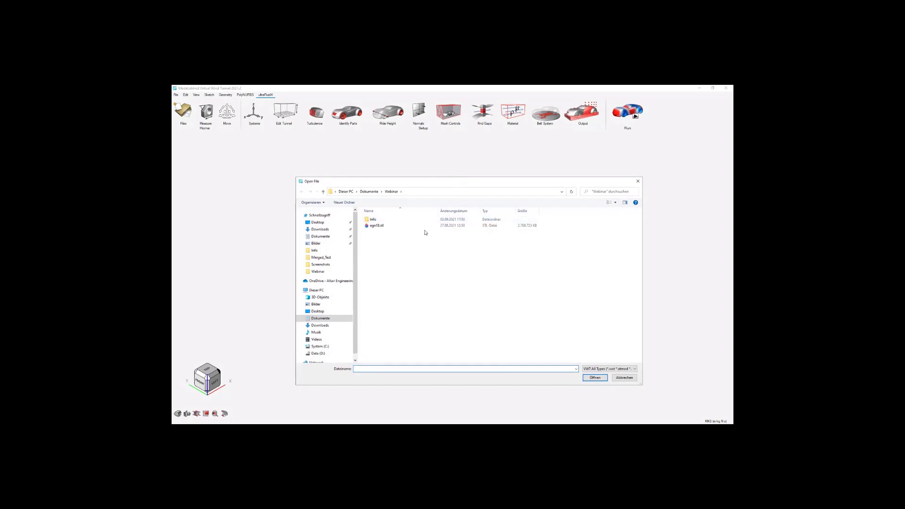
Open the STL model egn18.stl from the Webinar folder.
left_click(422, 226)
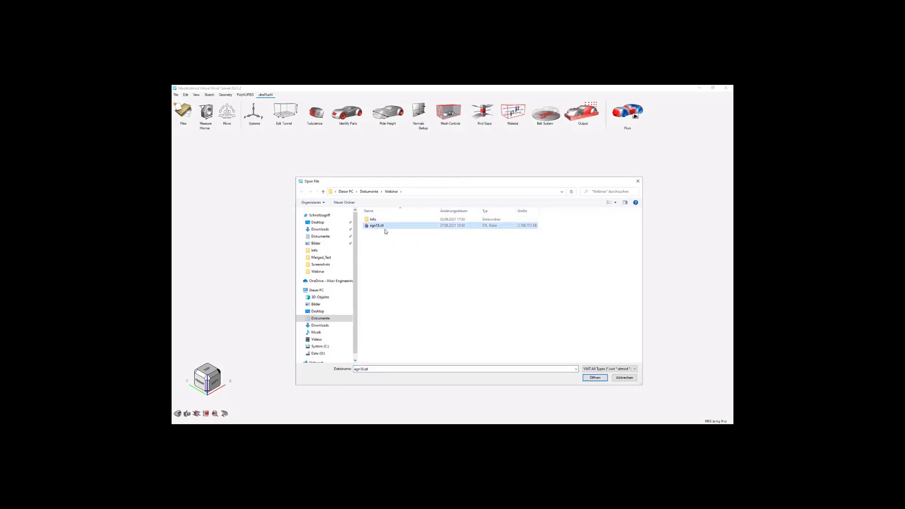
left_click_drag(474, 185, 479, 183)
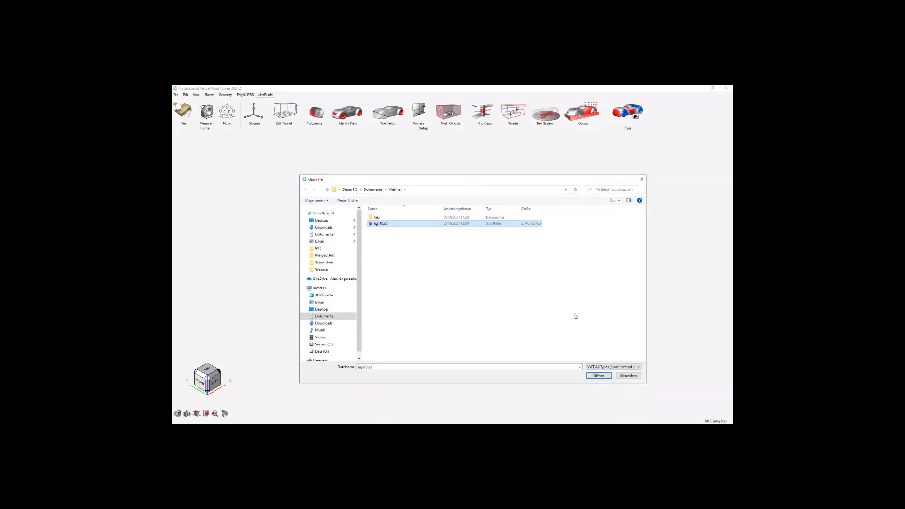
left_click(601, 377)
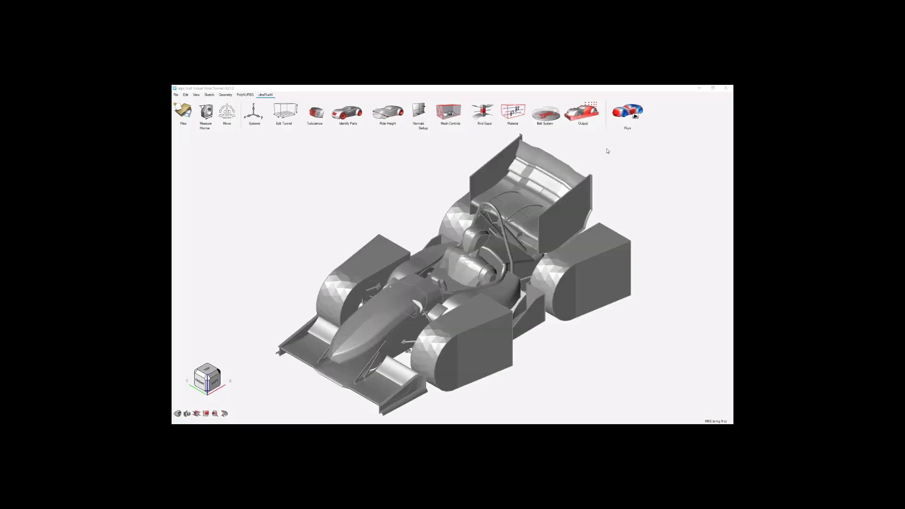
Show the Model Browser and the Property Editor, and enlarge the Property Editor to about a third of the sidebar height.
left_click(198, 96)
left_click(205, 101)
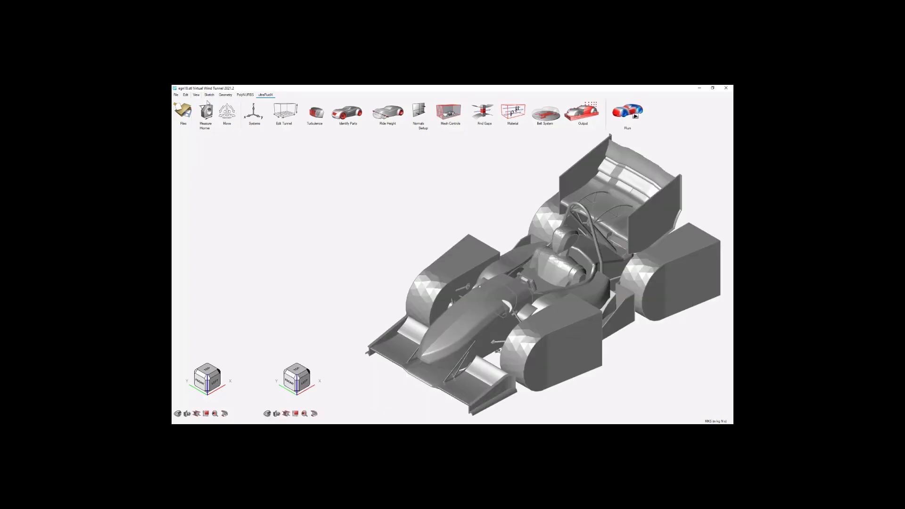
left_click(196, 96)
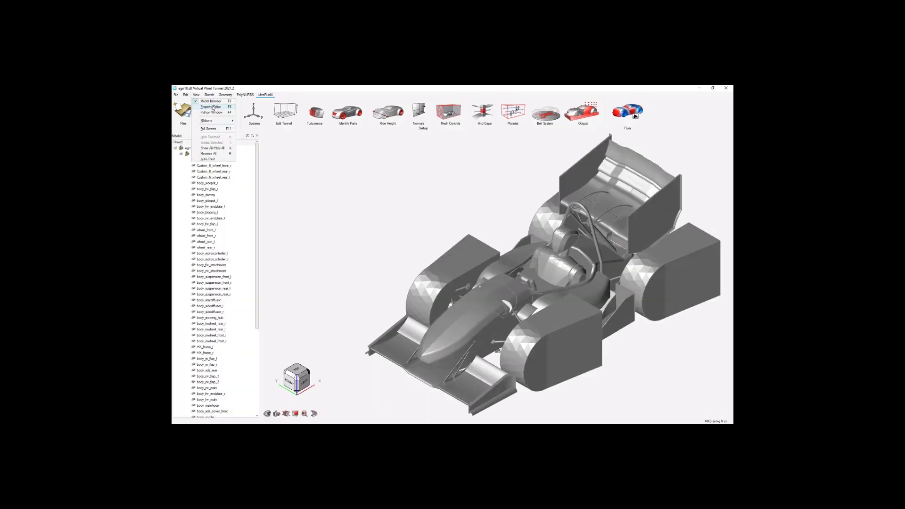
left_click(212, 107)
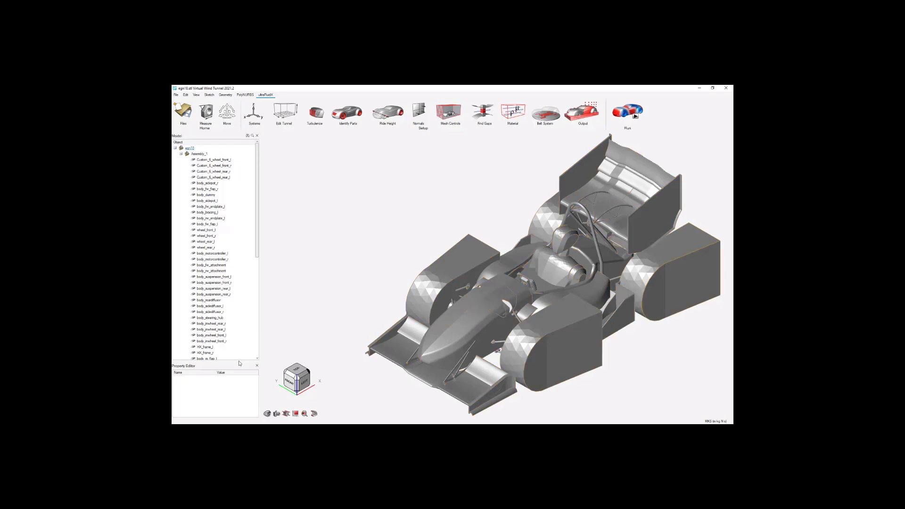
left_click_drag(233, 360, 233, 305)
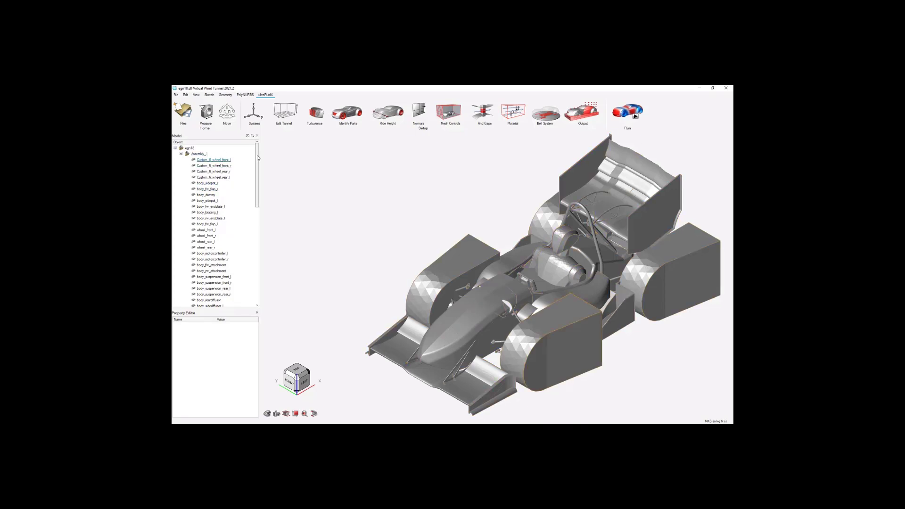
Look through the assembly's part list and examine the properties of the part body_bracing_r.
scroll(257, 189, "down", 3)
scroll(258, 252, "down", 4)
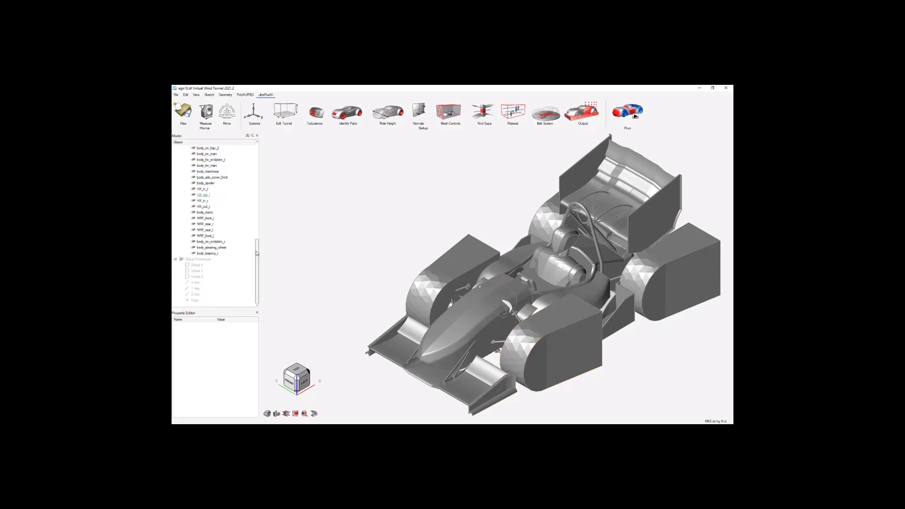
left_click_drag(257, 202, 261, 157)
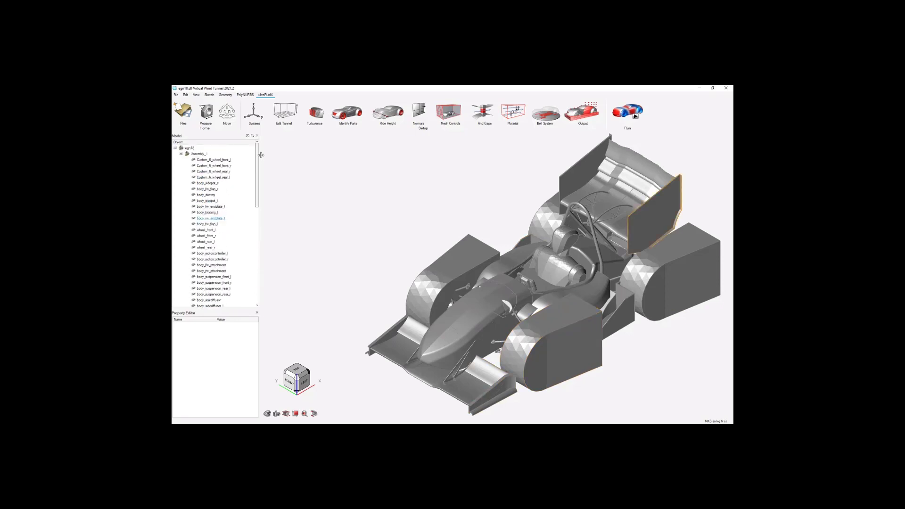
scroll(327, 269, "down", 1)
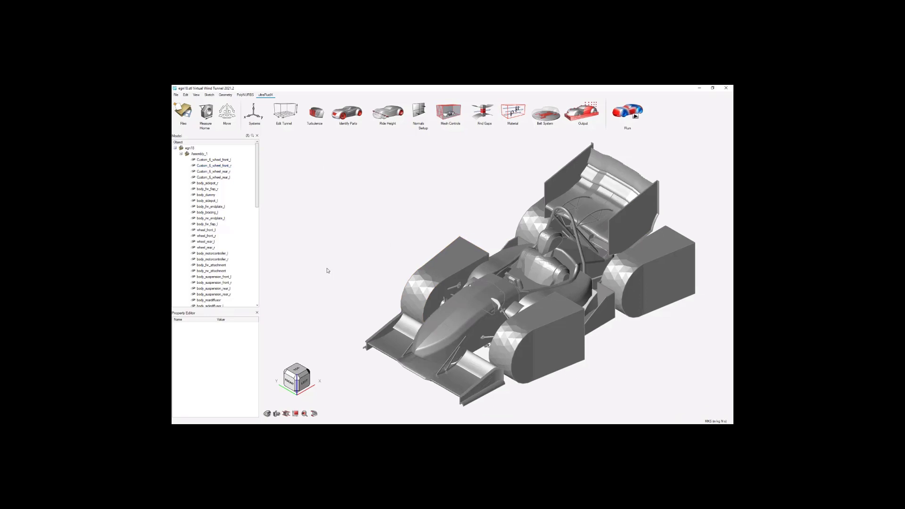
scroll(534, 248, "up", 1)
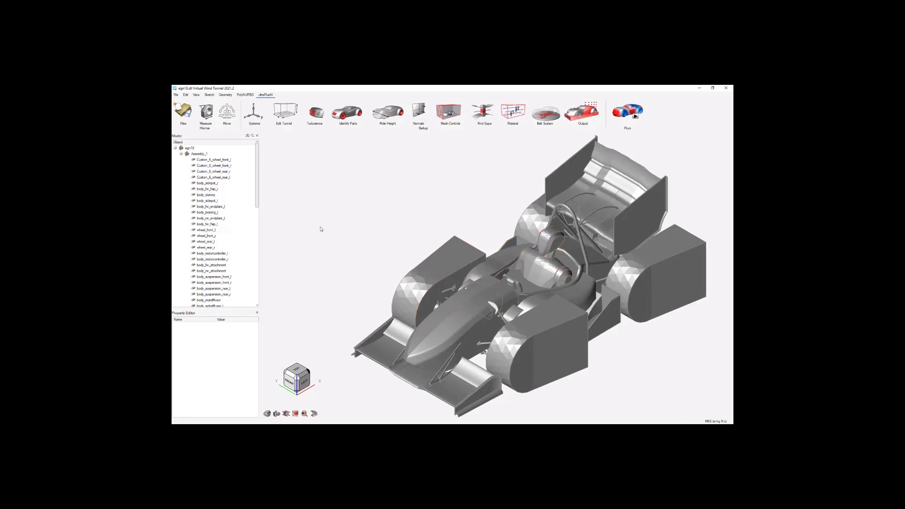
left_click_drag(257, 190, 258, 288)
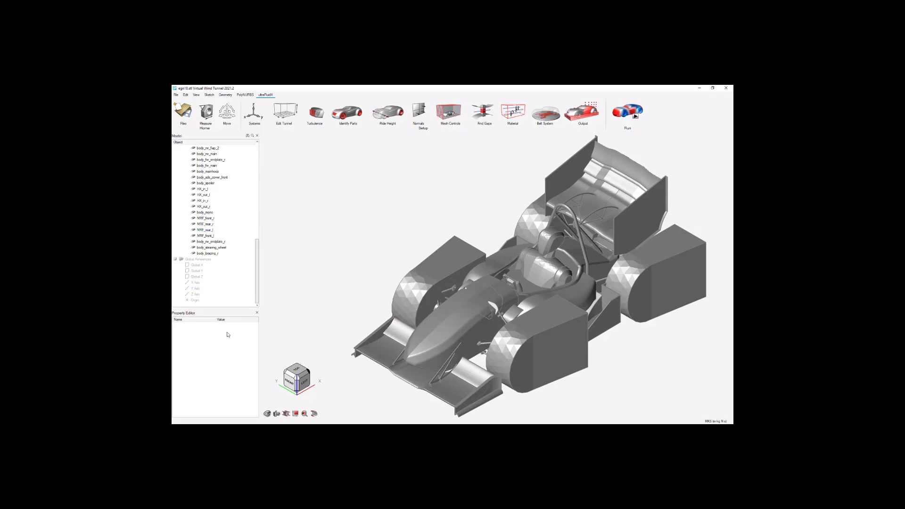
left_click(210, 253)
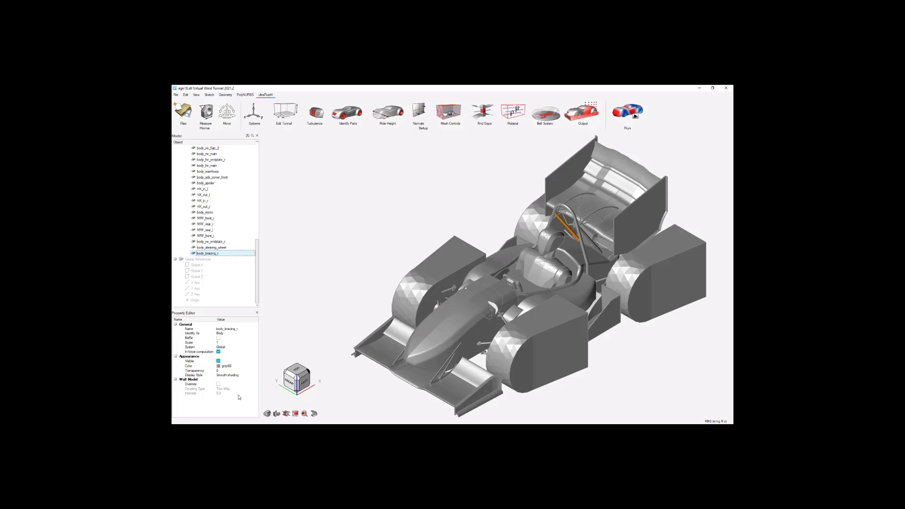
left_click(312, 276)
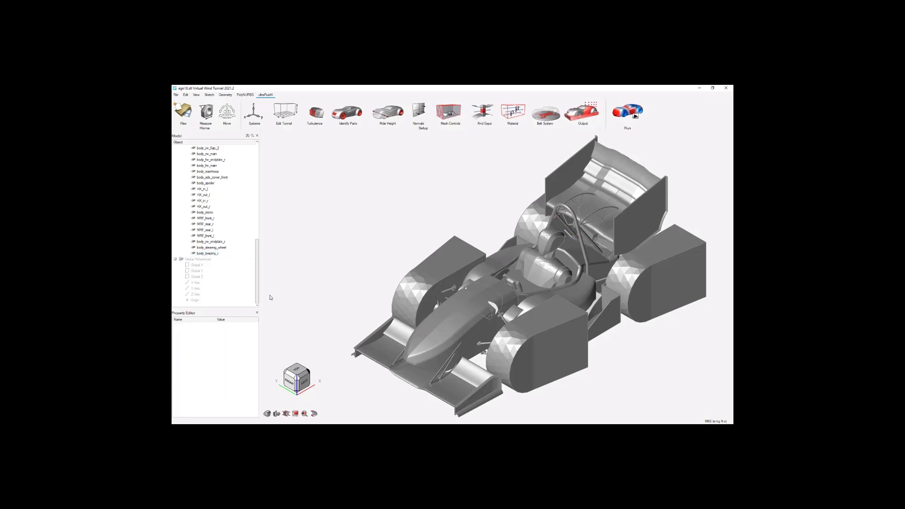
Measure the bounding box of the front wing's main element, body_fw_main.
scroll(269, 298, "down", 1)
scroll(268, 298, "down", 1)
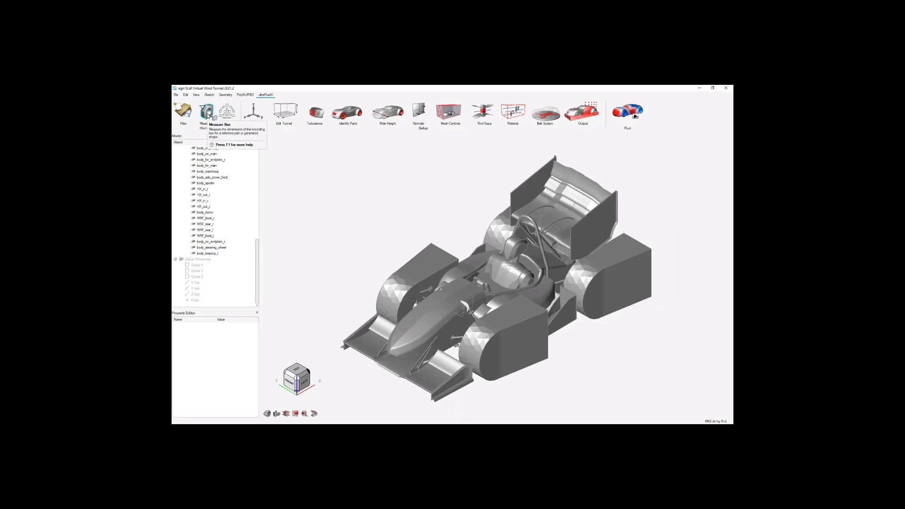
left_click(206, 113)
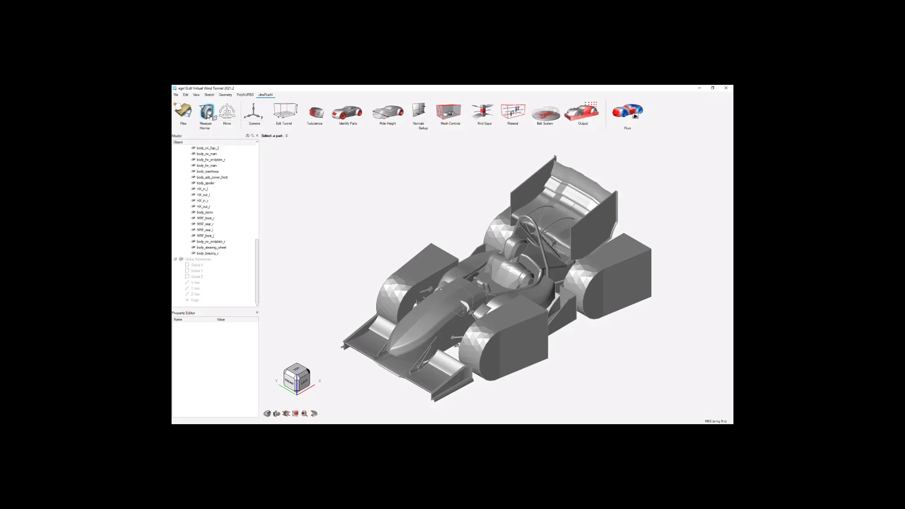
left_click(371, 346)
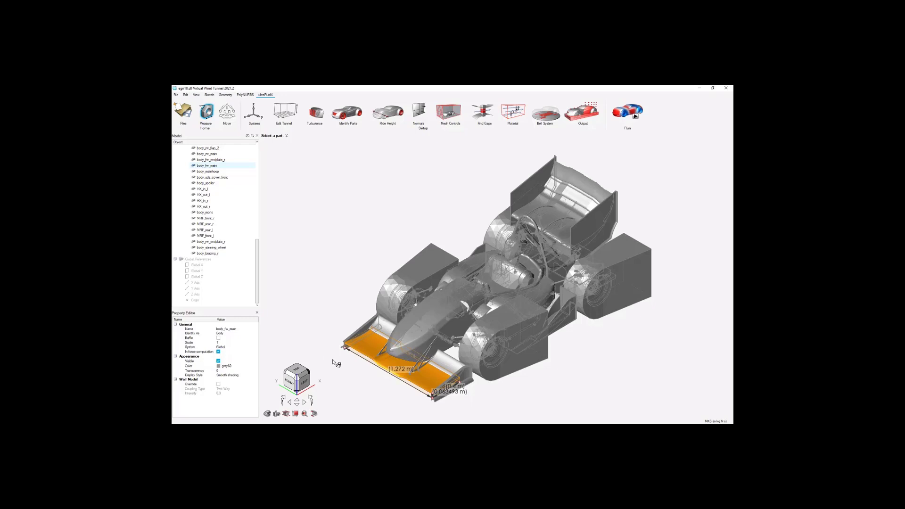
scroll(335, 363, "down", 1)
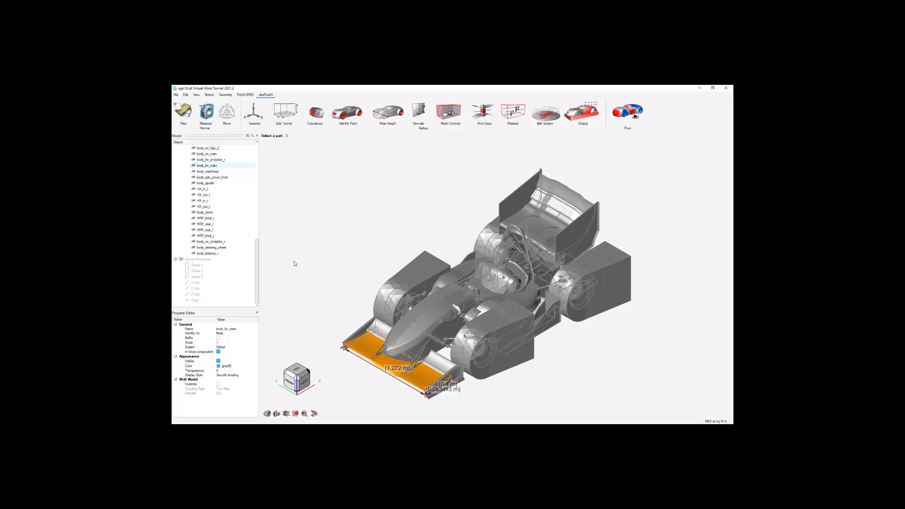
right_click(318, 278)
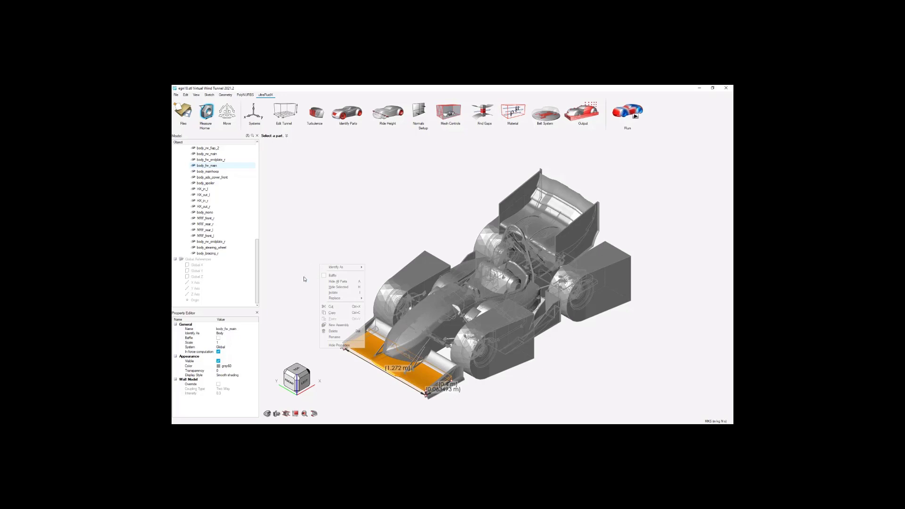
left_click(312, 279)
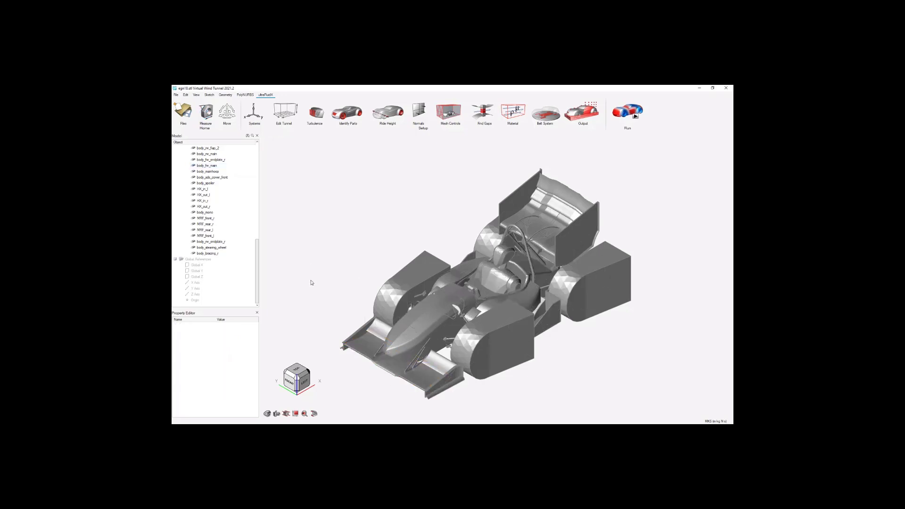
Hide the four custom wheel bodies that enclose the front and rear wheels.
scroll(223, 241, "up", 7)
scroll(222, 241, "up", 6)
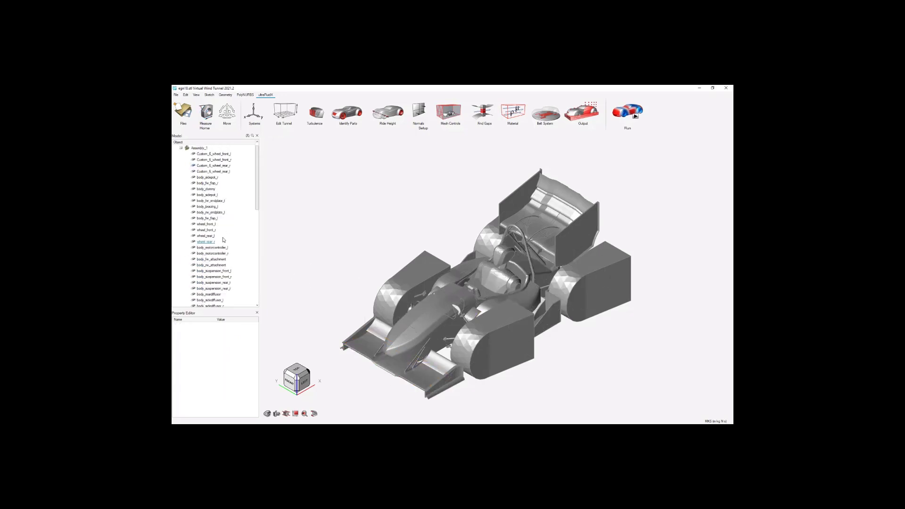
left_click(428, 256)
left_click(527, 352)
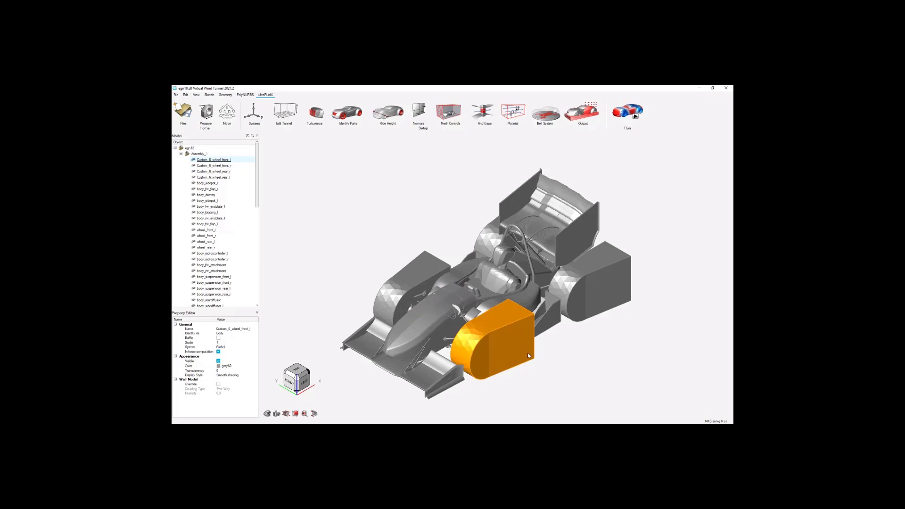
left_click(545, 359)
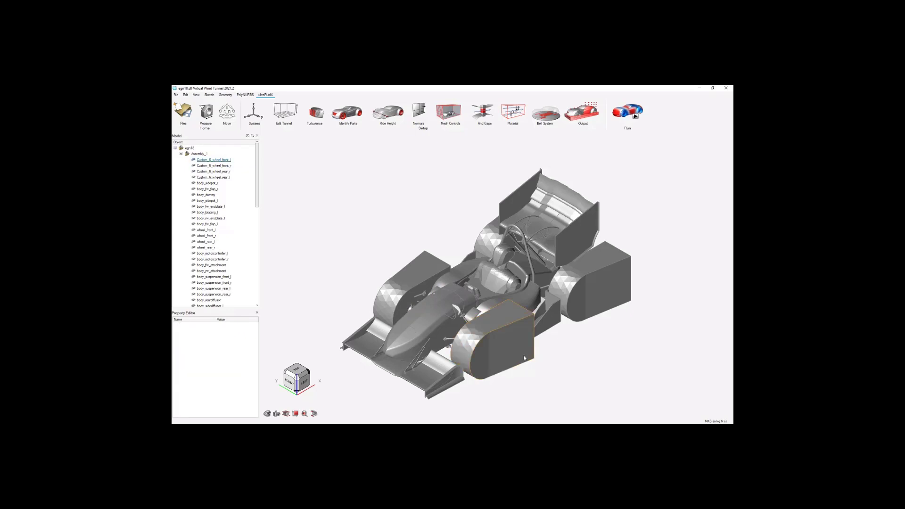
left_click(229, 160)
left_click(230, 178, "shift")
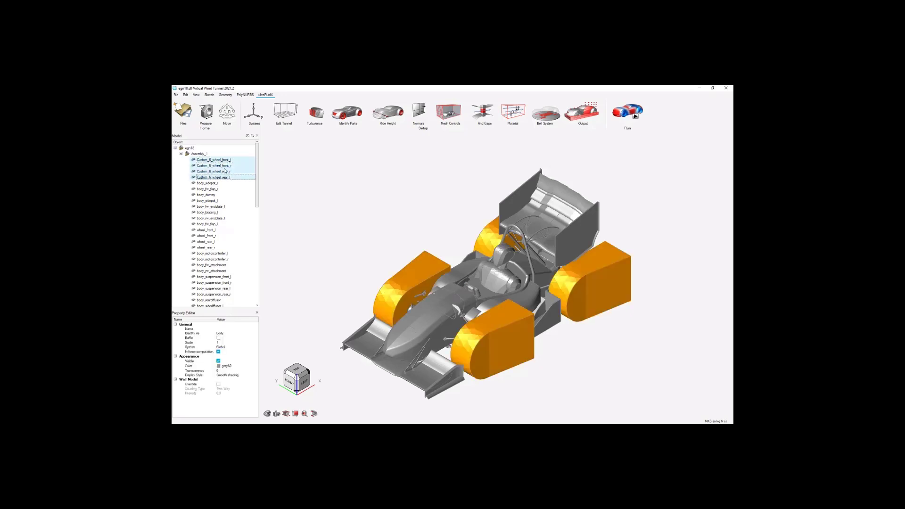
right_click(225, 171)
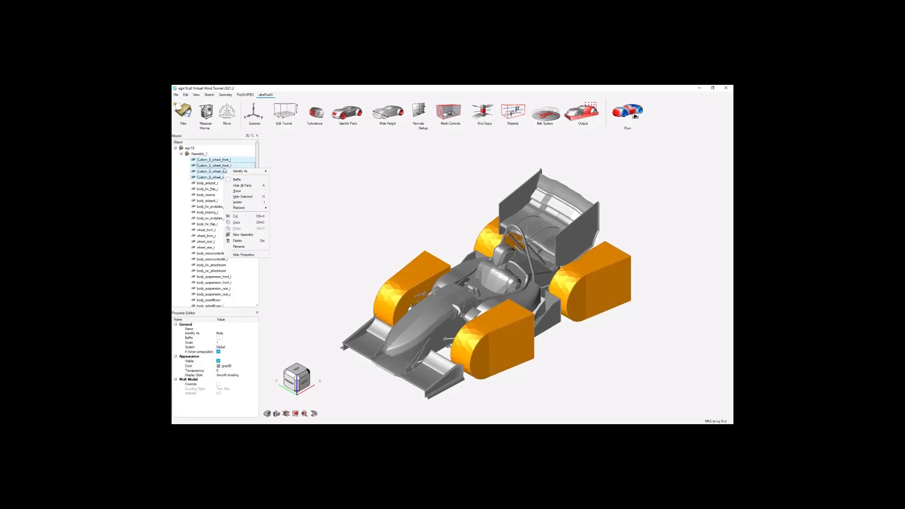
left_click(251, 197)
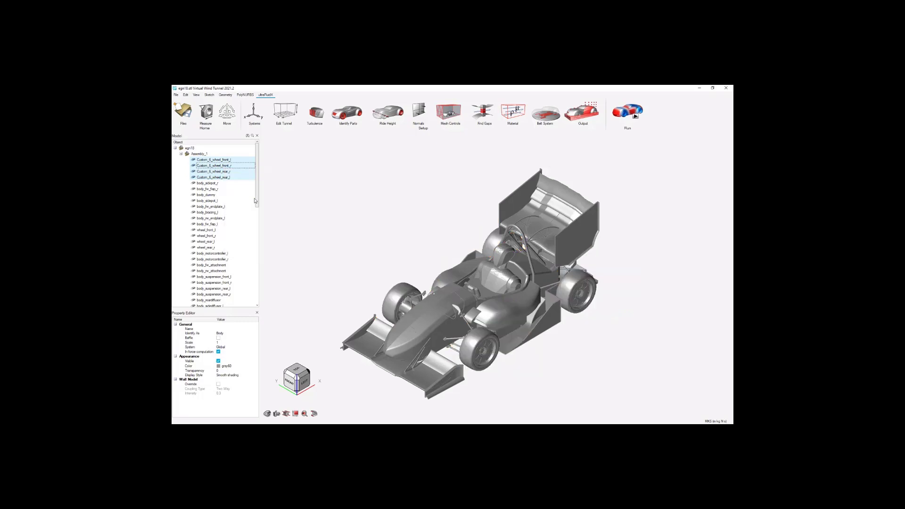
left_click(389, 229)
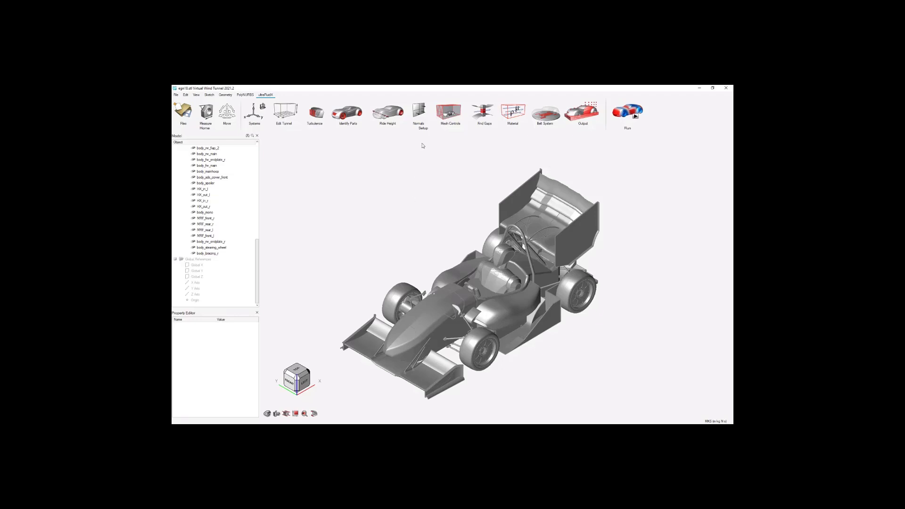
Display the surface normal directions on the car and examine them from the front.
left_click(418, 110)
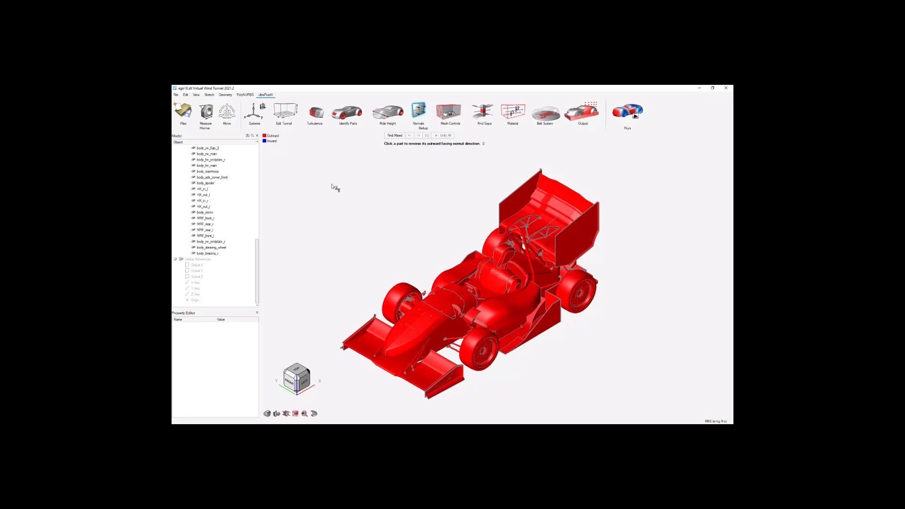
scroll(497, 241, "up", 1)
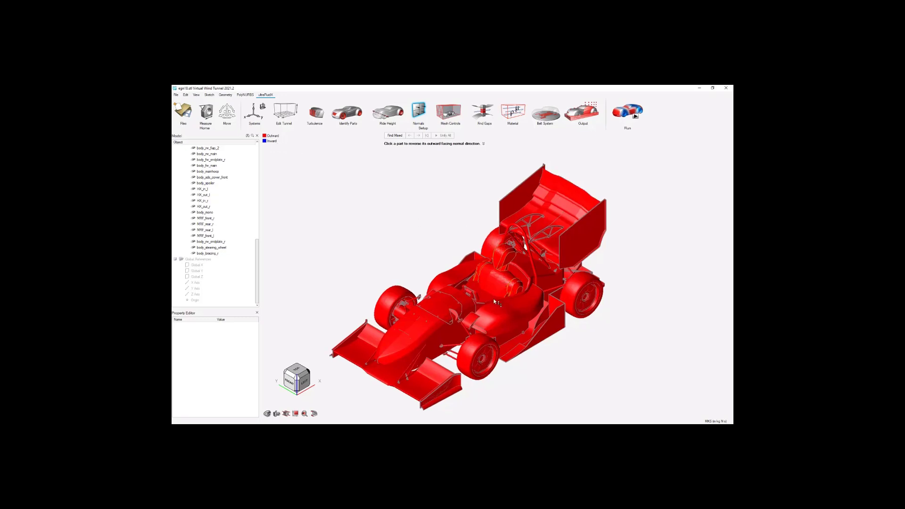
middle_click_drag(516, 279, 404, 264)
mouse_move(618, 289)
middle_mouse_down()
mouse_move(555, 336)
mouse_move(638, 274)
mouse_move(626, 287)
middle_mouse_up()
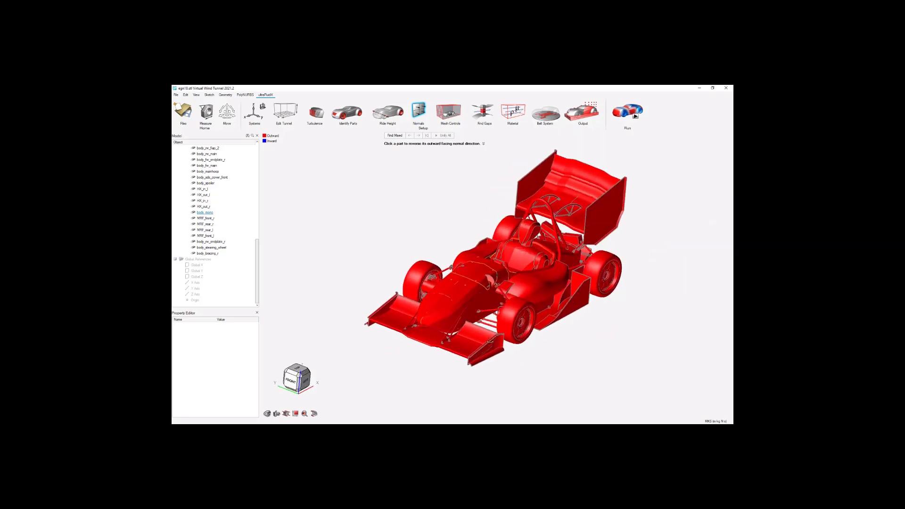
Reverse the surface normals of the front wing's main element, body_fw_main, and flip them back to outward.
left_click(464, 350)
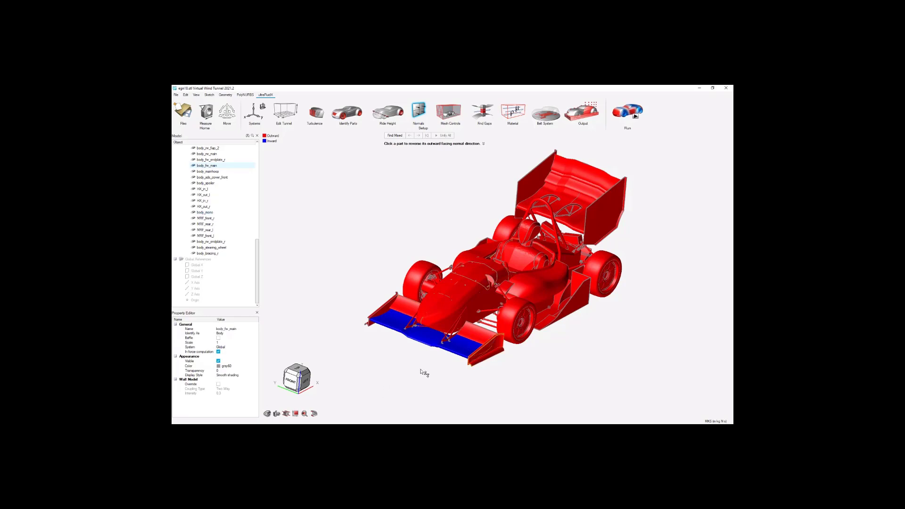
left_click(424, 340)
scroll(432, 380, "down", 1)
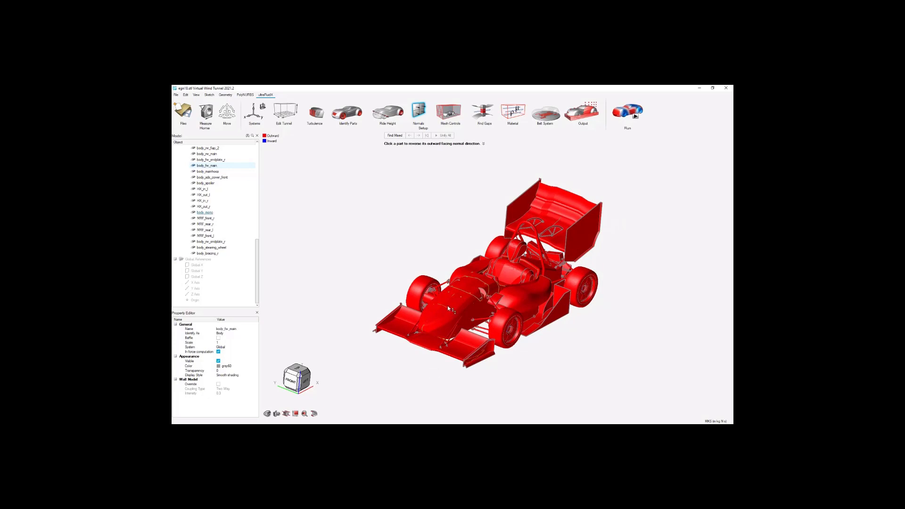
scroll(459, 305, "up", 6)
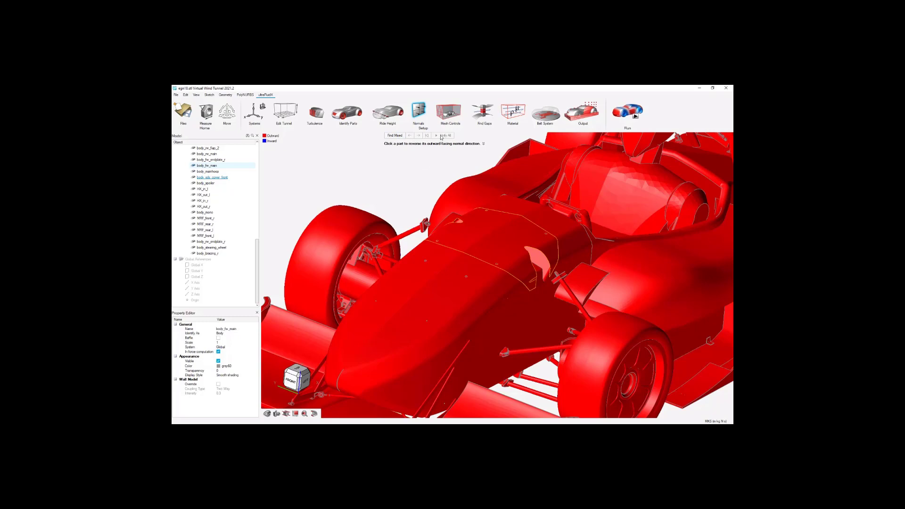
scroll(414, 201, "down", 3)
scroll(495, 315, "down", 5)
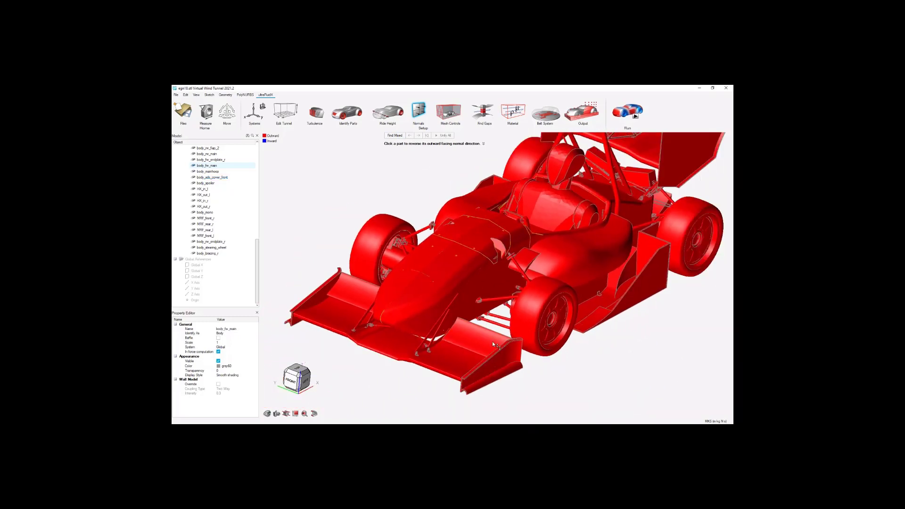
right_click(372, 253)
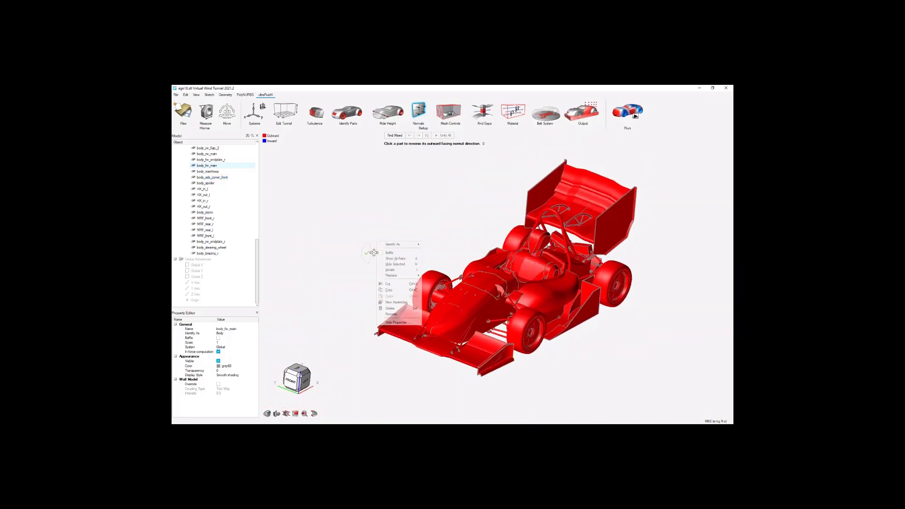
Select the driver dummy, body_dummy, in the cockpit and examine its shape from above.
scroll(348, 306, "down", 2)
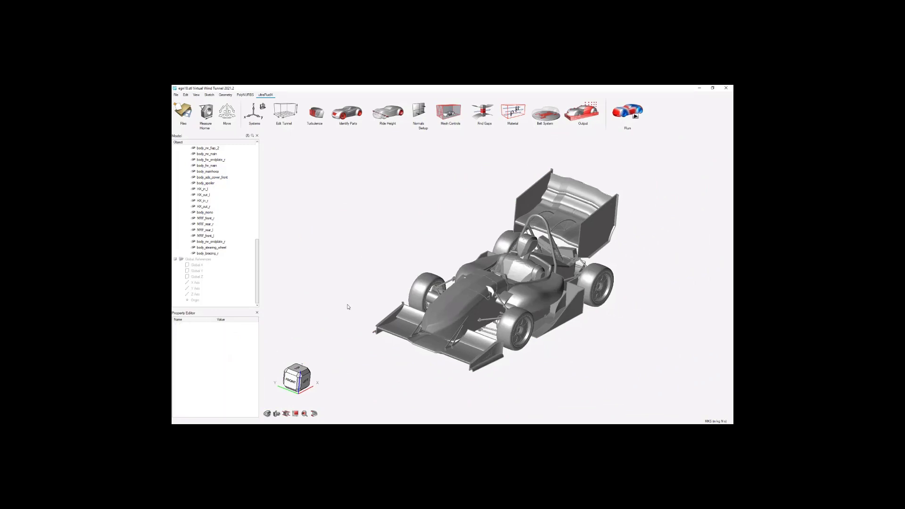
scroll(513, 279, "up", 2)
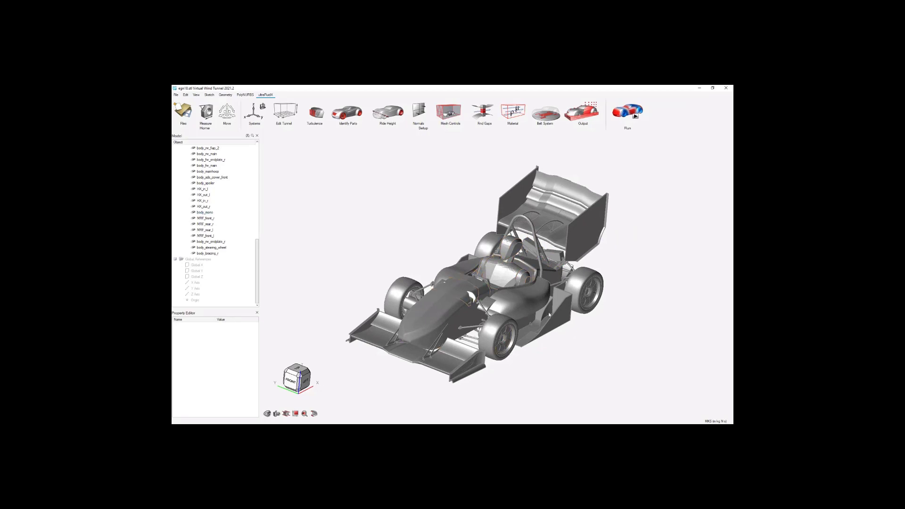
scroll(506, 262, "up", 3)
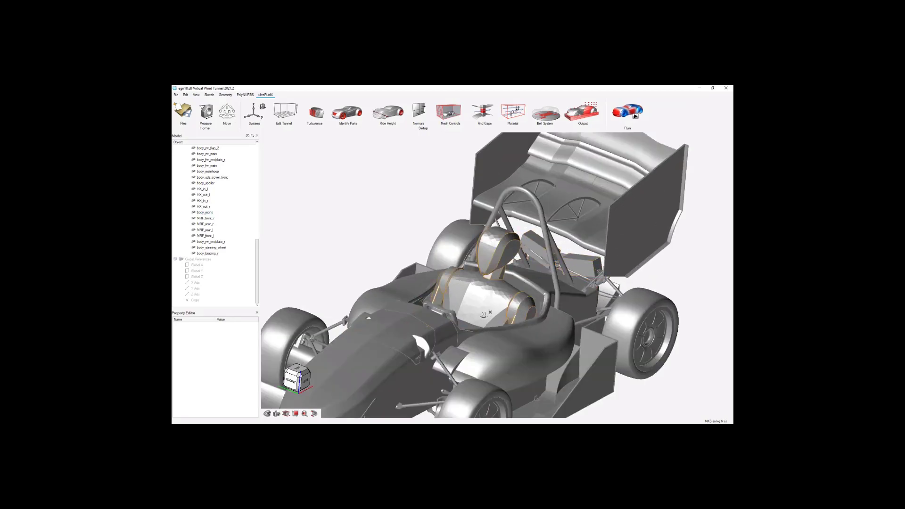
middle_click_drag(484, 315, 484, 297)
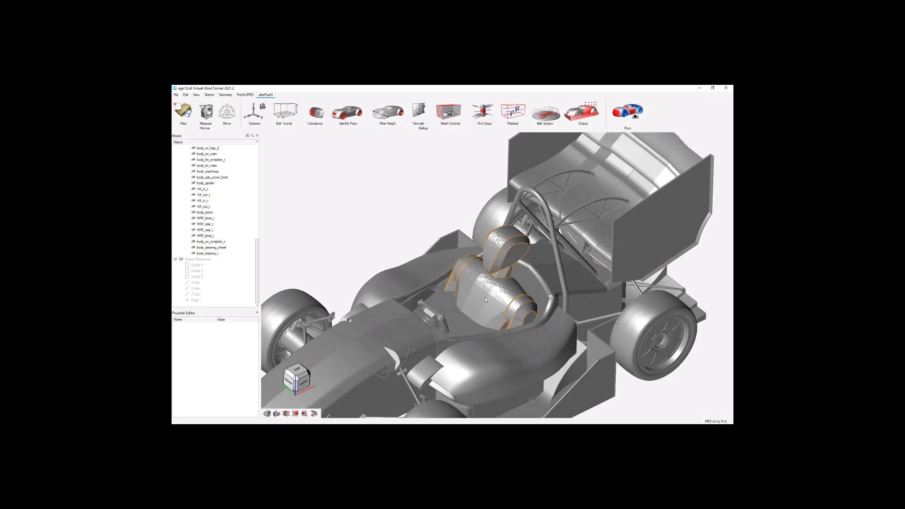
left_click(485, 299)
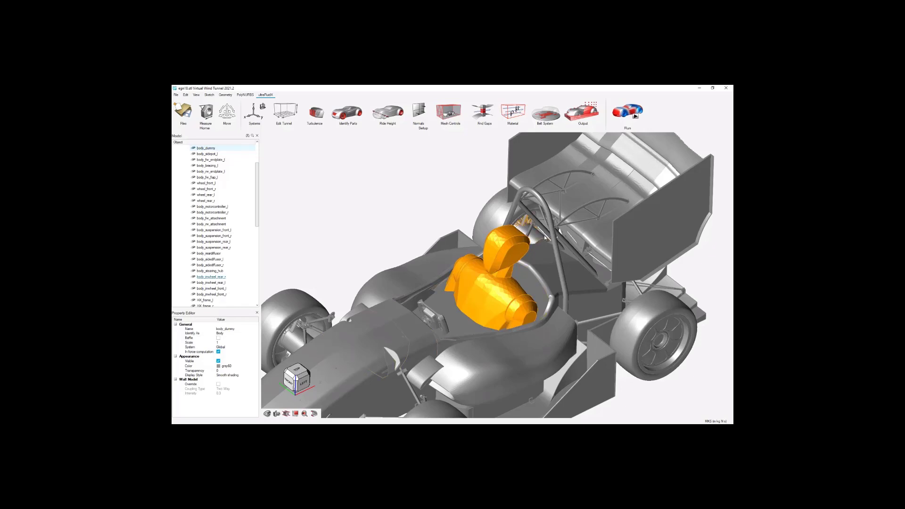
scroll(552, 232, "down", 3)
scroll(552, 234, "down", 2)
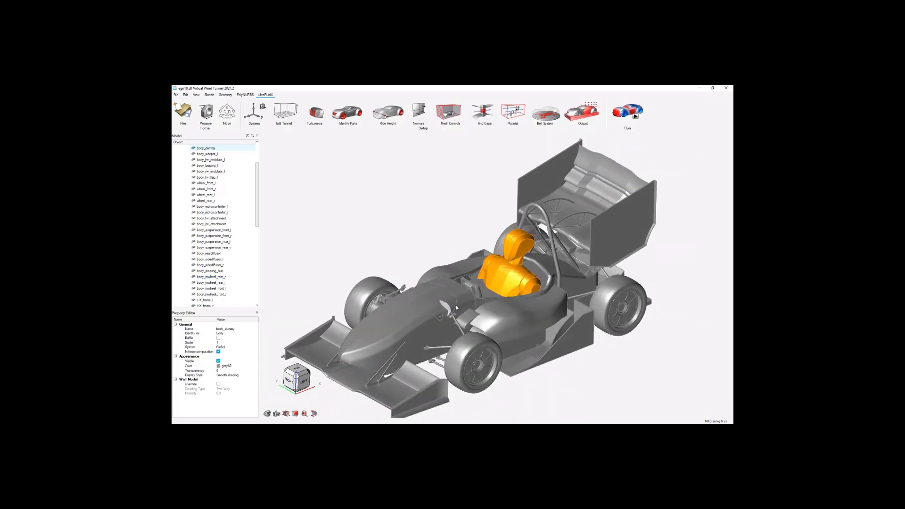
Select the cover panel on top of the nose and examine the cutout around the suspension rocker from the side.
left_click(429, 298)
scroll(443, 301, "up", 5)
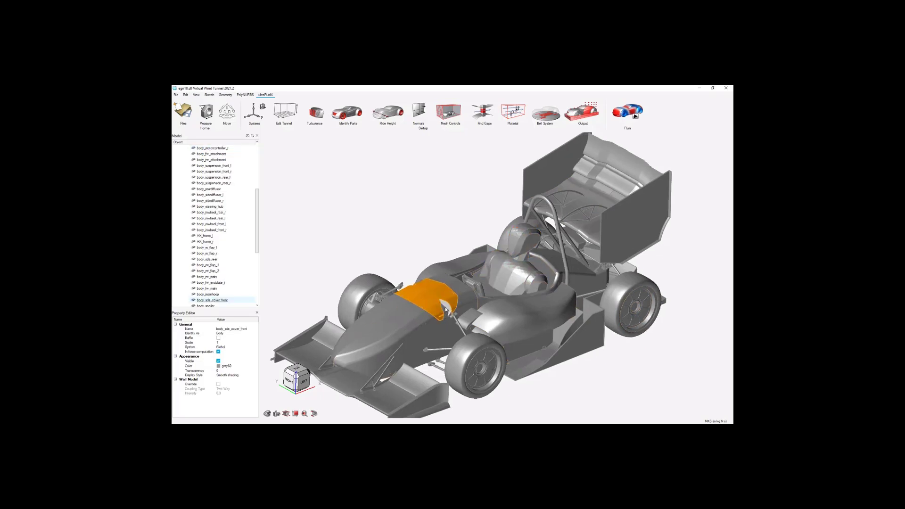
scroll(445, 300, "up", 3)
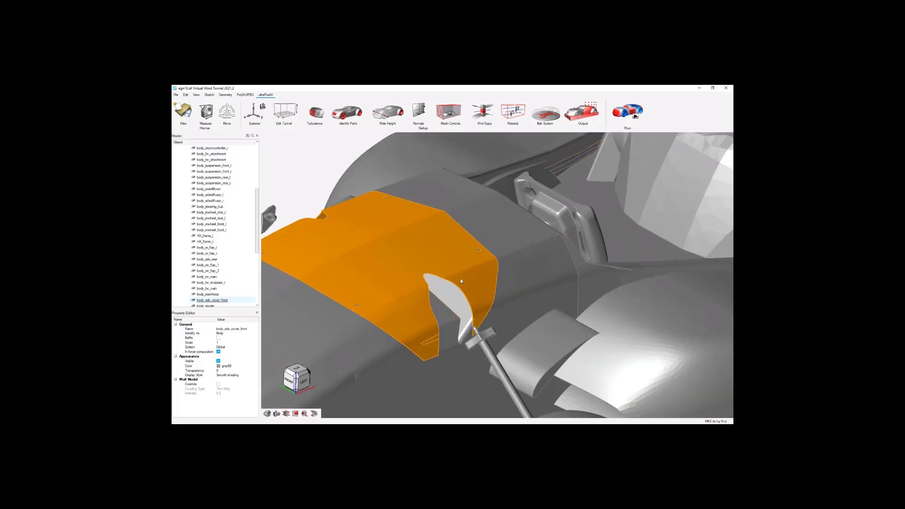
middle_click_drag(451, 267, 426, 234)
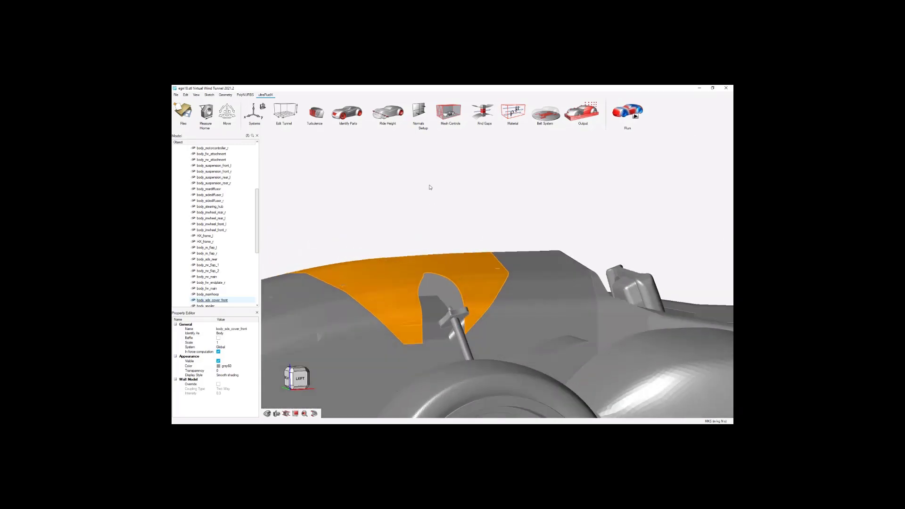
Display the surface normals and examine their direction on the nose cover panel and its suspension cutout, then close the normals display.
left_click(417, 112)
mouse_move(455, 272)
middle_mouse_down()
mouse_move(448, 256)
mouse_move(430, 284)
middle_mouse_up()
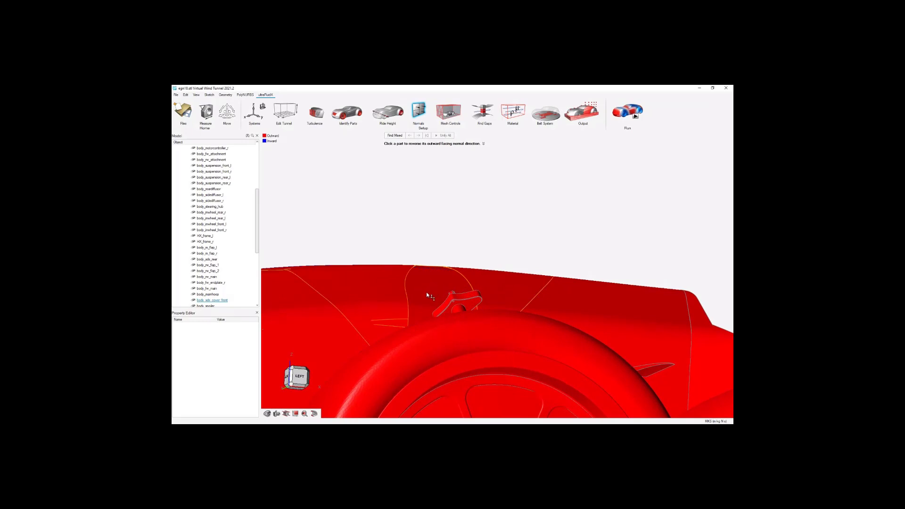
middle_click_drag(426, 293, 442, 293)
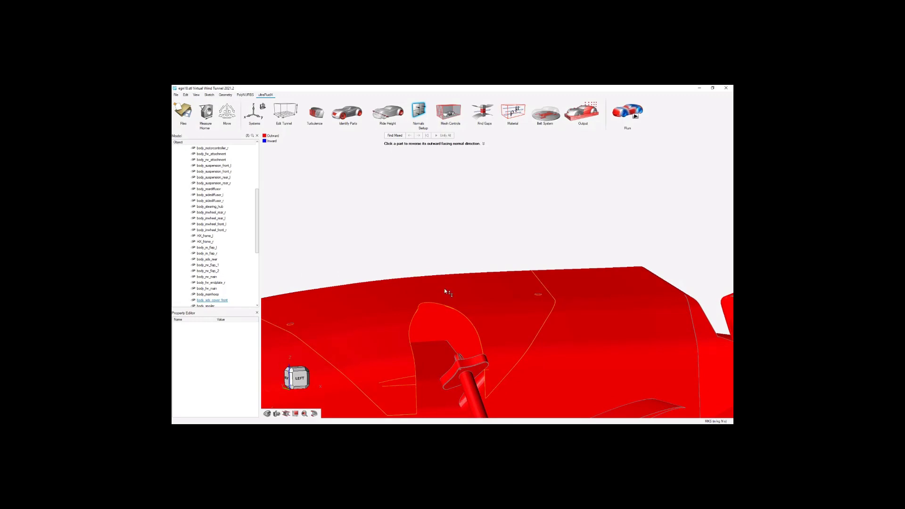
middle_click_drag(453, 242, 466, 309)
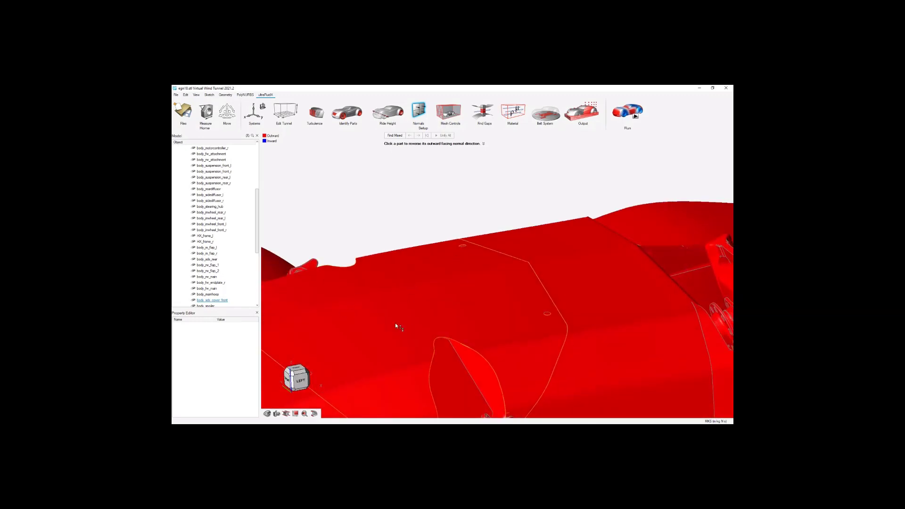
scroll(416, 312, "down", 10)
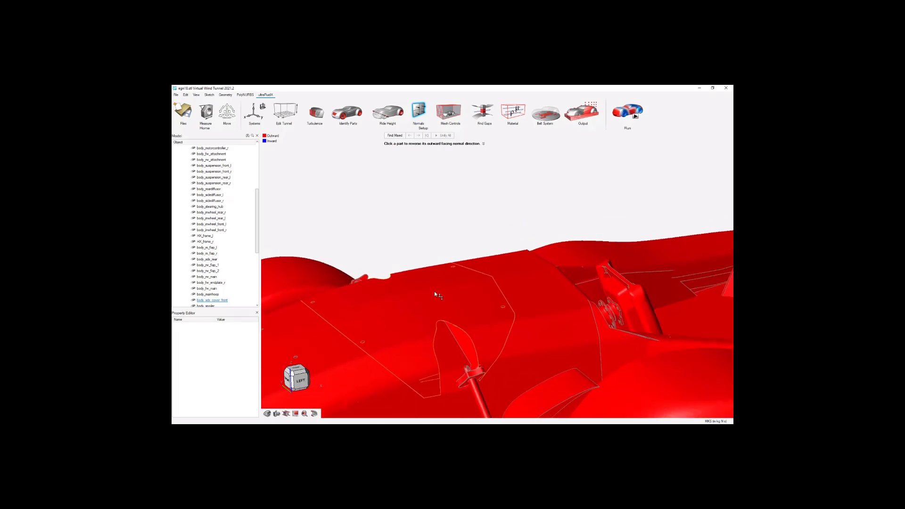
scroll(424, 291, "down", 3)
middle_click_drag(442, 295, 446, 254)
right_click(421, 251)
left_click(430, 252)
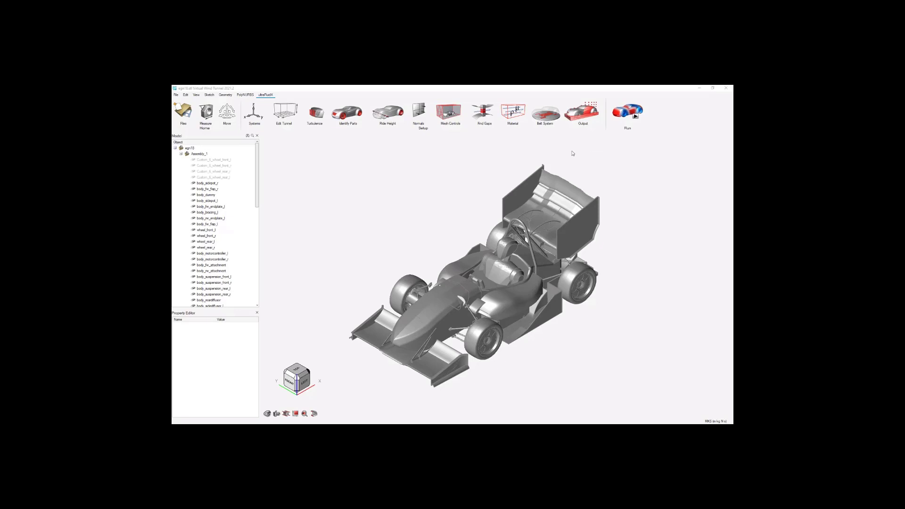
Create the wind tunnel around the car and bring up its tunnel dimensions and extents.
left_click(286, 112)
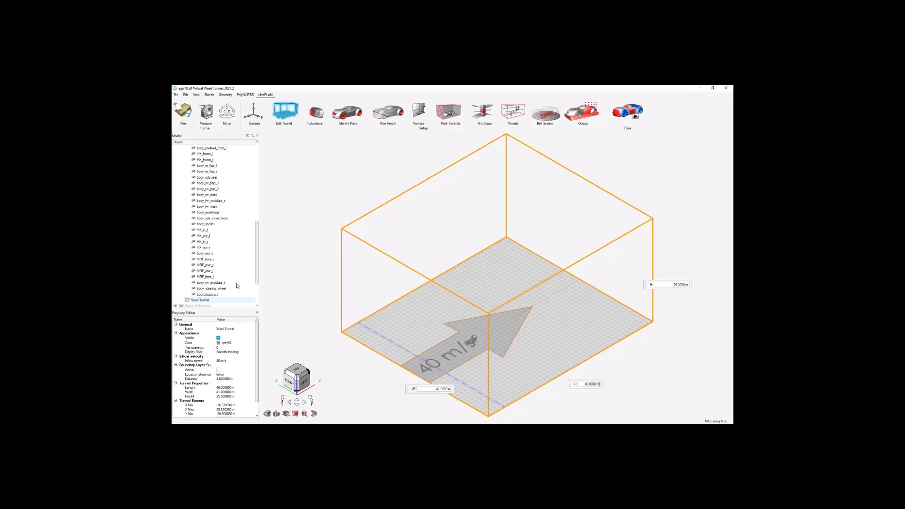
scroll(221, 264, "down", 3)
left_click(220, 255)
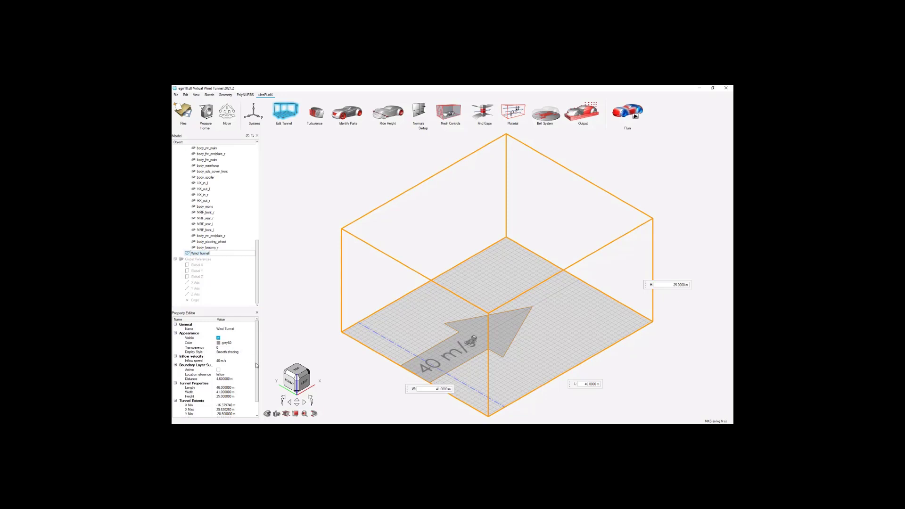
scroll(243, 372, "down", 1)
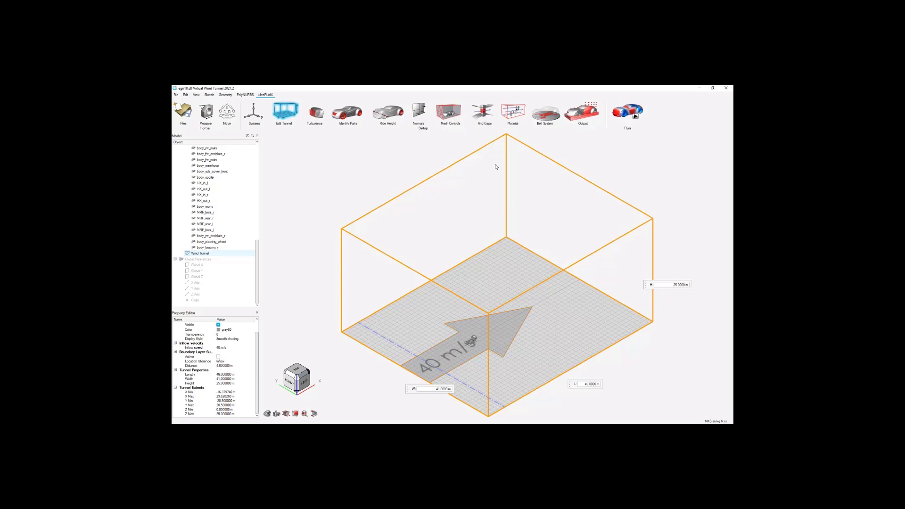
Set the wind tunnel's length to 87.5 m, width to 30 m and height to 23 m.
left_click(226, 375)
type("87.5")
key("Tab")
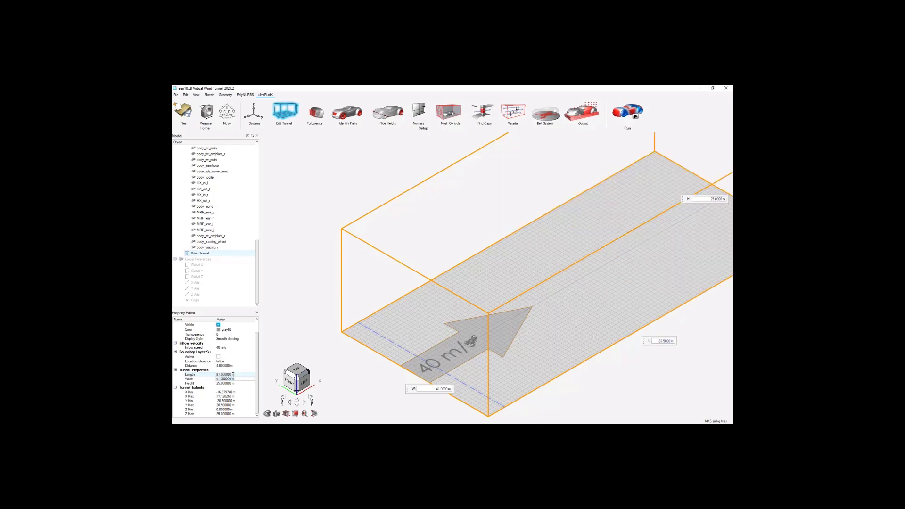
type("30")
key("Tab")
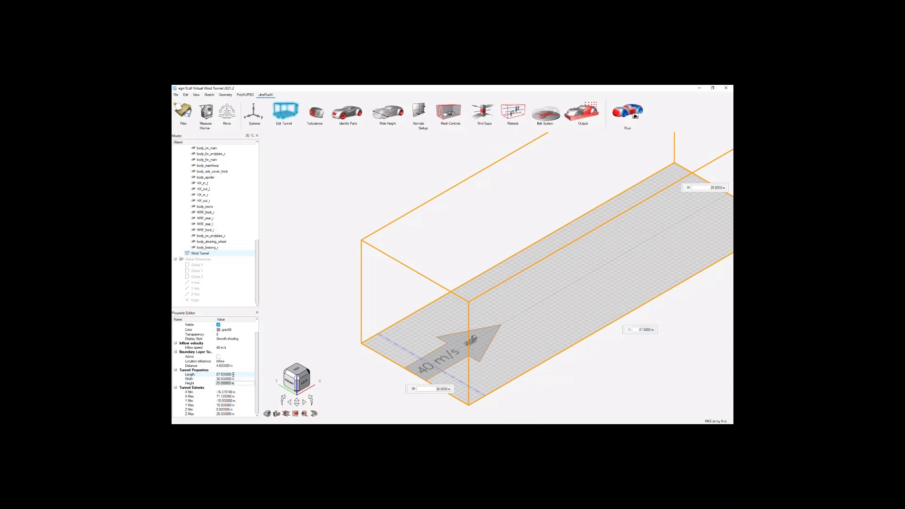
type("23")
key("Tab")
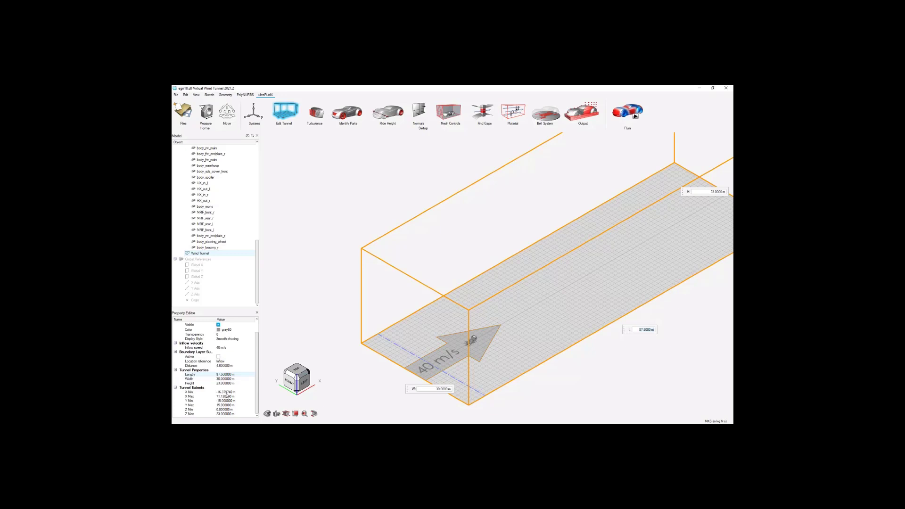
Set the wind tunnel's X Min extent to -30 m.
left_click(226, 392)
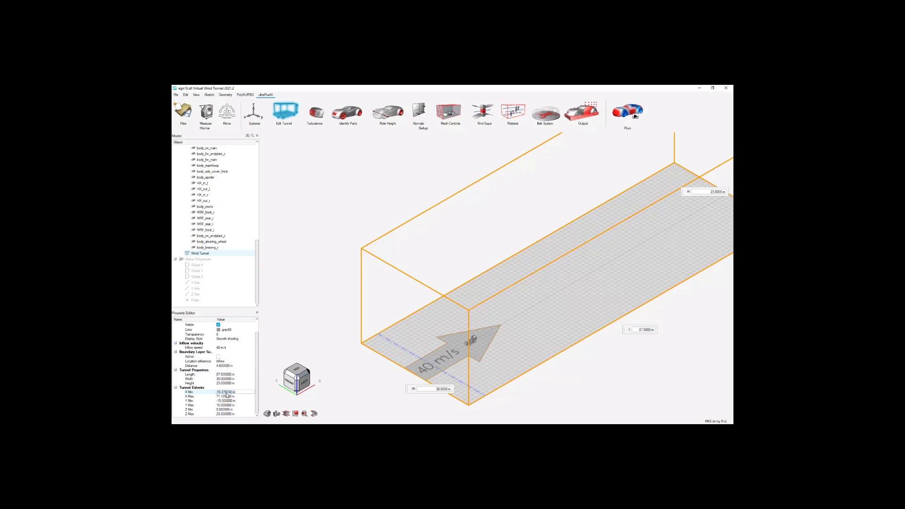
key("BackSpace")
key("Return")
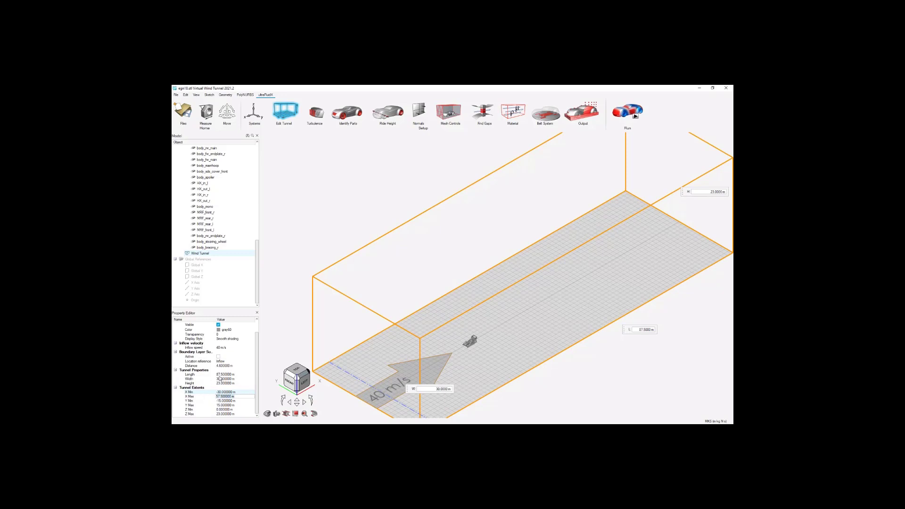
Lower the tunnel floor by setting the wind tunnel's Z Min extent to -0.233 m.
left_click(227, 401)
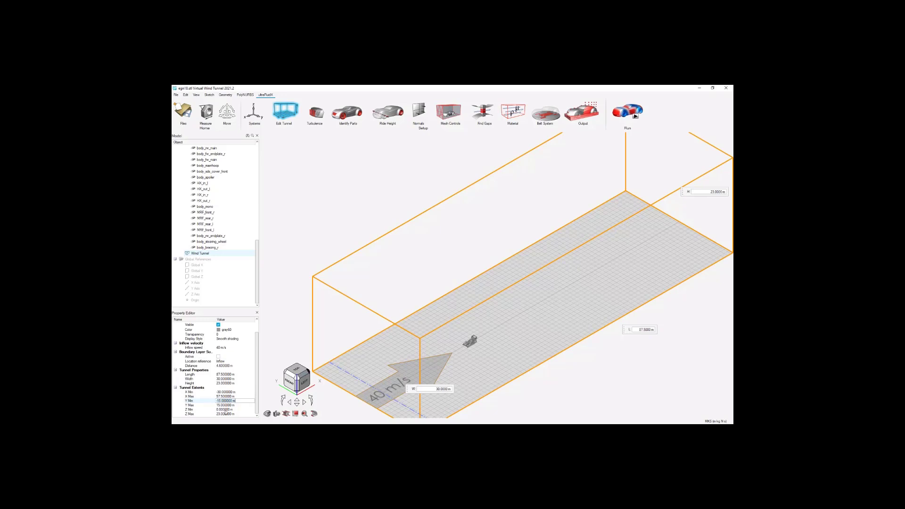
left_click(225, 410)
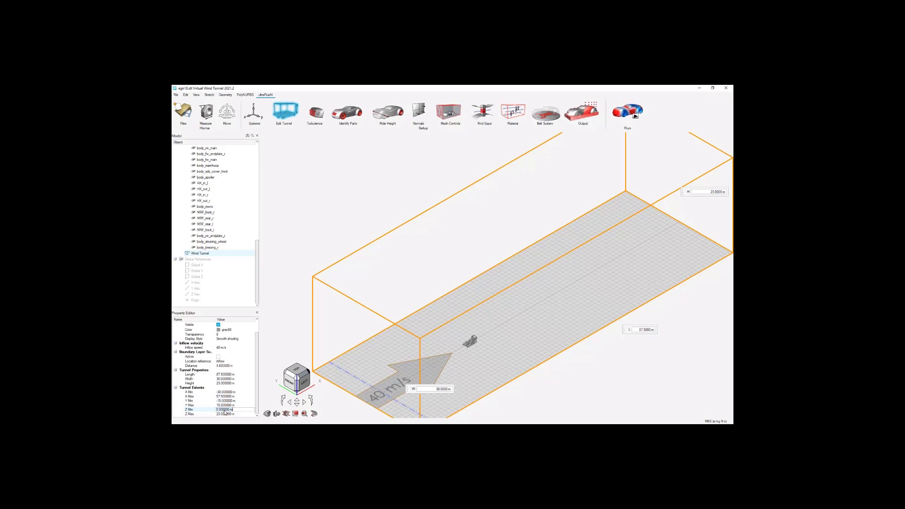
key("BackSpace")
type("-0.233")
left_click(225, 413)
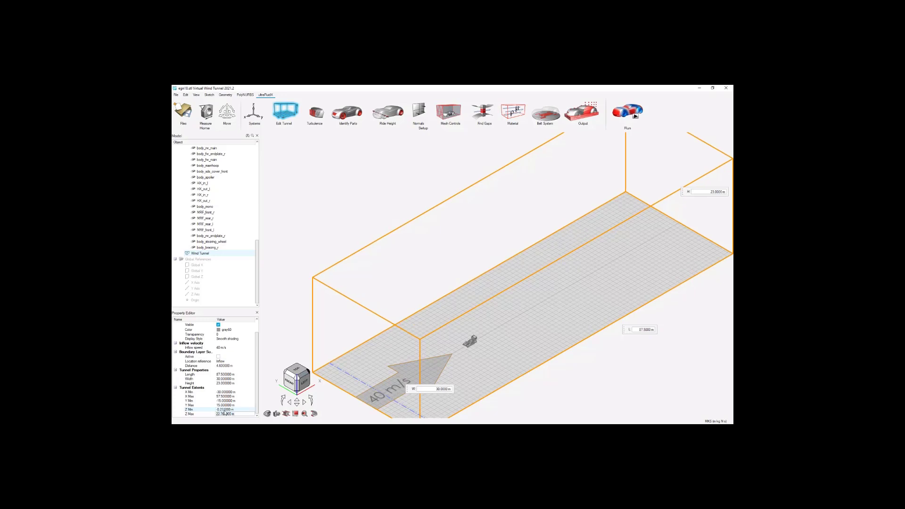
left_click(303, 311)
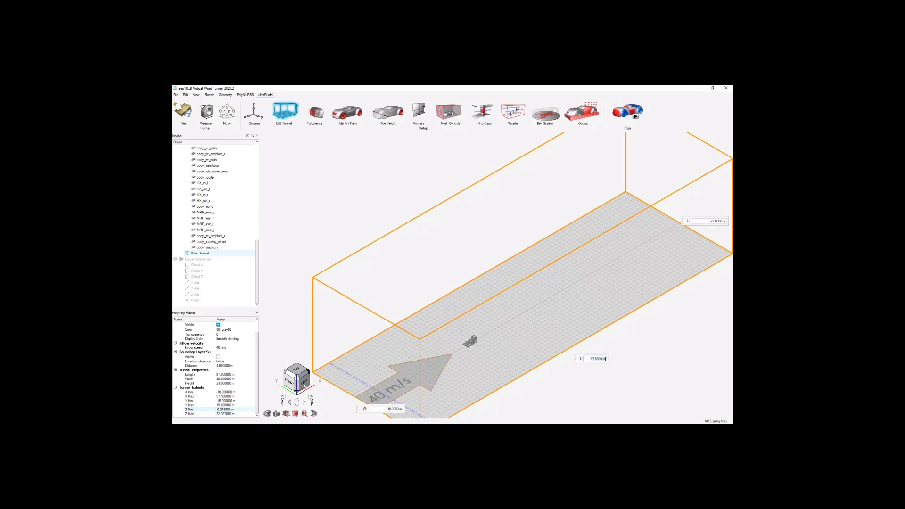
Examine from the left side how the front wheel's contact patch meets the wind tunnel floor.
left_click(305, 385)
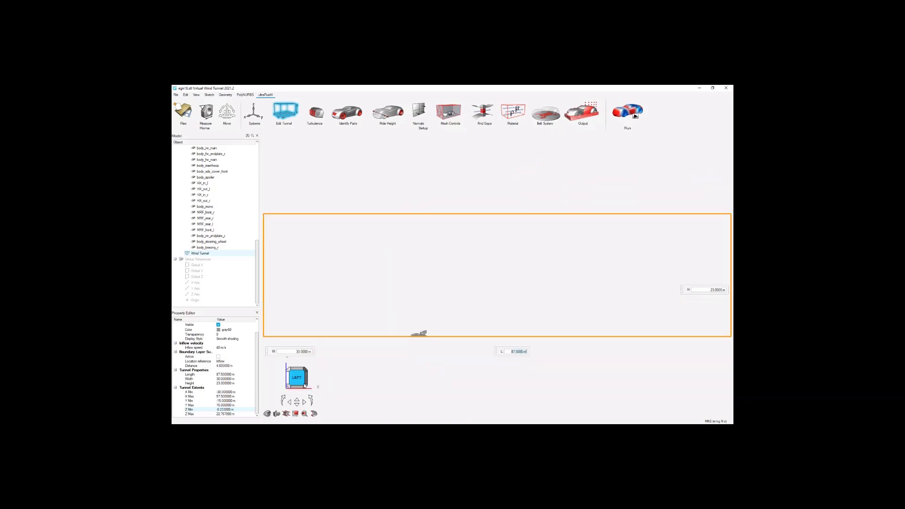
scroll(413, 339, "up", 10)
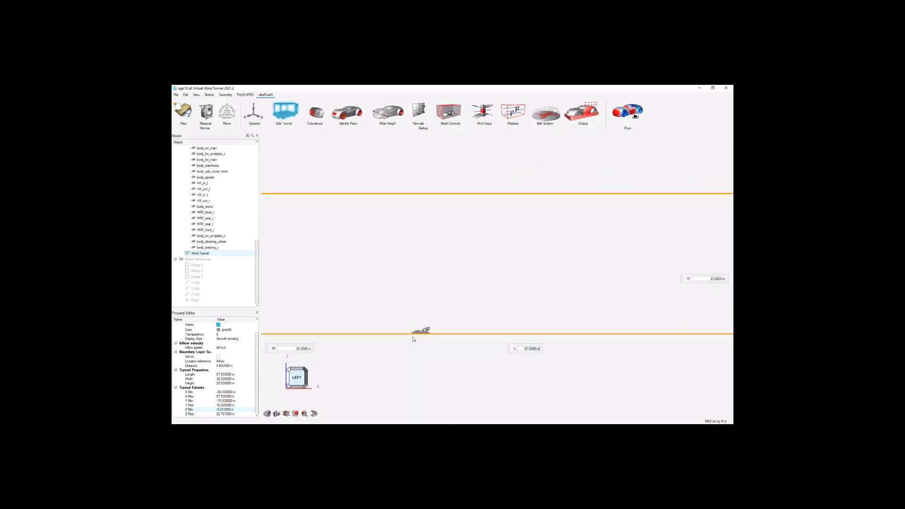
scroll(437, 323, "up", 12)
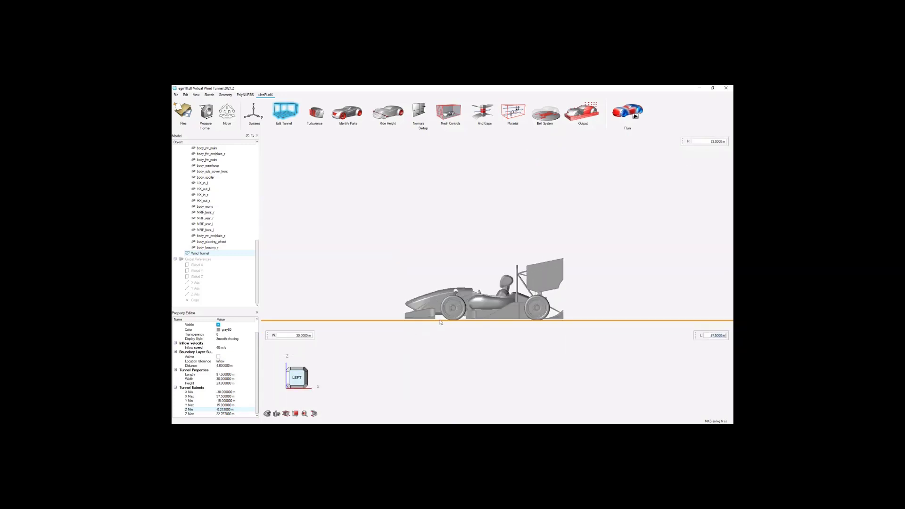
scroll(580, 287, "up", 5)
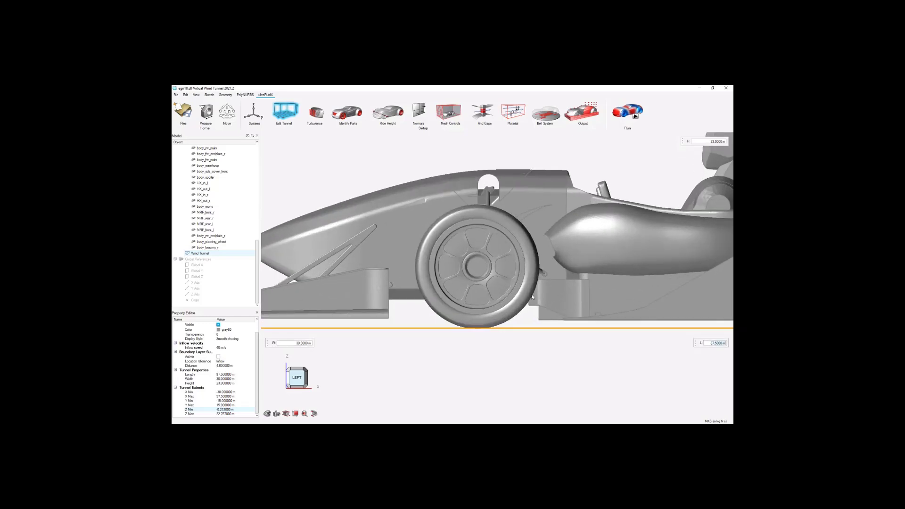
scroll(460, 343, "up", 10)
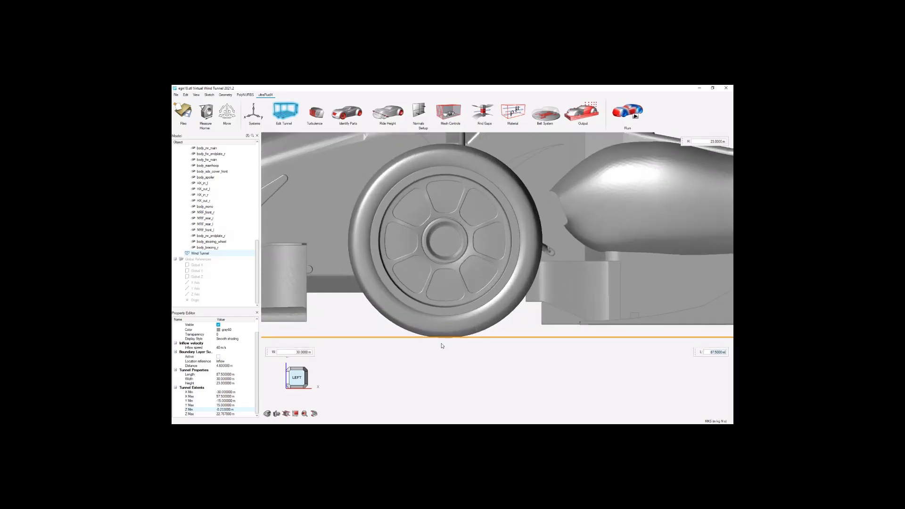
scroll(455, 328, "up", 3)
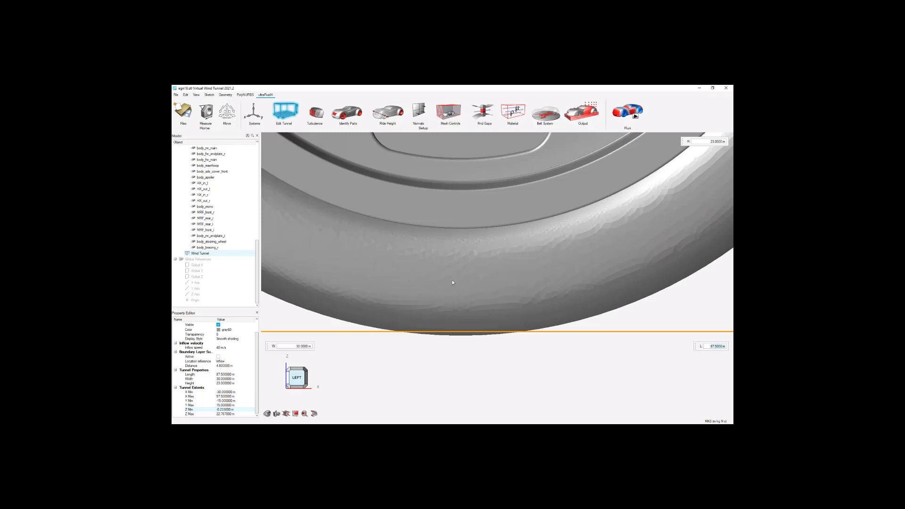
scroll(456, 384, "down", 2)
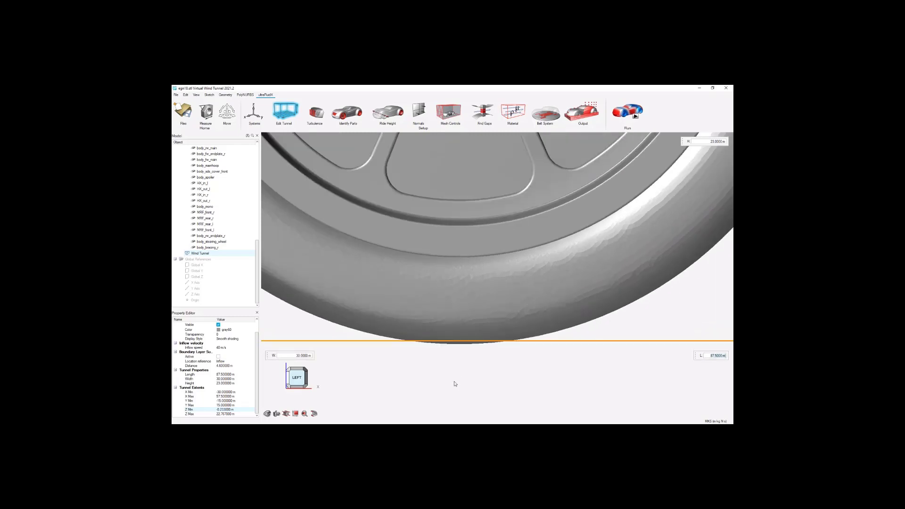
scroll(472, 384, "down", 3)
scroll(473, 386, "down", 3)
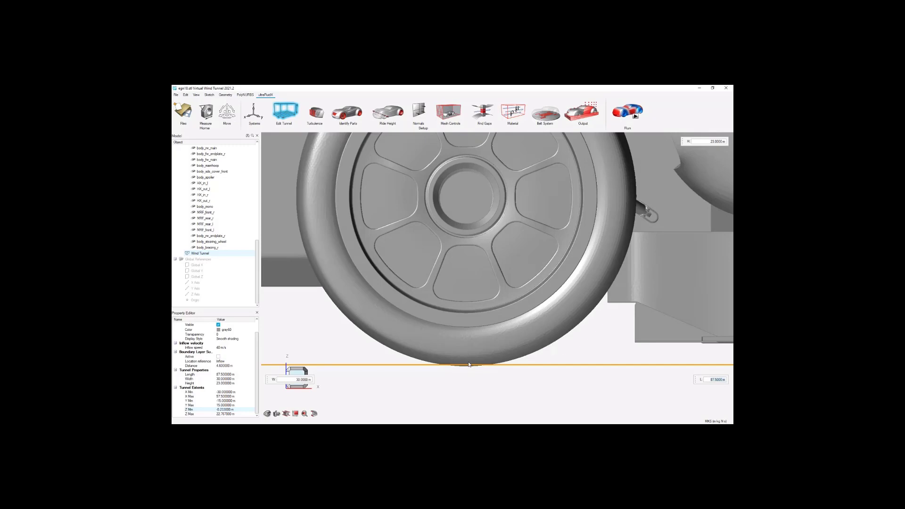
scroll(487, 388, "down", 6)
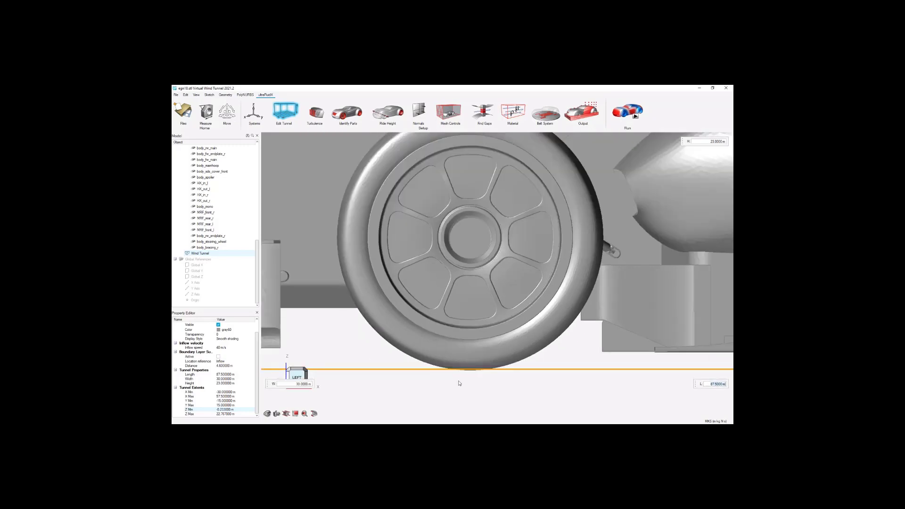
Set the wind tunnel's inflow speed to 16.7 m/s and finish editing the tunnel.
scroll(428, 350, "down", 8)
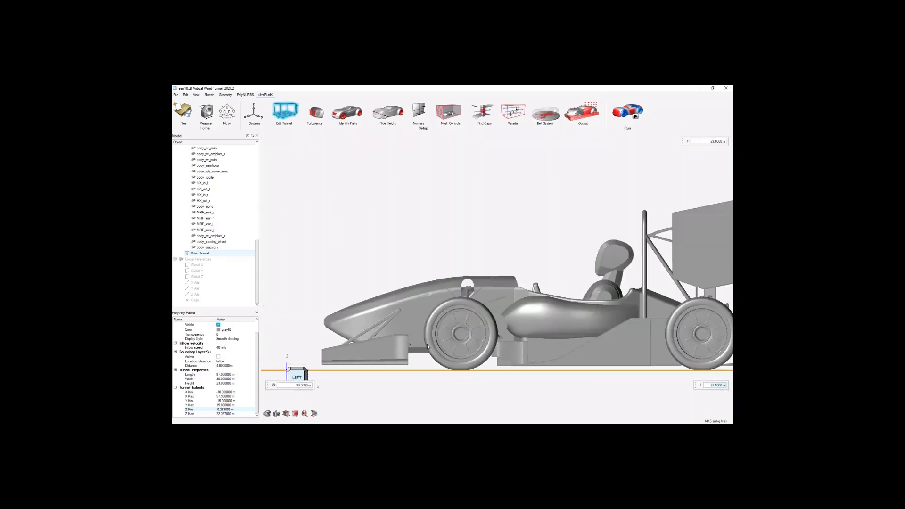
scroll(416, 357, "down", 2)
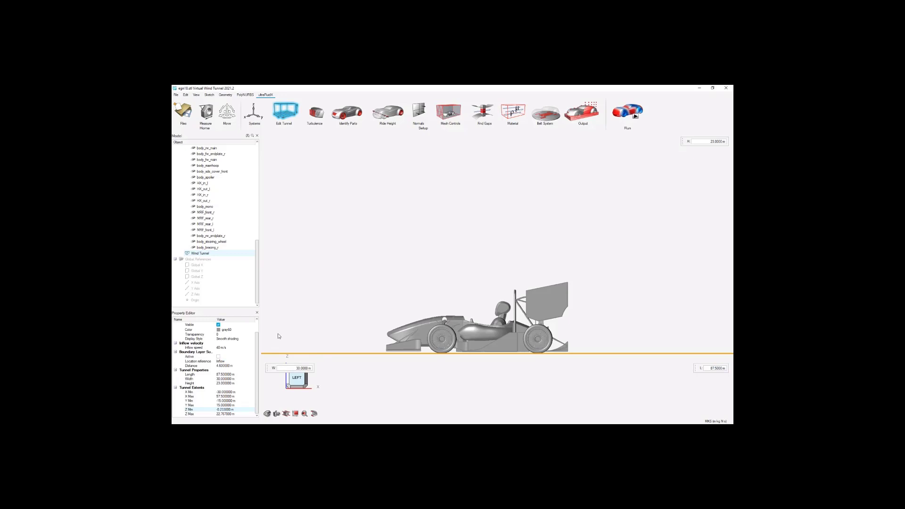
left_click_drag(267, 368, 275, 326)
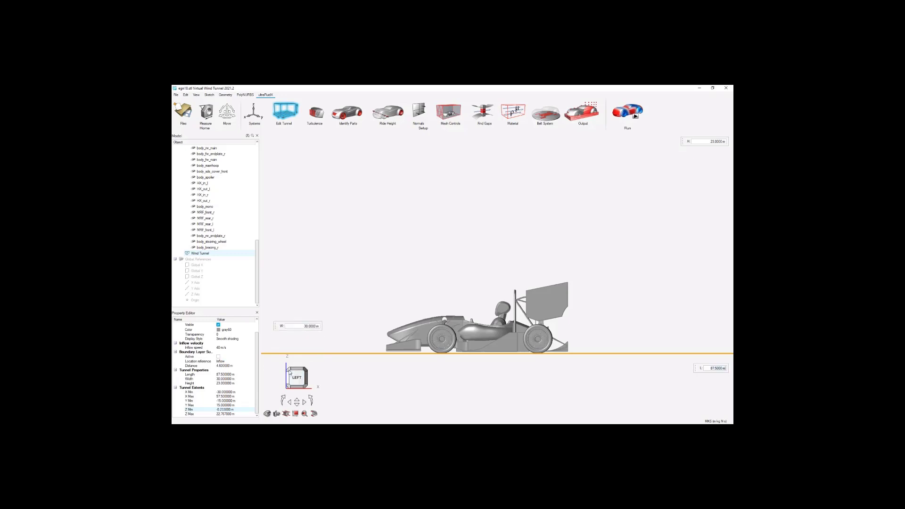
left_click(290, 372)
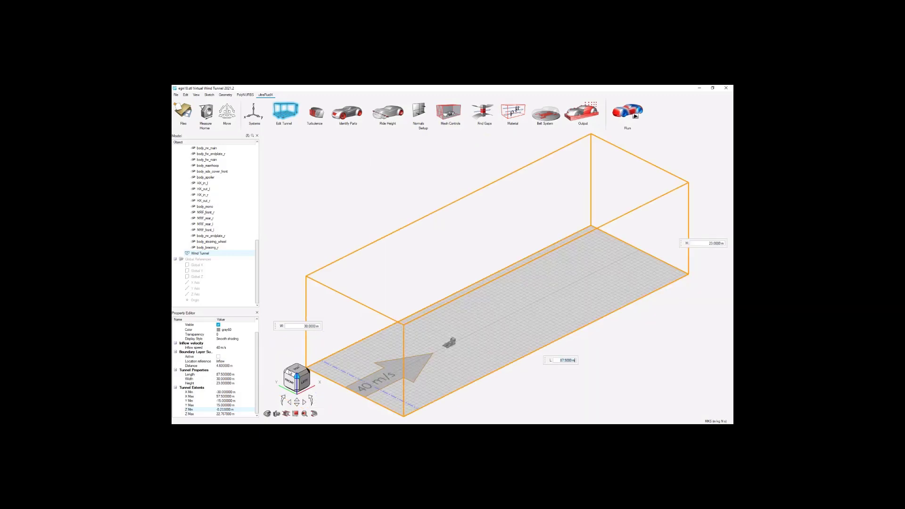
left_click(372, 388)
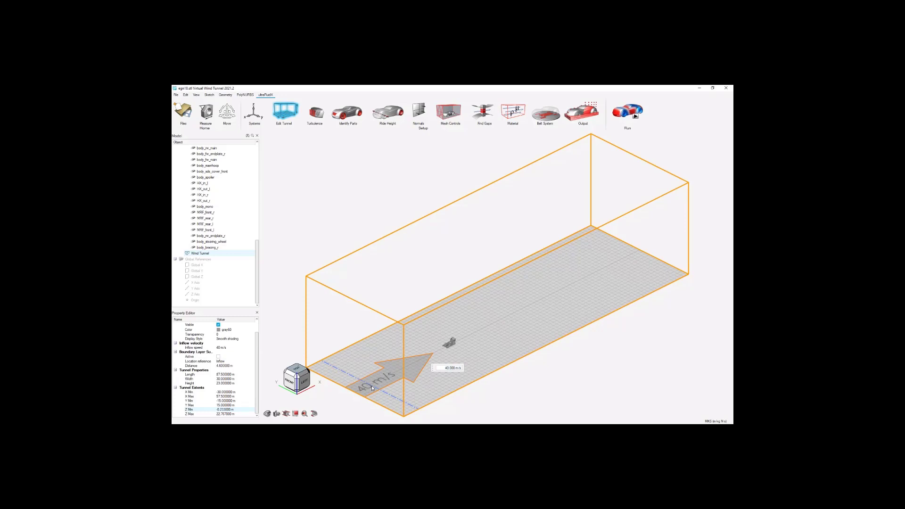
double_click(446, 367)
type("15")
key("Return")
left_click(526, 379)
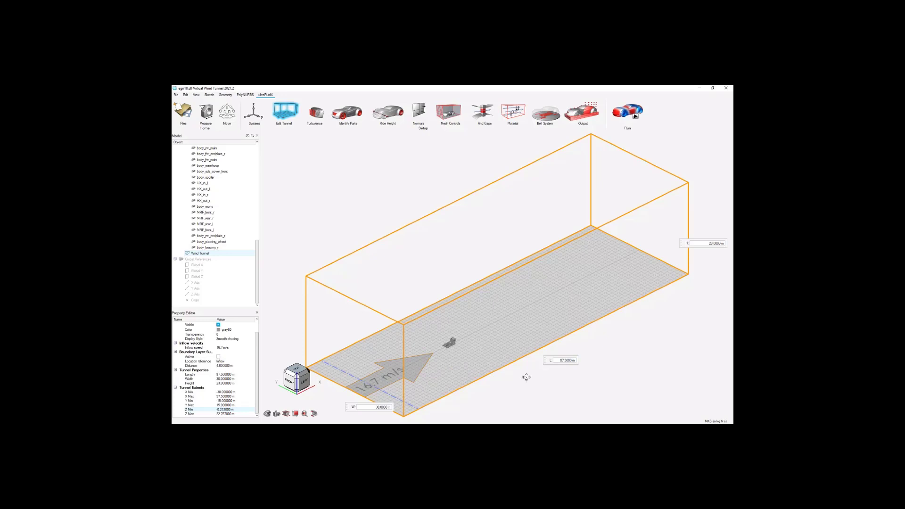
right_click(526, 377)
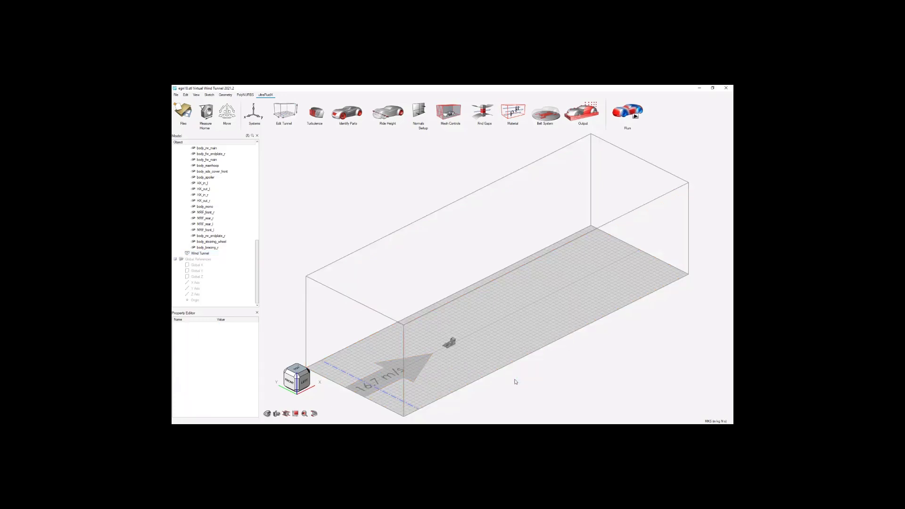
Hide the wind tunnel and fit the view to the car around body_mono.
scroll(407, 358, "down", 2)
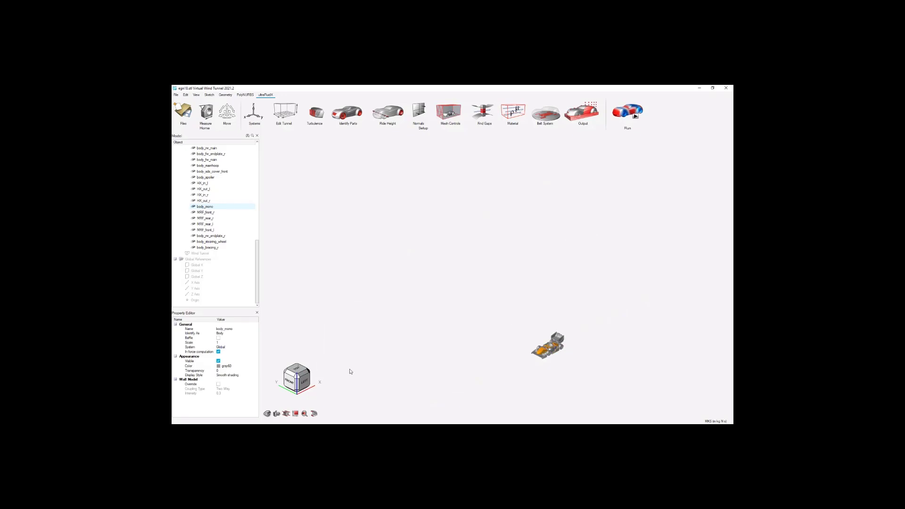
left_click(304, 413)
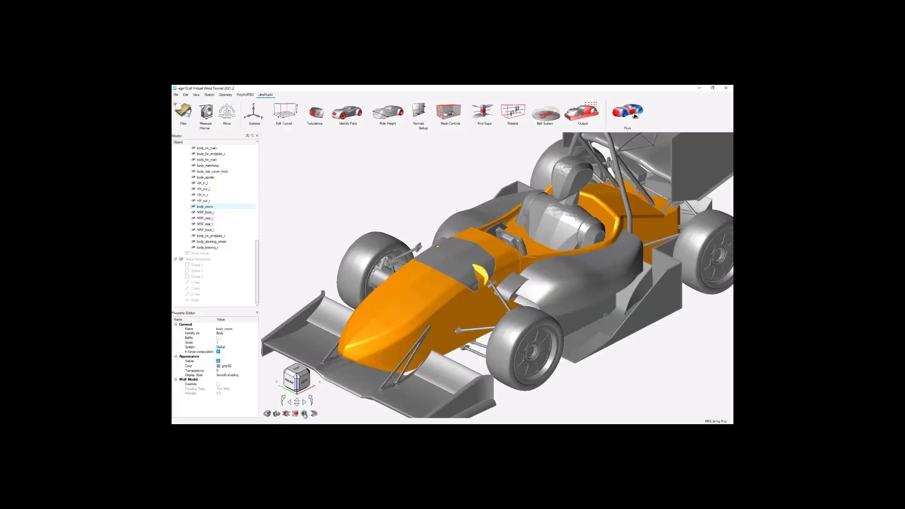
scroll(449, 327, "down", 5)
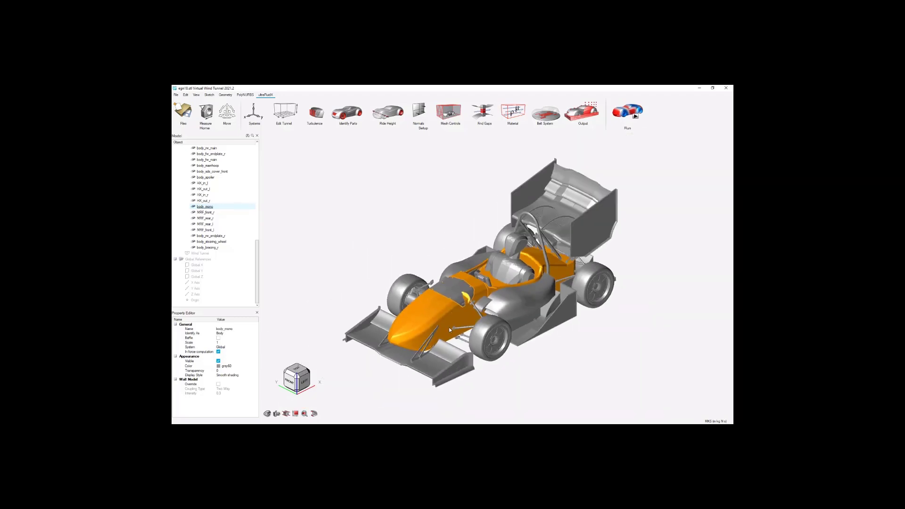
left_click(351, 243)
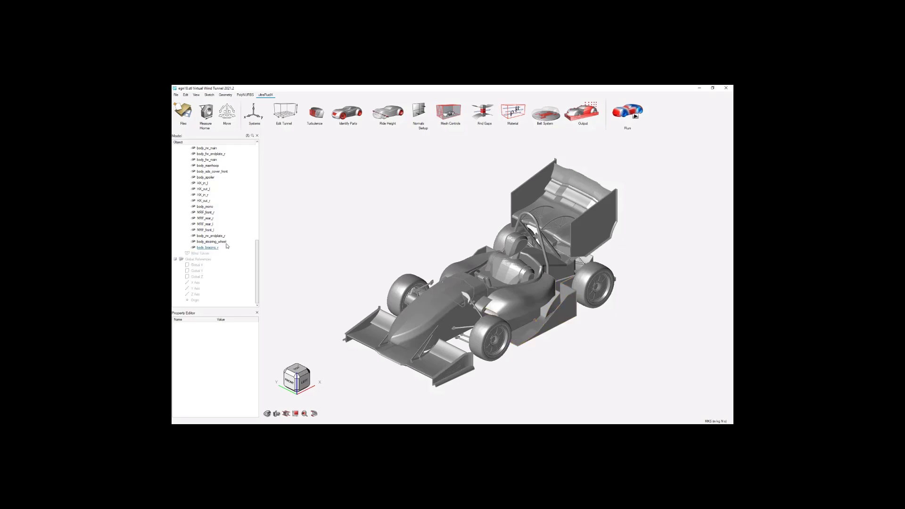
Isolate the four heat exchanger inlet and outlet surfaces HX_in_l, HX_out_l, HX_in_r and HX_out_r.
scroll(226, 245, "up", 1)
scroll(226, 246, "up", 2)
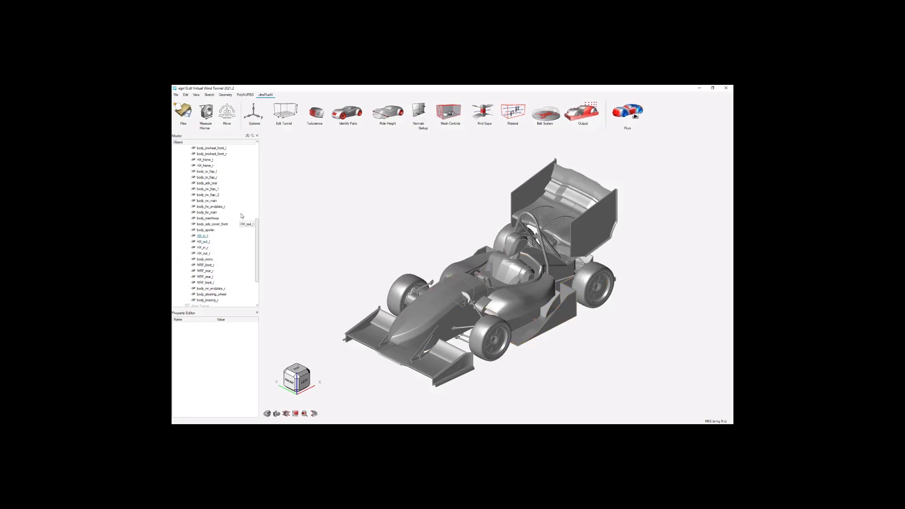
scroll(239, 217, "down", 1)
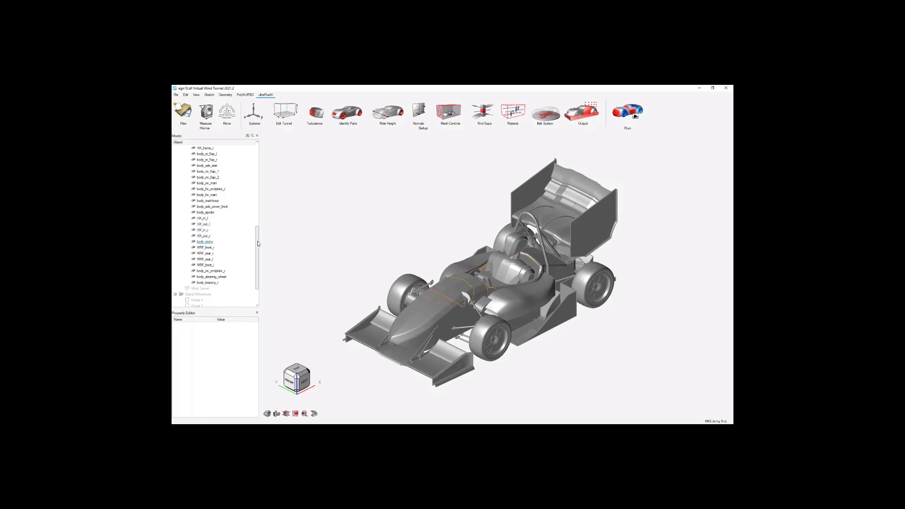
left_click_drag(256, 242, 263, 157)
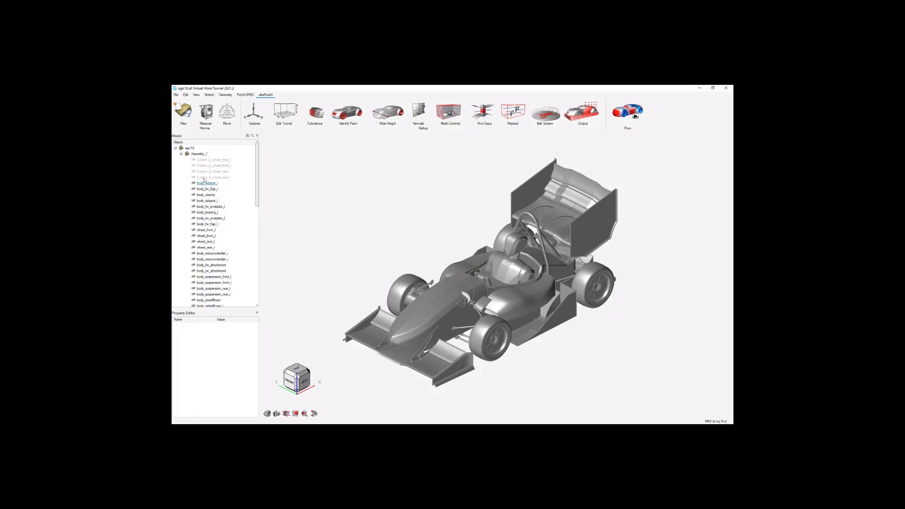
left_click_drag(256, 179, 251, 273)
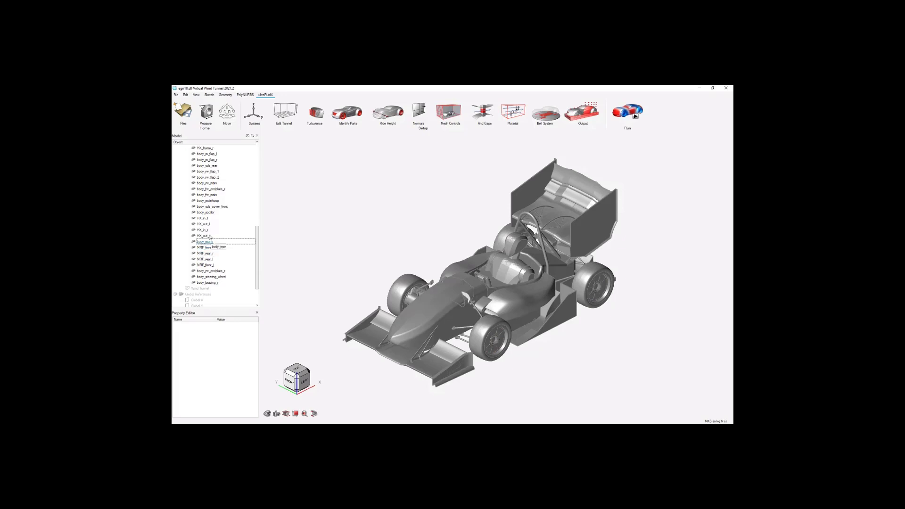
left_click(211, 236)
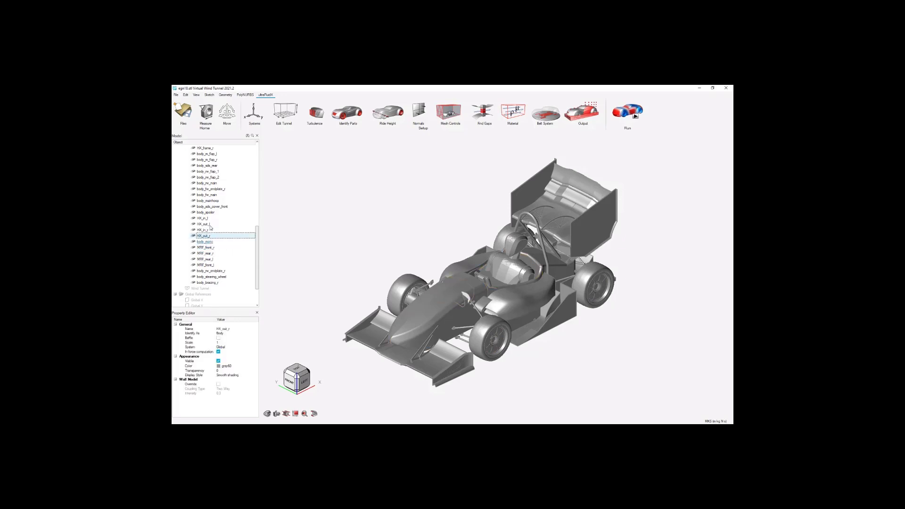
left_click(207, 219, "shift")
right_click(207, 220)
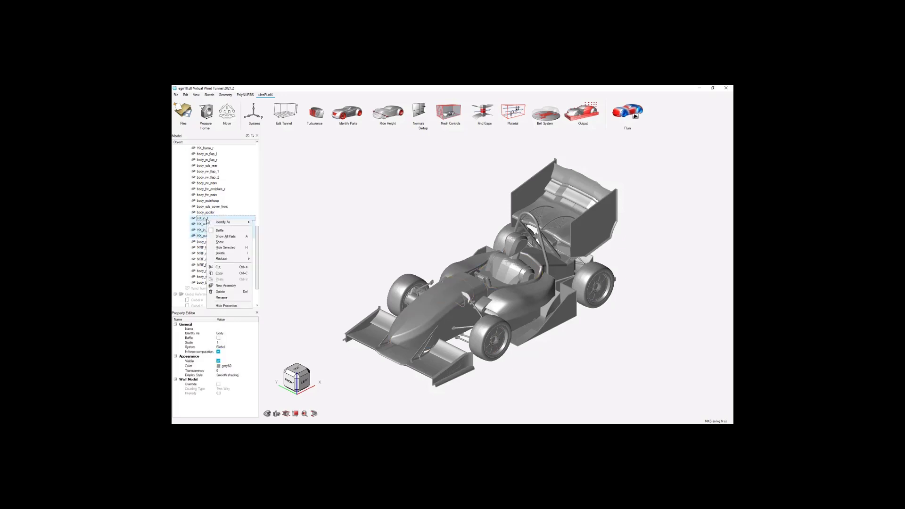
left_click(220, 253)
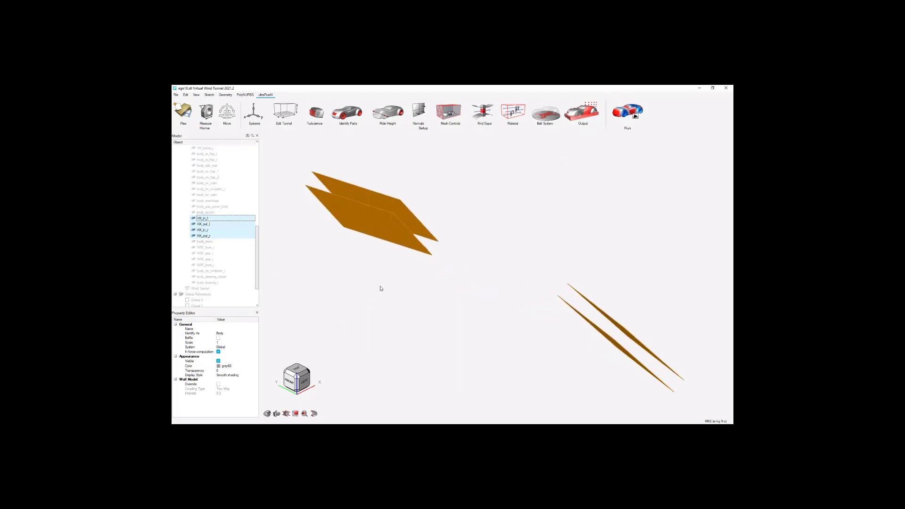
Show the heat exchanger frames HX_frame_l and HX_frame_r together with the isolated inlet and outlet surfaces.
scroll(226, 252, "up", 6)
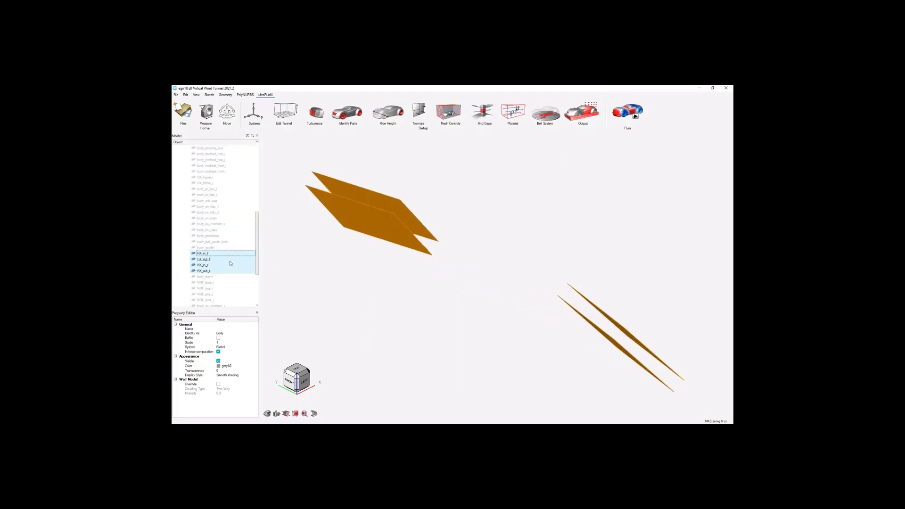
scroll(225, 252, "up", 6)
scroll(215, 246, "down", 6)
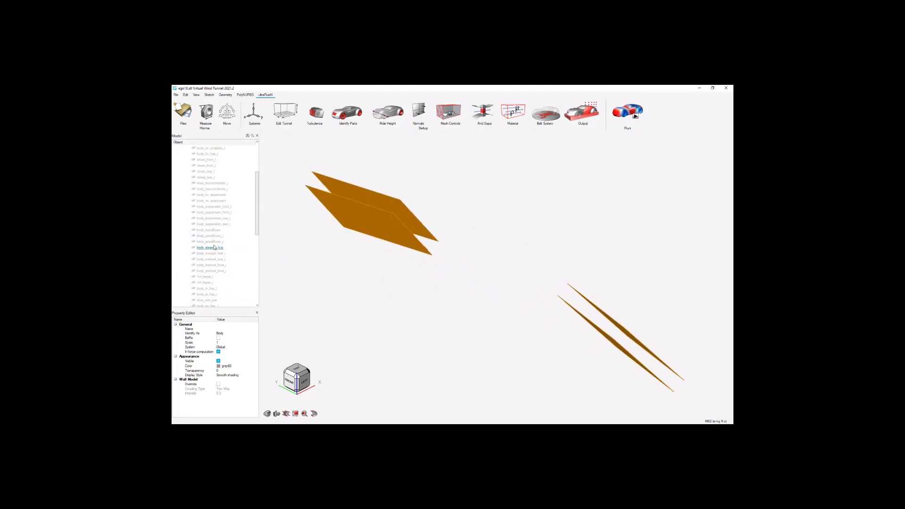
left_click(207, 242)
left_click(205, 248, "ctrl")
right_click(211, 247)
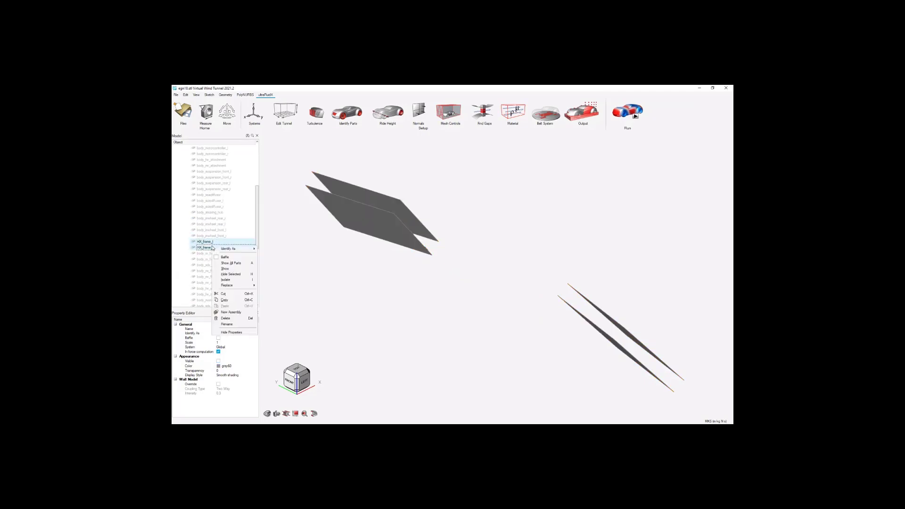
left_click(235, 268)
scroll(400, 293, "down", 3)
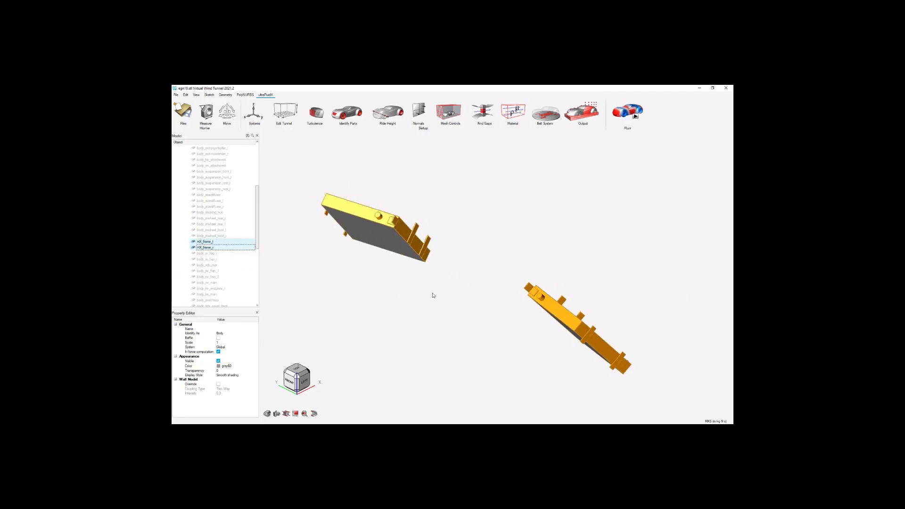
left_click(474, 263)
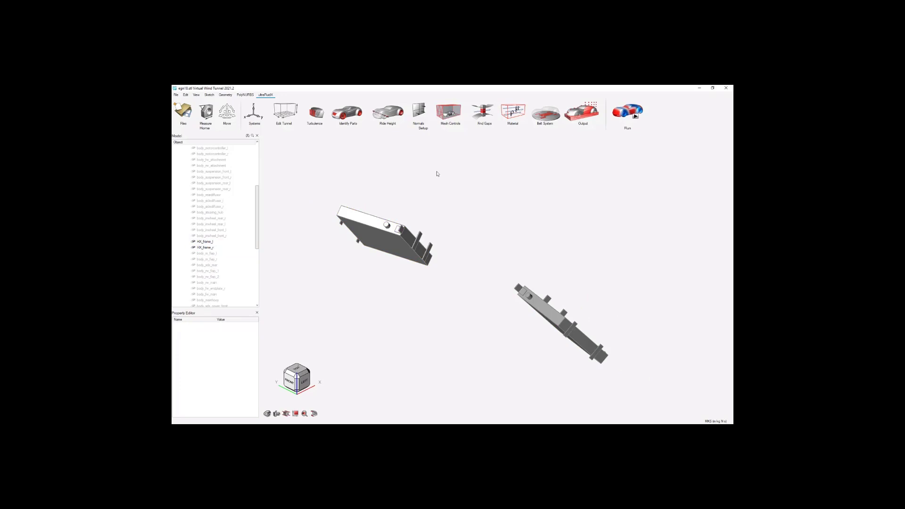
Start identifying parts as heat exchangers and rename the first heat exchanger as HX_left.
left_click(348, 113)
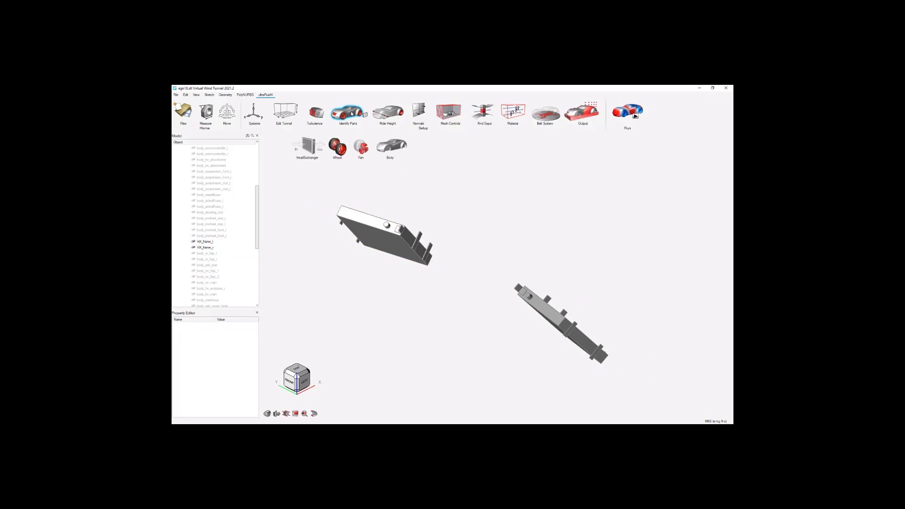
left_click(312, 152)
left_click(308, 147)
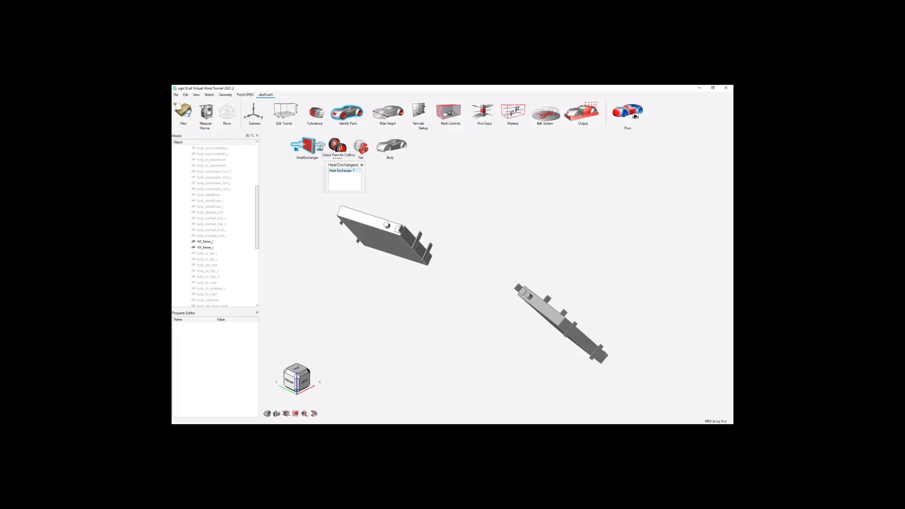
double_click(348, 172)
type("HX_left")
left_click(350, 185)
Assign HX_in_l as the inlet, HX_frame_l as the wall and HX_out_l as the outlet of HX_left.
middle_click_drag(473, 272, 480, 249)
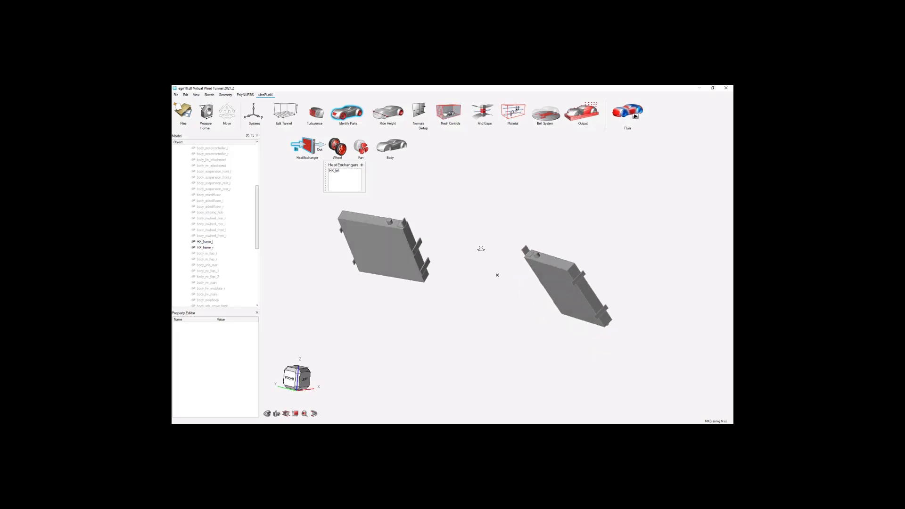
left_click(559, 286)
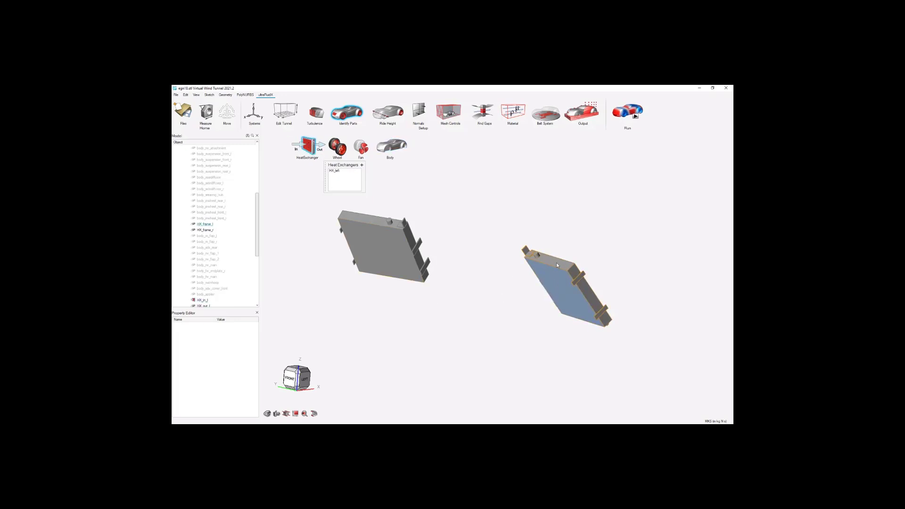
left_click(557, 265)
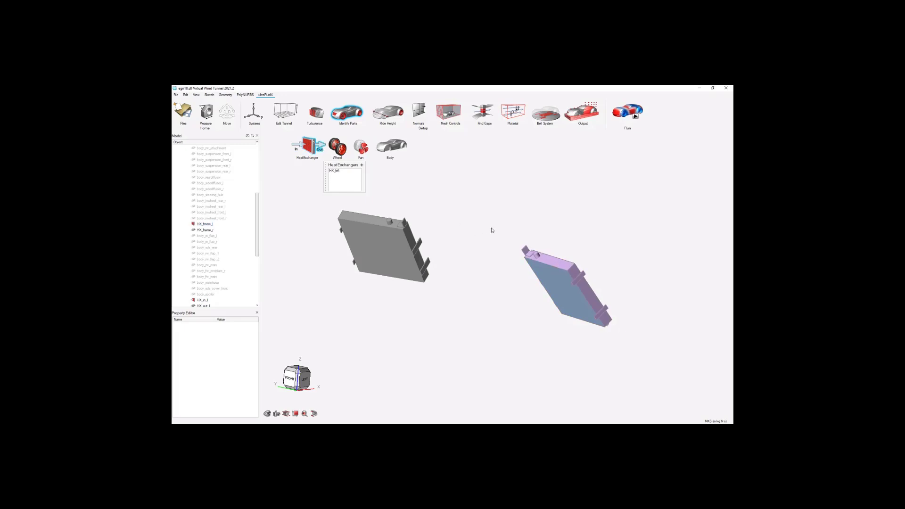
mouse_move(512, 232)
middle_mouse_down()
mouse_move(477, 288)
mouse_move(472, 274)
mouse_move(502, 246)
middle_mouse_up()
left_click(512, 347)
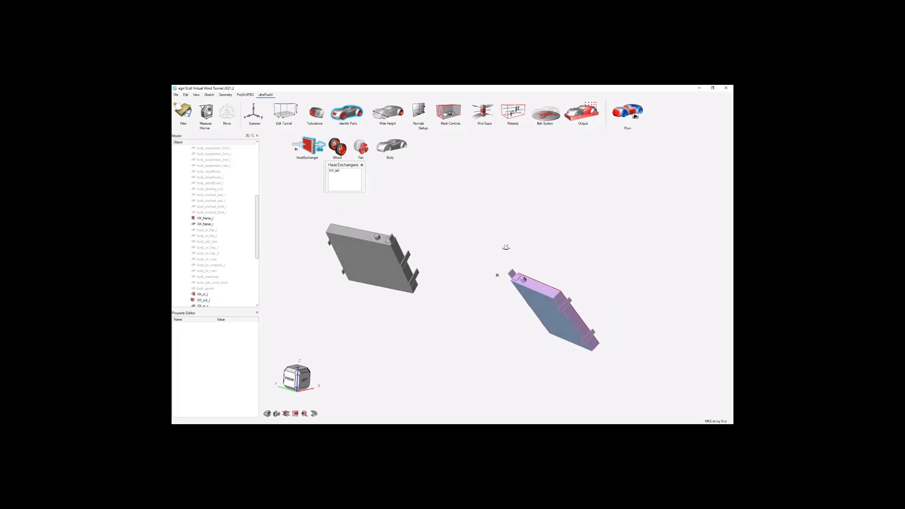
Add a second heat exchanger named HX_right and assign HX_in_r, HX_frame_r and HX_out_r as its inlet, wall and outlet.
left_click(361, 164)
double_click(356, 174)
type("HX_right")
key("Return")
left_click(367, 238)
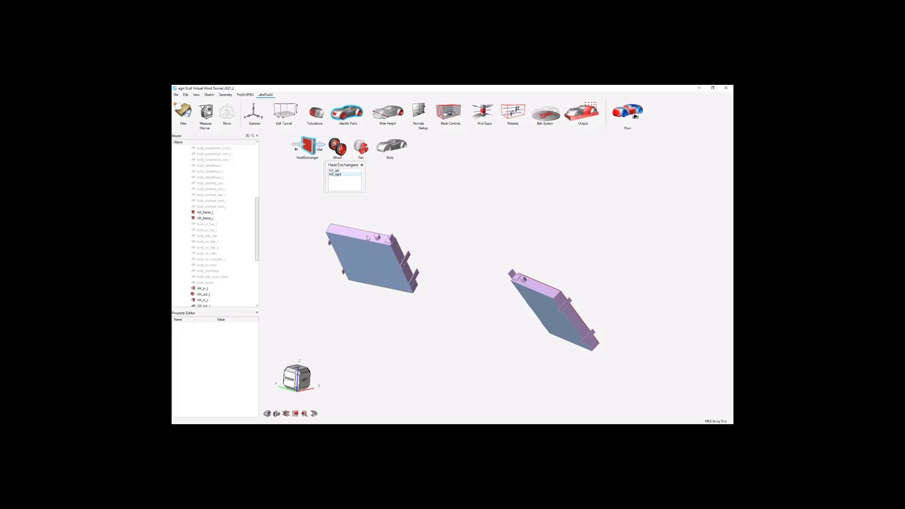
mouse_move(430, 227)
middle_mouse_down()
mouse_move(414, 264)
mouse_move(446, 259)
mouse_move(470, 227)
mouse_move(485, 269)
mouse_move(464, 273)
mouse_move(495, 273)
mouse_move(498, 285)
middle_mouse_up()
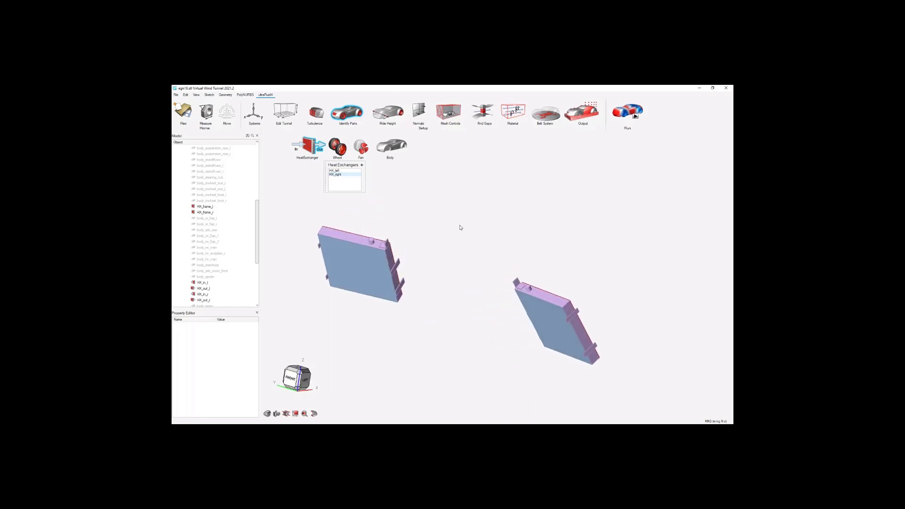
right_click_drag(460, 225, 445, 222)
scroll(440, 224, "down", 1)
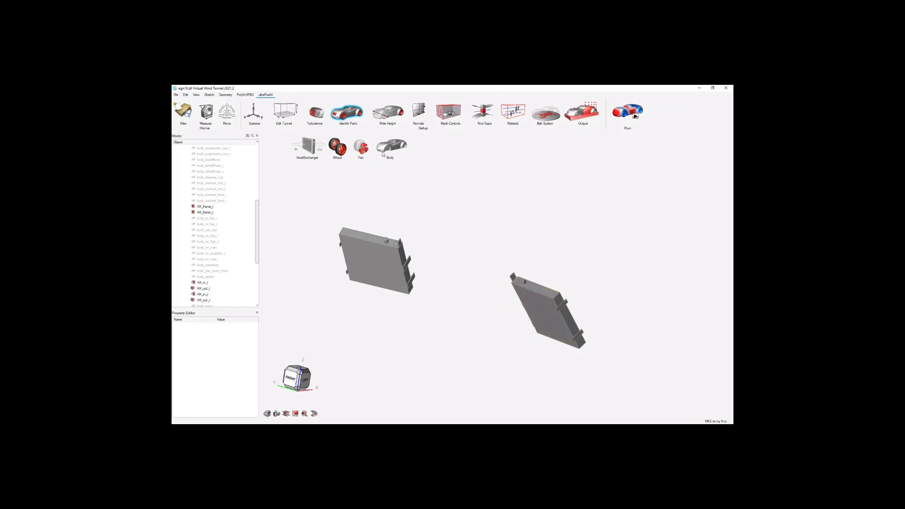
Open the table of identified parts, enlarge it and add the Group column.
left_click(365, 115)
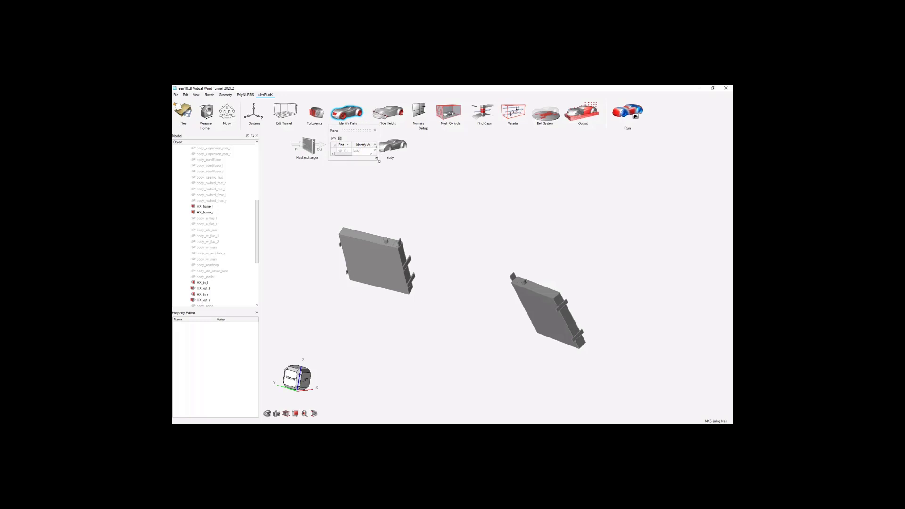
left_click_drag(377, 160, 459, 211)
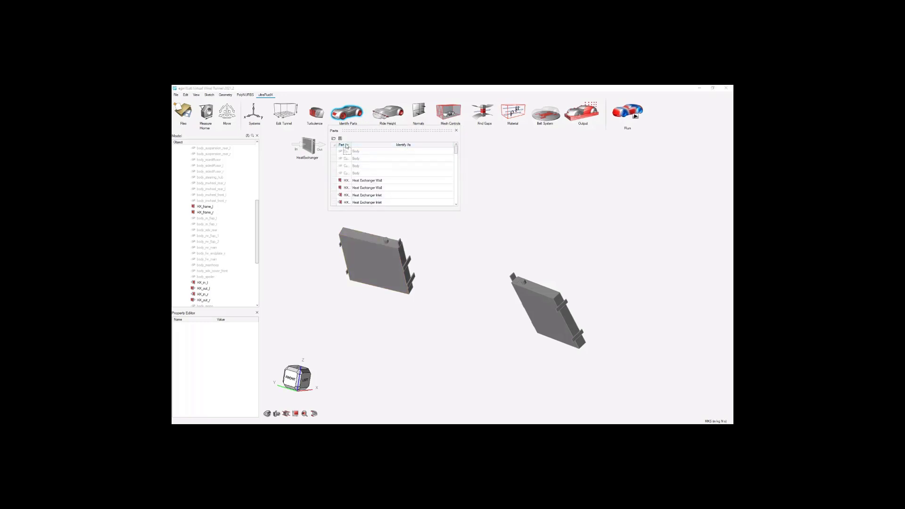
right_click(382, 145)
left_click(398, 153)
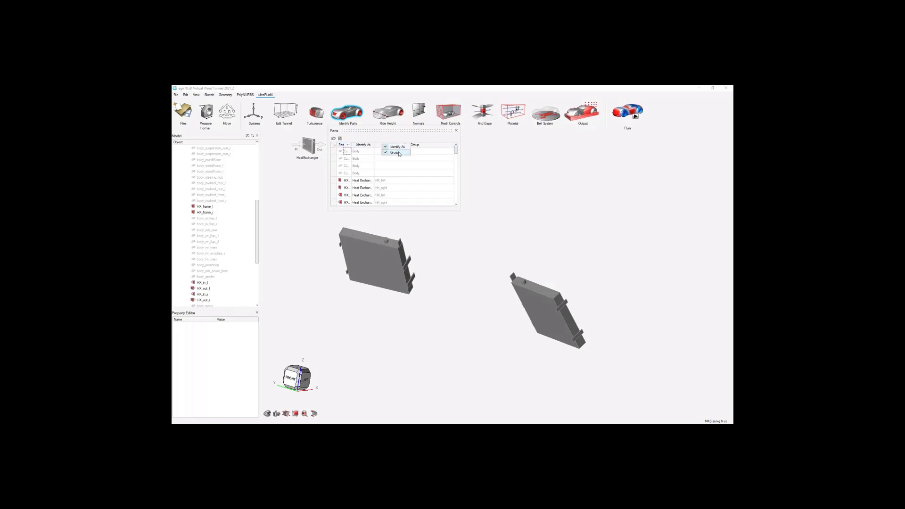
Widen the Part column, review the group assignments of the heat exchanger parts, and close the table and part identification.
left_click(396, 135)
left_click_drag(455, 151, 455, 152)
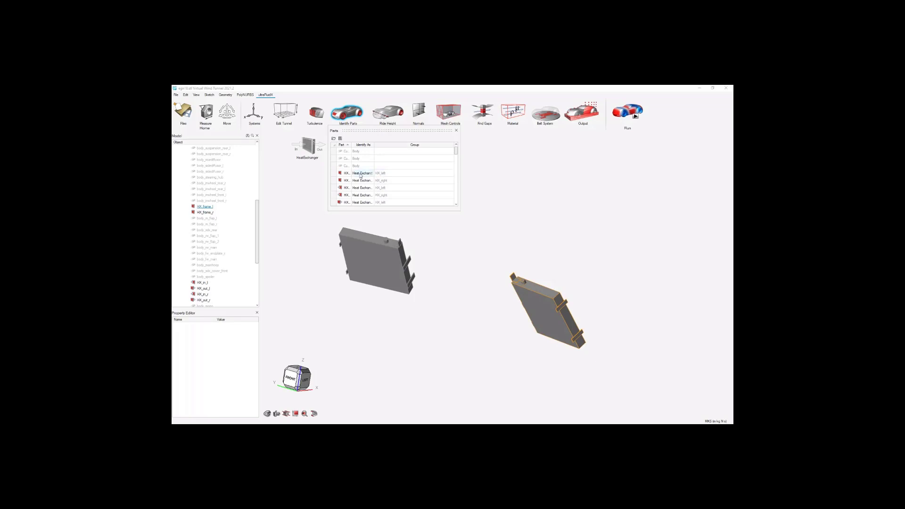
left_click(352, 151)
left_click_drag(351, 145, 372, 145)
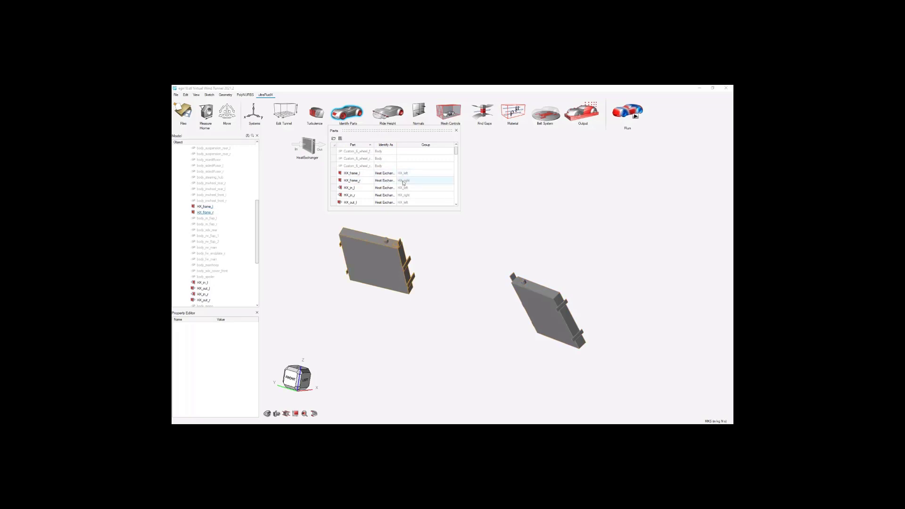
scroll(456, 153, "down", 1)
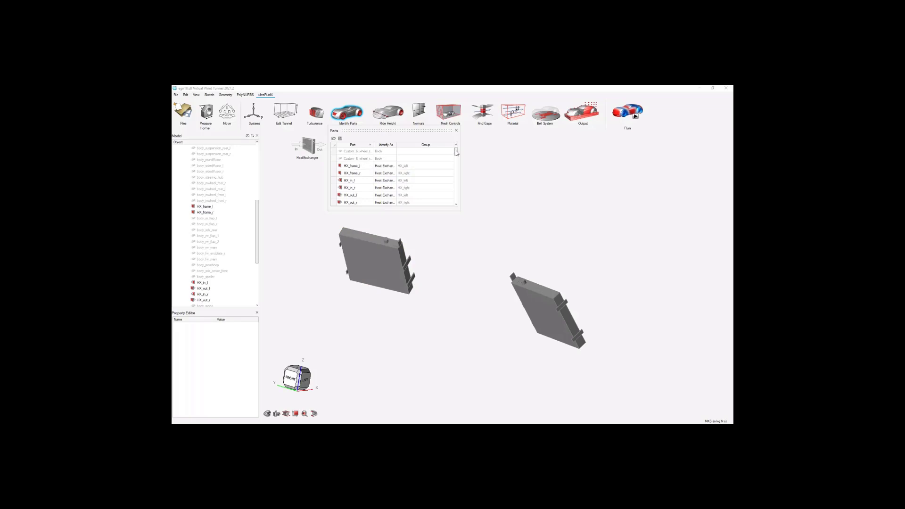
scroll(456, 152, "down", 1)
left_click(456, 131)
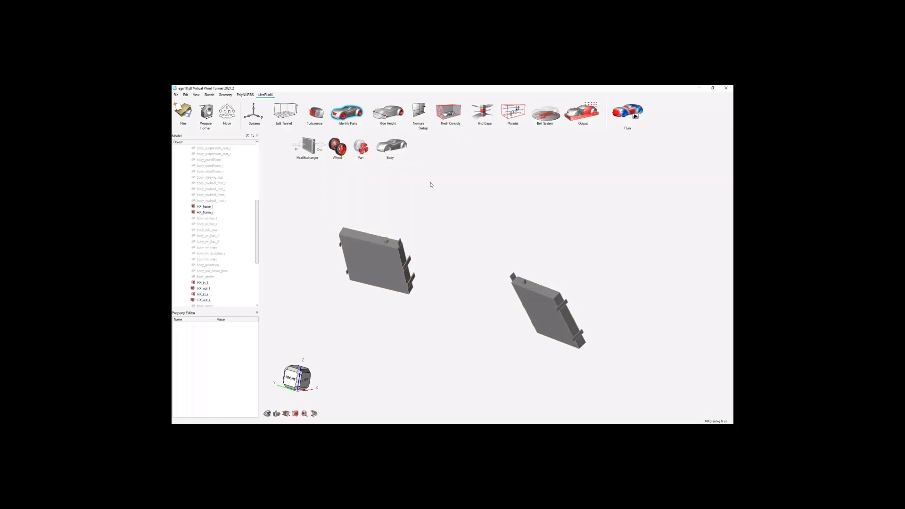
left_click(364, 115)
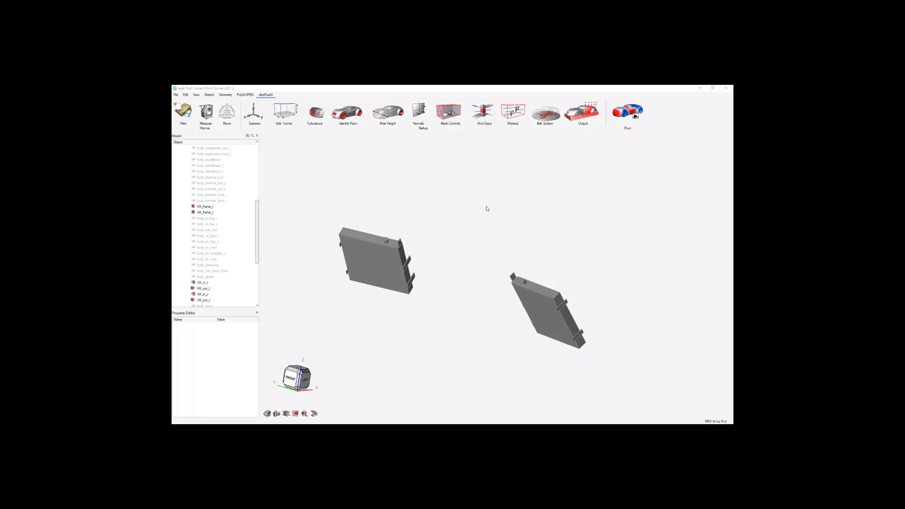
Enter the inertial and viscous resistance of the HX_left heat exchanger through HX_frame_l and check them on HX_in_l.
left_click(205, 206)
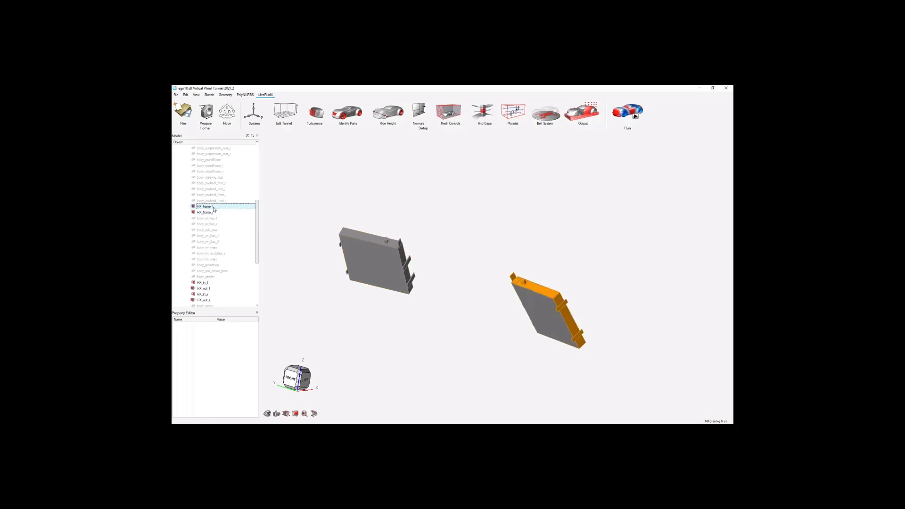
scroll(251, 358, "down", 3)
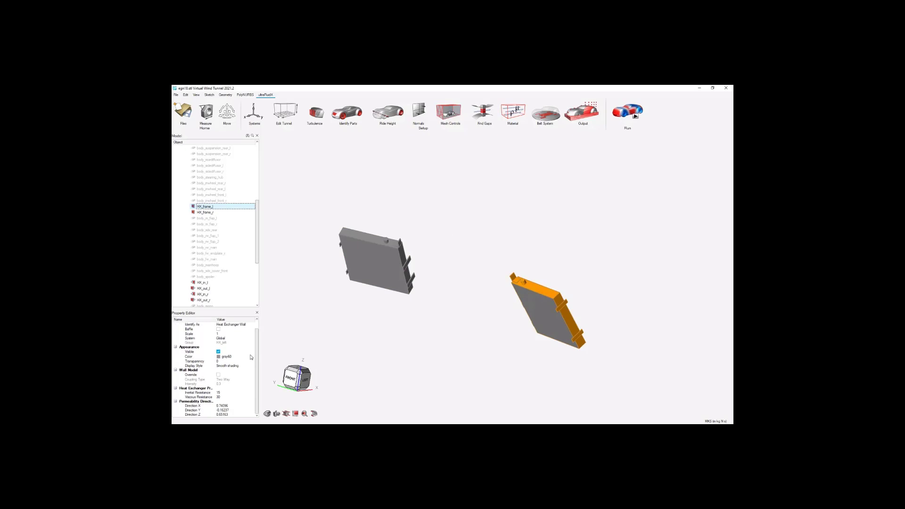
left_click_drag(241, 310, 227, 284)
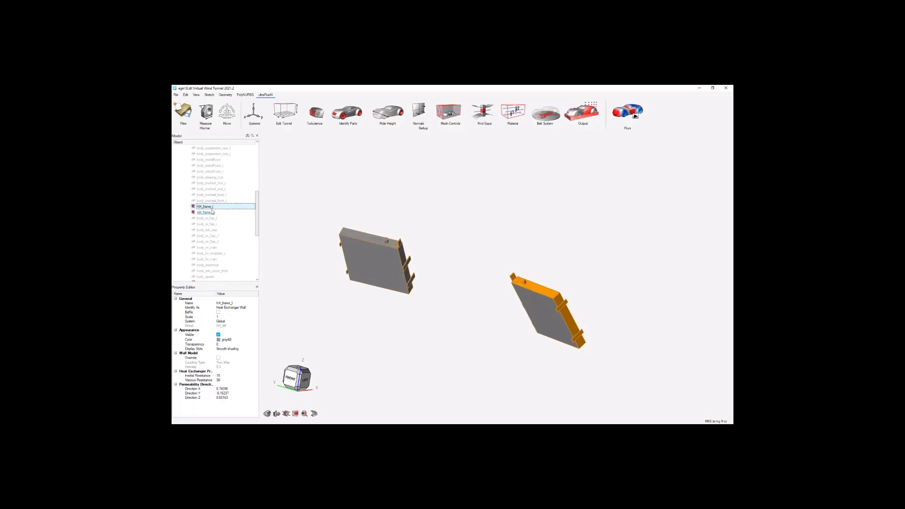
scroll(243, 218, "down", 1)
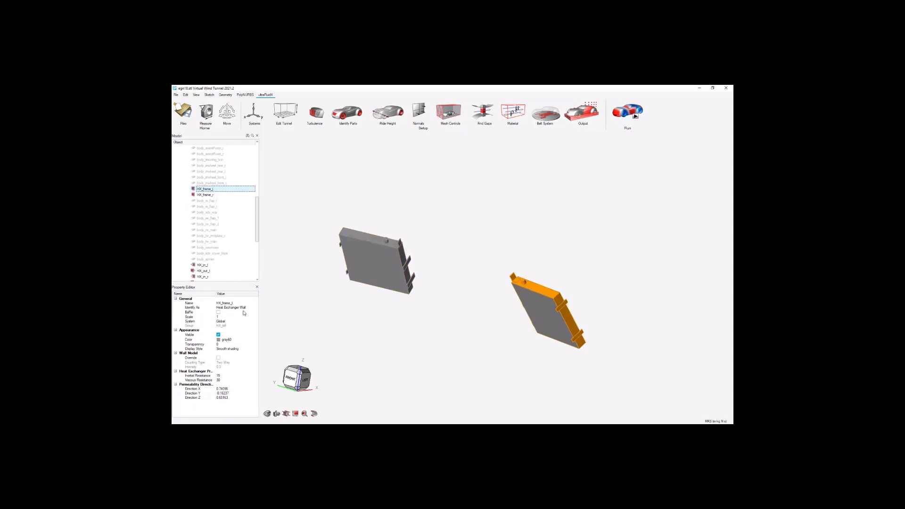
left_click(224, 376)
key("Tab")
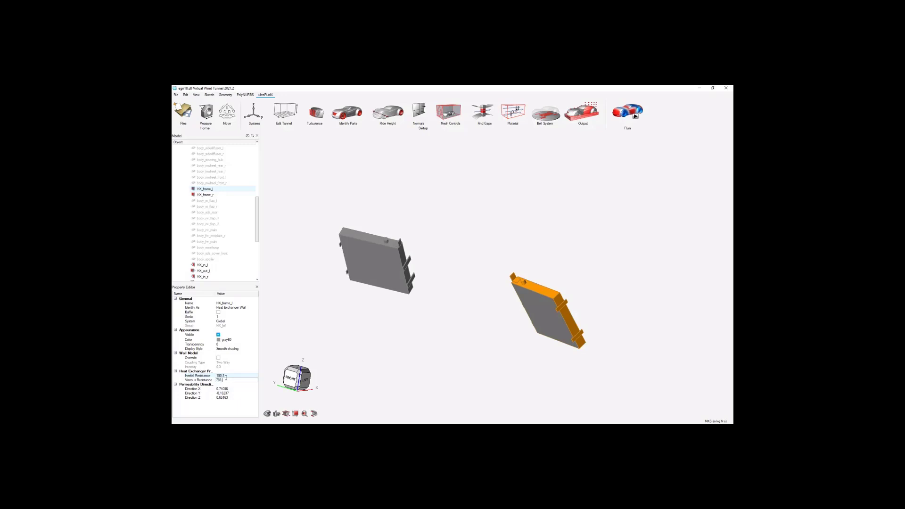
key("Tab")
left_click(208, 266)
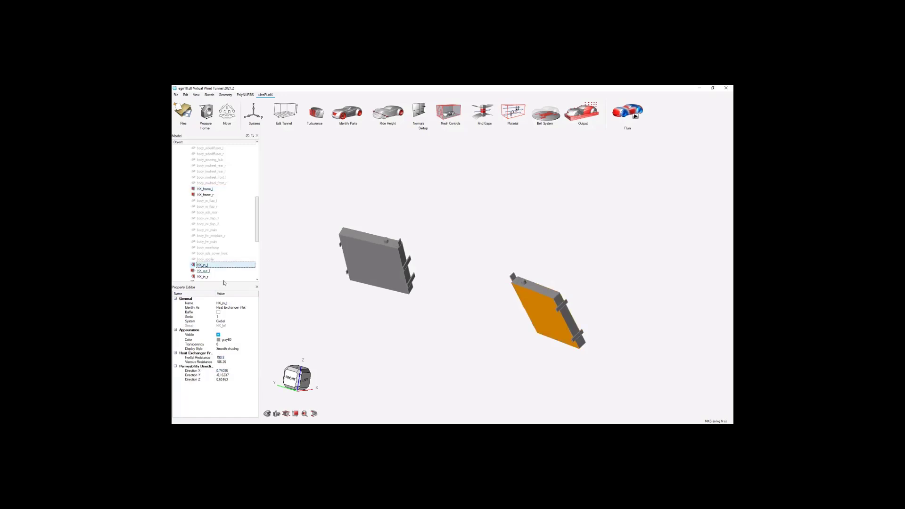
Enter the same inertial and viscous resistance for the HX_right heat exchanger through HX_in_r.
left_click(213, 278)
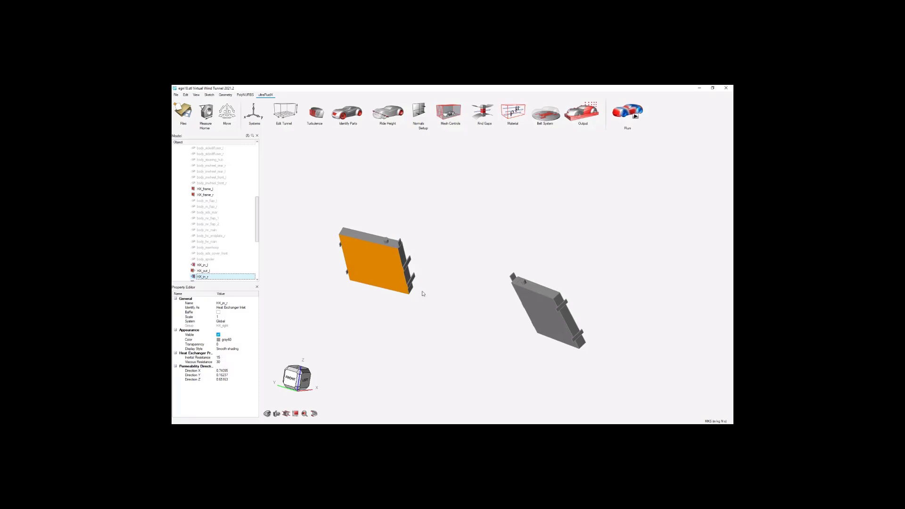
left_click(229, 357)
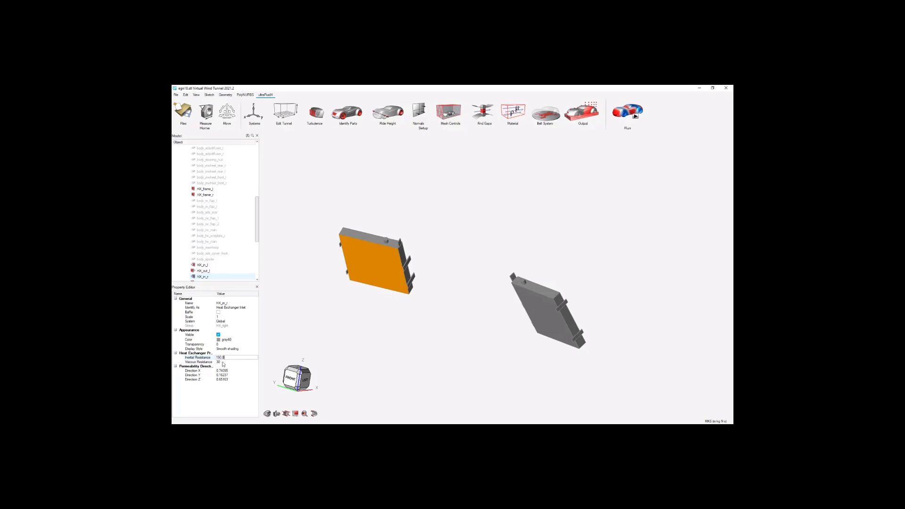
left_click(225, 361)
key("Tab")
left_click(230, 399)
scroll(423, 298, "down", 2)
left_click(426, 306)
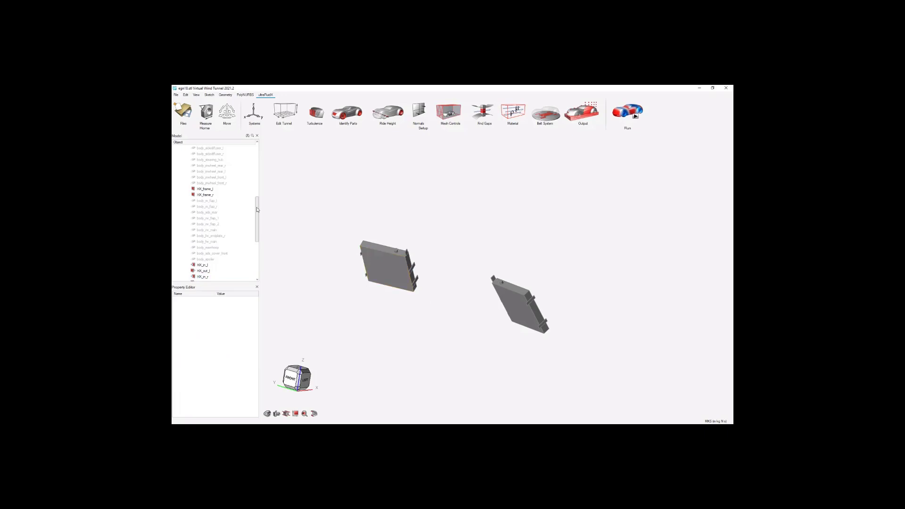
Select all parts of the assembly through body_bracing_r, show them so the complete car is displayed, and clear the selection.
scroll(239, 207, "down", 3)
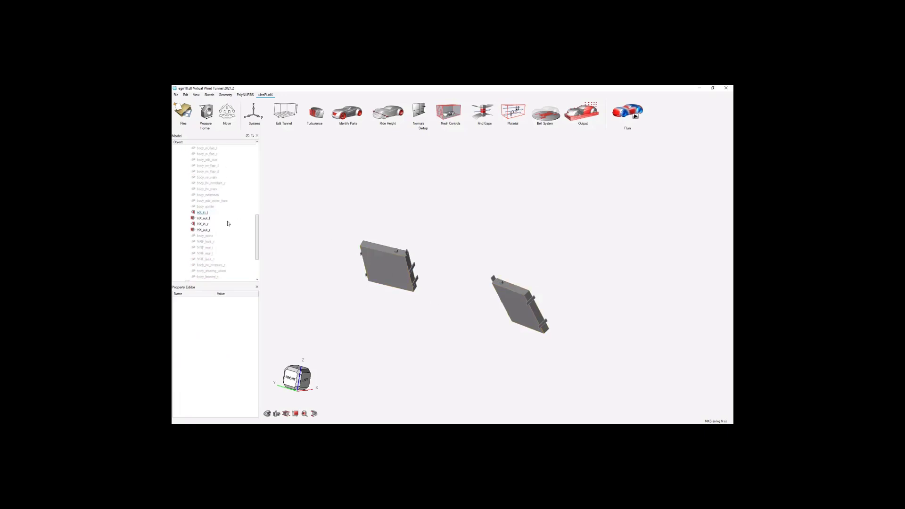
scroll(221, 232, "down", 3)
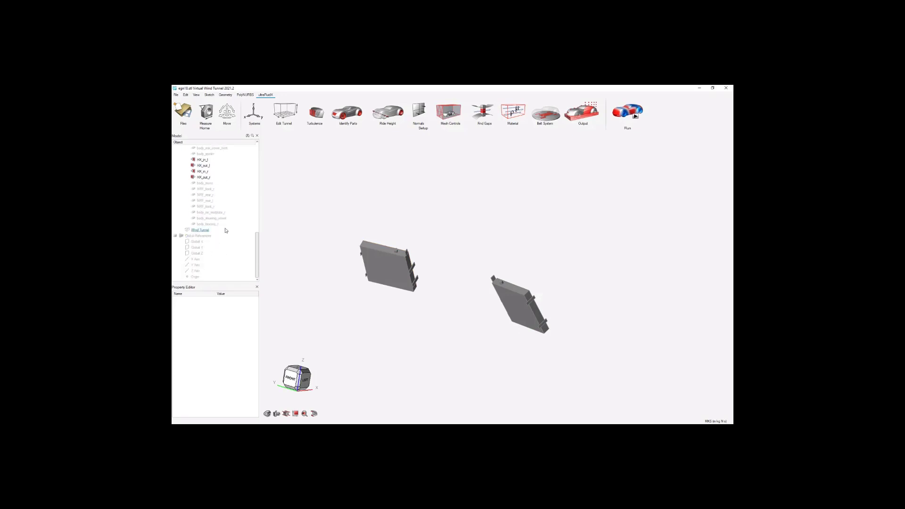
scroll(229, 230, "up", 1)
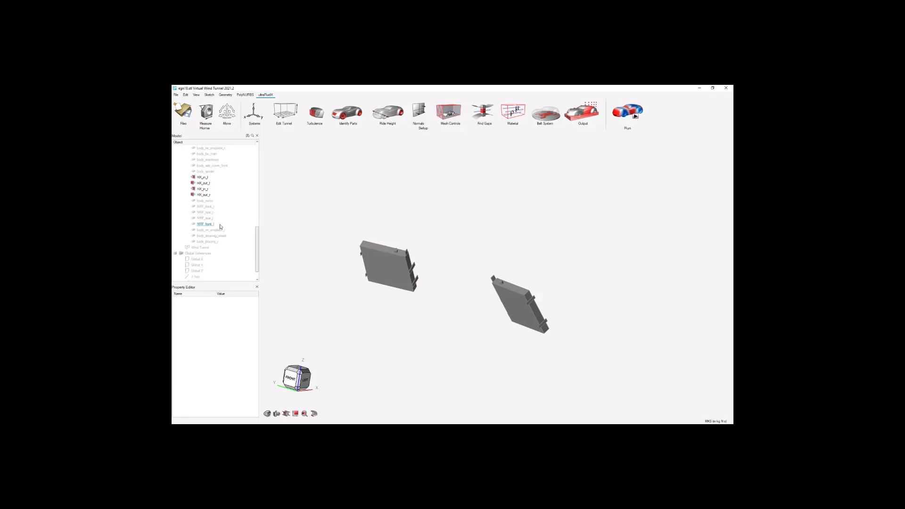
left_click(221, 243)
scroll(225, 240, "up", 5)
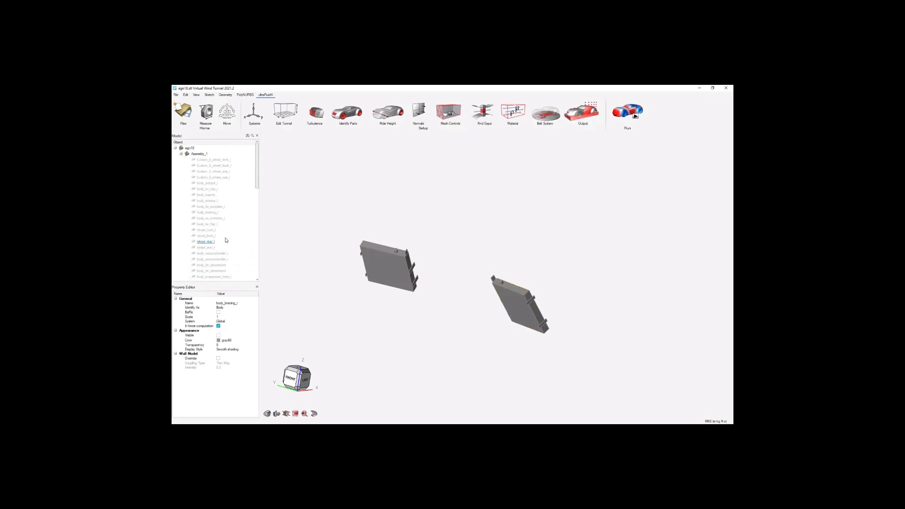
left_click(222, 160, "shift")
right_click(222, 161)
left_click(218, 183)
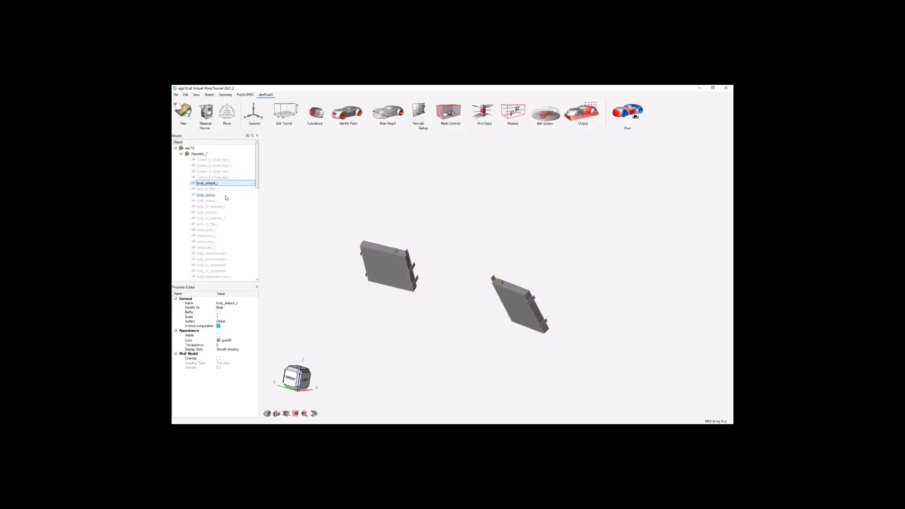
scroll(226, 202, "down", 15)
left_click(218, 223, "shift")
right_click(217, 223)
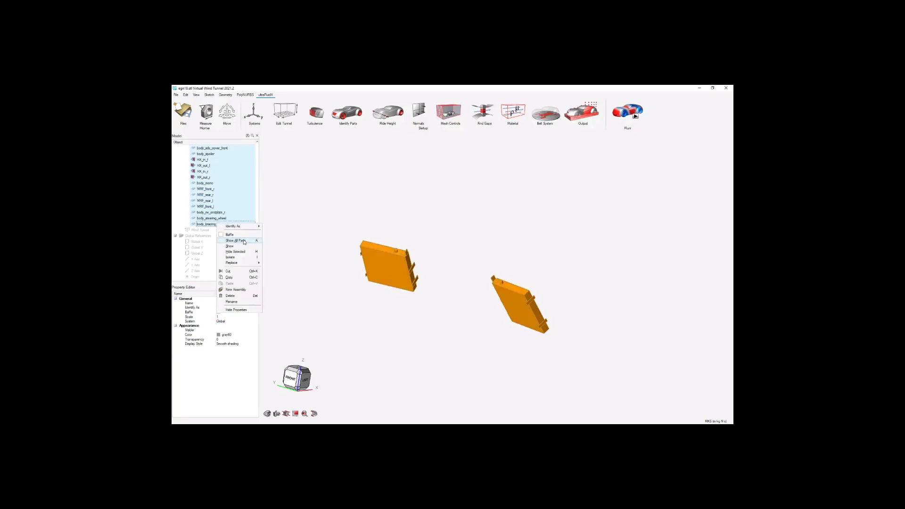
left_click(239, 244)
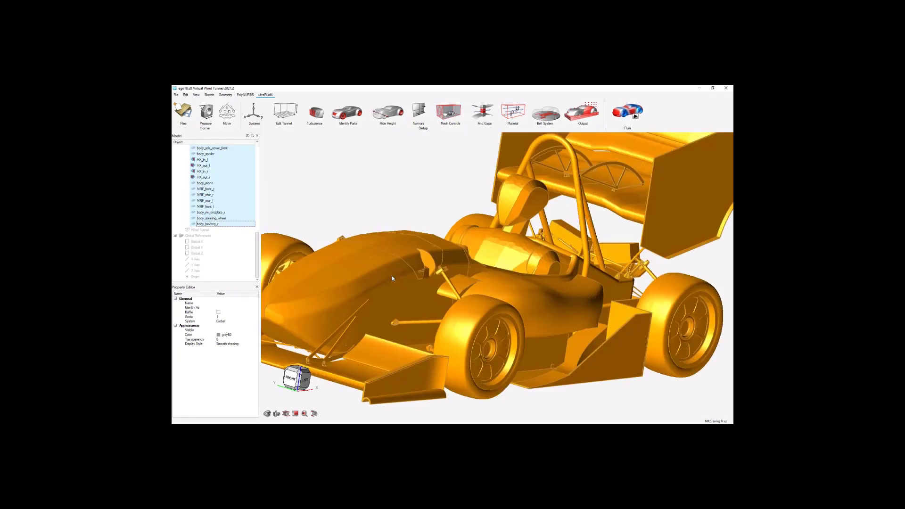
scroll(531, 277, "down", 5)
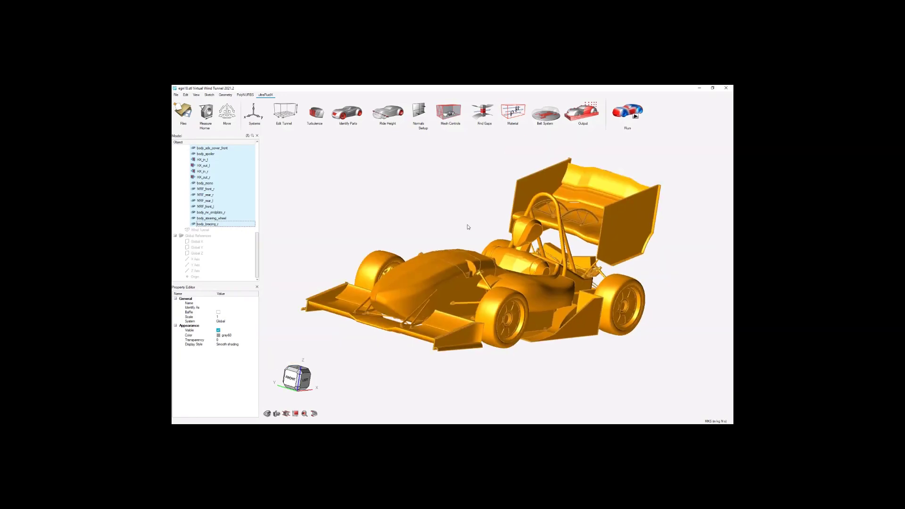
middle_click_drag(456, 237, 462, 265)
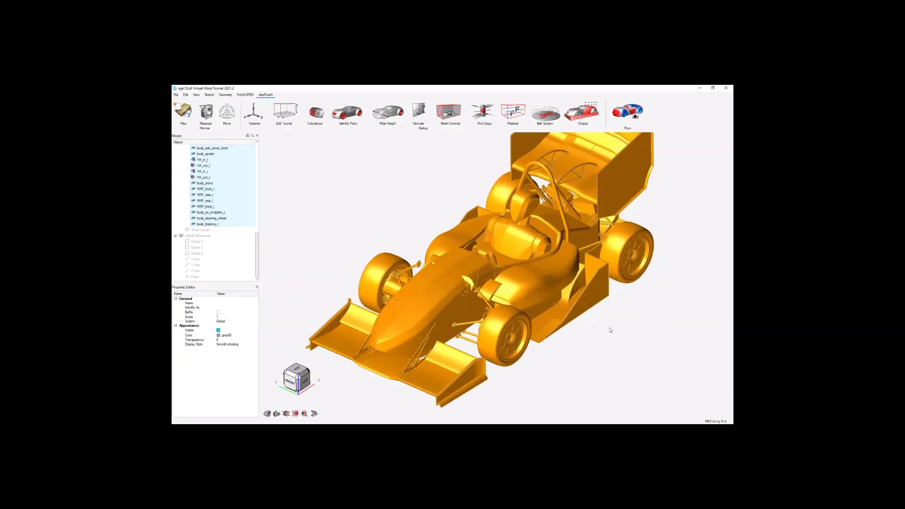
left_click(553, 358)
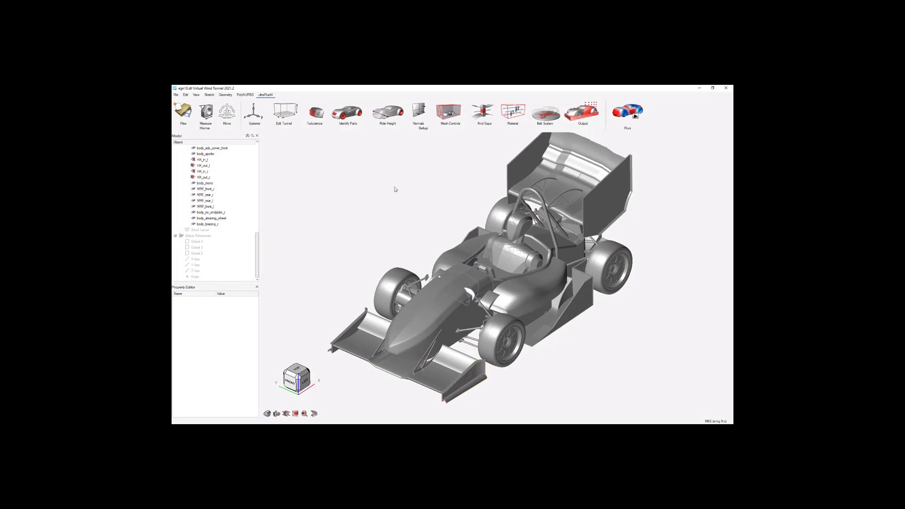
Identify wheel_front_l, wheel_rear_l, wheel_front_r and wheel_rear_r as wheels.
left_click(348, 117)
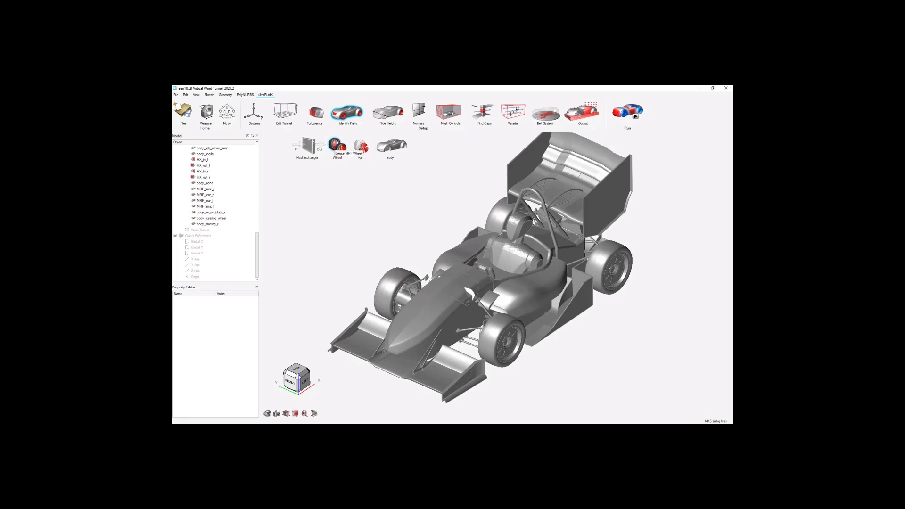
scroll(515, 339, "up", 5)
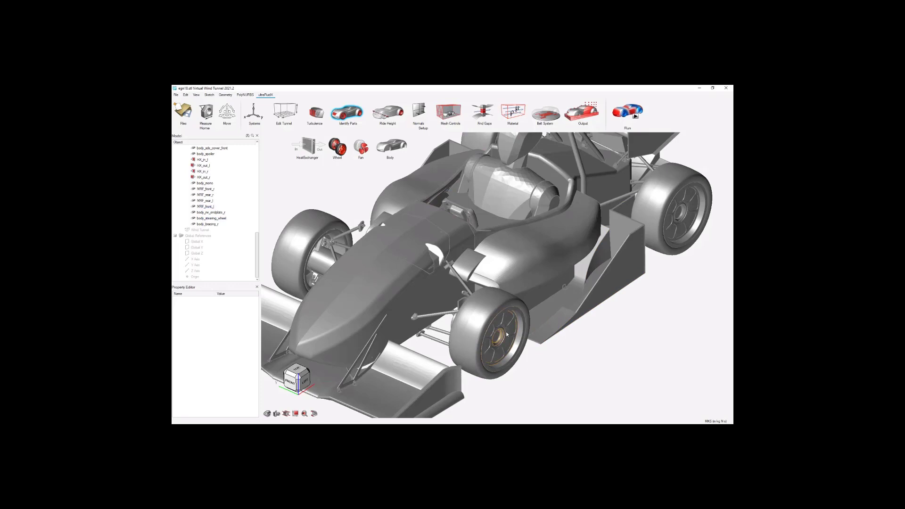
scroll(503, 334, "down", 5)
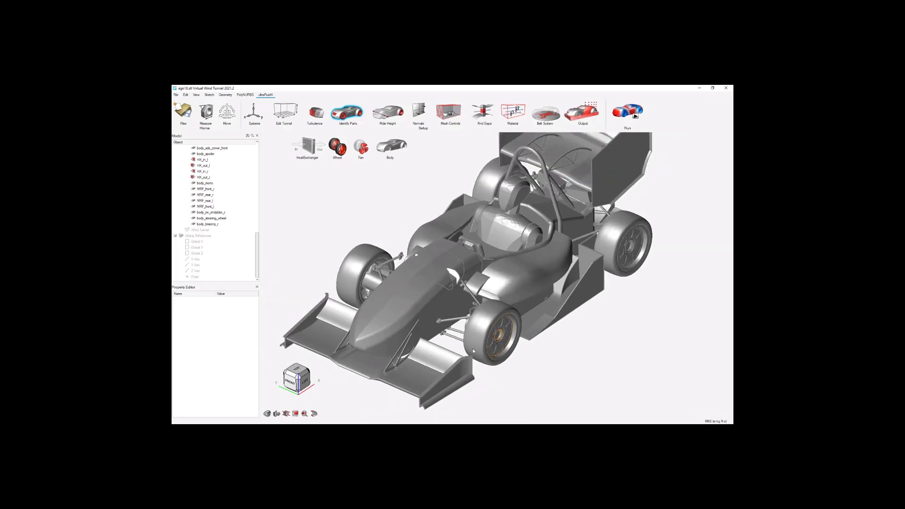
scroll(560, 315, "up", 1)
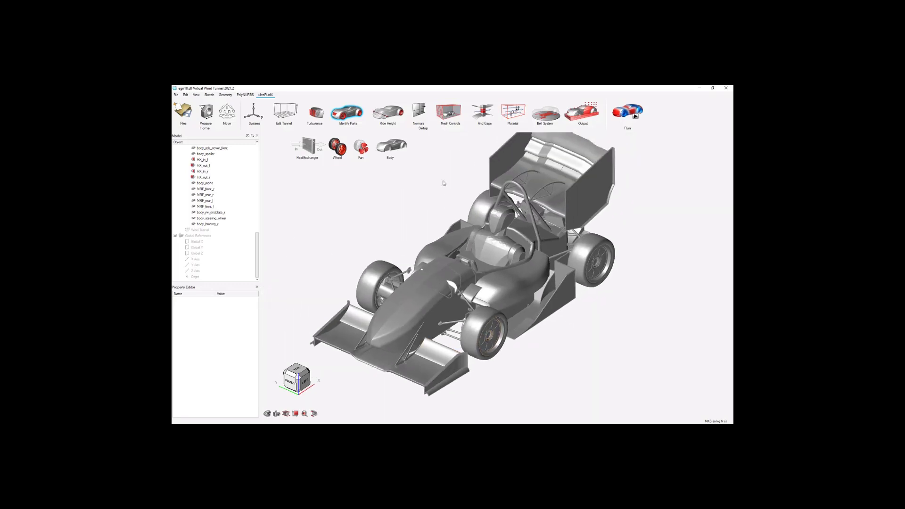
left_click(340, 150)
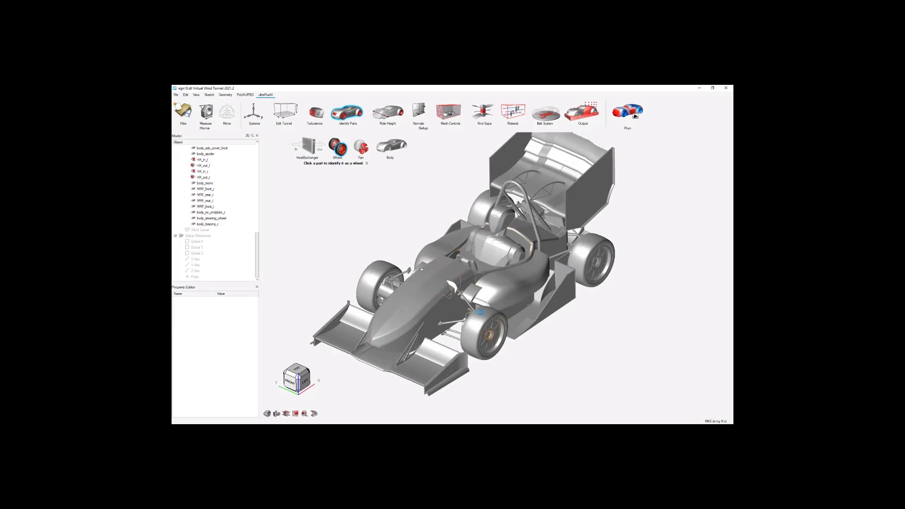
left_click(480, 311)
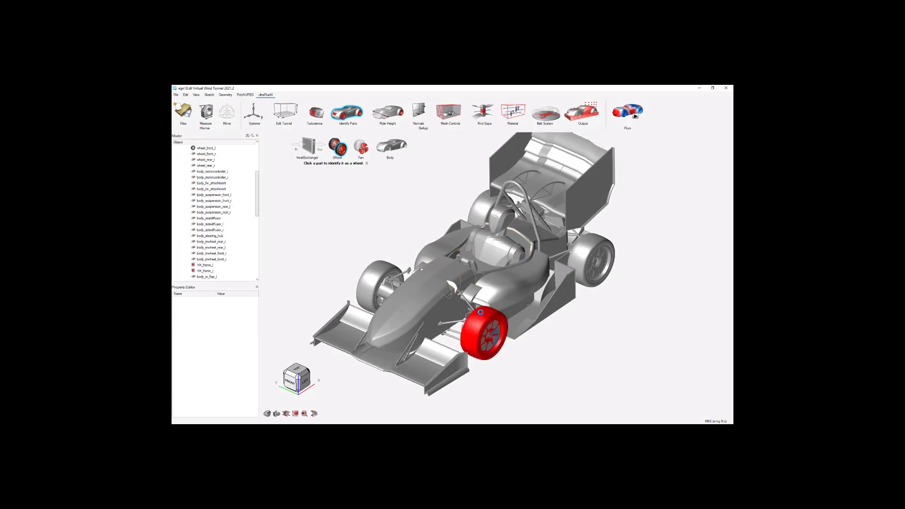
left_click(592, 235)
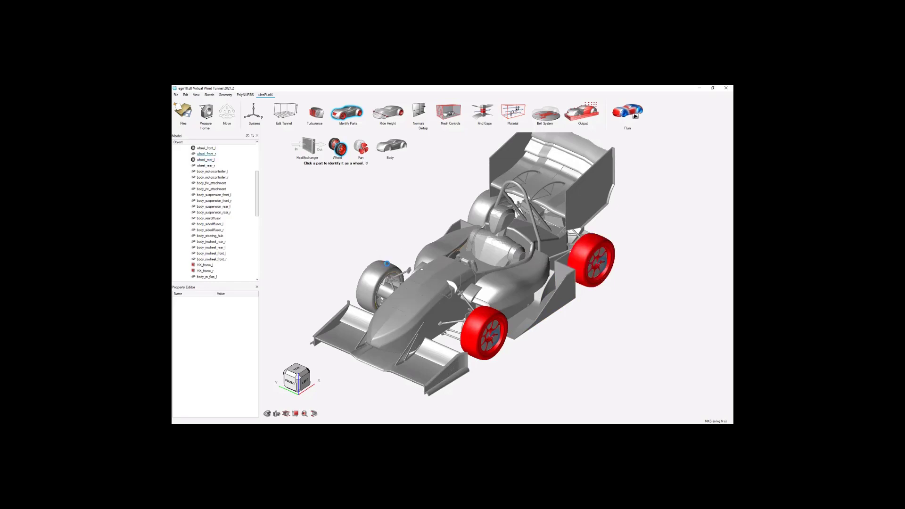
left_click(386, 263)
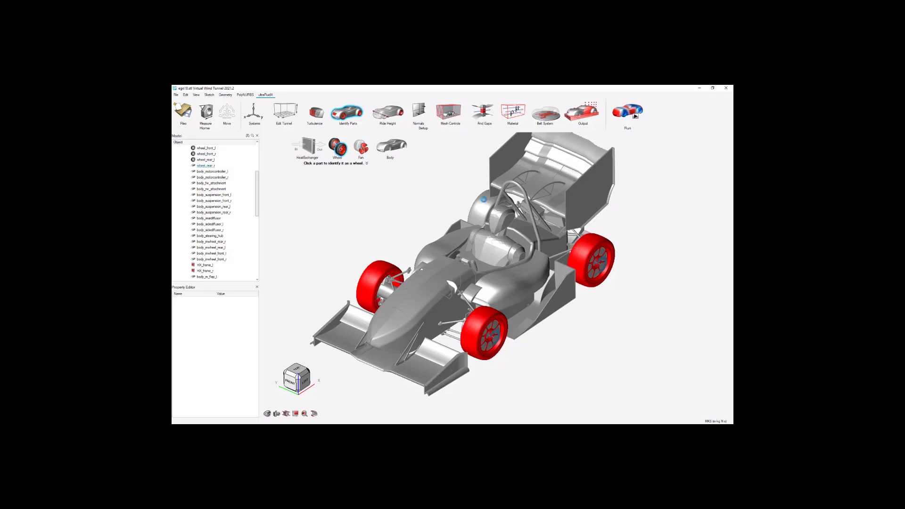
left_click(483, 199)
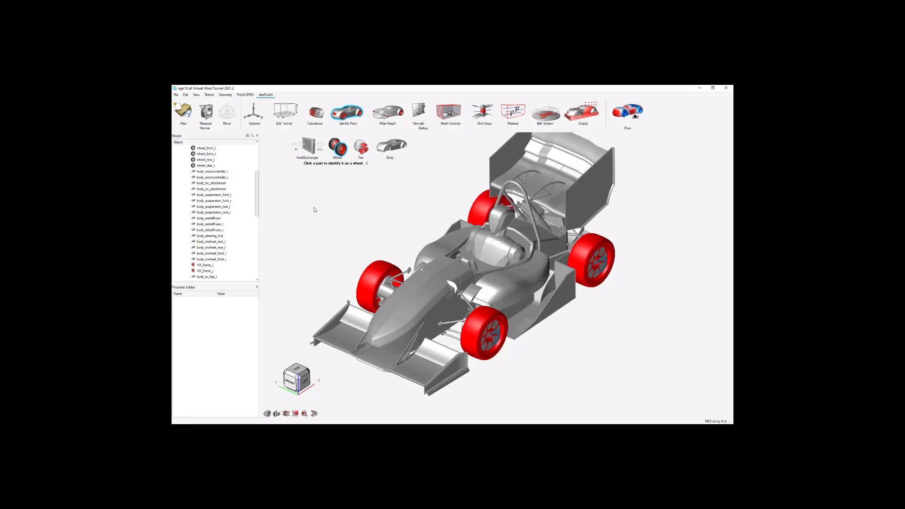
scroll(492, 337, "up", 6)
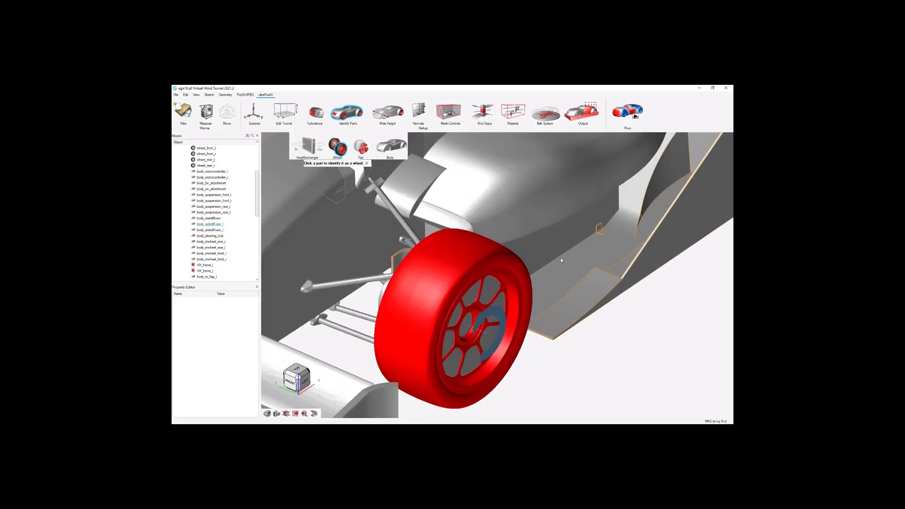
scroll(561, 257, "down", 2)
scroll(491, 333, "up", 3)
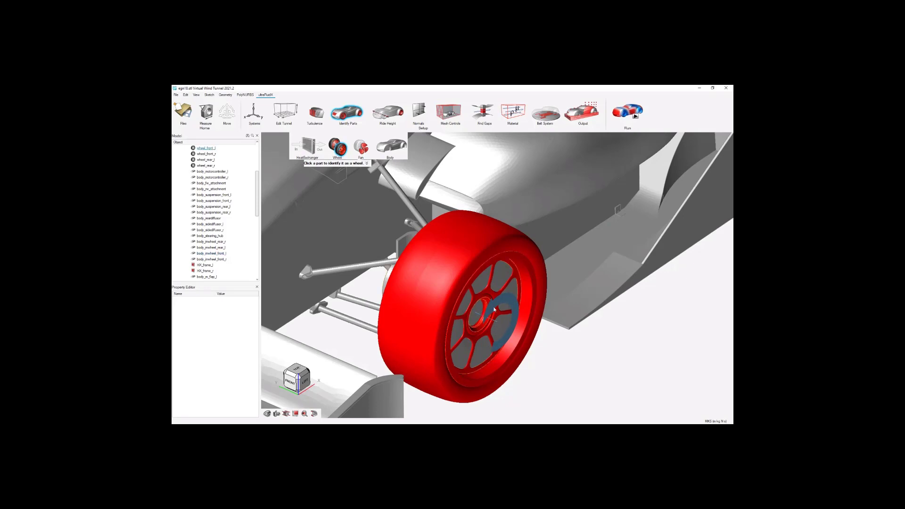
Finish identifying the wheel parts.
scroll(464, 295, "down", 10)
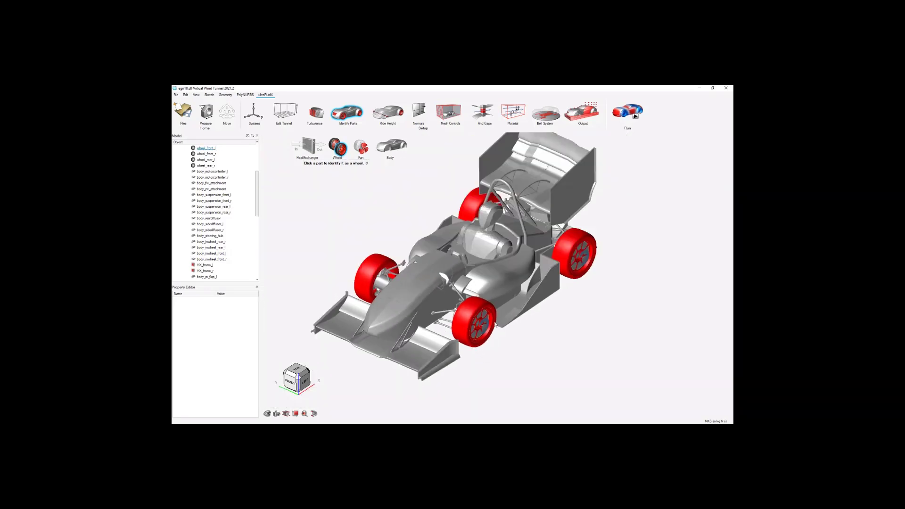
key("Escape")
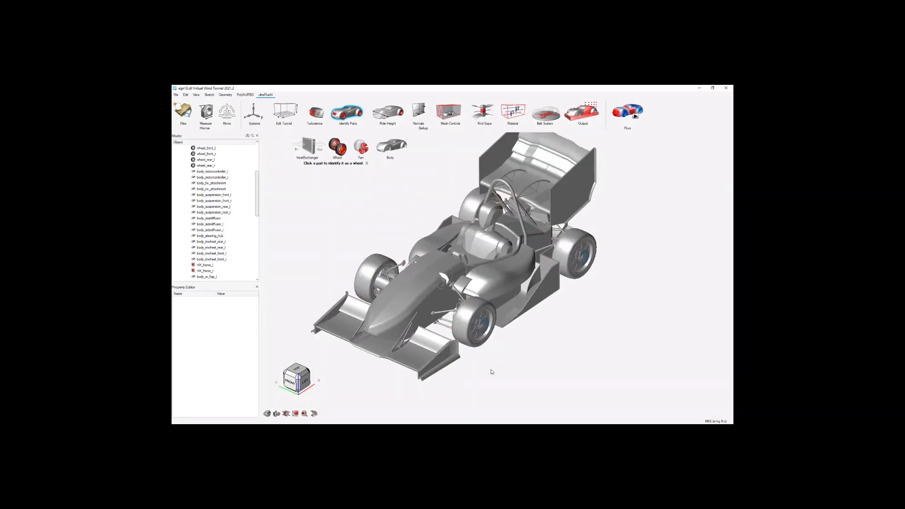
right_click_drag(486, 262, 485, 275)
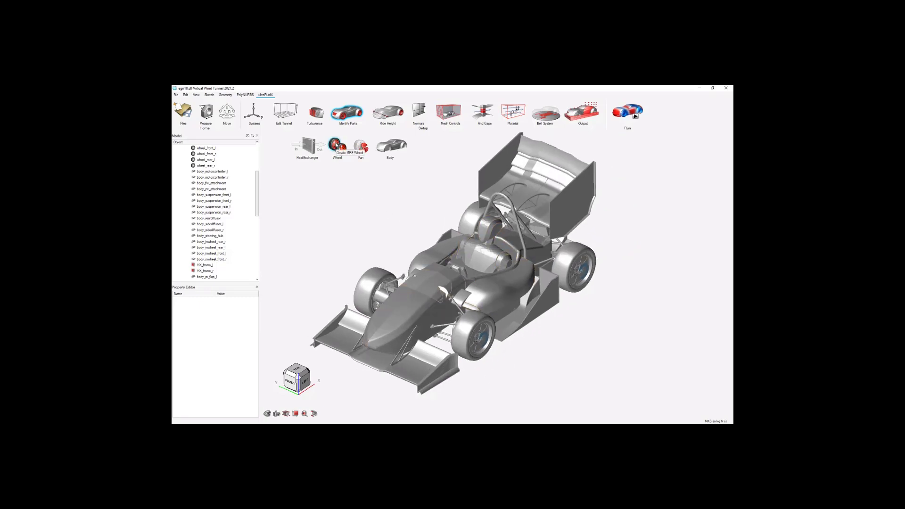
Create an MRF wheel for the front left, with wheel_front_l defining the rotating frame and MRF_front_l as the region solved in it.
left_click(335, 144)
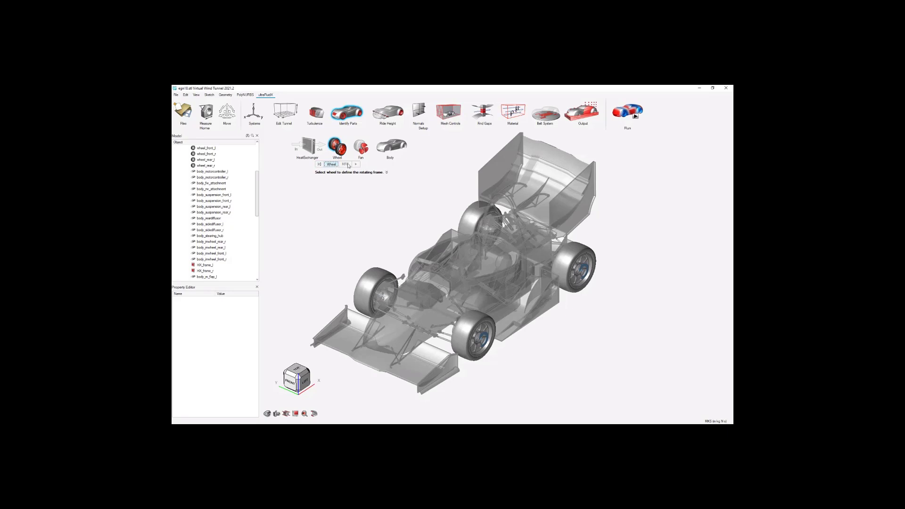
left_click(464, 353)
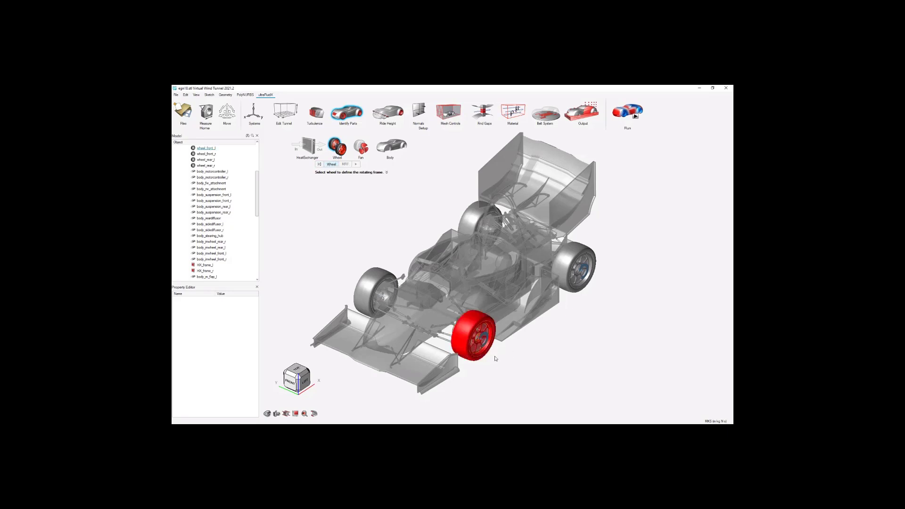
left_click(347, 164)
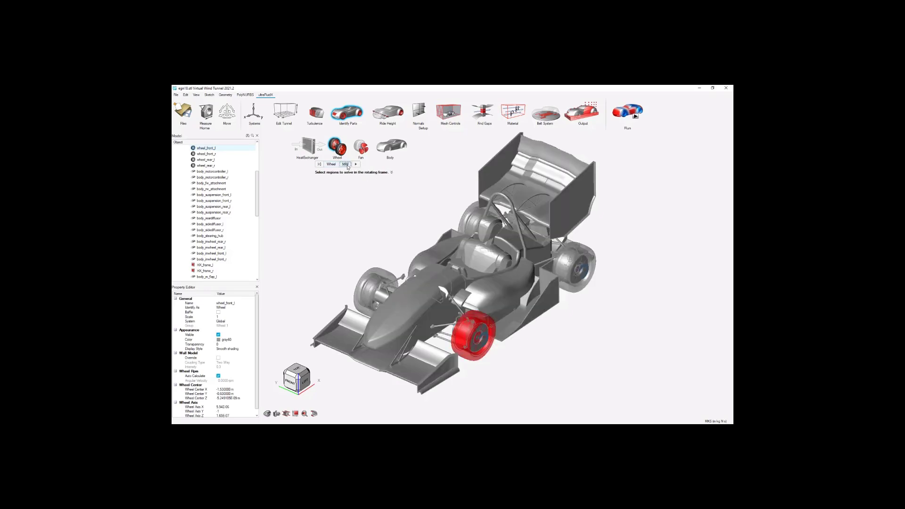
scroll(474, 333, "up", 3)
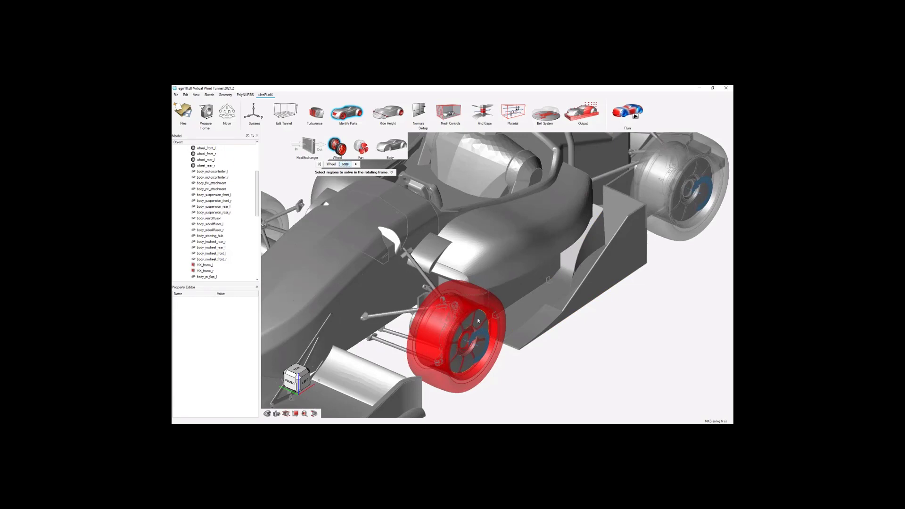
left_click(477, 317)
scroll(483, 329, "up", 3)
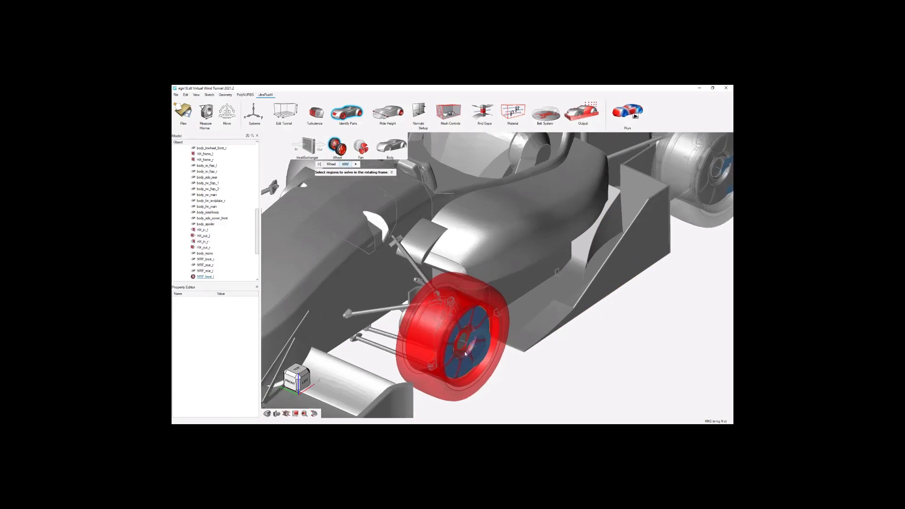
scroll(451, 359, "up", 2)
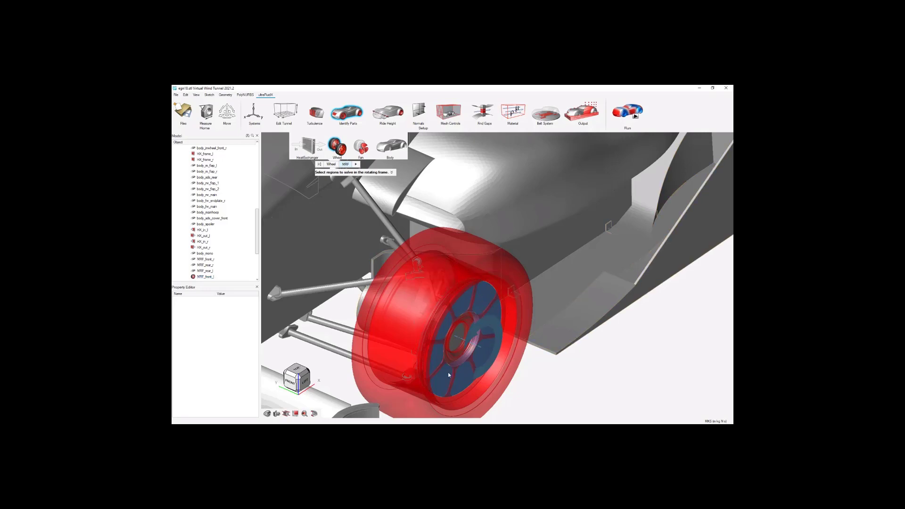
scroll(510, 317, "down", 5)
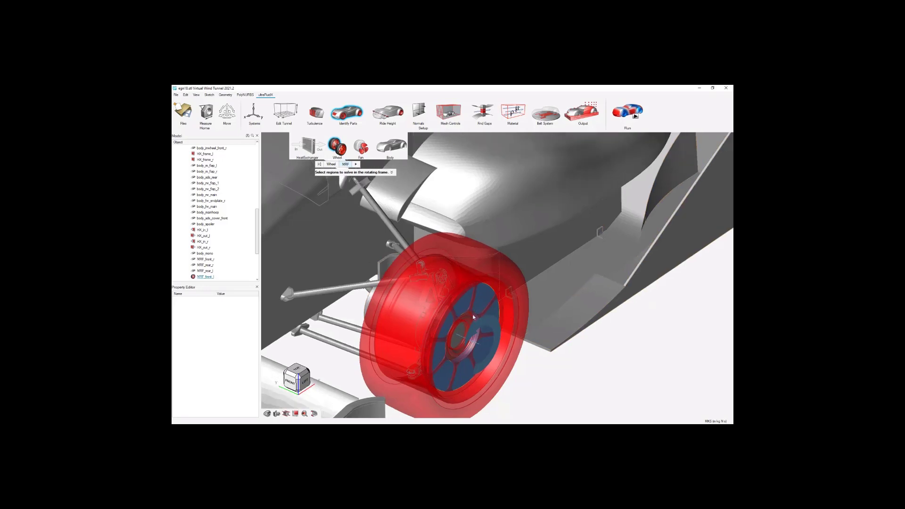
scroll(472, 364, "down", 6)
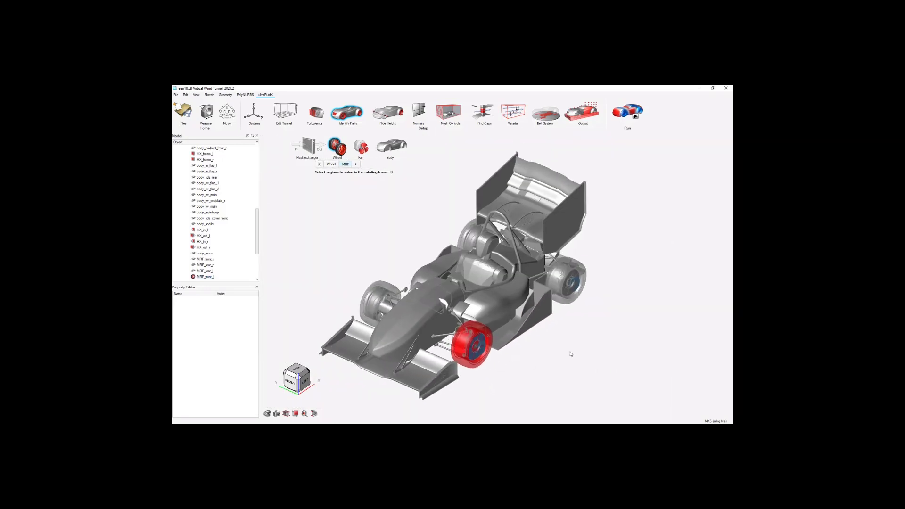
key("Escape")
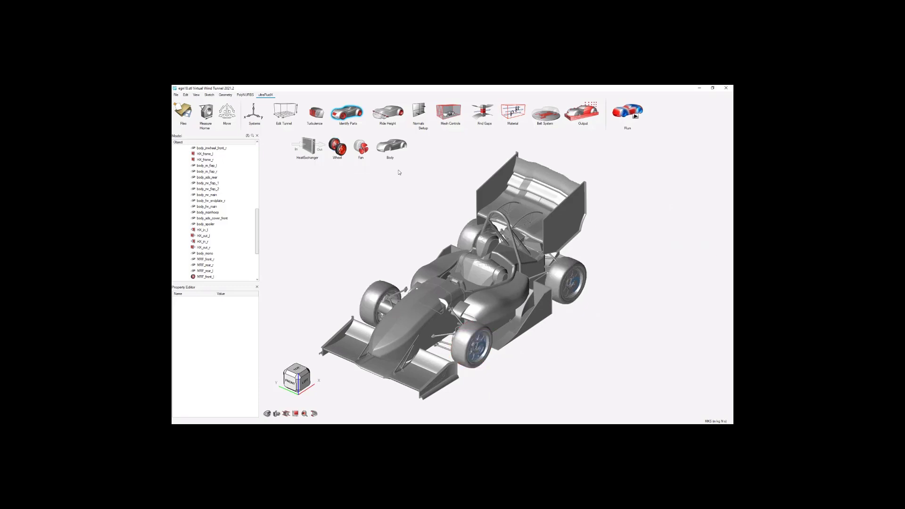
Define the rotating frame from wheel_rear_l, assign MRF_rear_l as its region and create the MRF volume.
left_click(334, 146)
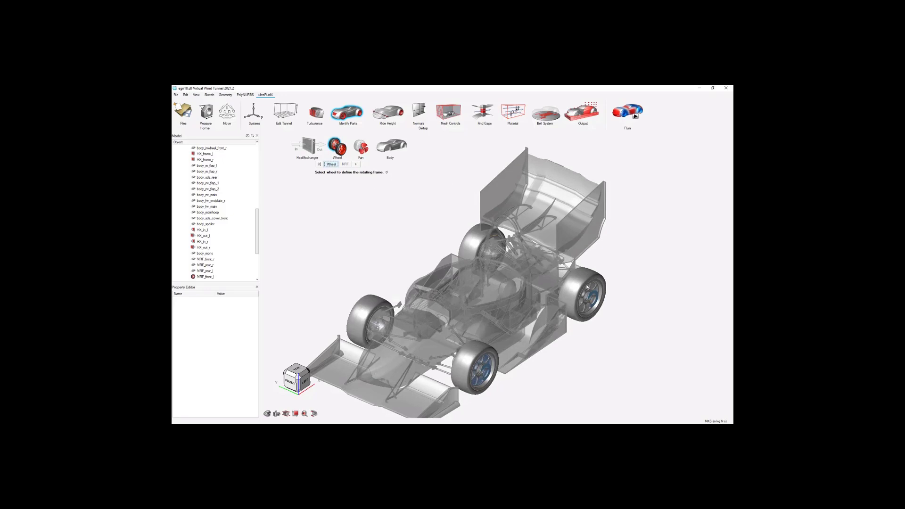
left_click(591, 278)
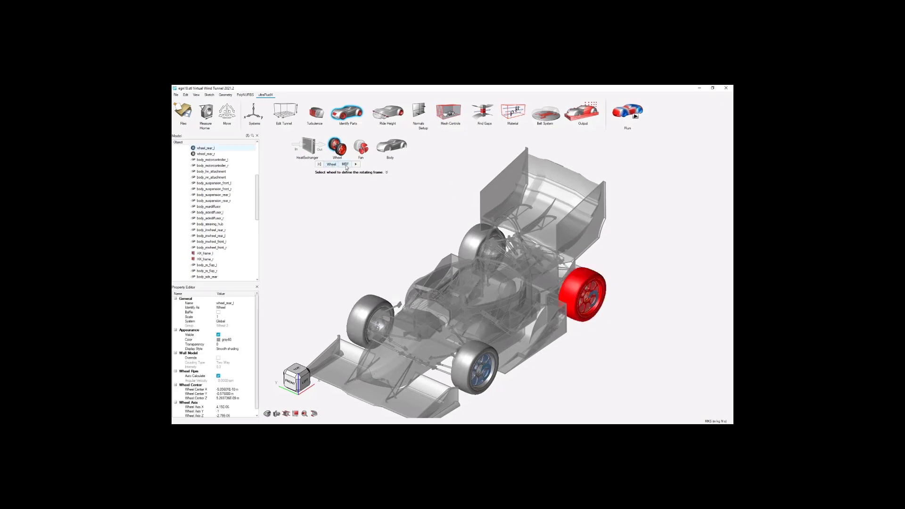
scroll(575, 298, "up", 4)
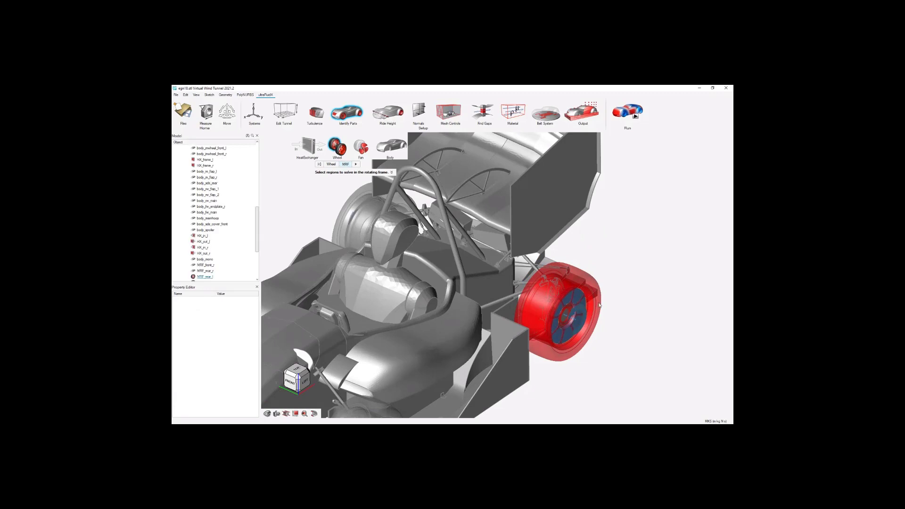
scroll(635, 264, "down", 3)
scroll(607, 255, "down", 2)
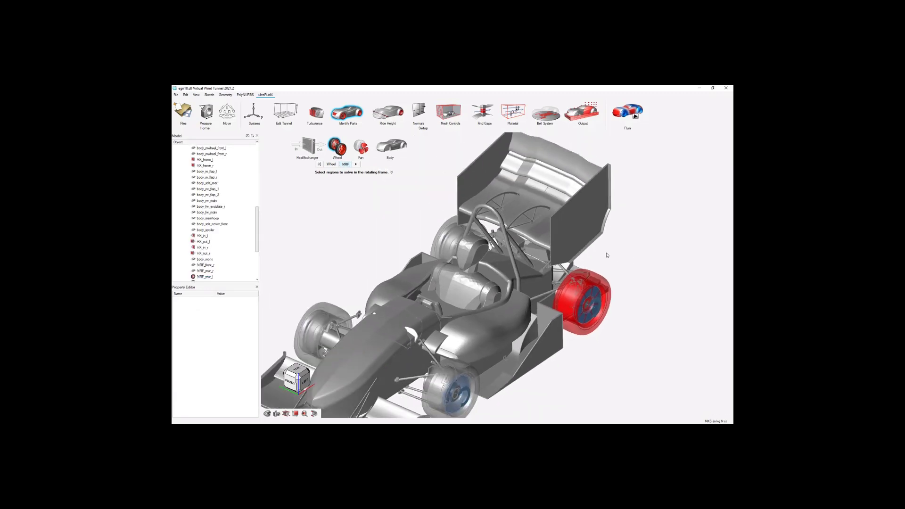
left_click(355, 165)
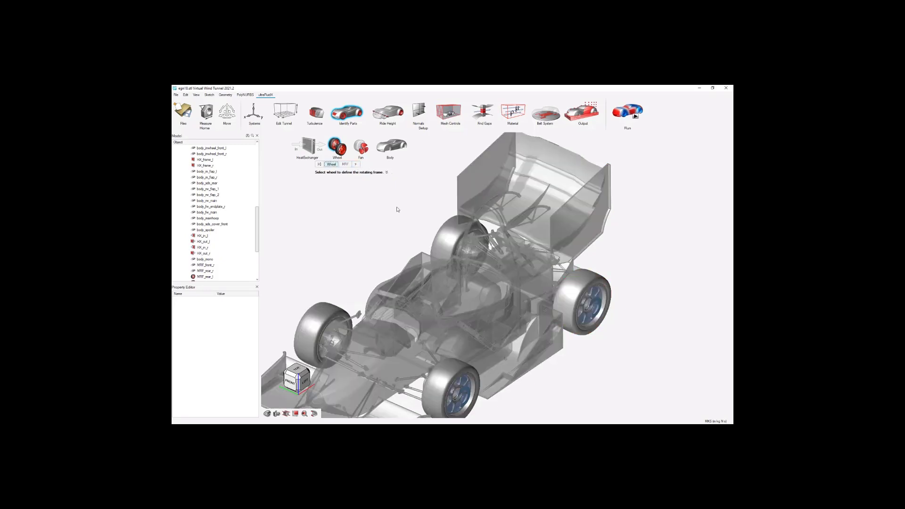
scroll(410, 208, "down", 3)
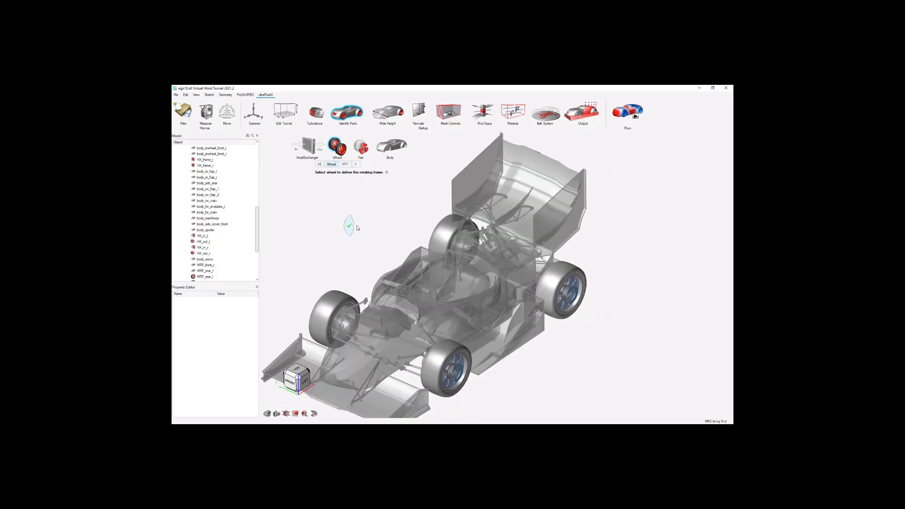
left_click(349, 226)
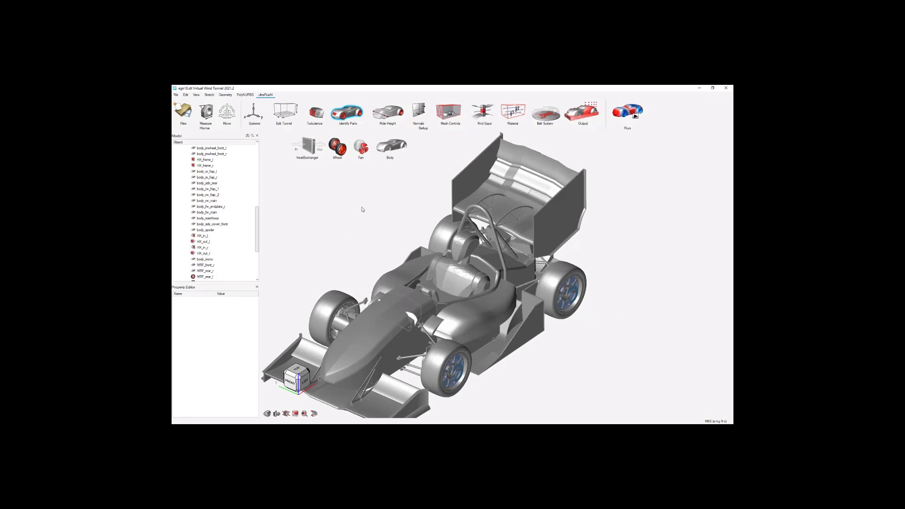
Define the rotating frame from wheel_front_r and assign MRF_front_r as its region.
left_click(336, 147)
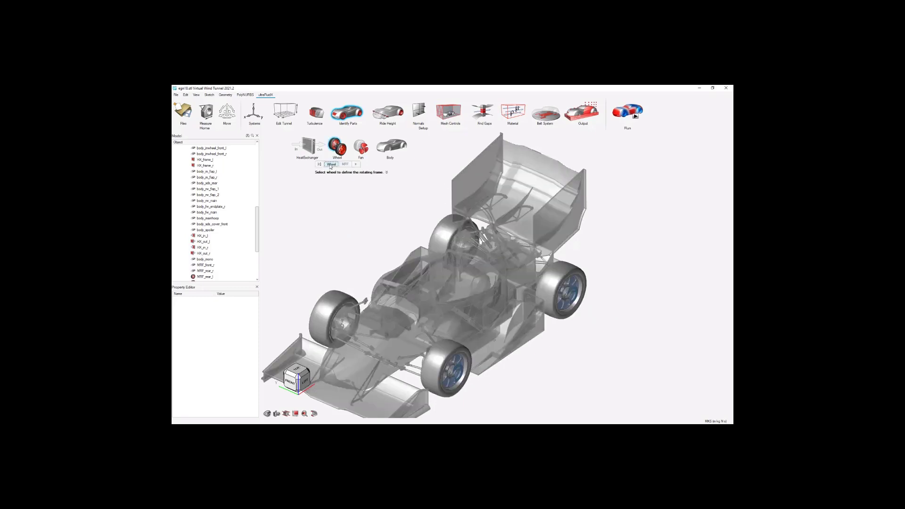
left_click(306, 313)
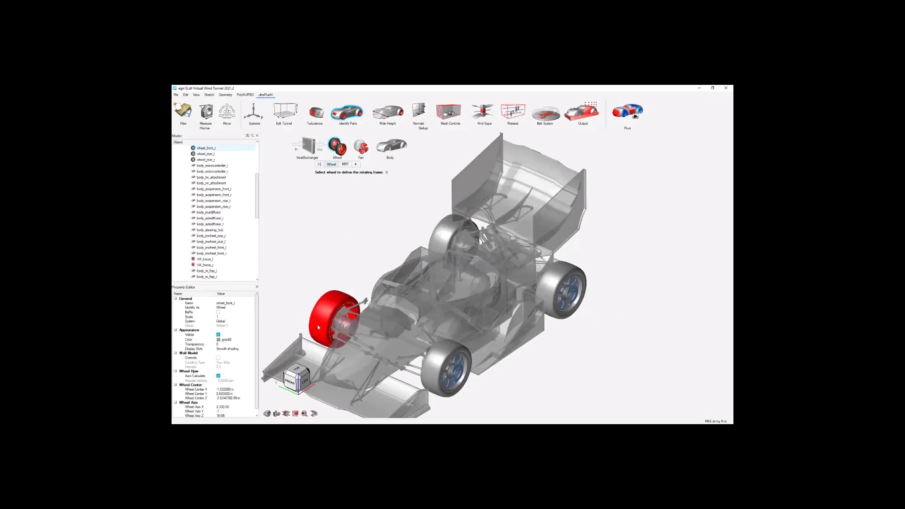
right_click_drag(440, 314, 494, 306)
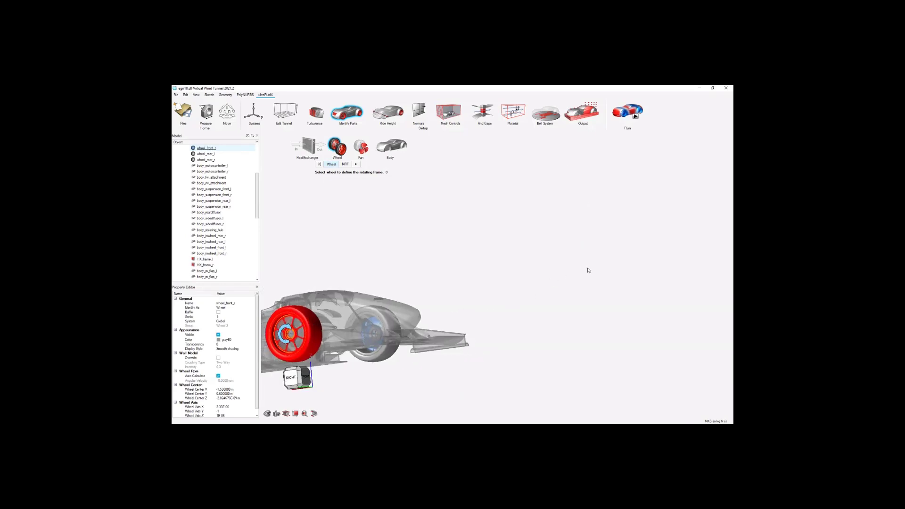
scroll(588, 270, "up", 3)
scroll(315, 335, "down", 2)
right_click_drag(315, 335, 422, 309)
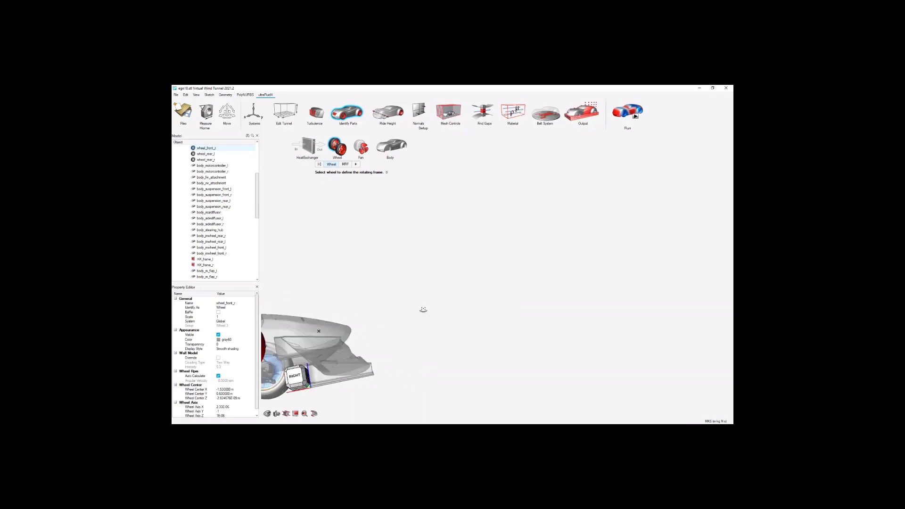
right_click_drag(622, 281, 578, 278)
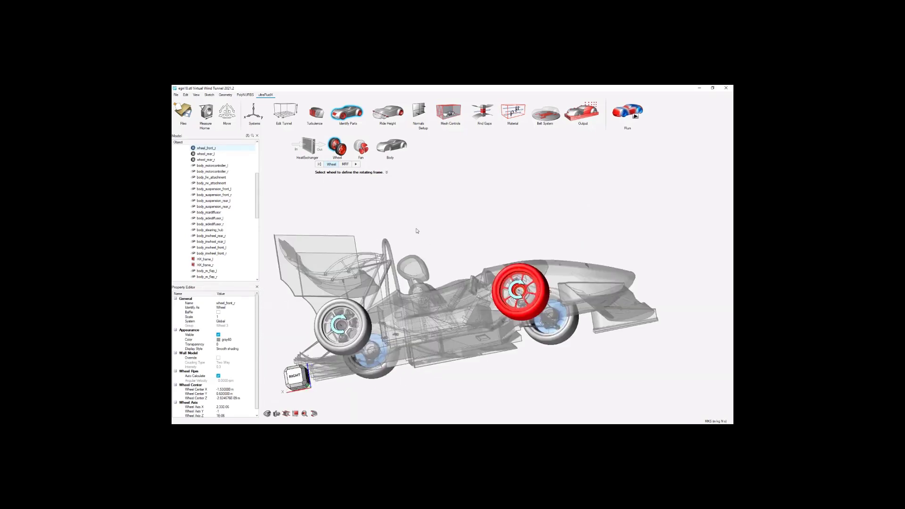
left_click(345, 166)
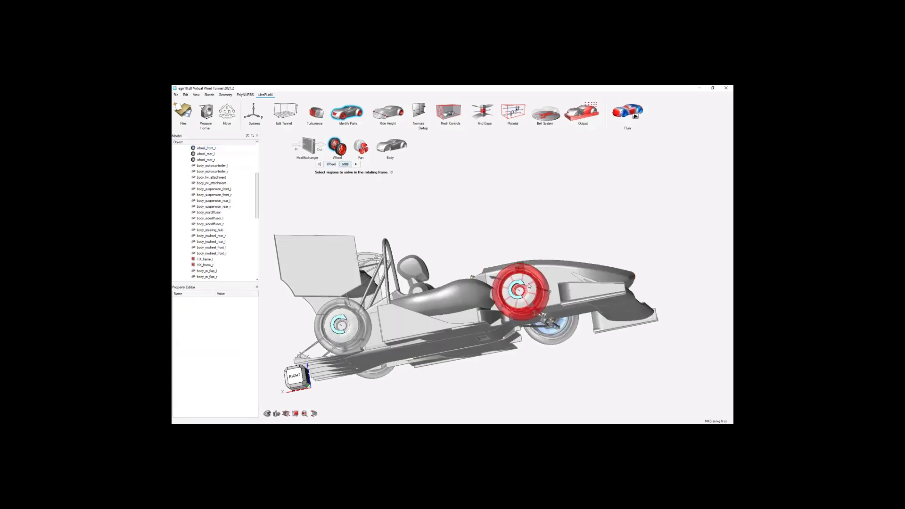
Define the rotating frame from wheel_rear_r with MRF_rear_r as its region, and leave the part identification.
left_click(332, 164)
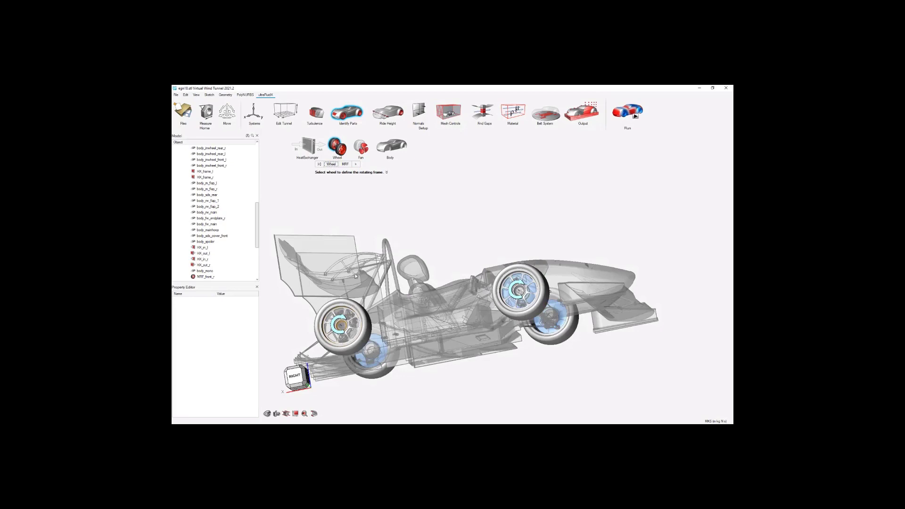
left_click(348, 320)
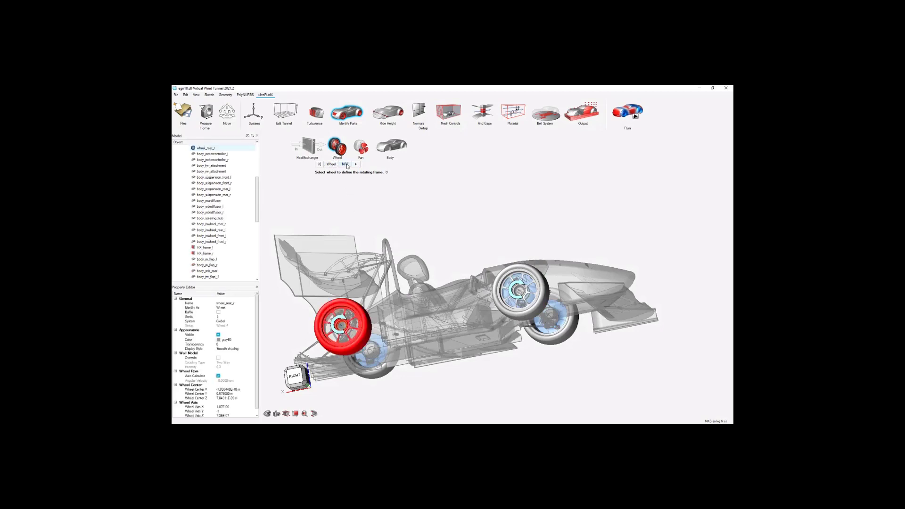
left_click(349, 319)
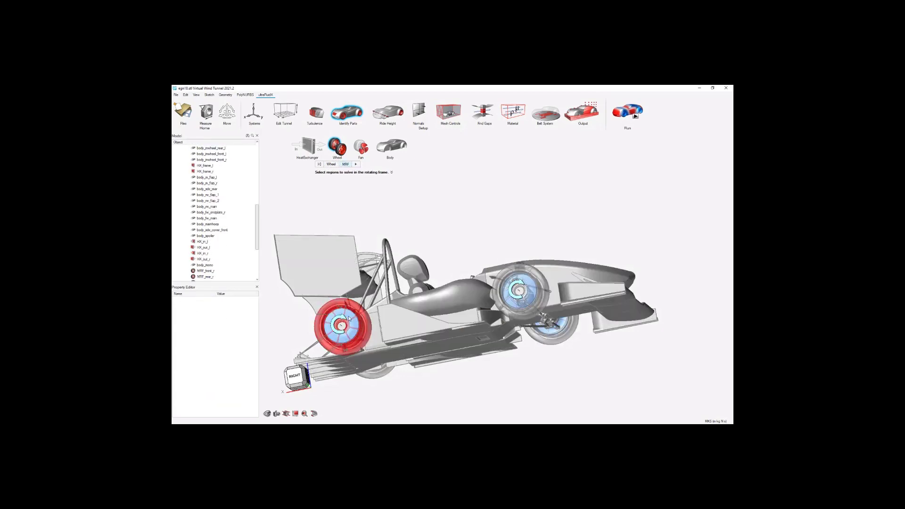
right_click(463, 208)
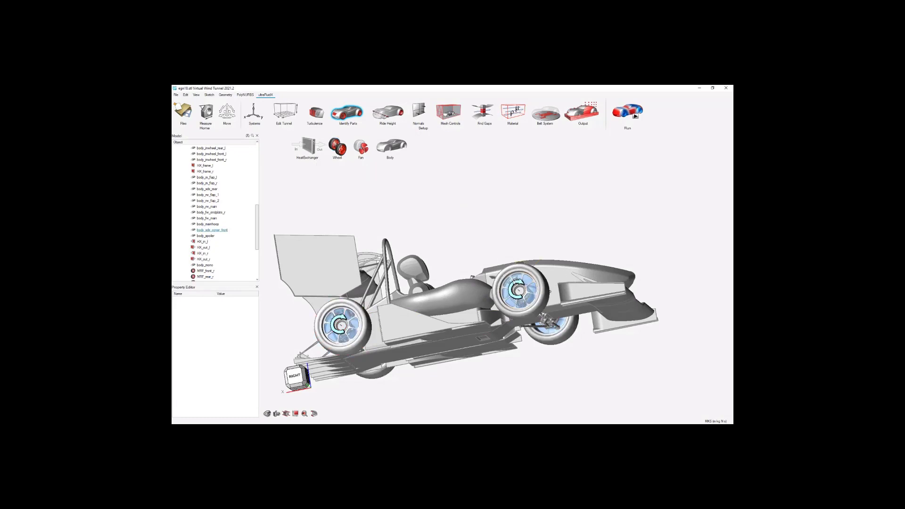
middle_click_drag(563, 270, 301, 327)
scroll(330, 315, "down", 3)
scroll(481, 278, "up", 2)
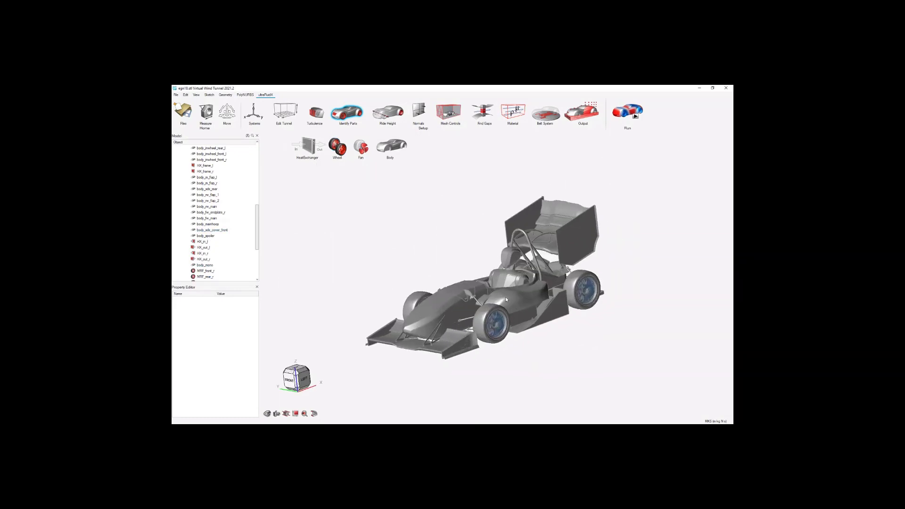
middle_click_drag(531, 329, 422, 225)
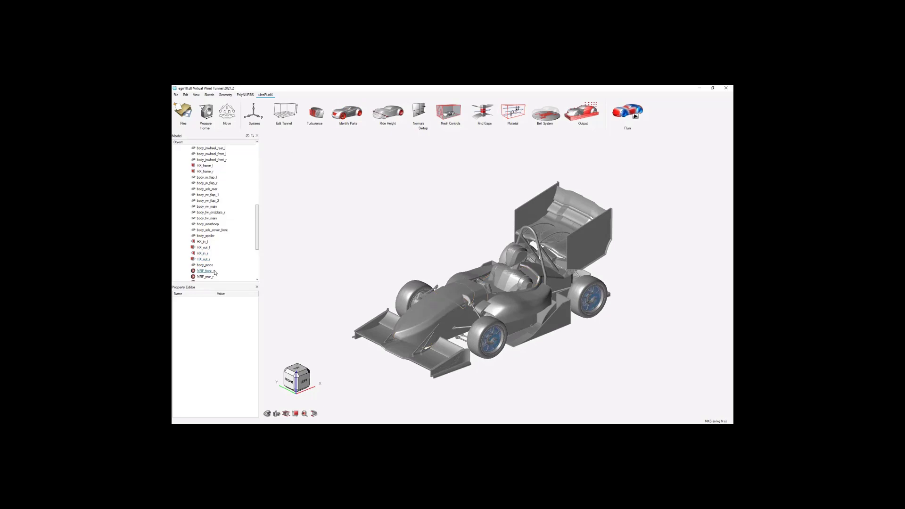
Check the properties of MRF_front_r and MRF_rear_r, and the rpm, center and axis settings of wheel_front_l.
left_click(214, 271)
left_click(213, 277)
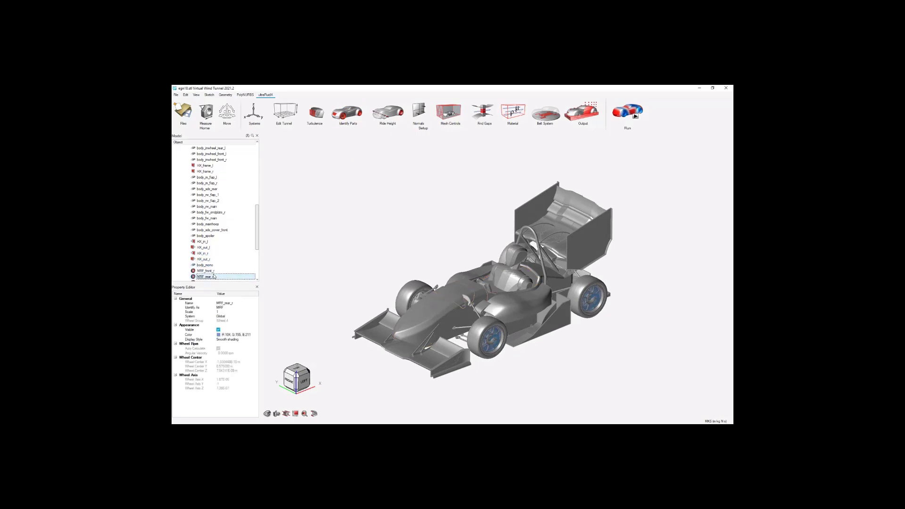
scroll(221, 262, "down", 1)
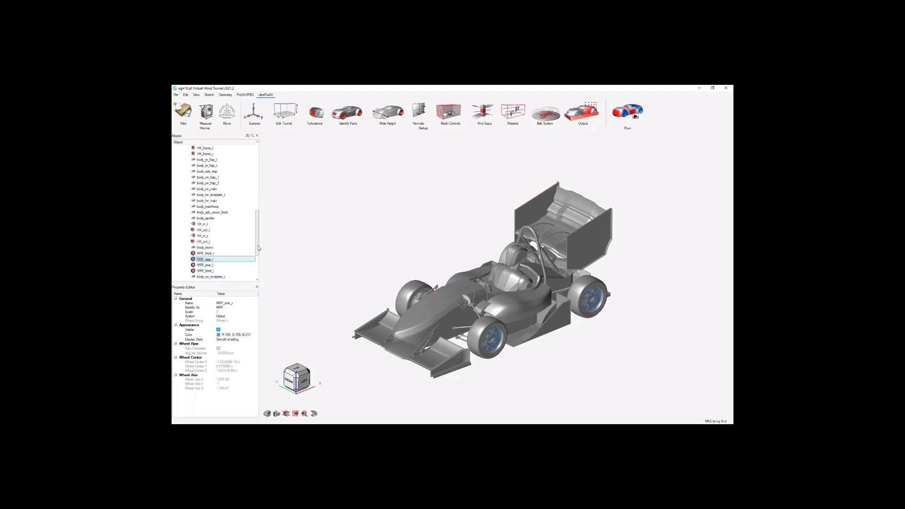
left_click_drag(258, 249, 259, 190)
left_click(207, 201)
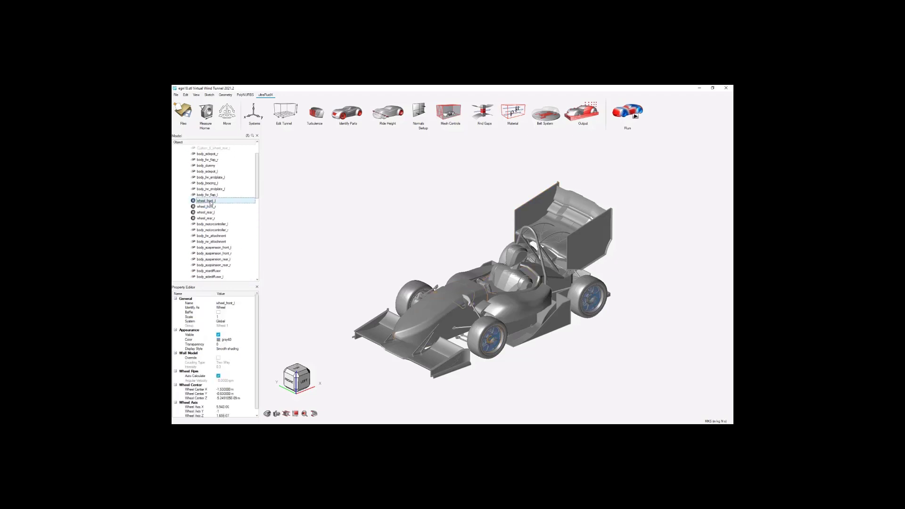
scroll(237, 367, "down", 1)
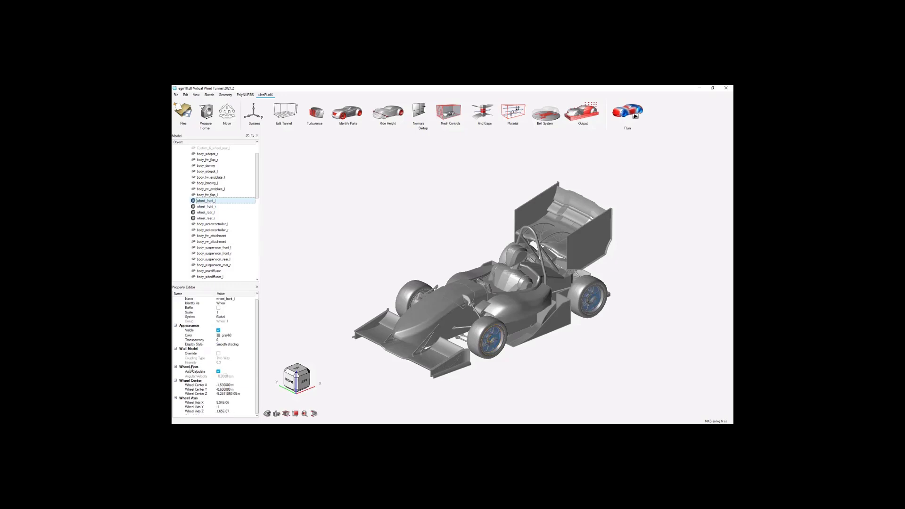
Review the options for the wheel speed calculation type in the preferences and keep it on Radius.
left_click(218, 372)
left_click(198, 112)
left_click(264, 205)
left_click(367, 267)
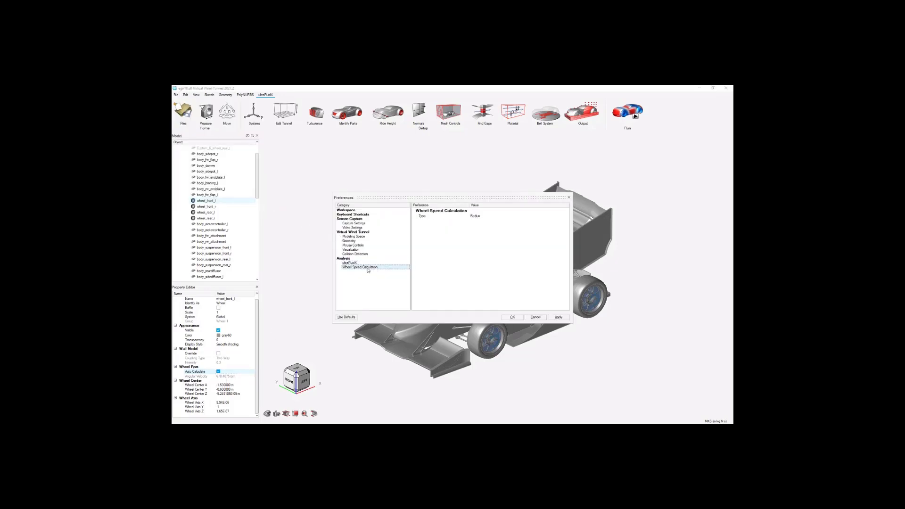
left_click_drag(476, 197, 417, 167)
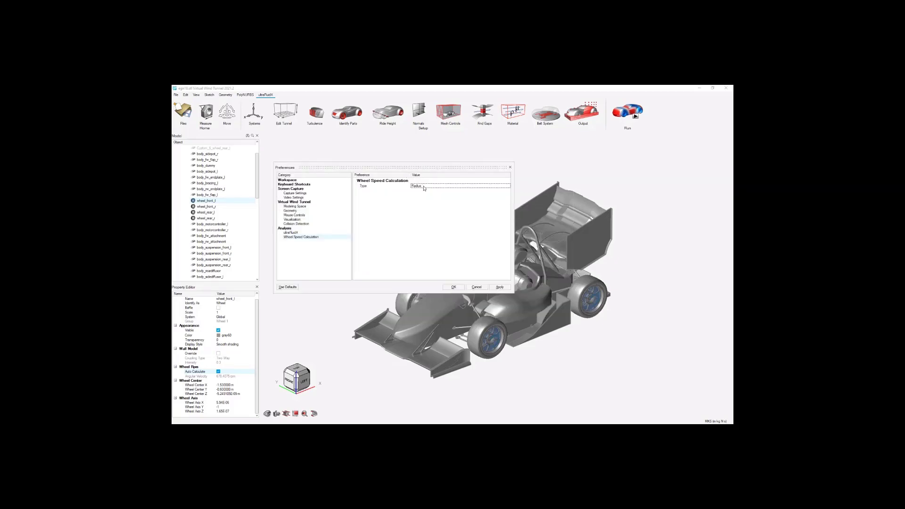
left_click(423, 187)
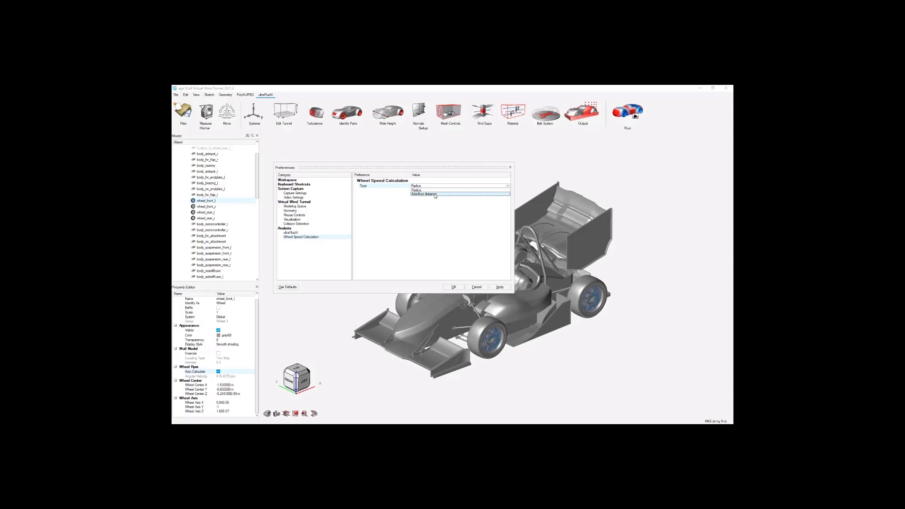
left_click(440, 191)
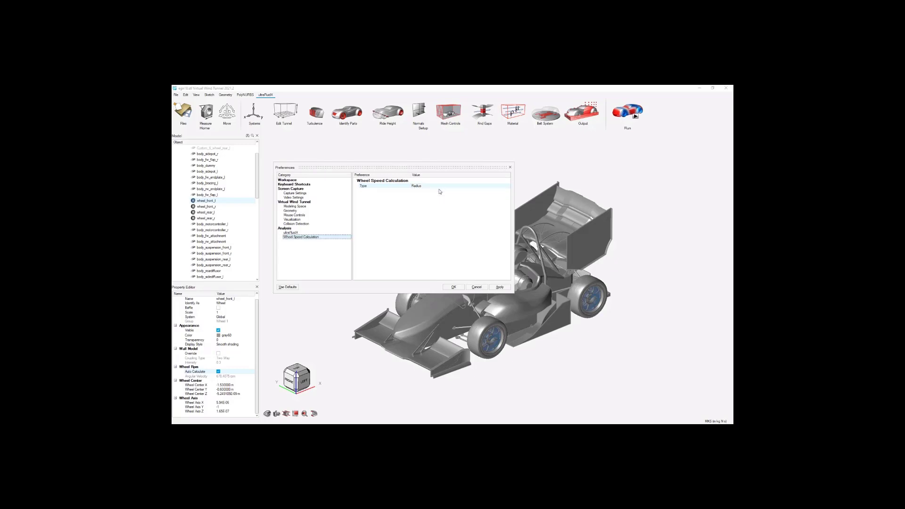
left_click(454, 287)
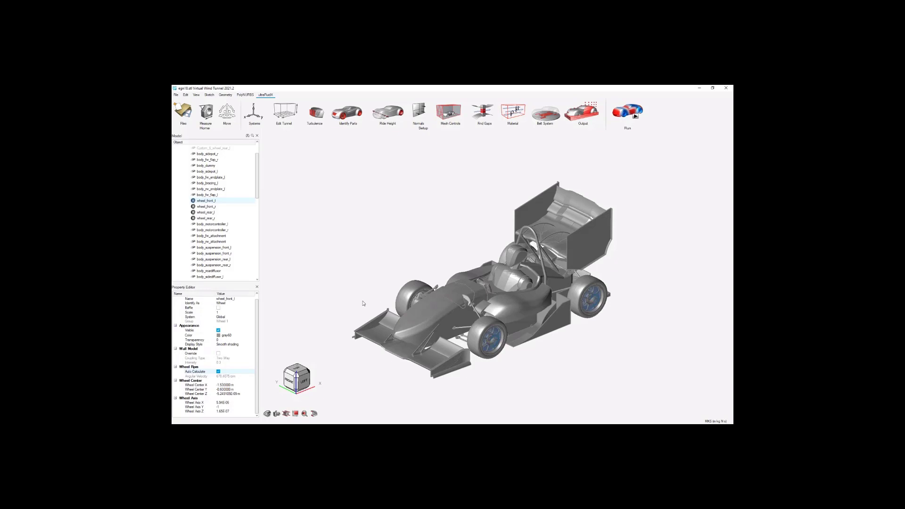
Switch to the Photos window with Section Cut Screenshot LBM.png and examine the mesh refinement zones around the wing profile.
scroll(364, 304, "down", 1)
scroll(487, 303, "up", 2)
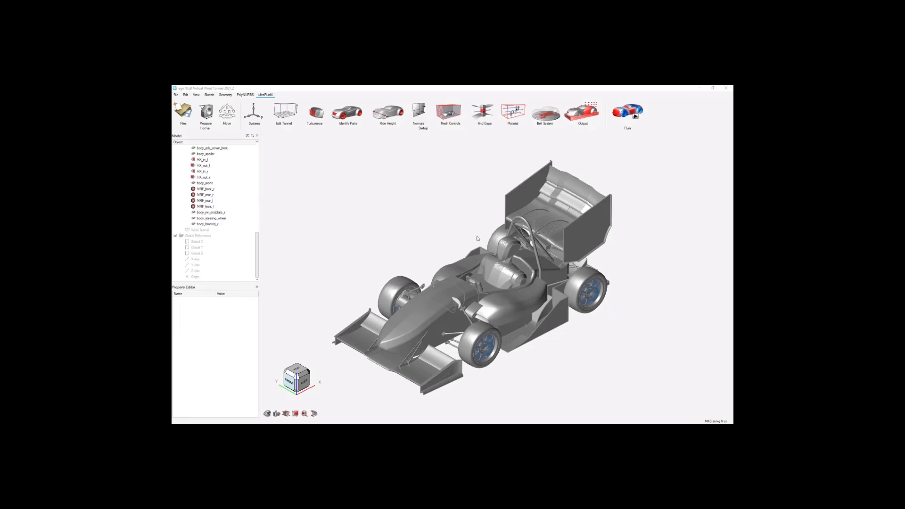
scroll(478, 239, "down", 4)
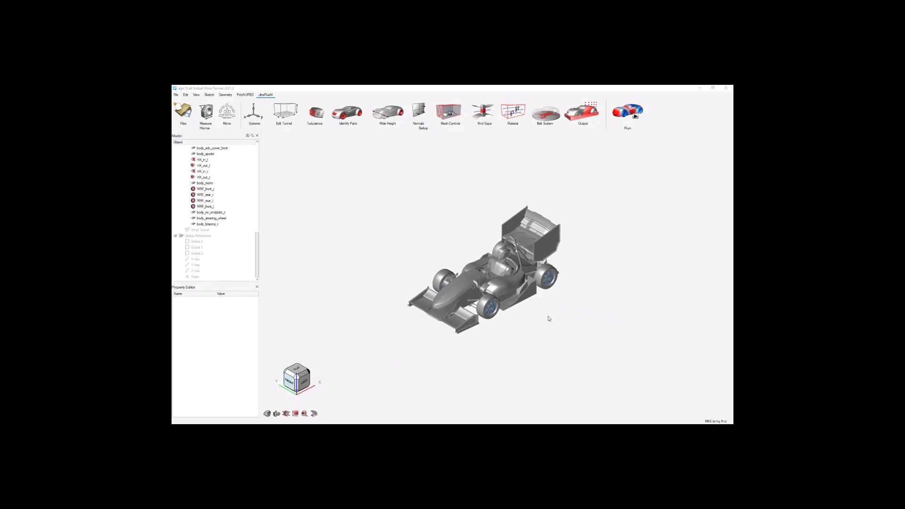
left_click(496, 429)
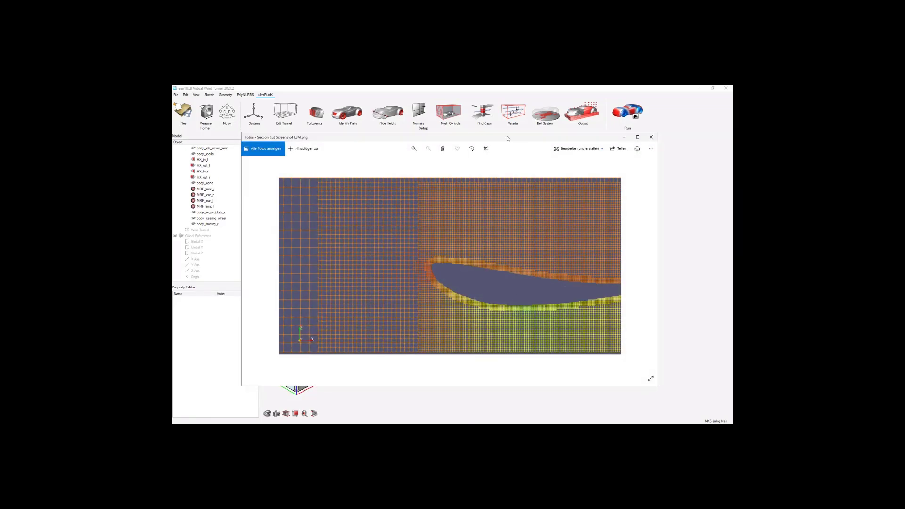
left_click_drag(508, 138, 530, 157)
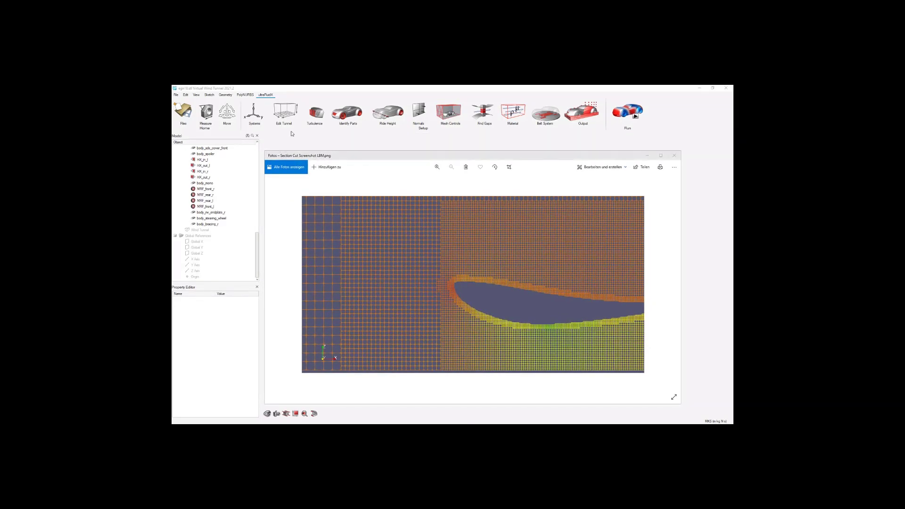
left_click_drag(442, 157, 448, 154)
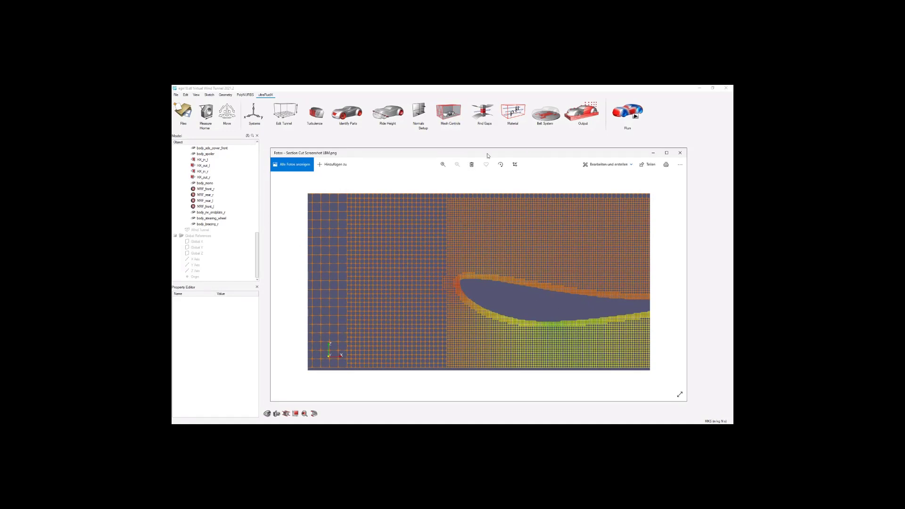
left_click_drag(487, 154, 452, 110)
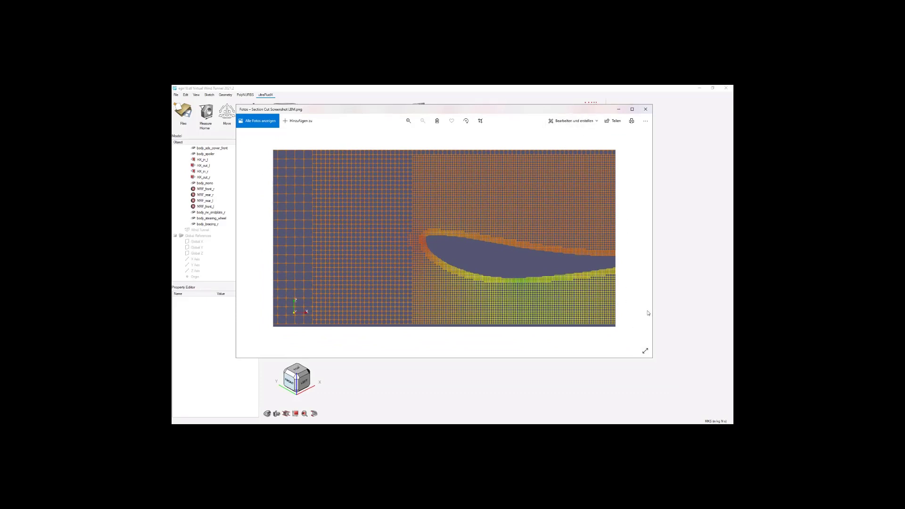
left_click_drag(652, 358, 711, 404)
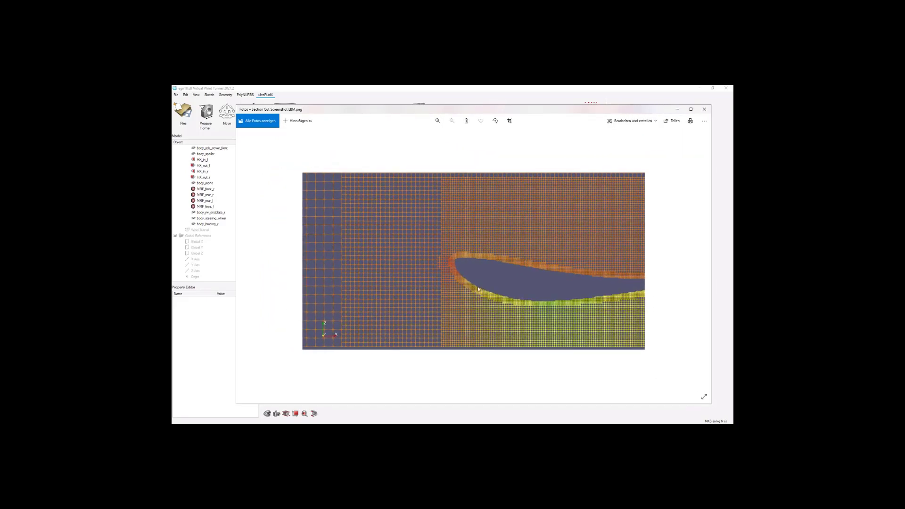
scroll(478, 288, "up", 5)
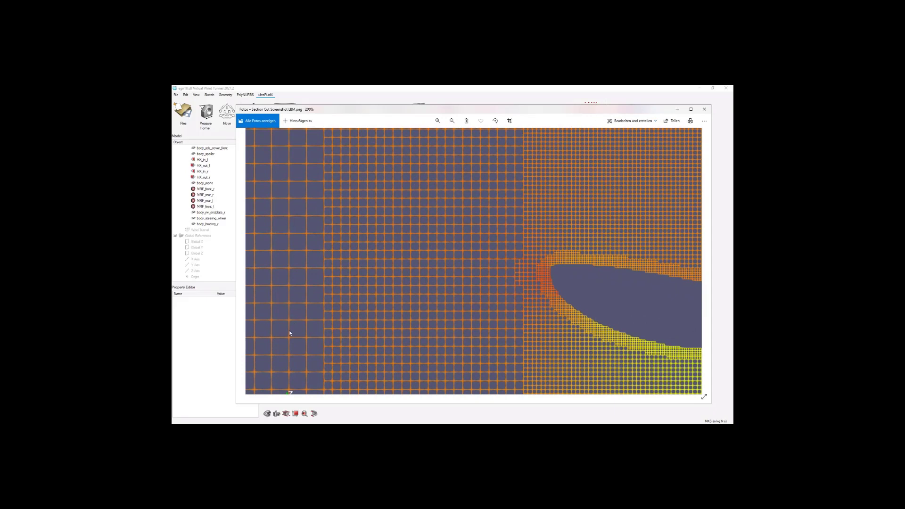
mouse_move(290, 333)
left_mouse_down()
mouse_move(293, 265)
mouse_move(318, 280)
mouse_move(308, 304)
left_mouse_up()
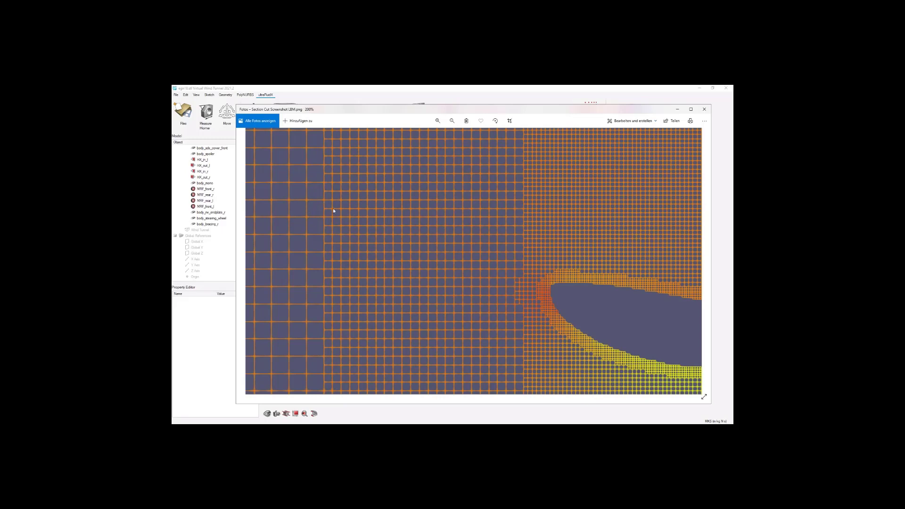
double_click(375, 249)
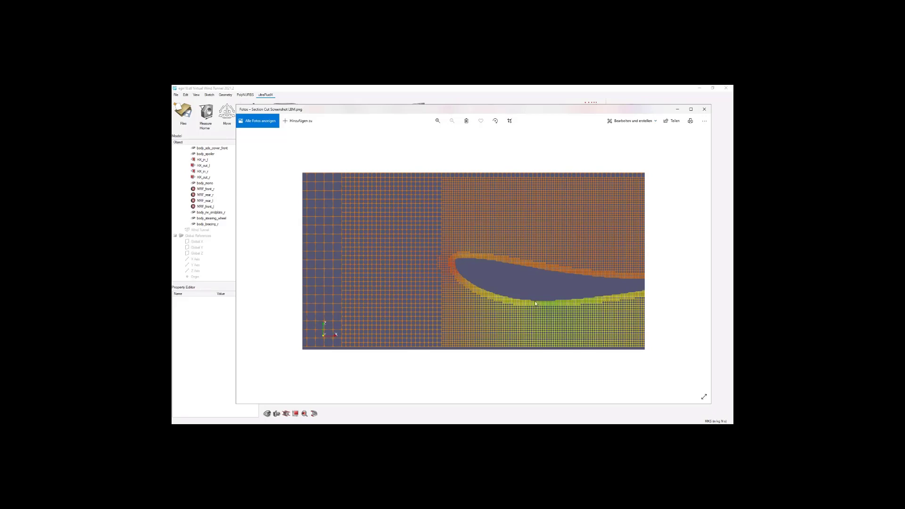
left_click(677, 109)
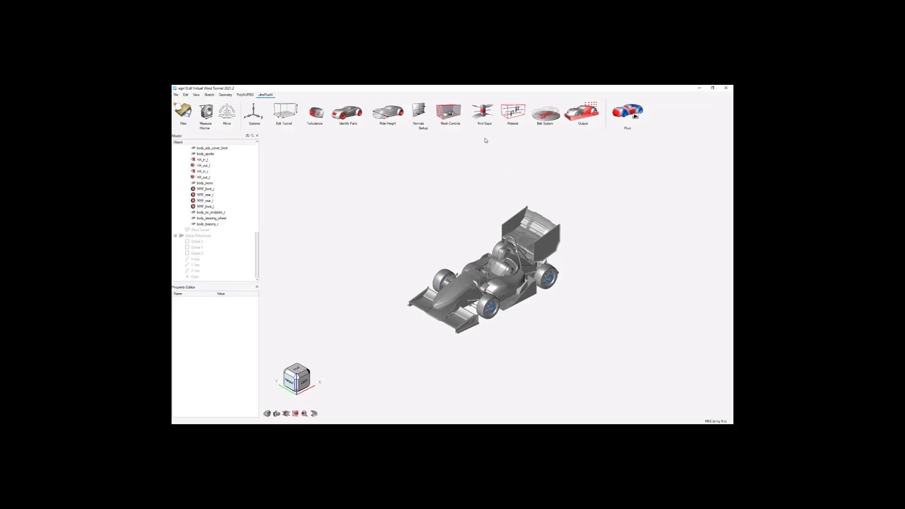
Show the wind tunnel and check the far field element size in the mesh controls.
left_click(451, 114)
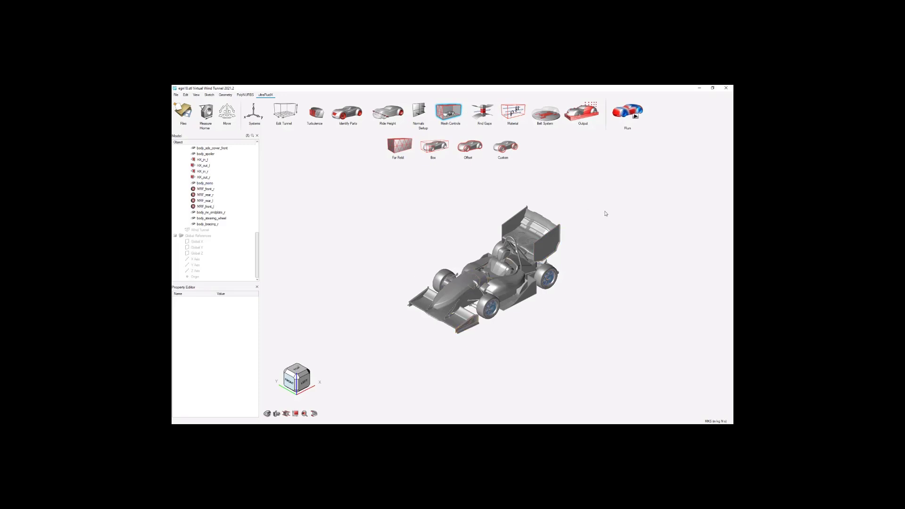
right_click(204, 230)
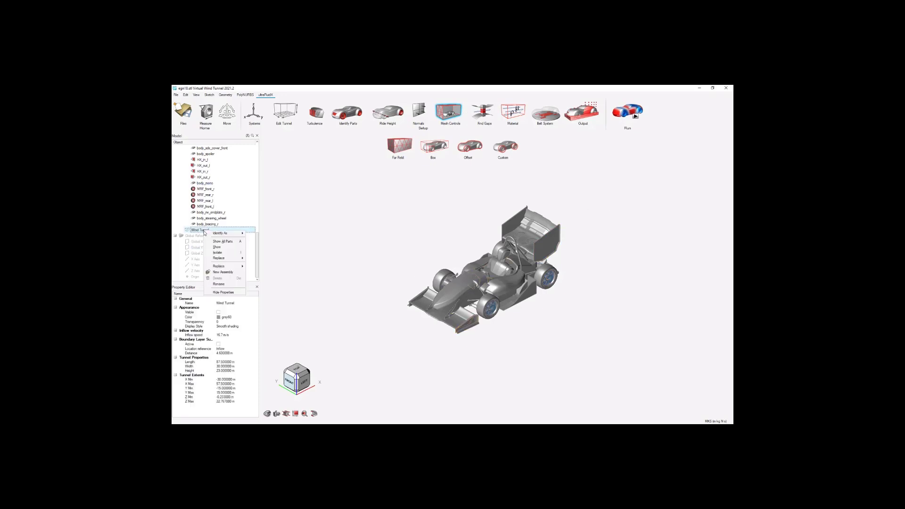
left_click(225, 254)
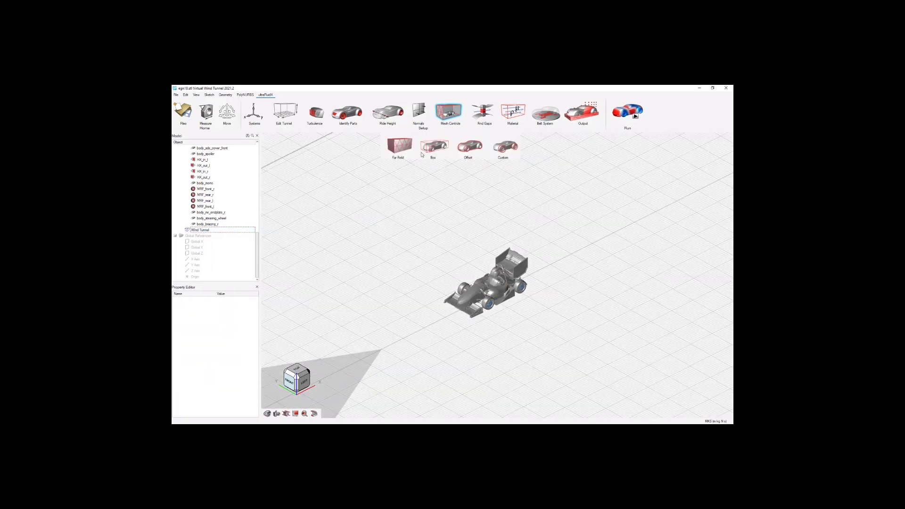
left_click(399, 146)
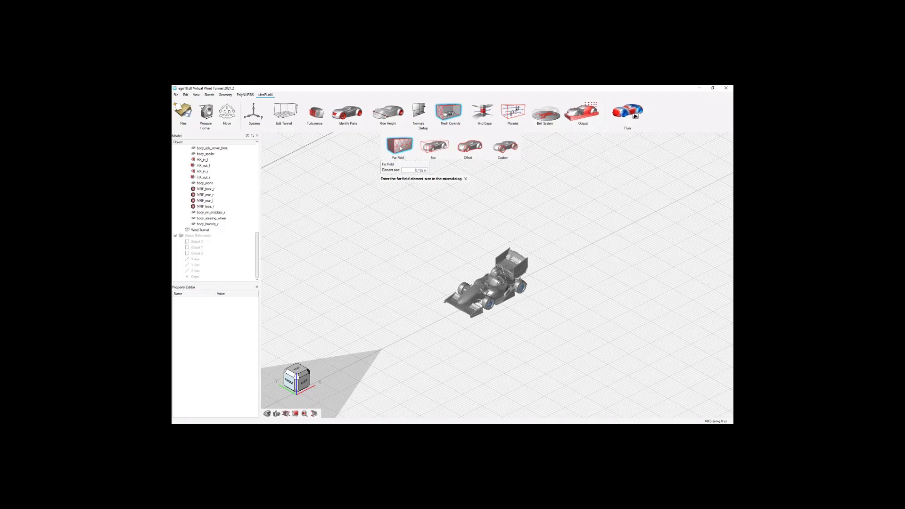
left_click(560, 220)
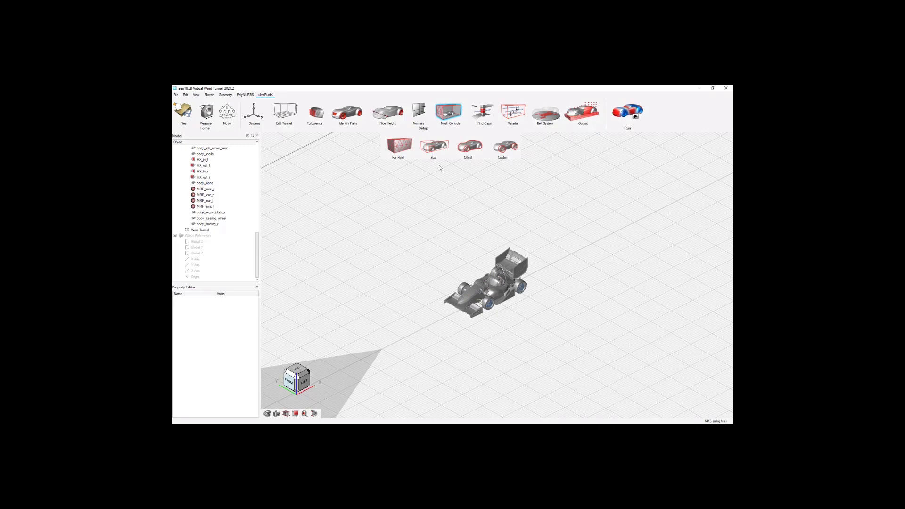
Create a refinement box around the car body and add four successively larger boxes around it.
left_click(437, 148)
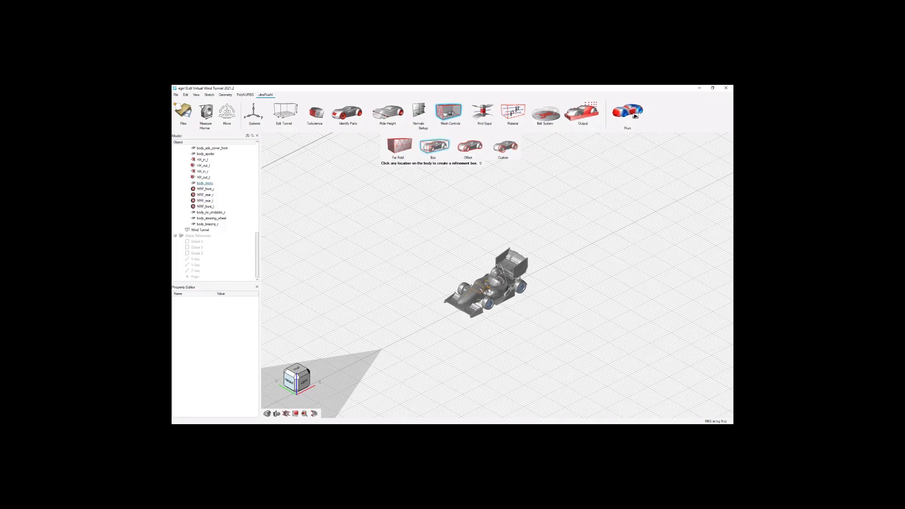
left_click(489, 292)
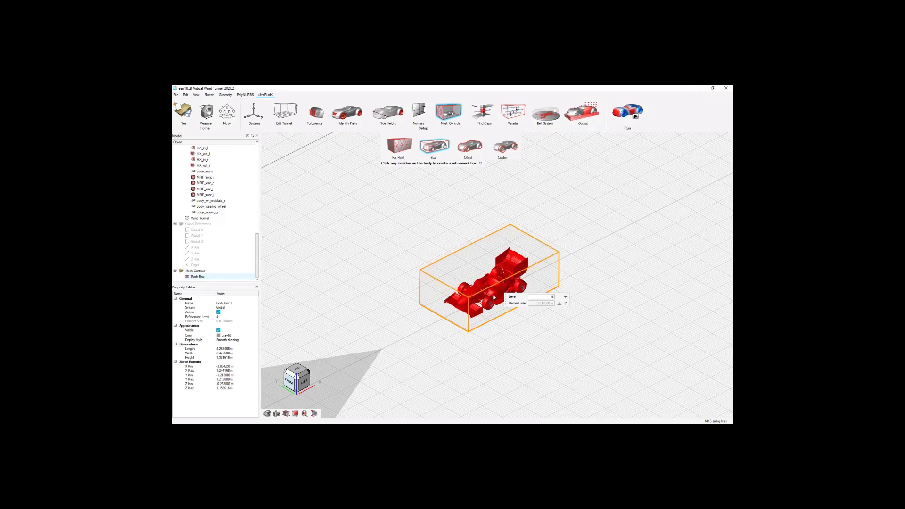
scroll(495, 273, "up", 2)
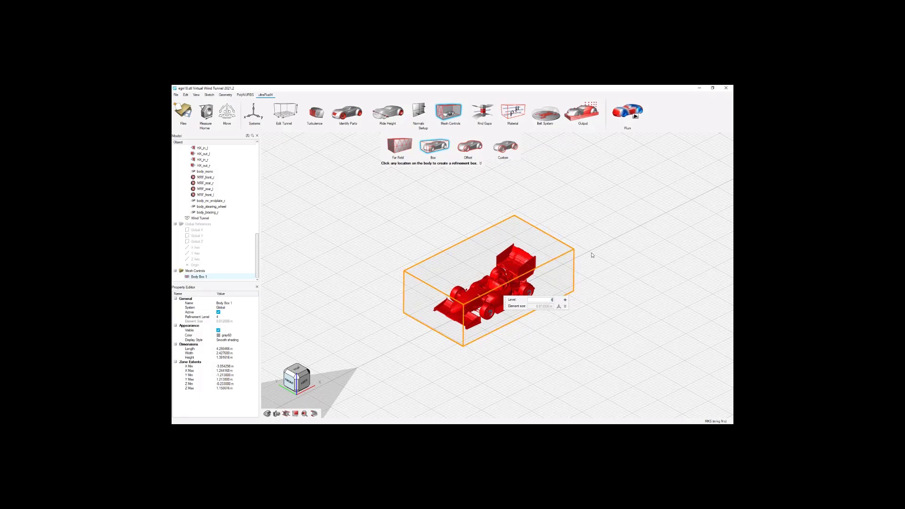
left_click(565, 301)
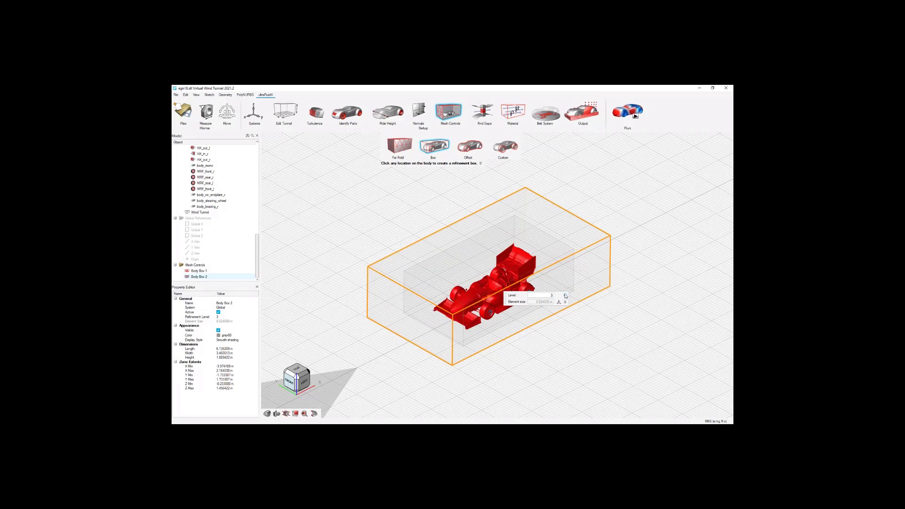
left_click(565, 296)
left_click(566, 290)
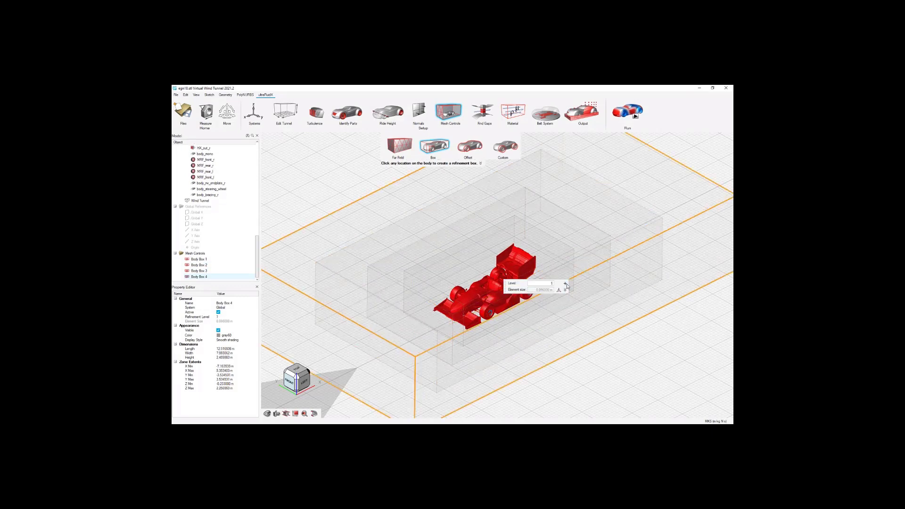
left_click(565, 284)
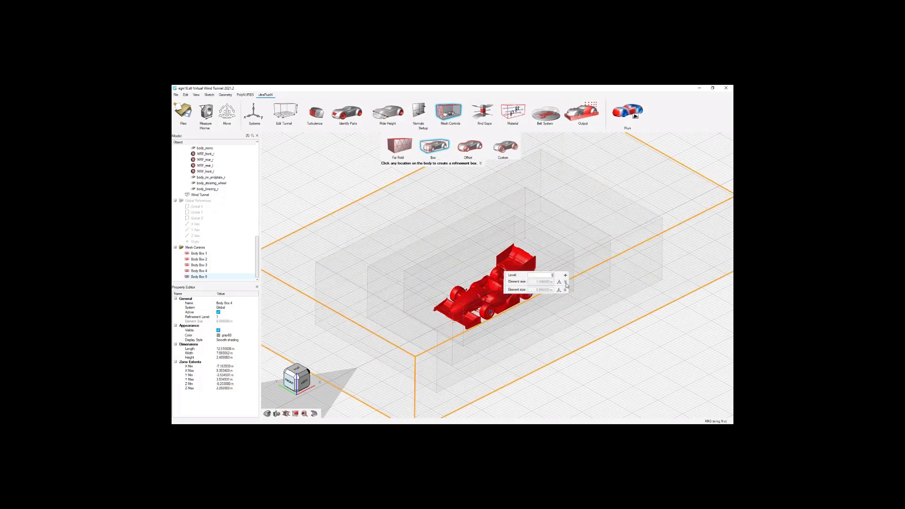
right_click(629, 382)
left_click(621, 402)
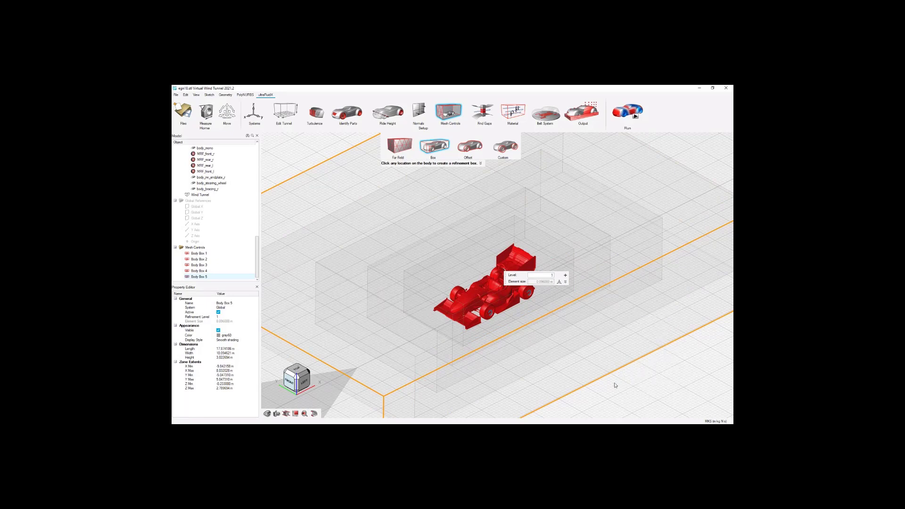
left_click(615, 385)
left_click(444, 146)
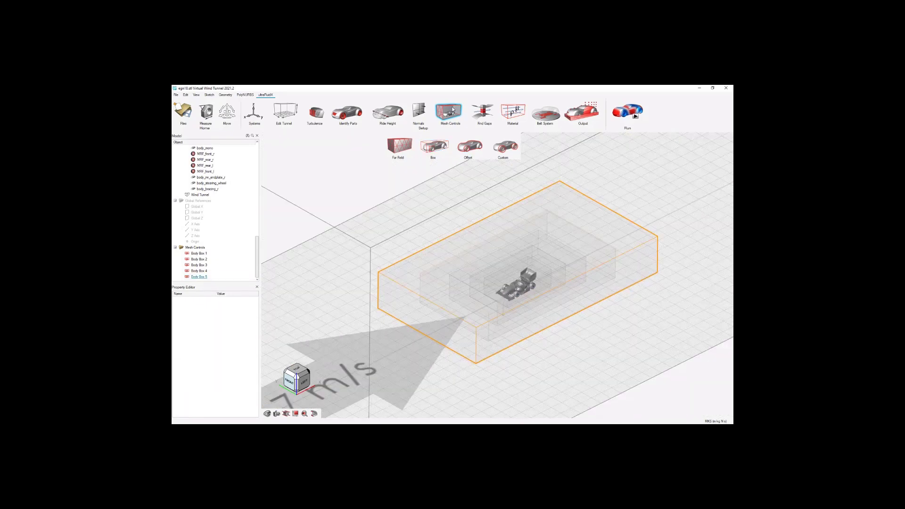
scroll(540, 260, "down", 1)
scroll(540, 261, "up", 2)
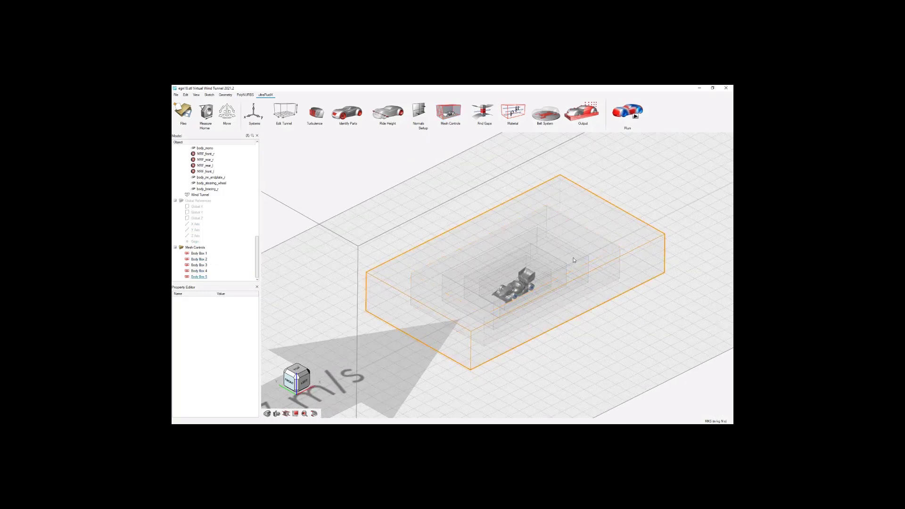
scroll(574, 259, "up", 1)
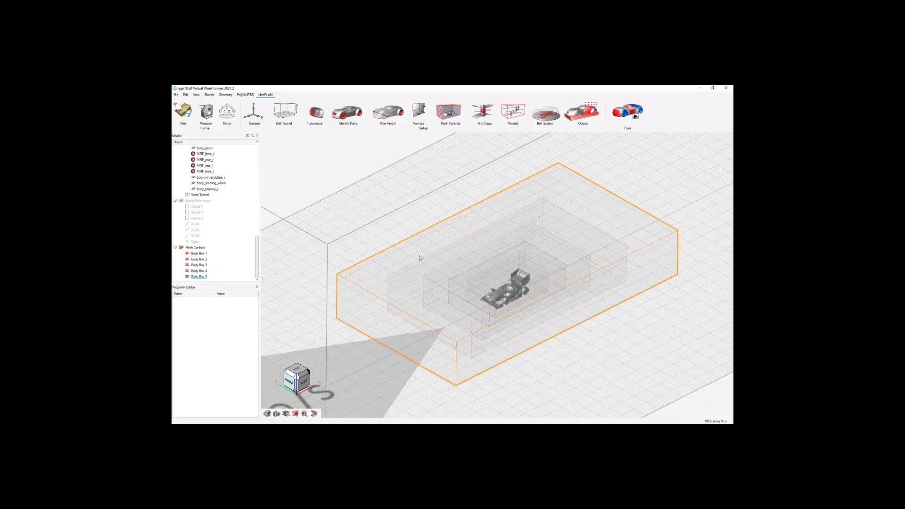
Set the refinement level of Body Box 1 to 1.
left_click(212, 255)
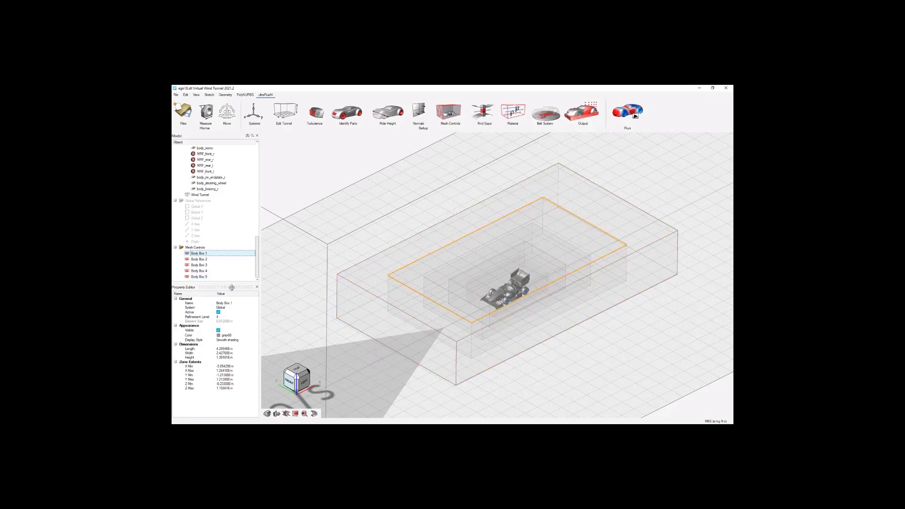
left_click(238, 316)
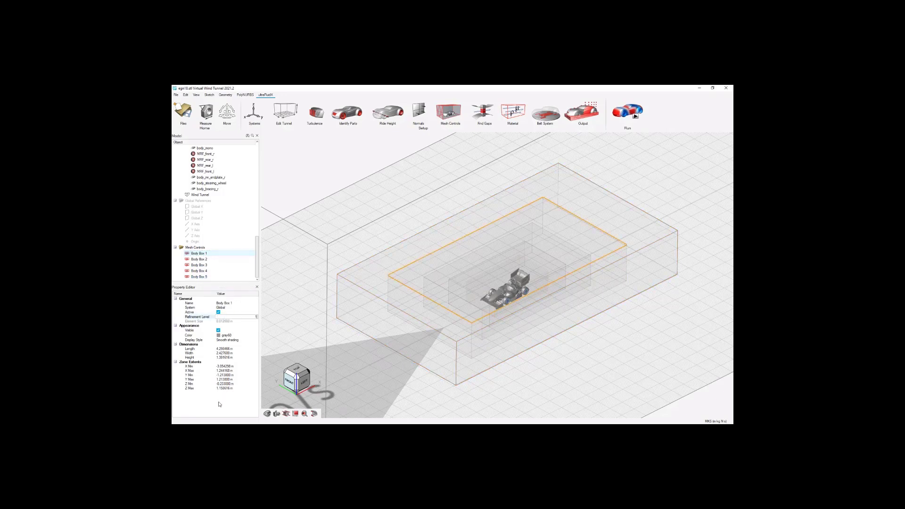
type("1")
key("Return")
Set the dimensions of Body Box 1 to 17.3 m length, 8.5 m width and 4.783 m height.
left_click(235, 349)
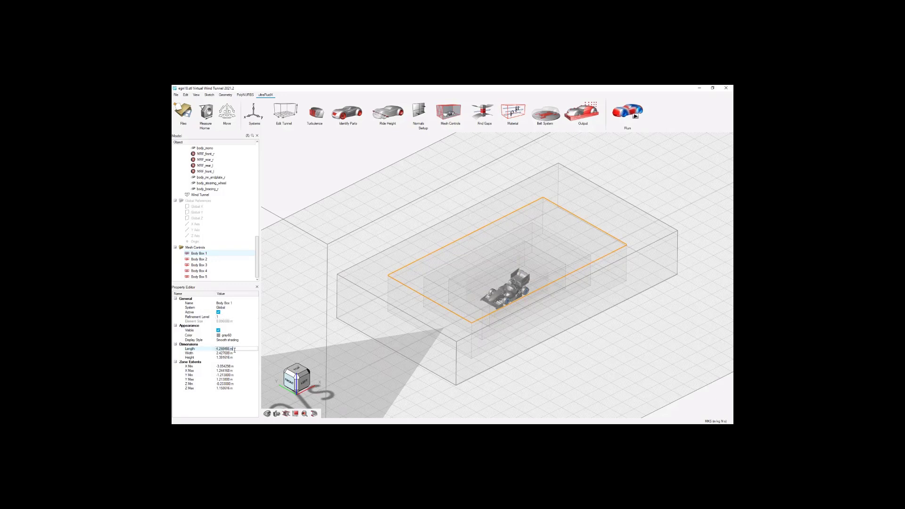
type("17.3")
key("Tab")
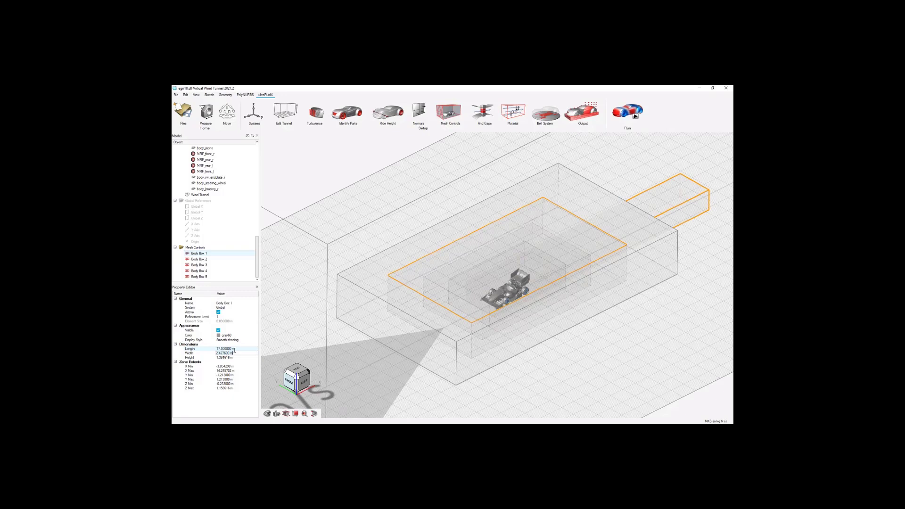
type("8.5")
key("Tab")
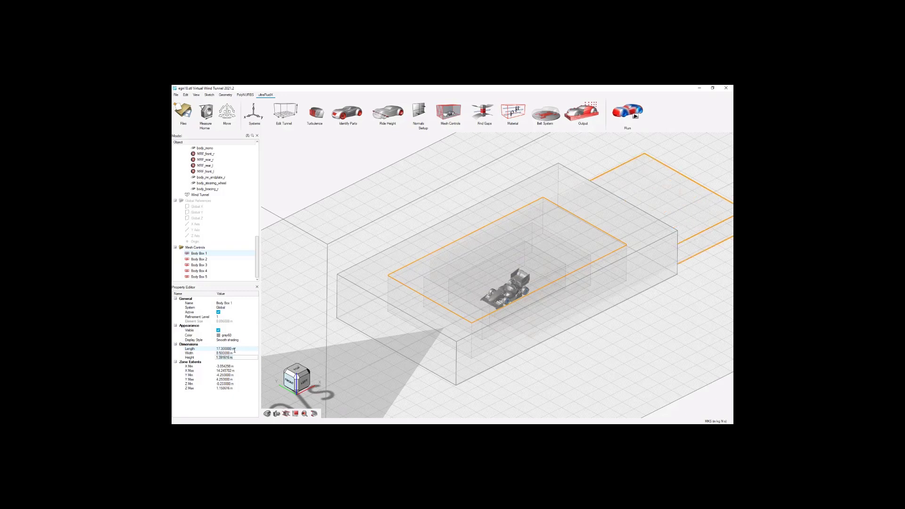
type("4.783")
key("Tab")
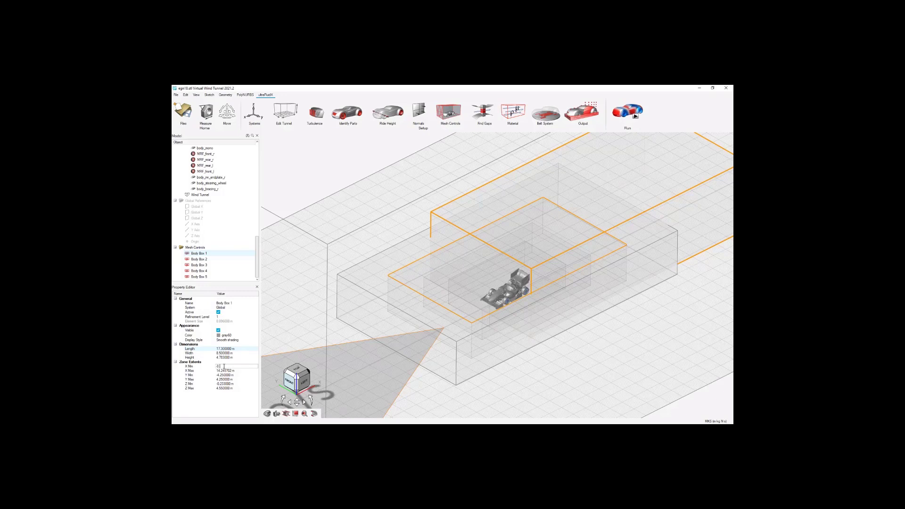
Set the zone extents of Body Box 1 to X -8.65 to 8.65 m, Y -4.25 to 4.25 m and Z -0.233 to 4.55 m.
key("Tab")
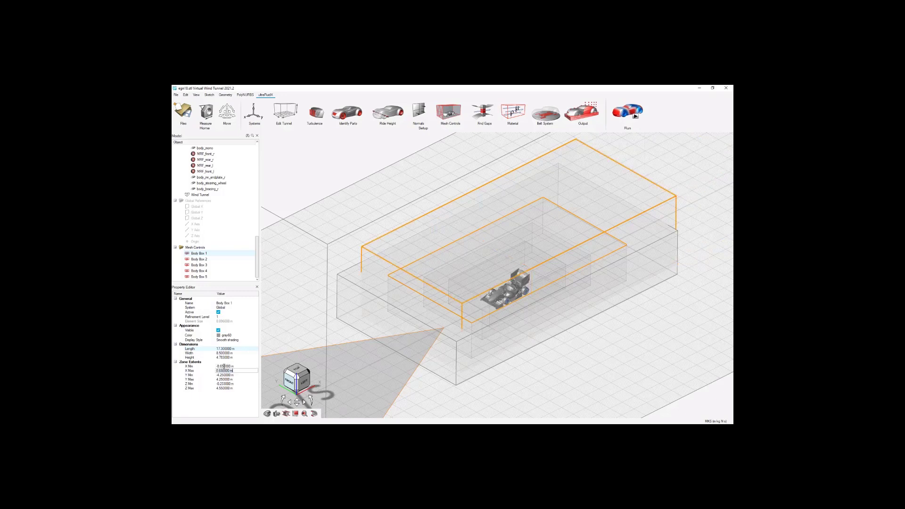
key("Tab")
type("-4.25")
key("Tab")
key("Tab")
type("-")
key("Tab")
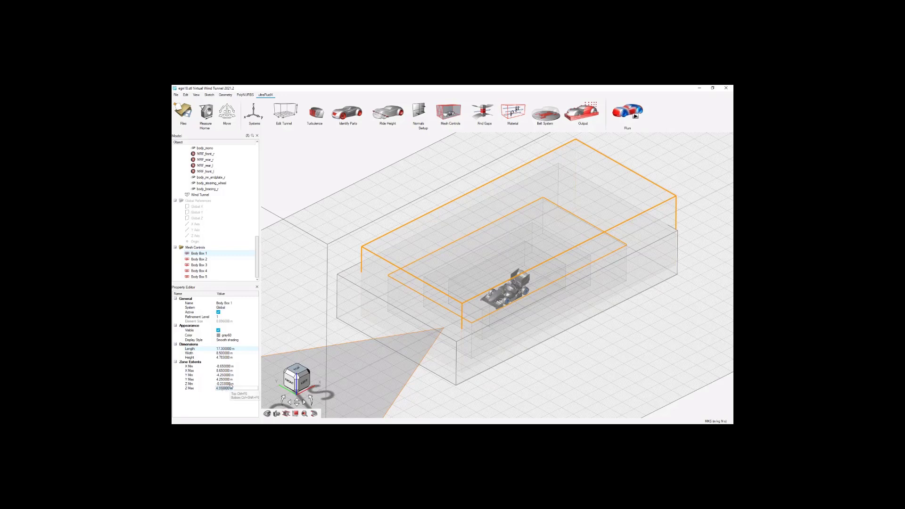
scroll(481, 324, "down", 3)
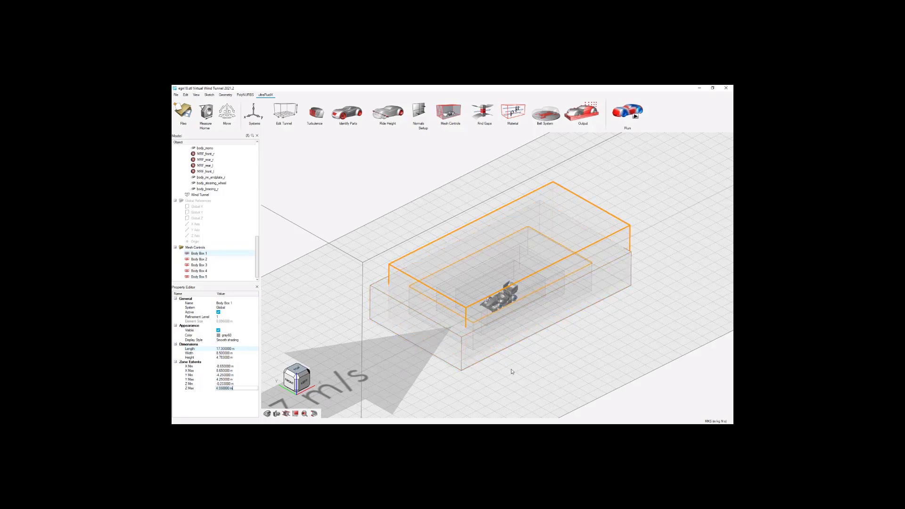
left_click(693, 383)
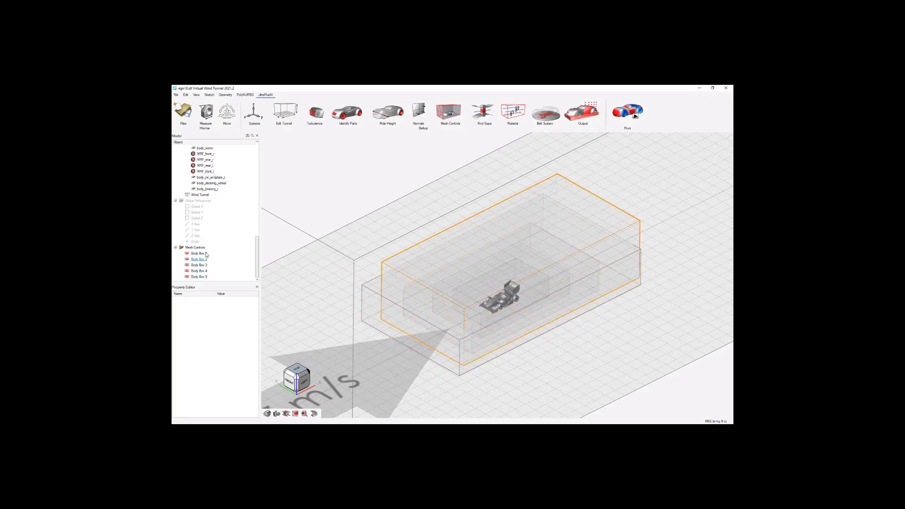
Set the refinement levels of Body Box 2, 3, 4 and 5 to 2, 3, 4 and 5 respectively.
left_click(221, 254)
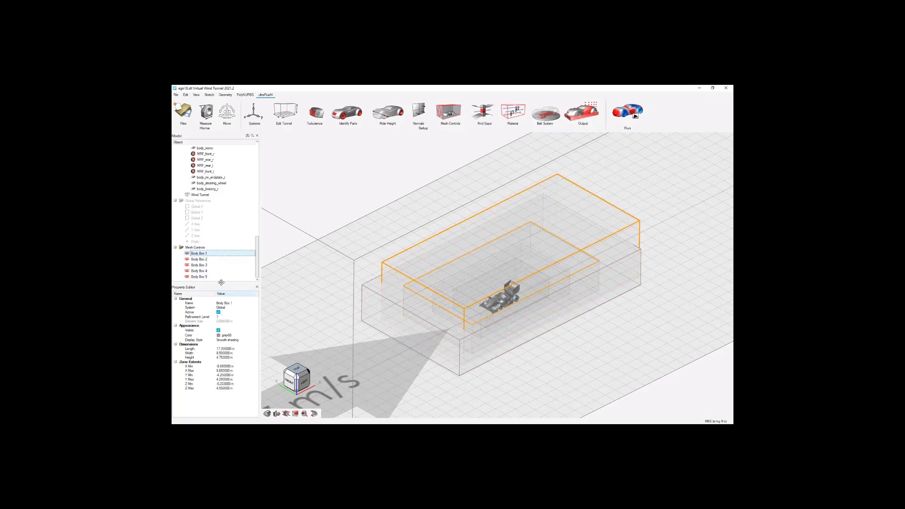
key("Down")
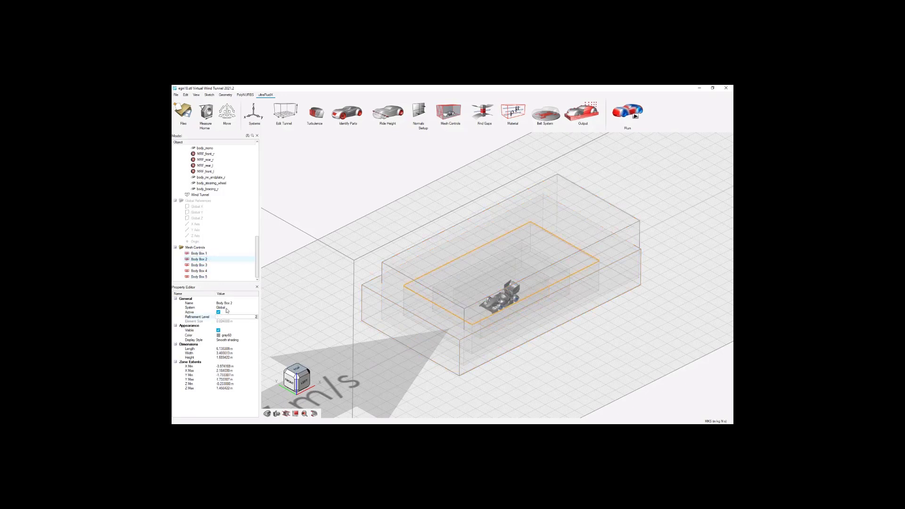
left_click(213, 266)
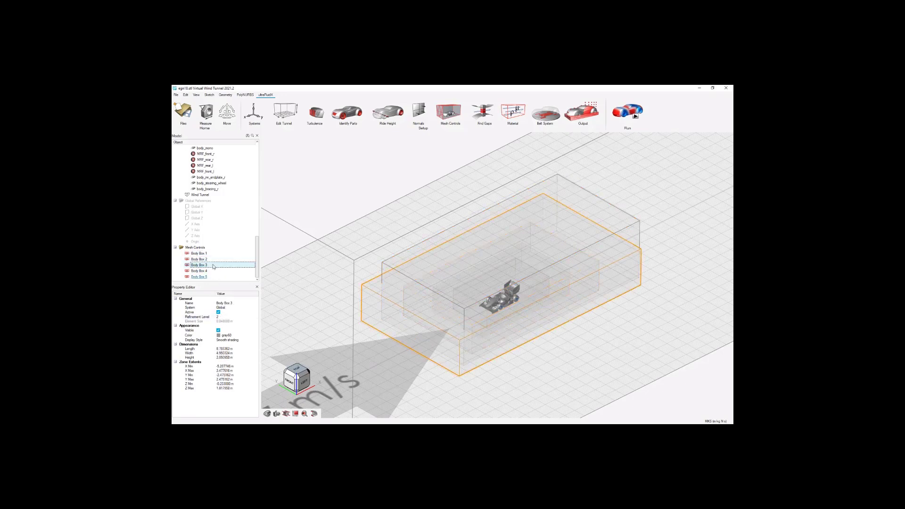
left_click(226, 318)
type("3")
left_click(204, 272)
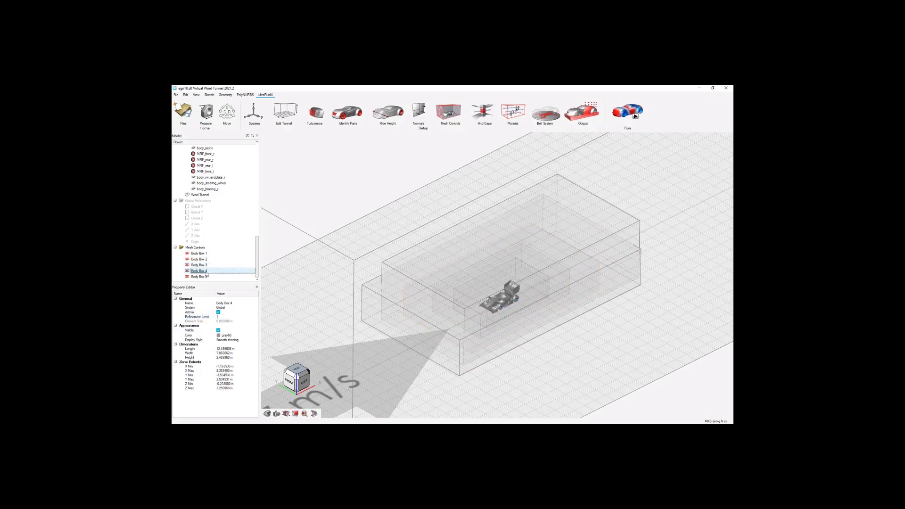
left_click(206, 277)
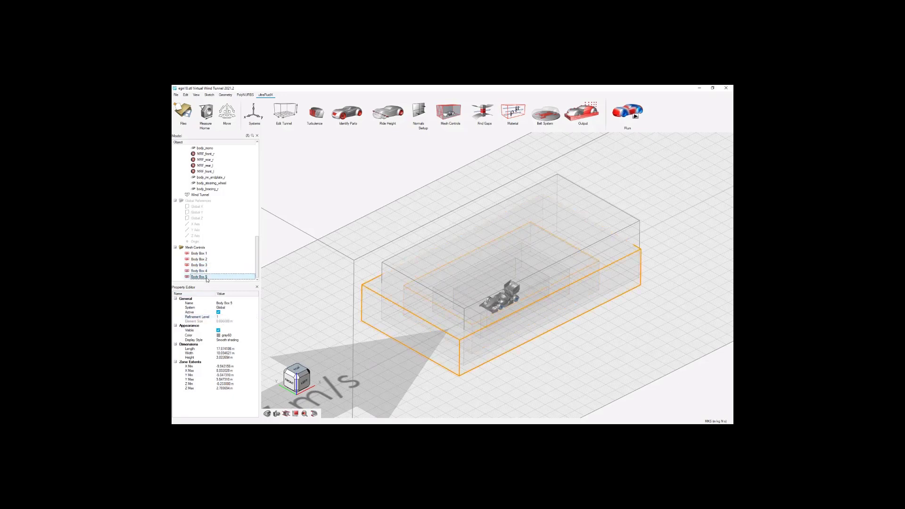
left_click(227, 317)
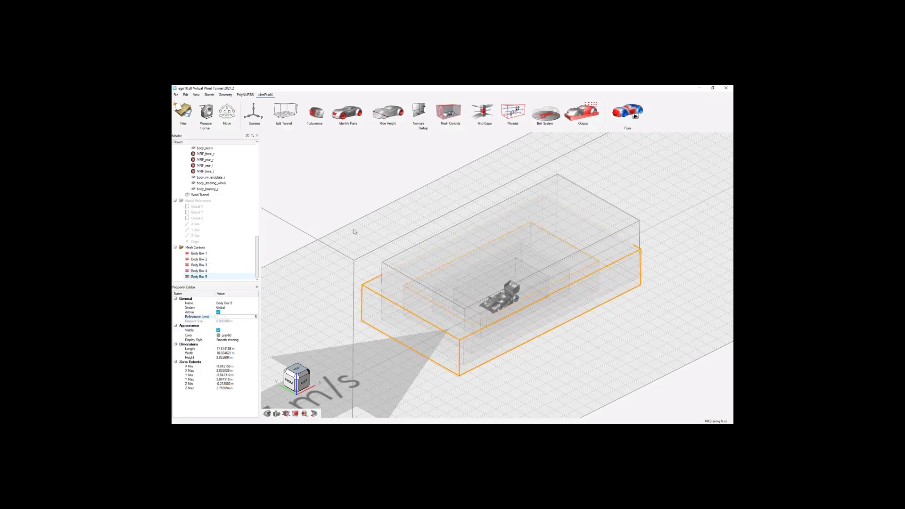
left_click(232, 276)
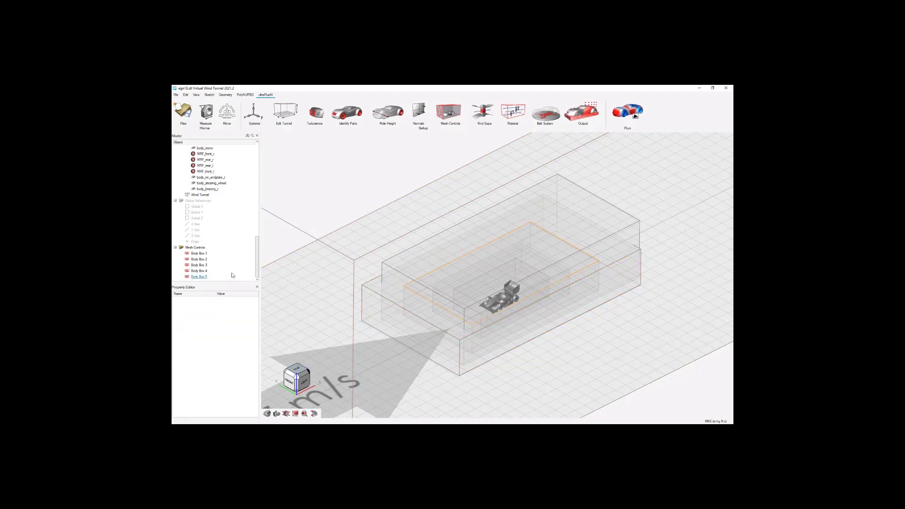
Check the far field element size and open the properties of Body Box 5.
scroll(415, 315, "down", 2)
scroll(456, 321, "down", 3)
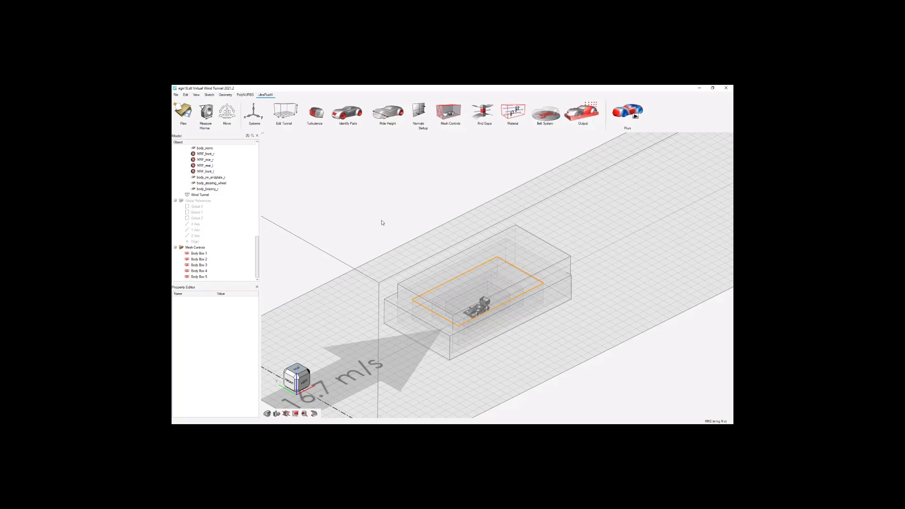
left_click(458, 113)
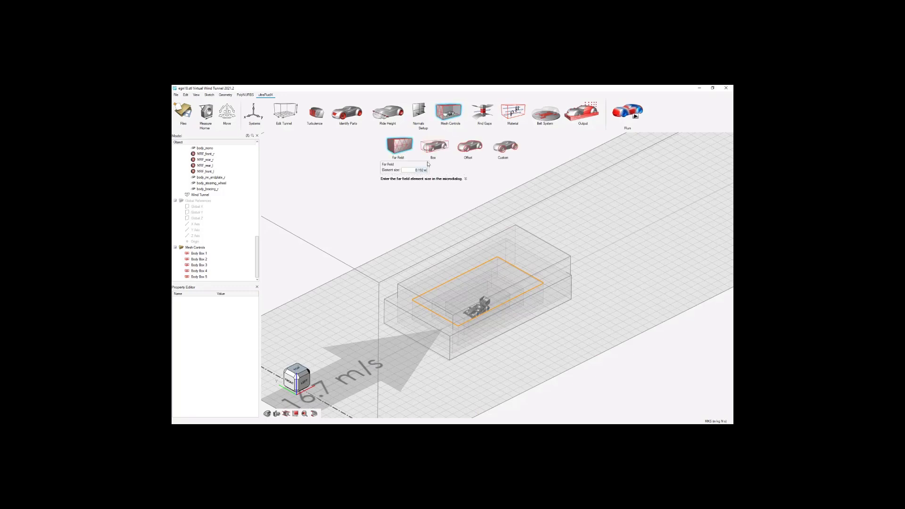
left_click(427, 213)
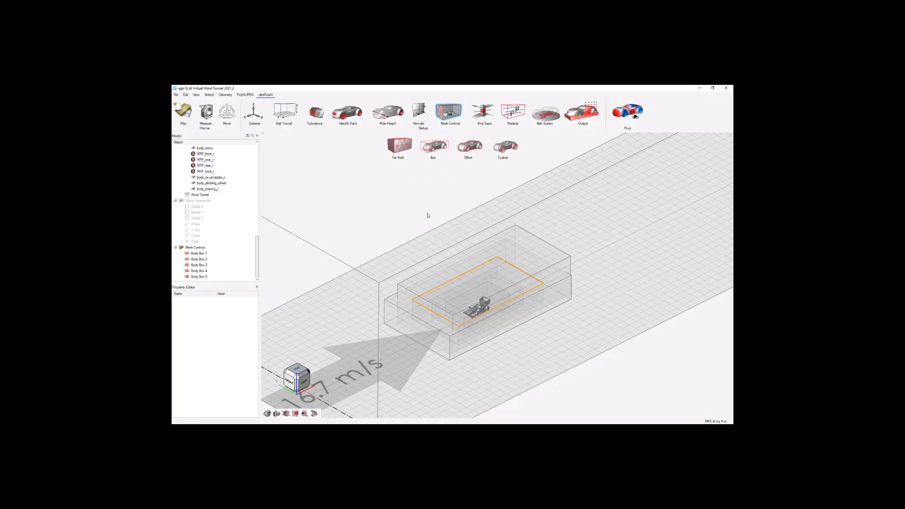
left_click(206, 277)
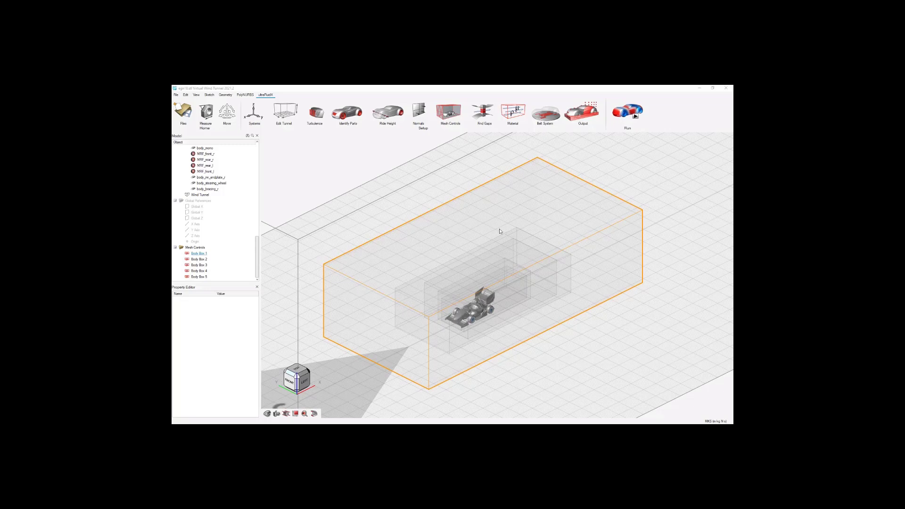
Hide the three outermost refinement boxes, Body Box 1, Body Box 2 and Body Box 3.
left_click(411, 233)
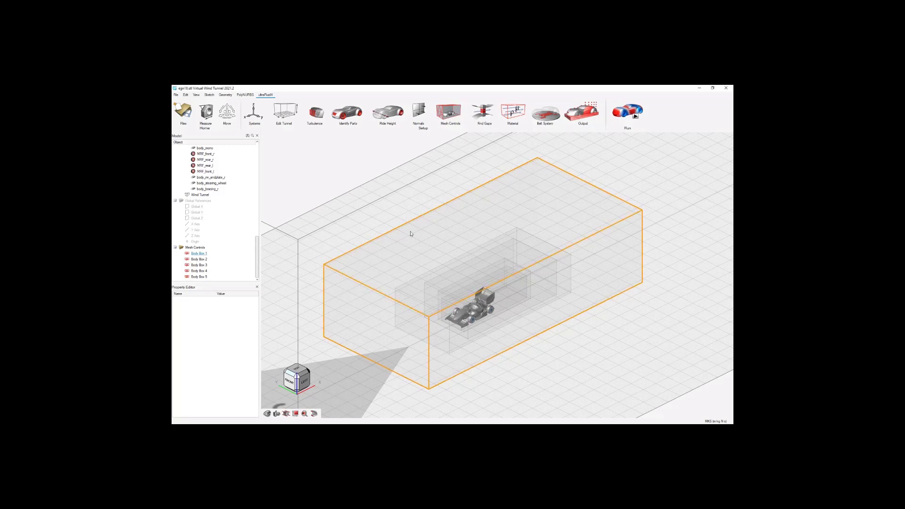
right_click(411, 233)
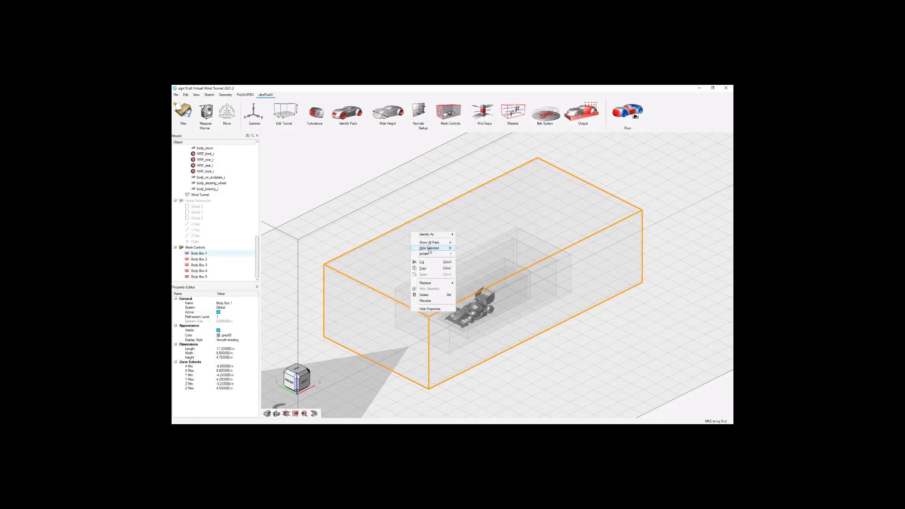
left_click(424, 249)
left_click(417, 290)
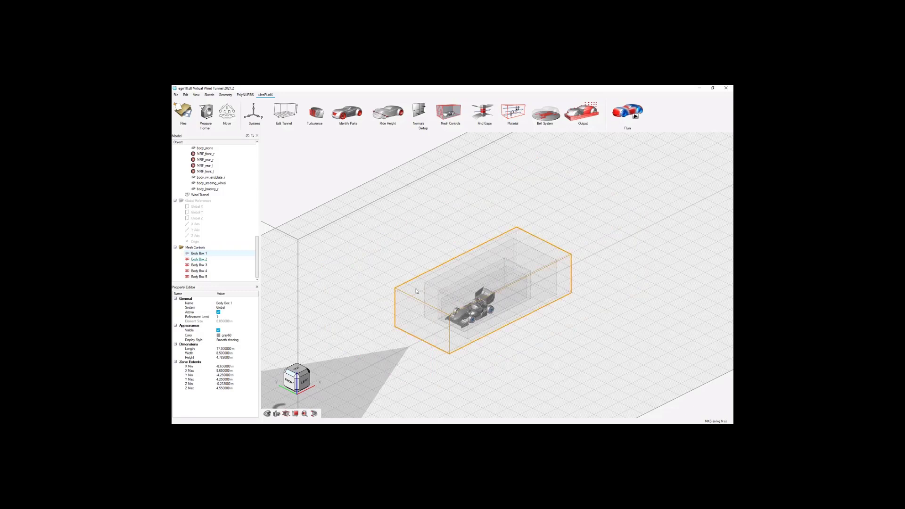
right_click(417, 291)
left_click(438, 305)
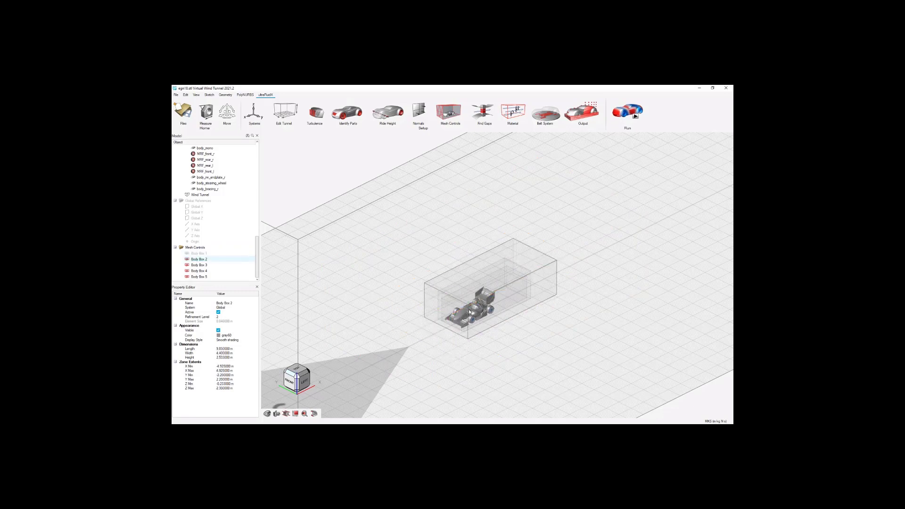
scroll(455, 293, "up", 2)
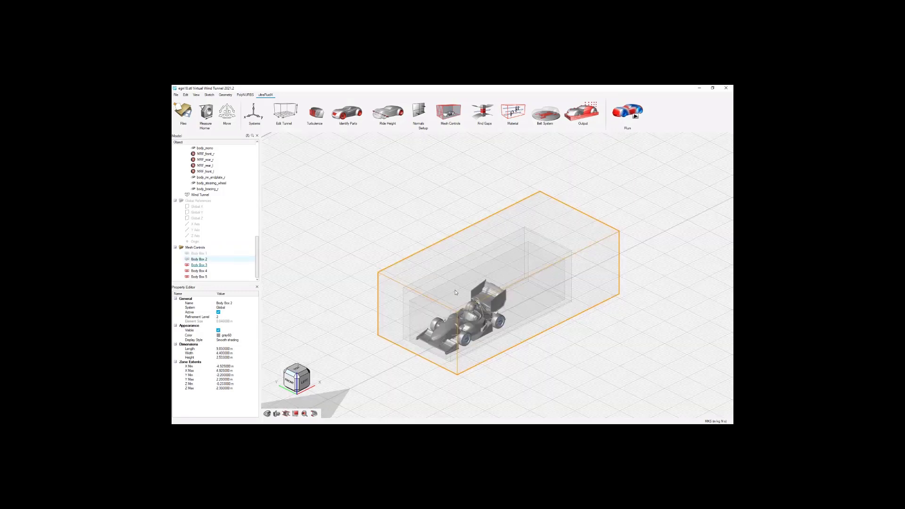
left_click(385, 284)
right_click(384, 284)
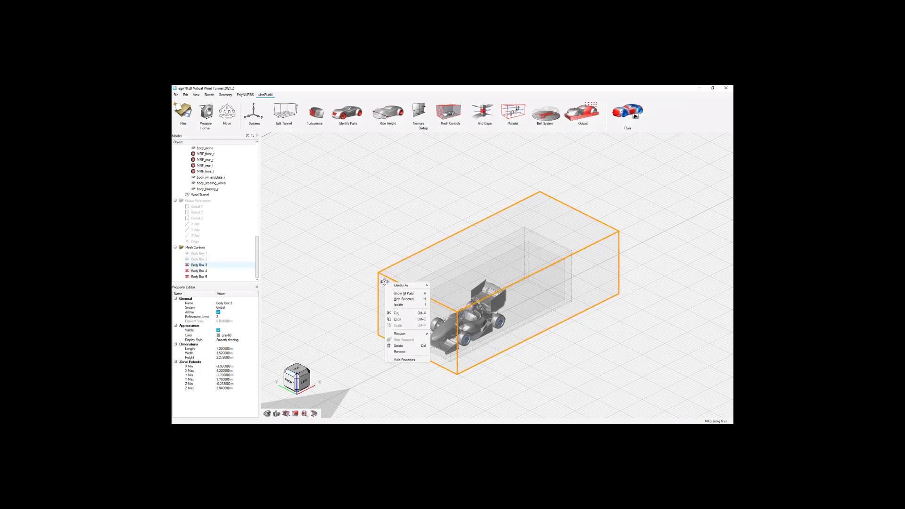
left_click(412, 297)
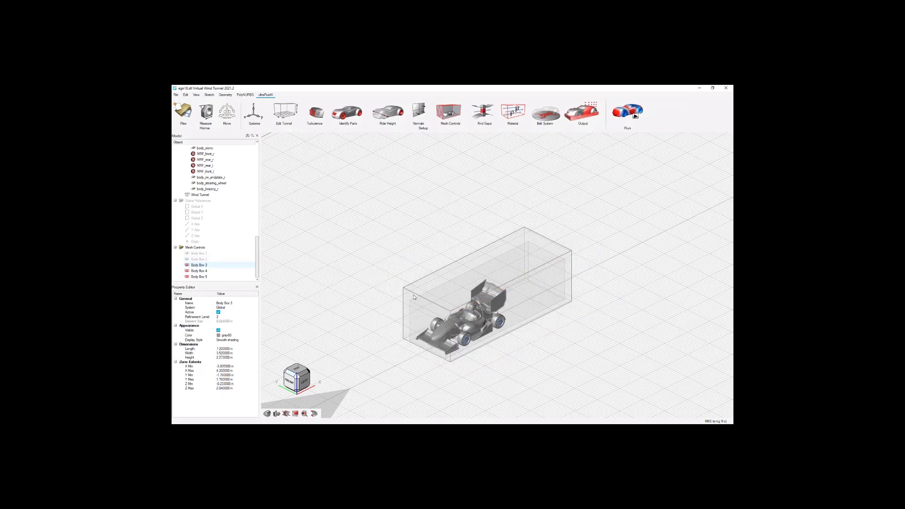
Hide the two innermost refinement boxes around the car, Body Box 4 and Body Box 5.
left_click(414, 297)
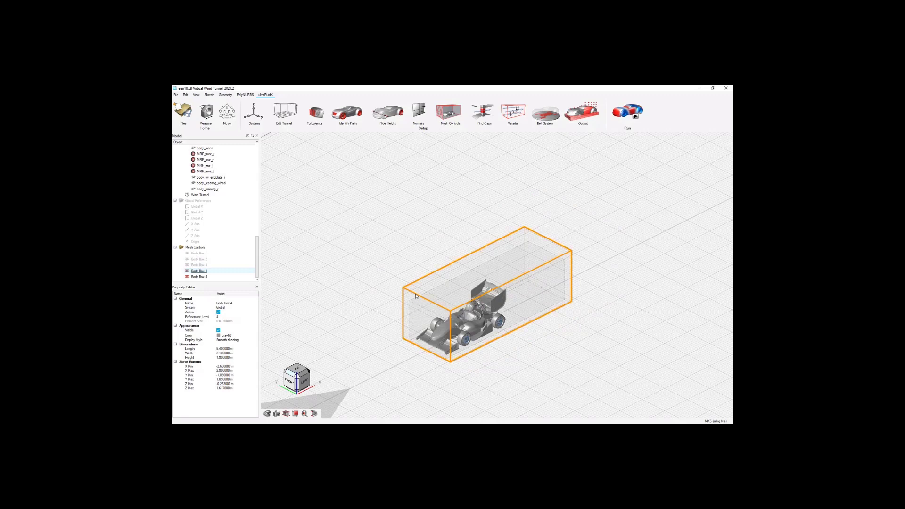
right_click(415, 296)
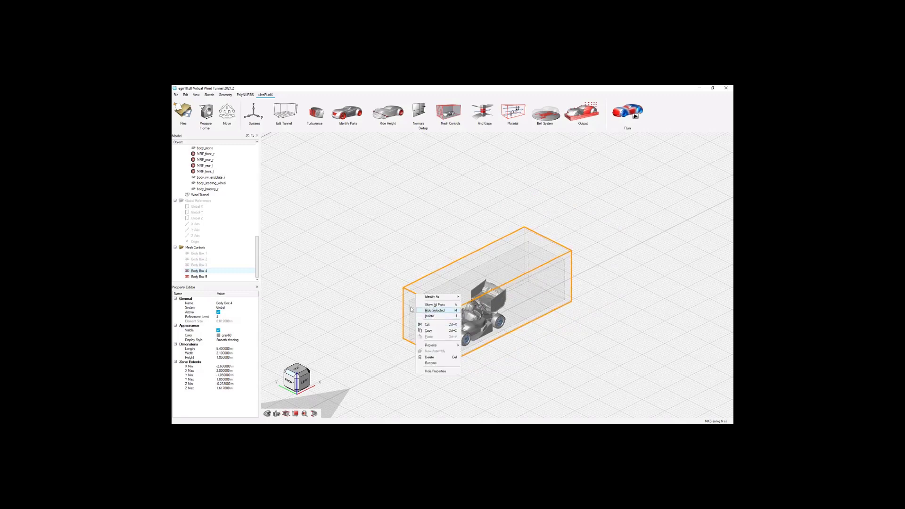
left_click(417, 310)
left_click(420, 304)
right_click(419, 304)
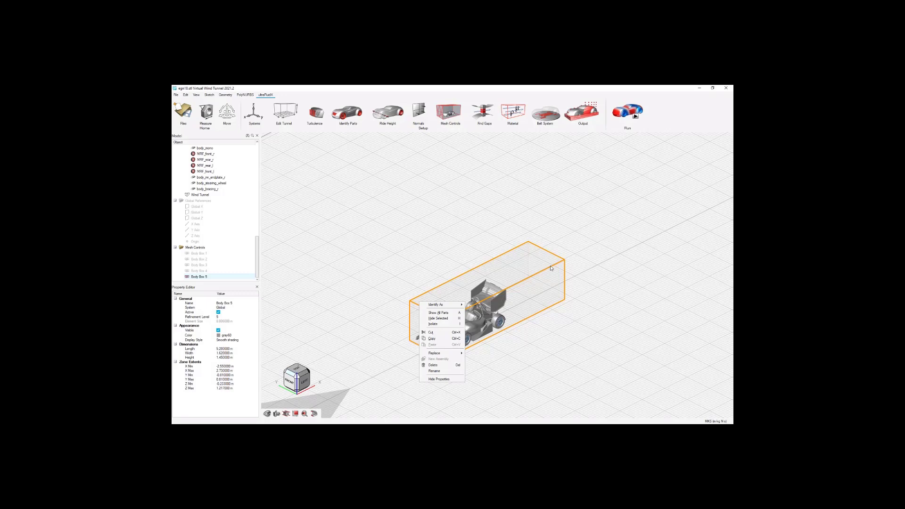
left_click(438, 318)
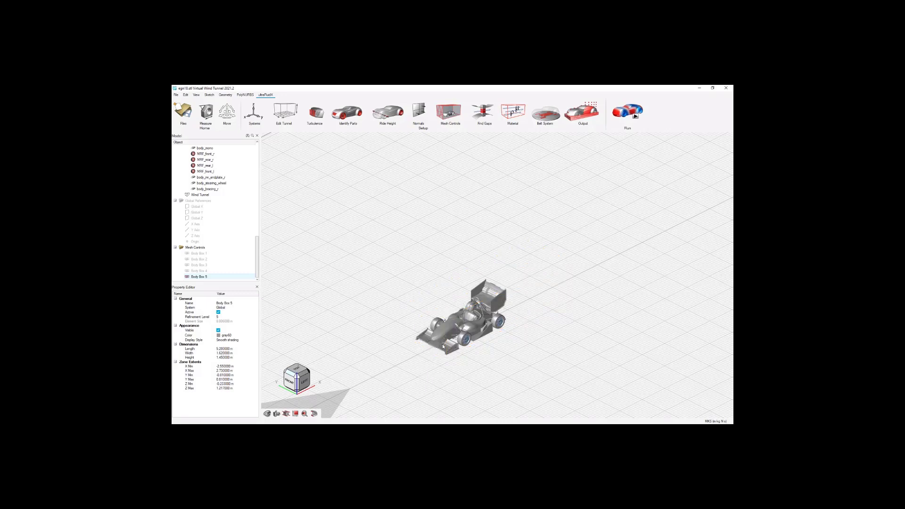
scroll(448, 346, "up", 5)
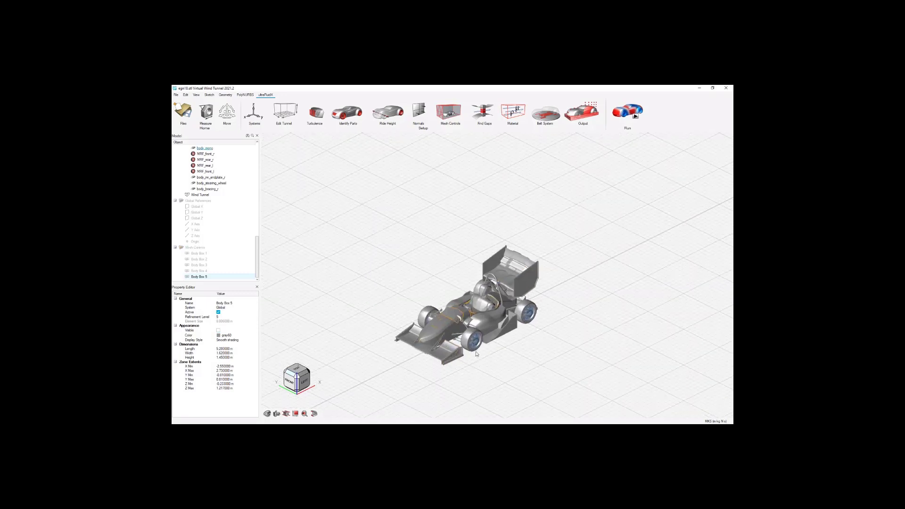
scroll(477, 354, "up", 2)
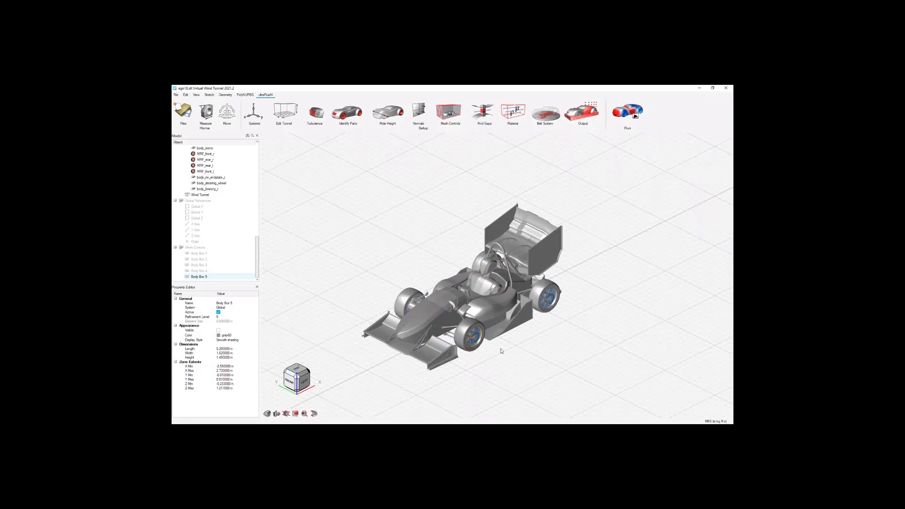
left_click(520, 354)
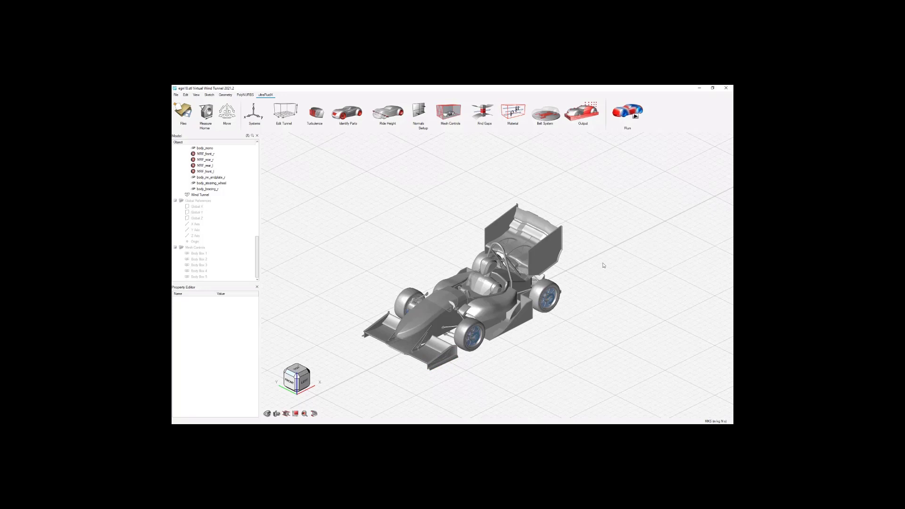
Create a part refinement box around the front wing's main element with refinement level 6.
left_click(447, 117)
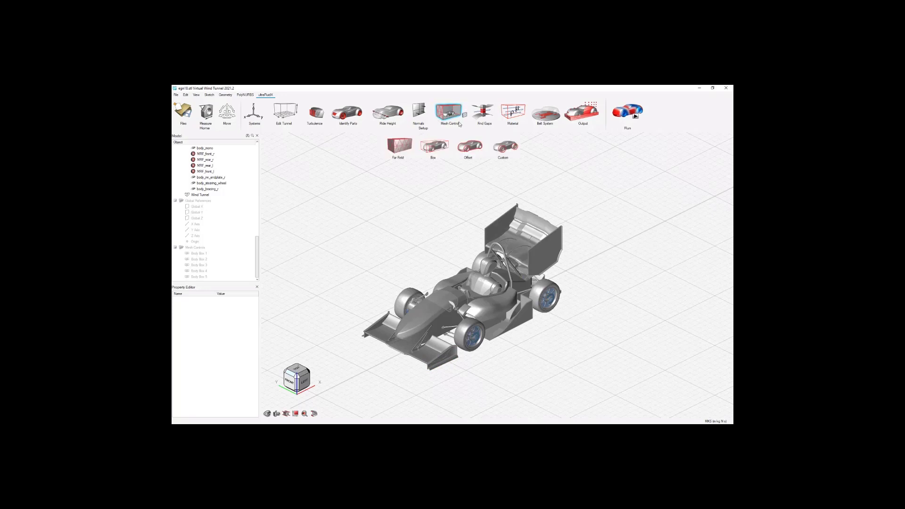
left_click(431, 149)
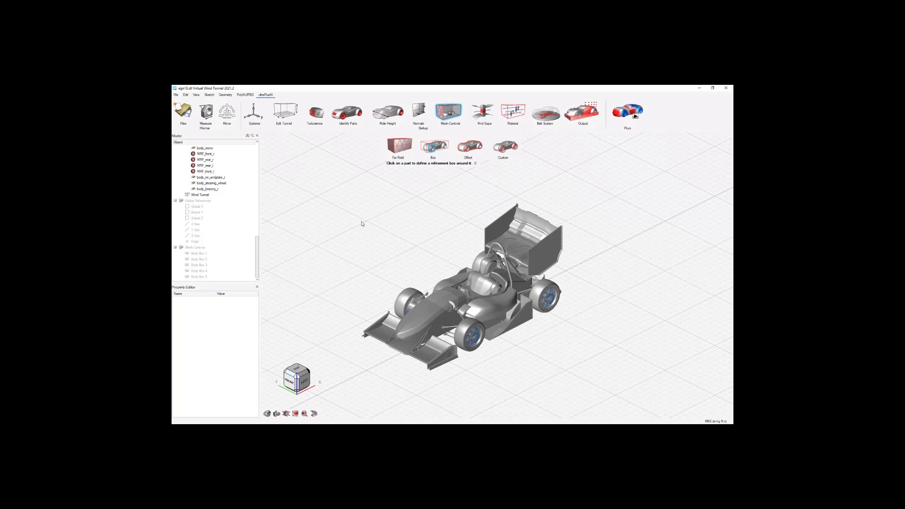
left_click(377, 338)
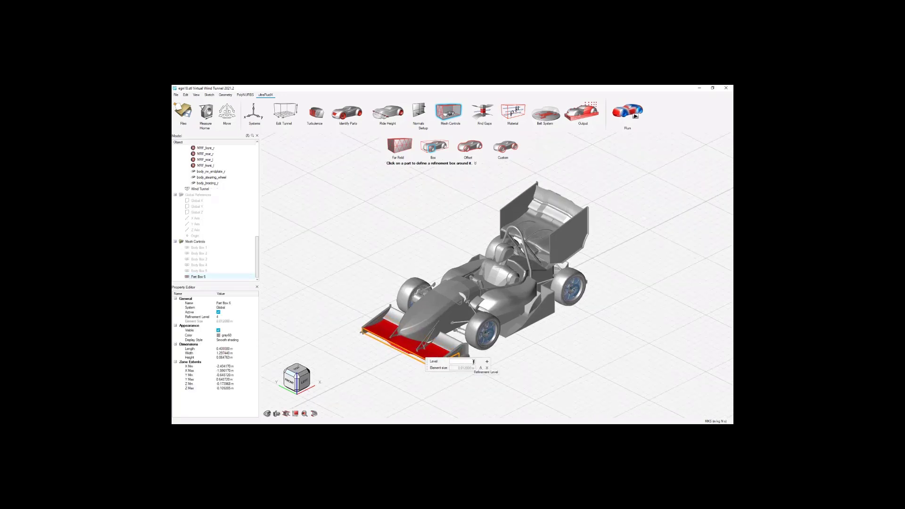
type("6")
left_click(456, 228)
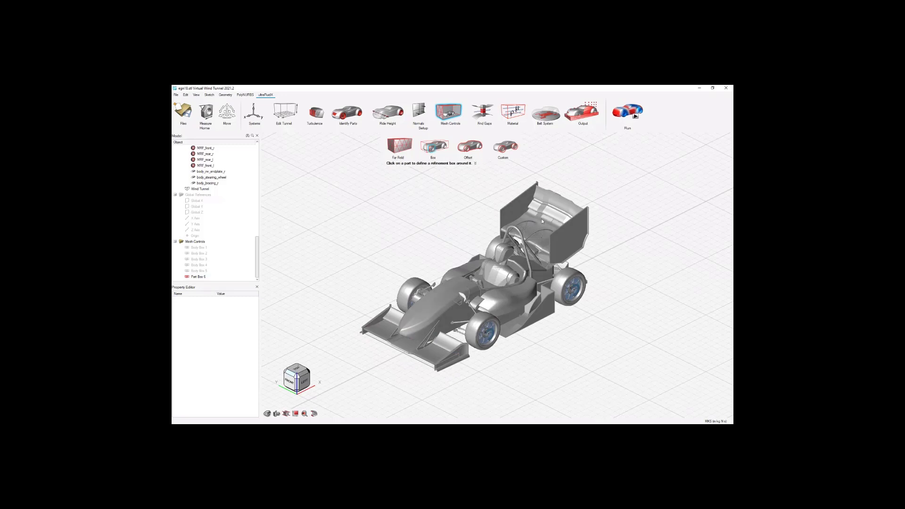
Create a part refinement box around both rear wing endplates with refinement level 6.
left_click(516, 206)
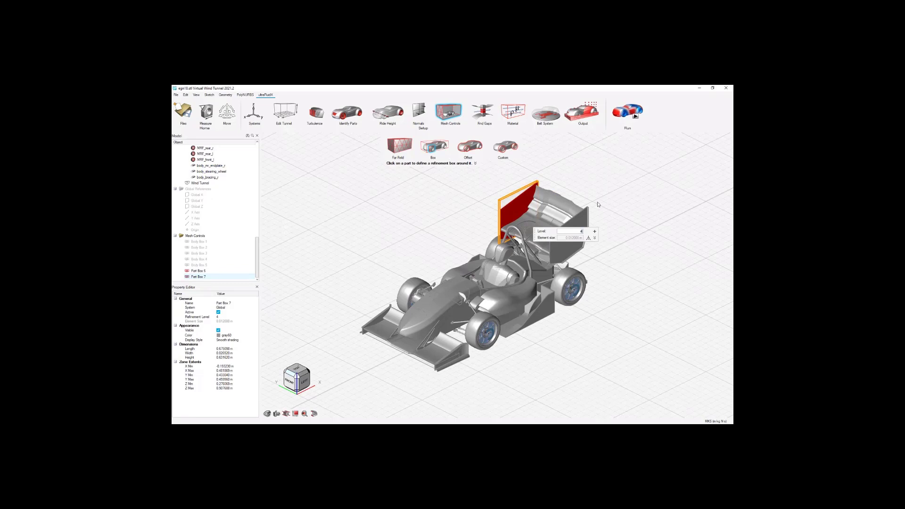
left_click(582, 219)
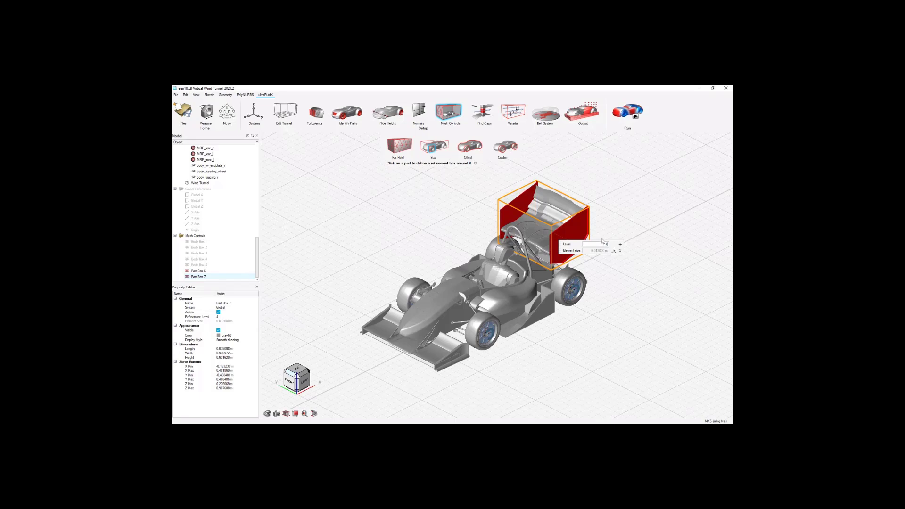
key("BackSpace")
type("6")
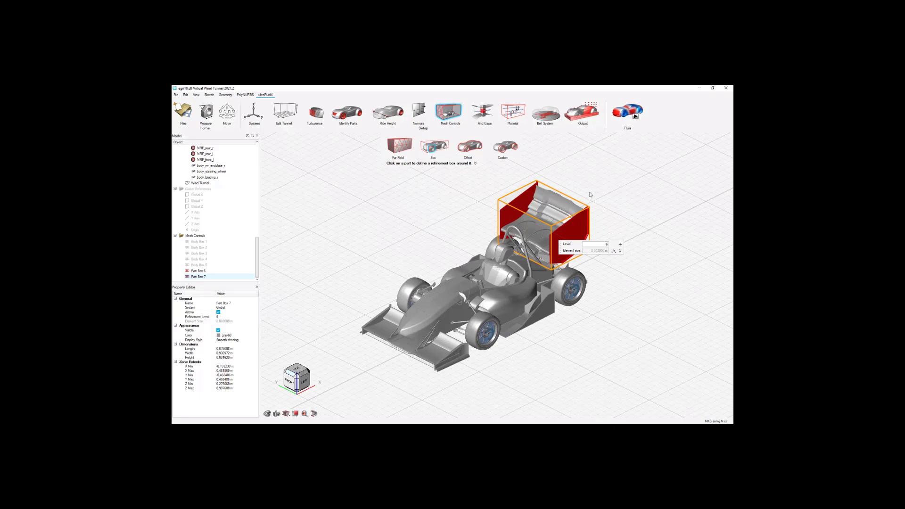
right_click(591, 192)
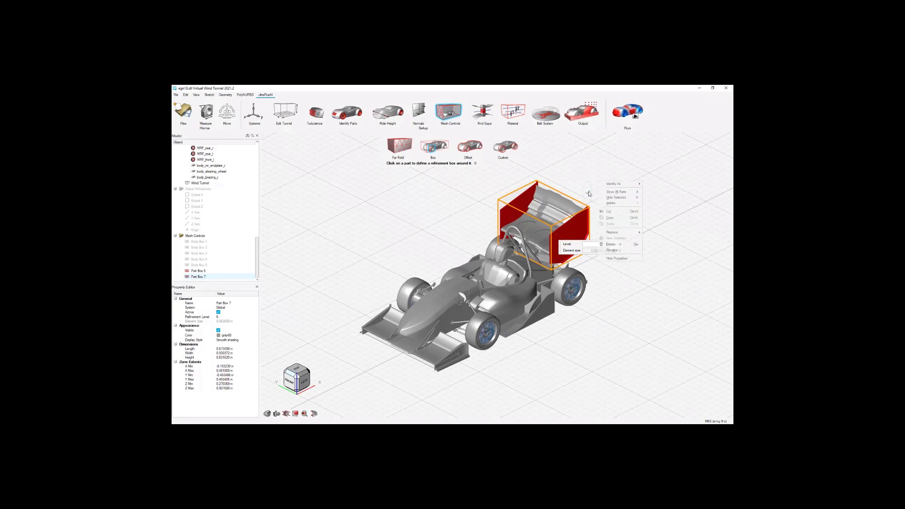
Rename the front wing refinement box to Part Box 6 FW and the rear wing one to Part Box 6 RW.
left_click(204, 272)
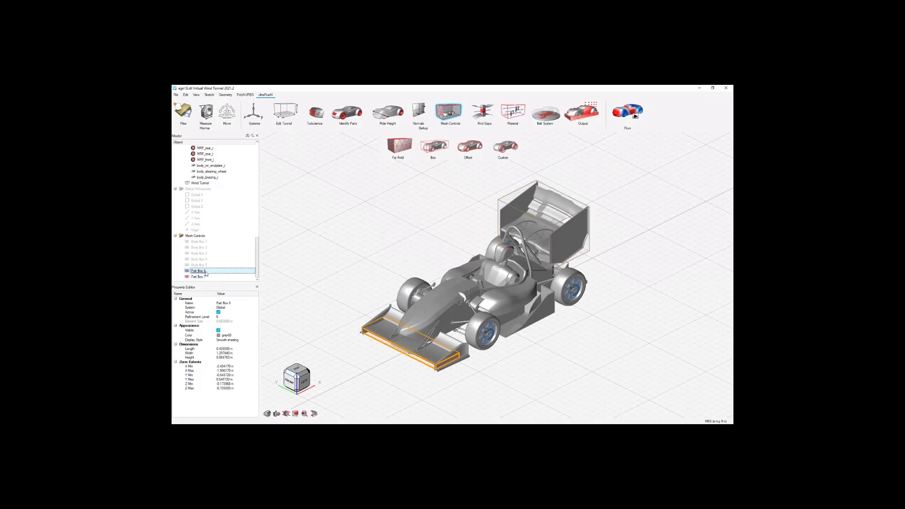
left_click(206, 272)
key("Return")
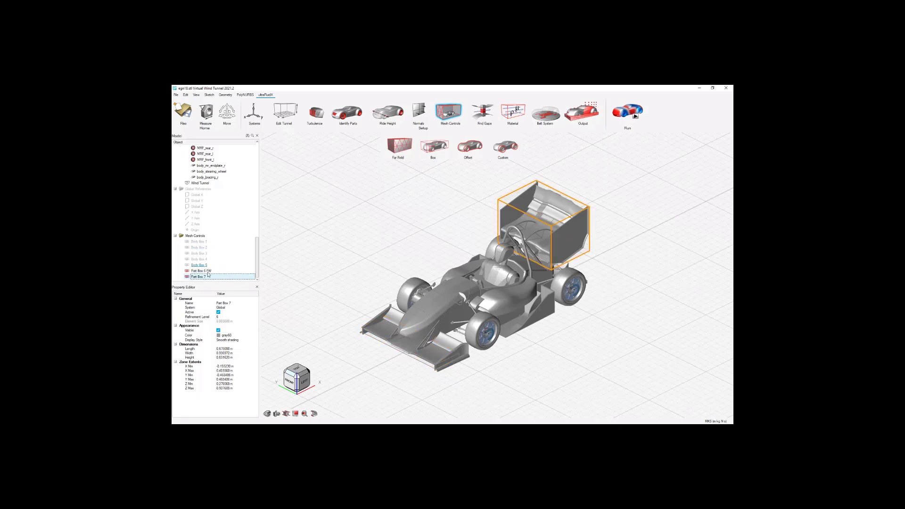
left_click(206, 277)
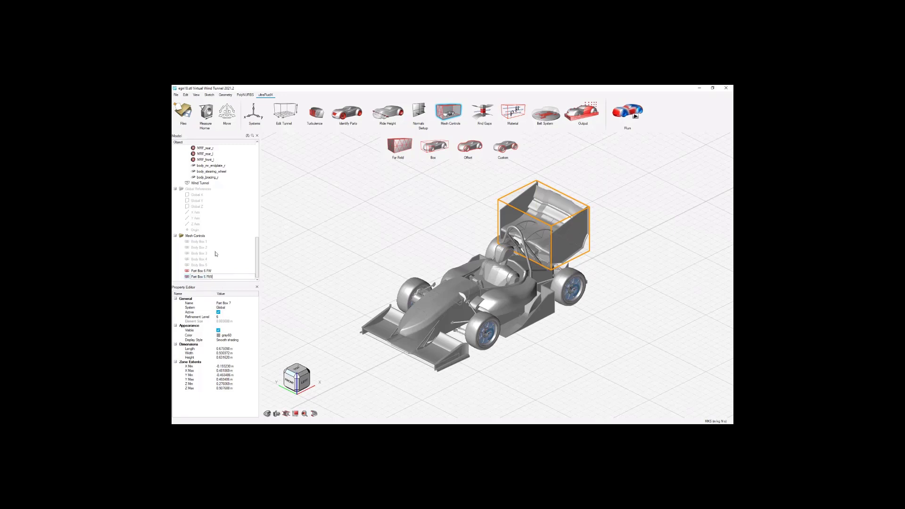
key("Return")
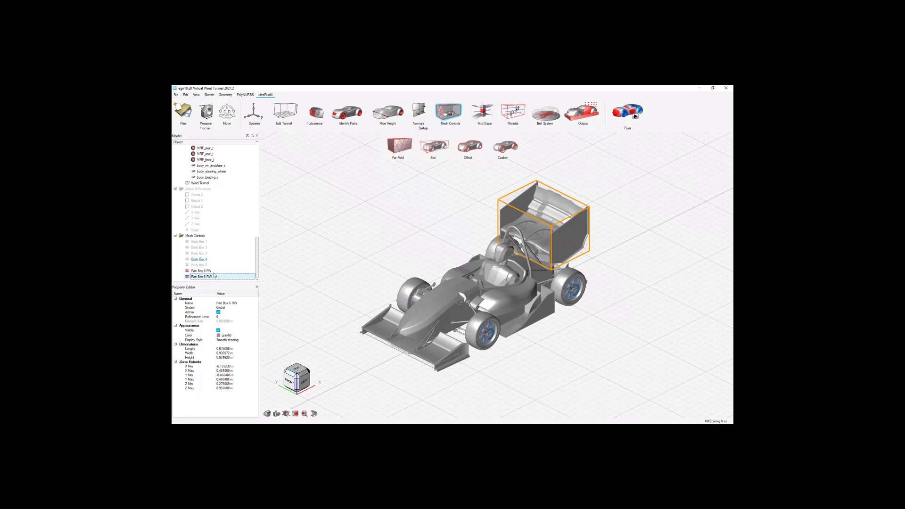
Set the front wing refinement box's length to 3.2 m, width to 1.6 m and height to 0.233 m.
left_click(215, 271)
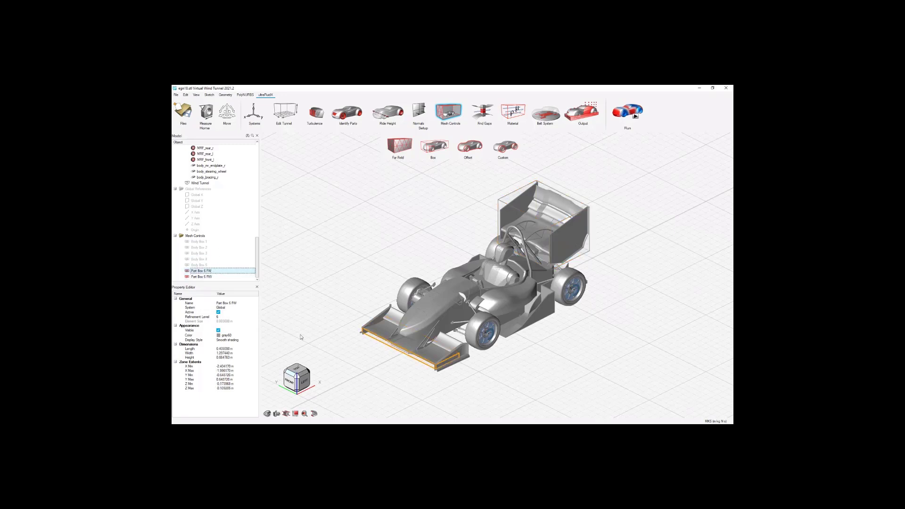
scroll(524, 333, "up", 1)
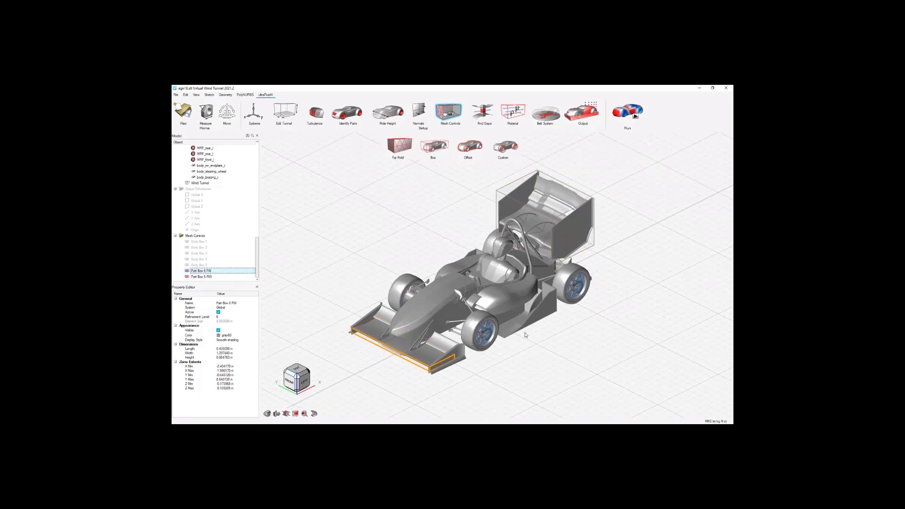
left_click(227, 349)
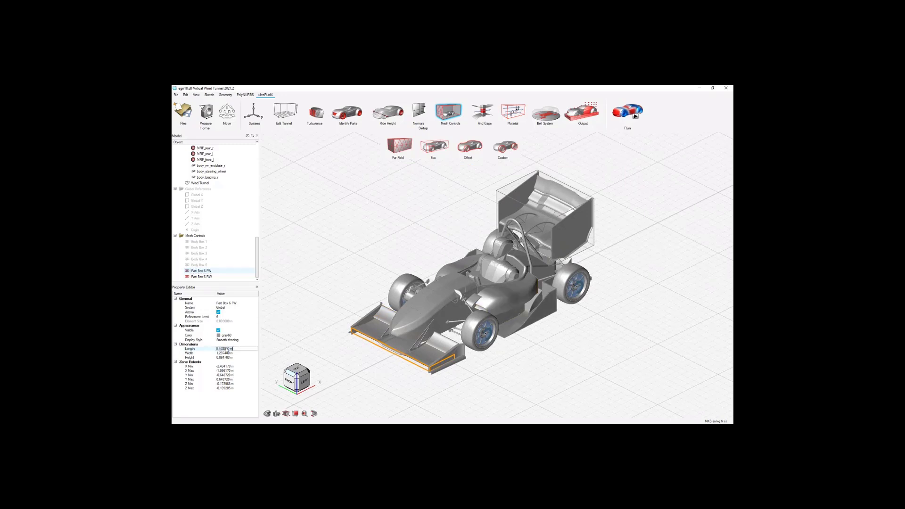
type("3.2")
key("Tab")
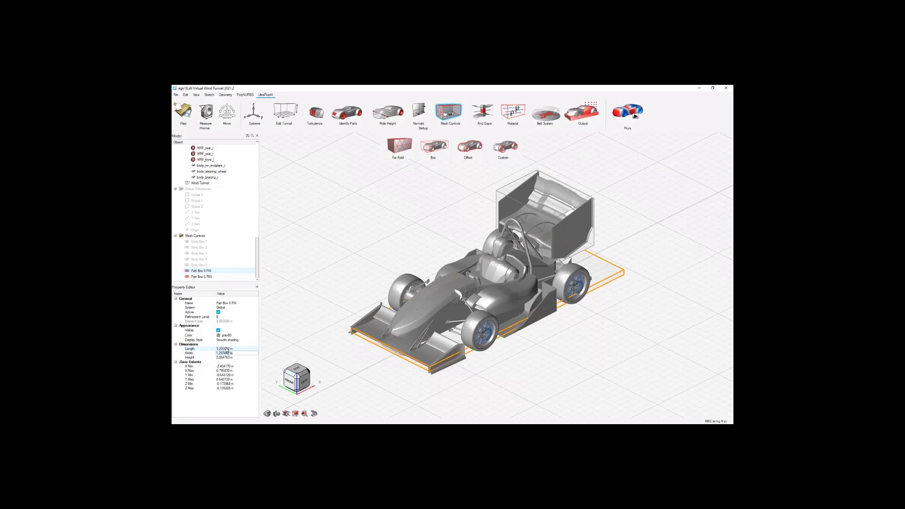
type("1.6")
key("Tab")
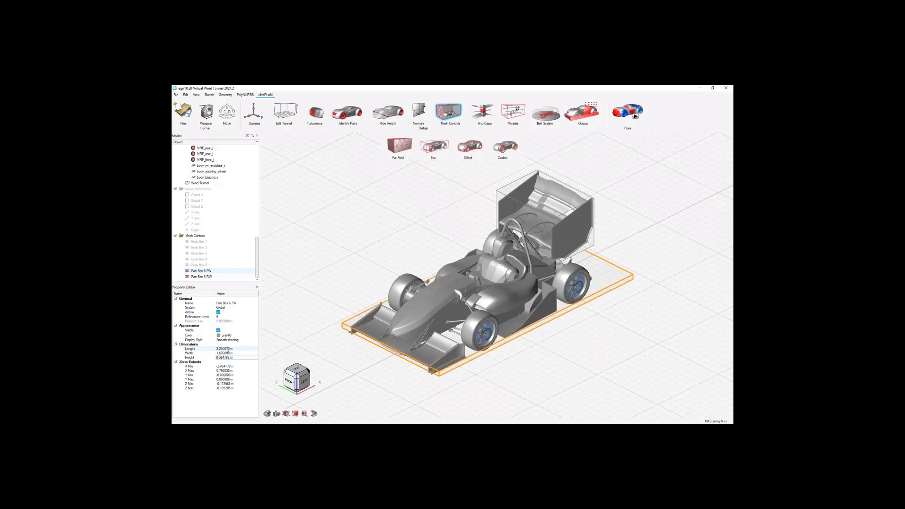
type("0.233")
key("Tab")
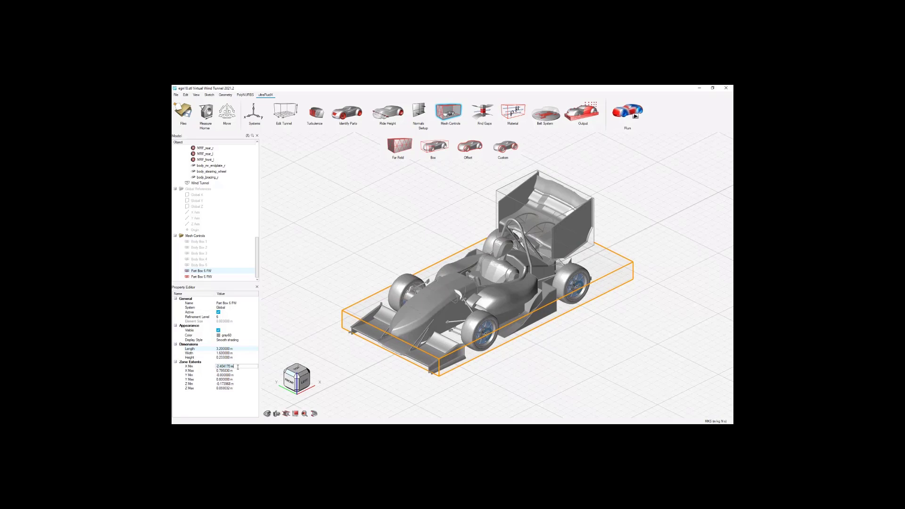
type("-2.42")
Position the front wing refinement box with X Min -2.42 m, Y Min -0.8 m and Z Min -0.233 m.
key("Tab")
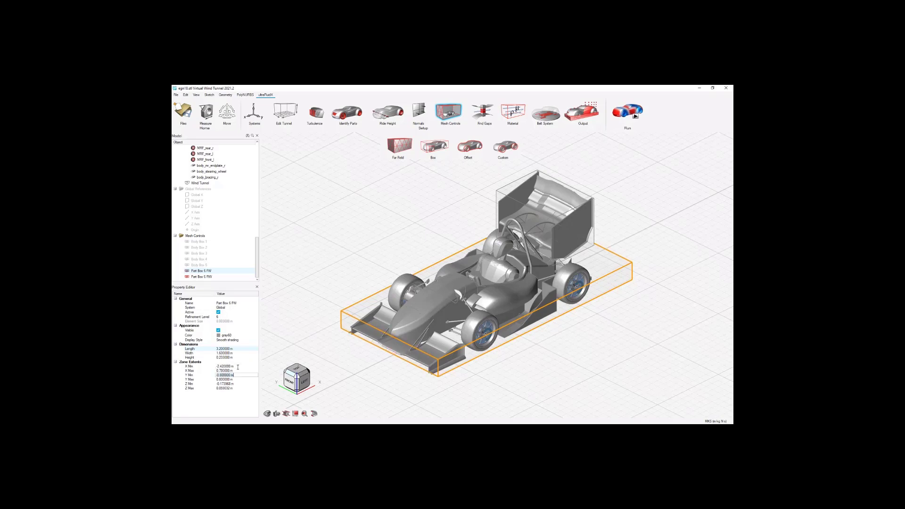
type("-0.8")
key("Tab")
key("BackSpace")
key("Tab")
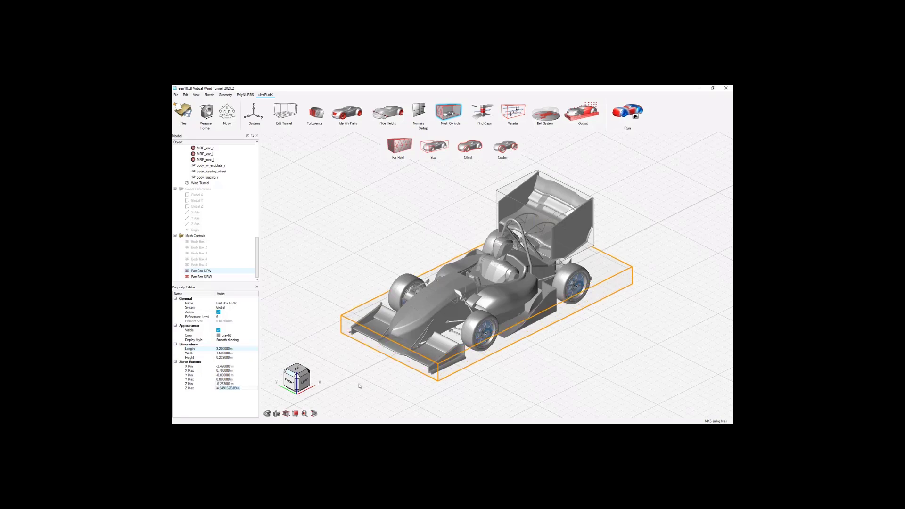
left_click(388, 385)
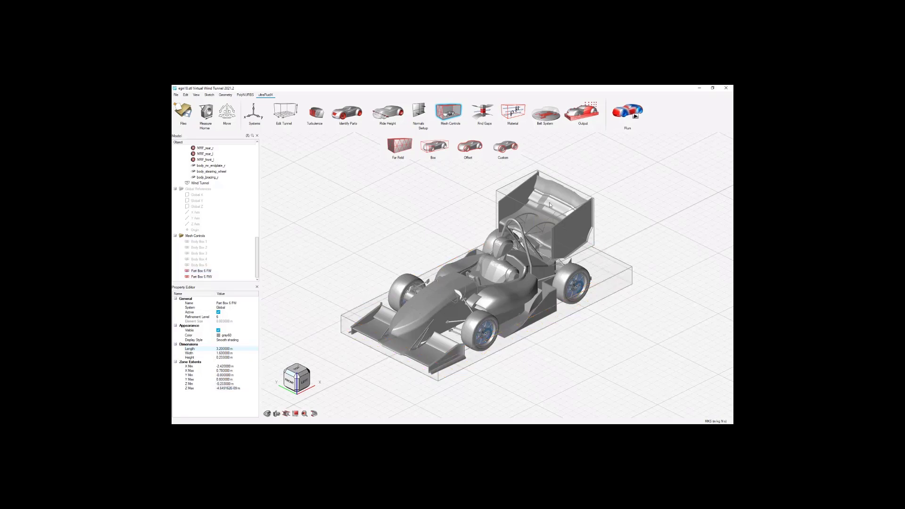
Set the rear wing refinement box's length to 1.2 m, width to 1.6 m and height to 0.9 m.
left_click(204, 277)
left_click(230, 349)
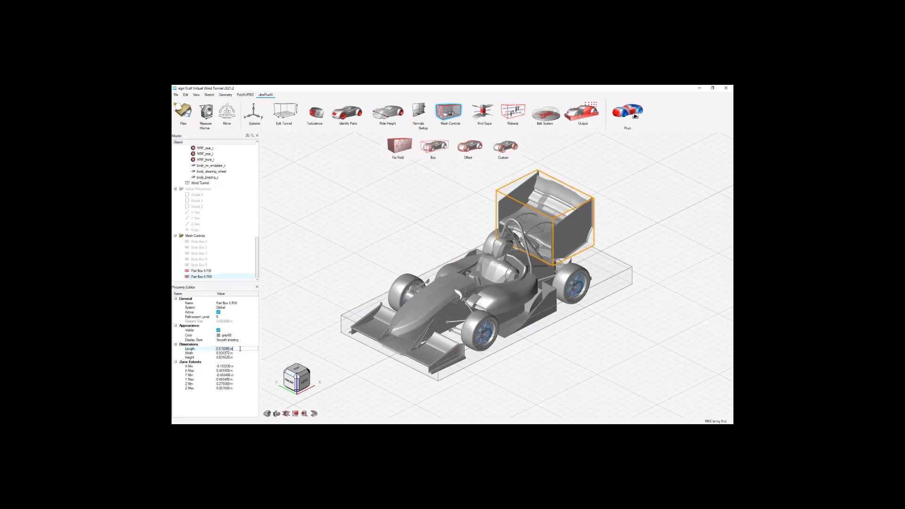
type("1.2")
key("Tab")
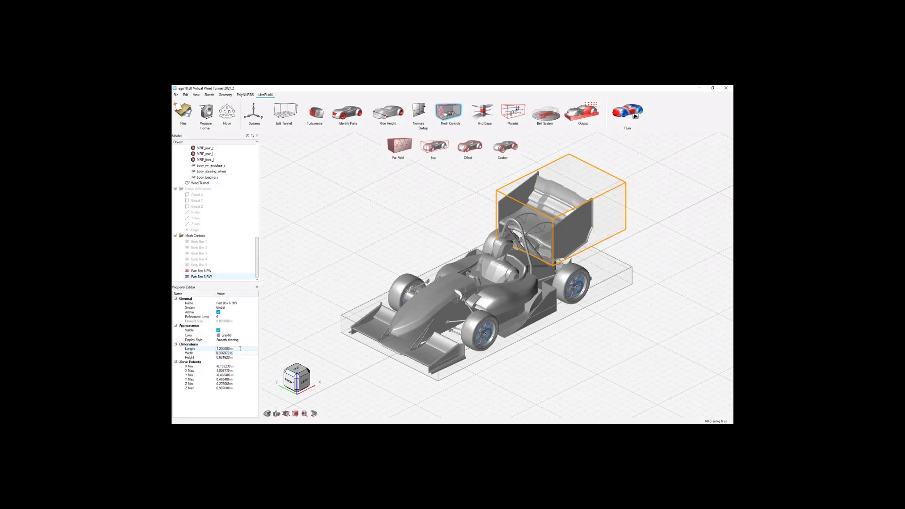
type("1.6")
key("Tab")
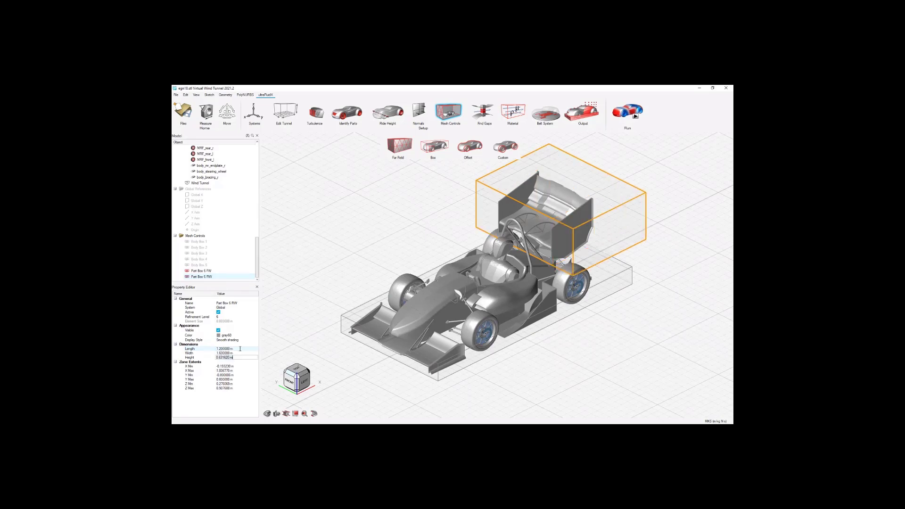
type("0")
type(".19")
key("Tab")
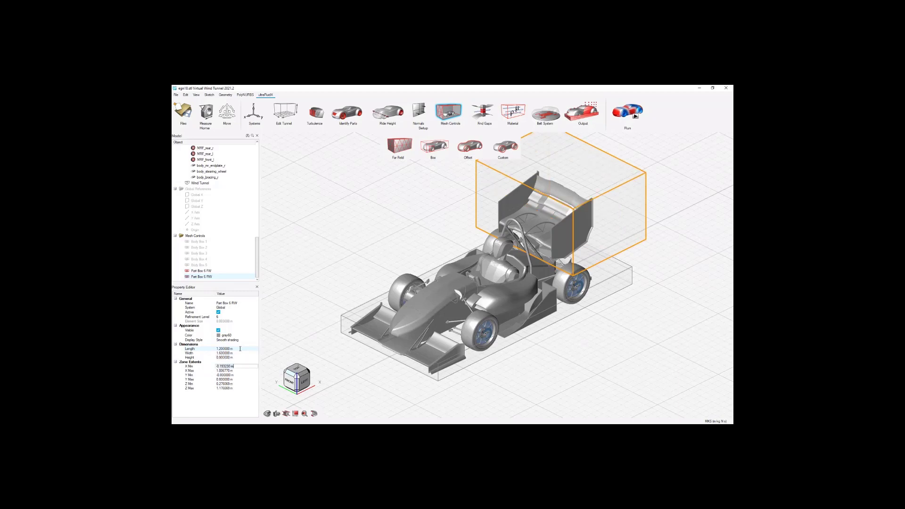
Position the rear wing refinement box with X Min -0.2 m, Y Min -0.5 m and Z Min 0.27 m.
type("-0.2")
key("Tab")
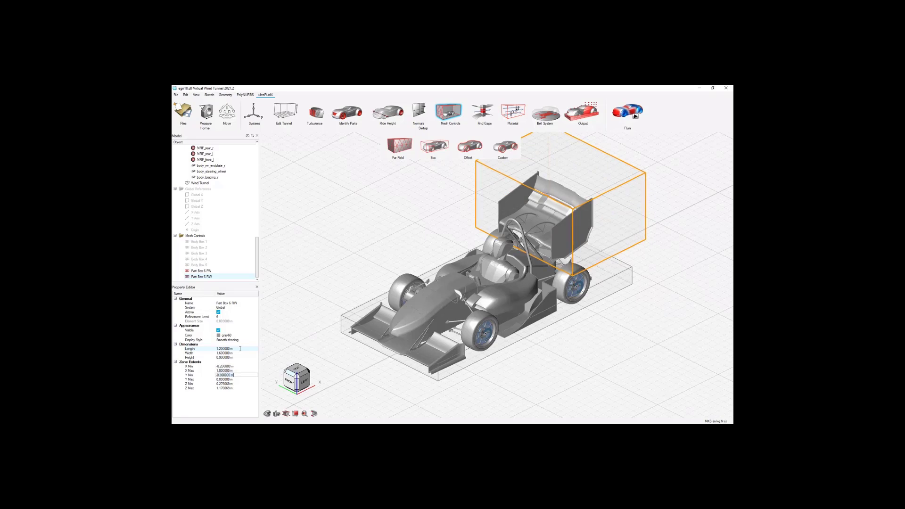
type("-0.5")
key("Tab")
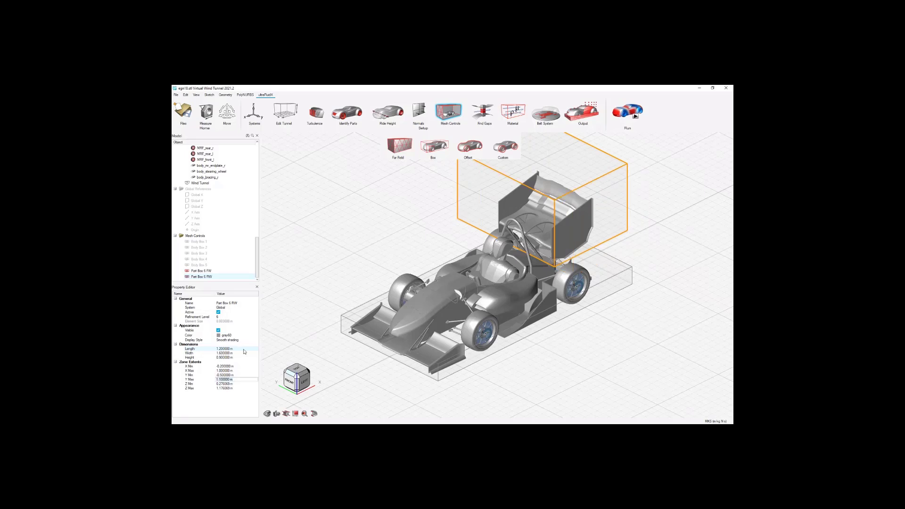
left_click(229, 384)
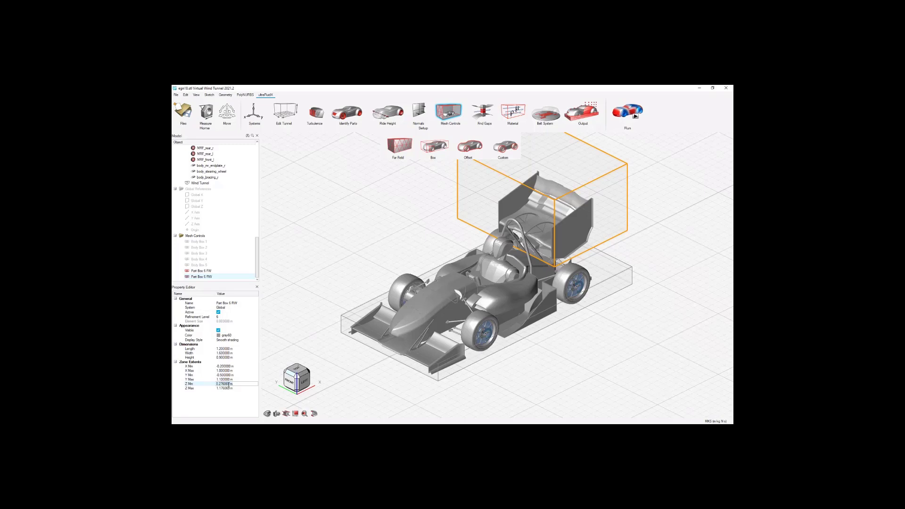
type("0.27")
key("Tab")
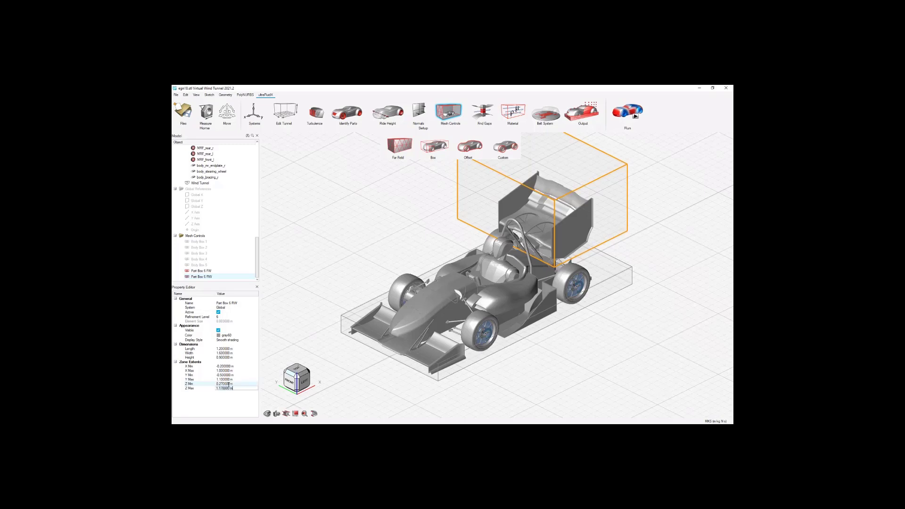
Set the rear wing refinement box's width to 1 m and its Y Min to -0.5 m.
left_click(225, 353)
type("1")
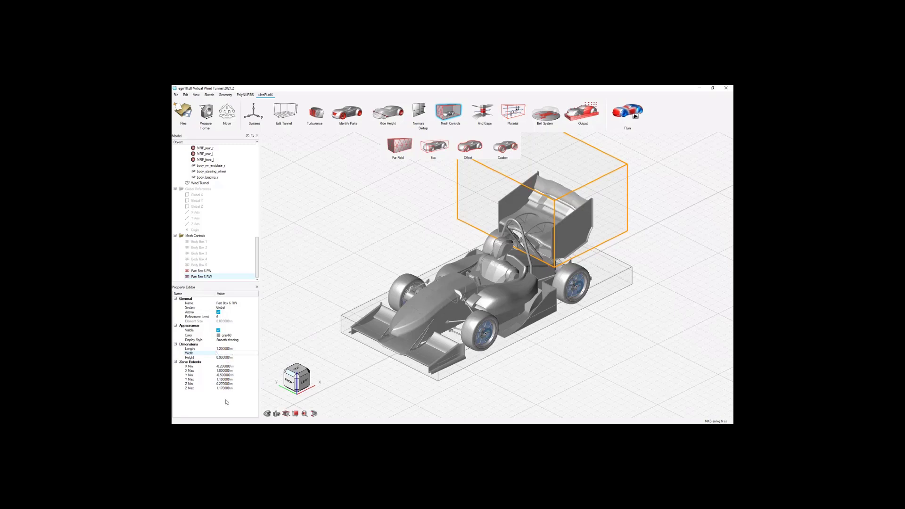
key("Return")
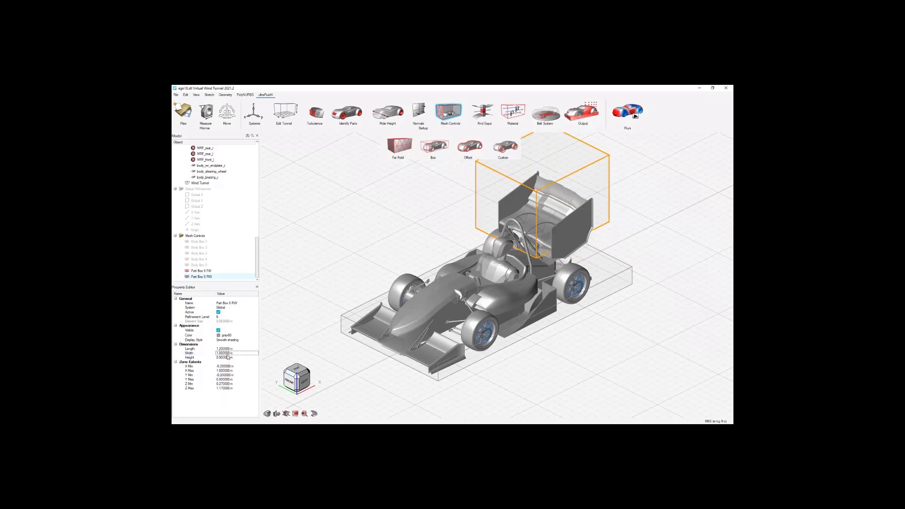
left_click(227, 375)
key("BackSpace")
type("-0.5")
key("Tab")
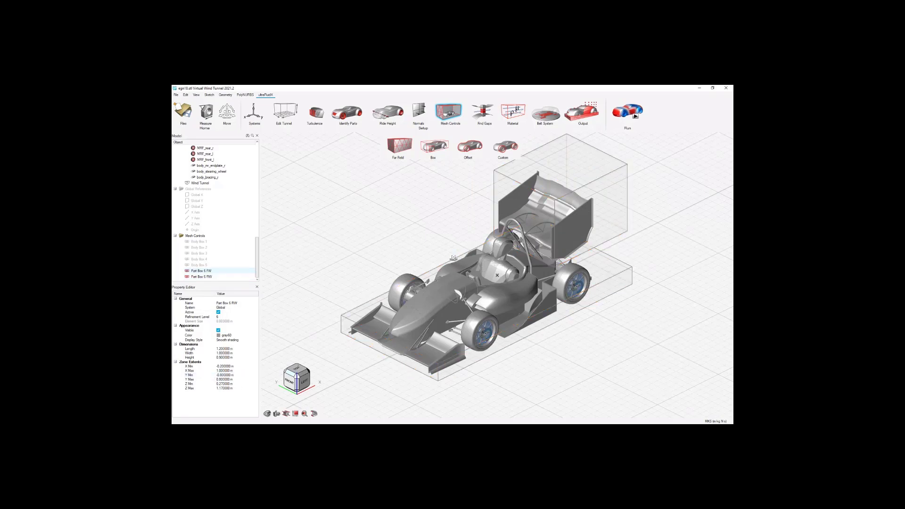
left_click(454, 258)
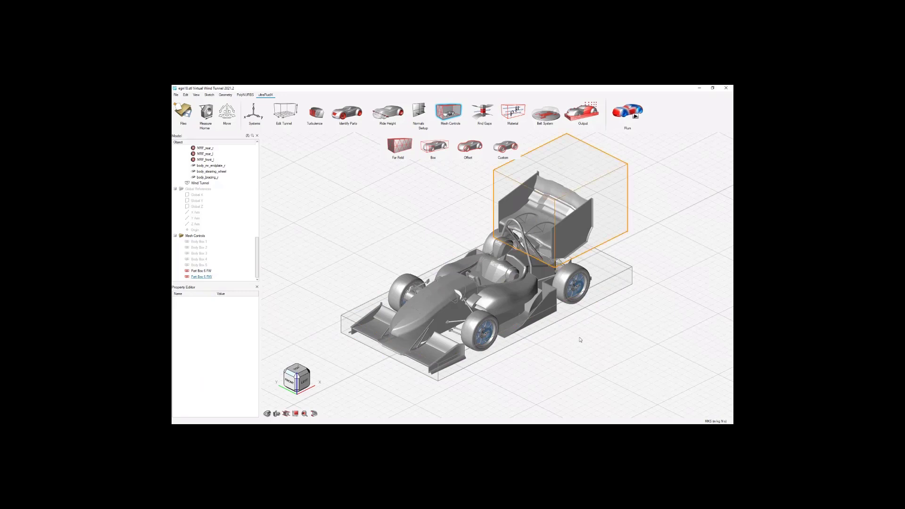
Review both wing refinement boxes around the car and hide Part Box 6 FW and Part Box 6 RW.
right_click_drag(590, 345, 549, 385)
mouse_move(529, 361)
middle_mouse_down()
mouse_move(521, 360)
mouse_move(586, 344)
mouse_move(638, 318)
mouse_move(527, 369)
mouse_move(537, 370)
middle_mouse_up()
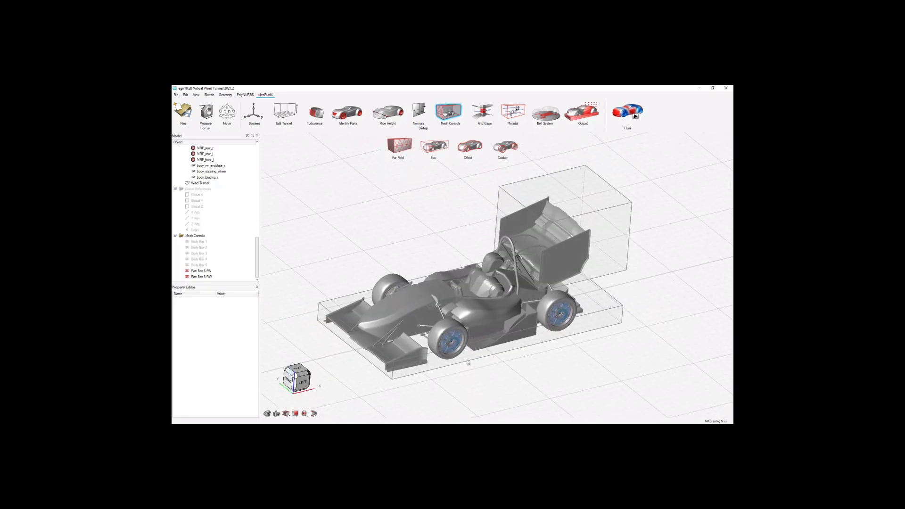
scroll(468, 361, "down", 3)
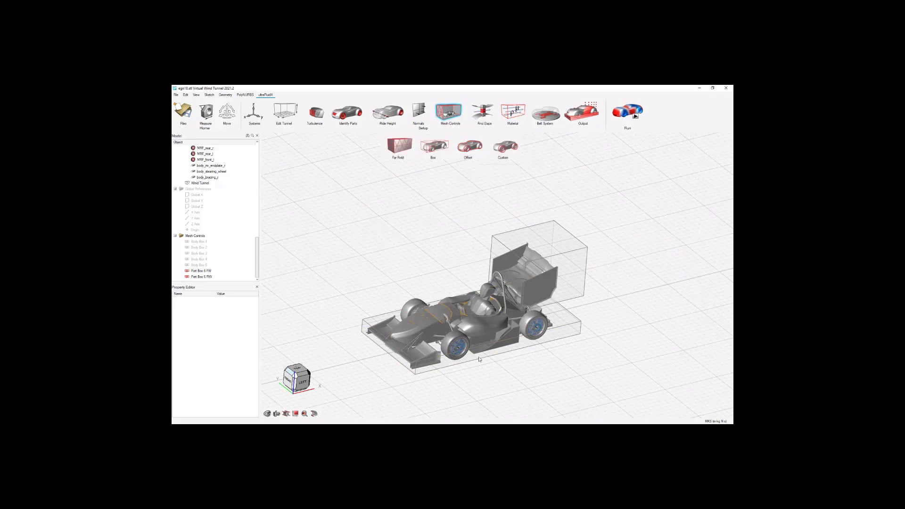
scroll(485, 357, "up", 1)
scroll(484, 356, "up", 1)
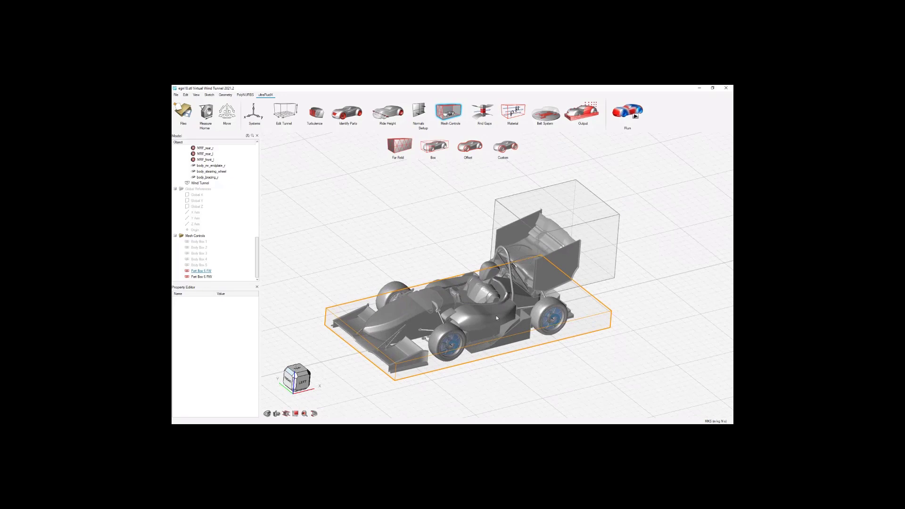
left_click(212, 272)
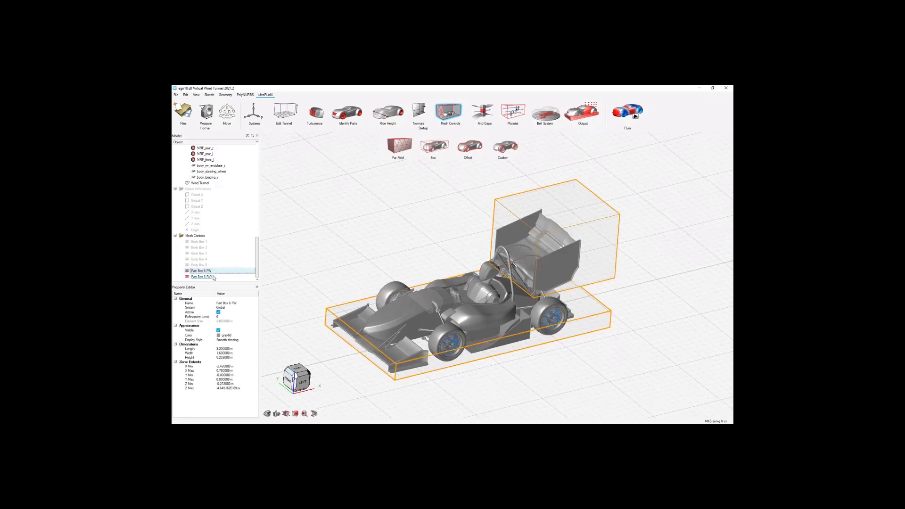
left_click(213, 277, "ctrl")
right_click(213, 277)
left_click(233, 296)
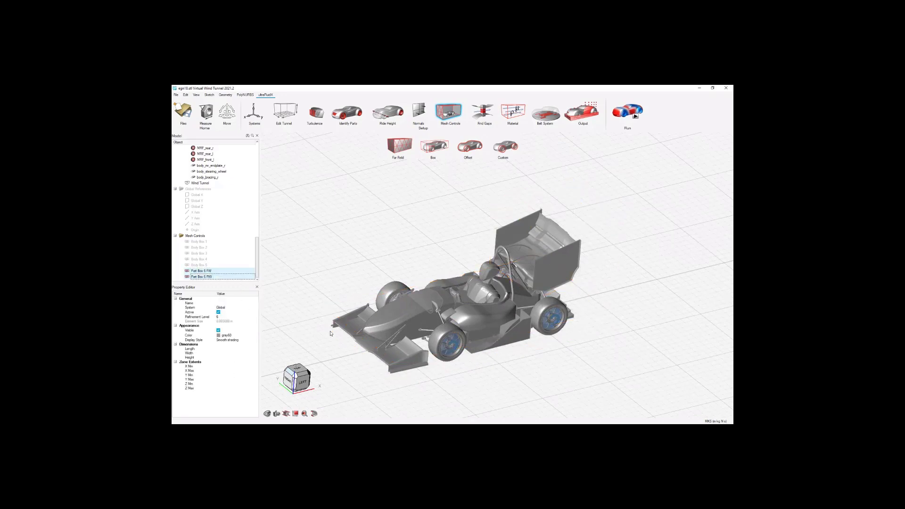
scroll(342, 361, "up", 3)
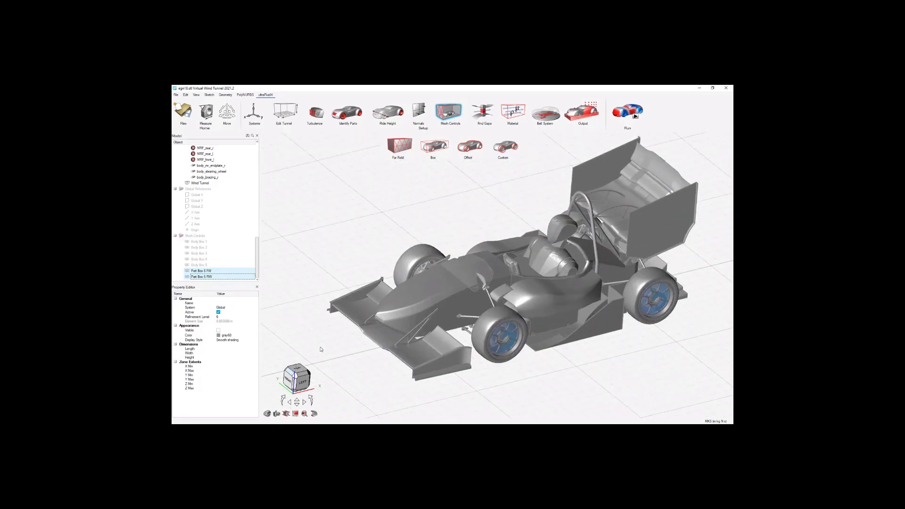
Create a part offset refinement zone around the front wing's main element.
left_click(478, 176)
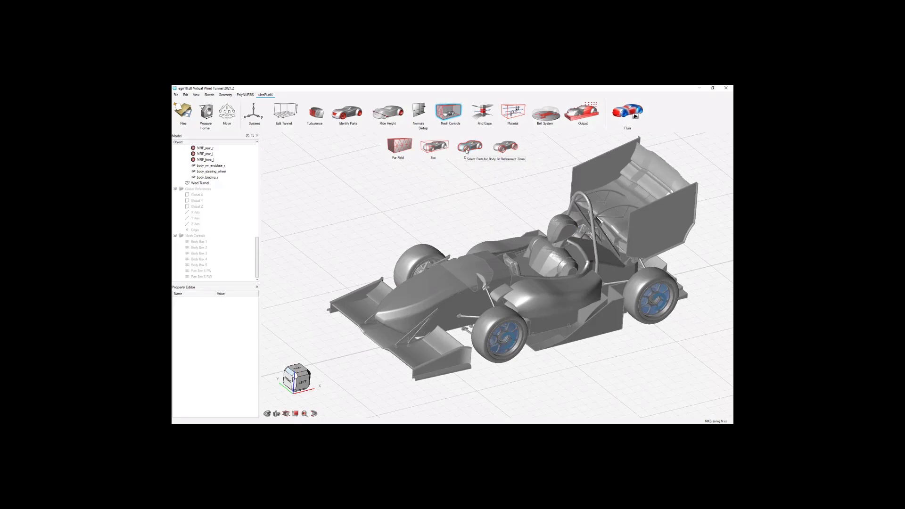
left_click(467, 150)
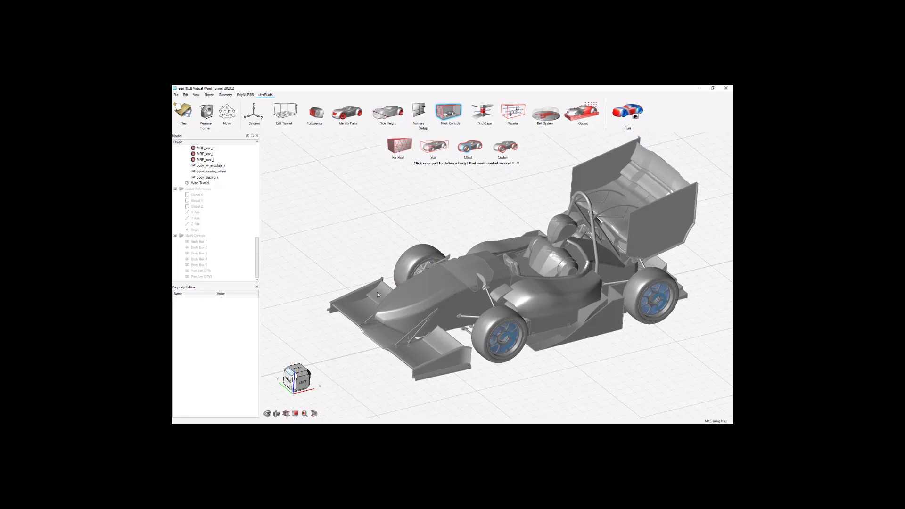
left_click(355, 311)
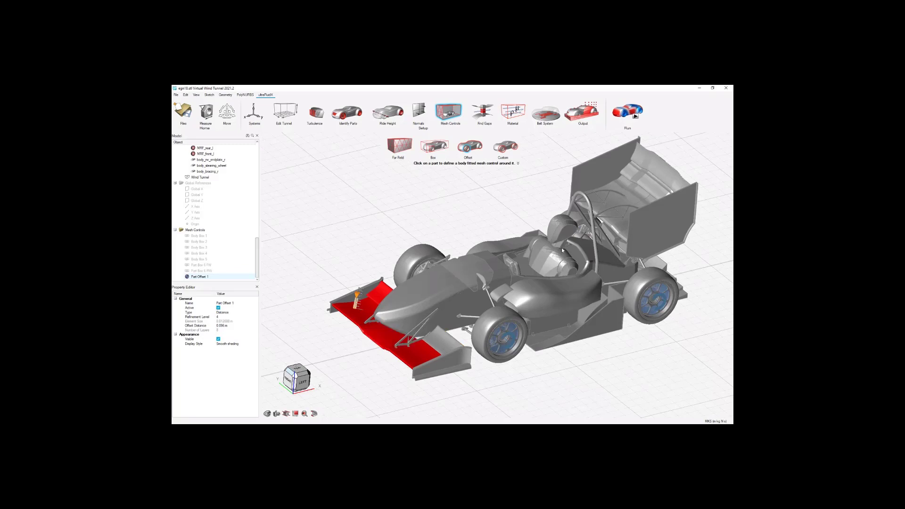
left_click(443, 340)
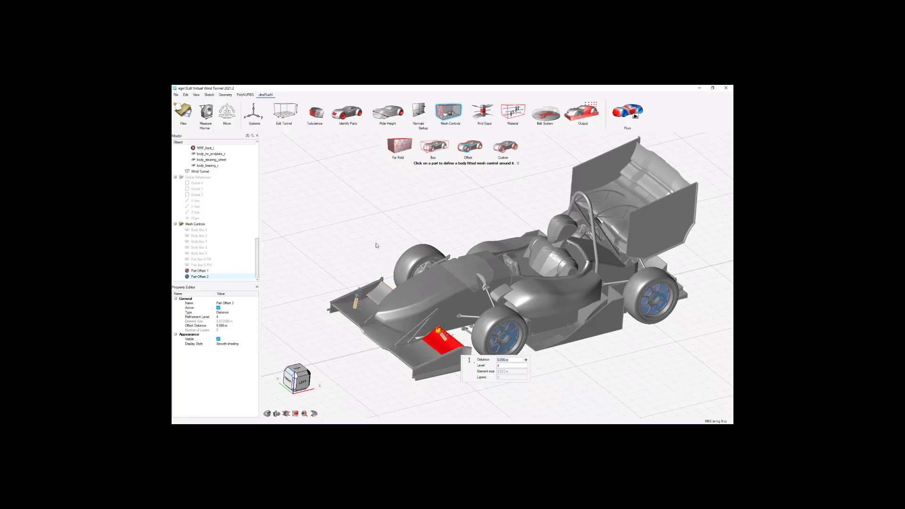
key("Escape")
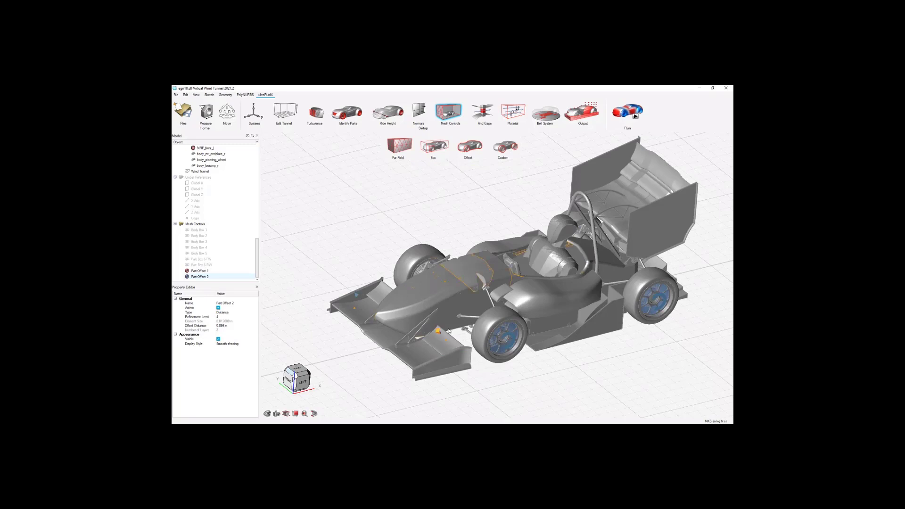
left_click(206, 277)
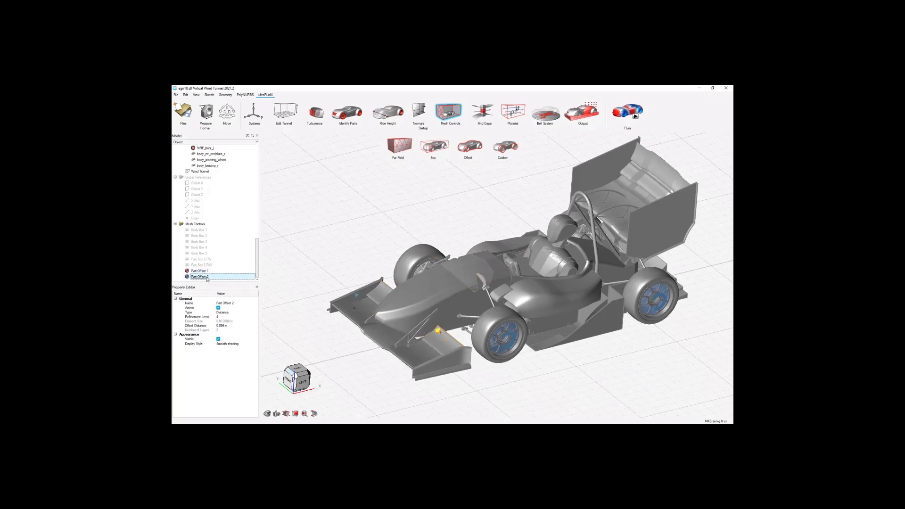
left_click(210, 279)
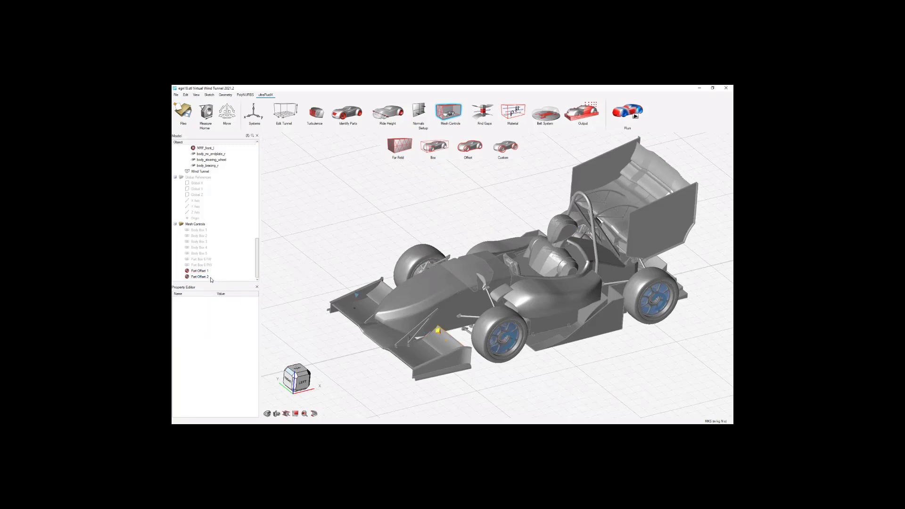
right_click(211, 279)
left_click(233, 347)
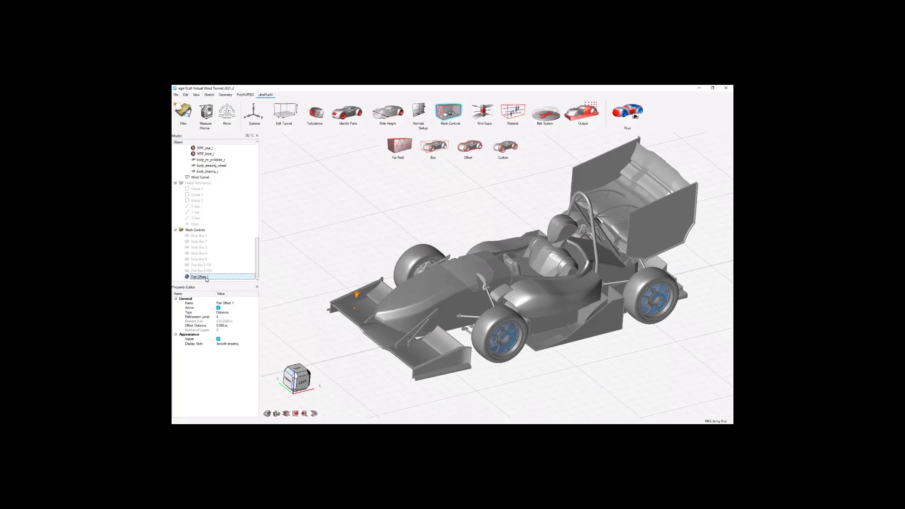
Add the front wing's remaining flap and all the rear wing elements to the front wing's part offset zone.
left_click(357, 295)
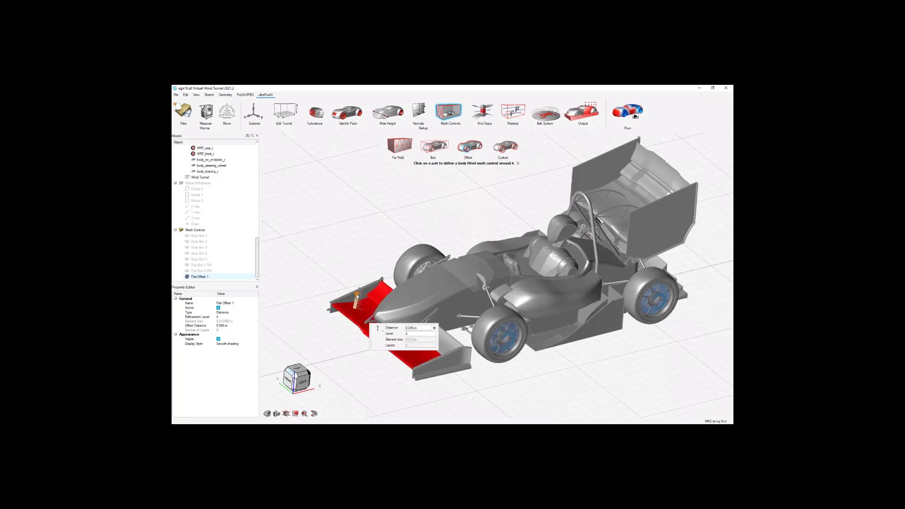
left_click_drag(371, 333, 353, 365)
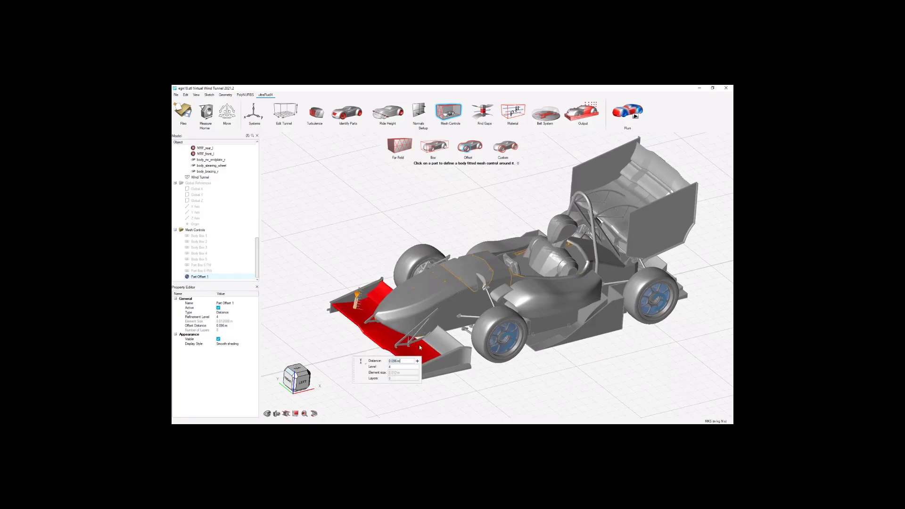
left_click(444, 342)
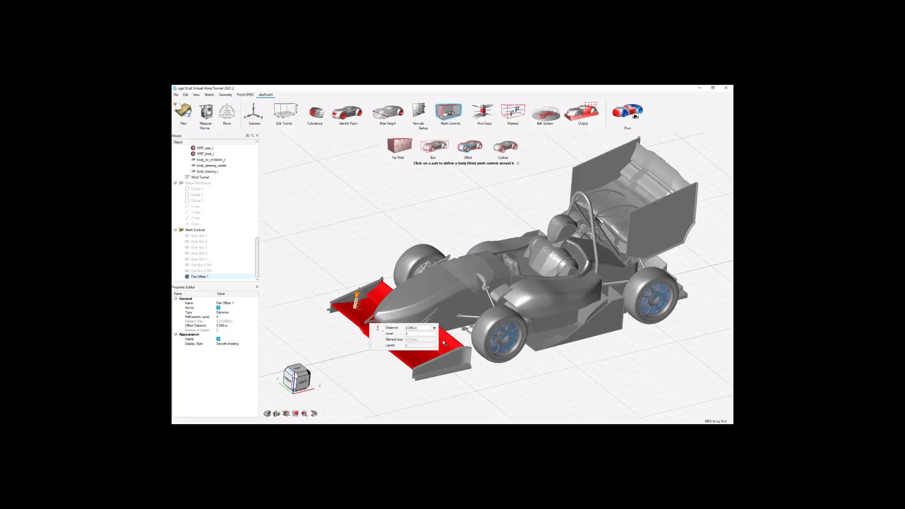
left_click(637, 193)
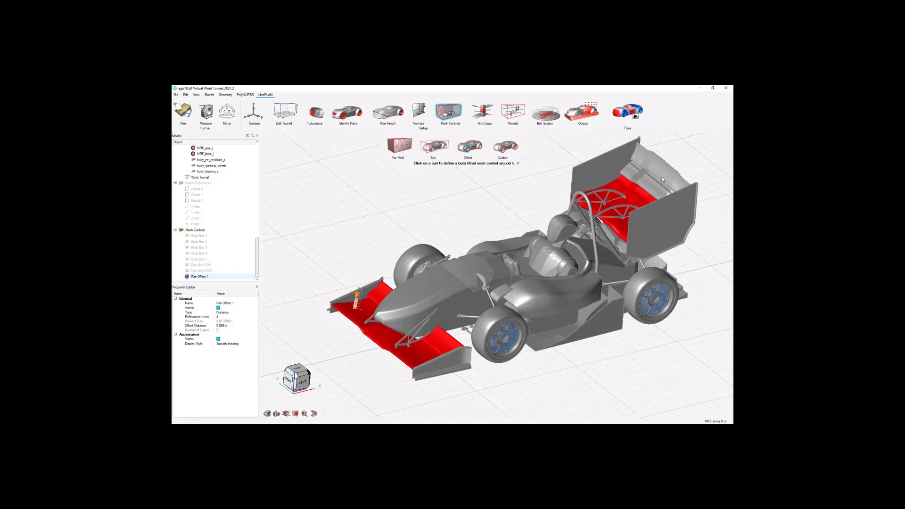
left_click(660, 179)
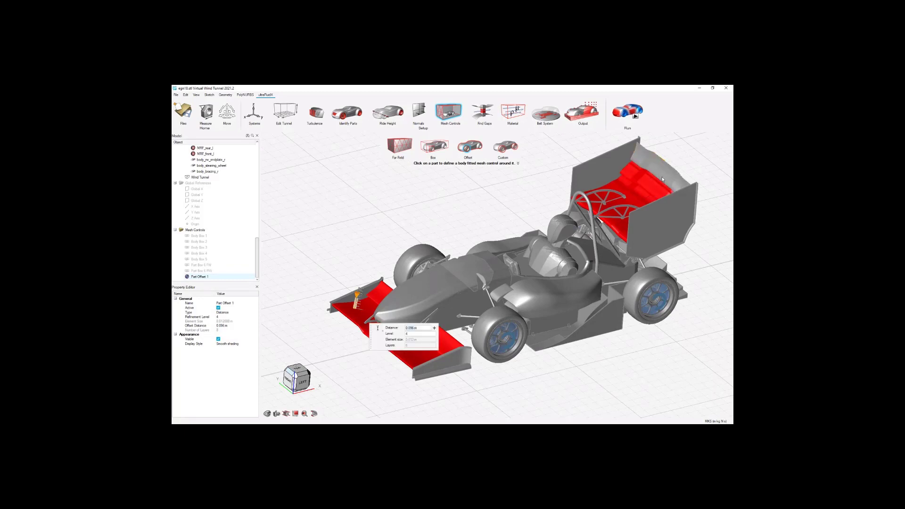
left_click(662, 180)
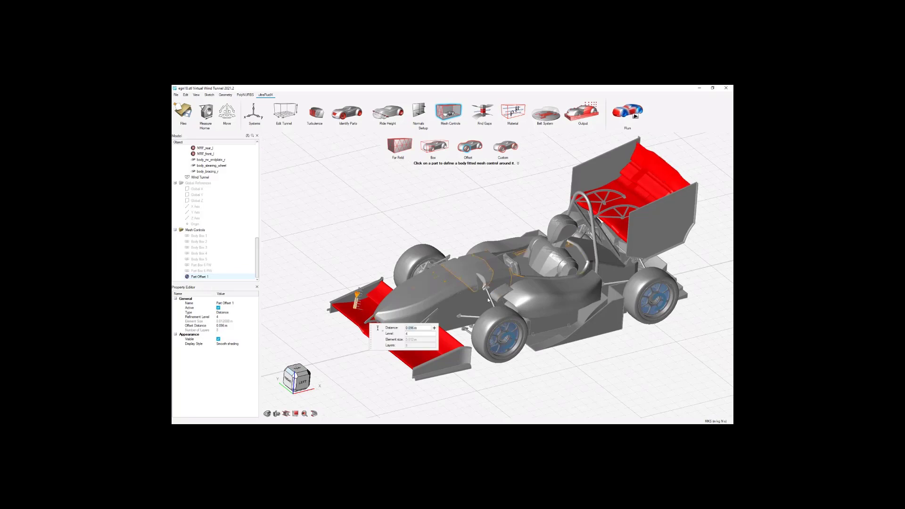
Add the two small winglets on either side of the cockpit to the same part offset zone.
middle_click_drag(486, 295, 496, 272)
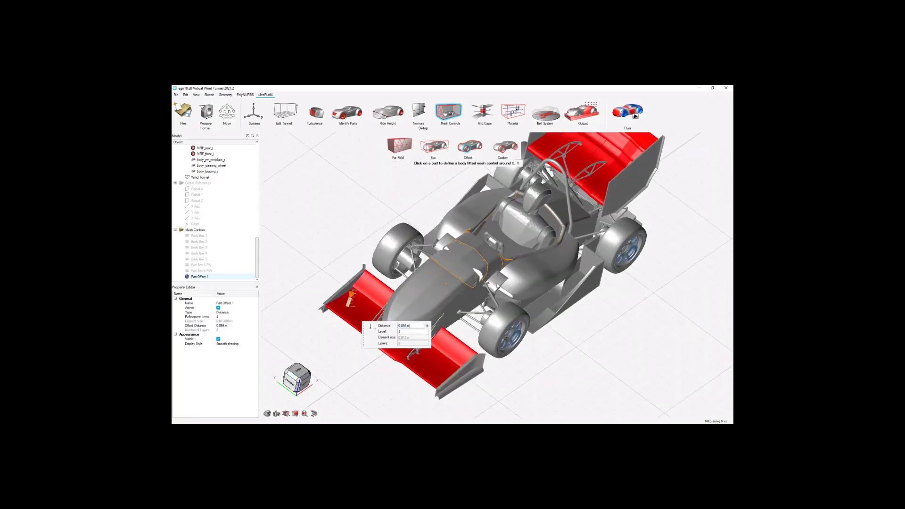
scroll(497, 285, "up", 3)
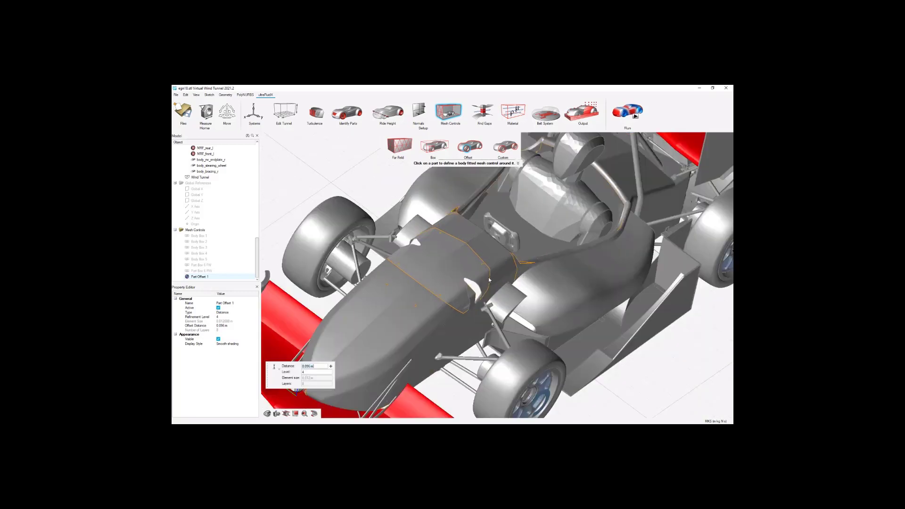
left_click(507, 296)
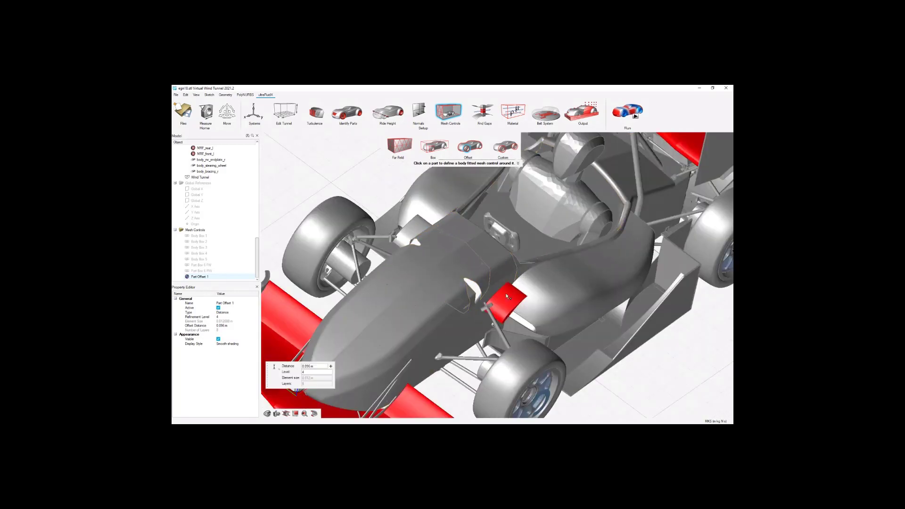
left_click(416, 229)
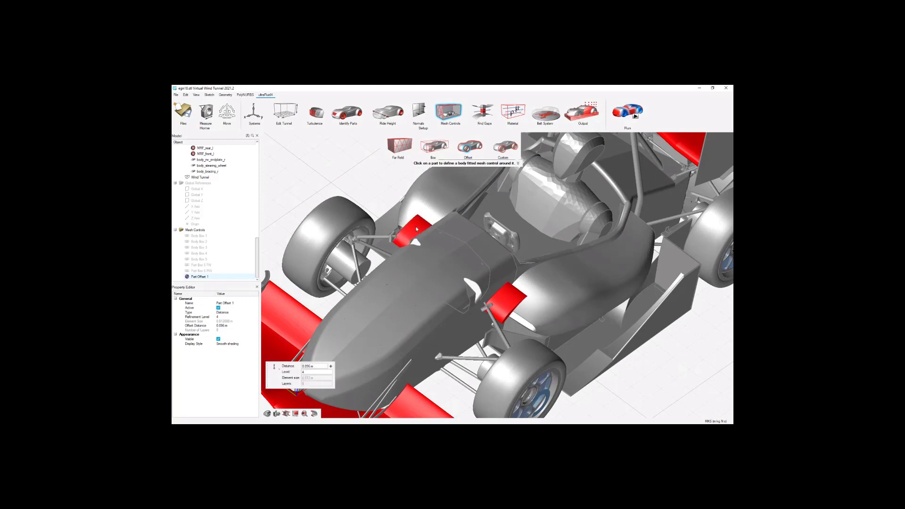
right_click(362, 193)
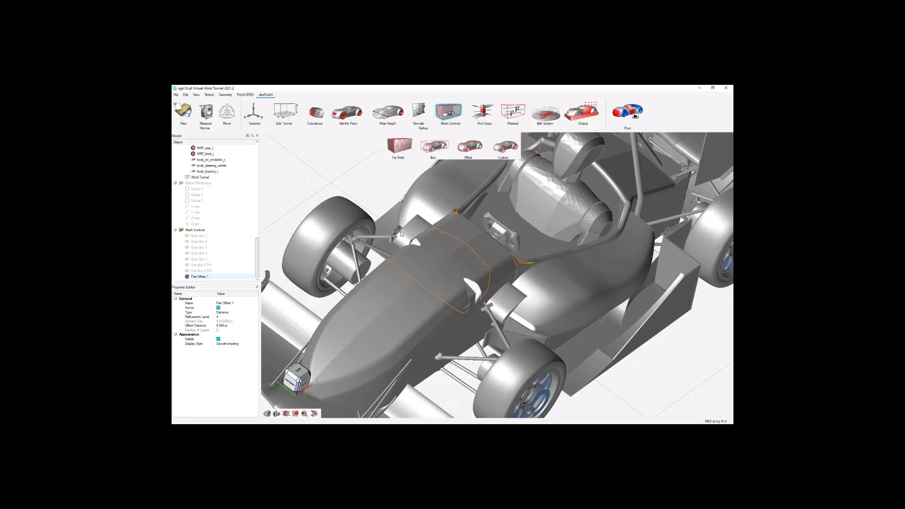
Rename the wing offset zone as Part Offset 7 and set its refinement level to 7.
scroll(513, 239, "up", 2)
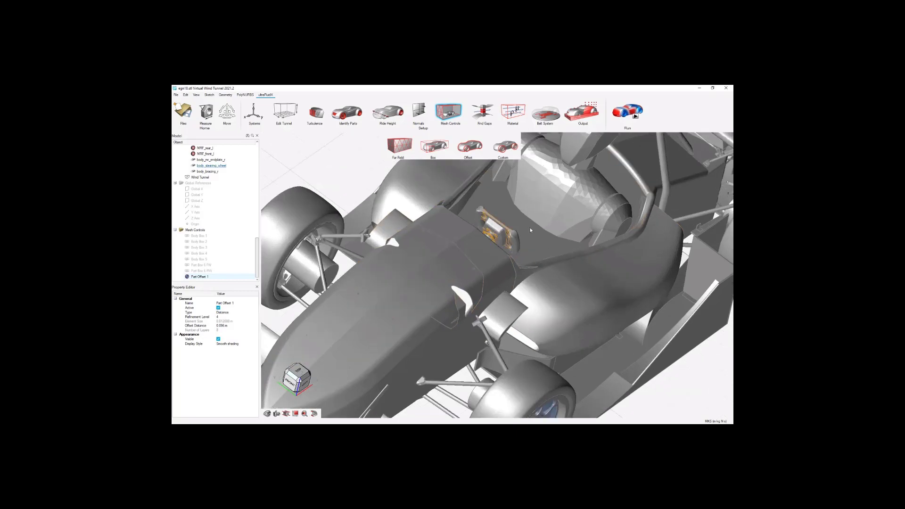
left_click(210, 277)
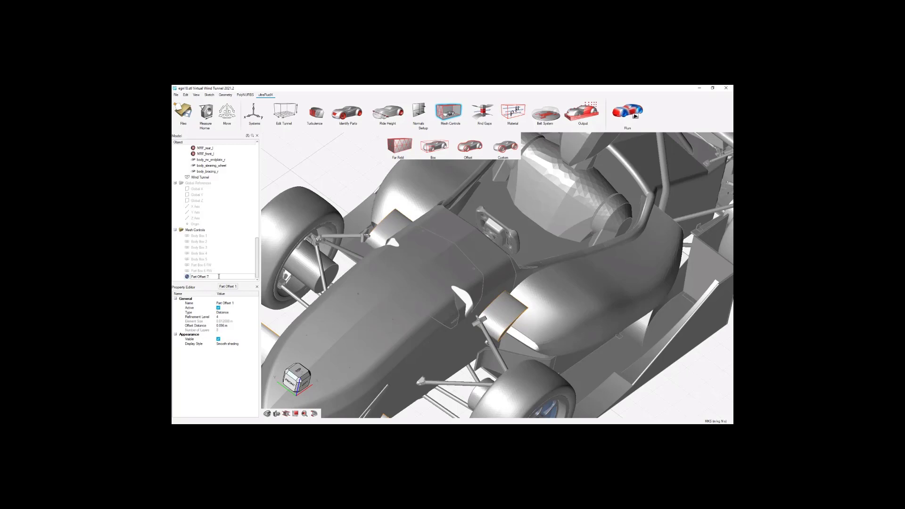
key("Return")
left_click(225, 317)
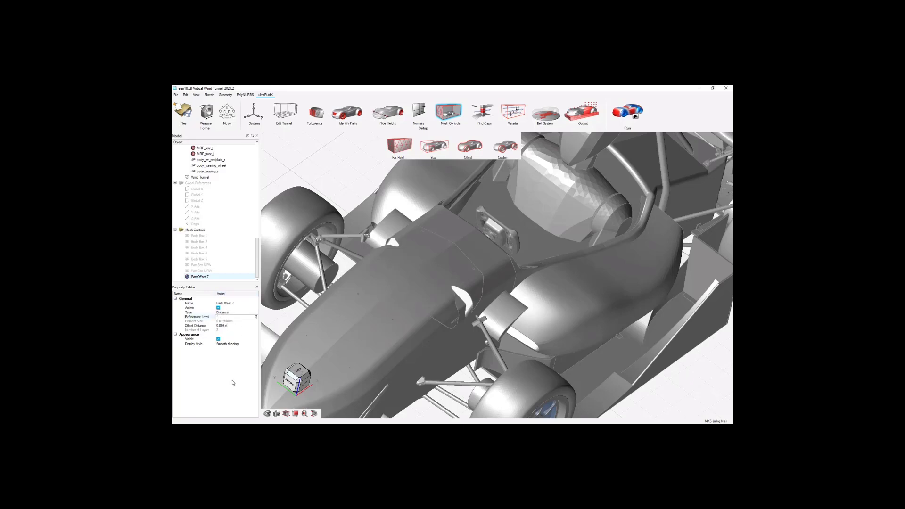
type("7")
key("Return")
Try to change the offset distance of Part Offset 7.
middle_click_drag(555, 243, 523, 226)
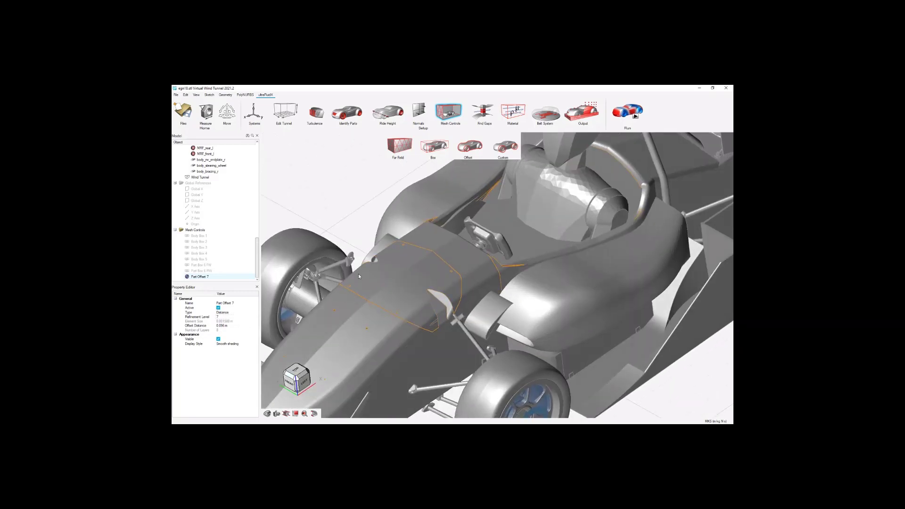
left_click(225, 326)
key("Return")
left_click(366, 214)
scroll(366, 213, "down", 1)
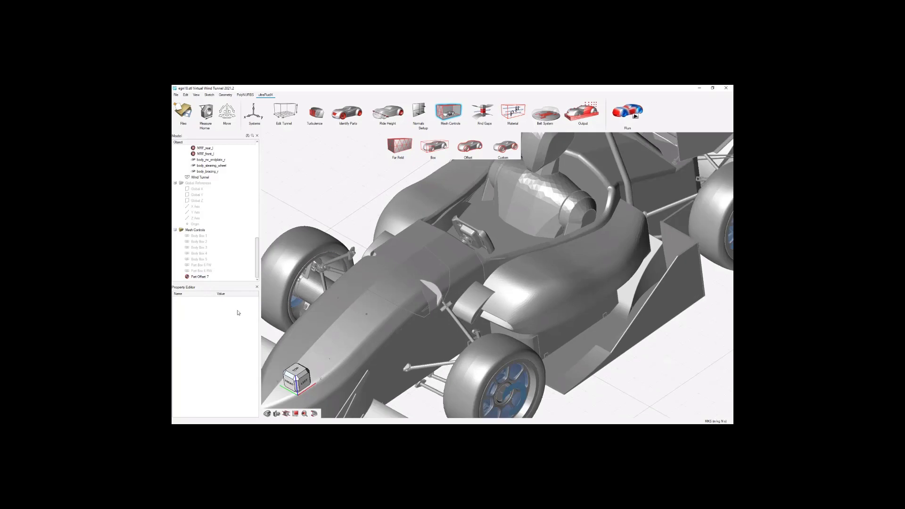
Reduce the offset distance of Part Offset 7.
left_click(211, 278)
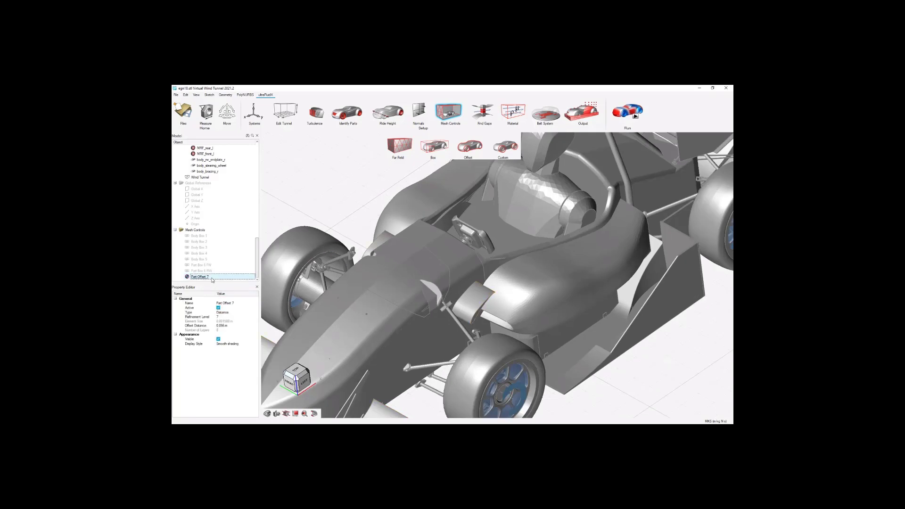
left_click(230, 326)
key("Left")
key("Left")
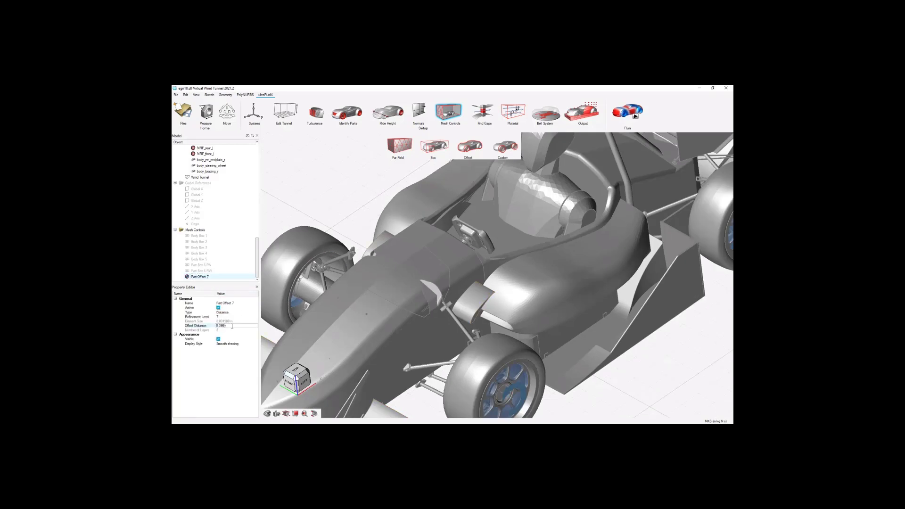
key("Return")
left_click(223, 327)
key("Left")
key("Left")
key("Left")
key("BackSpace")
key("BackSpace")
key("Return")
Enter refinement level 7 for Part Offset 7 again.
left_click(224, 317)
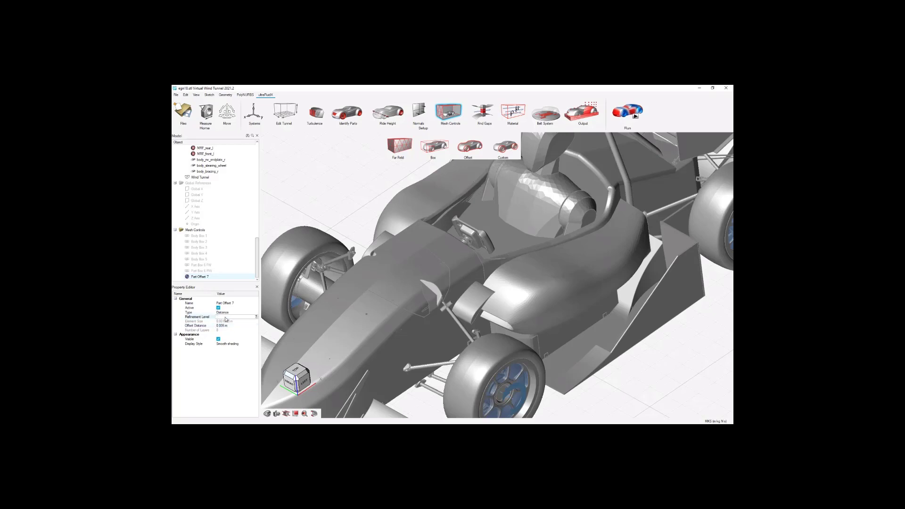
type("7")
key("Tab")
left_click(218, 371)
scroll(533, 238, "down", 3)
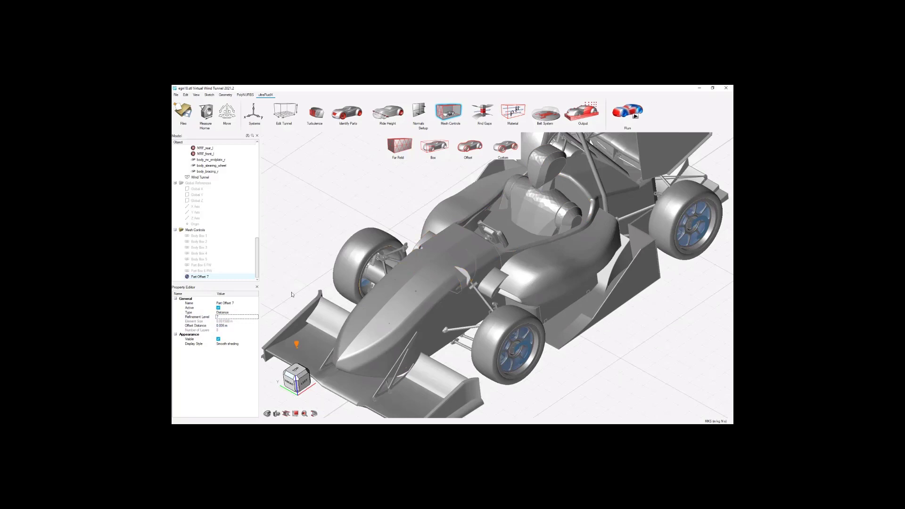
Review the parts and the distance, level and layer settings of Part Offset 7.
double_click(296, 345)
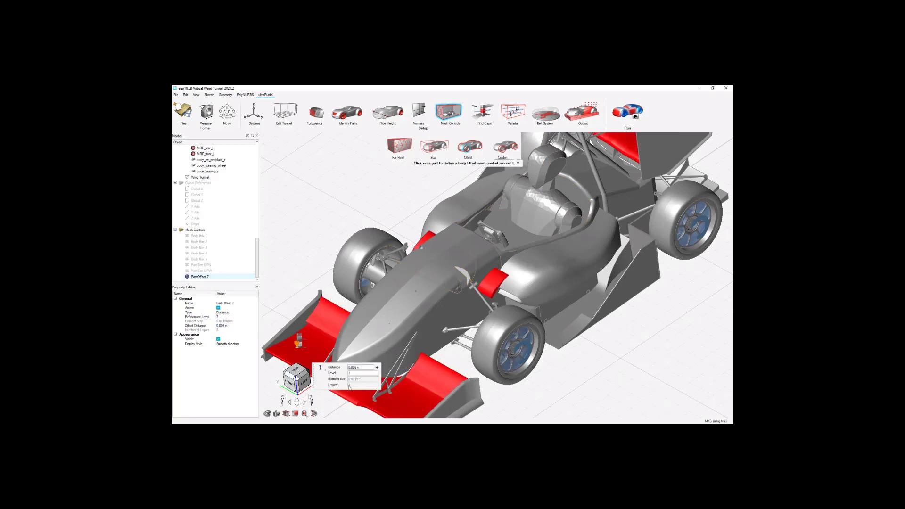
left_click(209, 277)
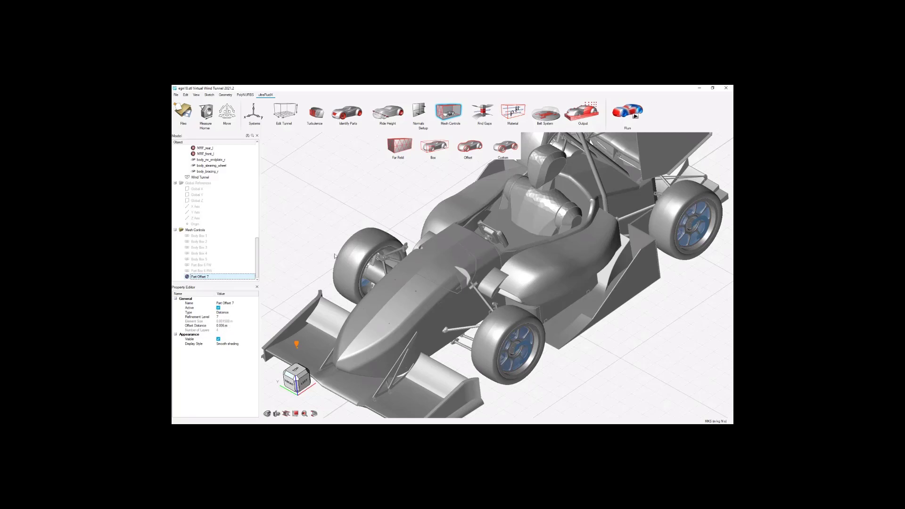
left_click(507, 251)
scroll(507, 250, "down", 3)
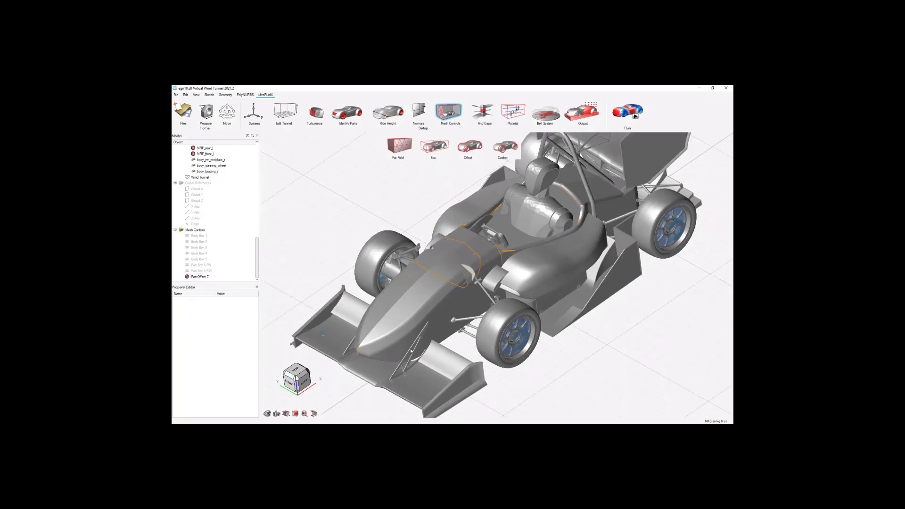
left_click(231, 278)
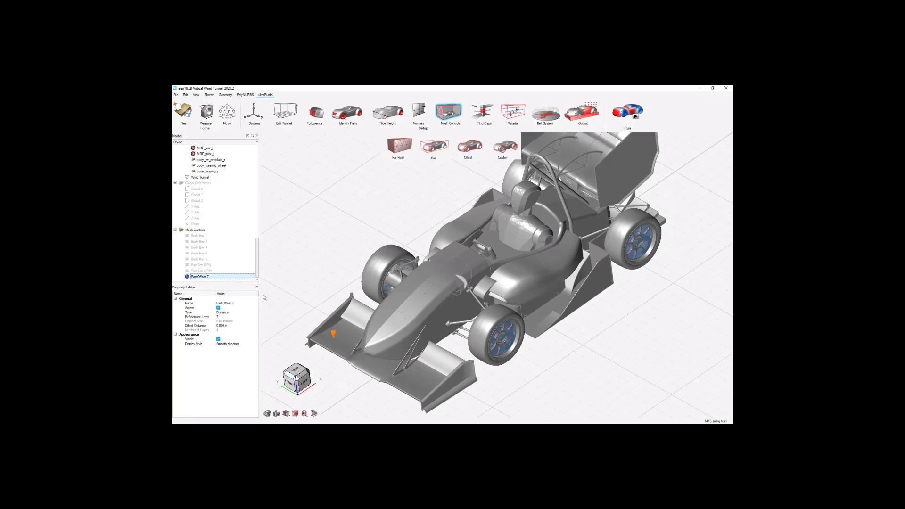
left_click(468, 150)
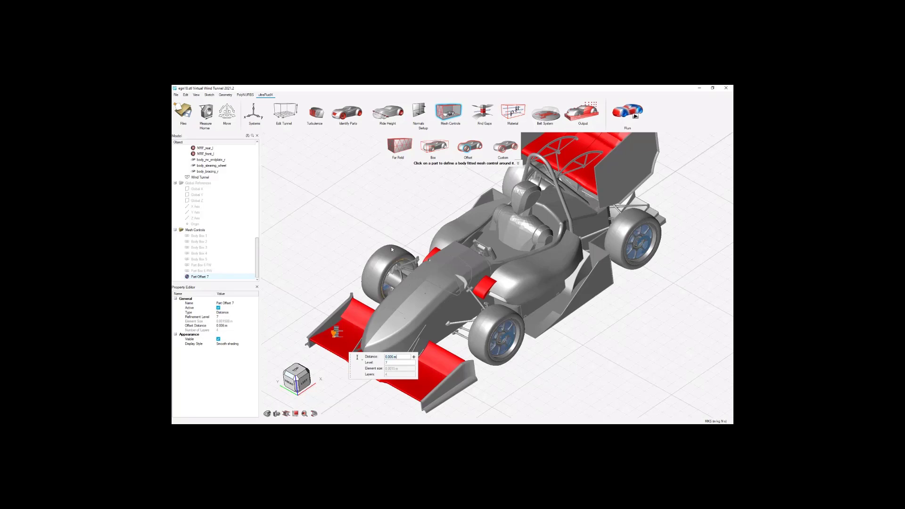
key("Escape")
Create a new part offset mesh control around the four wheels and add both sidepods to it.
left_click(465, 150)
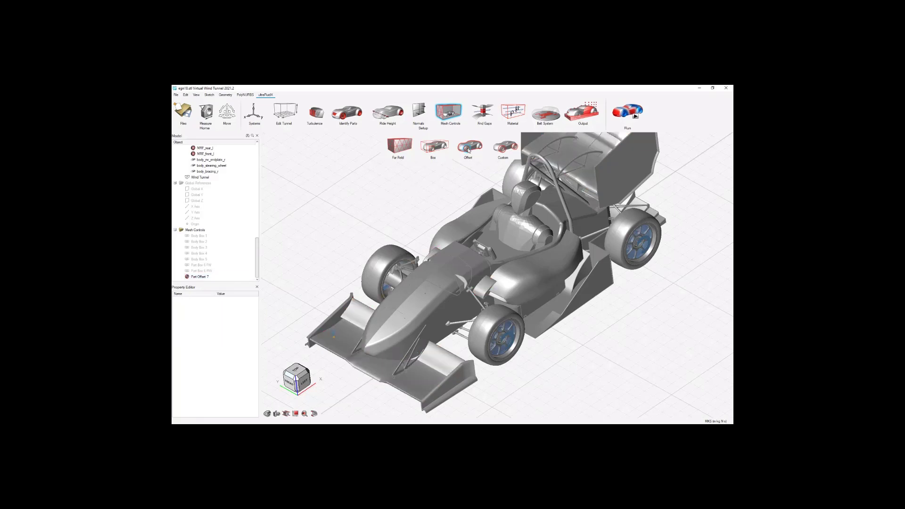
left_click(394, 249)
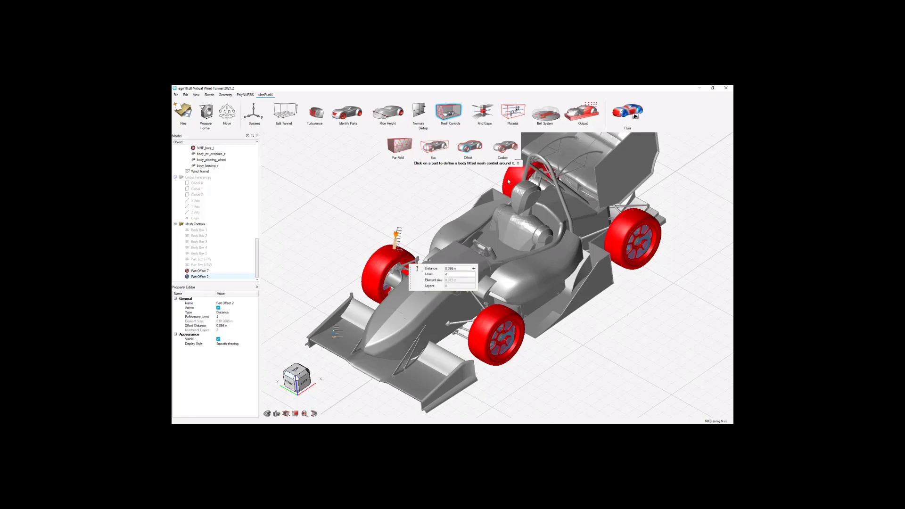
left_click(538, 280)
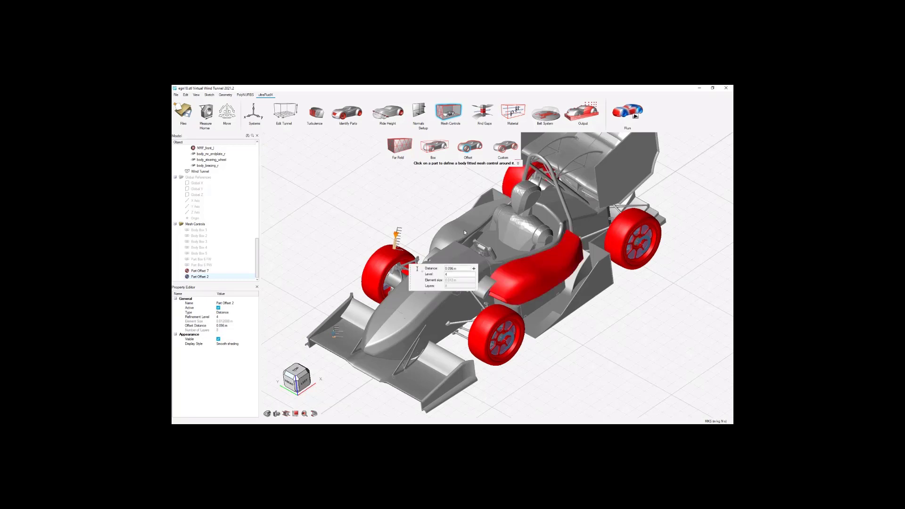
left_click(452, 230)
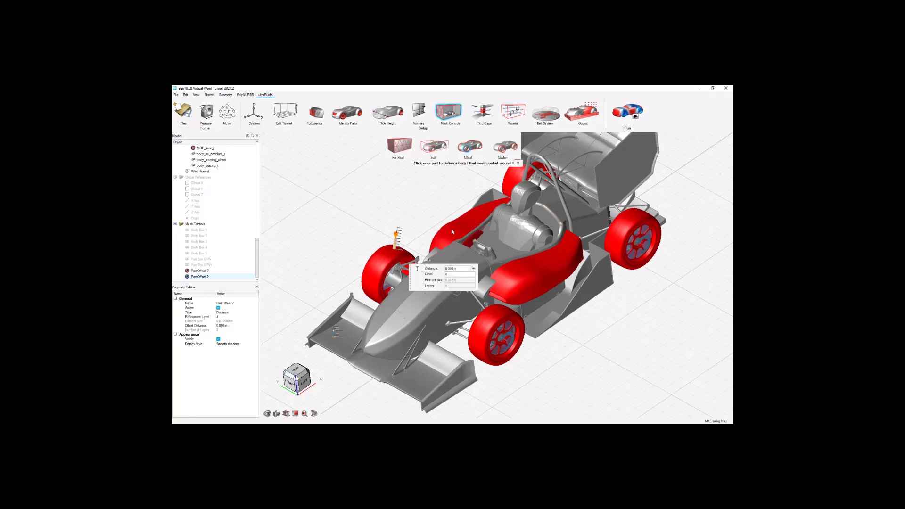
Add the left and right front suspension parts to the new part offset.
left_click(463, 337)
scroll(423, 243, "up", 4)
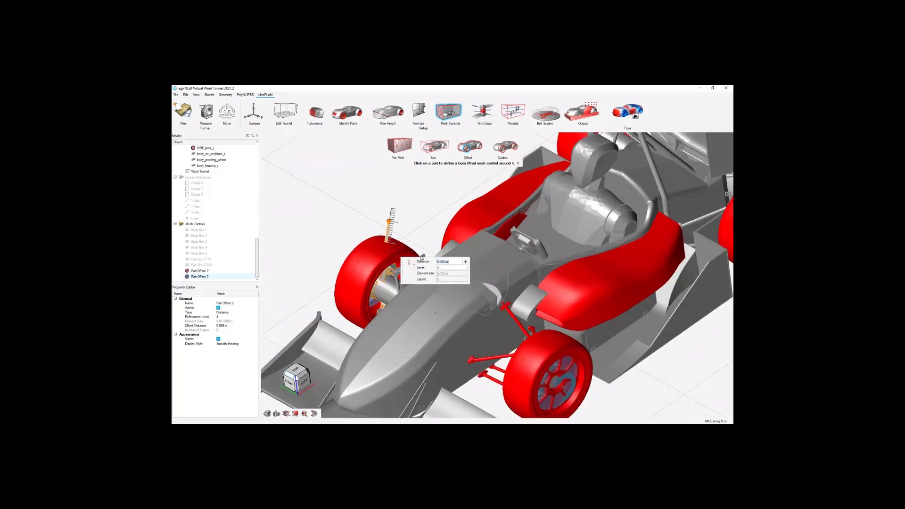
left_click(424, 256, "ctrl")
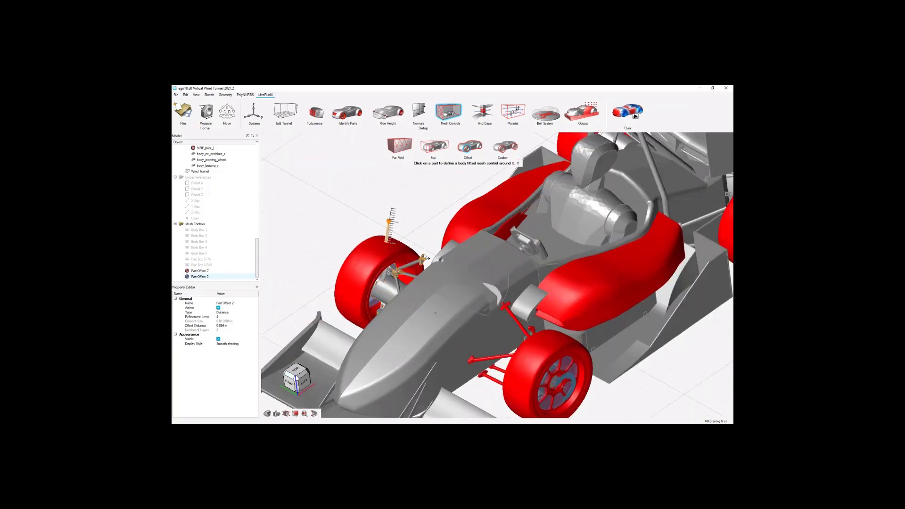
left_click(424, 256, "ctrl")
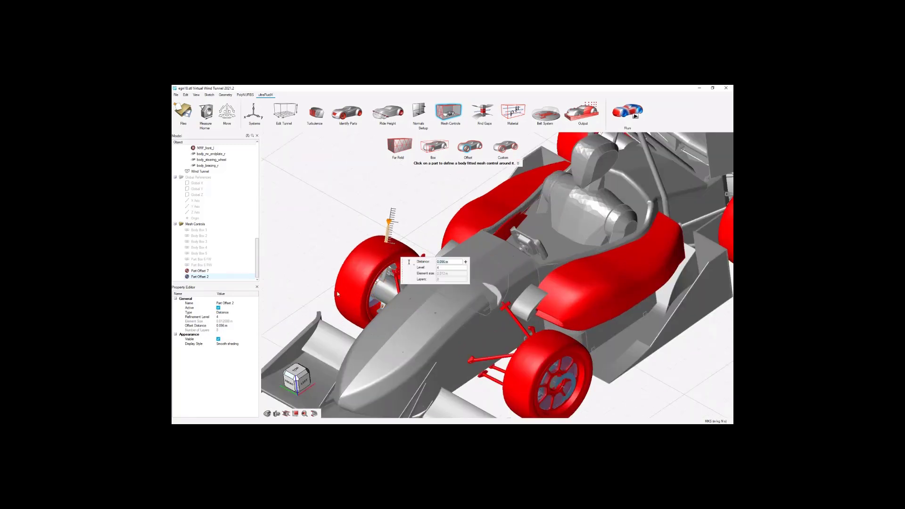
Add the left rear suspension to the new part offset.
scroll(337, 294, "down", 3)
scroll(625, 234, "up", 4)
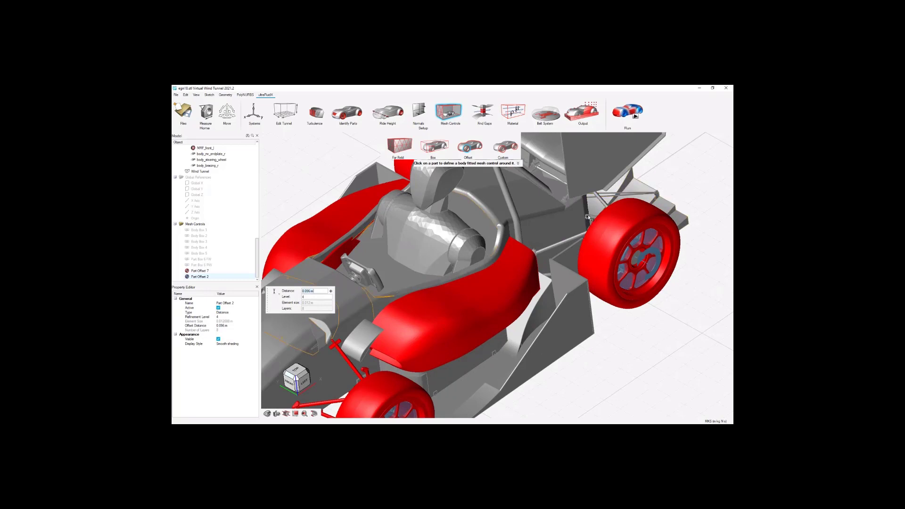
scroll(589, 216, "up", 3)
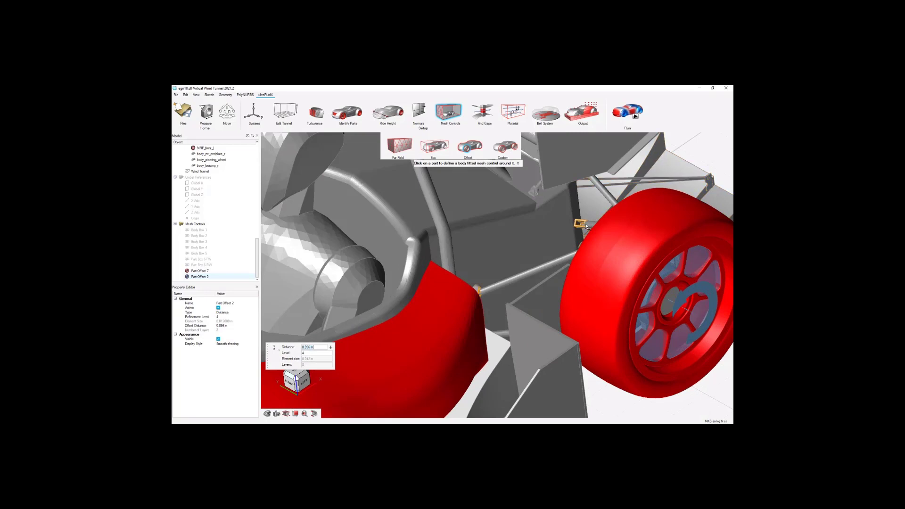
left_click(585, 226)
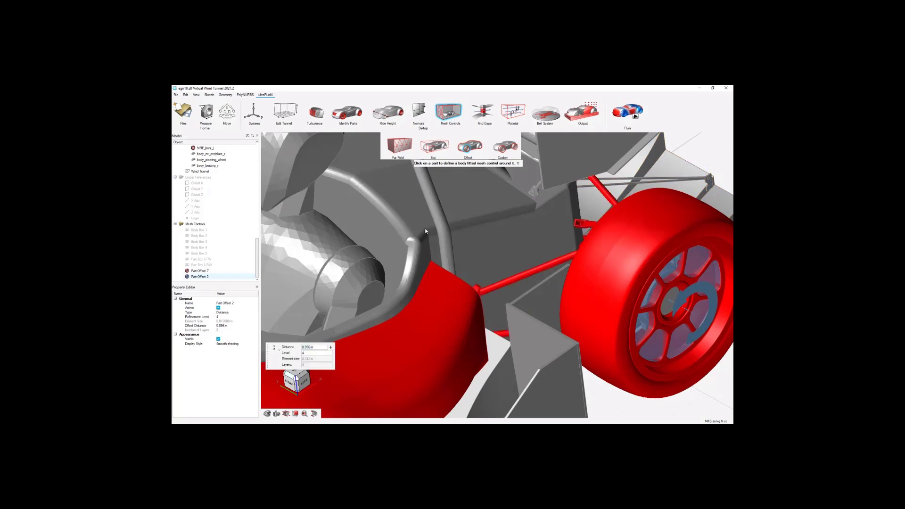
Add the right rear suspension to the part offset, leaving the main body out of the selection.
scroll(434, 227, "down", 5)
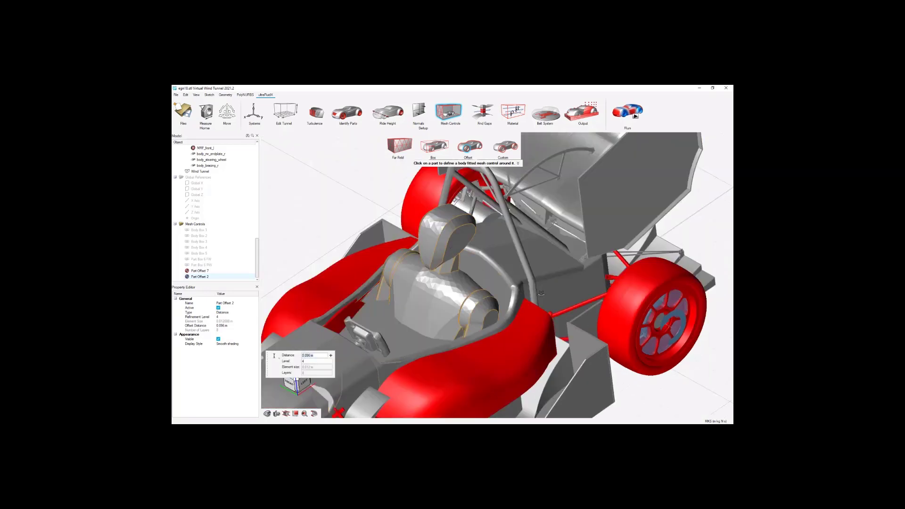
middle_click_drag(541, 293, 639, 366)
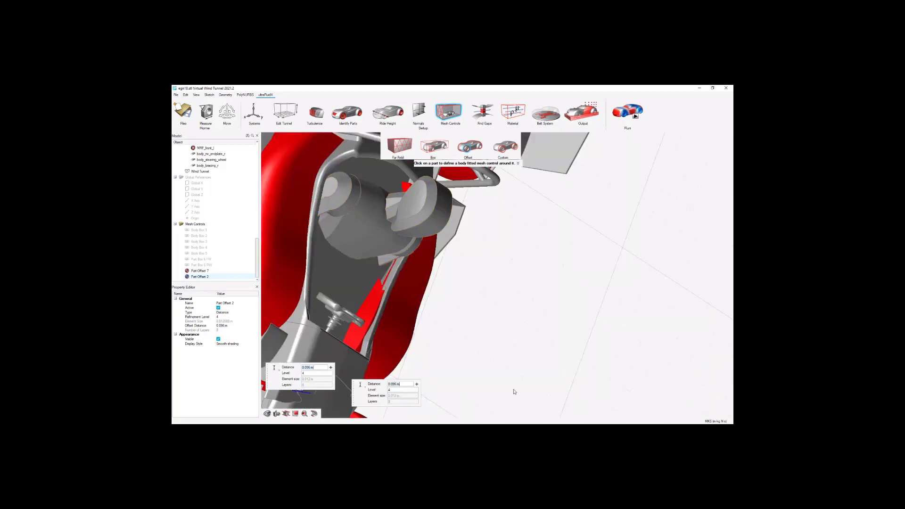
scroll(514, 391, "down", 4)
scroll(412, 224, "up", 5)
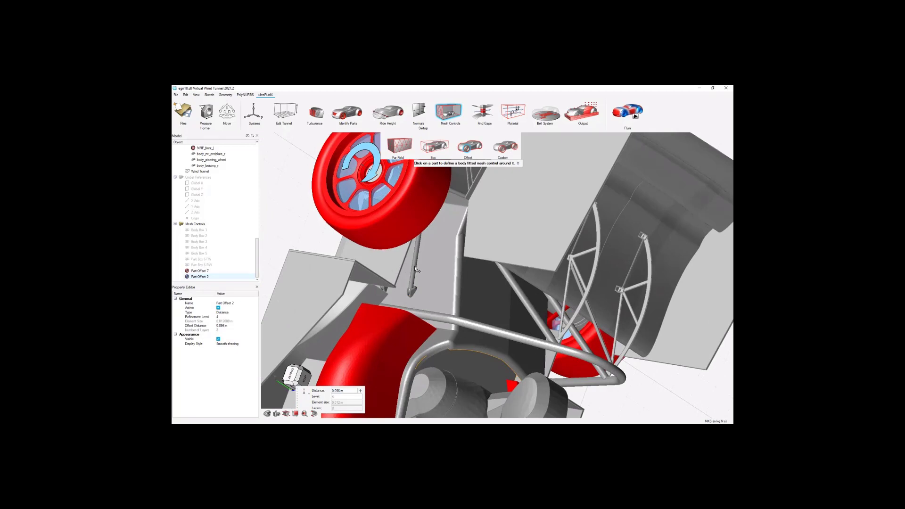
left_click(415, 266)
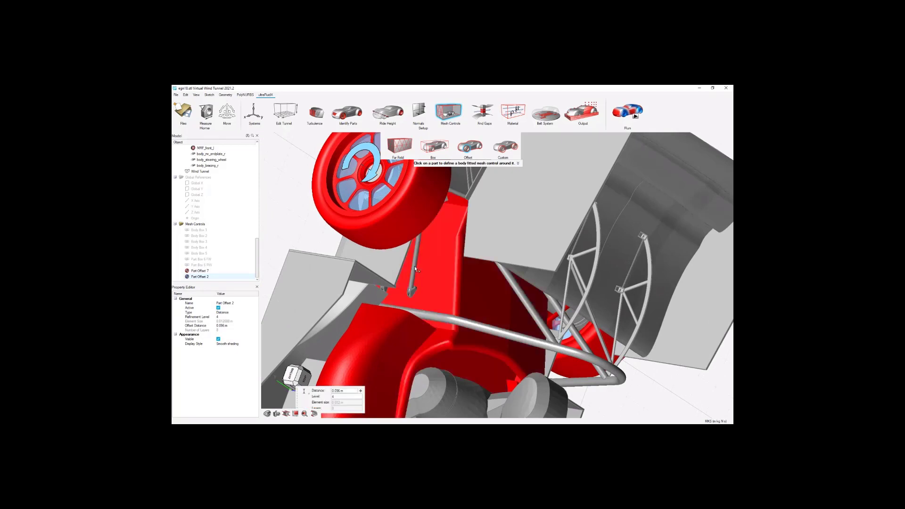
left_click(465, 288)
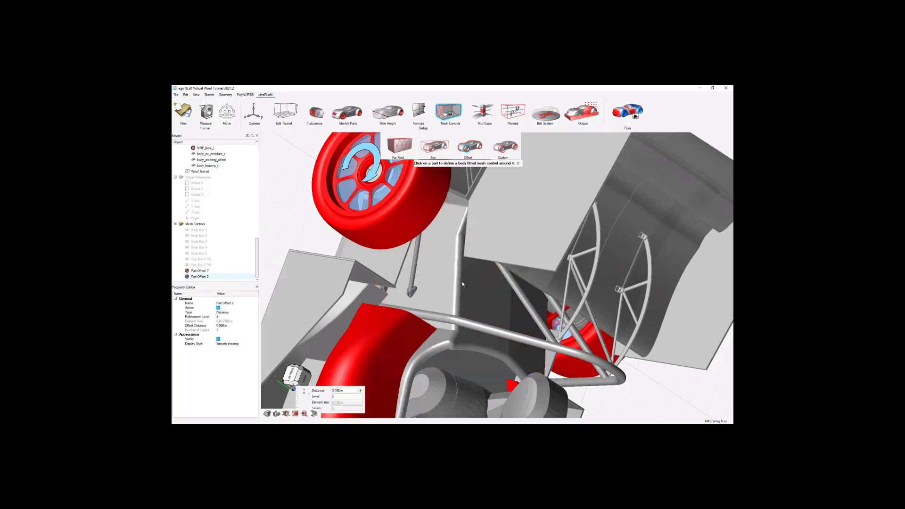
left_click(411, 294)
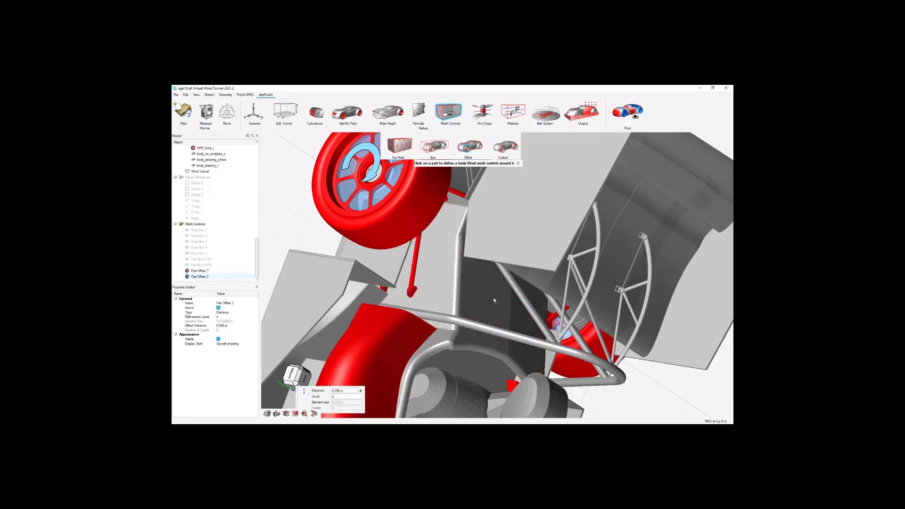
Set the new part offset to refinement level 6 with a distance of 0.012 m and finish the offset definition.
scroll(504, 256, "down", 2)
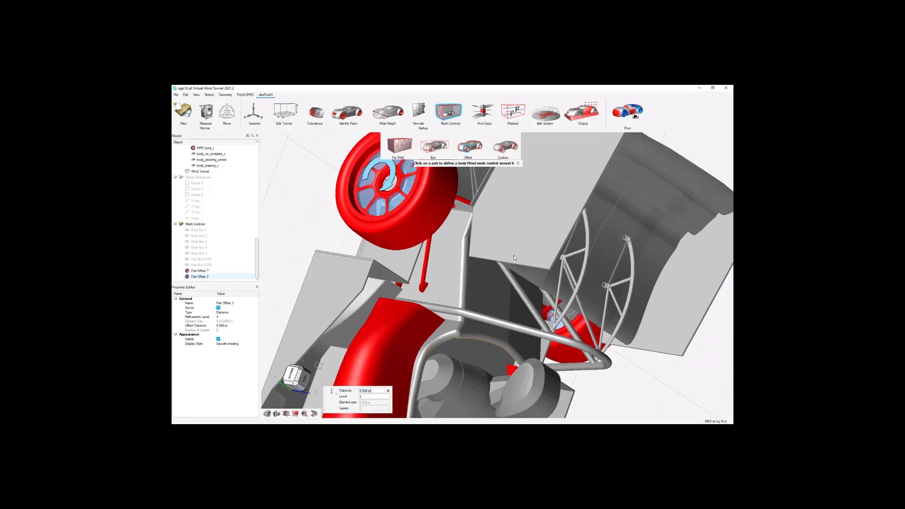
scroll(493, 282, "down", 1)
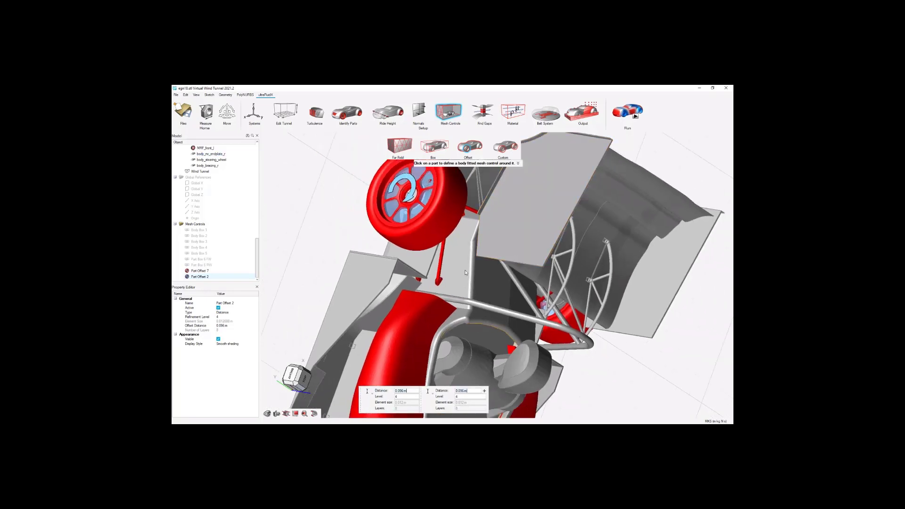
scroll(465, 272, "down", 3)
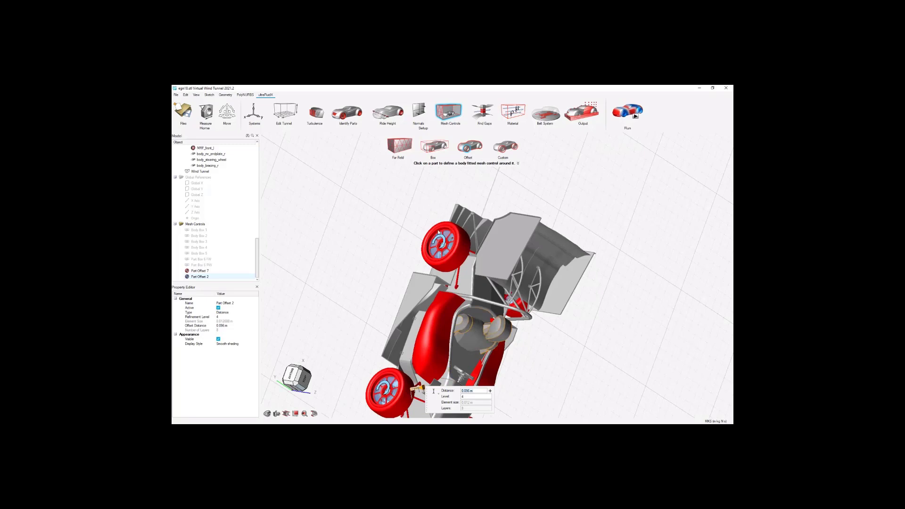
middle_click_drag(439, 233, 400, 343)
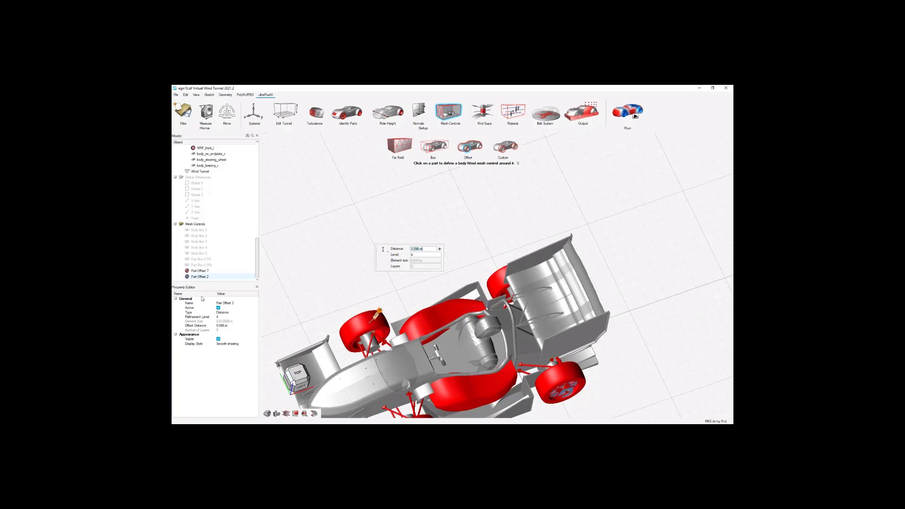
left_click(419, 255)
left_click(417, 251)
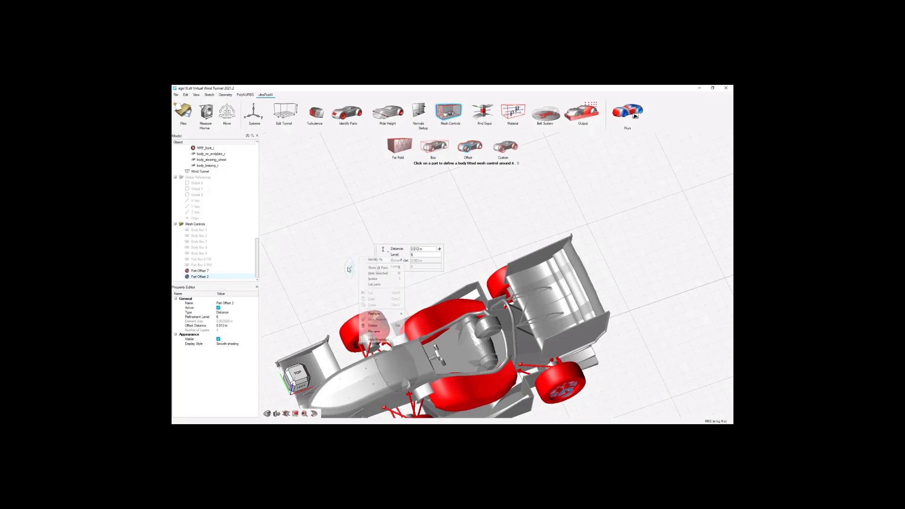
left_click(349, 269)
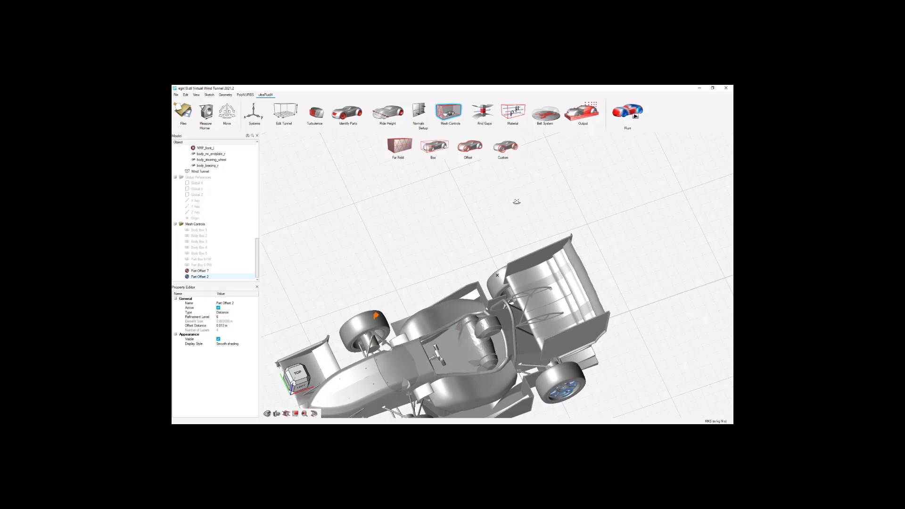
Examine the mesh refinement around the wing profile in the section cut screenshot, and close the image.
scroll(517, 202, "down", 3)
scroll(493, 339, "up", 2)
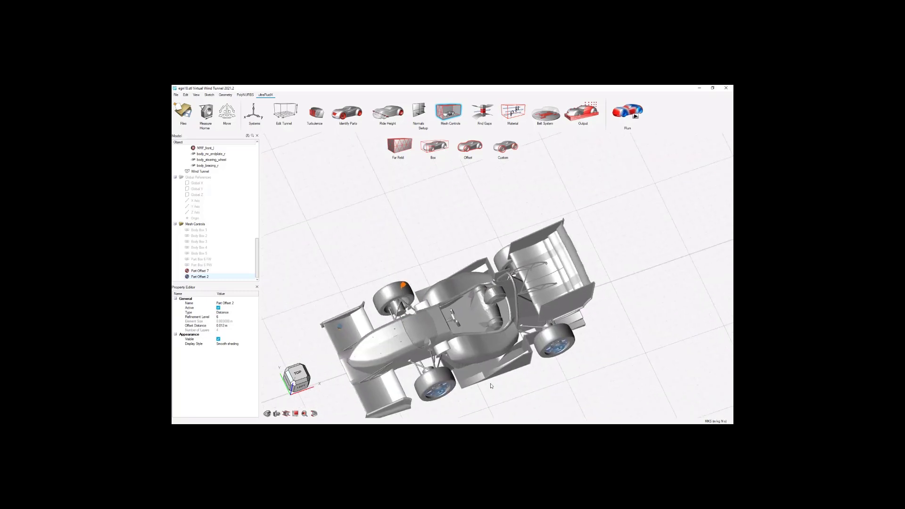
mouse_move(493, 323)
middle_mouse_down()
mouse_move(498, 345)
mouse_move(493, 331)
middle_mouse_up()
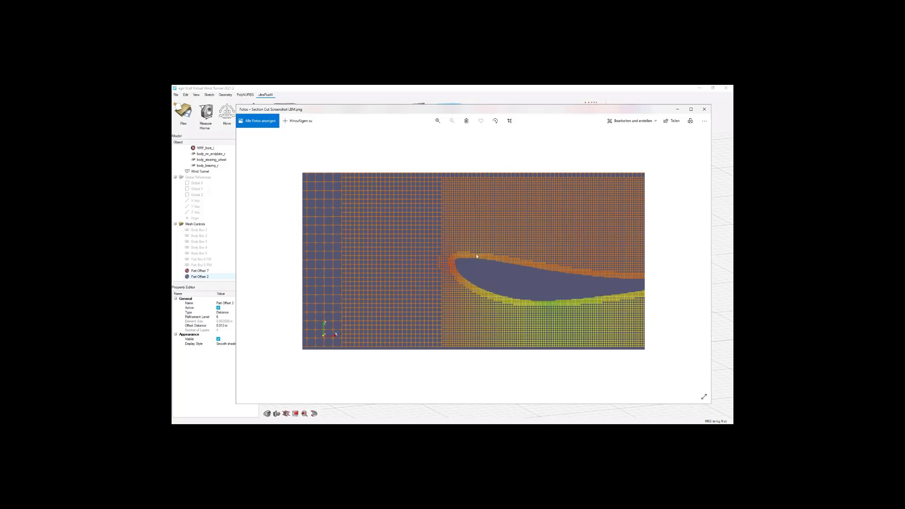
left_click(704, 109)
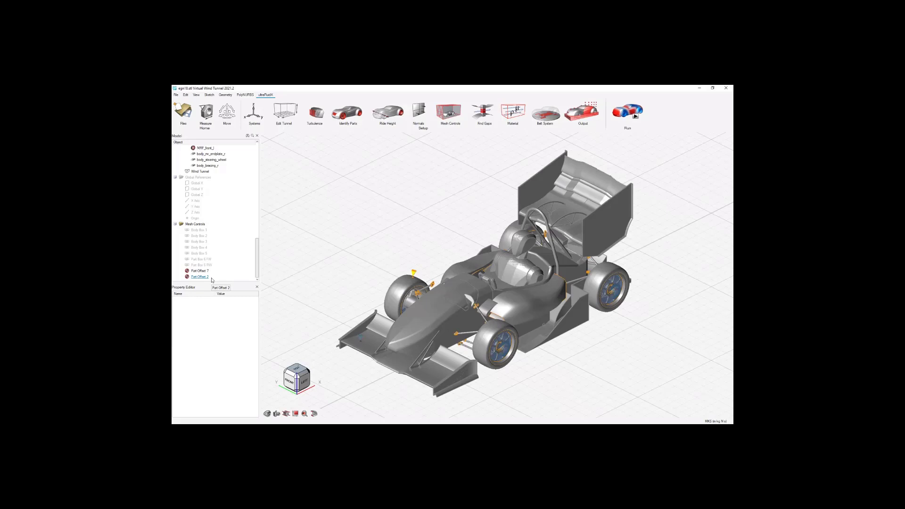
Rename Part Offset 2 to Part Offset 6.
left_click(206, 277)
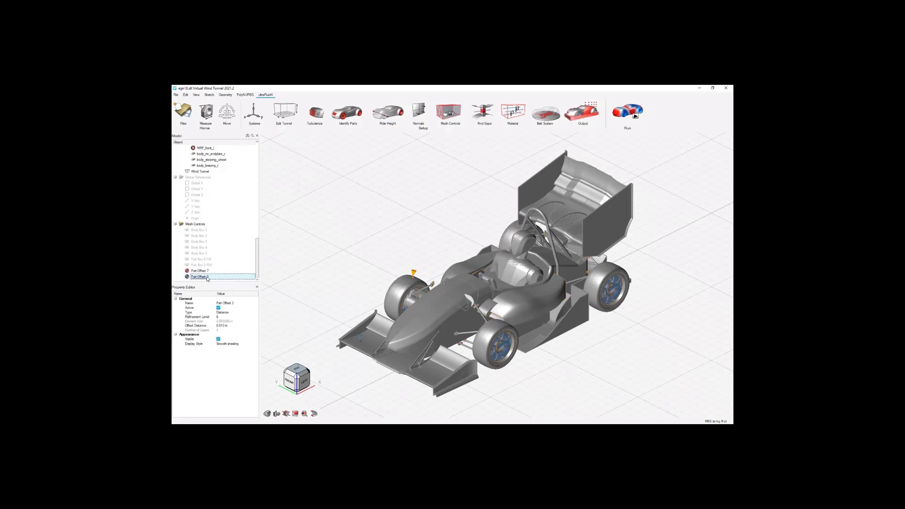
left_click(249, 303)
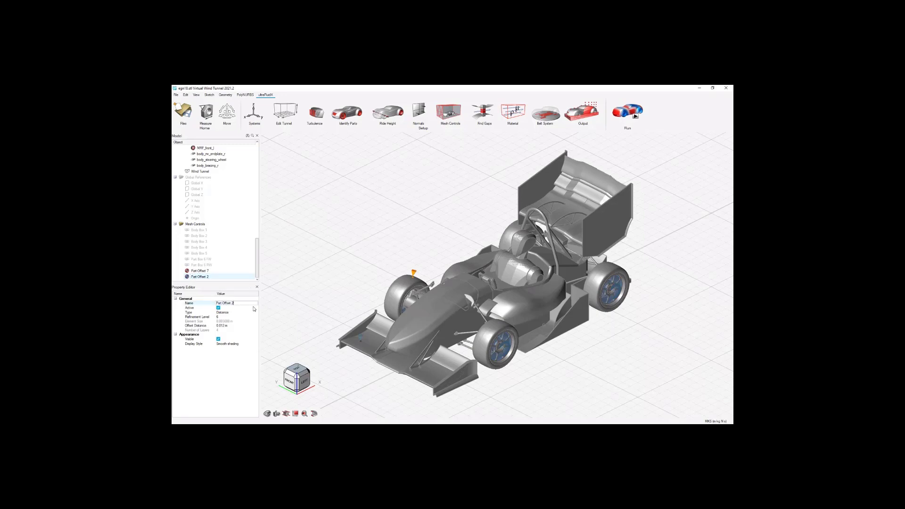
key("BackSpace")
type("6")
left_click(237, 373)
left_click(351, 252)
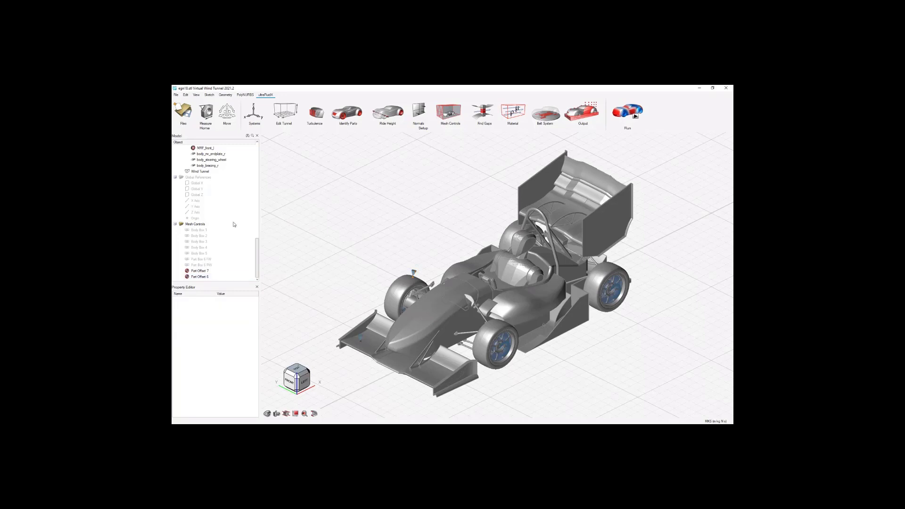
Show the four hidden Custom_6 wheel bodies around the front and rear wheels.
scroll(232, 230, "up", 10)
scroll(232, 230, "up", 5)
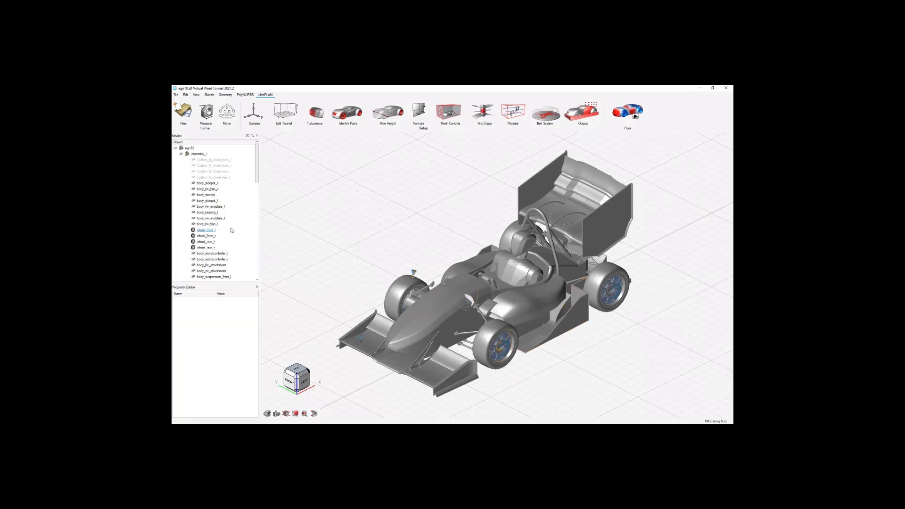
left_click(208, 161)
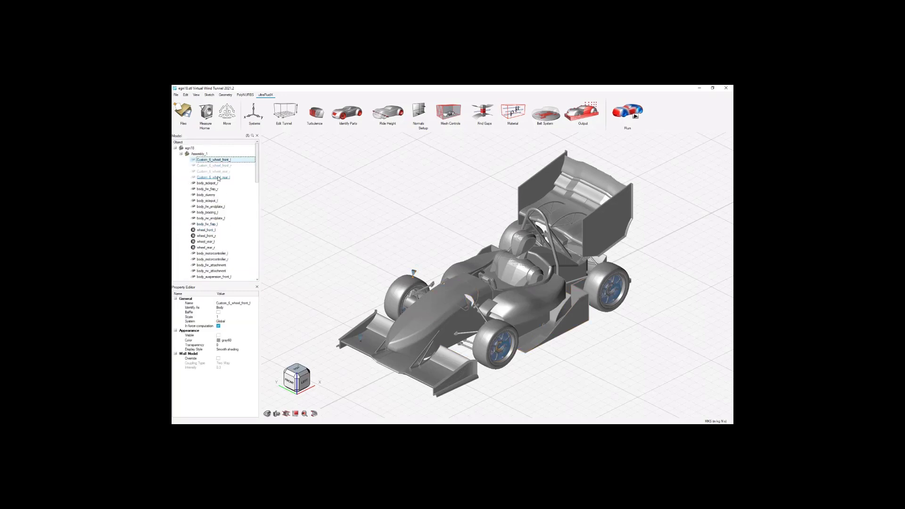
left_click(218, 177, "shift")
right_click(218, 177)
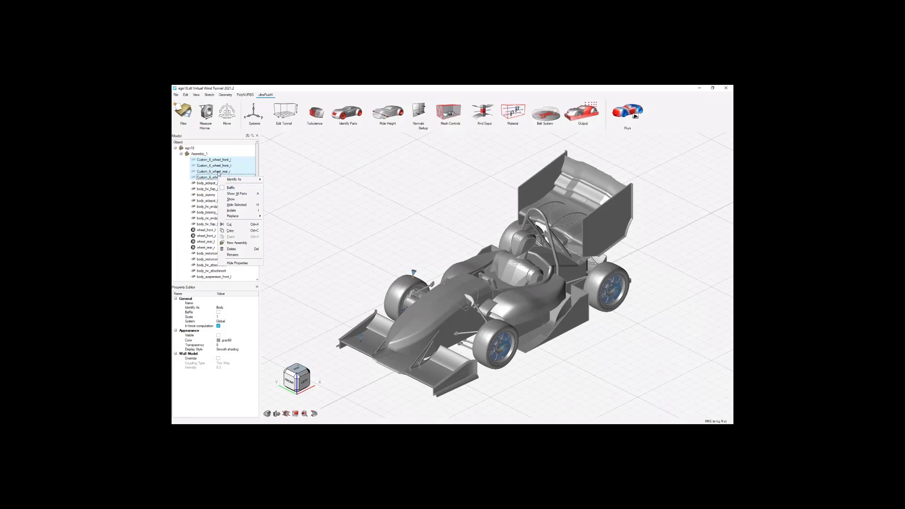
left_click(242, 200)
left_click(337, 235)
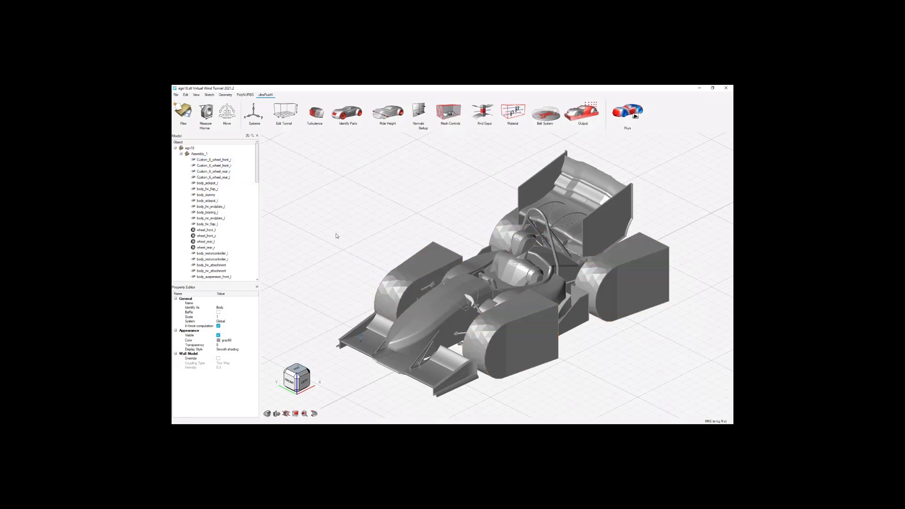
Hide the four Custom_6 wheel bodies again.
left_click(225, 160)
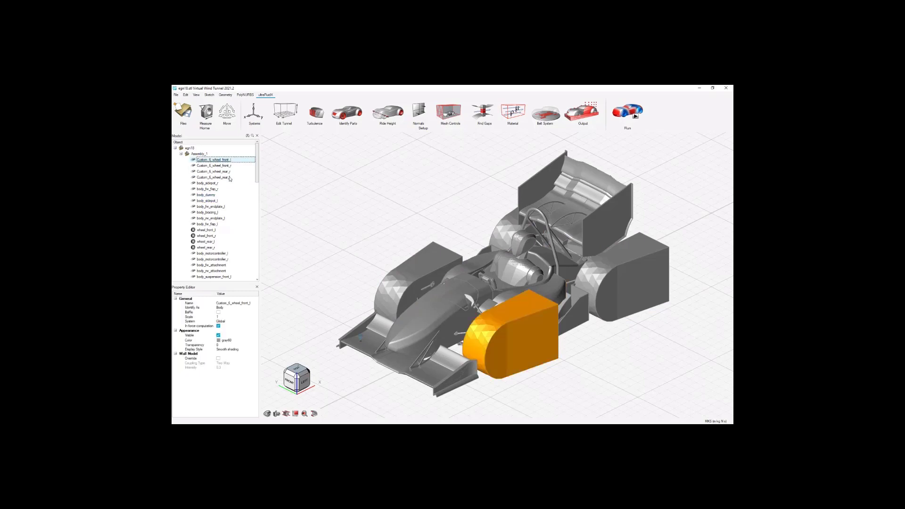
left_click(230, 178, "shift")
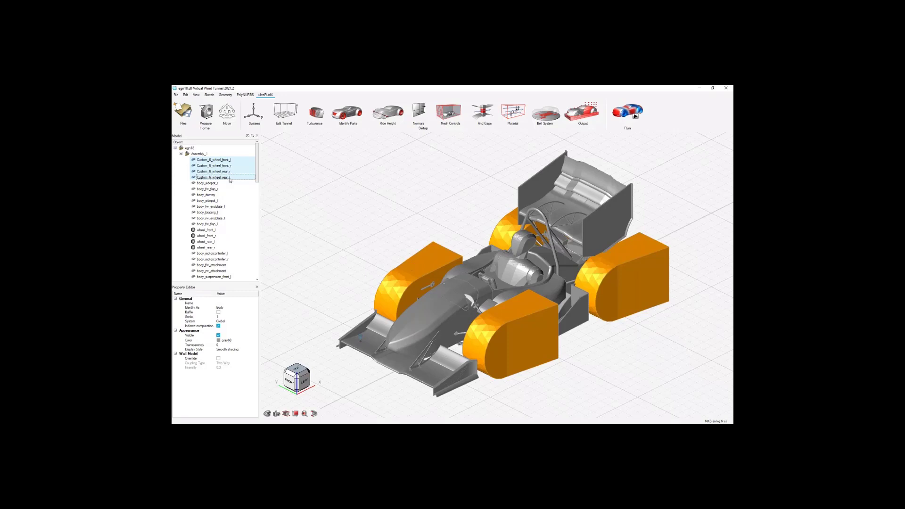
right_click(230, 179)
left_click(247, 203)
Try to identify the four hidden Custom_6 wheel bodies as Custom Zone.
left_click(381, 221)
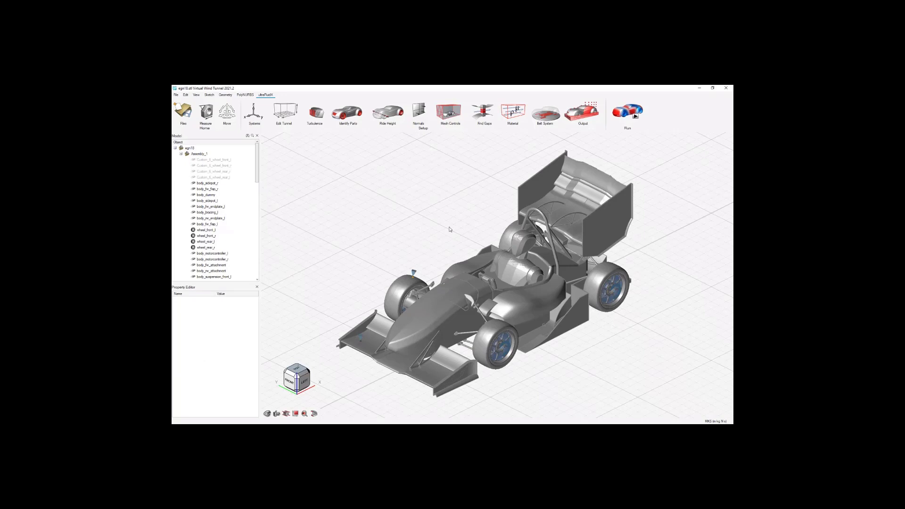
left_click(220, 160)
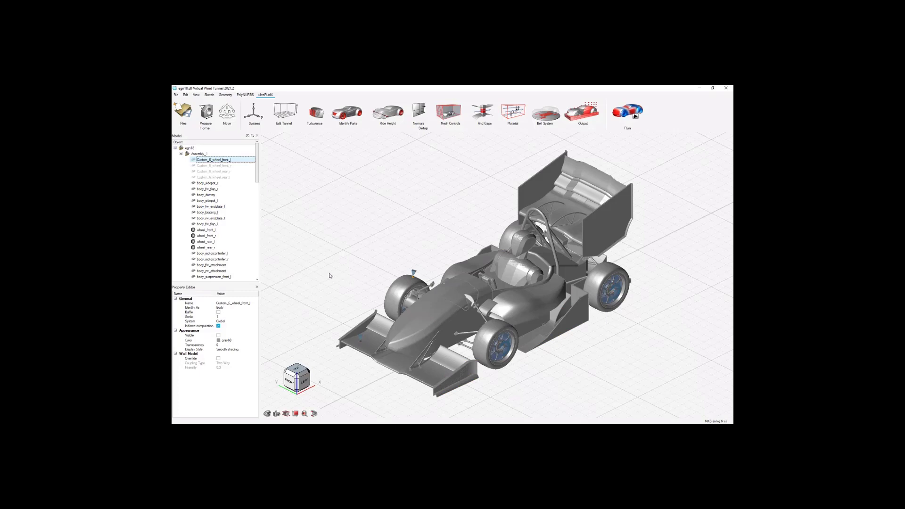
left_click(228, 179, "shift")
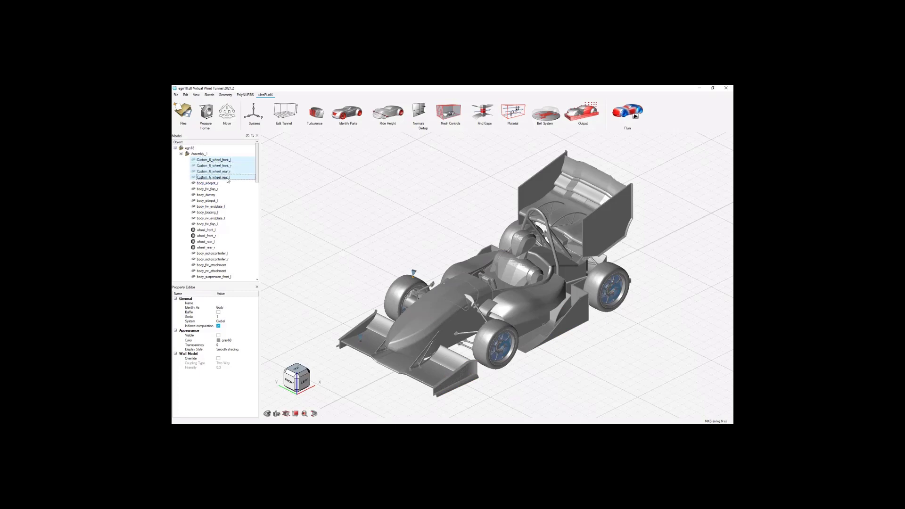
right_click(226, 161)
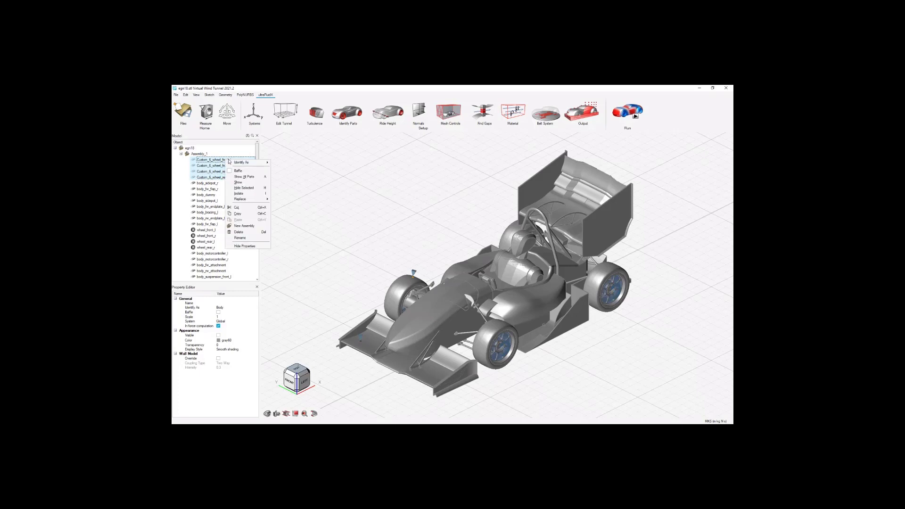
mouse_move(236, 163)
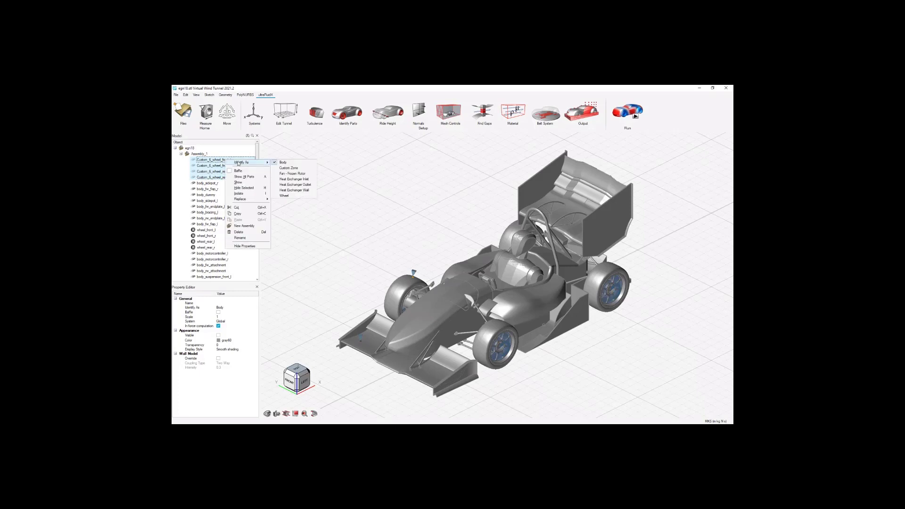
left_click(291, 171)
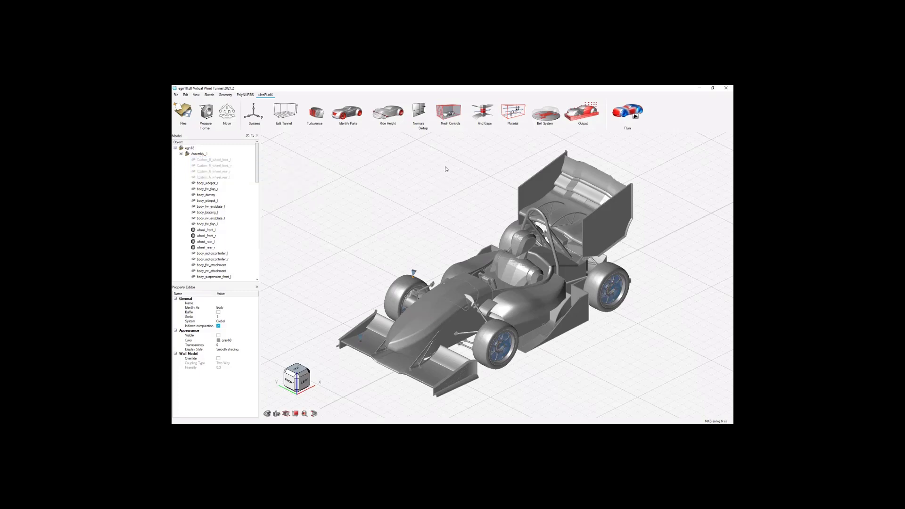
Open the mesh controls and show the four hidden Custom_6 wheel bodies around the front and rear wheels.
left_click(450, 118)
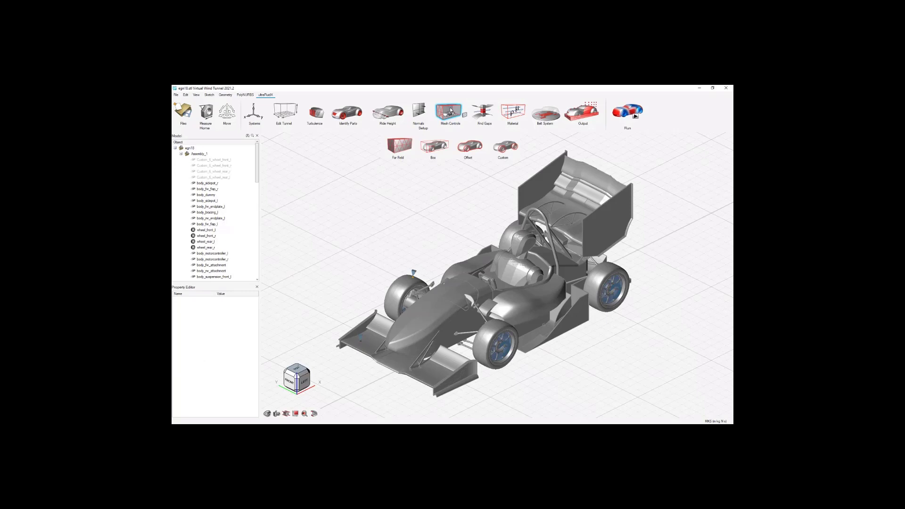
left_click(227, 166)
left_click(227, 178, "shift")
right_click(226, 178)
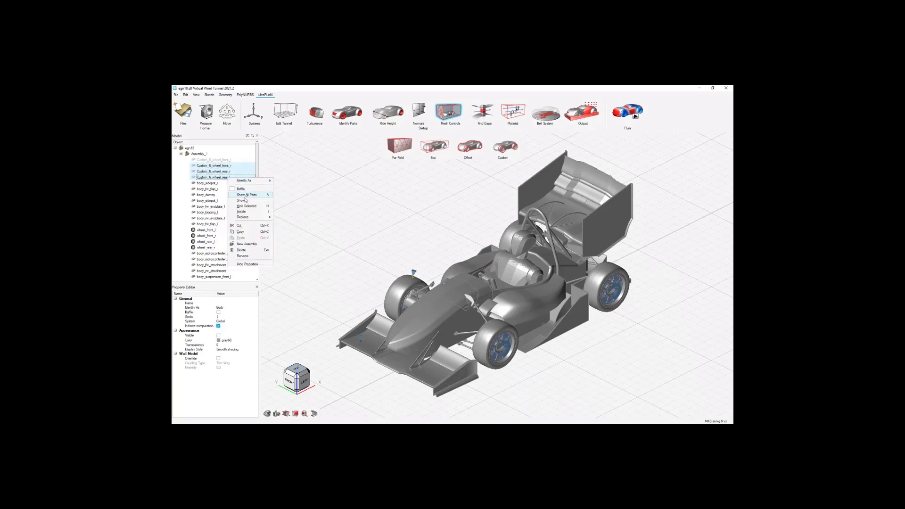
left_click(222, 162)
right_click(222, 162)
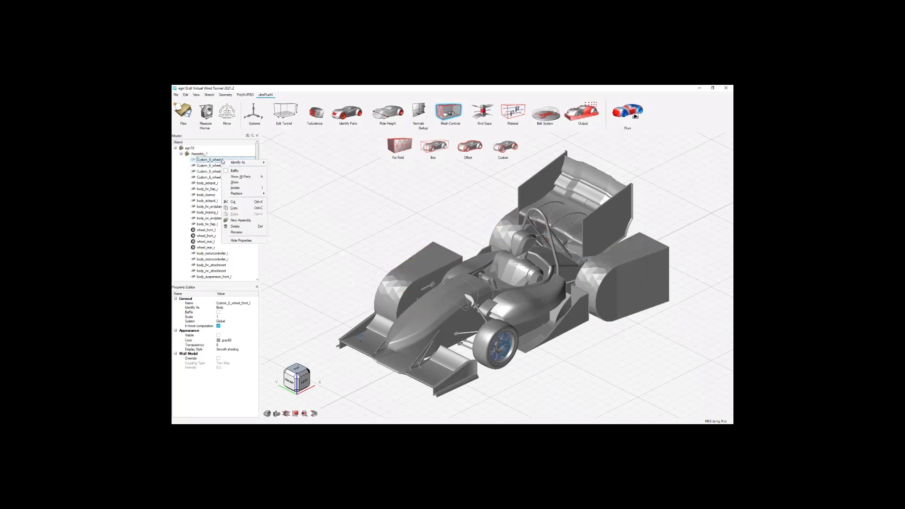
left_click(239, 185)
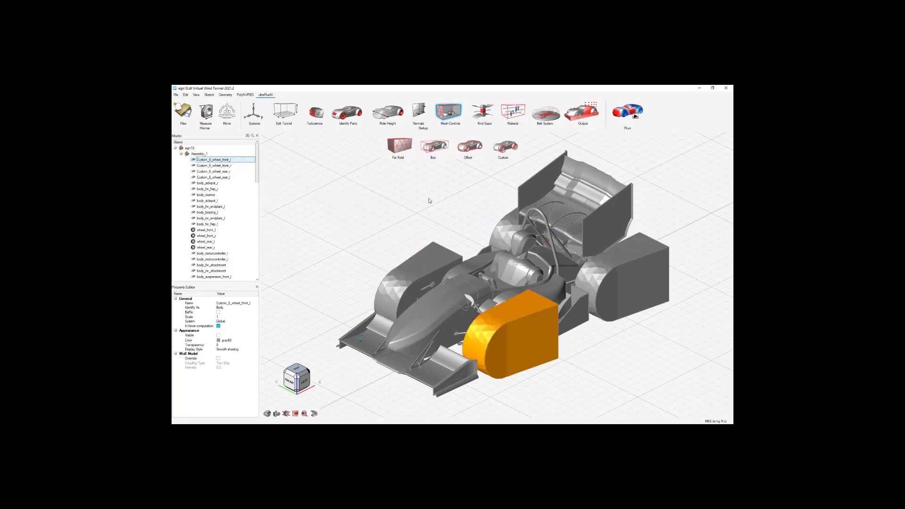
Convert the four Custom_6 wheel bodies to custom mesh refinement volumes with refinement level 6.
left_click(504, 151)
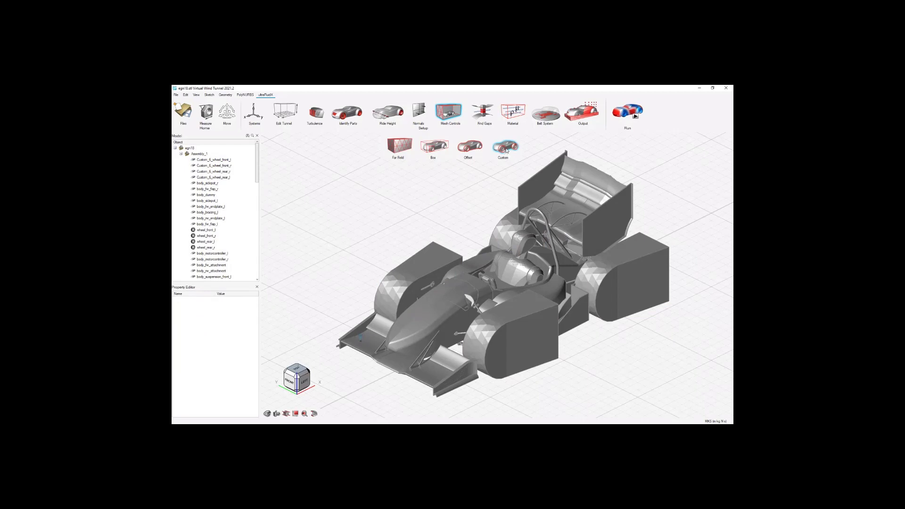
left_click(438, 245)
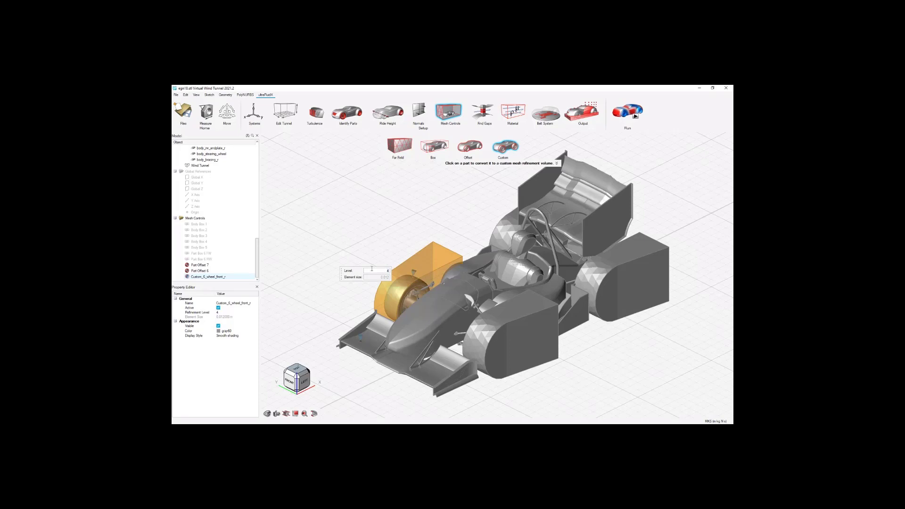
left_click(547, 349)
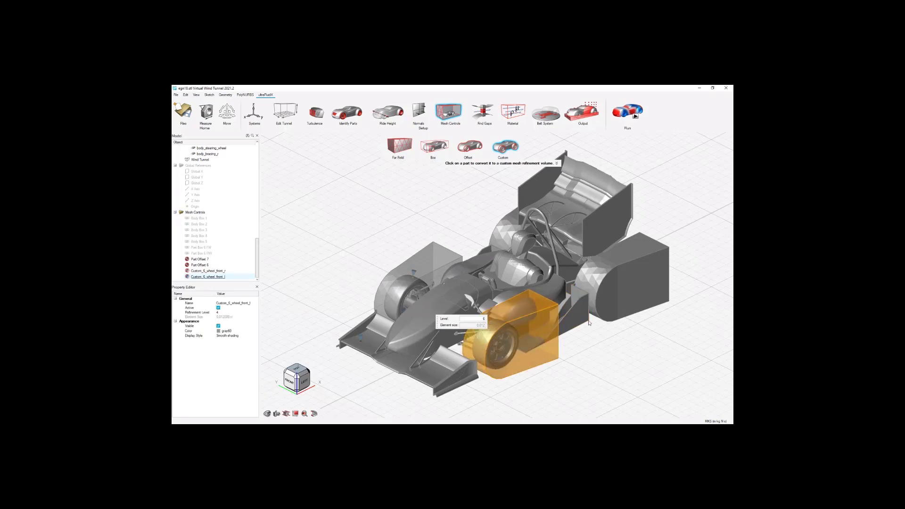
left_click(640, 298)
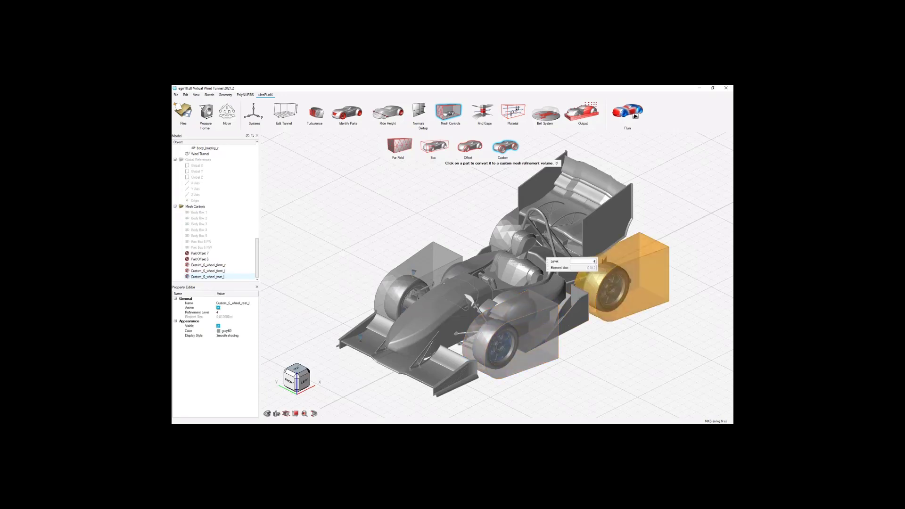
left_click(496, 235)
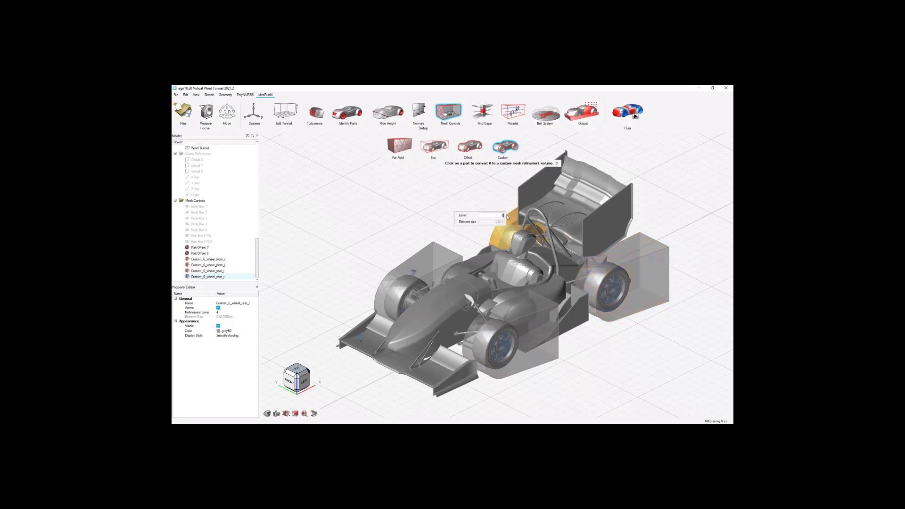
key("BackSpace")
type("6")
key("Return")
right_click(404, 211)
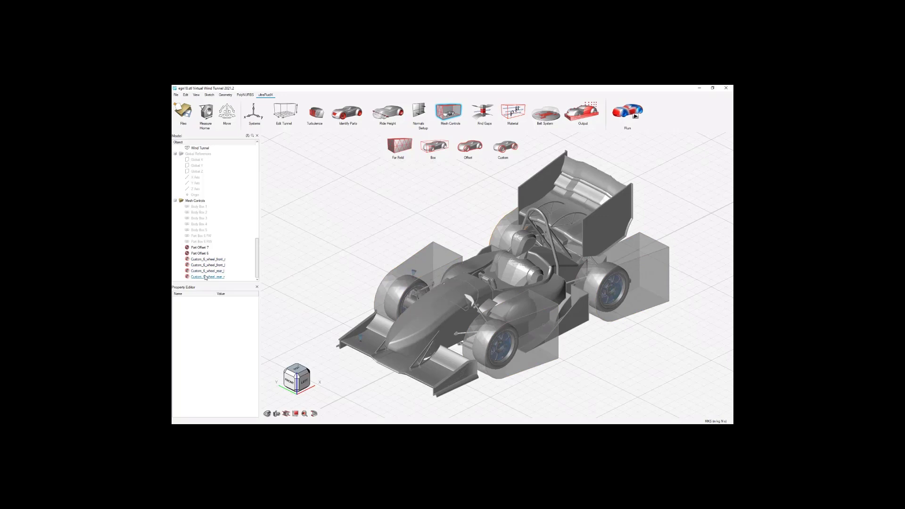
Hide both part offsets and the four custom wheel refinement volumes in the mesh controls.
scroll(473, 208, "down", 1)
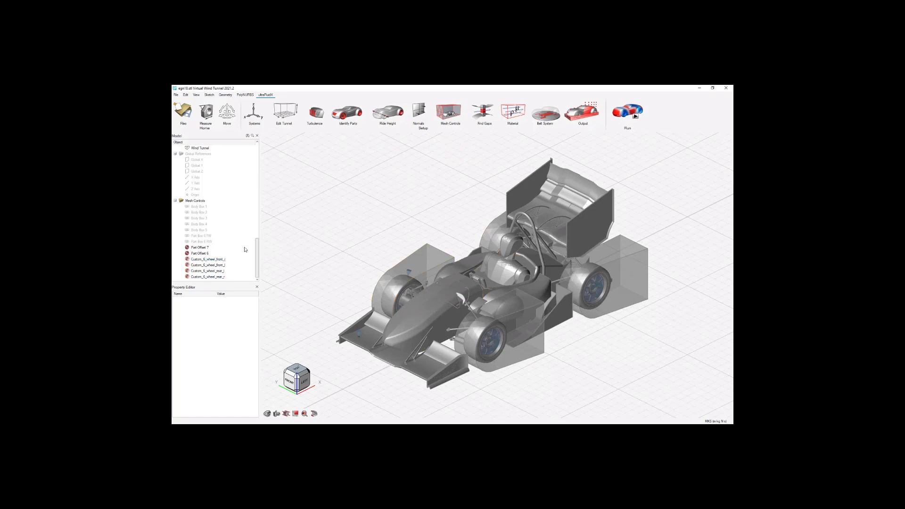
left_click(213, 277)
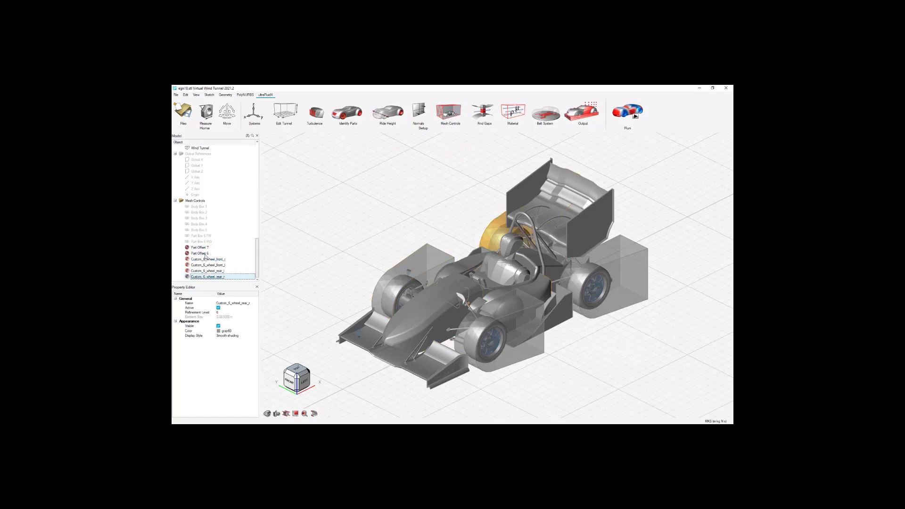
left_click(203, 247, "shift")
right_click(203, 247)
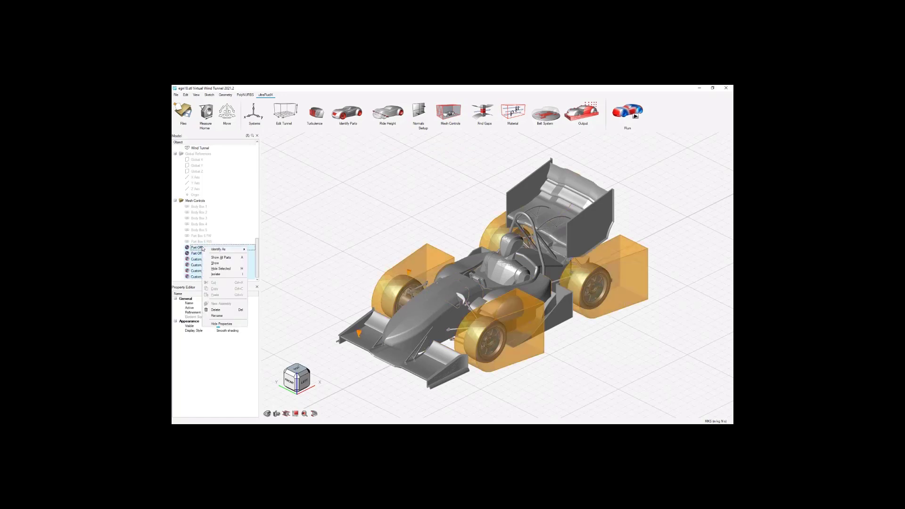
left_click(221, 268)
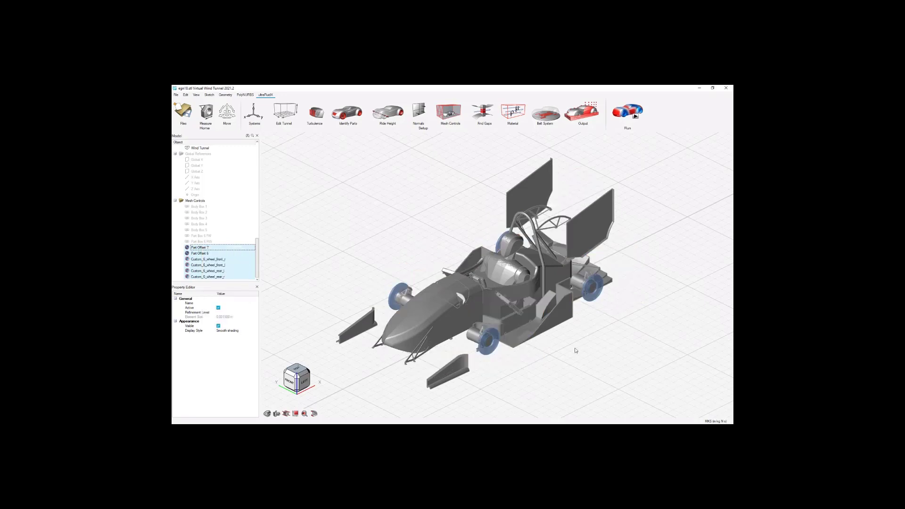
left_click(224, 260)
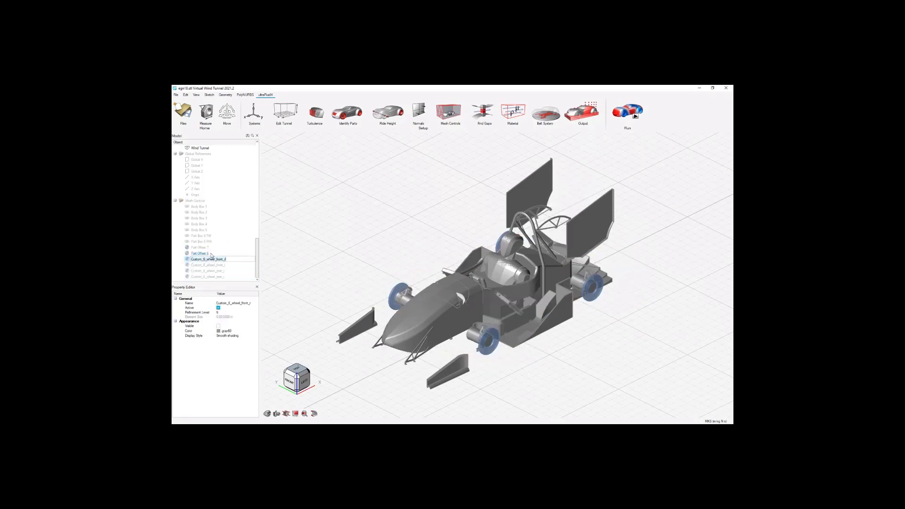
left_click(203, 254)
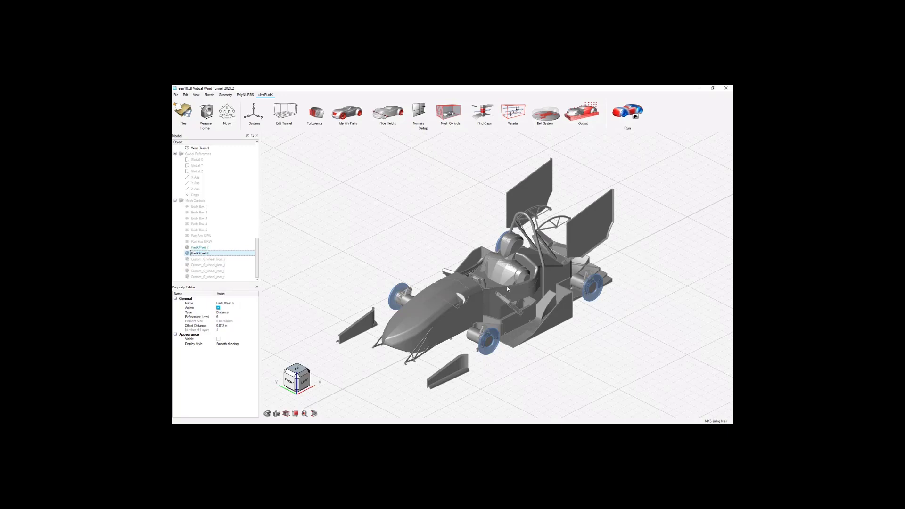
right_click(213, 254)
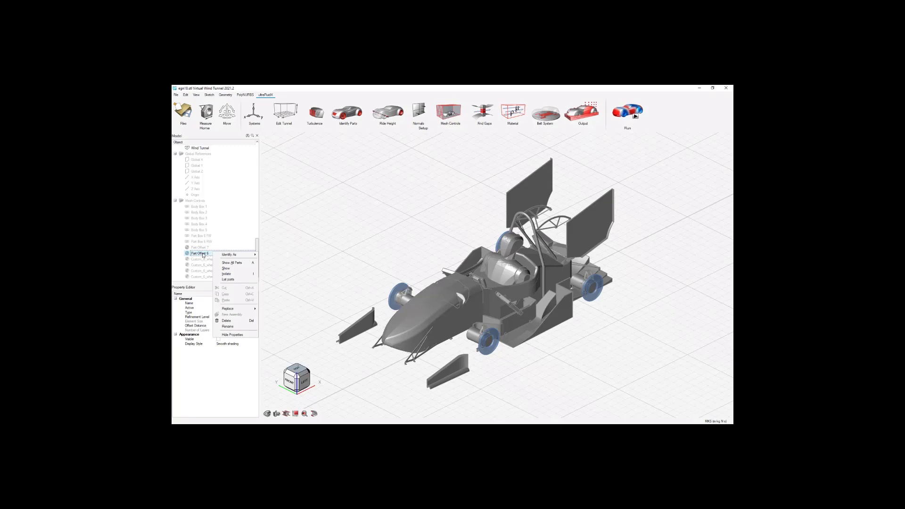
left_click(202, 253)
left_click(230, 253)
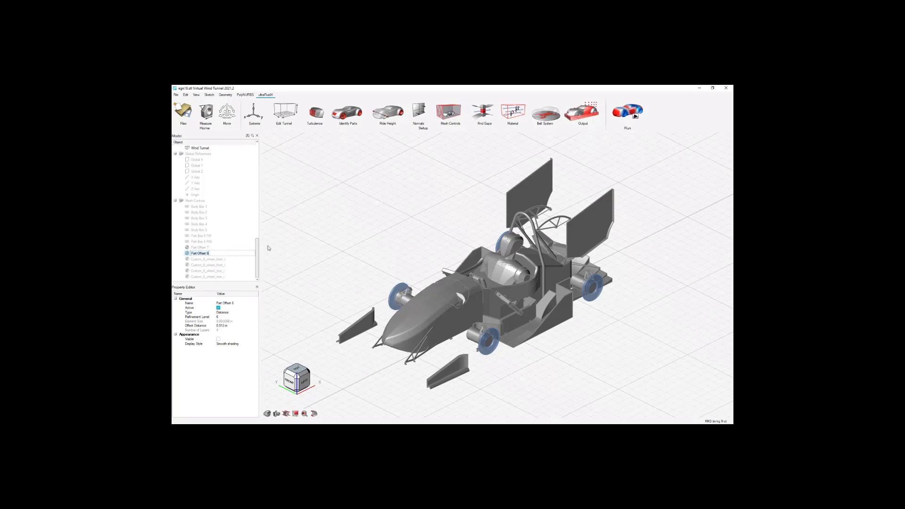
left_click(242, 250)
Show all the car parts of Assembly_1 again, from body_sidepod_r to body_bracing_r, and clear the selection.
scroll(242, 249, "up", 5)
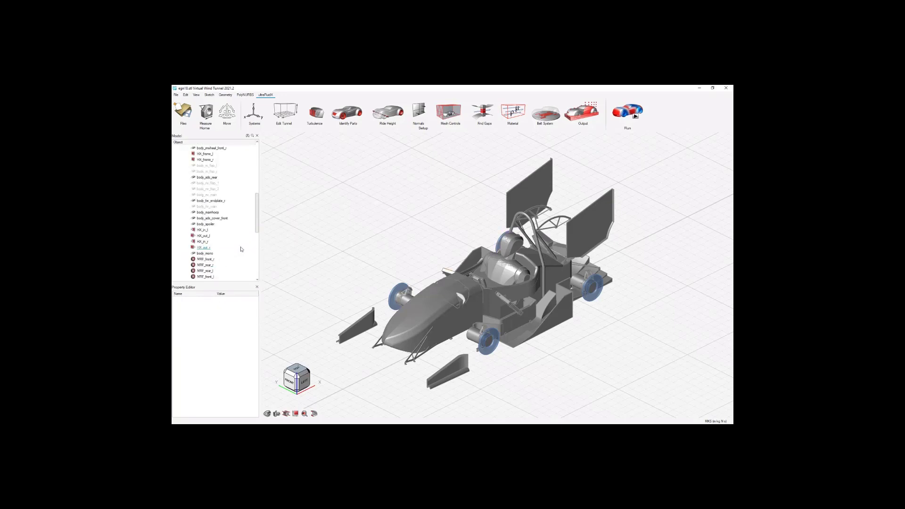
scroll(216, 186, "down", 6)
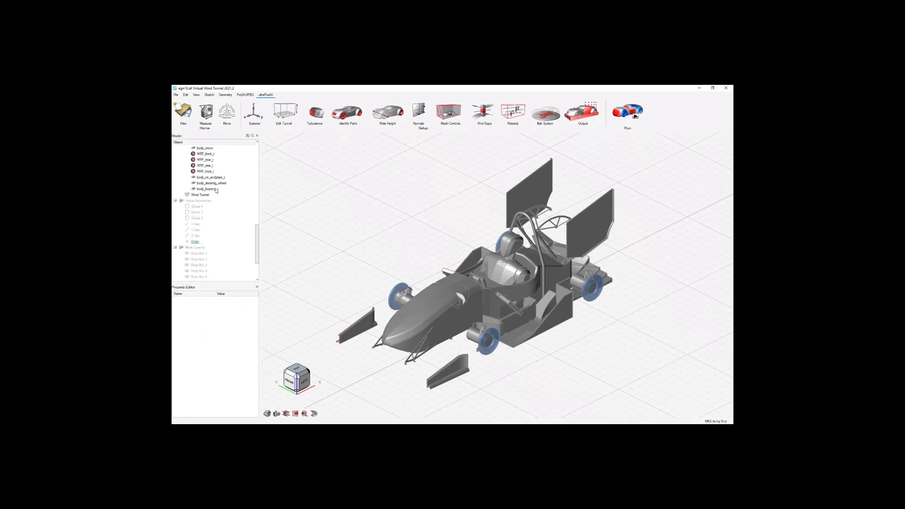
left_click(215, 190)
scroll(218, 207, "up", 10)
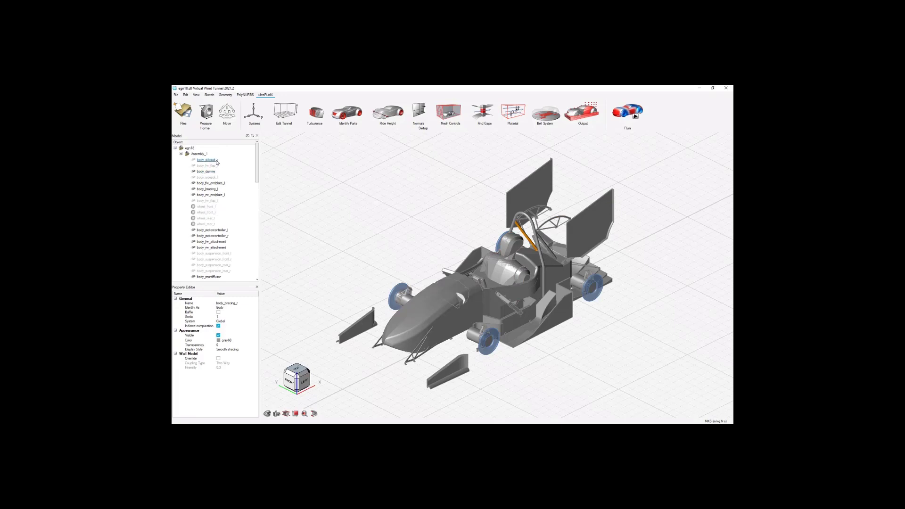
key("ctrl+a")
right_click(217, 161)
left_click(235, 182)
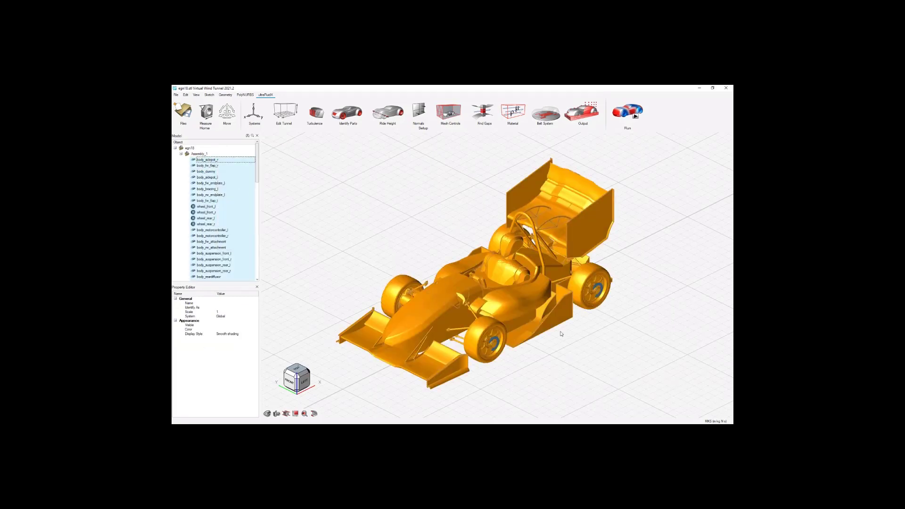
left_click(561, 333)
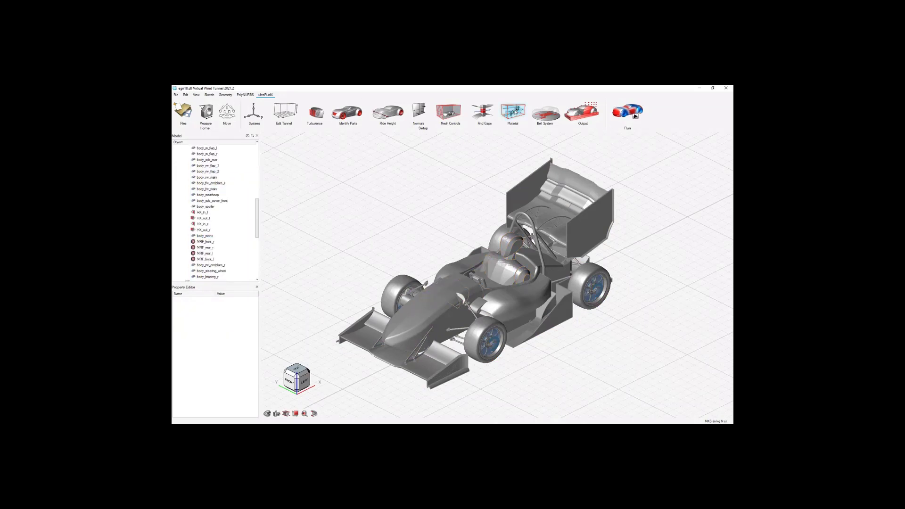
Open the material library and widen the density column to examine the properties of Air.
left_click(512, 112)
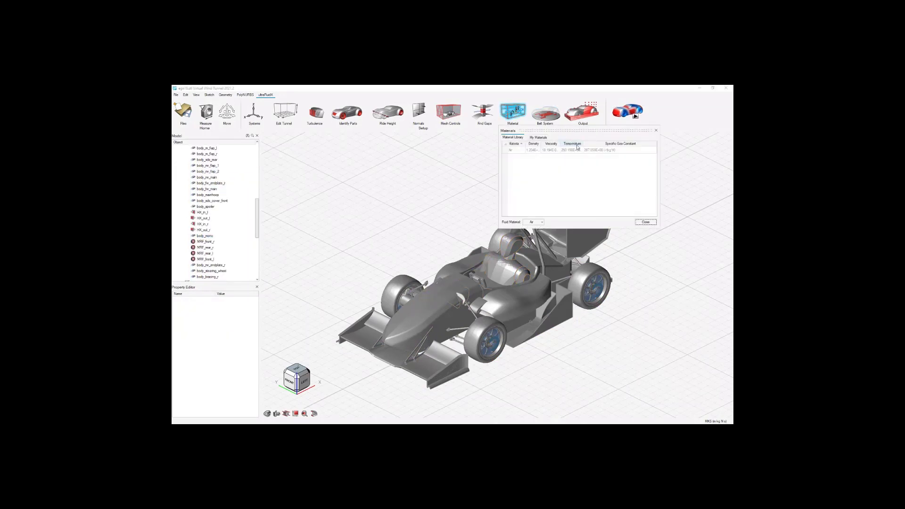
left_click_drag(540, 143, 558, 143)
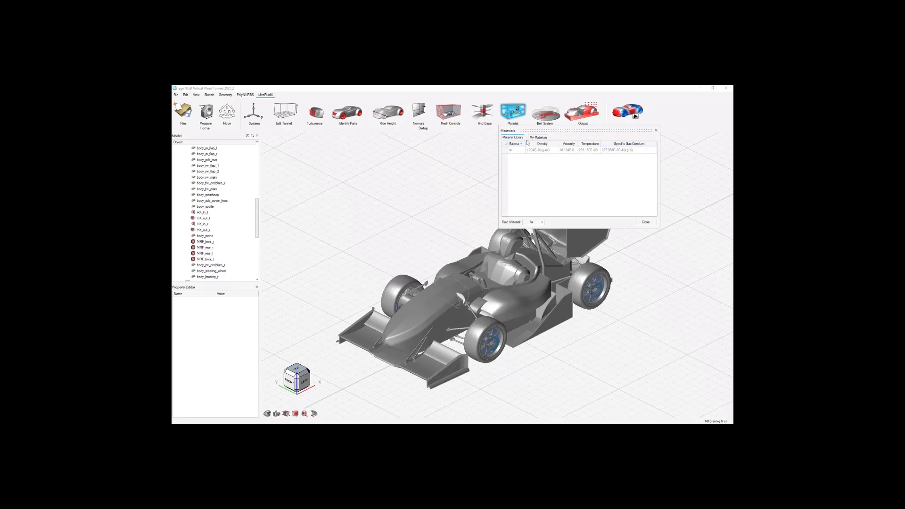
Add a custom material under My Materials, delete it again, and close the materials window from the material library.
left_click(537, 137)
left_click(505, 144)
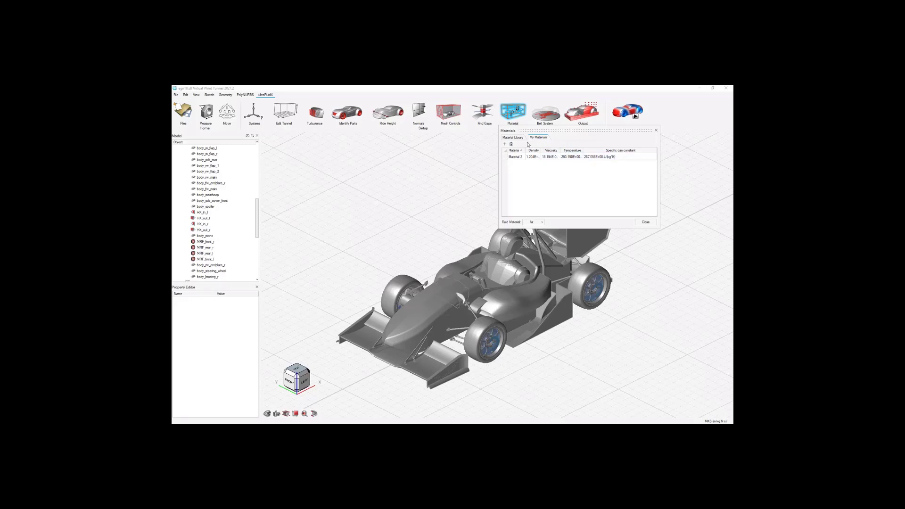
left_click(516, 157)
left_click(511, 144)
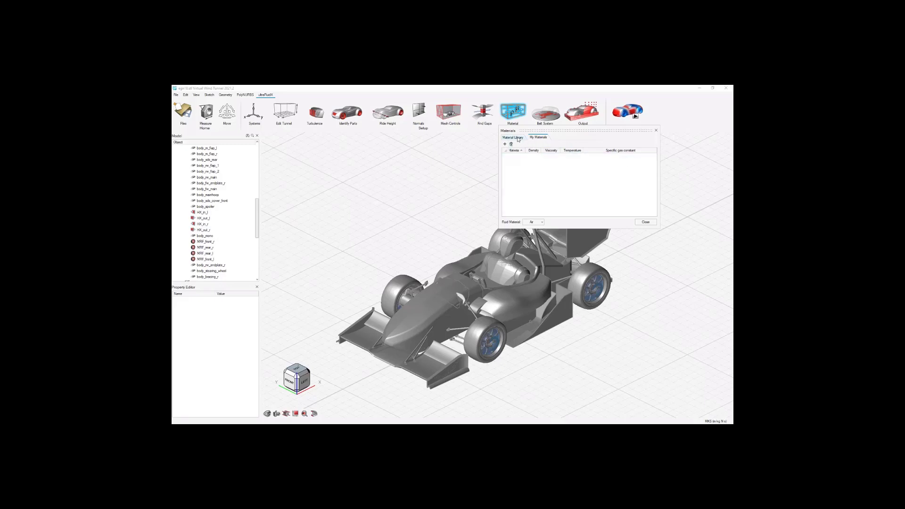
left_click(517, 138)
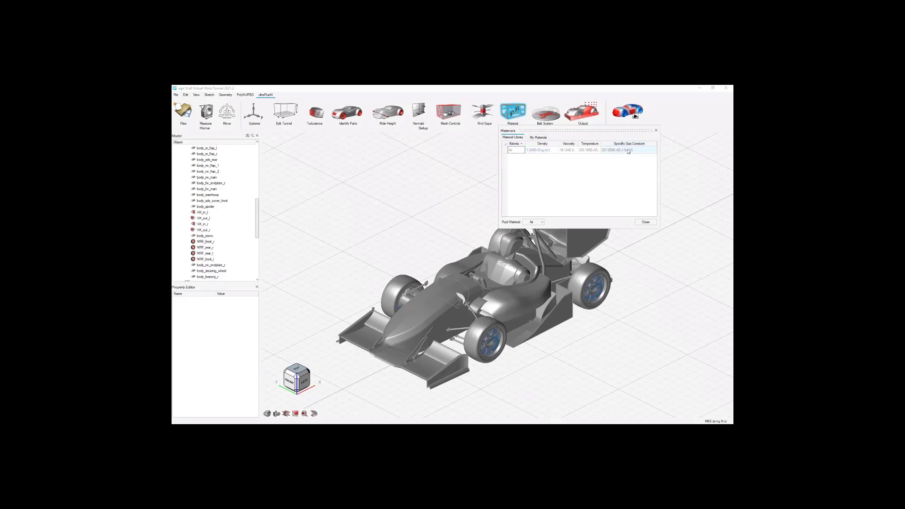
left_click(656, 131)
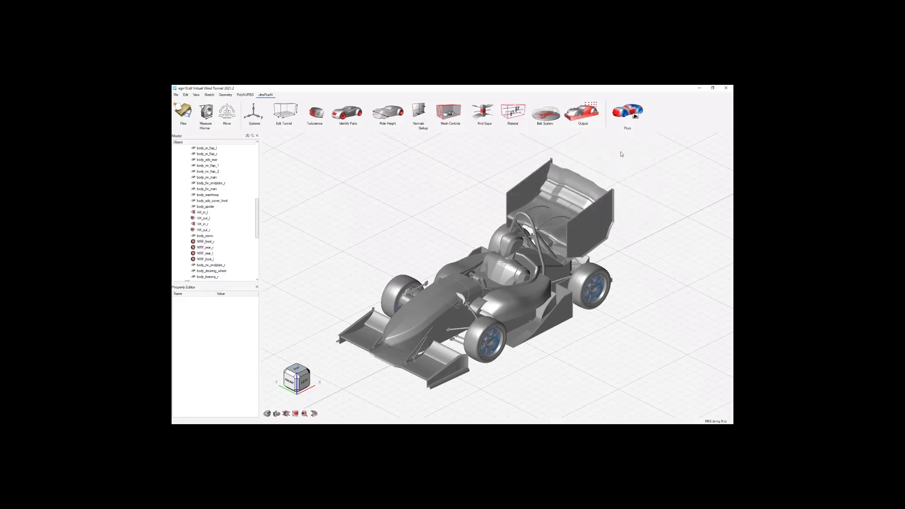
Open the list of belts in the belt system and enlarge it so the belt names and widths are readable.
left_click(547, 118)
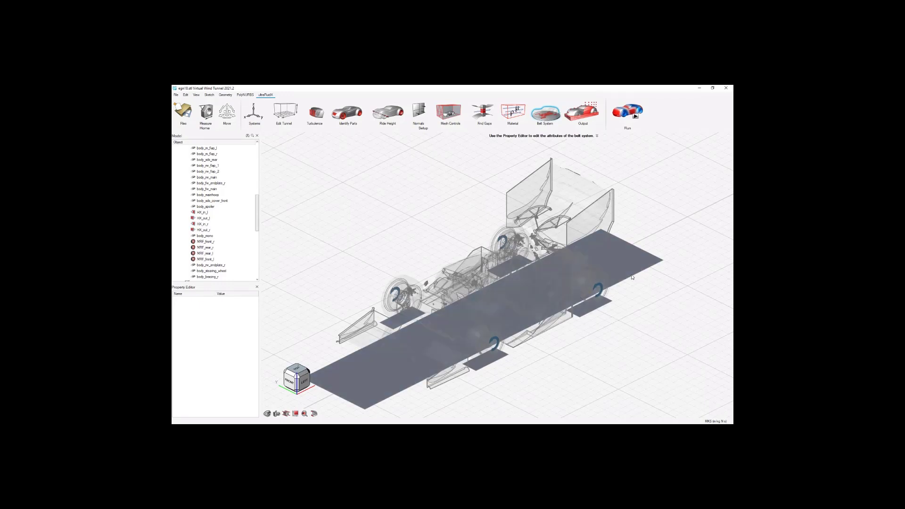
left_click(559, 118)
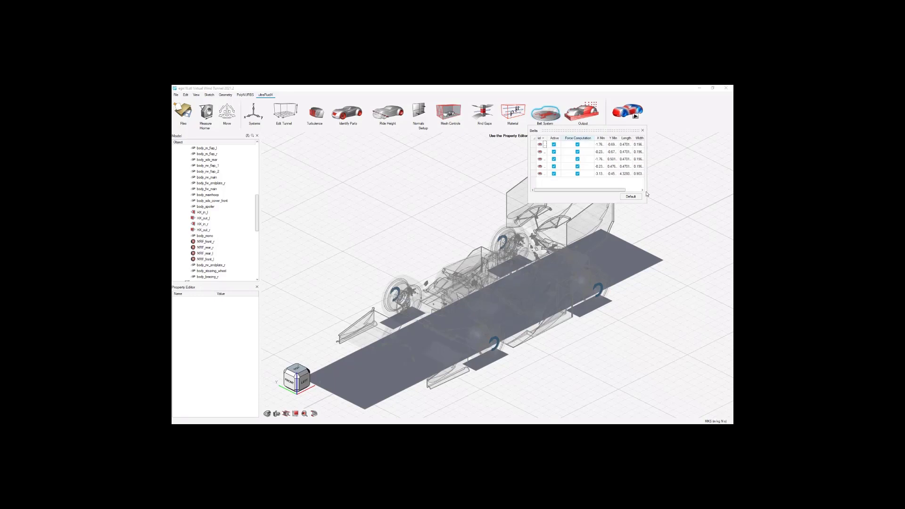
left_click_drag(647, 204, 700, 215)
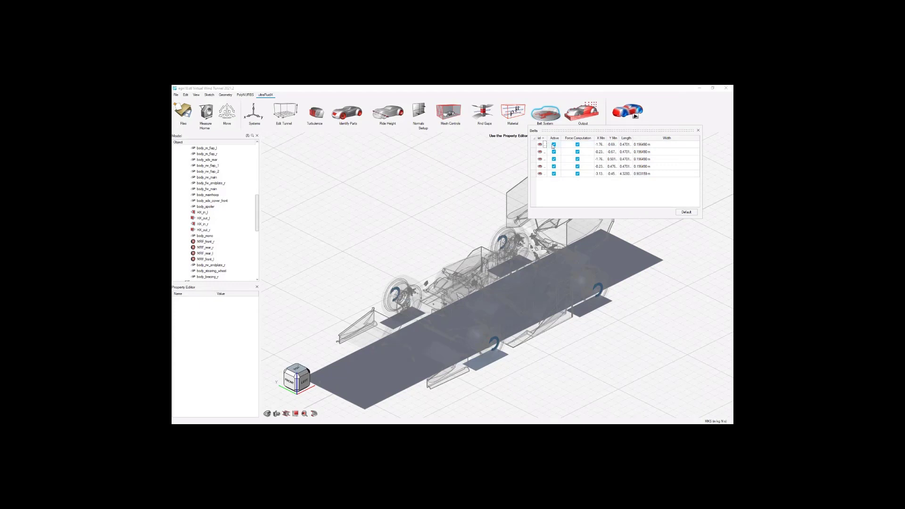
left_click_drag(547, 138, 572, 138)
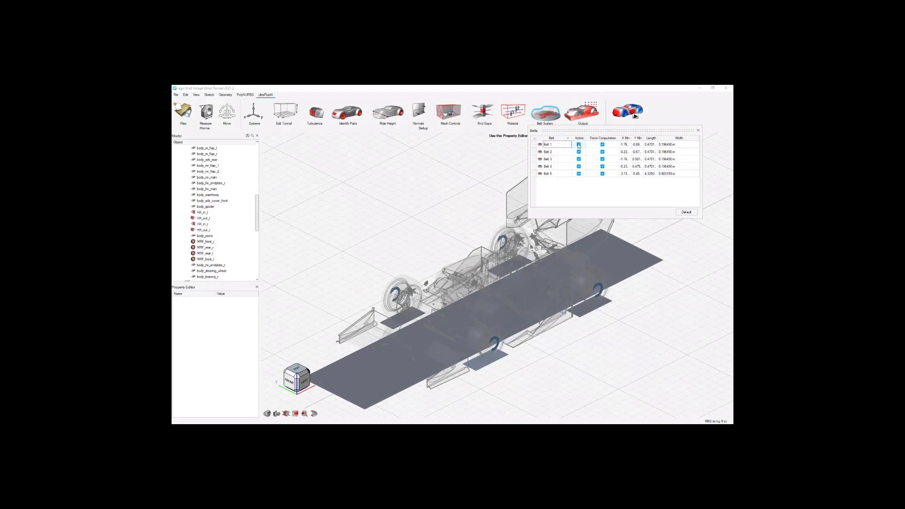
Deactivate Belt 1 and Belt 5 one after the other, reactivating each of them, and clear the selection.
left_click(578, 144)
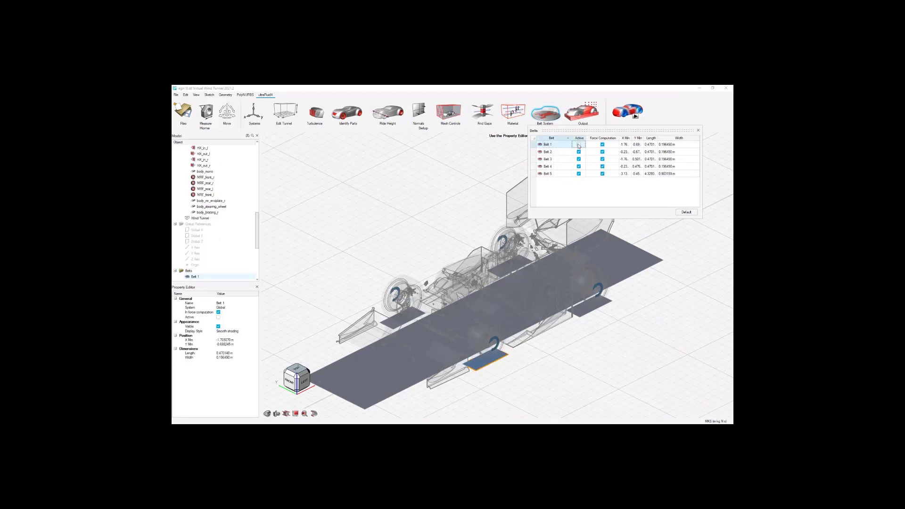
left_click(579, 144)
left_click(578, 173)
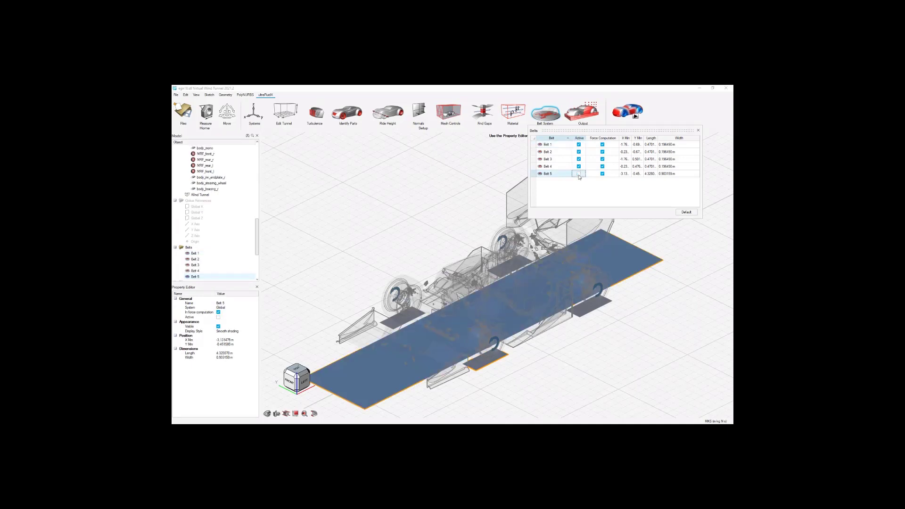
left_click(602, 174)
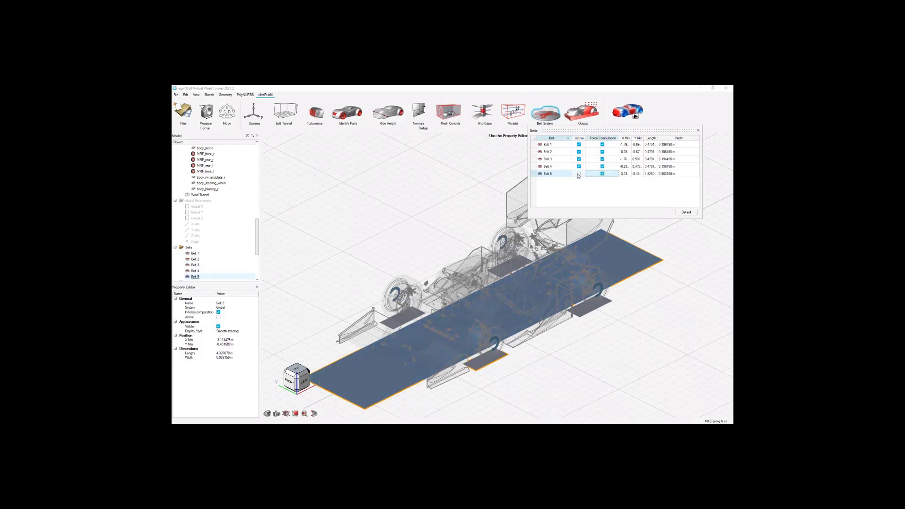
left_click(578, 174)
left_click(587, 189)
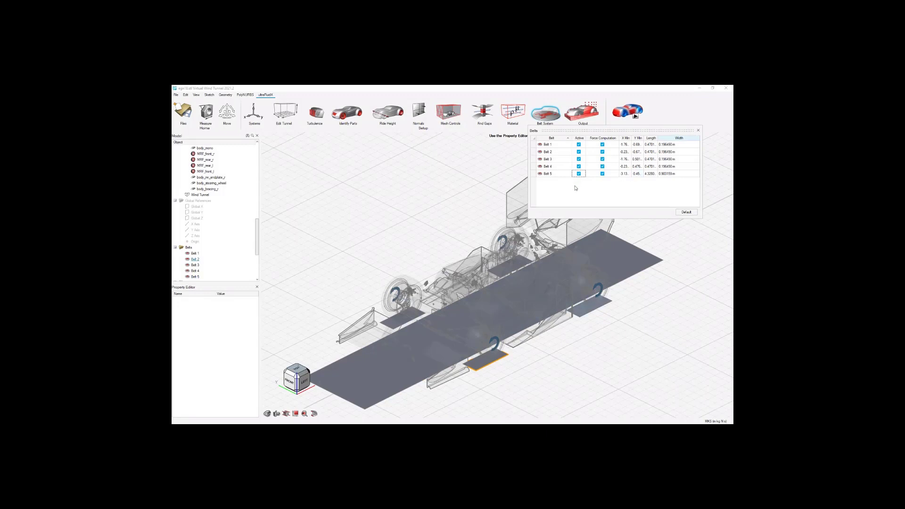
Delete Belt 1 from the belt list and close the list.
left_click(556, 145)
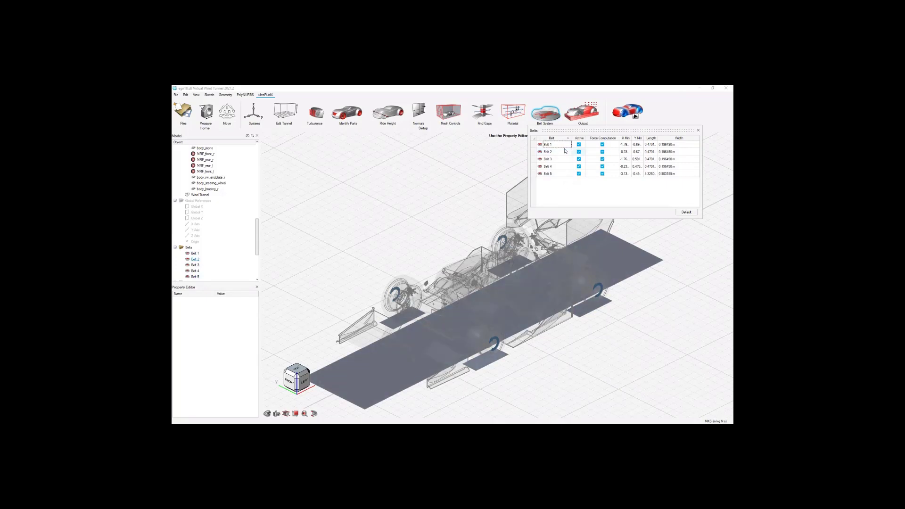
left_click(565, 151)
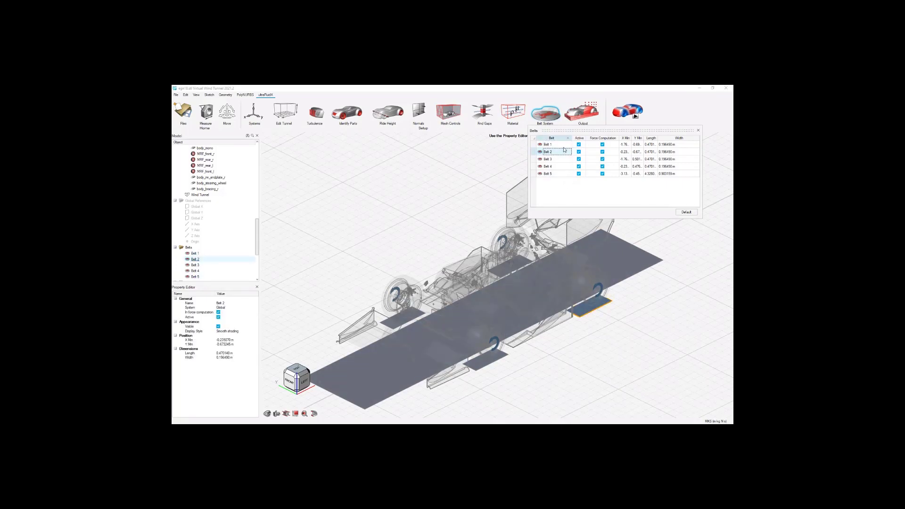
left_click(564, 148)
right_click(564, 149)
left_click(584, 209)
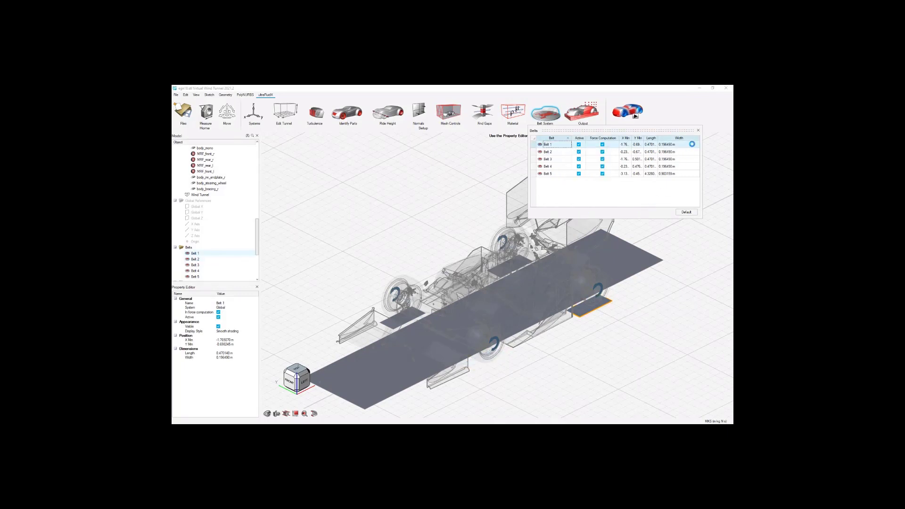
left_click(698, 130)
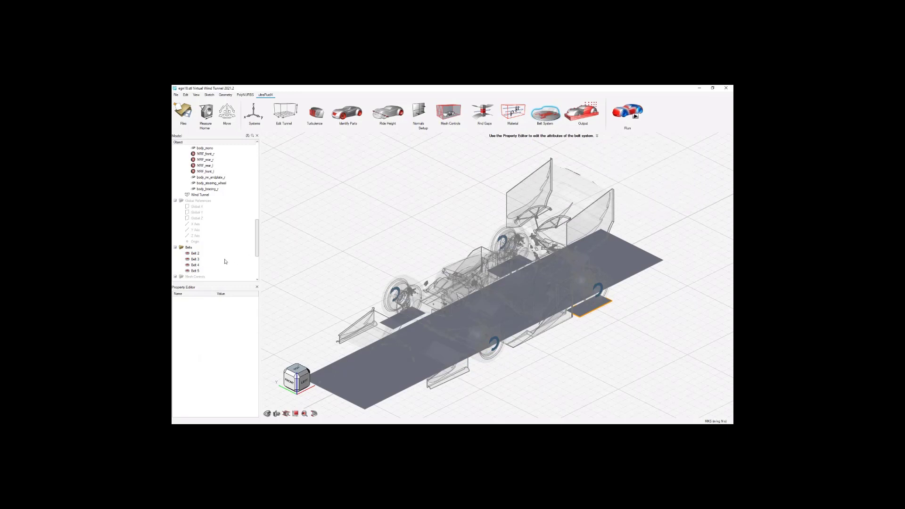
Delete the remaining belts, Belt 2 through Belt 5, from the model.
left_click(194, 250)
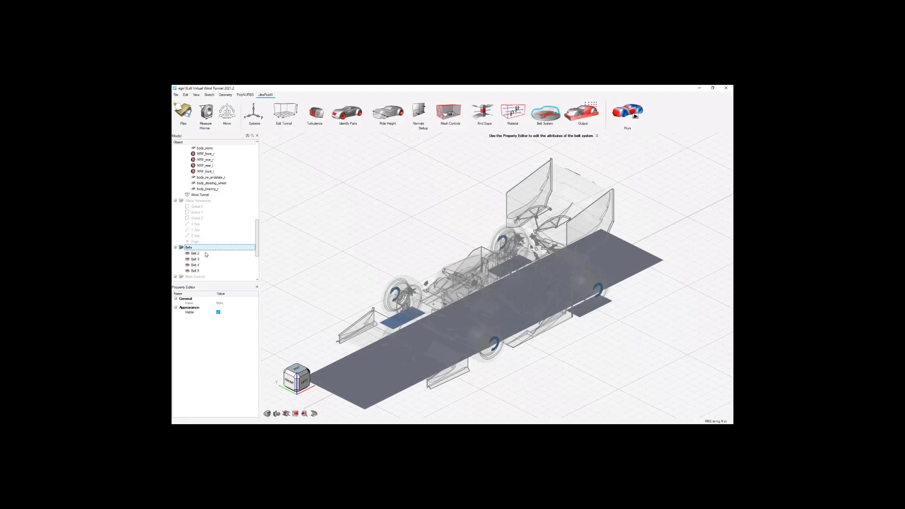
left_click(206, 259)
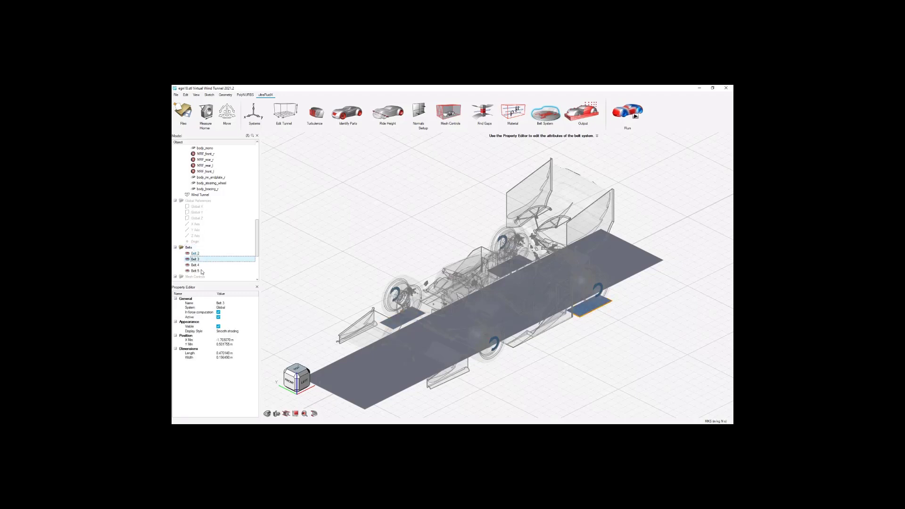
left_click(201, 272, "shift")
right_click(202, 272)
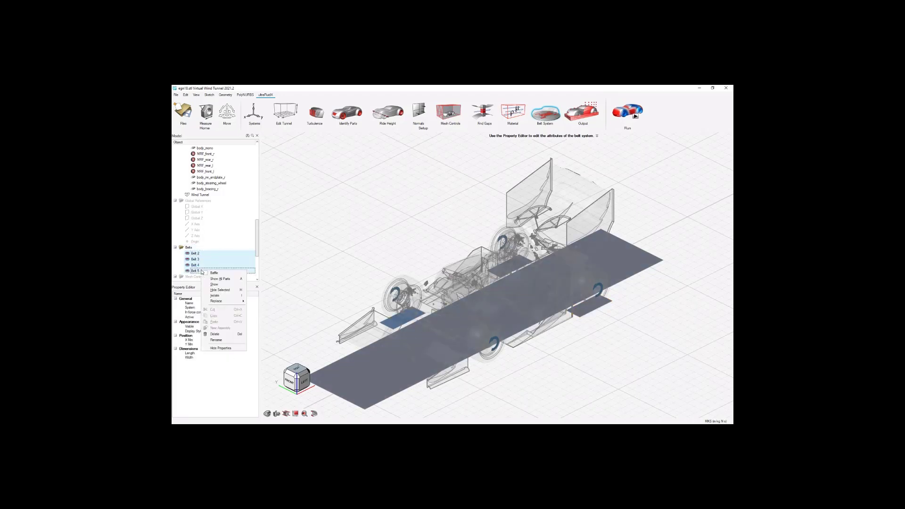
left_click(219, 334)
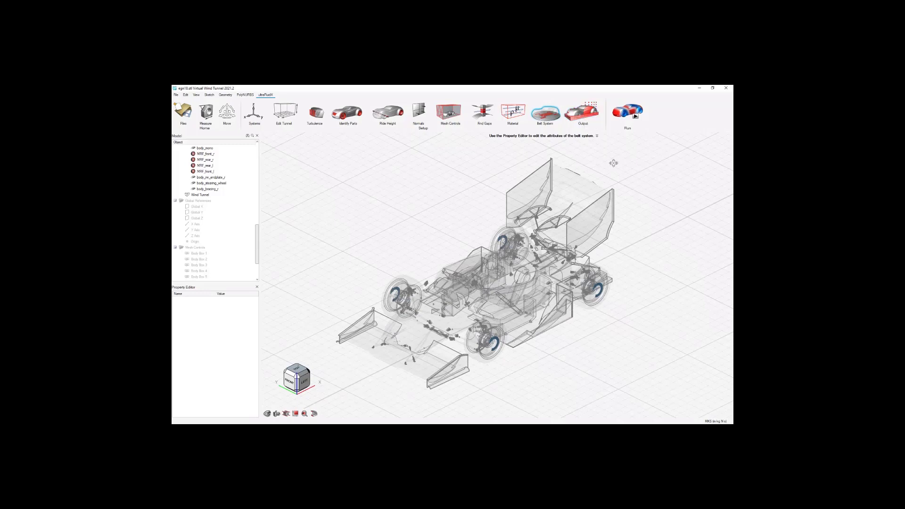
Add a vertical section cut across the car's width with output frequency 500 and start iteration 10000, and check the run settings.
left_click(585, 116)
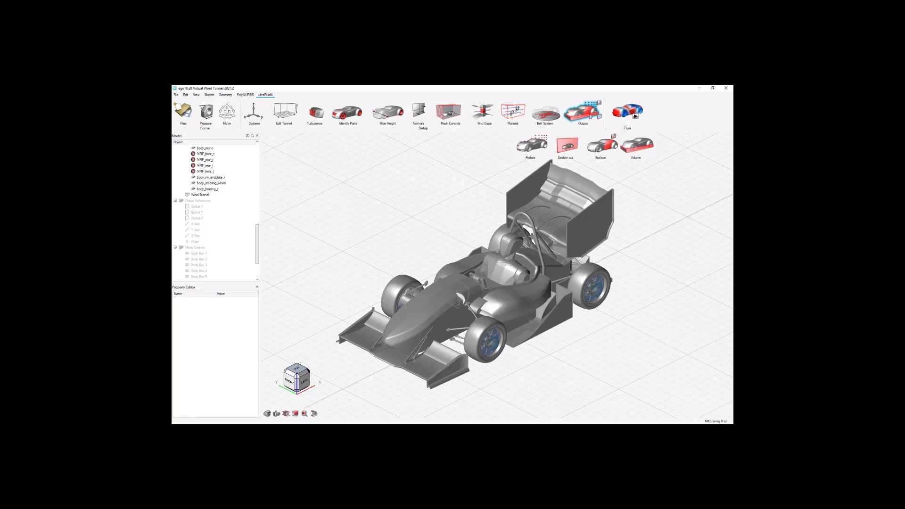
left_click(575, 242)
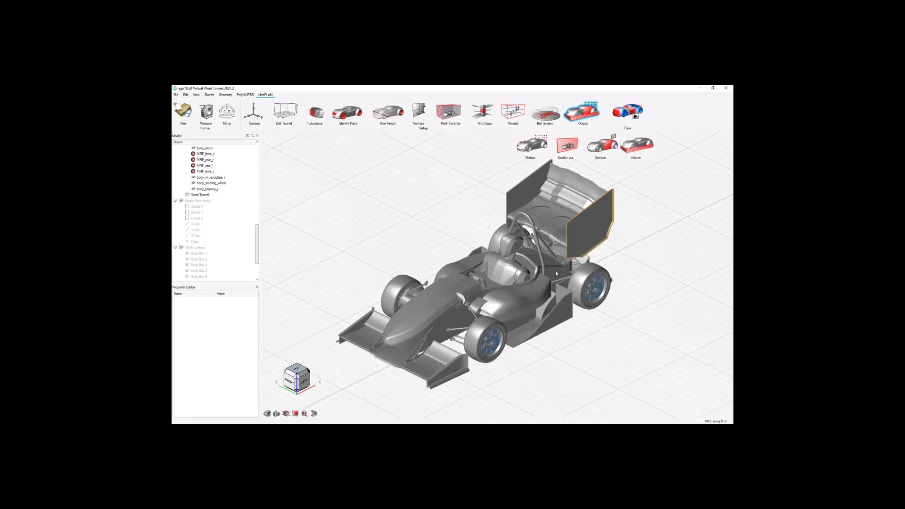
left_click(517, 359)
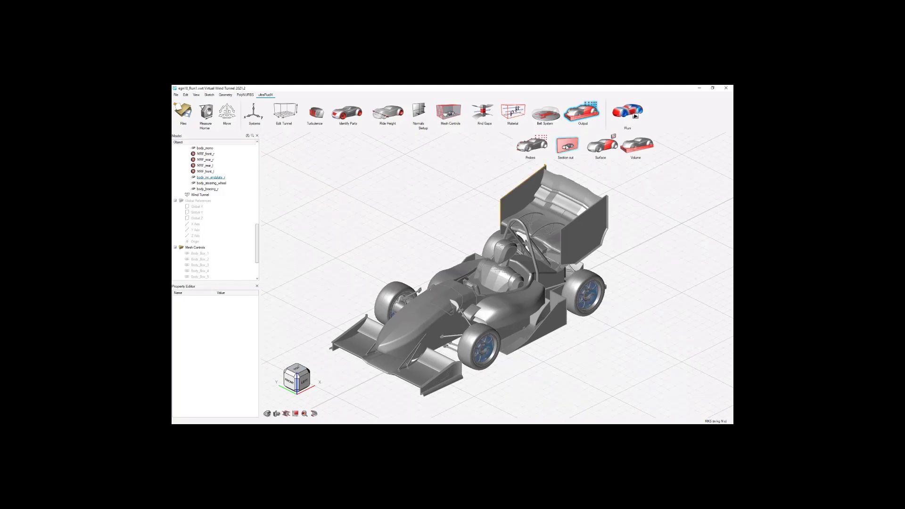
left_click(567, 147)
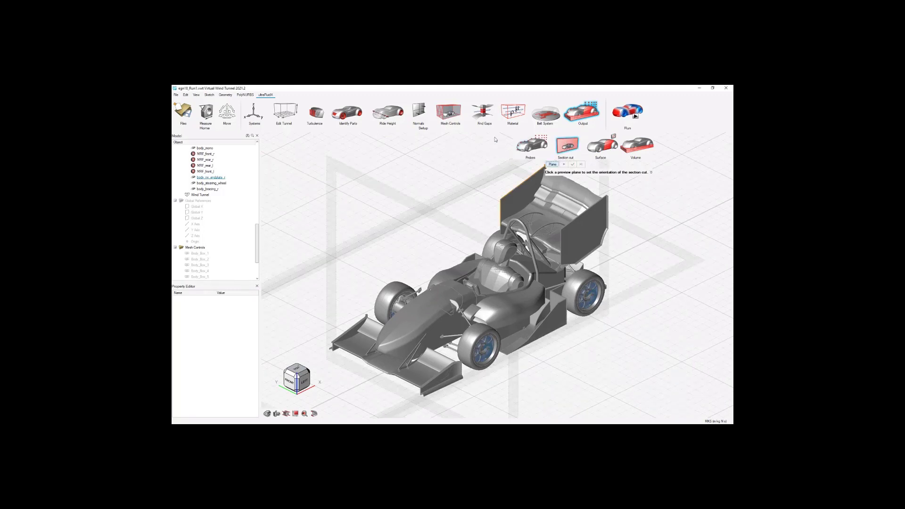
scroll(568, 231, "down", 3)
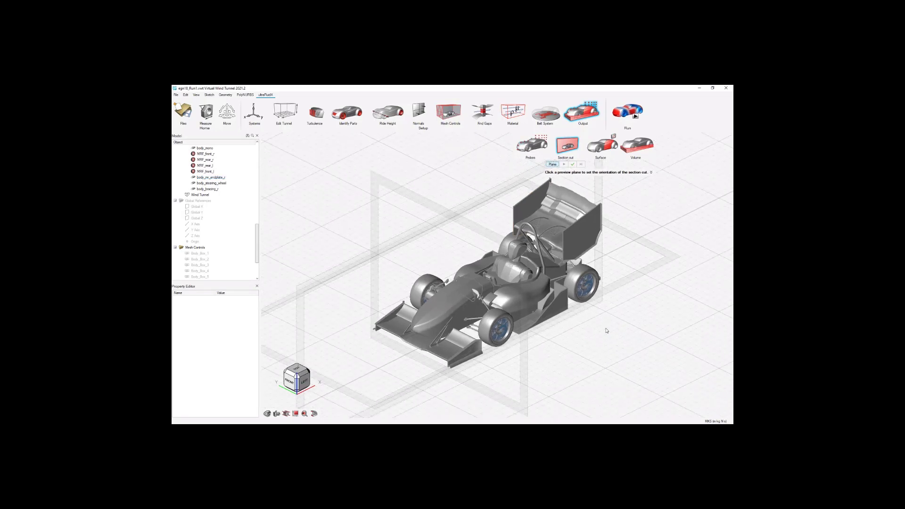
left_click(507, 400)
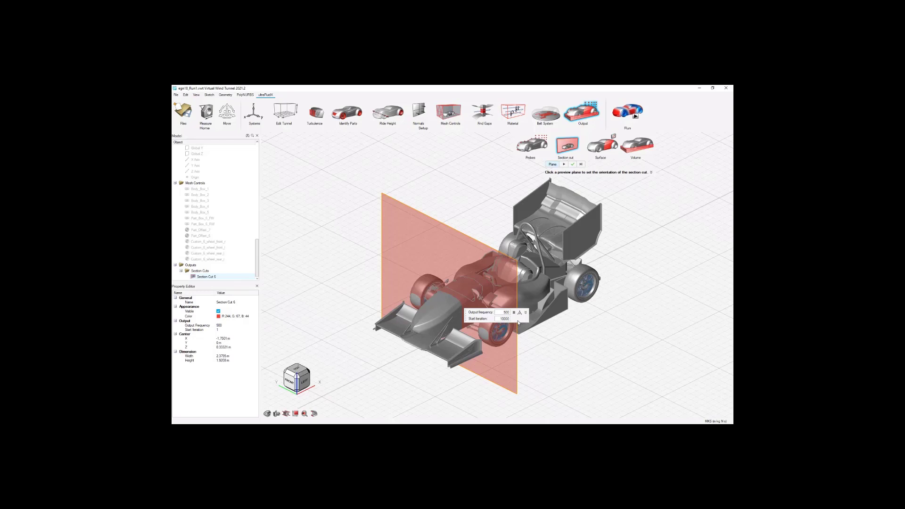
left_click(506, 312)
left_click(635, 119)
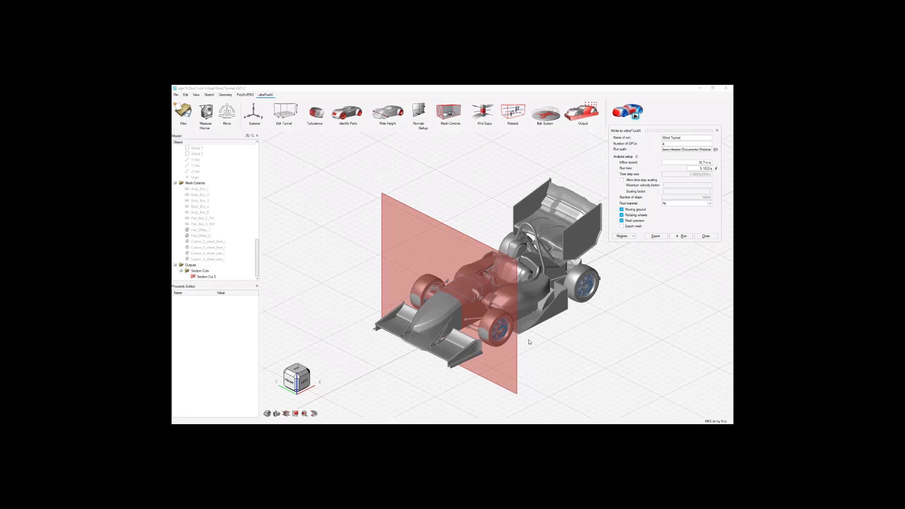
left_click(706, 236)
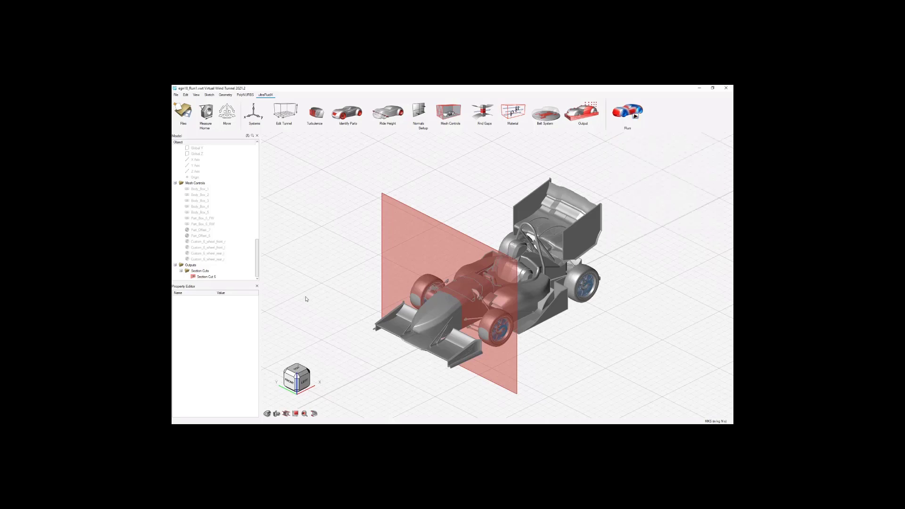
Move the crosswise section cut forward by setting its centre X to -2.1 m.
left_click(209, 278)
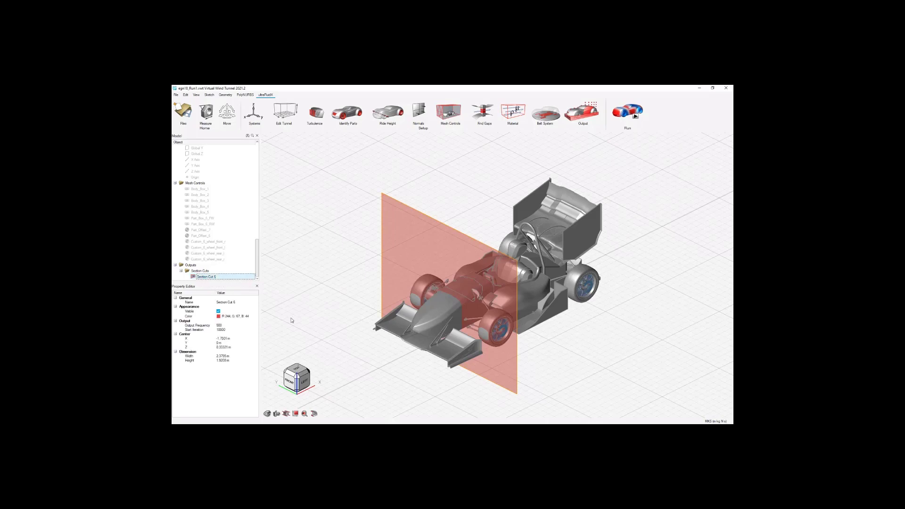
left_click(224, 339)
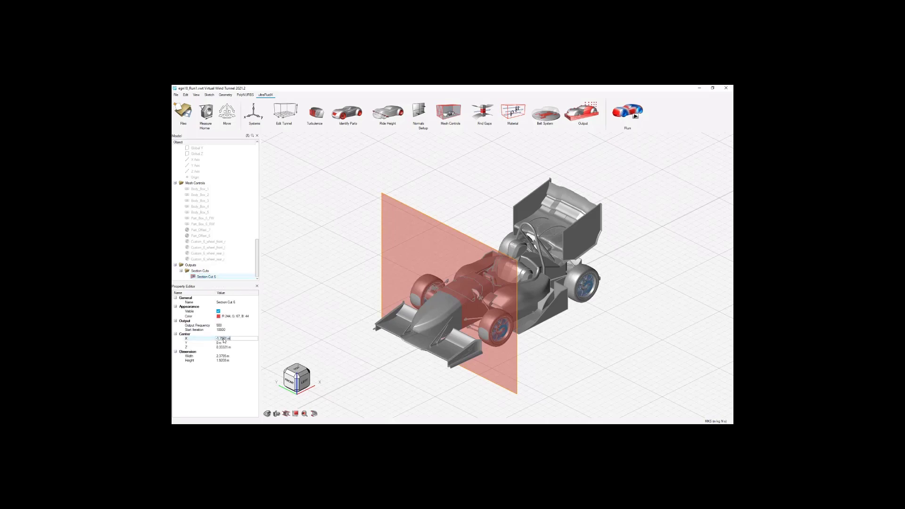
type("-2.1")
key("Return")
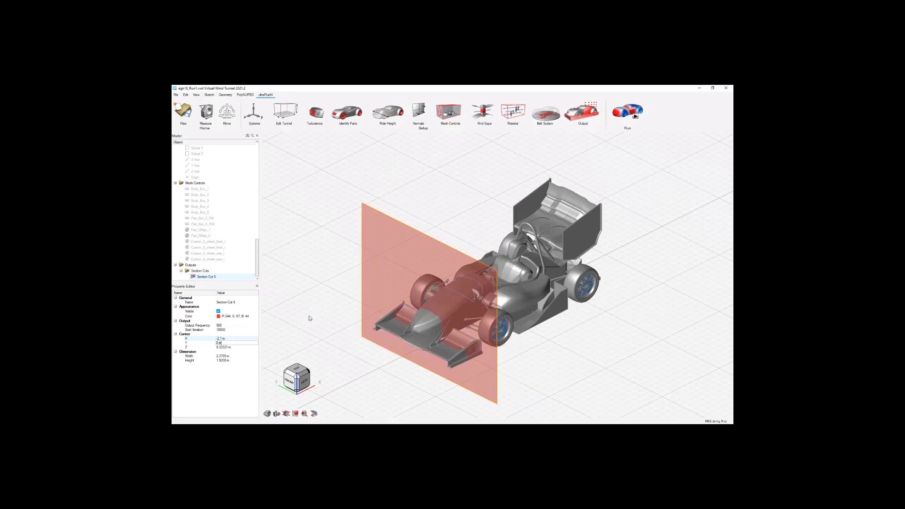
Add a second section cut as a vertical plane along the car's length with start iteration 10000.
left_click(584, 112)
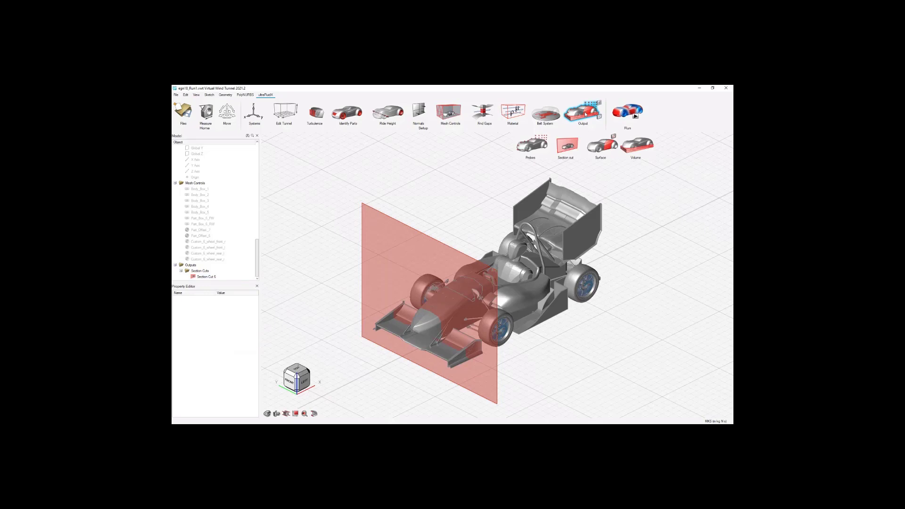
left_click(568, 149)
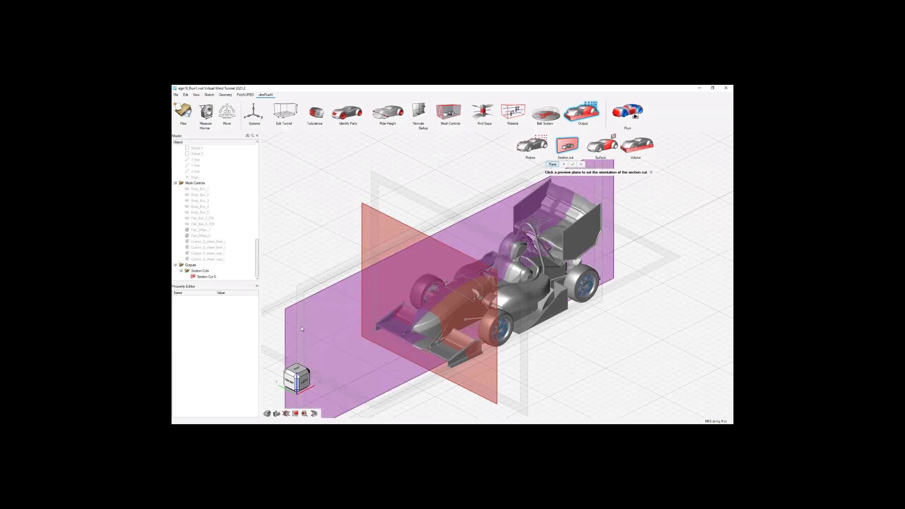
left_click(301, 326)
scroll(508, 311, "down", 1)
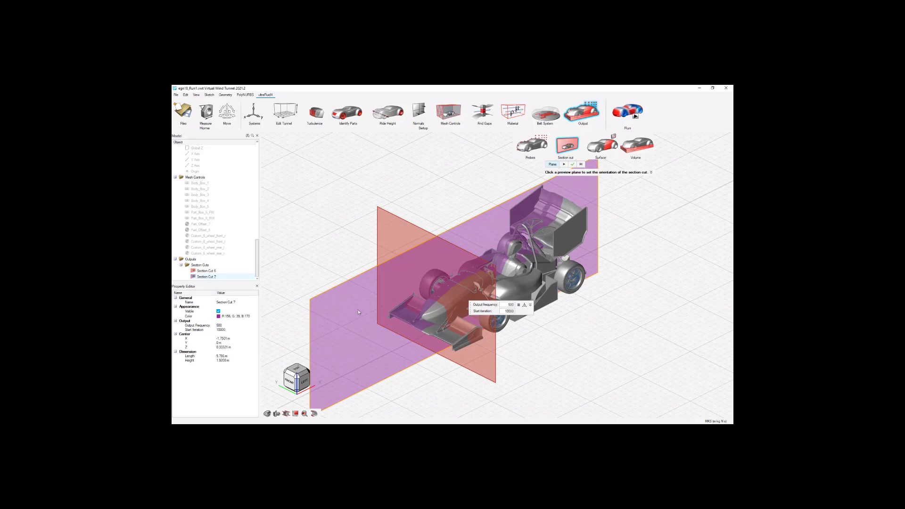
Set the centre Y of the lengthwise section cut to -0.3 m and confirm the cut.
left_click(227, 338)
left_click(226, 342)
key("BackSpace")
type("-0.3")
key("Tab")
left_click(610, 382)
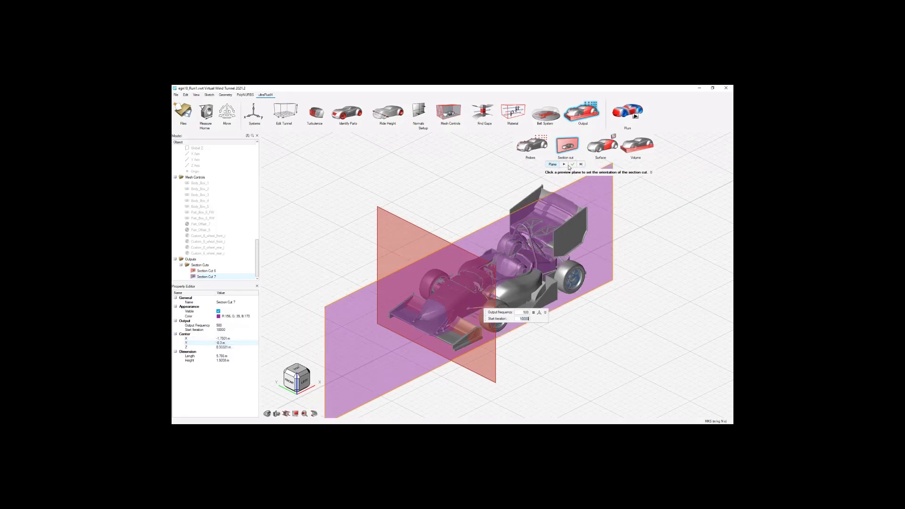
left_click(571, 165)
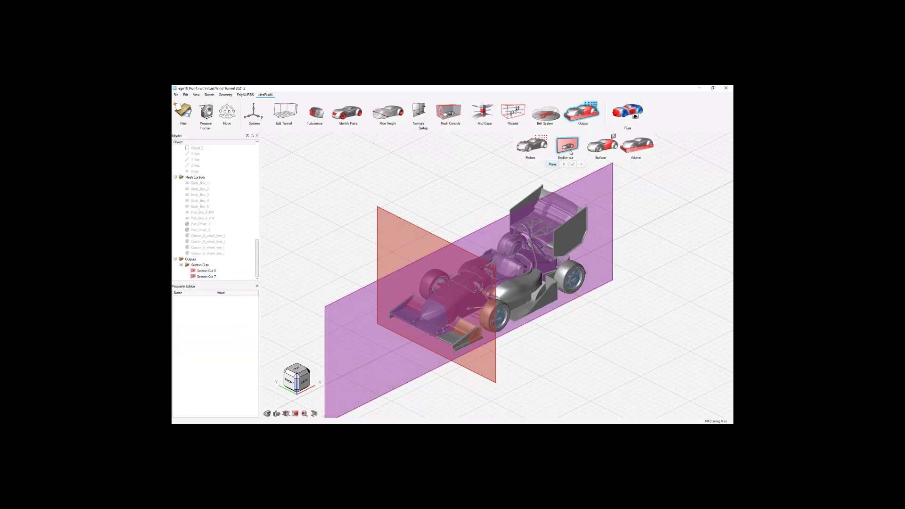
Add another lengthwise section cut with start iteration 10000 and centre Y at -0.6 m, and finish the section cuts.
left_click(322, 302)
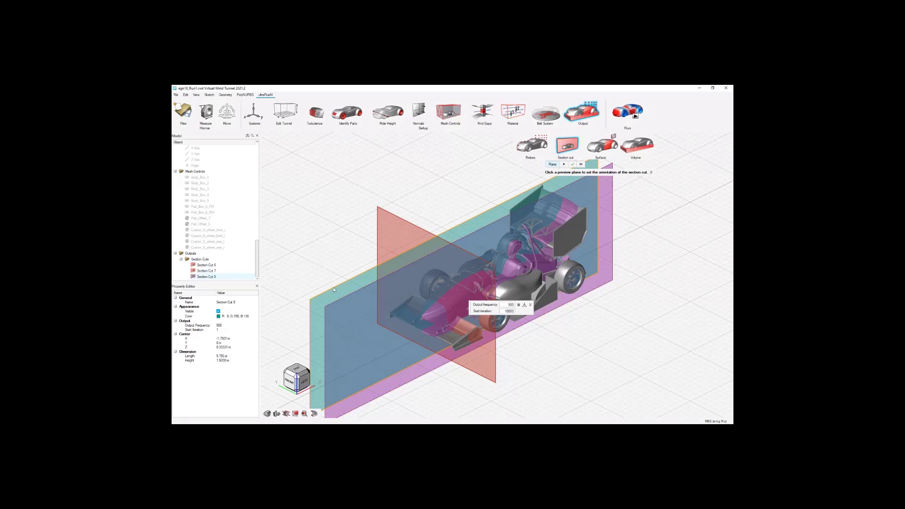
left_click(224, 343)
type("-0.3")
key("Return")
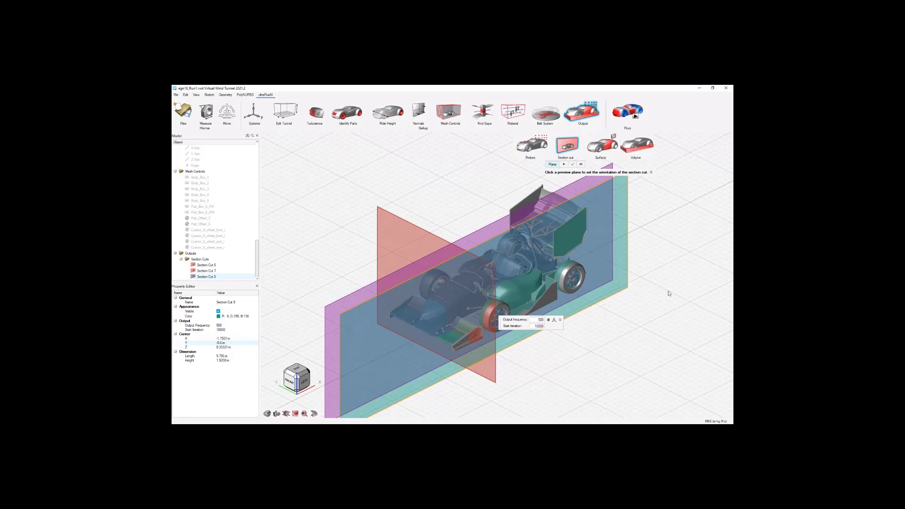
left_click(569, 152)
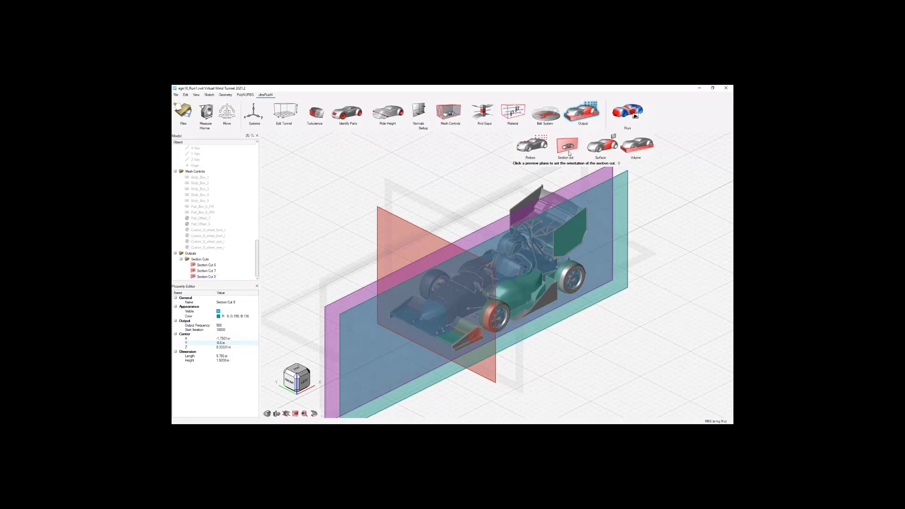
left_click(568, 149)
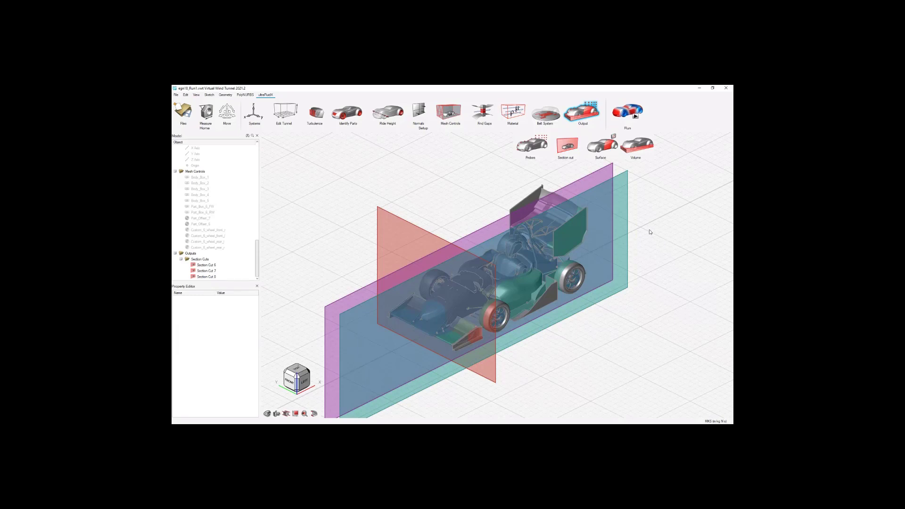
Add a horizontal section cut plane through the car with start iteration 10000.
scroll(650, 232, "down", 1)
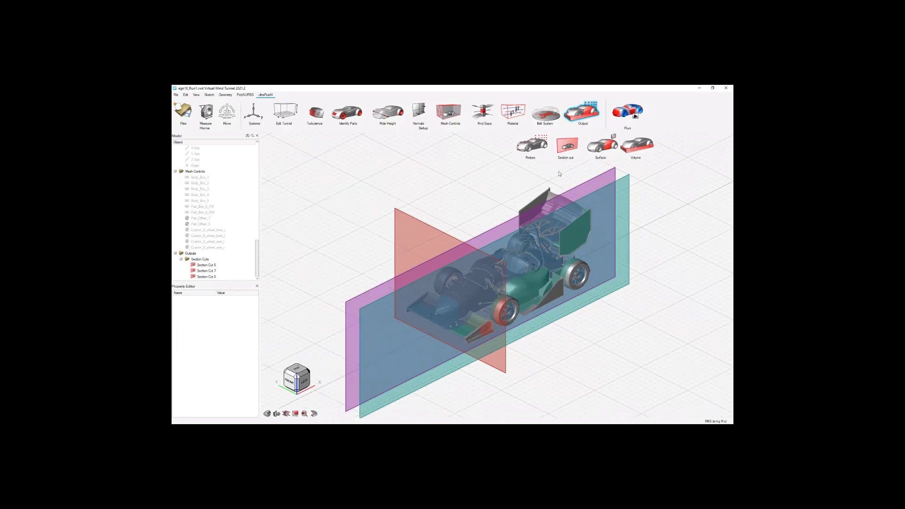
left_click(568, 146)
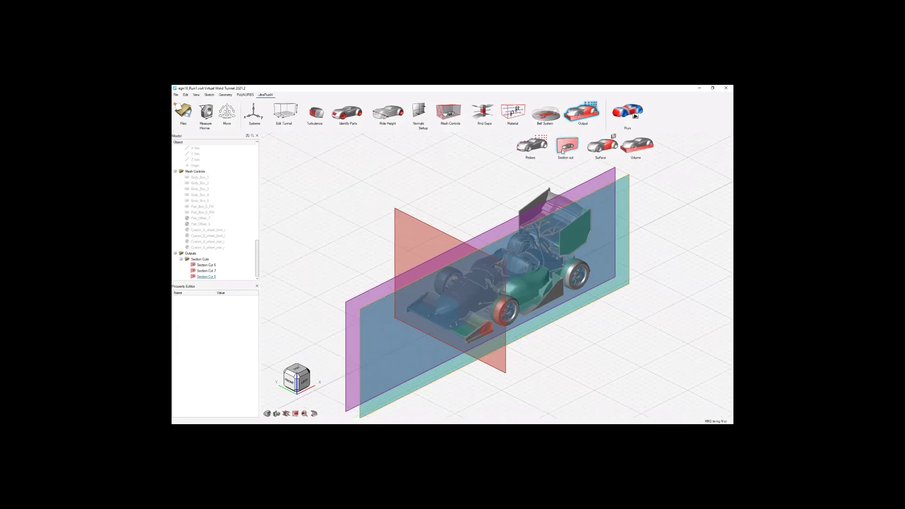
left_click(292, 323)
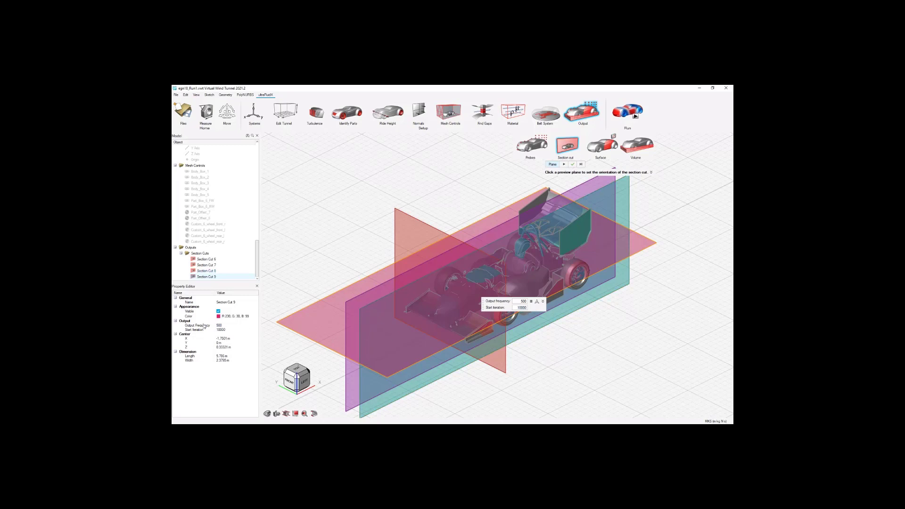
Set the centre Z of the horizontal section cut to -0.3 m and finish the section cuts.
left_click(229, 347)
type("0.2")
key("Tab")
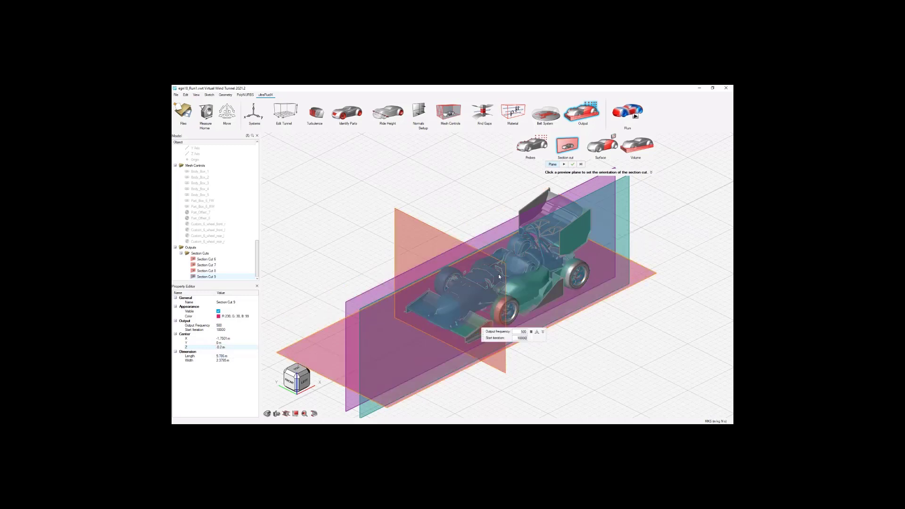
middle_click_drag(497, 273, 620, 362)
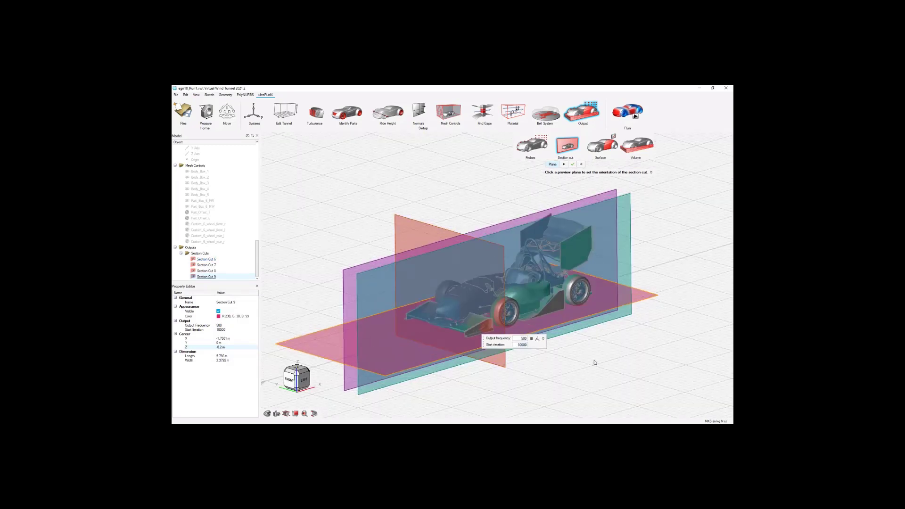
right_click(557, 367)
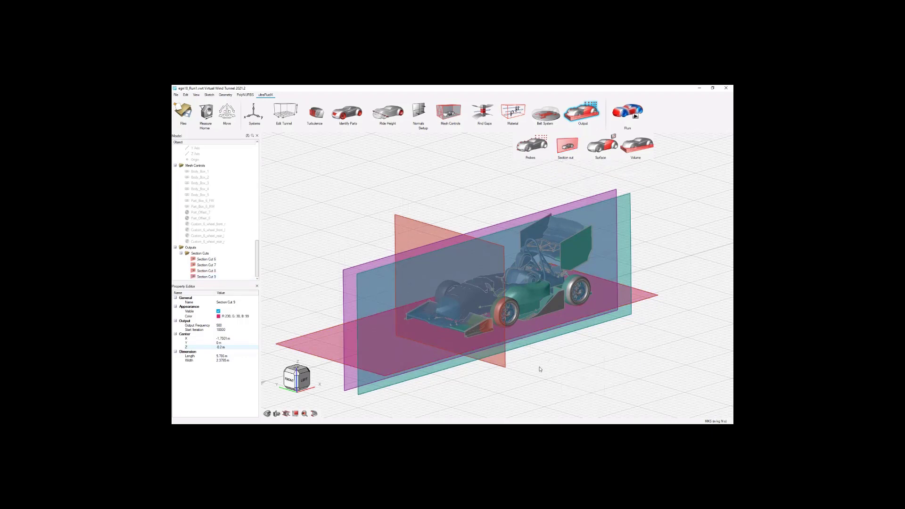
left_click(586, 362)
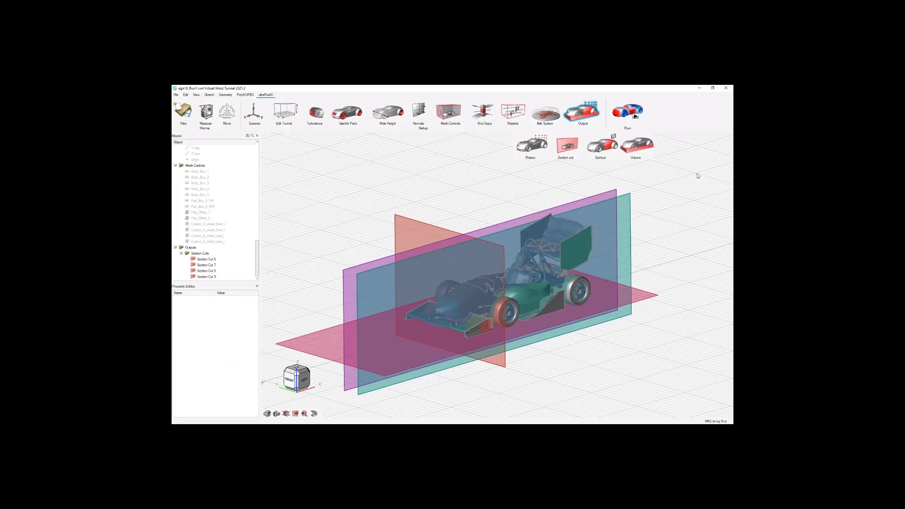
Set up the solver run with the name uFX_Simulation and 8 GPUs, leaving time step scaling off.
left_click(636, 117)
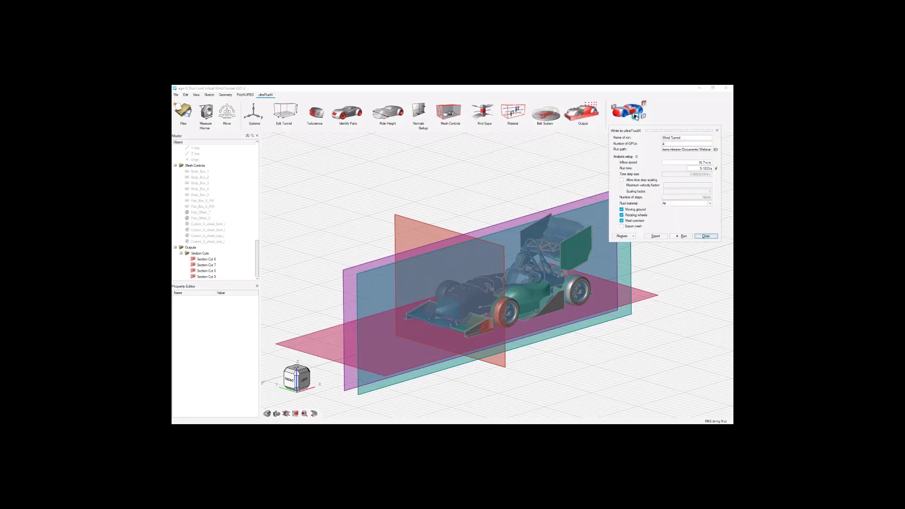
left_click(682, 138)
left_click(674, 143)
key("BackSpace")
type("8")
left_click(621, 180)
left_click(622, 180)
Export the simulation, automatically renaming the parts with invalid names and overwriting the existing run directory.
left_click(656, 237)
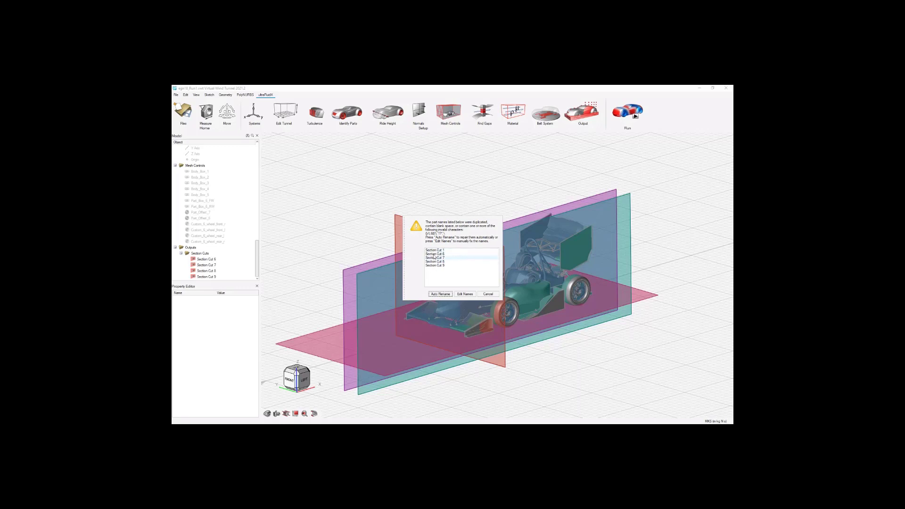
left_click(440, 294)
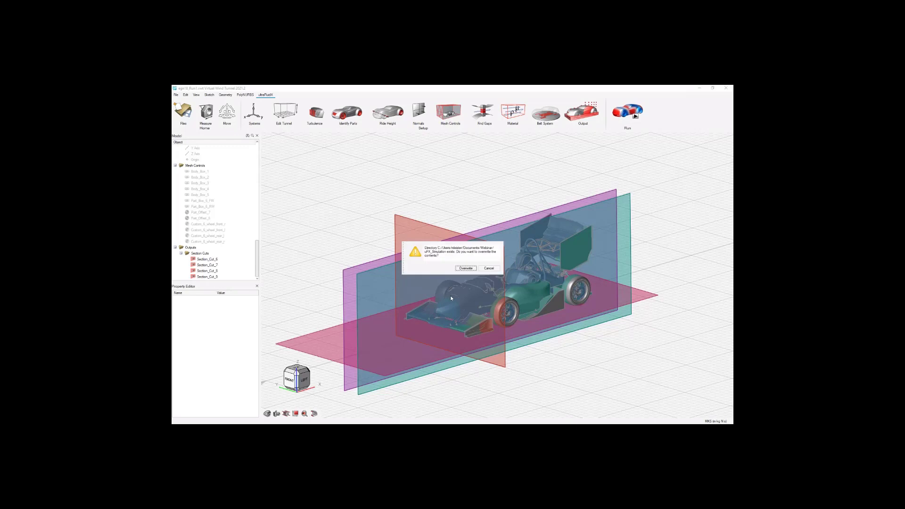
left_click(466, 269)
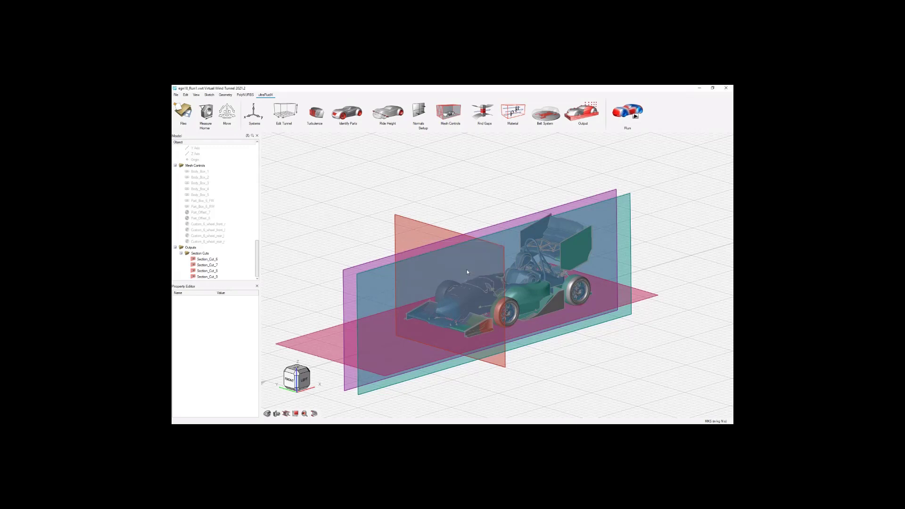
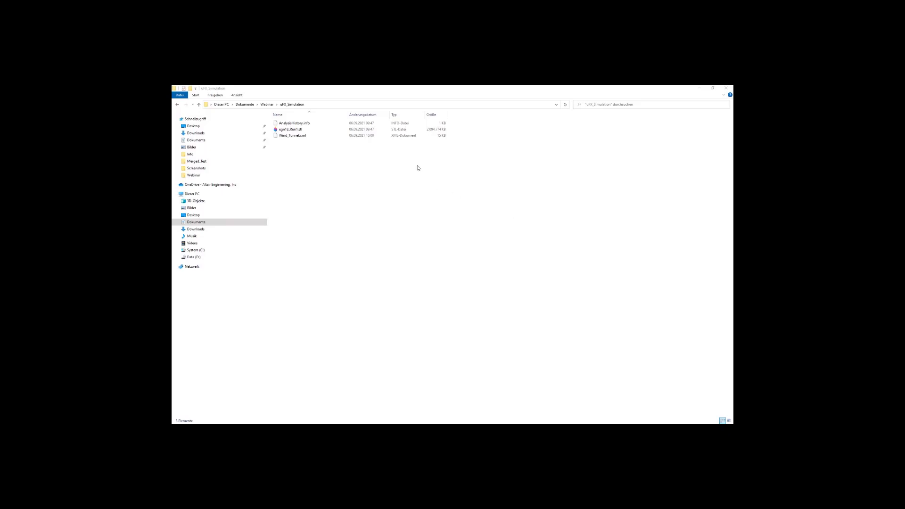
Open the exported Wind_Tunnel.xml from the uFX_Simulation folder in Notepad++ and go to the start of the file.
left_click(303, 131)
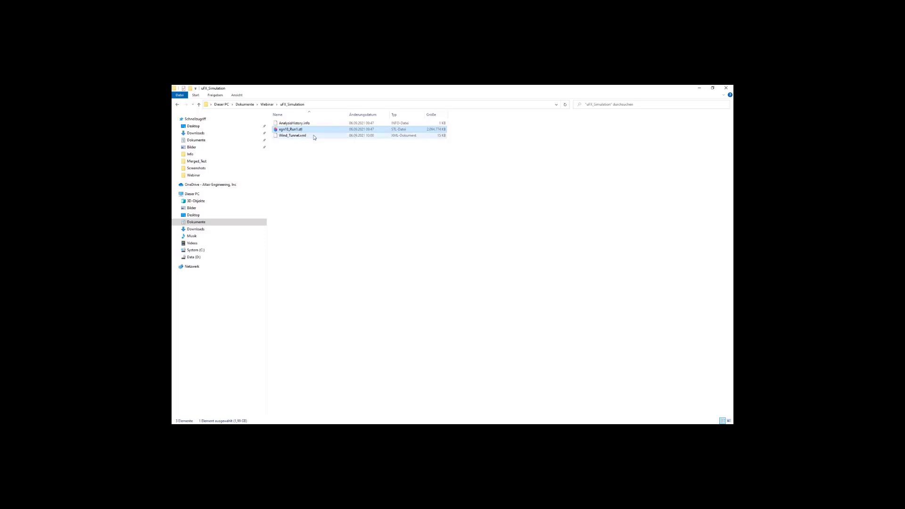
left_click(307, 136)
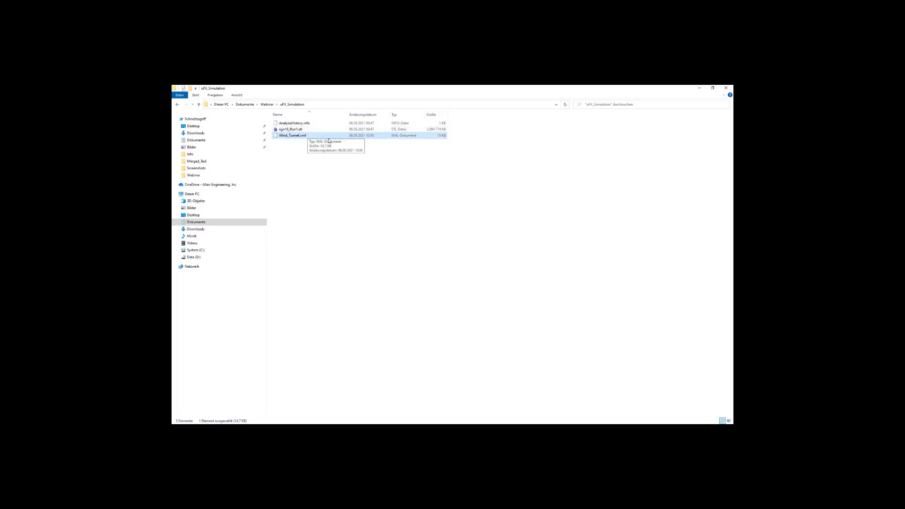
right_click(324, 137)
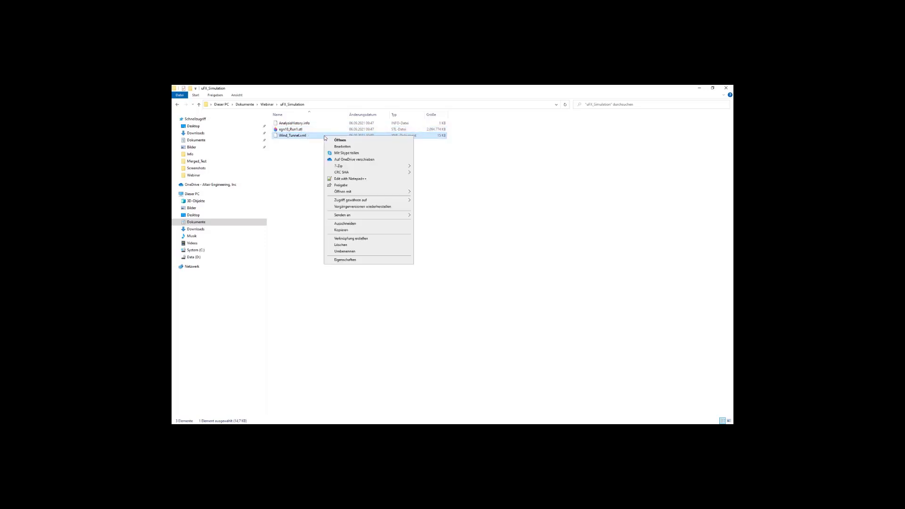
left_click(366, 180)
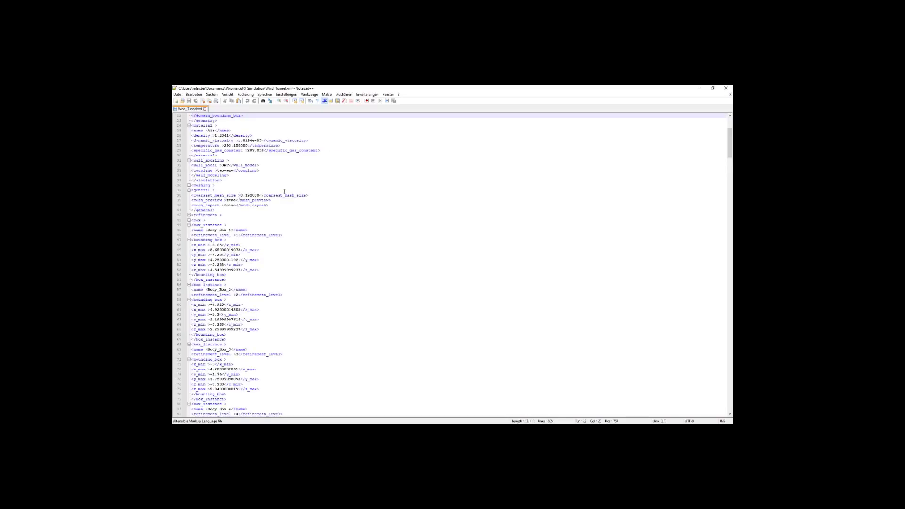
scroll(284, 192, "up", 6, "ctrl")
scroll(326, 207, "up", 7)
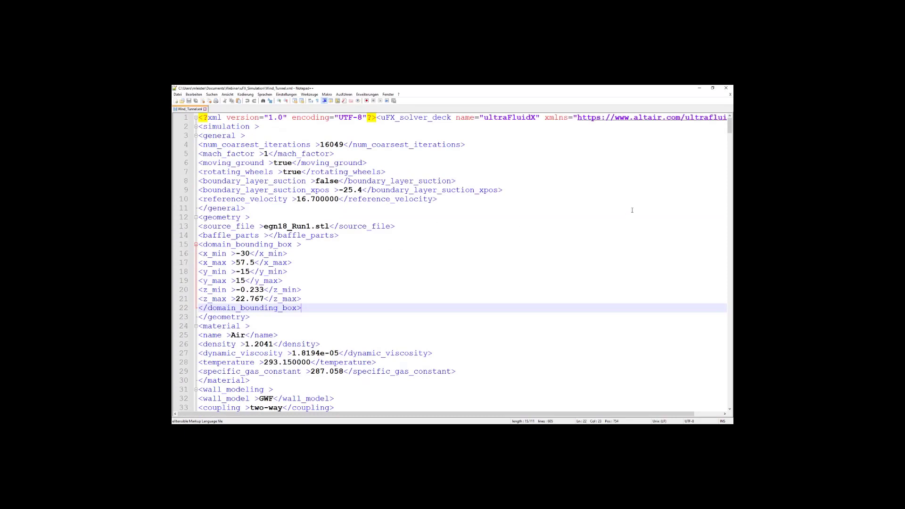
Examine the general simulation settings of the solver deck, especially the number of coarsest iterations and the Mach factor.
left_click(605, 196)
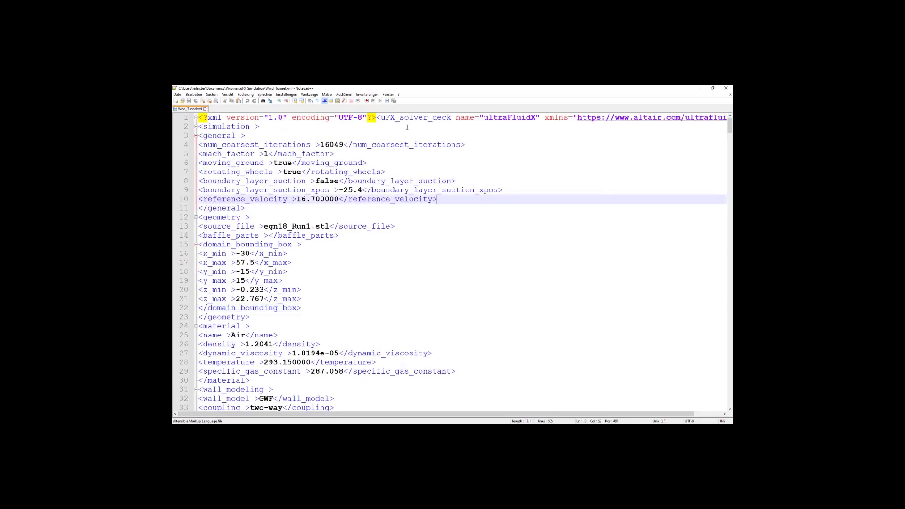
left_click(481, 144)
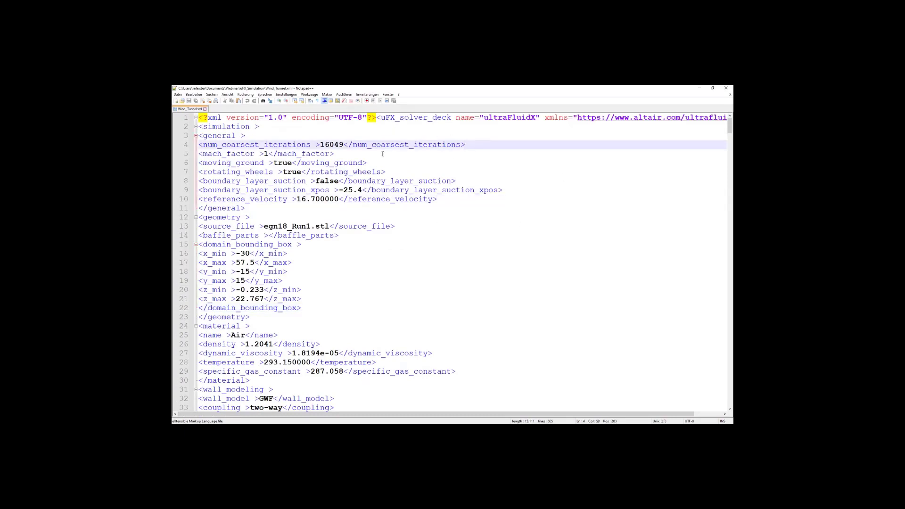
double_click(322, 144)
left_click(474, 145)
left_click(350, 152)
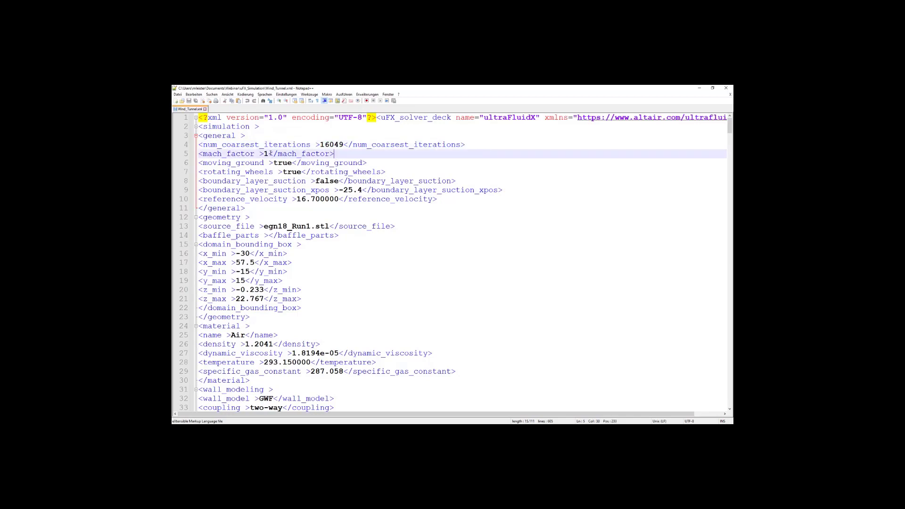
double_click(267, 154)
left_click(363, 156)
Review the geometry source file, the air material properties, the wall model and the domain bounding box.
left_click(330, 217)
left_click(329, 226)
scroll(353, 209, "down", 2)
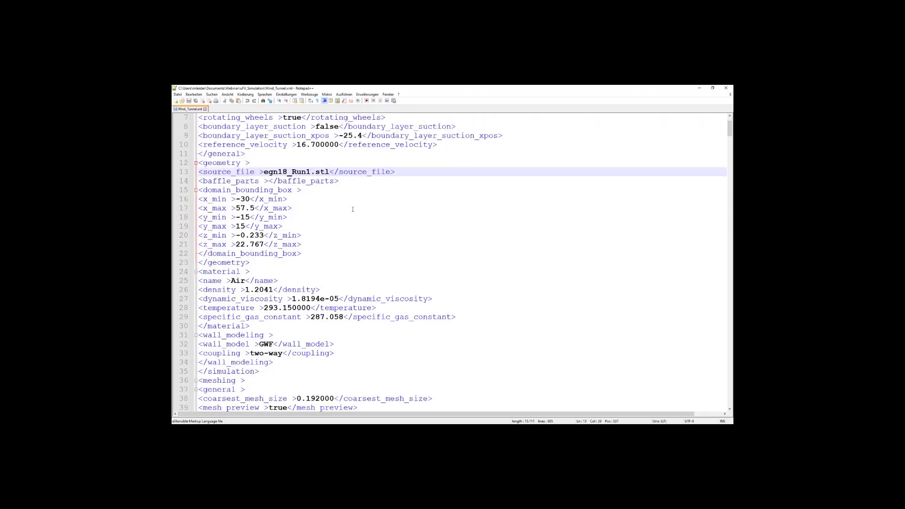
left_click_drag(264, 173, 329, 172)
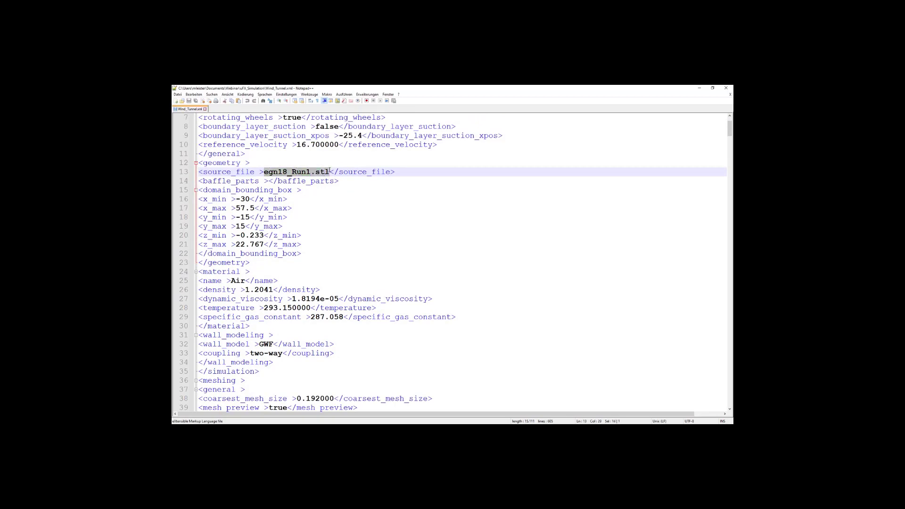
scroll(362, 203, "down", 1)
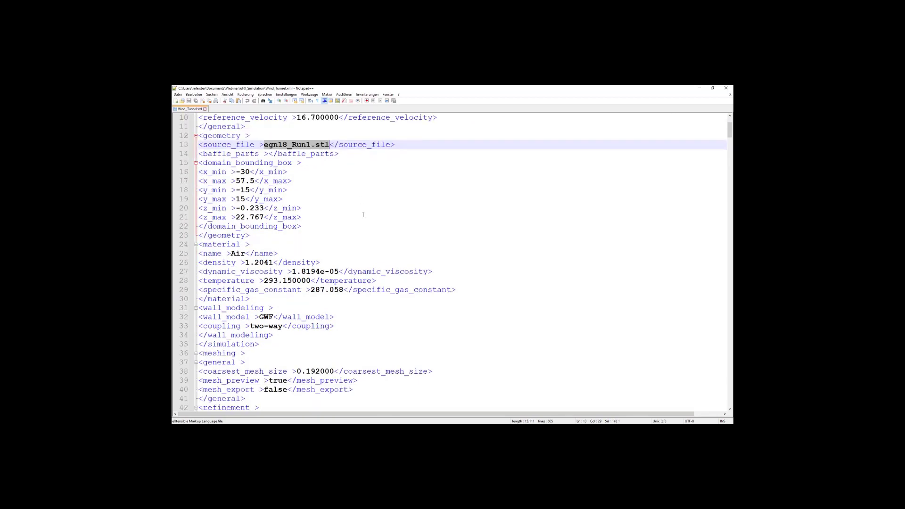
left_click_drag(354, 254, 411, 318)
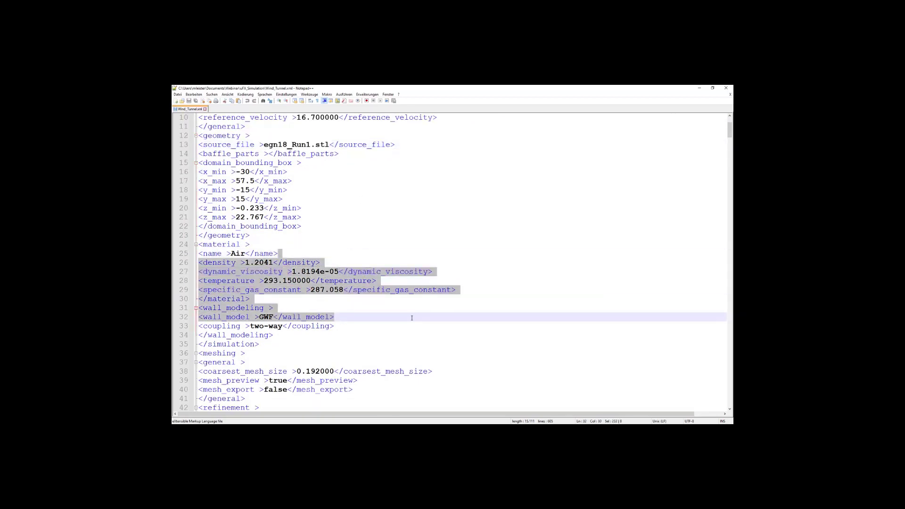
scroll(424, 215, "up", 2)
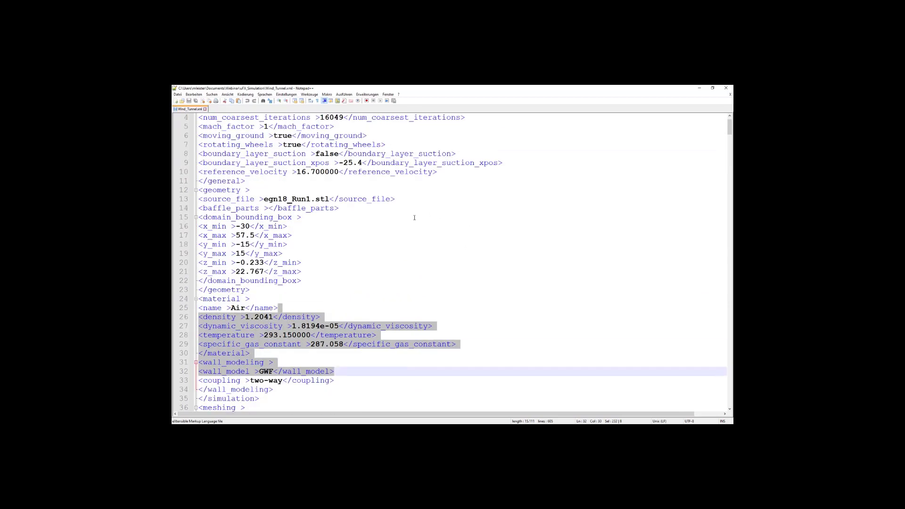
left_click_drag(288, 287, 198, 217)
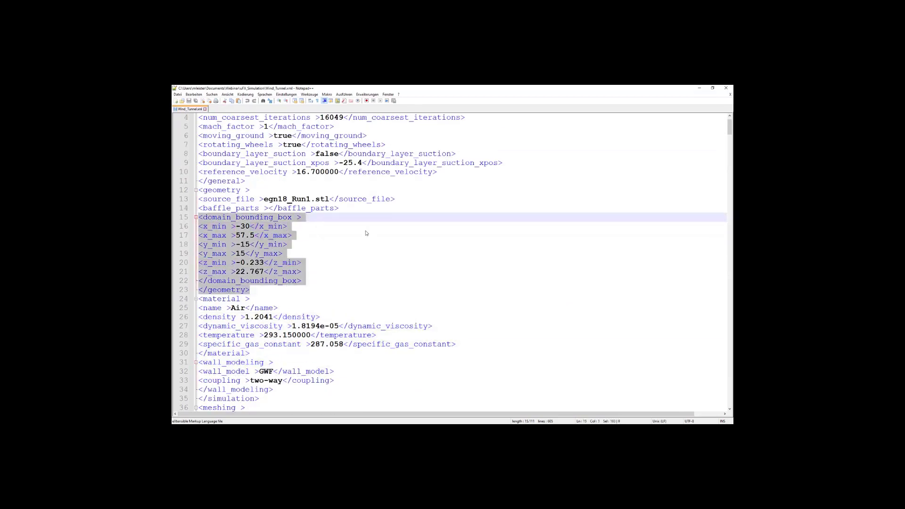
Review the general mesh settings and the box refinement instances in the meshing section.
scroll(424, 222, "down", 6)
scroll(423, 223, "down", 5)
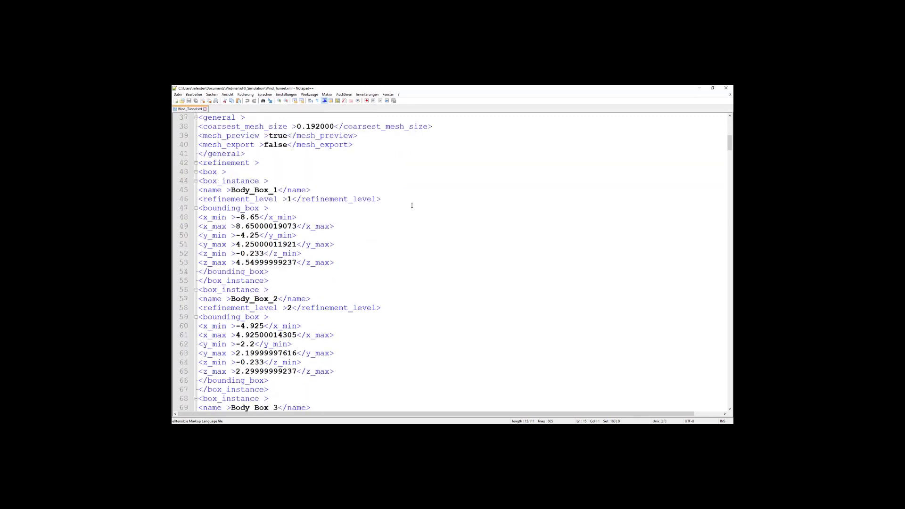
left_click_drag(270, 181, 198, 182)
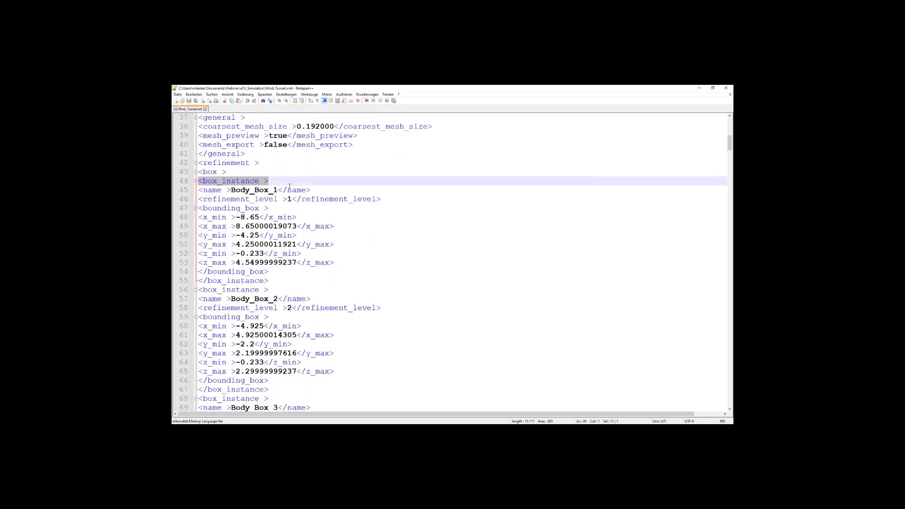
Check the part offset refinements and the body parts assigned to them.
scroll(357, 195, "down", 20)
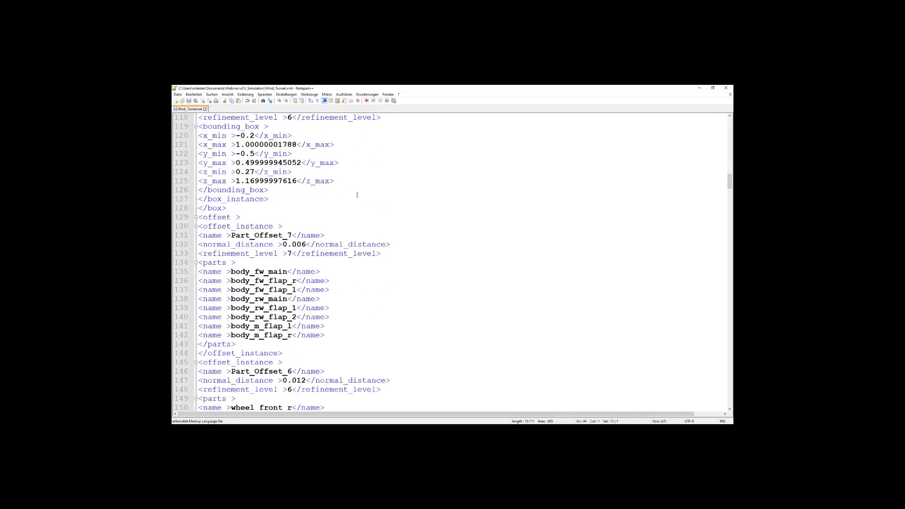
scroll(357, 194, "down", 3)
scroll(356, 194, "up", 2)
left_click_drag(329, 208, 335, 221)
left_click_drag(329, 308, 199, 244)
scroll(339, 247, "down", 13)
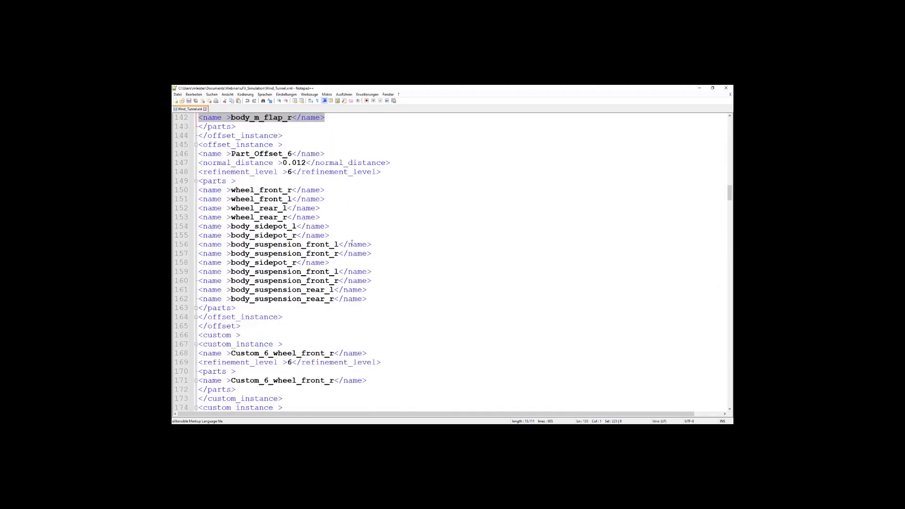
Check the custom refinement instances defined around the front and rear wheels.
scroll(352, 242, "down", 1)
scroll(352, 242, "up", 2)
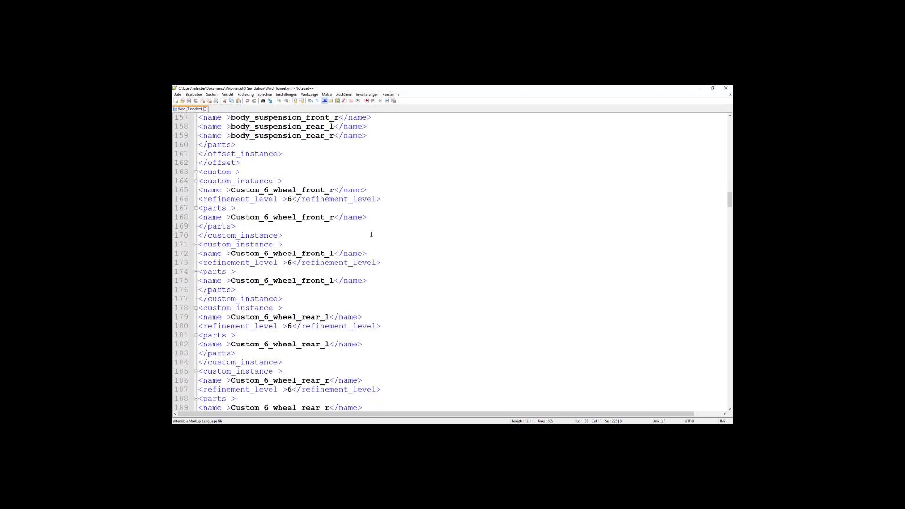
left_click_drag(384, 185, 426, 372)
scroll(391, 214, "down", 5)
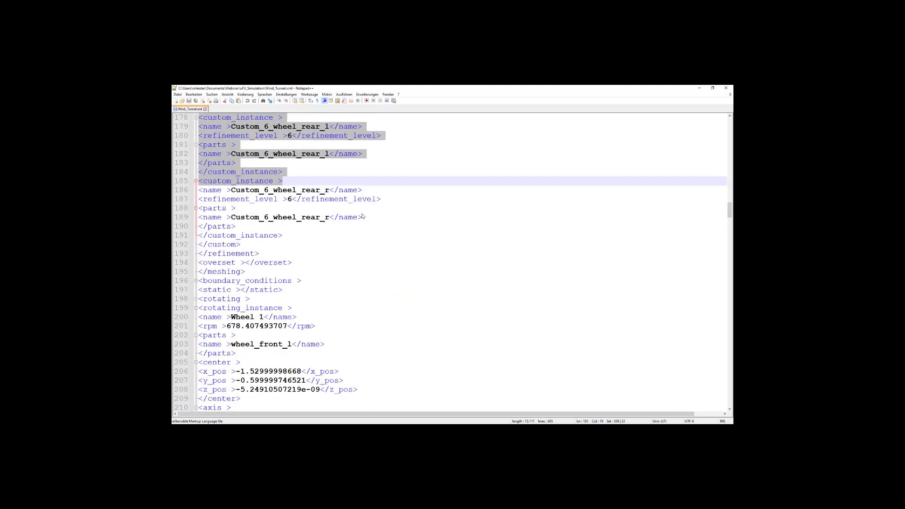
scroll(397, 212, "up", 3)
left_click(396, 209)
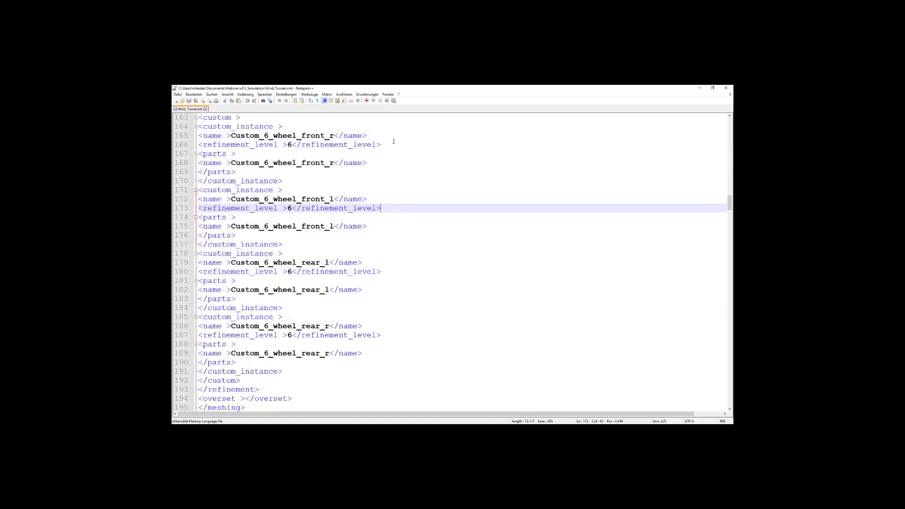
left_click_drag(393, 138, 449, 325)
scroll(432, 317, "down", 7)
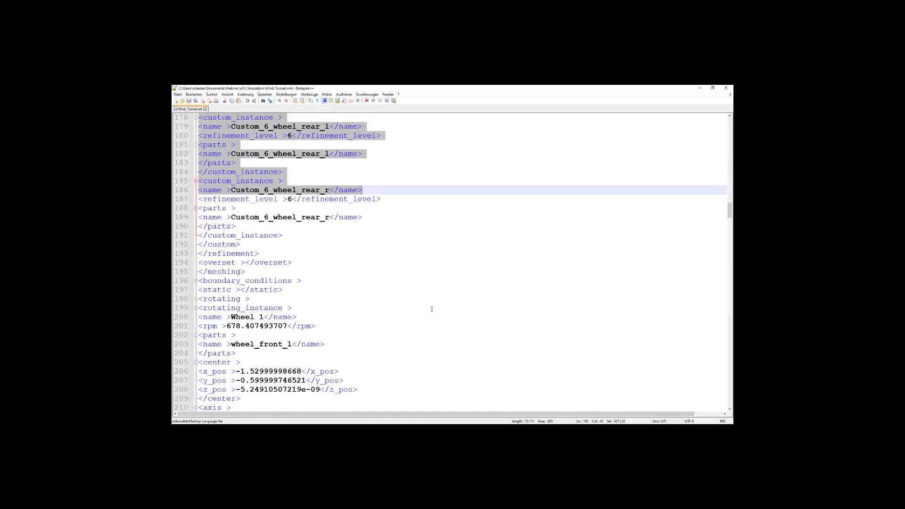
Examine the rotating boundary conditions of the four wheels, including their rpm, parts, centers and axes.
scroll(431, 308, "down", 2)
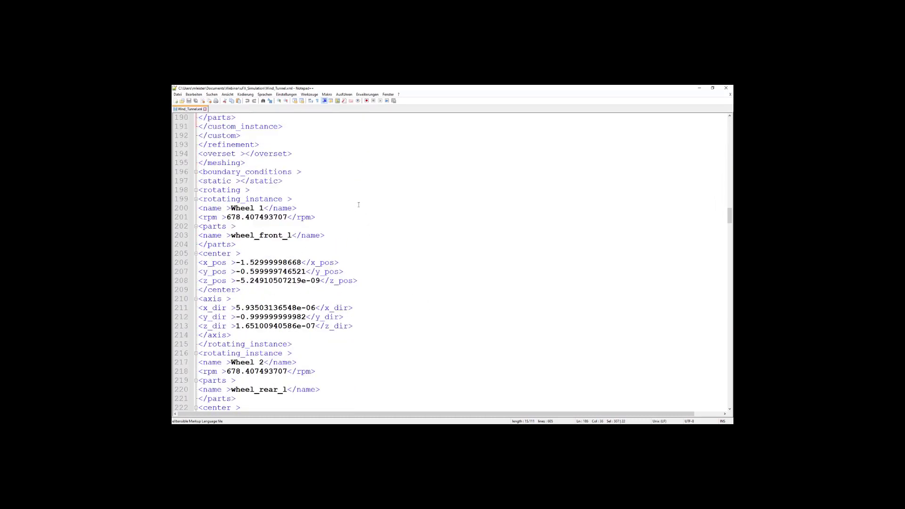
left_click_drag(358, 204, 391, 334)
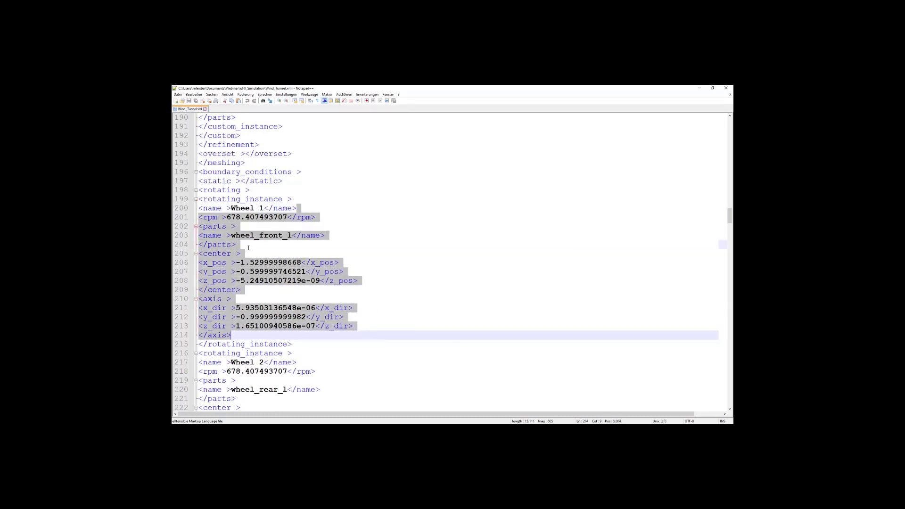
left_click(248, 248)
left_click(372, 298)
scroll(372, 295, "down", 1)
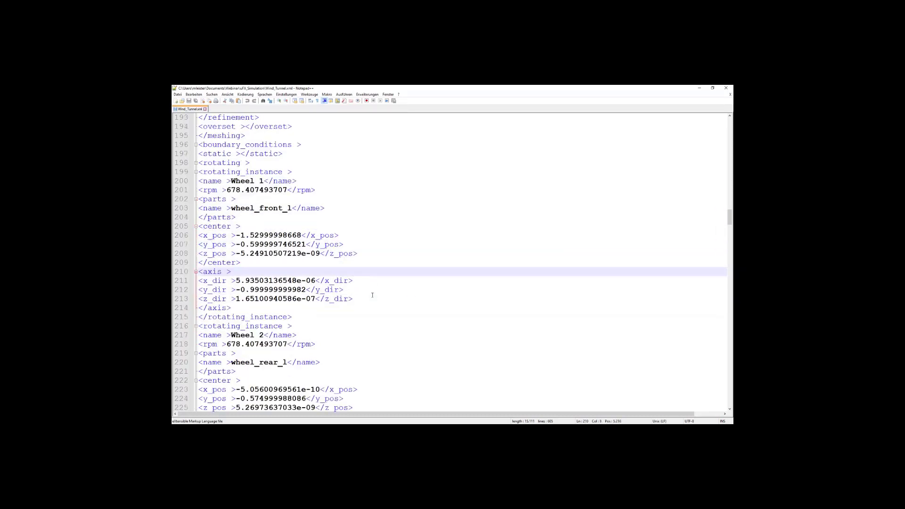
scroll(372, 295, "down", 4)
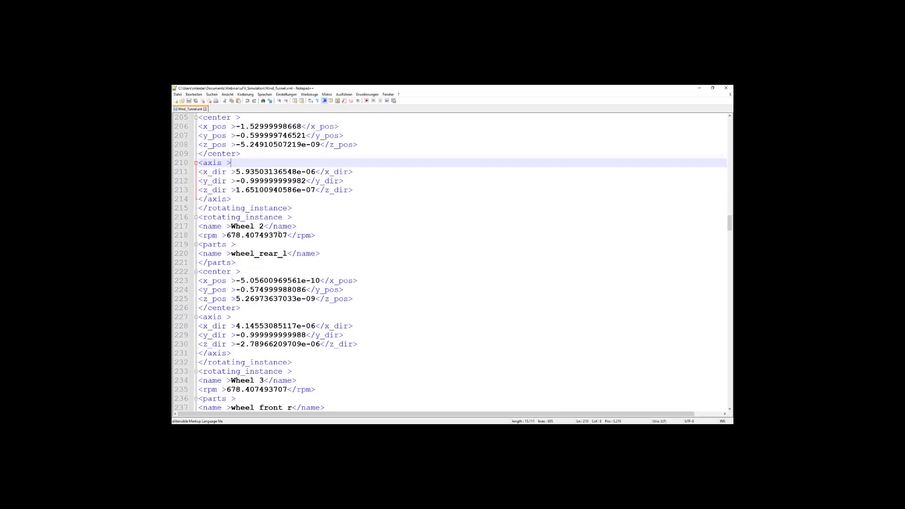
left_click_drag(288, 235, 227, 236)
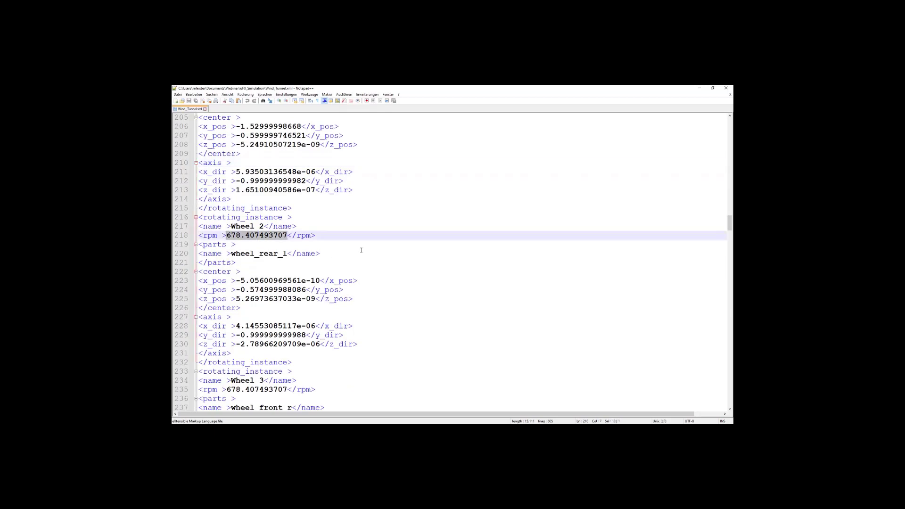
scroll(363, 247, "down", 1)
scroll(364, 247, "down", 15)
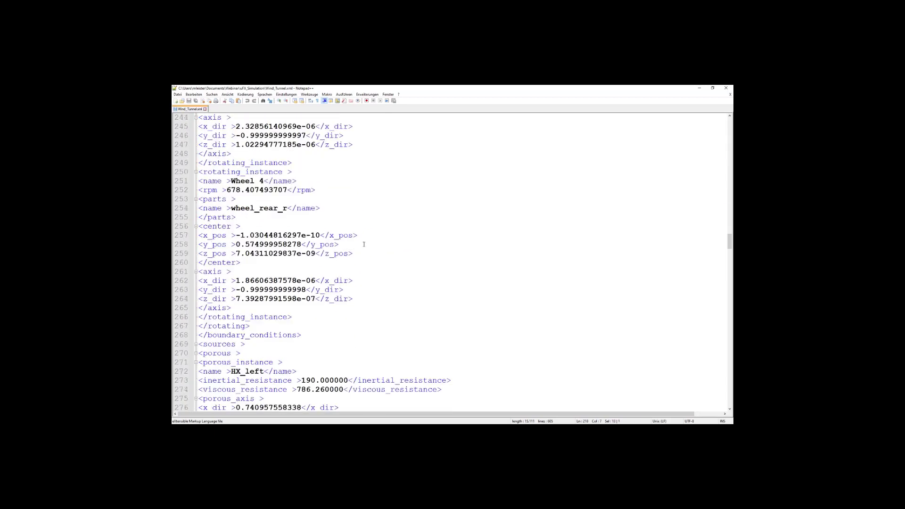
Review the porous heat exchanger definitions and the MRF instances of the wheels in the sources section.
scroll(364, 244, "down", 4)
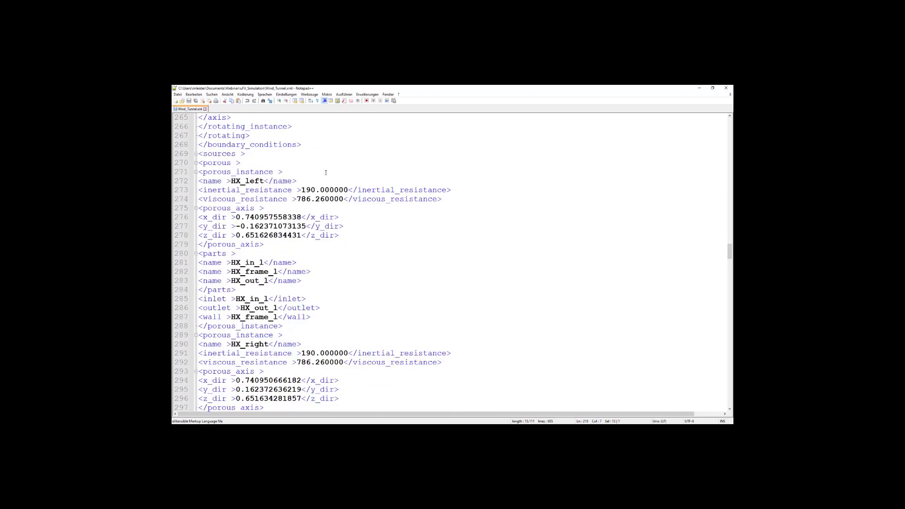
scroll(344, 180, "down", 16)
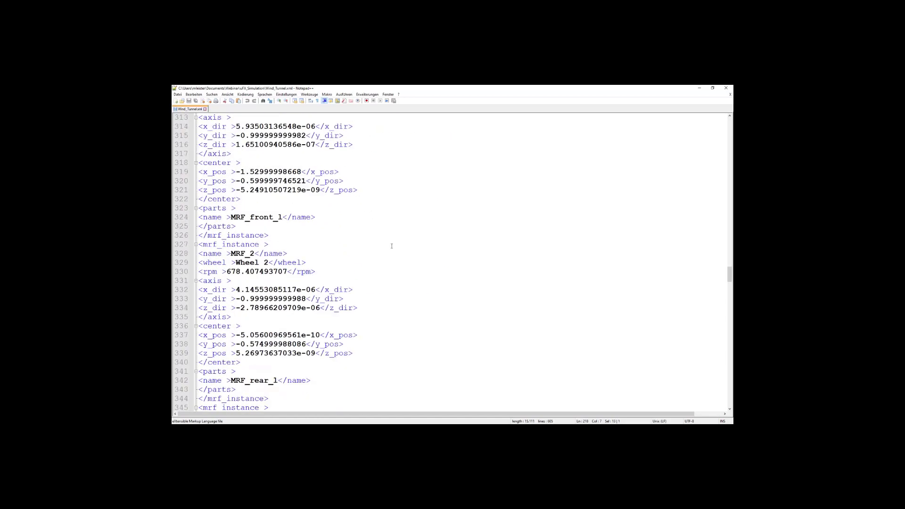
scroll(391, 244, "down", 9)
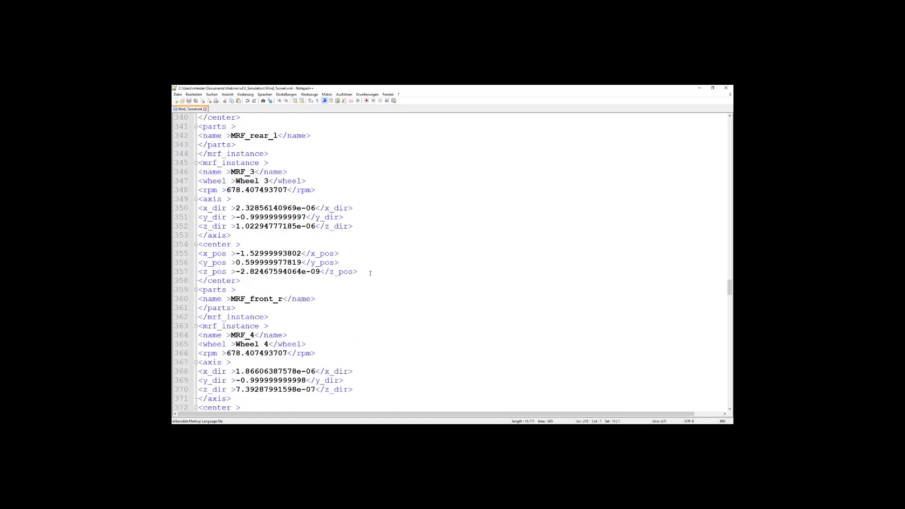
Review the general output settings, output variables, moment reference system and aero coefficient settings of the solver deck.
scroll(385, 271, "down", 9)
scroll(378, 277, "down", 5)
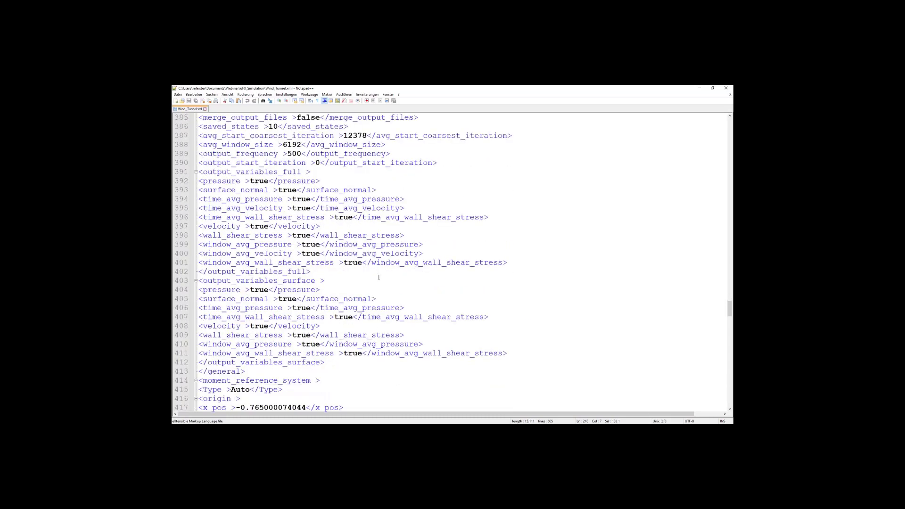
scroll(380, 278, "up", 2)
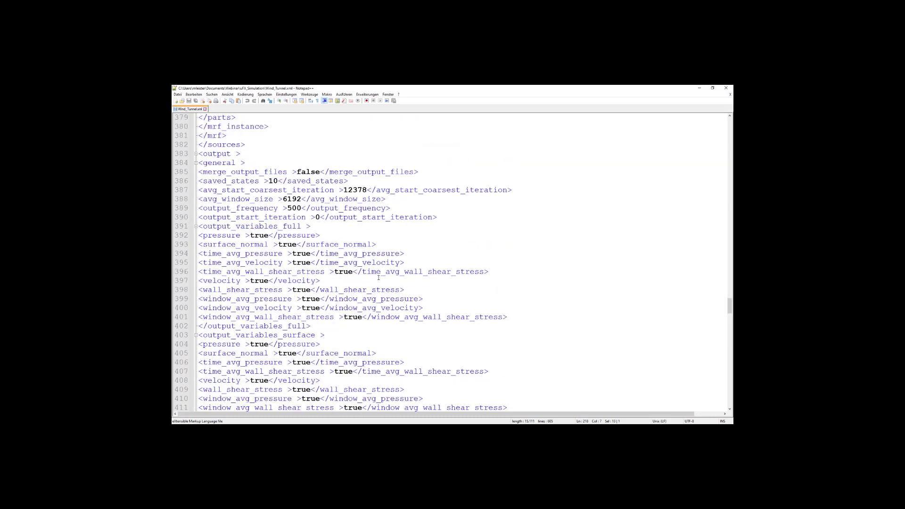
scroll(417, 295, "down", 9)
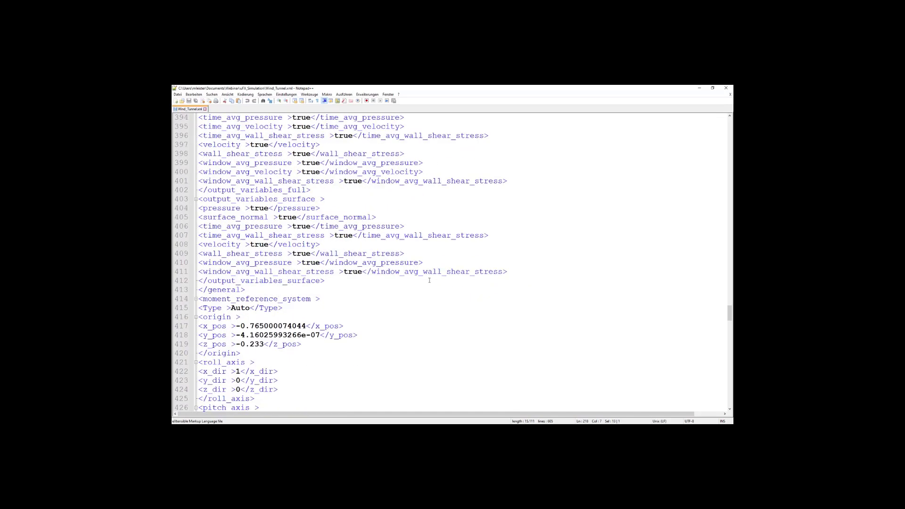
scroll(430, 281, "down", 14)
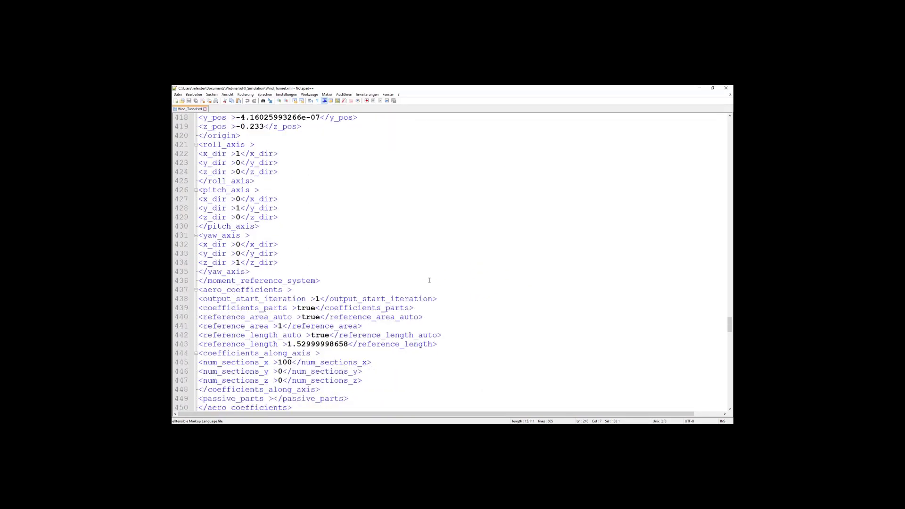
Check the section cut instances, including their axes, points, bounding boxes, output frequency, start iteration and output variables.
scroll(429, 280, "down", 3)
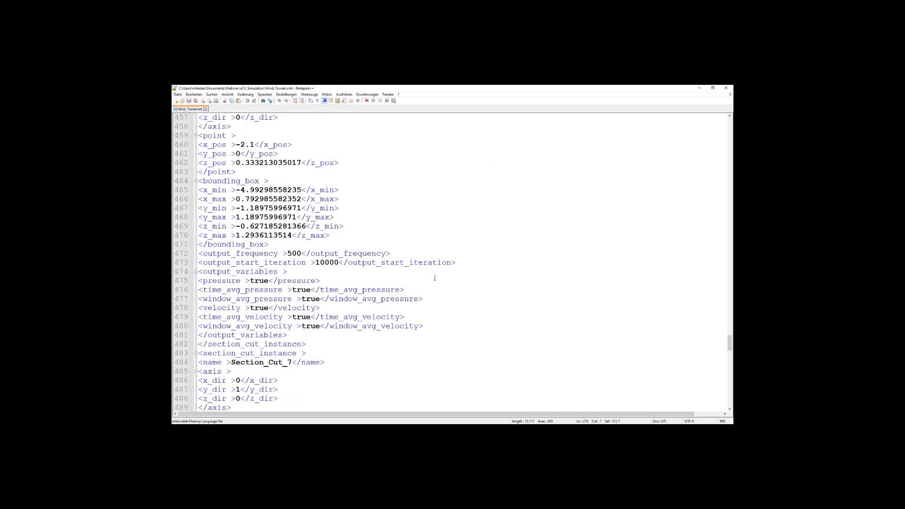
scroll(435, 278, "down", 12)
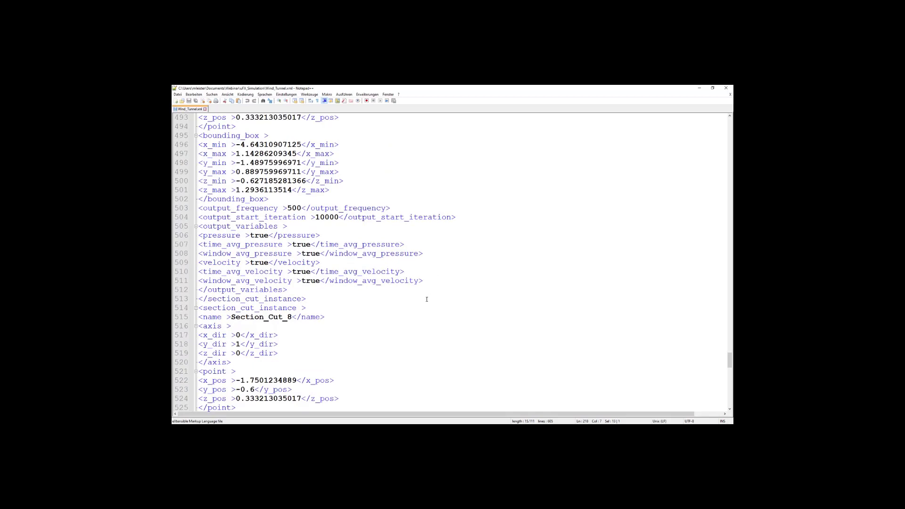
scroll(431, 295, "down", 20)
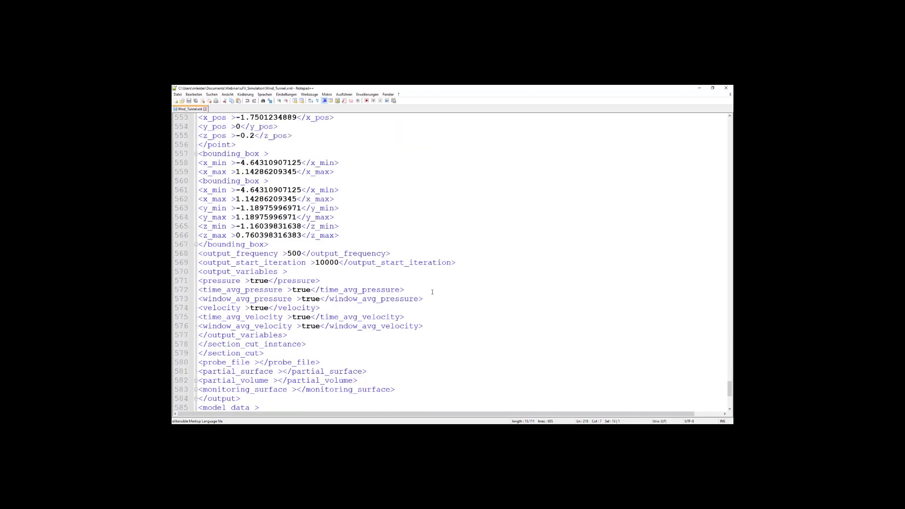
scroll(432, 291, "up", 9)
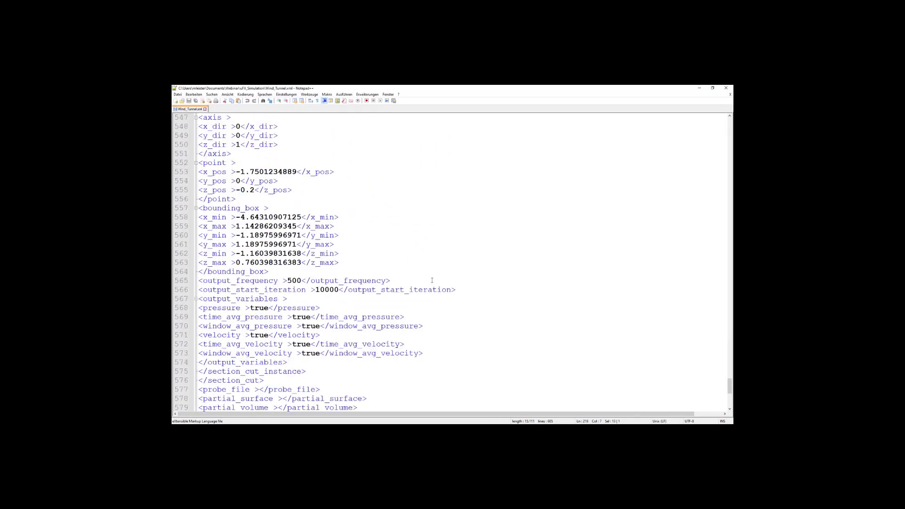
scroll(430, 278, "down", 3, "ctrl")
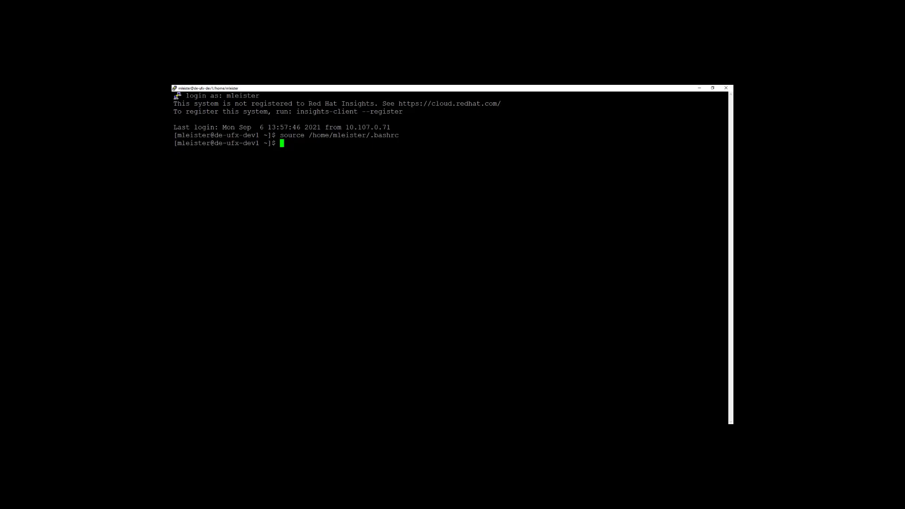
In the remote SSH terminal, source set_uFX_environment.sh from the scripts folder of the v2021.1.0.371-be4426268dec installation.
type("source /local/disk/mleister/v")
key("Tab")
type("scrips")
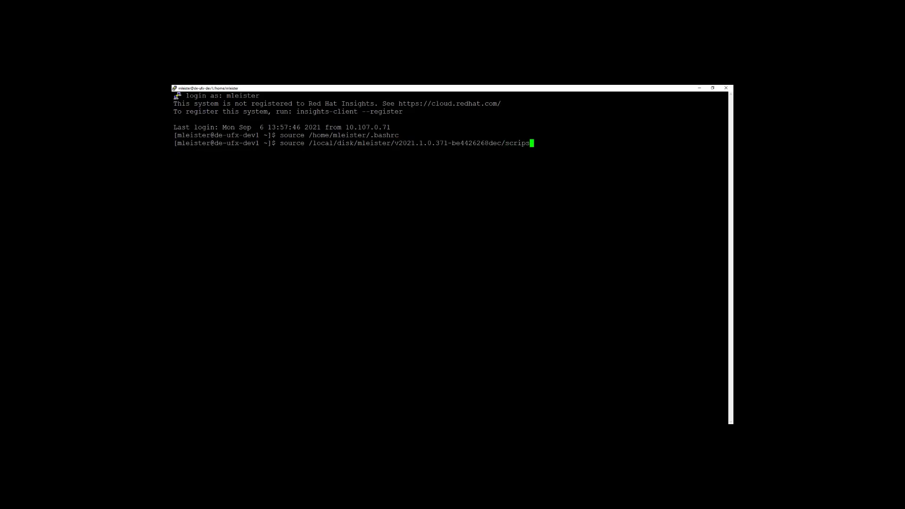
key("BackSpace")
key("Tab")
type("set")
key("Tab")
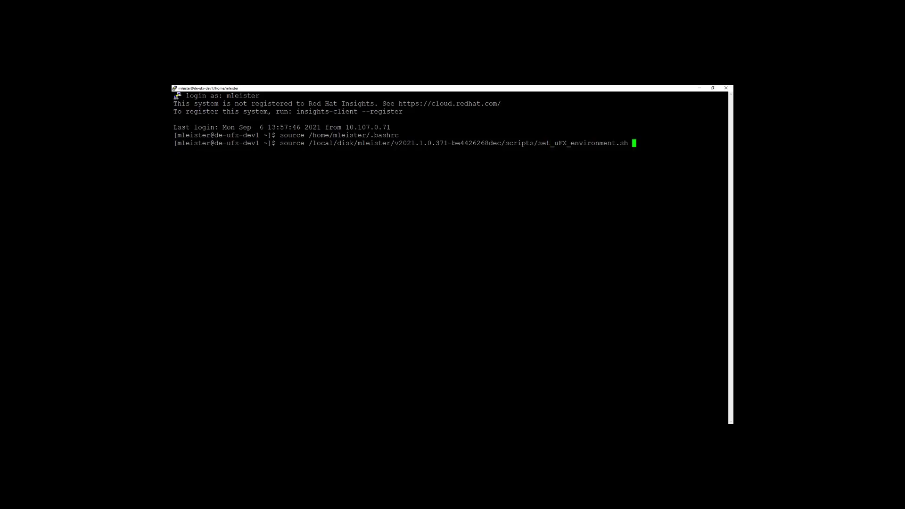
key("Return")
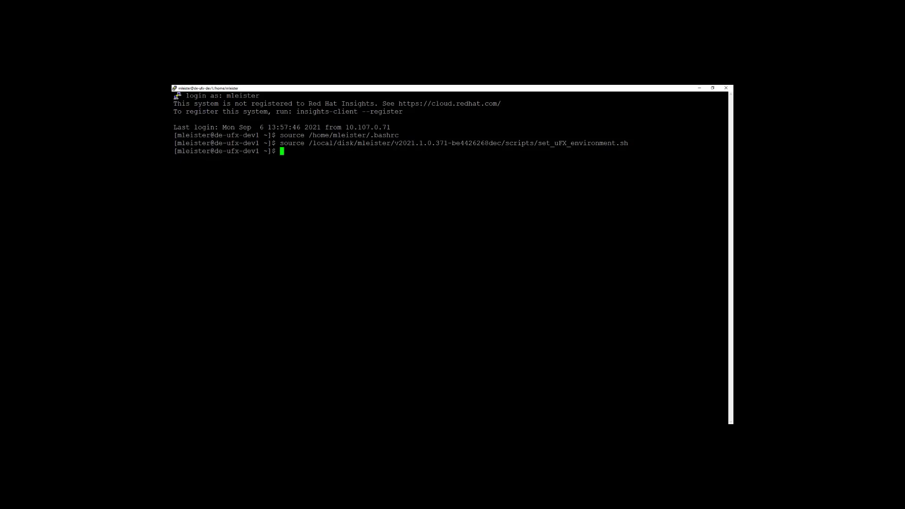
Print the solver's help information with ultraFluidX -h.
type("ultraFluidX -h")
key("Return")
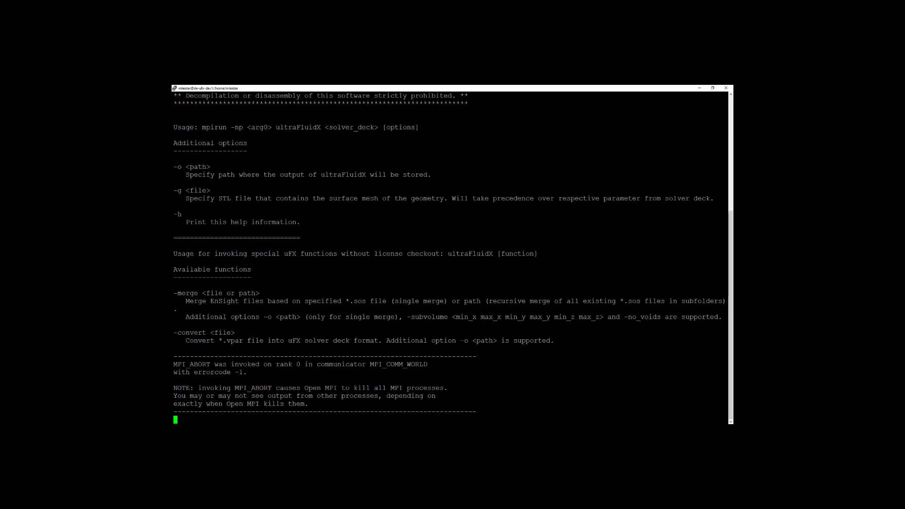
Examine the usage line's mpirun, process count, solver deck and options arguments, plus the output path and STL file options.
scroll(452, 257, "up", 7)
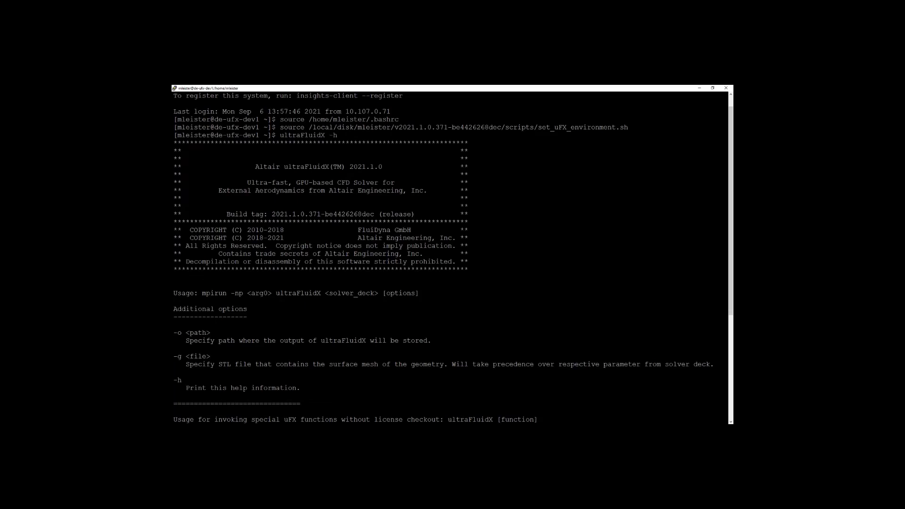
left_click_drag(202, 293, 272, 293)
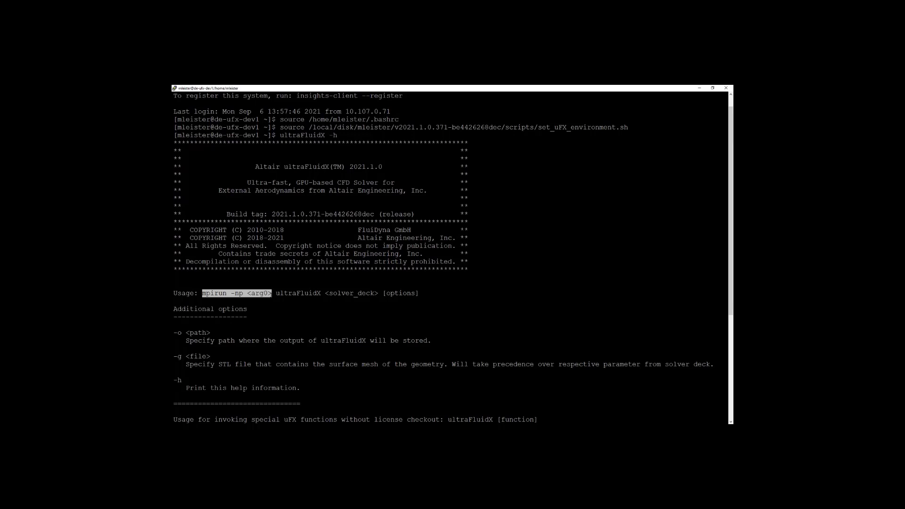
left_click(271, 294)
left_click_drag(242, 293, 274, 293)
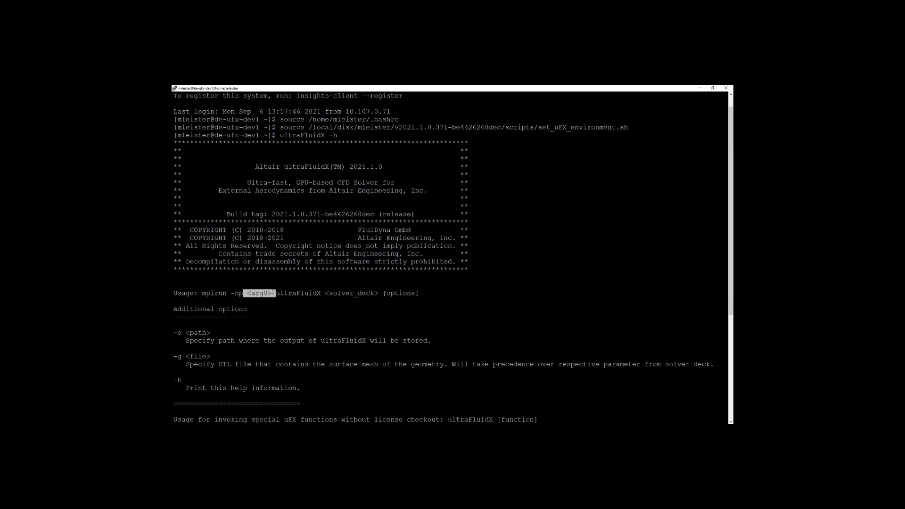
left_click(275, 293)
double_click(298, 293)
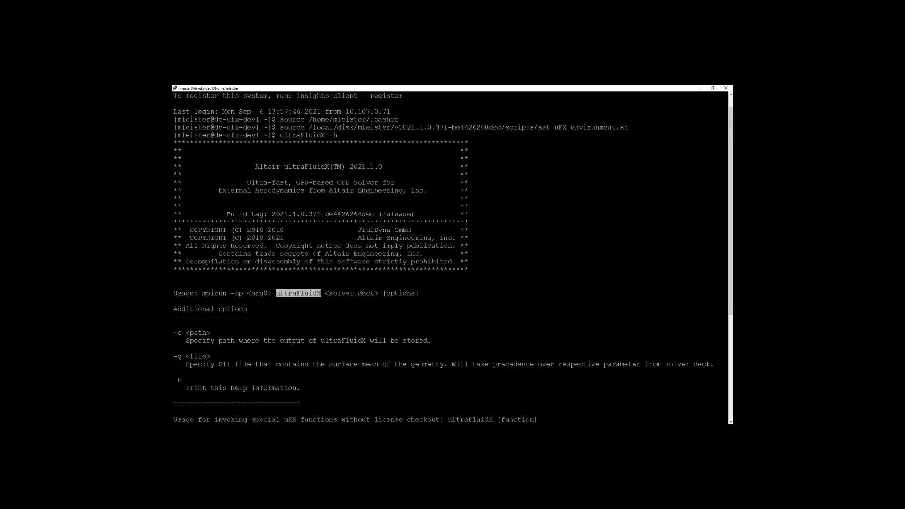
left_click_drag(321, 293, 380, 293)
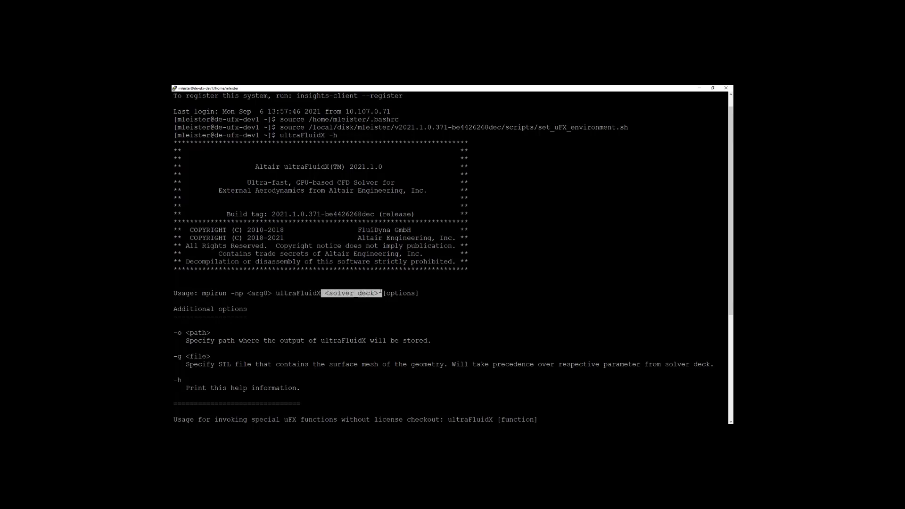
left_click_drag(382, 293, 418, 293)
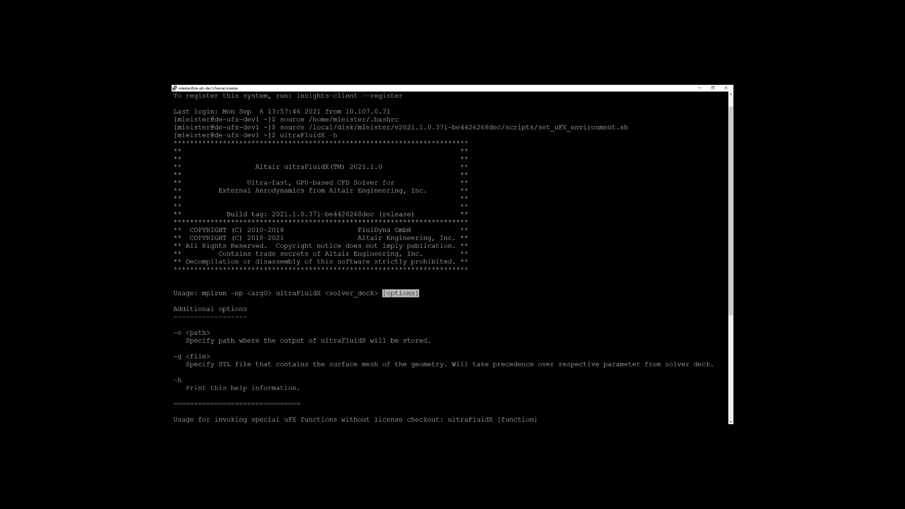
left_click_drag(173, 333, 210, 333)
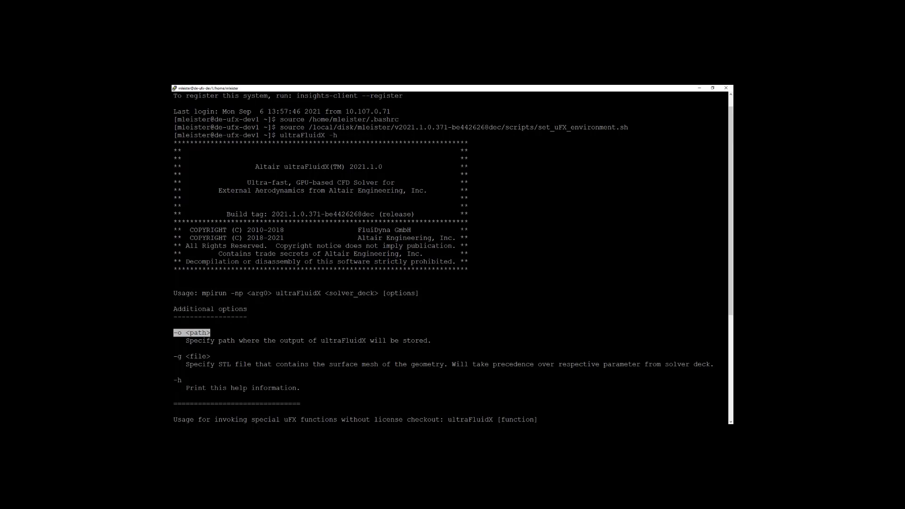
scroll(450, 256, "down", 7)
left_click(174, 190)
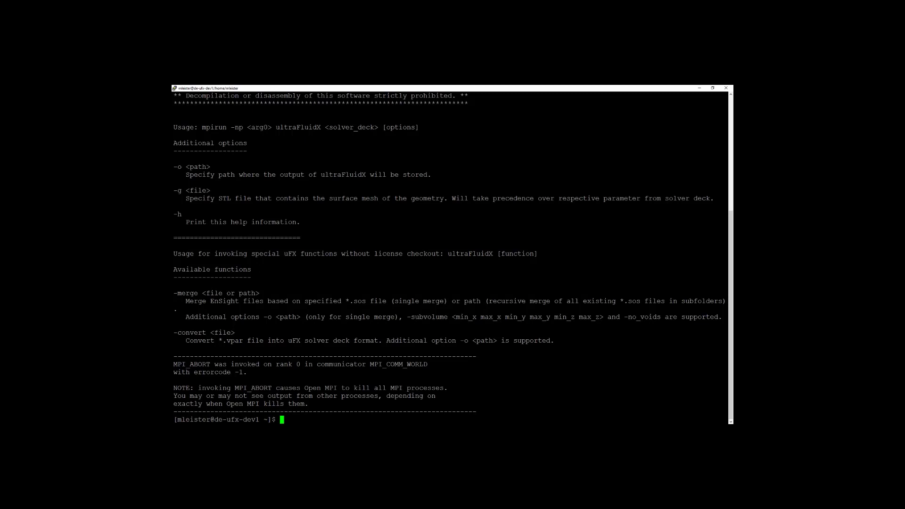
Change to the Webinar directory in the personal folder under /local/disk and list its contents.
type("cd /local/disk/mleister/We")
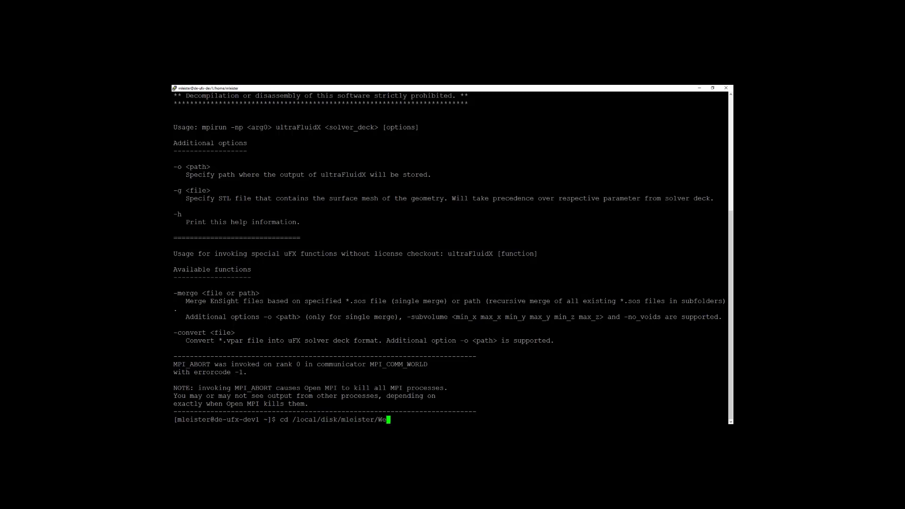
key("Tab")
key("Return")
type("ll")
key("Return")
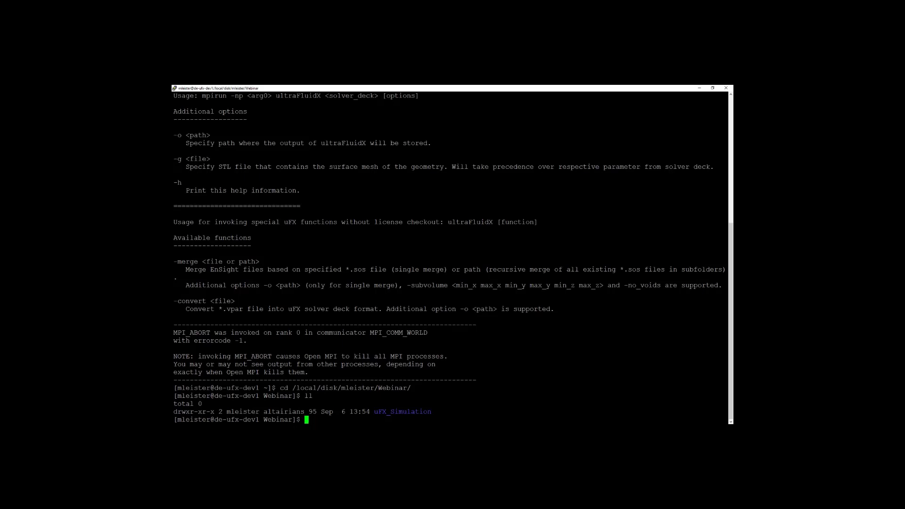
Change into the uFX_Simulation directory and list its files to check for the STL geometry and Wind_Tunnel.xml.
type("cd uFX_Simulation/")
key("Return")
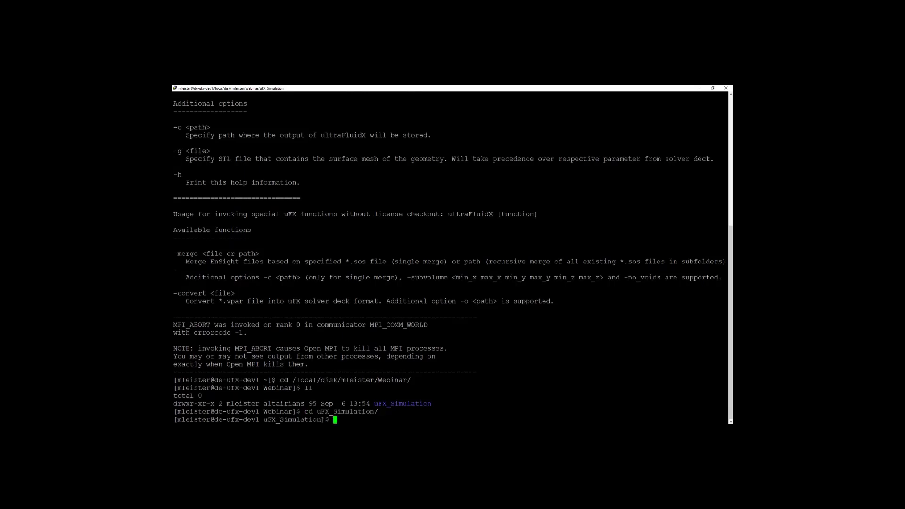
type("ll")
key("Return")
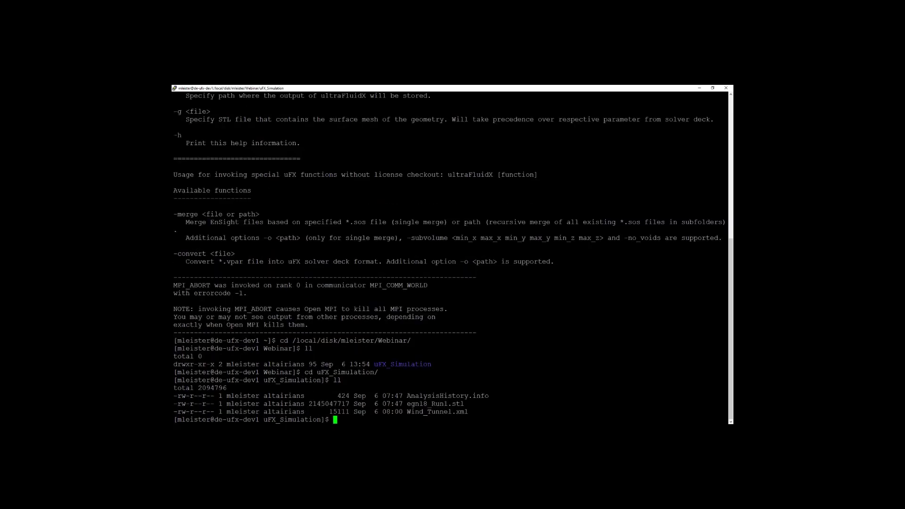
left_click_drag(465, 403, 401, 412)
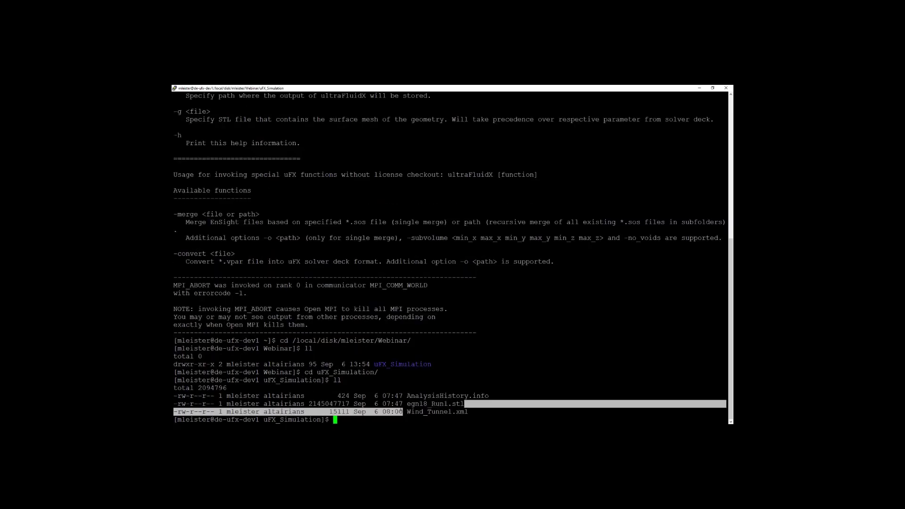
left_click_drag(471, 412, 410, 412)
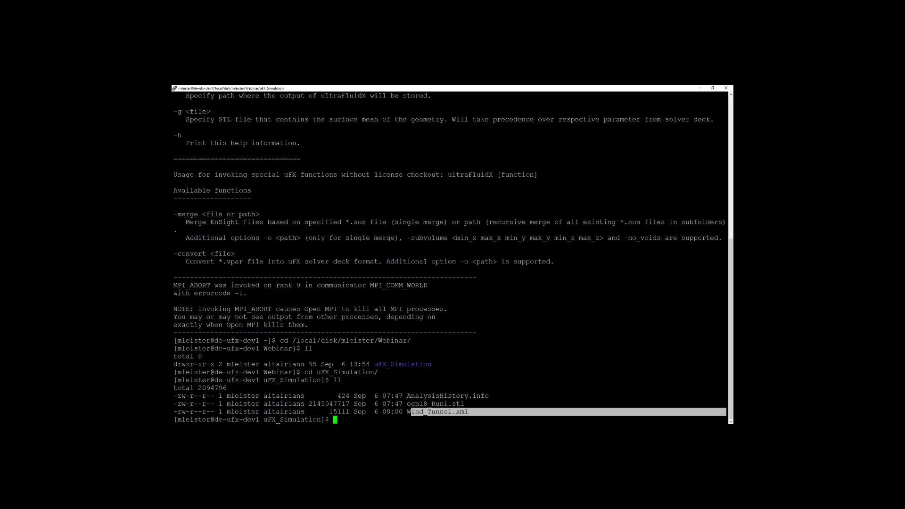
left_click(411, 412)
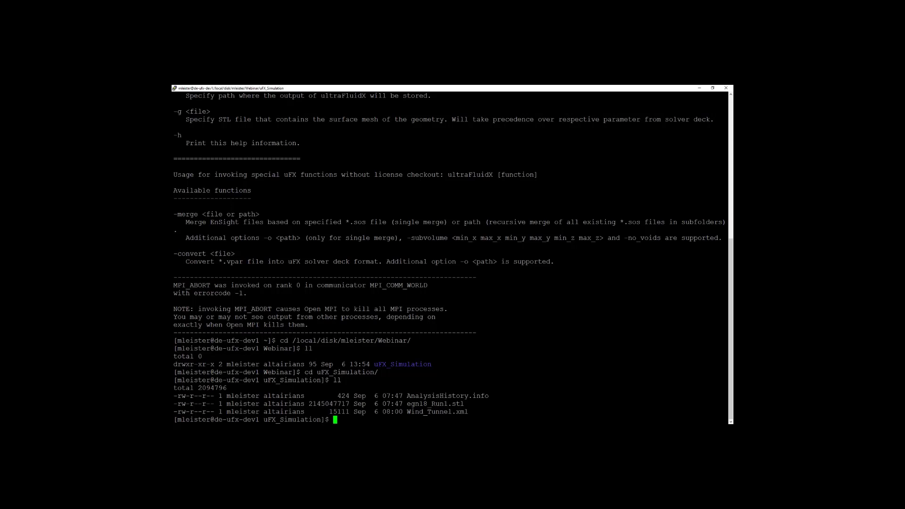
Export the environment variable CUDA_VISIBLE_DEVICE with the GPU list 2,3,4,5,6,7.
type("export CUDA_VISIBLE_DEV")
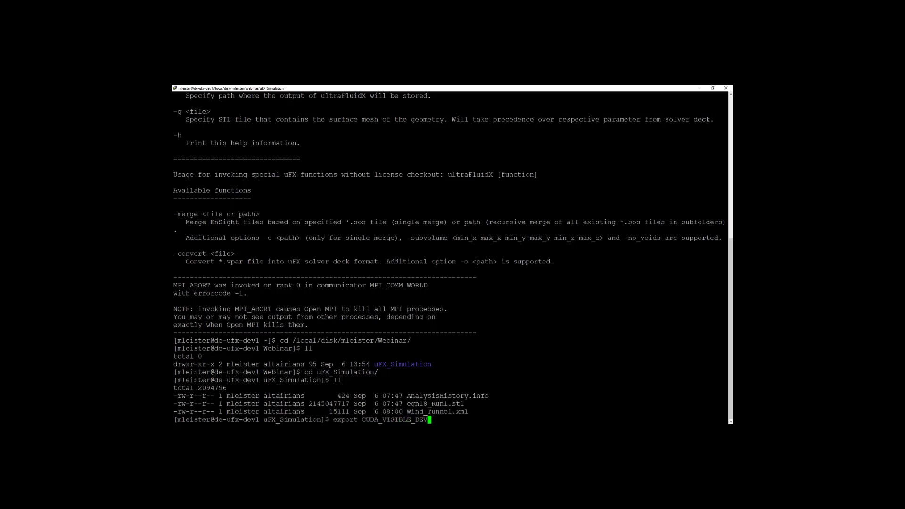
type("ICE=")
type("2,3,4,5,6,7")
key("Return")
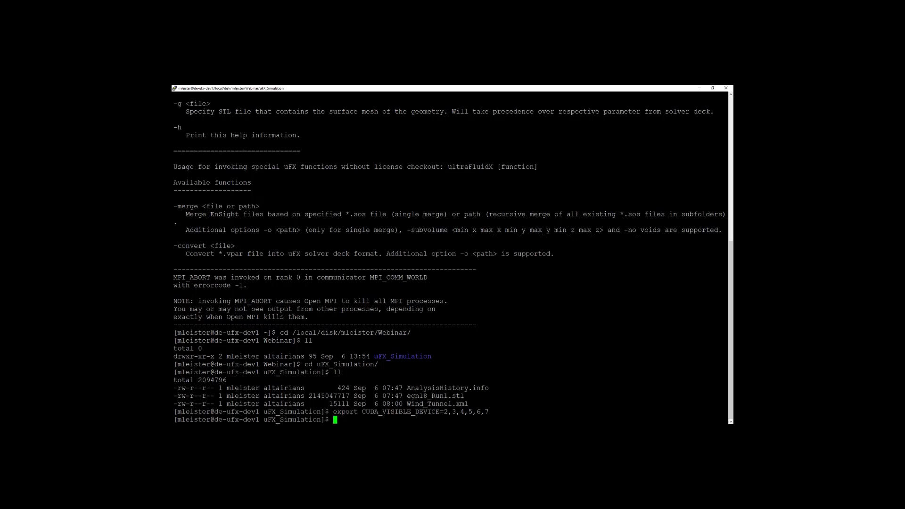
Start the solver in the background with mpirun -np 7 ultraFluidX Wind_Tunnel.xml -o output > egn-18-log.txt &.
type("mpirun -np 7 ultraFluidX Wind")
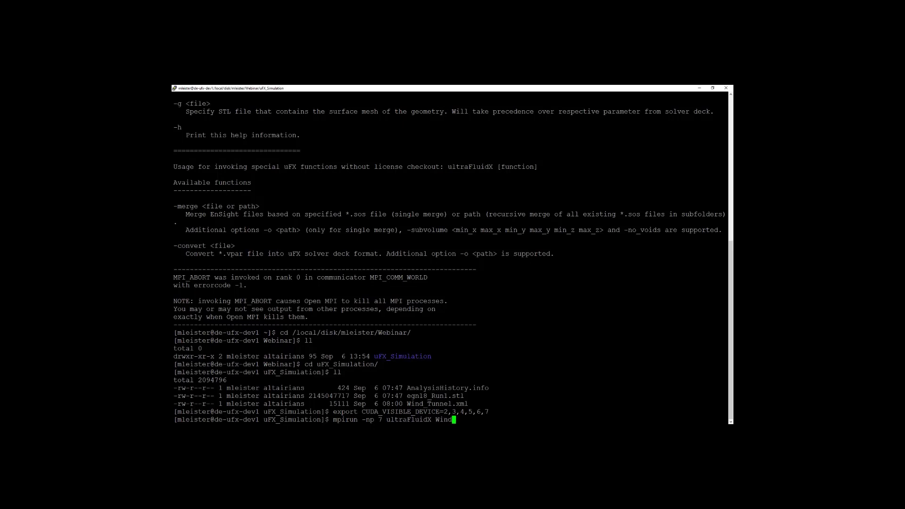
key("Tab")
type("-o output")
type("> egn-")
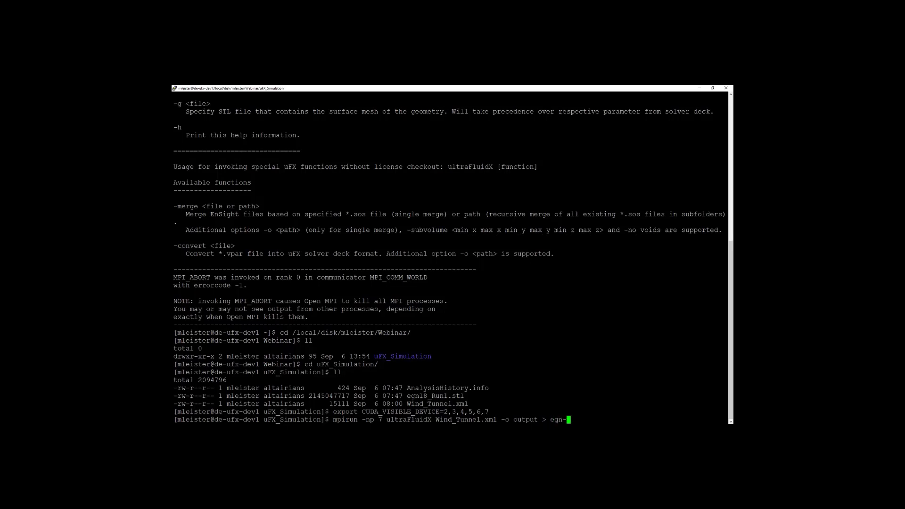
type("18-log.")
type("txt &")
key("Return")
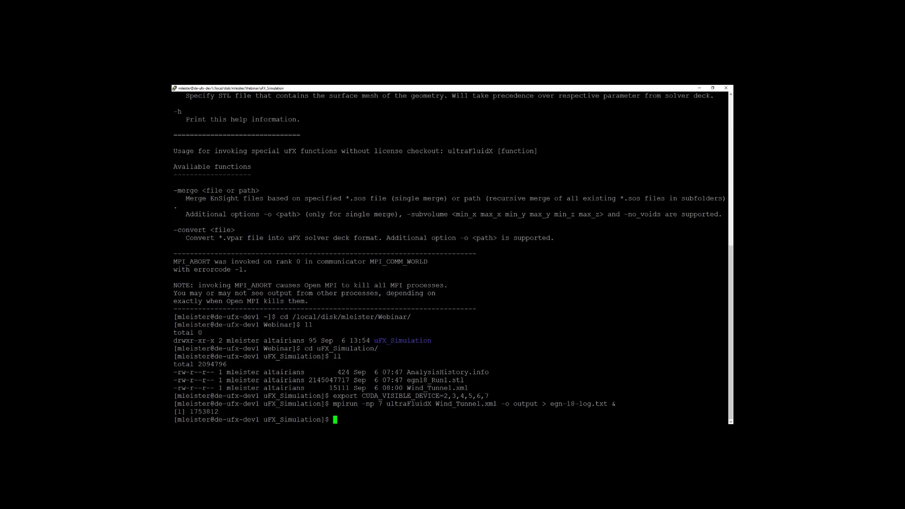
Follow the last 100 lines of egn-18-log.txt with tail -100f and check the reported time step.
type("tail -100f egn-18-log.txt")
key("Return")
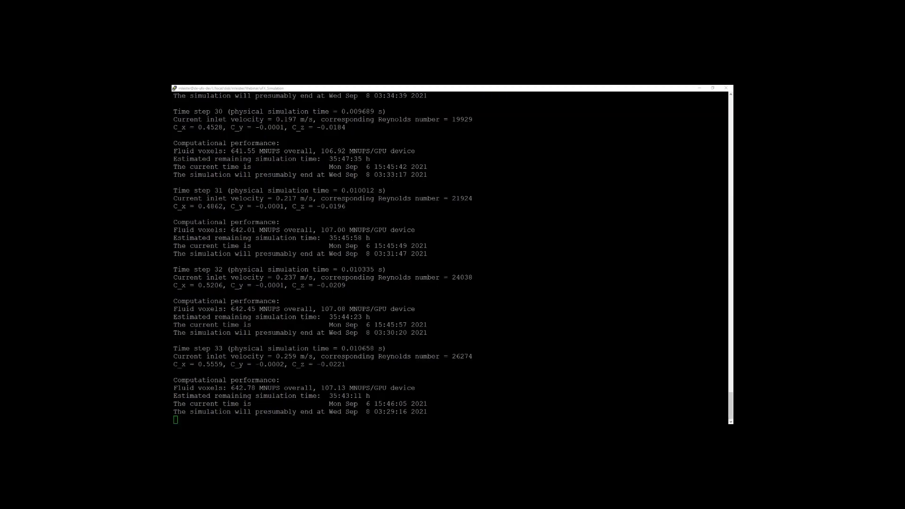
left_click_drag(190, 348, 230, 349)
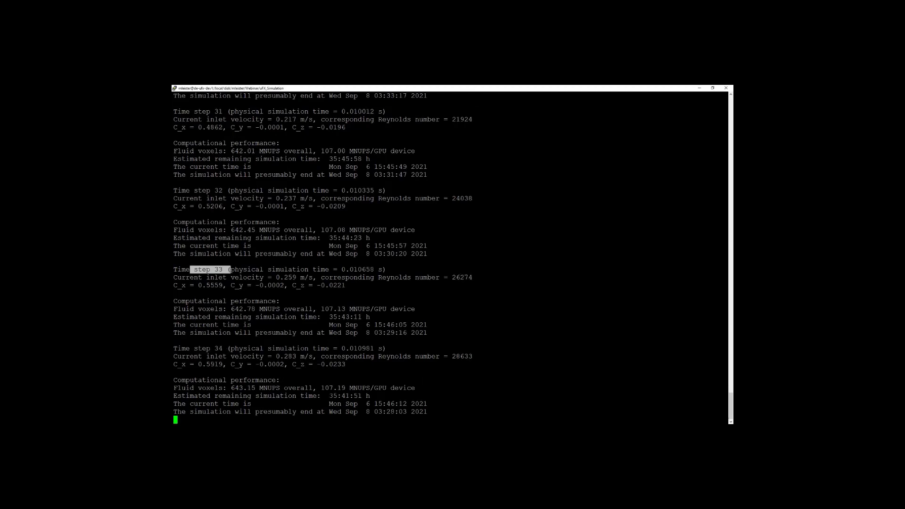
Check the estimated remaining simulation time in the running log and look back through the earlier output.
left_click_drag(329, 396, 360, 396)
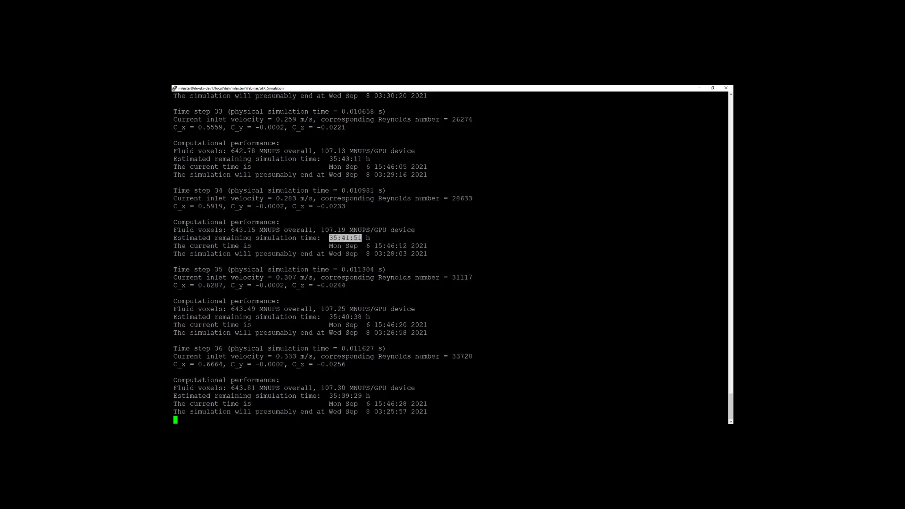
left_click_drag(730, 407, 730, 211)
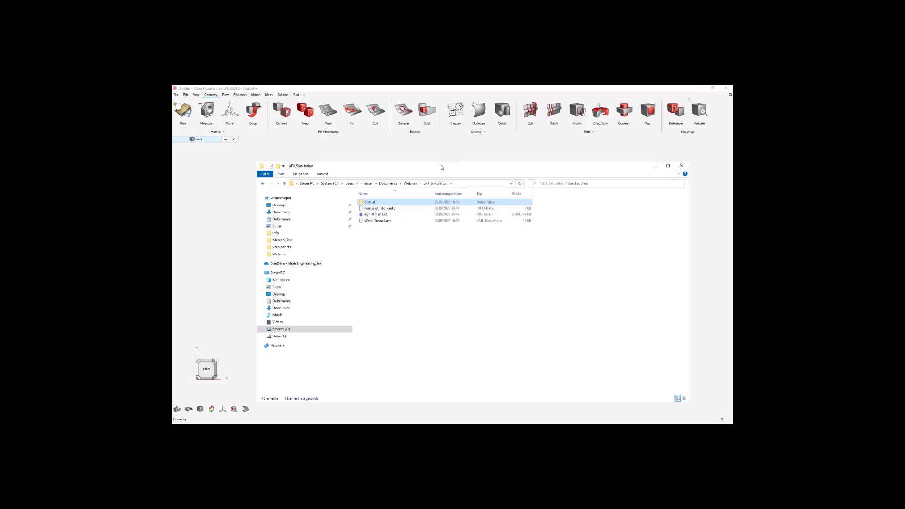
In the file explorer, open the output folder inside uFX_Simulation and examine the uFX_sectionCuts folder entry.
left_click_drag(441, 167, 423, 158)
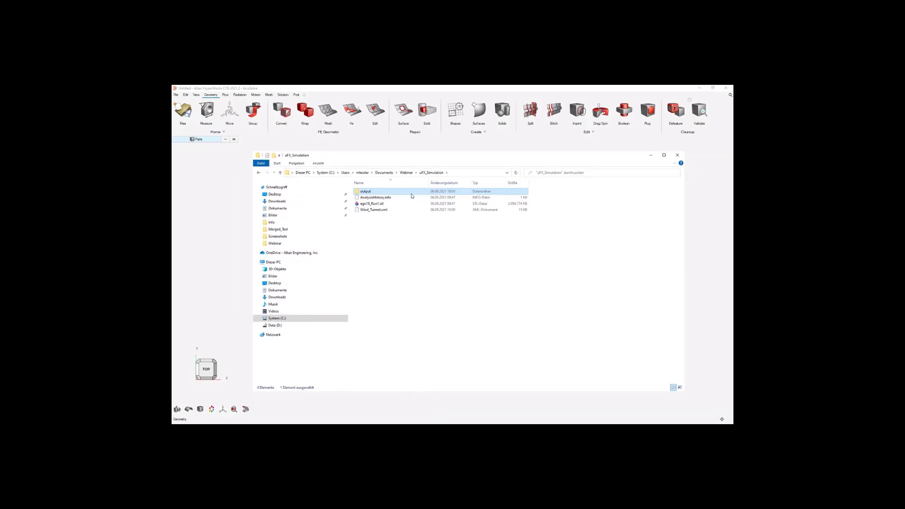
double_click(381, 193)
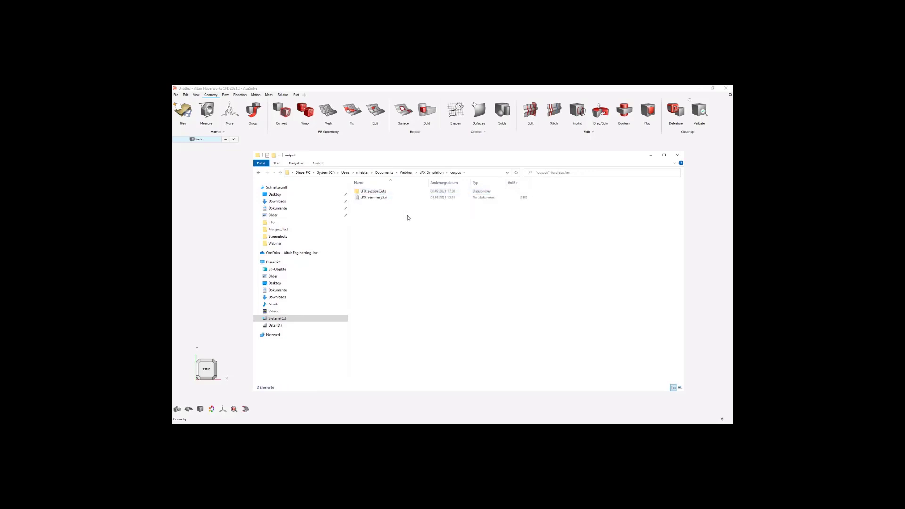
left_click(374, 191)
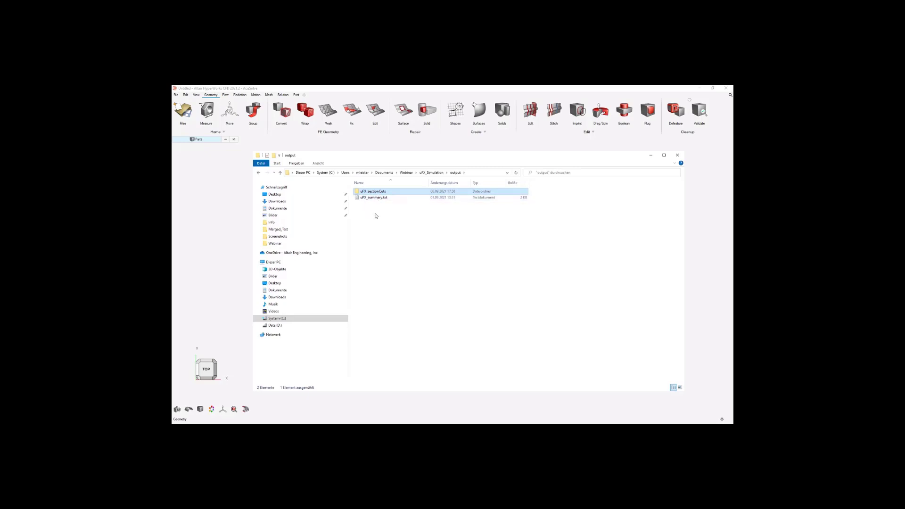
left_click(458, 231)
left_click_drag(474, 159, 473, 157)
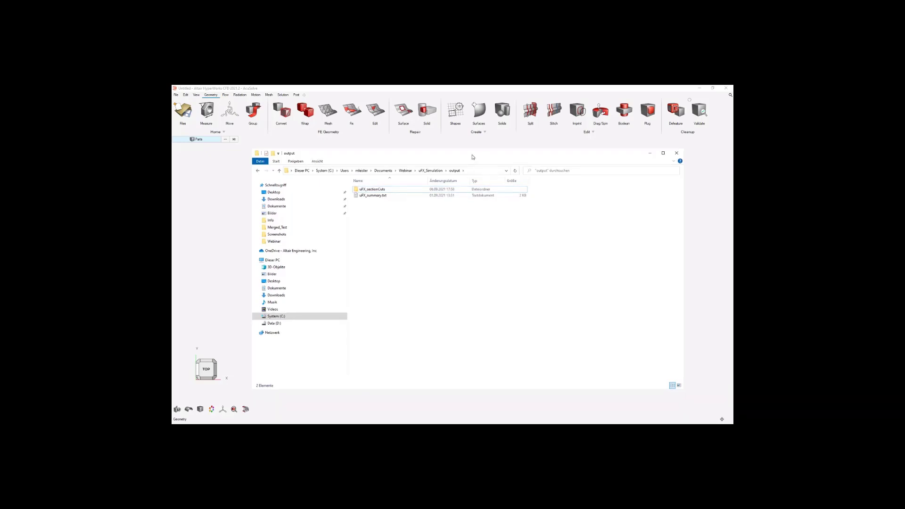
left_click(413, 190)
left_click(458, 215)
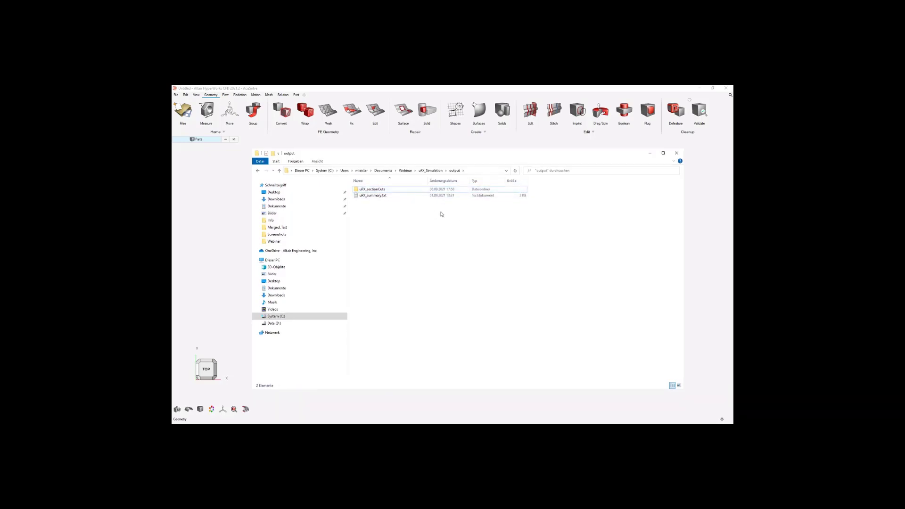
left_click(391, 190)
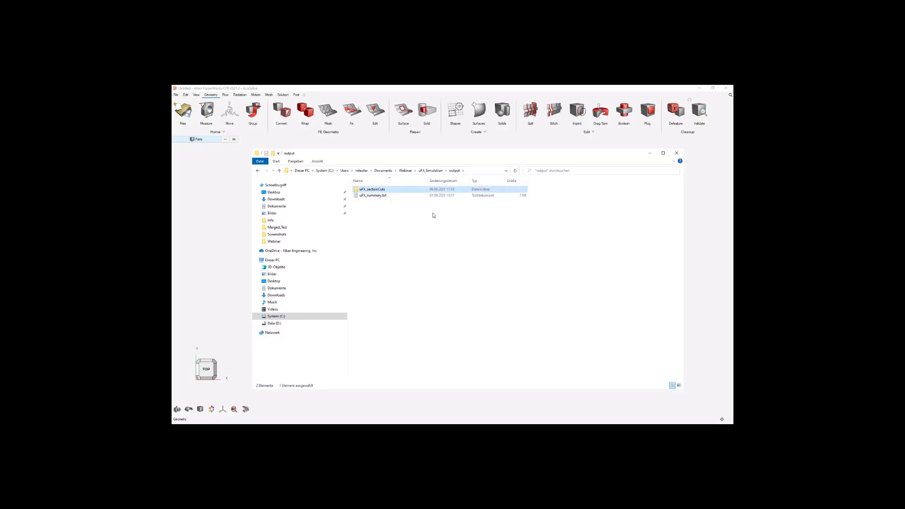
left_click(414, 210)
left_click(398, 190)
left_click(414, 213)
Open uFX_summary.txt and examine the averaged aerodynamic coefficients C_x and C_z and the porous mass flow rates.
left_click(404, 196)
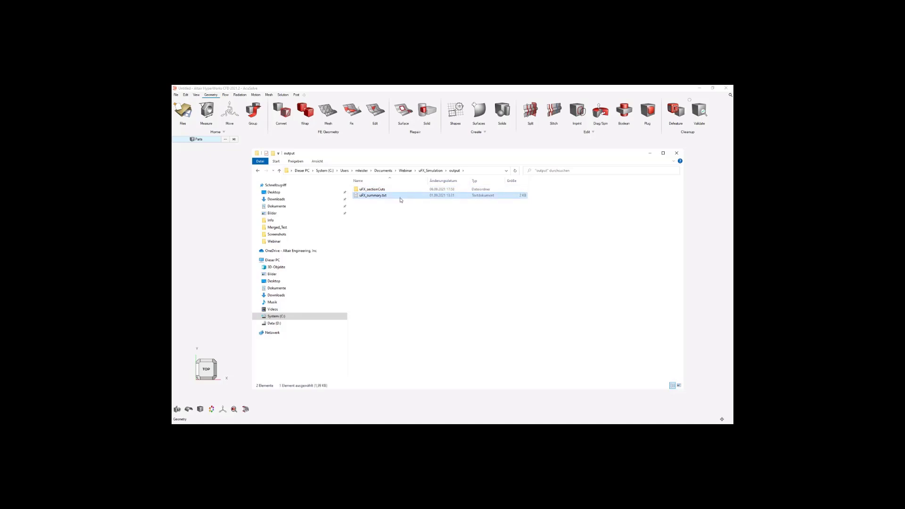
double_click(399, 196)
scroll(490, 210, "down", 6)
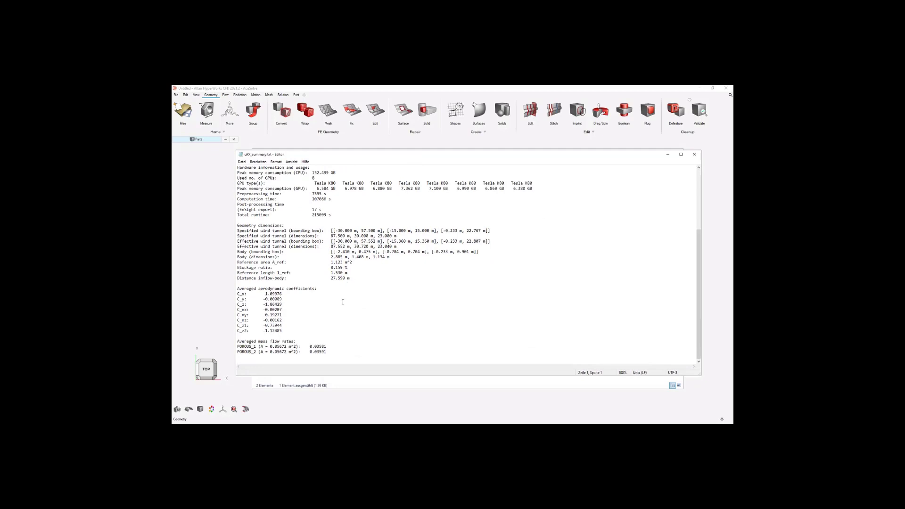
scroll(376, 246, "up", 3)
scroll(374, 251, "down", 3)
left_click_drag(318, 289, 238, 295)
left_click(285, 294)
left_click(286, 296)
left_click_drag(283, 304, 264, 306)
left_click(285, 305)
left_click(286, 304)
left_click_drag(327, 351, 237, 346)
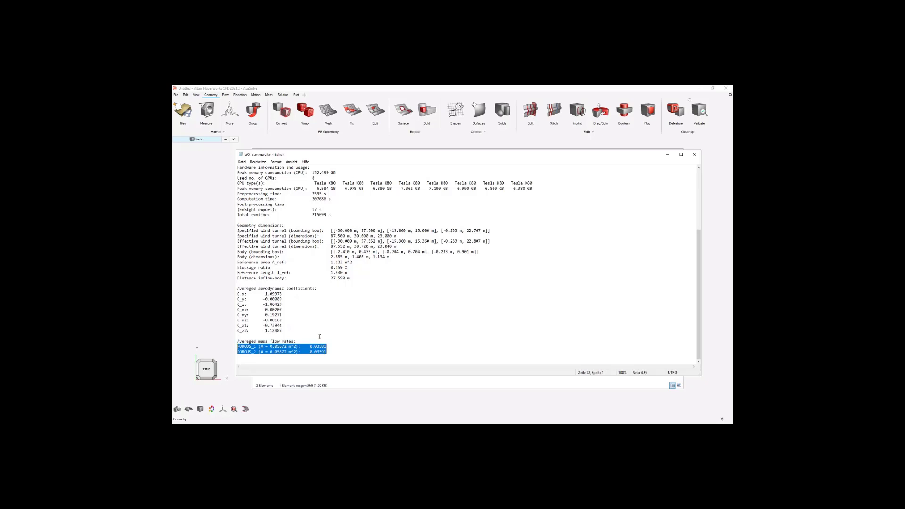
Check the total runtime and the simulation overview in the summary, and minimize the text editor and file explorer windows.
left_click_drag(343, 219, 303, 219)
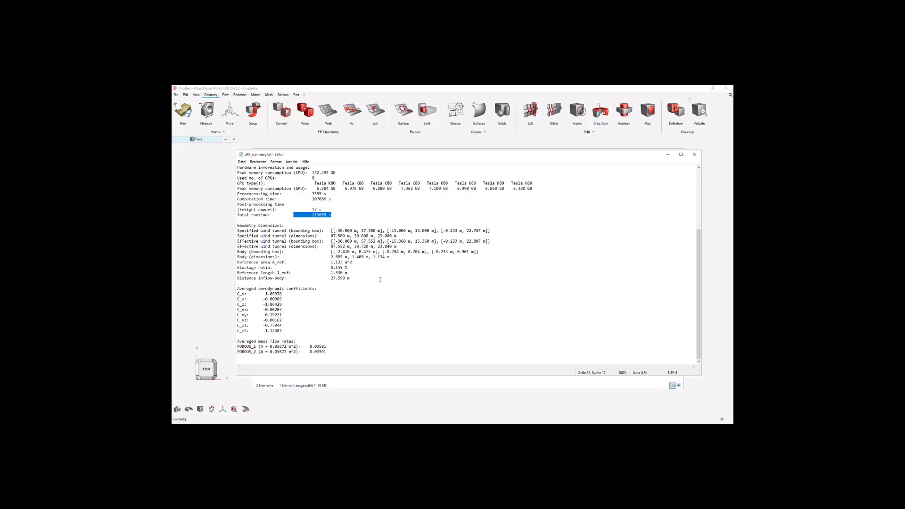
left_click(380, 279)
scroll(392, 243, "up", 6)
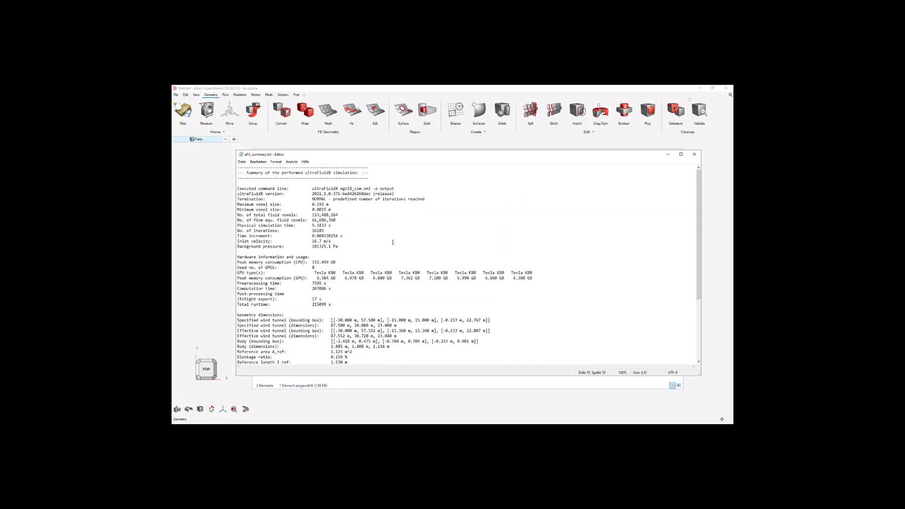
scroll(380, 259, "down", 6)
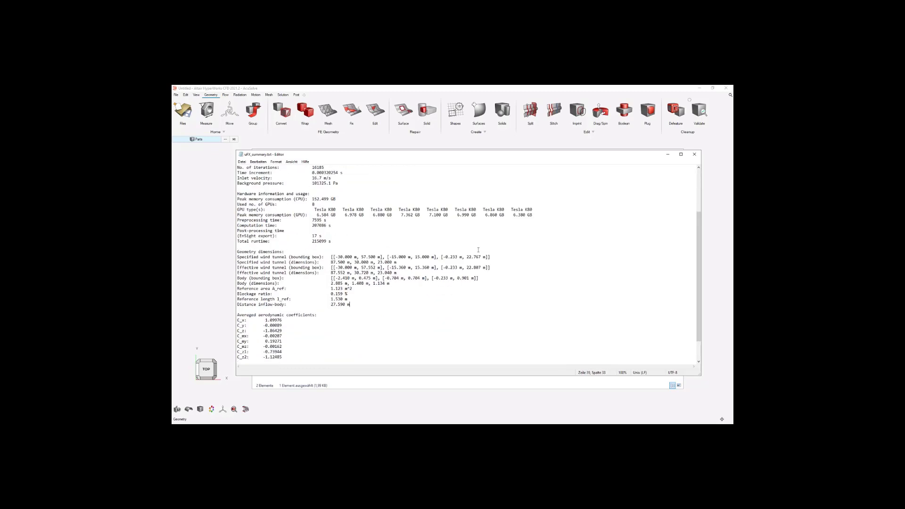
left_click(667, 154)
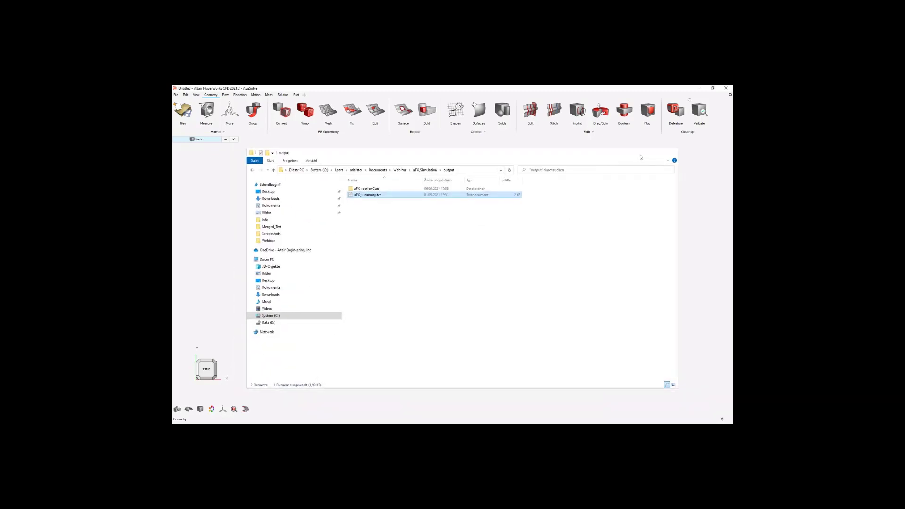
left_click(641, 155)
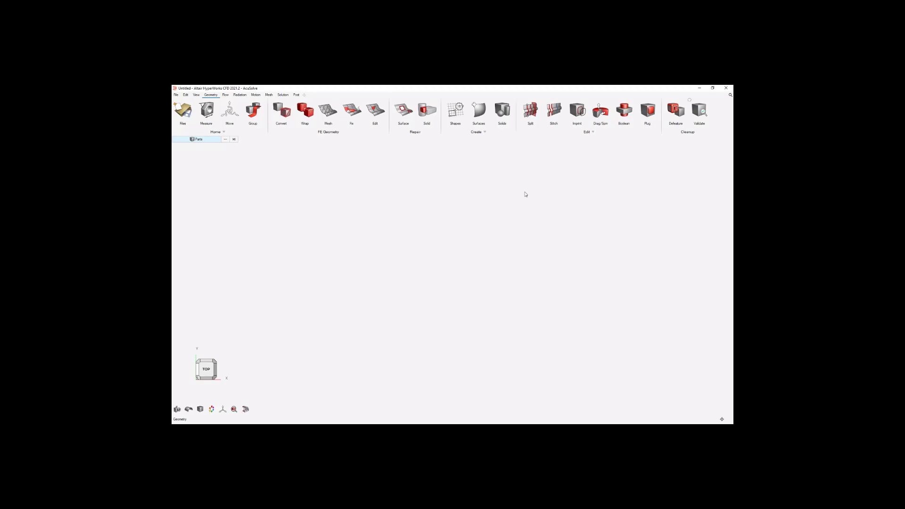
In HyperWorks CFD, start loading post-processing results and browse to Webinar, uFX_Simulation, output, uFX_sectionCuts.
left_click(296, 95)
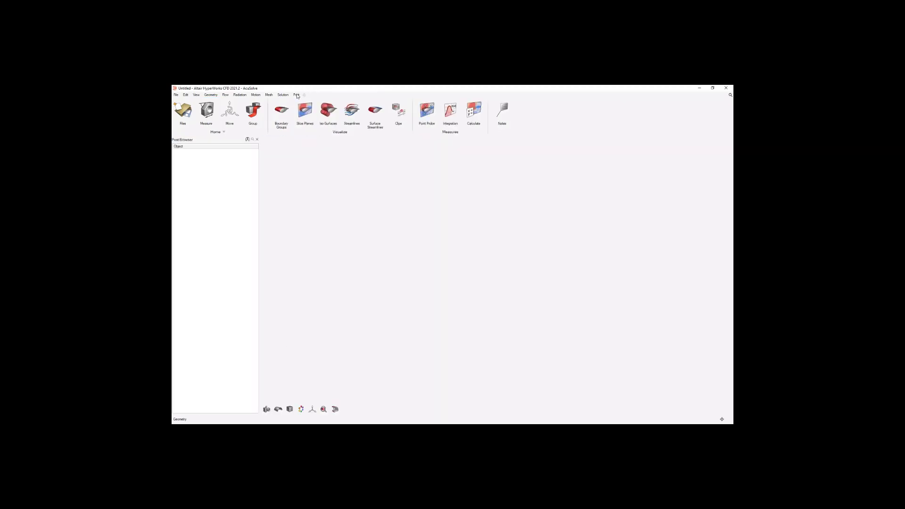
left_click(180, 115)
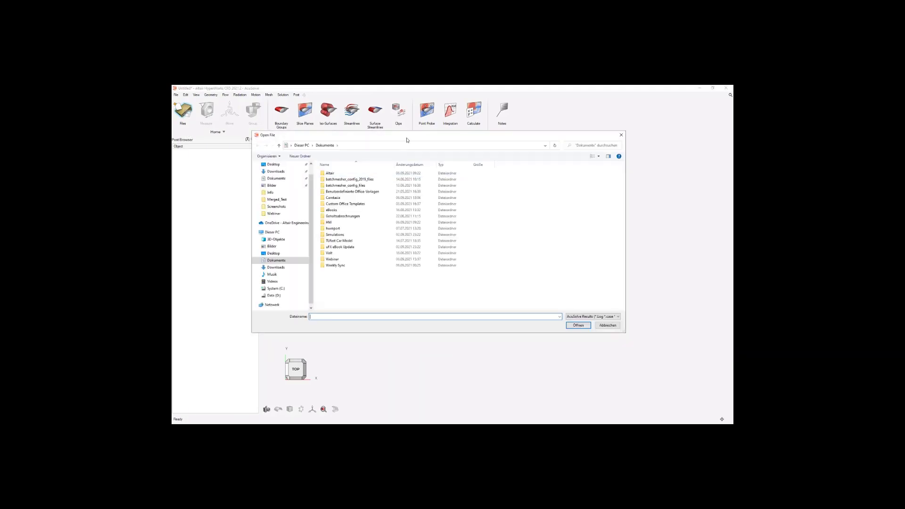
left_click_drag(407, 140, 436, 177)
double_click(363, 296)
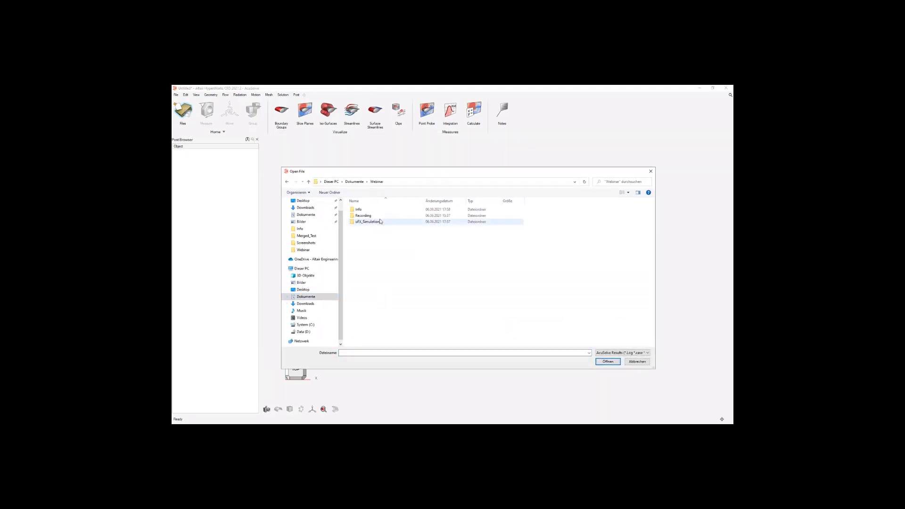
double_click(367, 222)
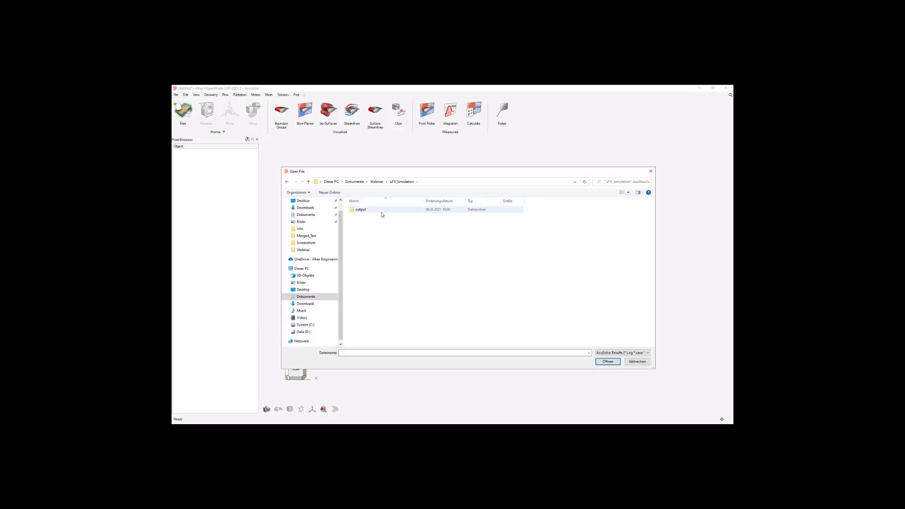
double_click(382, 211)
double_click(382, 211)
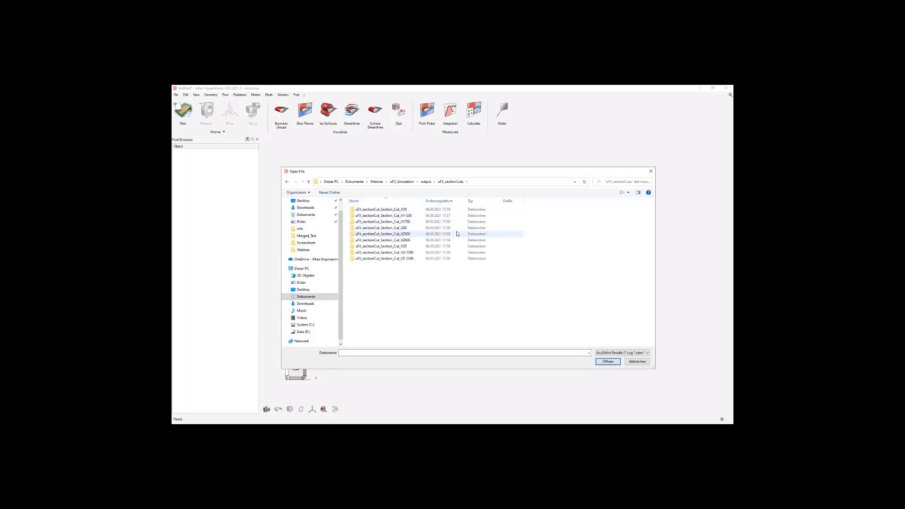
left_click_drag(441, 172, 474, 154)
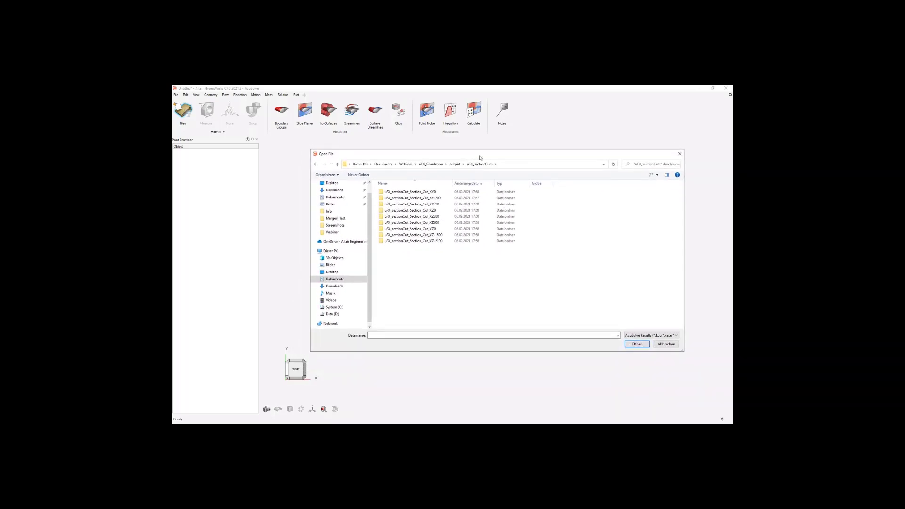
Load uFX_output from the uFX_sectionCut_Section_Cut_XZ300 folder using the ultraFluidX Results file type.
left_click(443, 218)
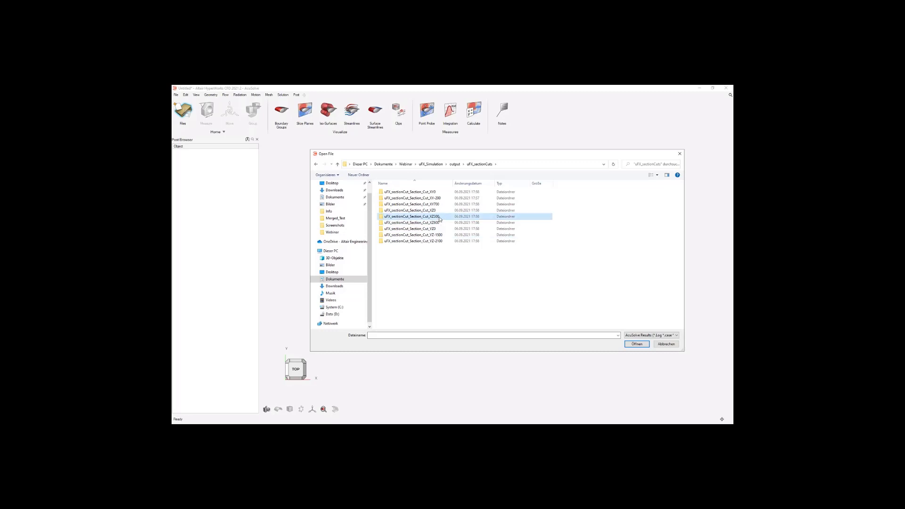
double_click(439, 217)
left_click(642, 335)
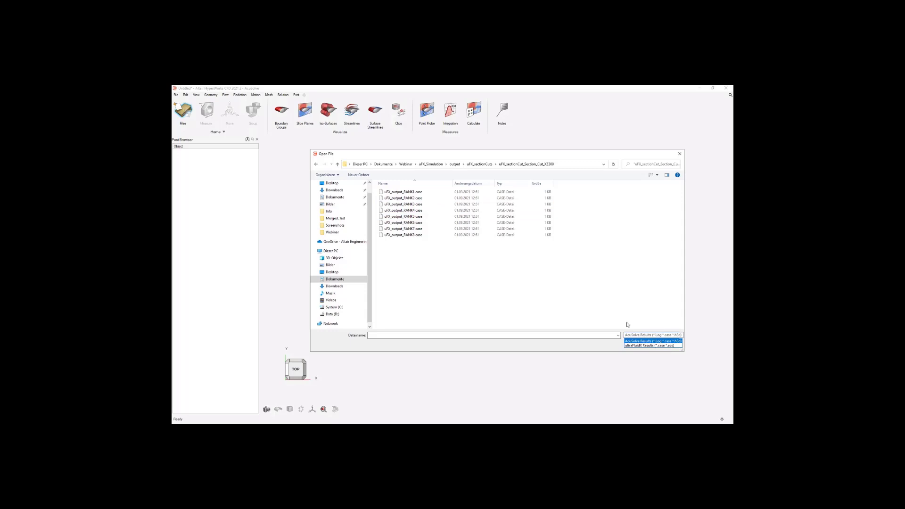
left_click(469, 252)
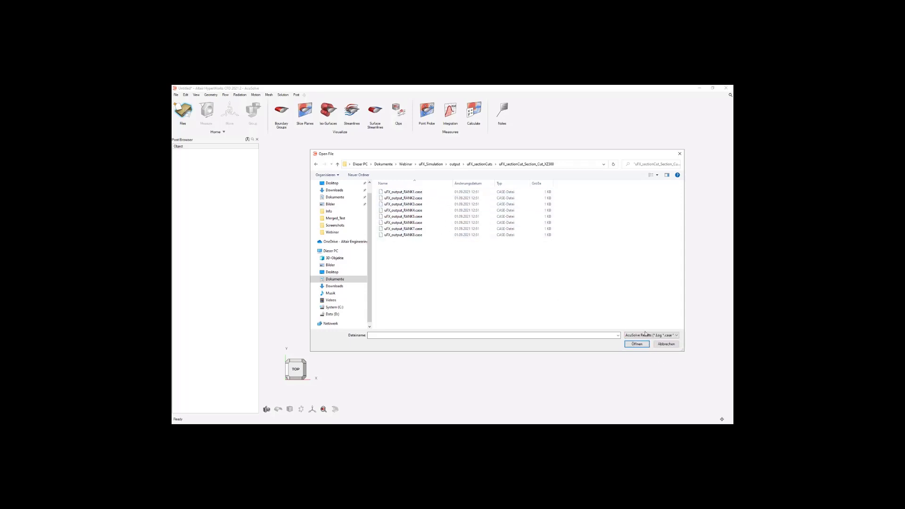
left_click(648, 335)
left_click(645, 346)
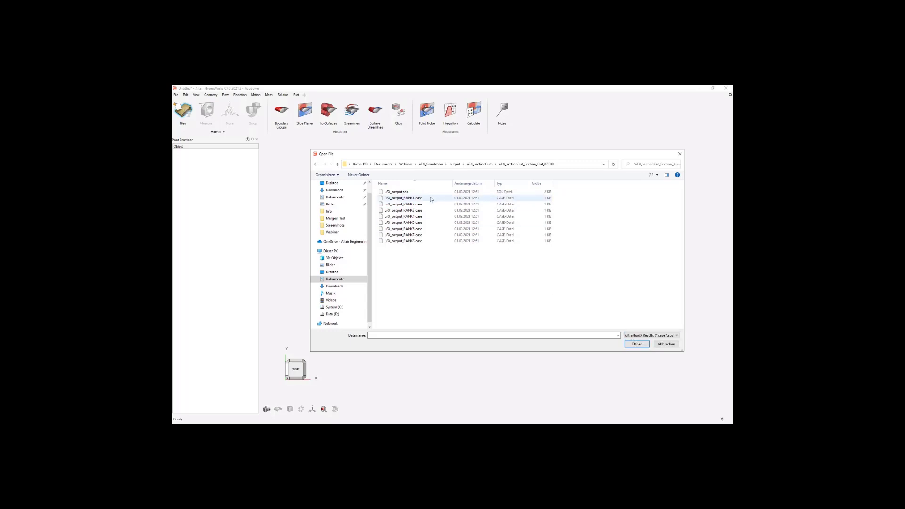
left_click(635, 344)
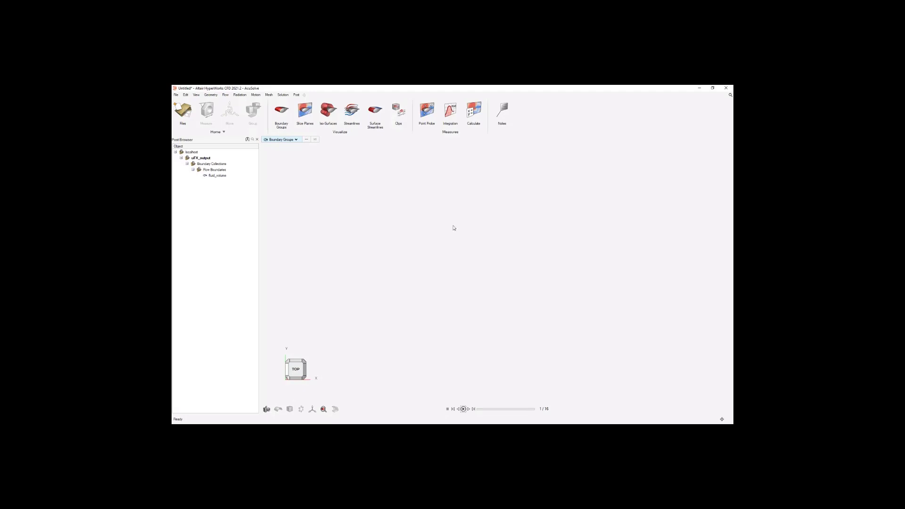
View the section cut from the left side and display time avg pressure on the fluid_volume boundary.
left_click(296, 378)
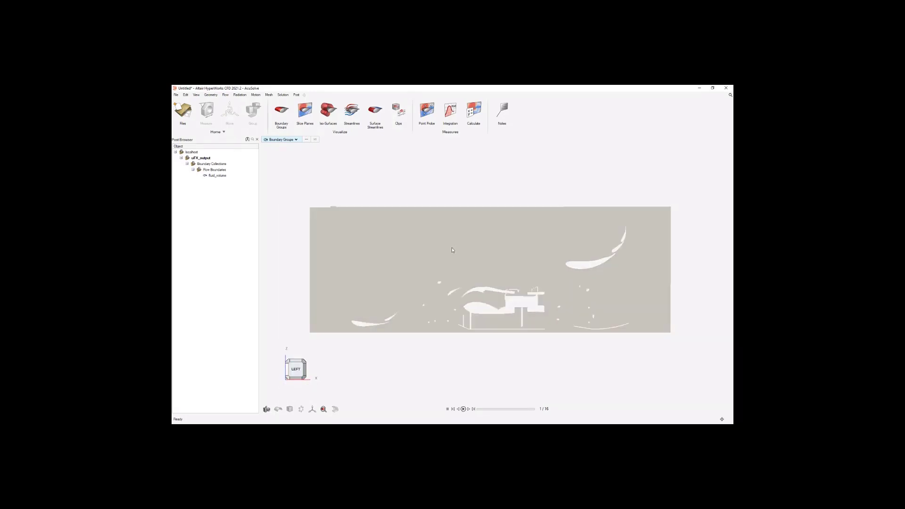
left_click(217, 176)
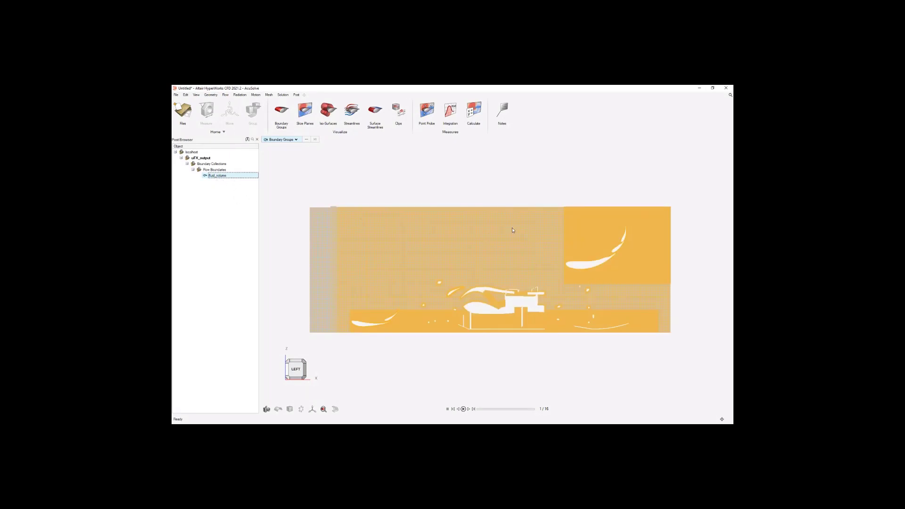
right_click(229, 176)
left_click(240, 179)
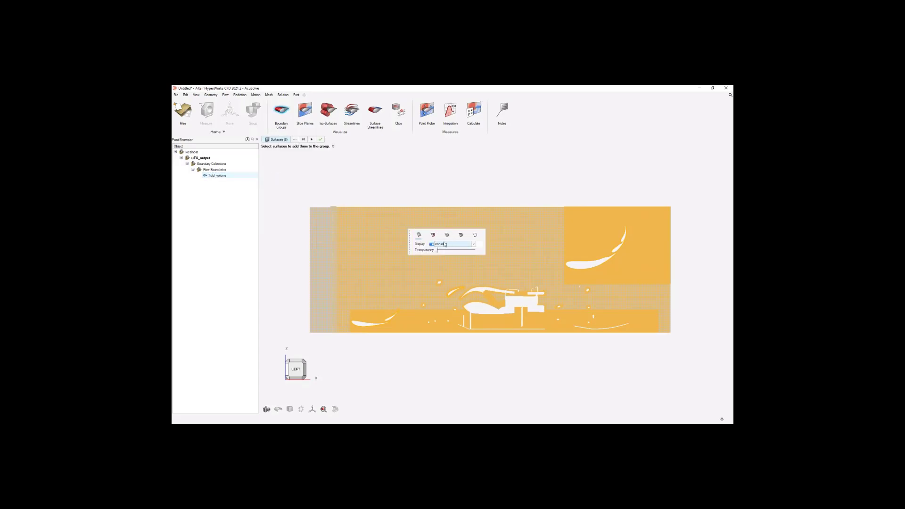
left_click(472, 246)
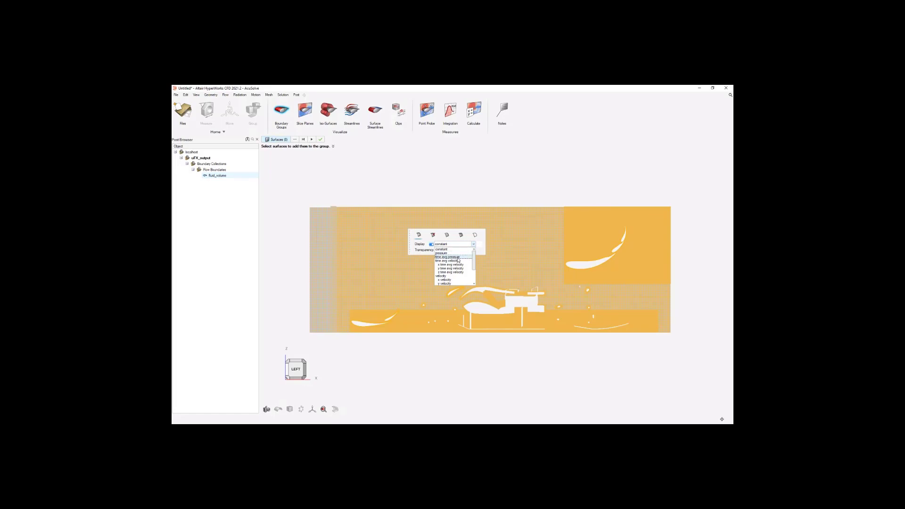
left_click(456, 257)
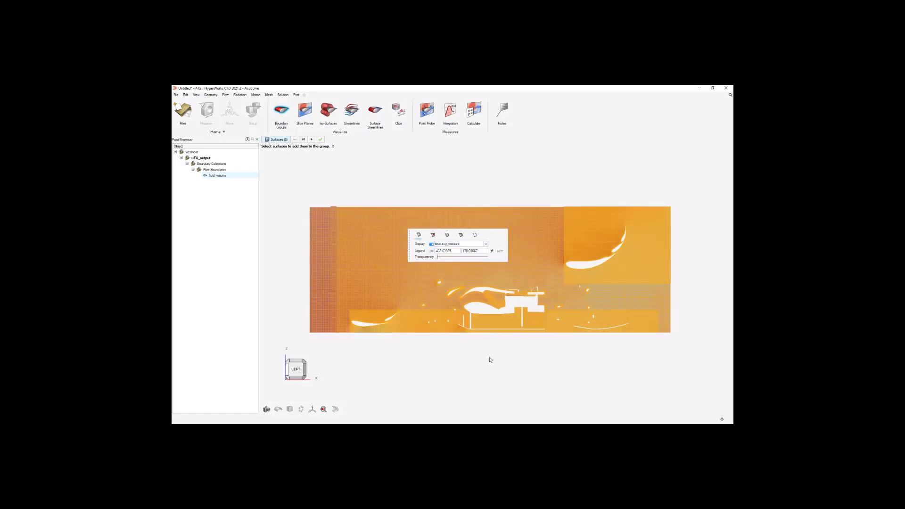
key("Escape")
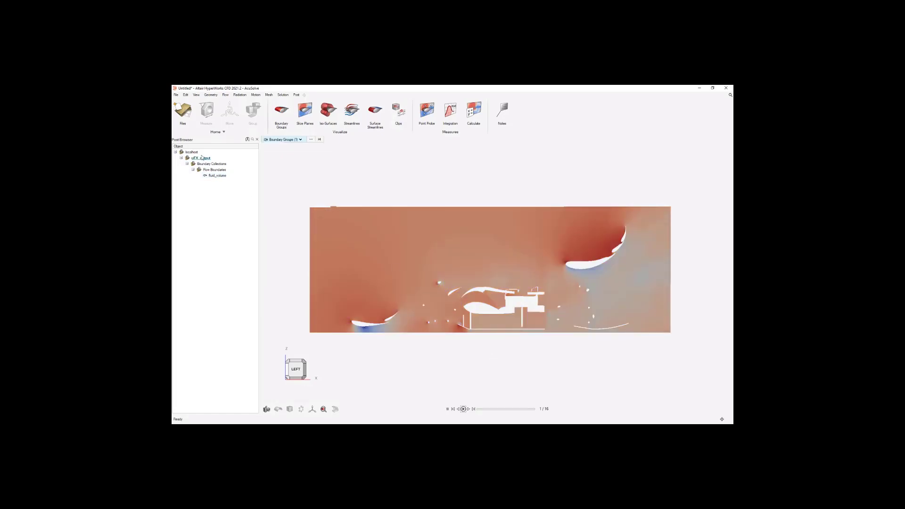
Edit the fluid_volume boundary display to show time avg velocity.
right_click(217, 178)
left_click(246, 181)
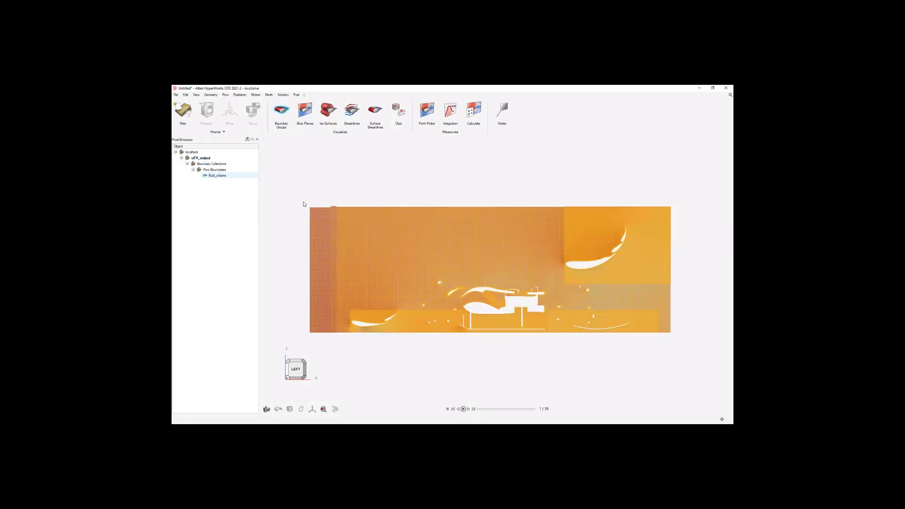
left_click(362, 217)
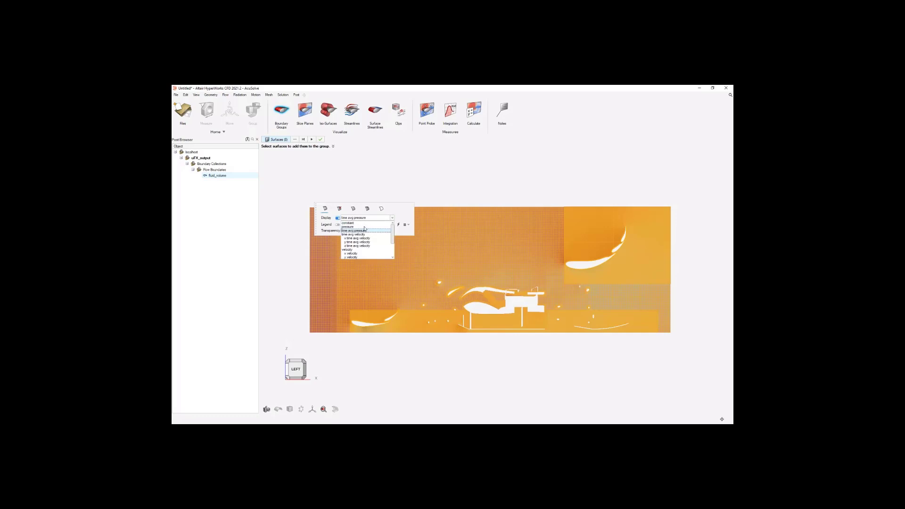
left_click(365, 238)
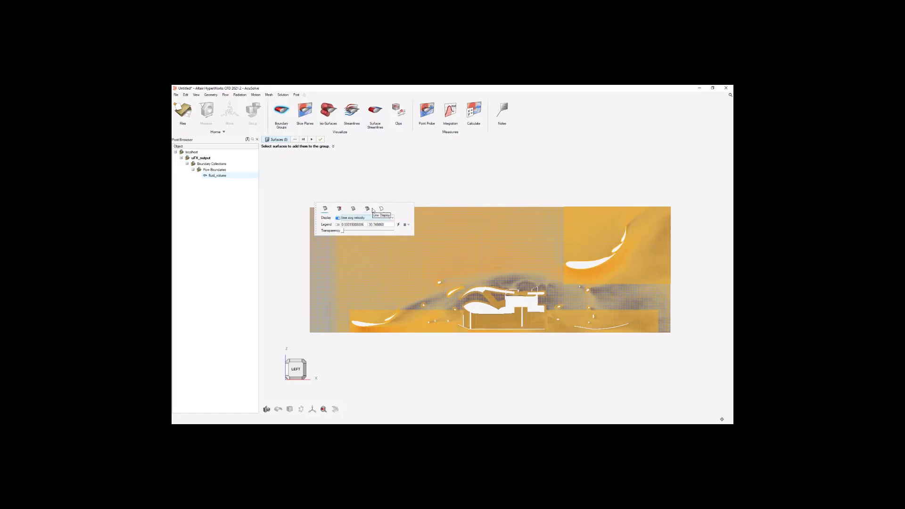
Set the colormap of the fluid_volume time avg velocity legend to Rainbow and finish editing the boundary display.
left_click(407, 225)
left_click(452, 250)
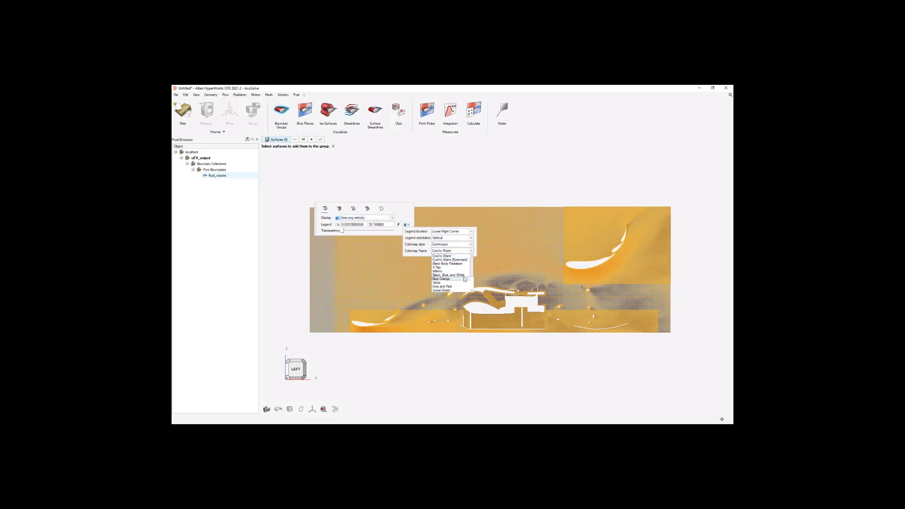
left_click(451, 290)
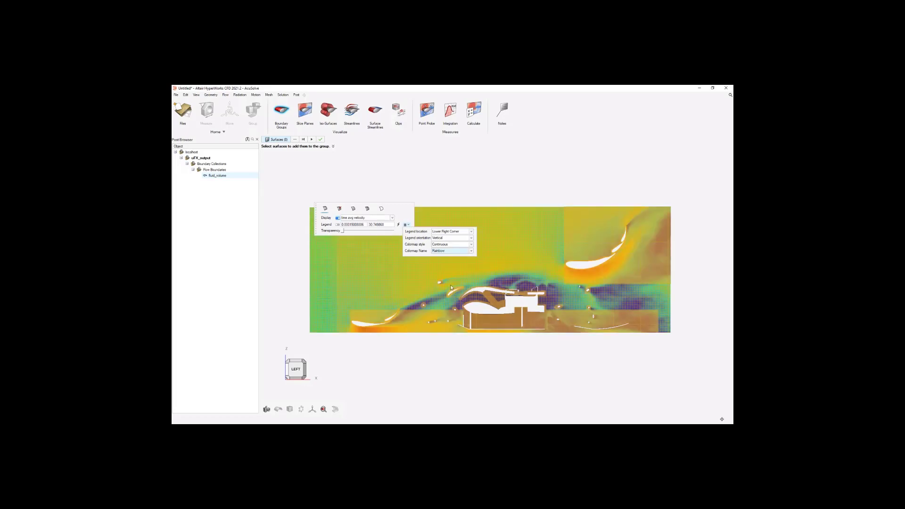
left_click(473, 352)
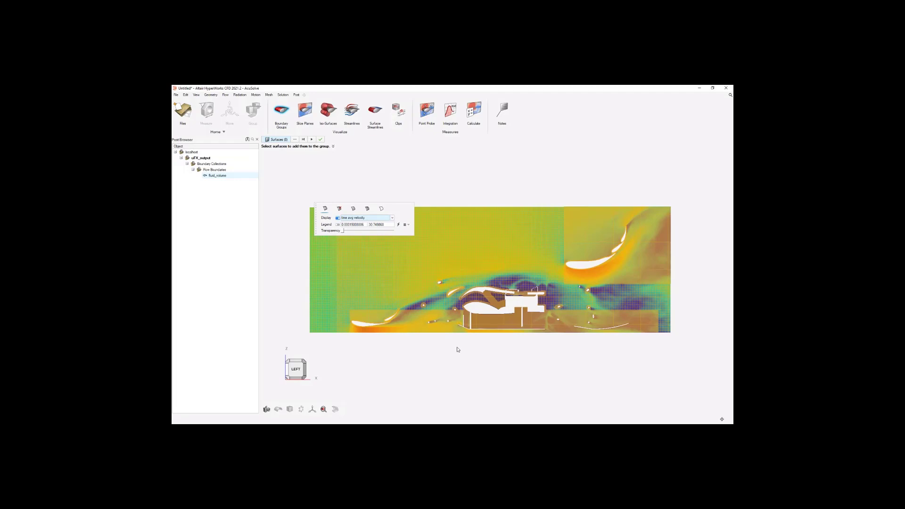
left_click(457, 350)
key("Escape")
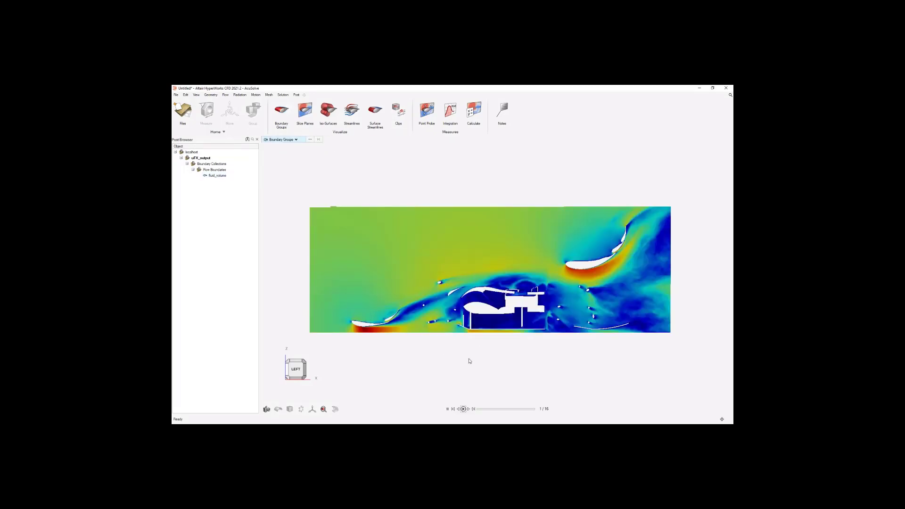
Advance the section-cut results to the last time frame and open the Derived Data Calculator.
left_click(473, 409)
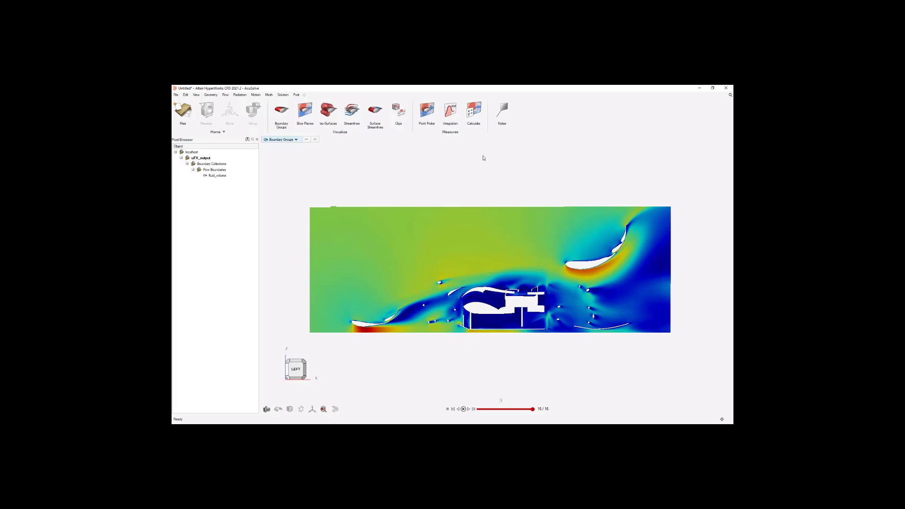
left_click(475, 111)
left_click(475, 112)
left_click(474, 111)
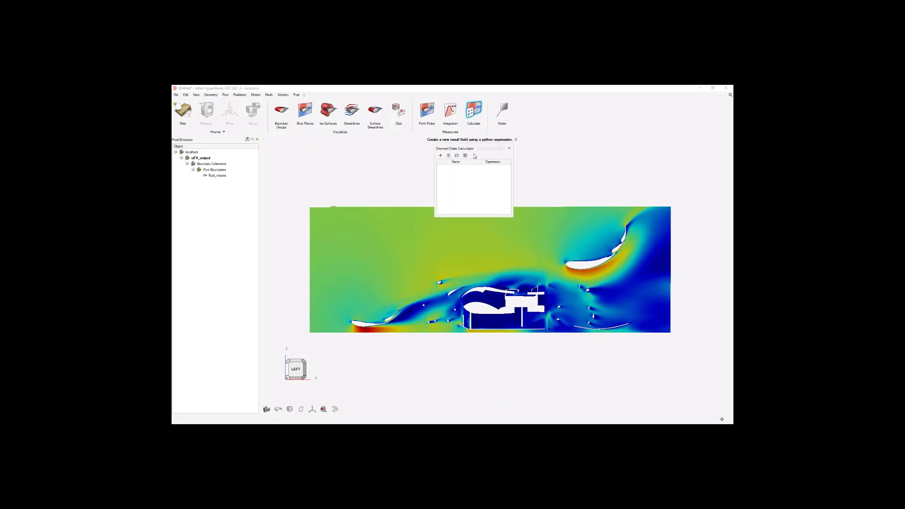
left_click(440, 155)
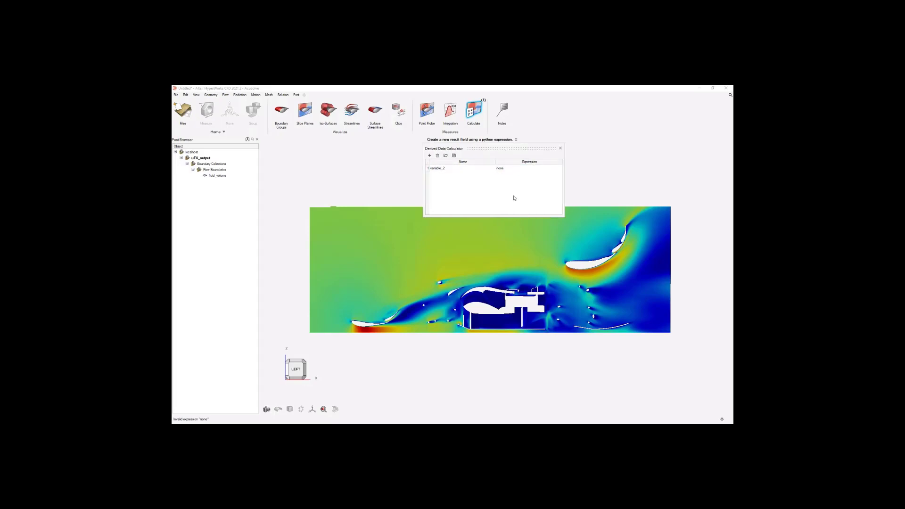
left_click(485, 168)
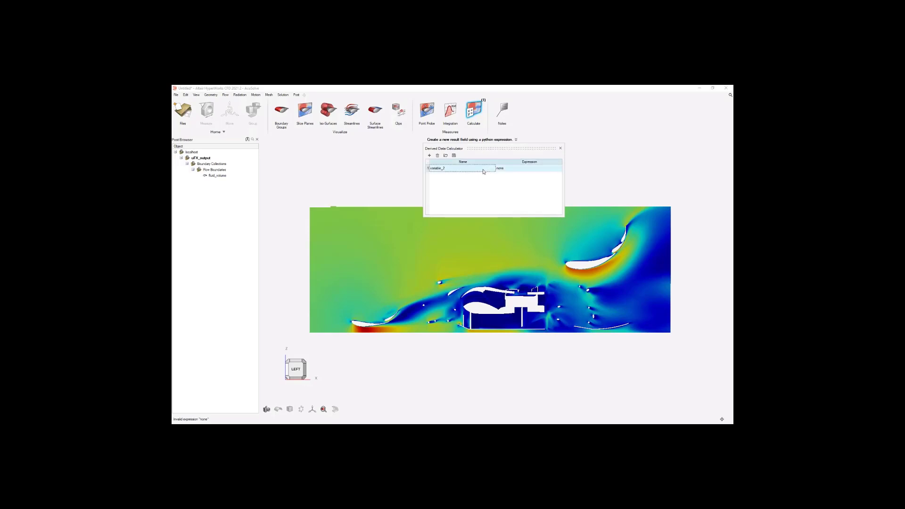
left_click(438, 156)
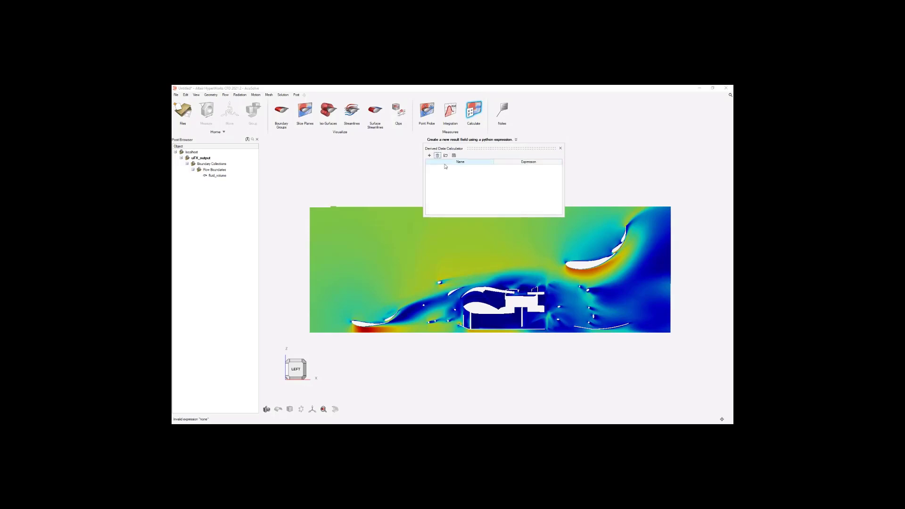
Import the user-defined variables from Coefficient Calculations.csv in the Webinar folder, review their expressions and close the calculator.
left_click(446, 156)
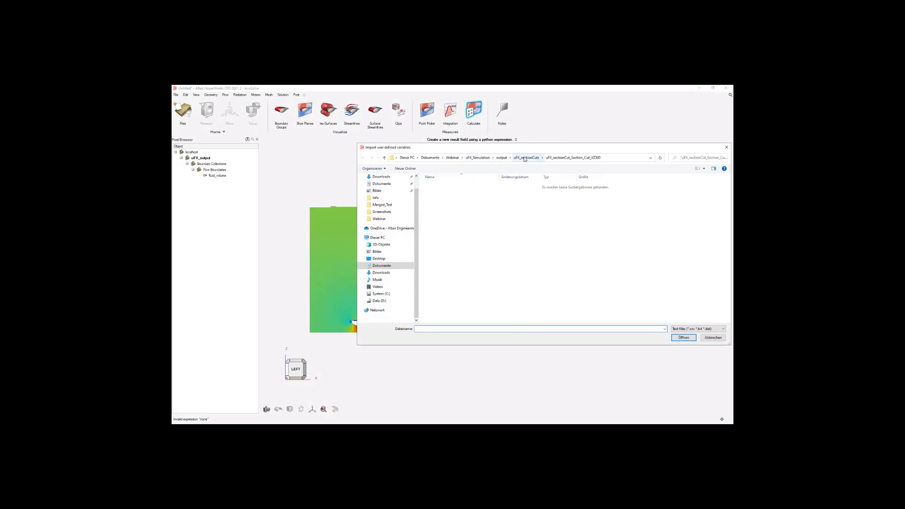
left_click(482, 157)
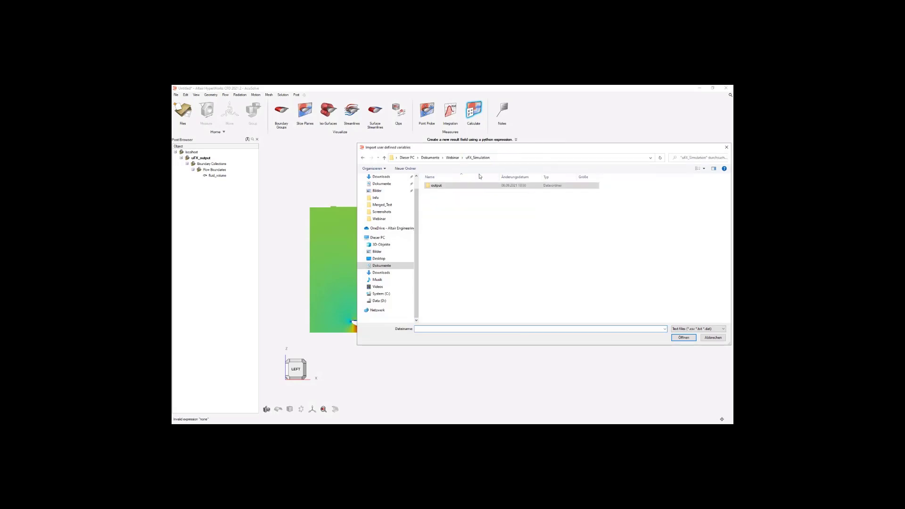
left_click(462, 157)
left_click(454, 157)
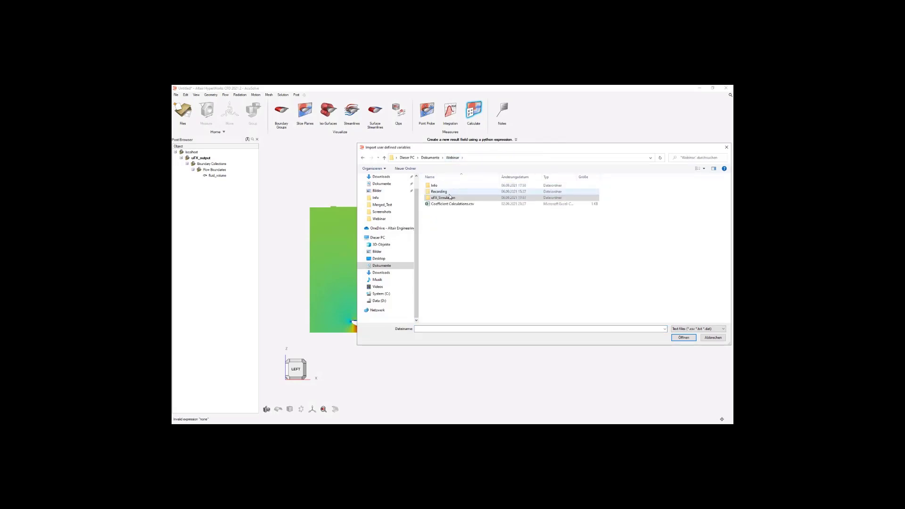
left_click(464, 204)
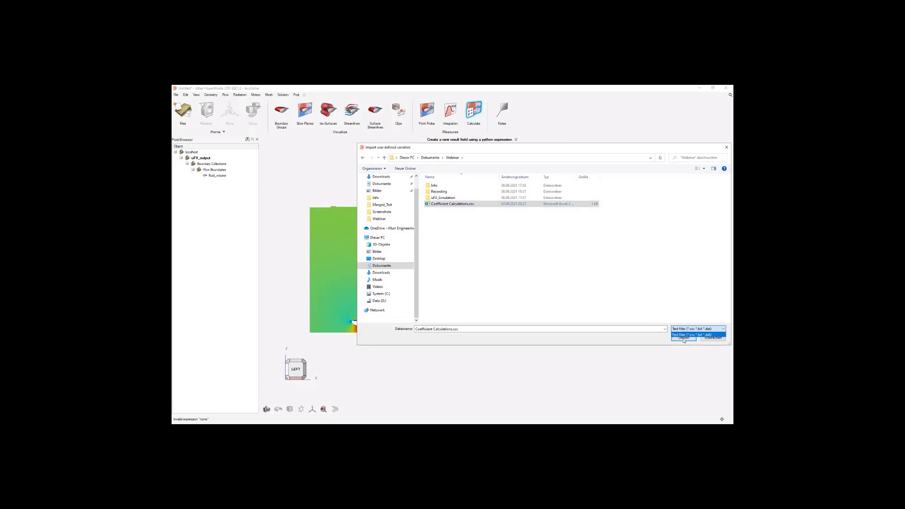
left_click(683, 338)
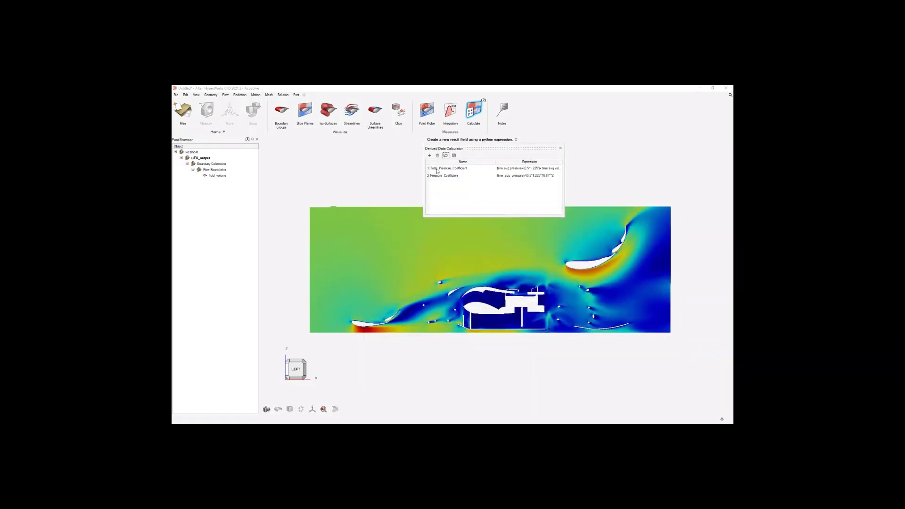
left_click_drag(506, 147, 473, 149)
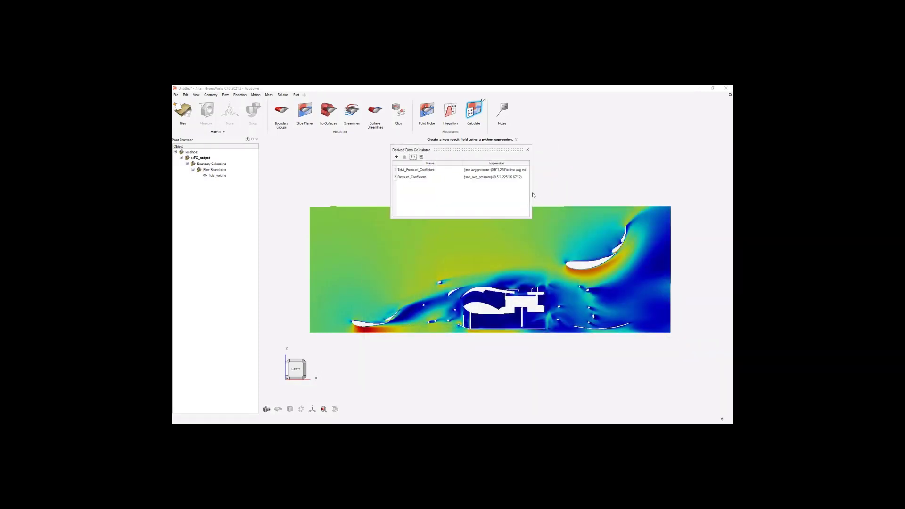
left_click_drag(530, 190, 604, 190)
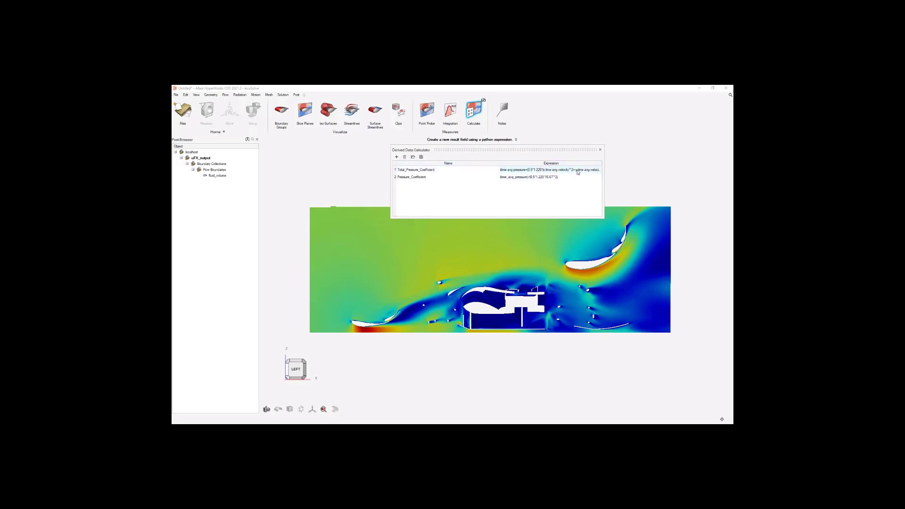
left_click(599, 149)
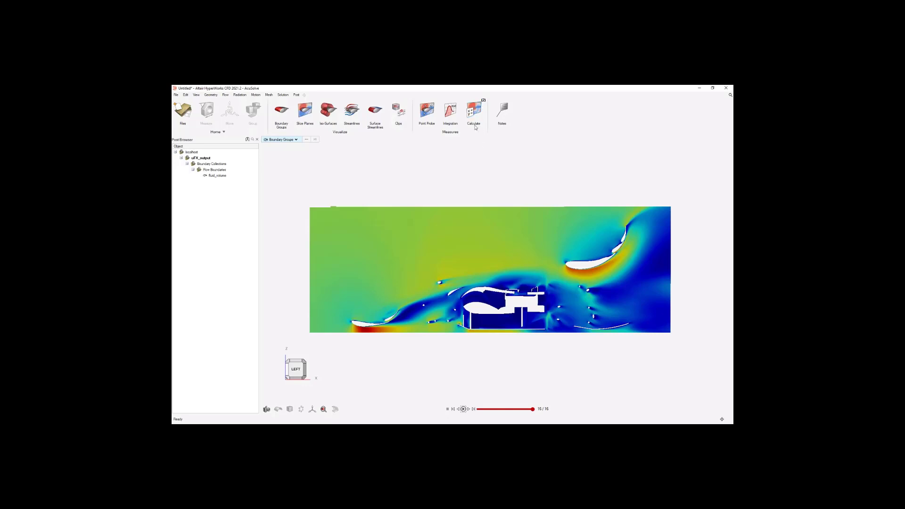
Edit the fluid_volume boundary display to show Total_Pressure_Coefficient.
right_click(229, 176)
left_click(238, 180)
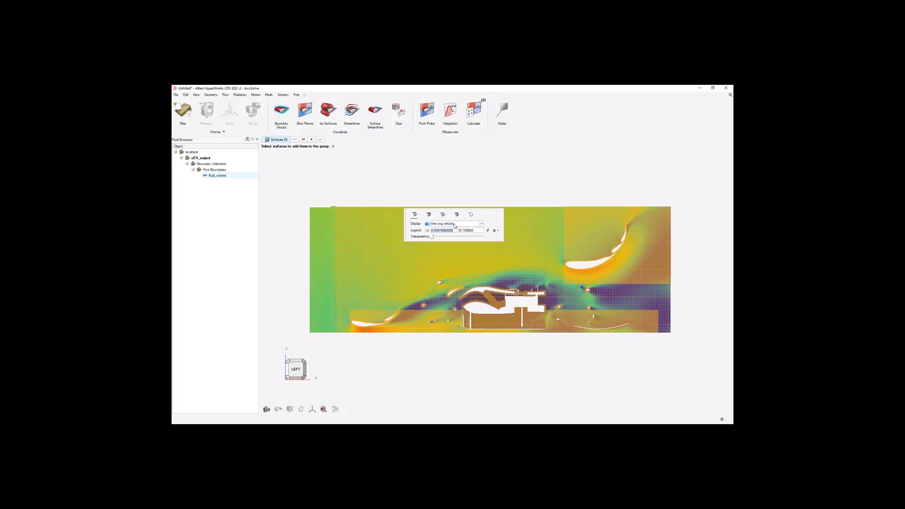
left_click(469, 226)
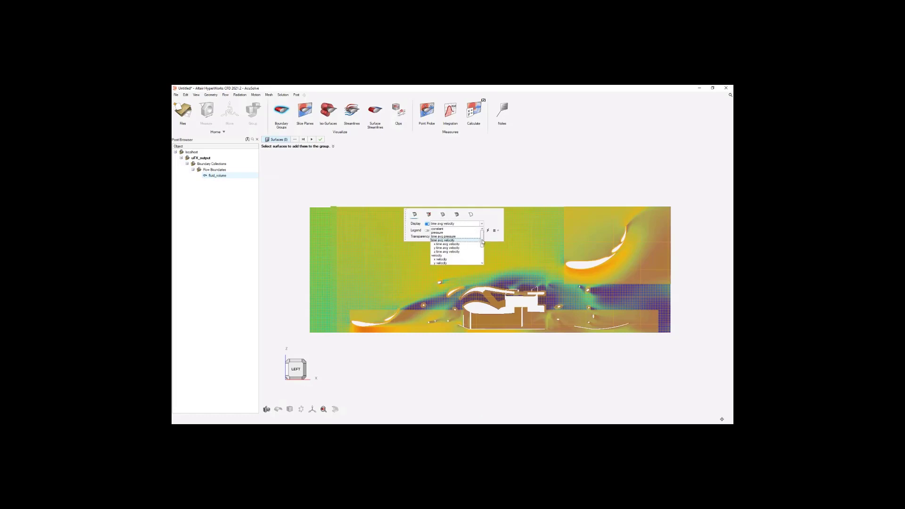
left_click_drag(482, 243, 482, 260)
left_click(468, 259)
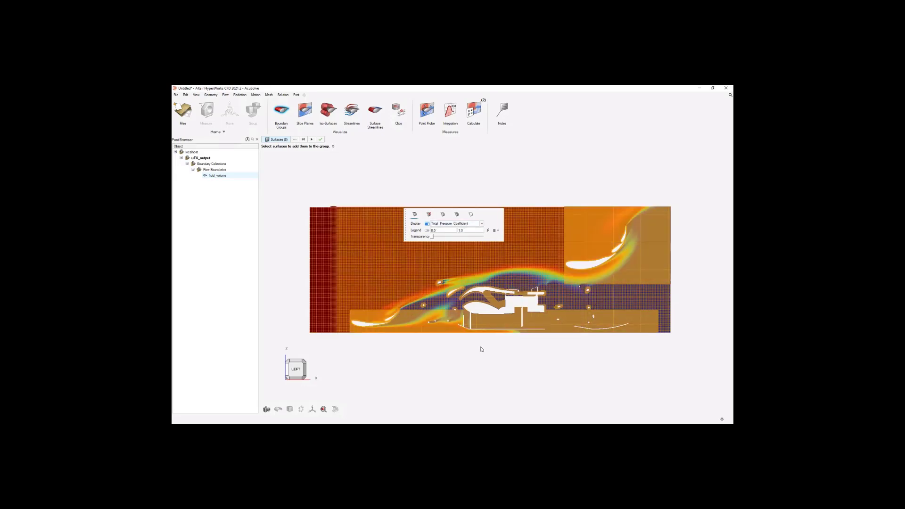
key("Escape")
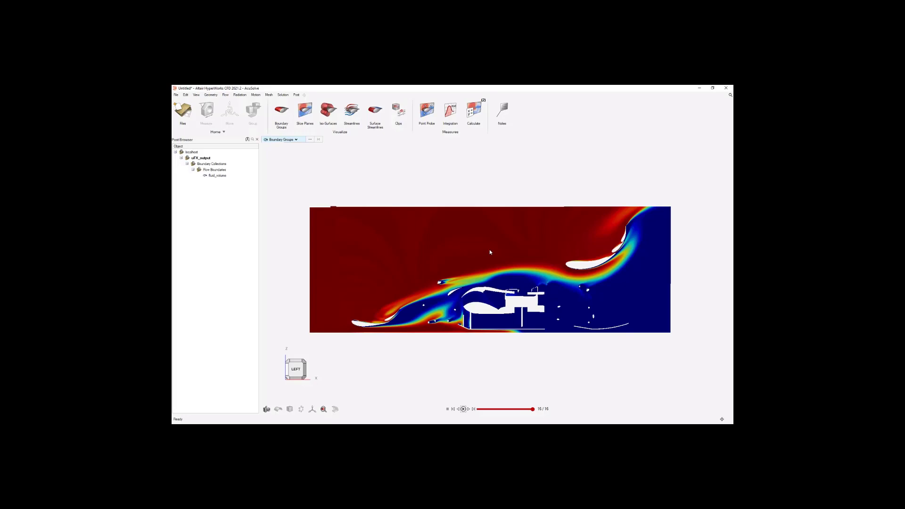
Import the uFX_output.sos results file from the uFX_sectionCut_Section_Cut_XY0 folder as an additional section cut.
middle_click_drag(462, 258, 473, 268)
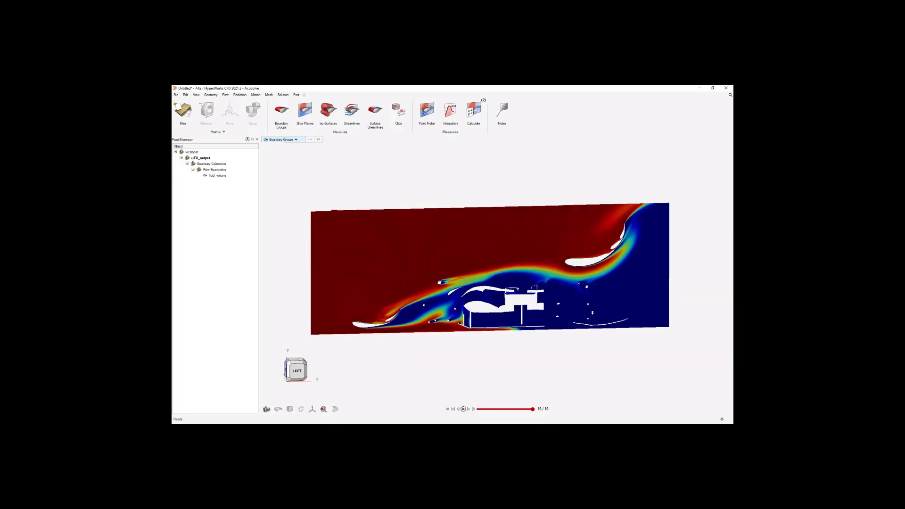
left_click(176, 95)
left_click(189, 121)
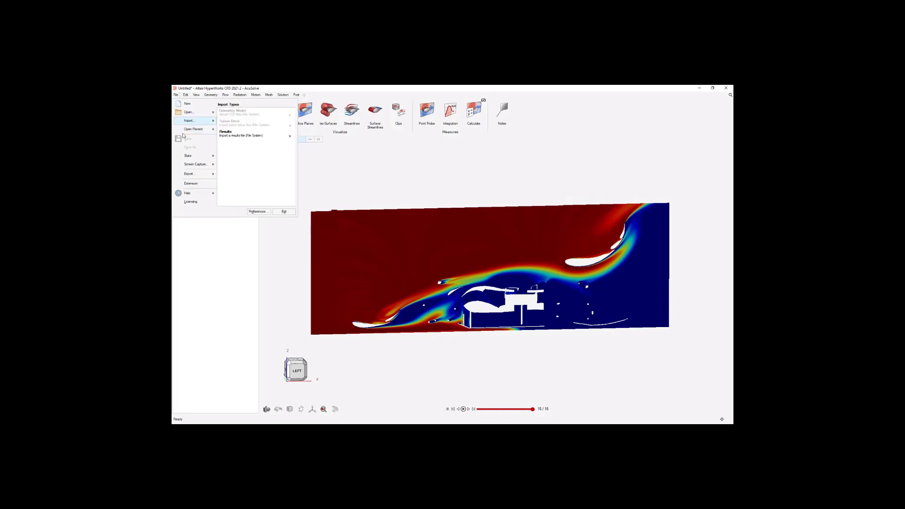
left_click(230, 136)
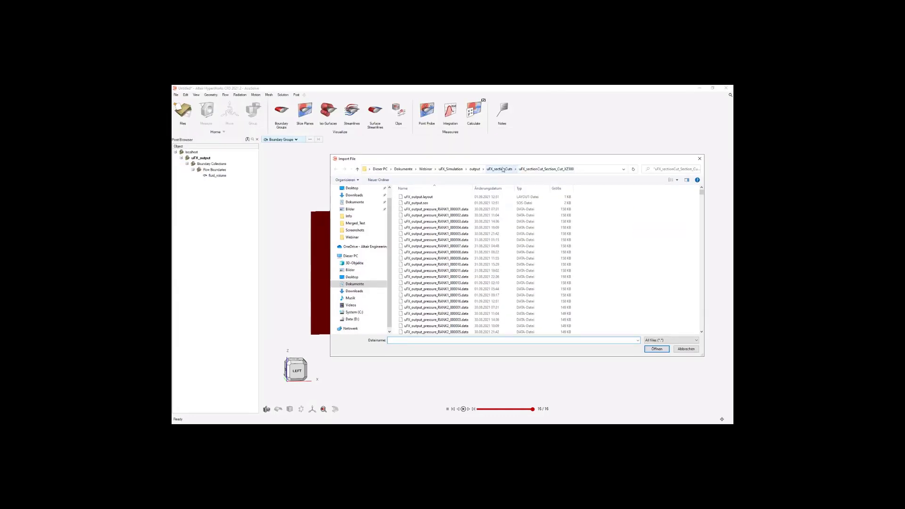
left_click(499, 168)
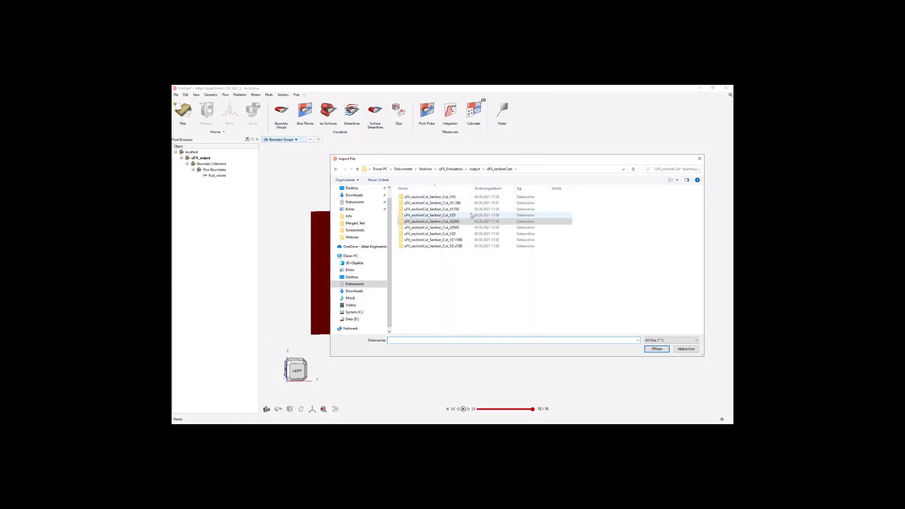
double_click(456, 198)
left_click(455, 203)
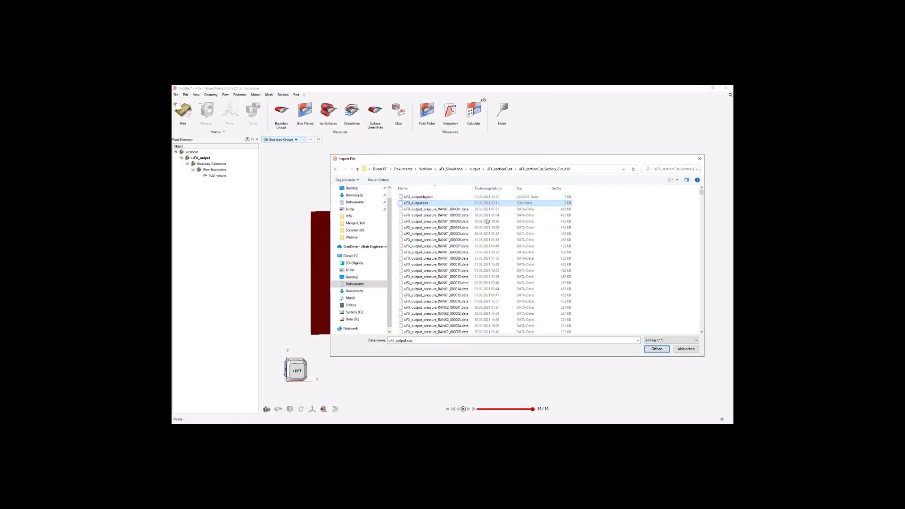
left_click(656, 348)
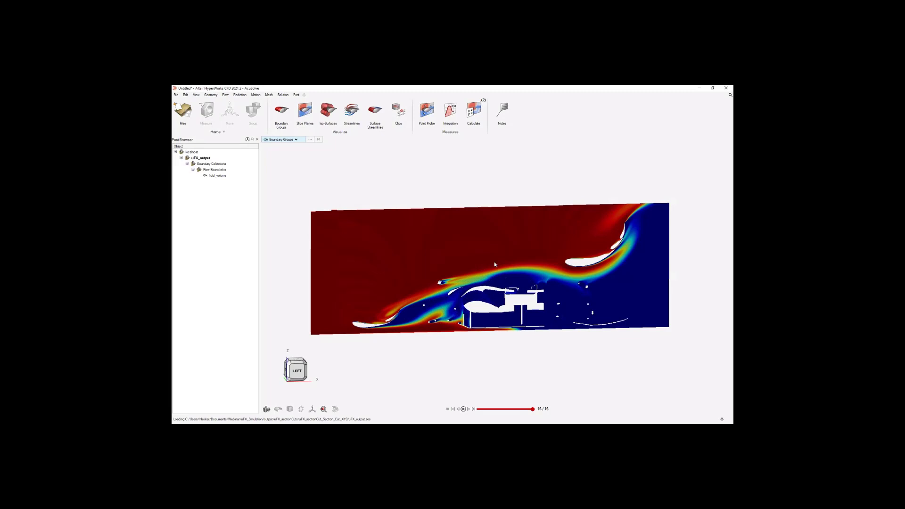
middle_click_drag(489, 250, 494, 258)
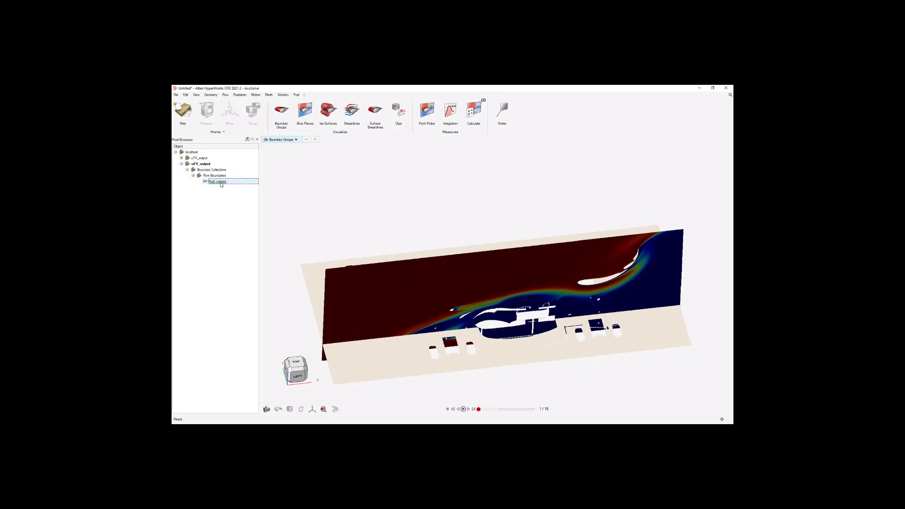
Display time avg pressure on the fluid_volume boundary of the newly loaded XY section and examine both section cuts together.
right_click(221, 182)
left_click(224, 185)
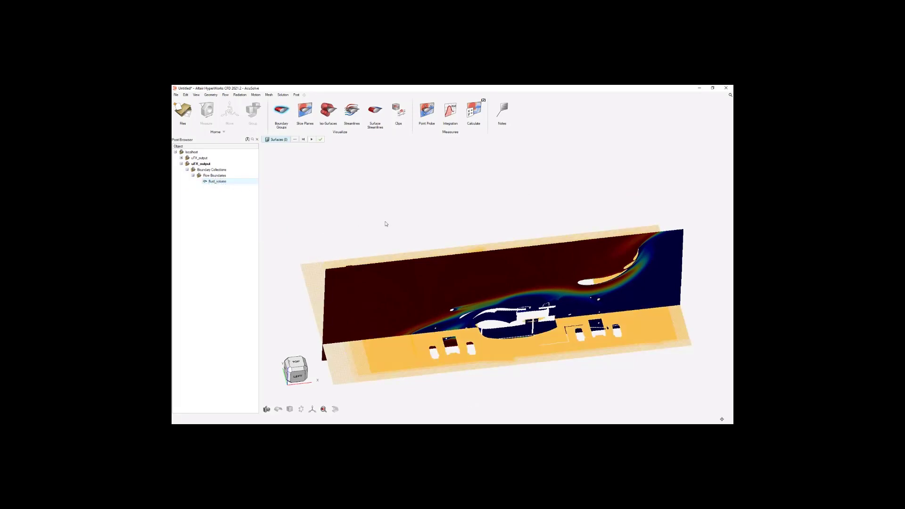
left_click(505, 236)
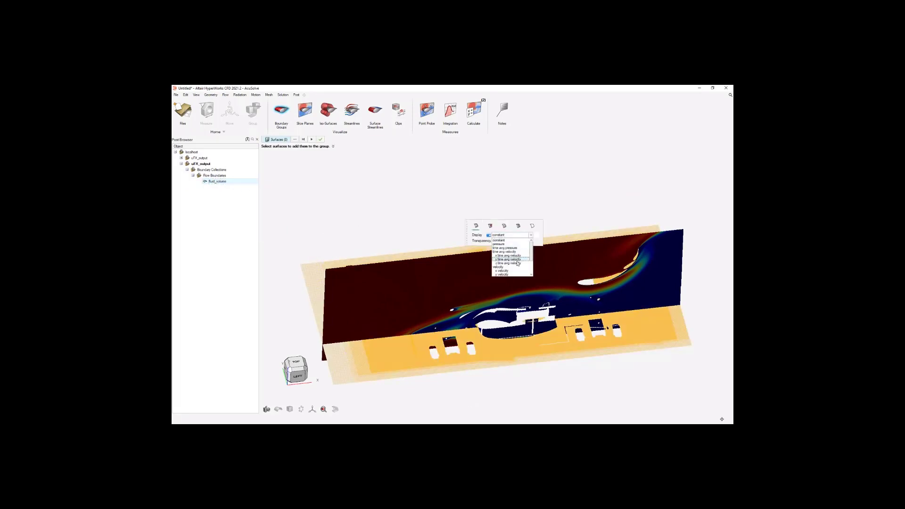
left_click(497, 262)
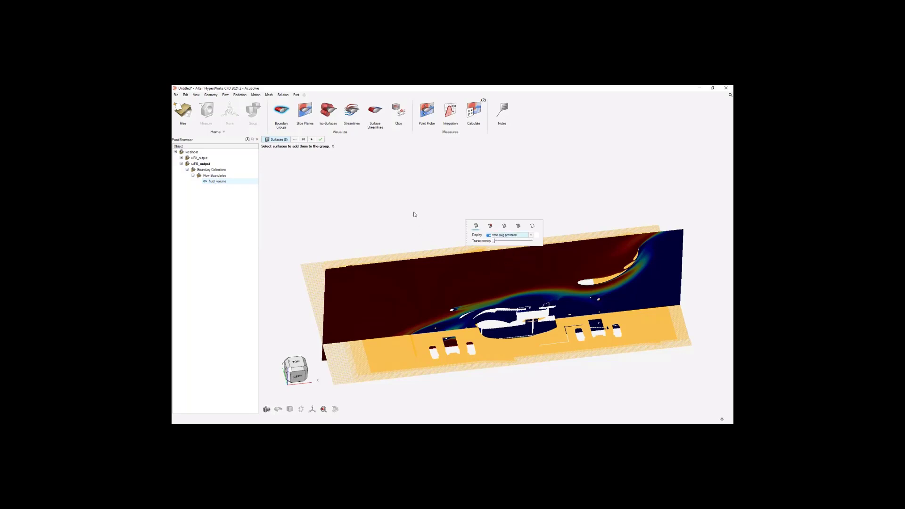
right_click(395, 212)
mouse_move(379, 212)
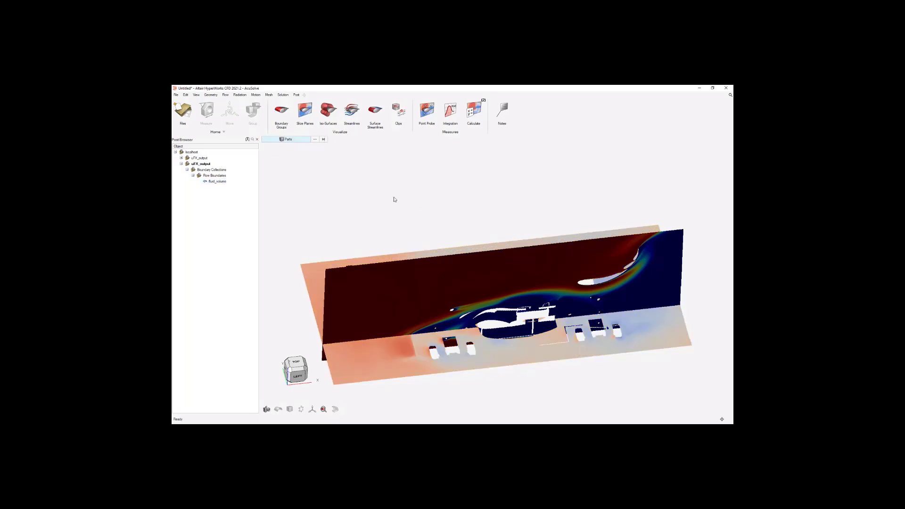
right_click_drag(438, 194, 532, 187)
mouse_move(608, 305)
middle_mouse_down()
mouse_move(612, 288)
mouse_move(610, 308)
mouse_move(611, 299)
middle_mouse_up()
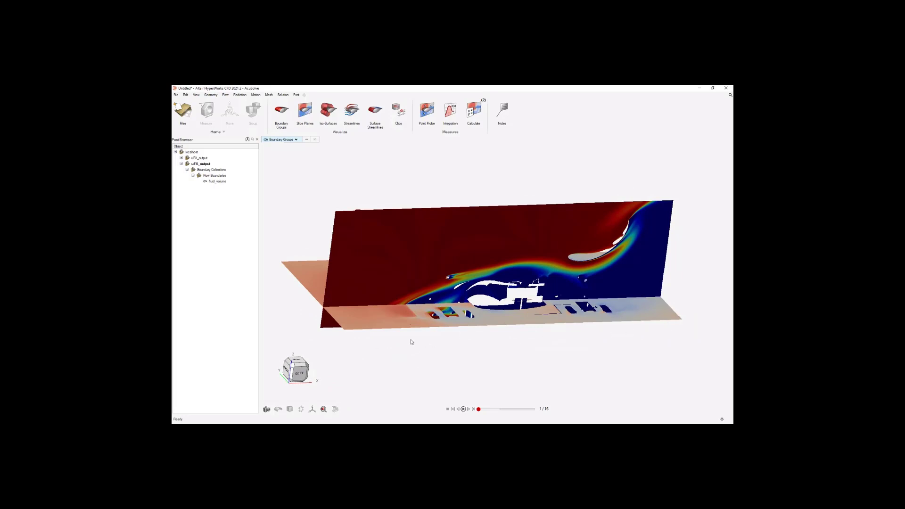
right_click_drag(364, 260, 366, 275)
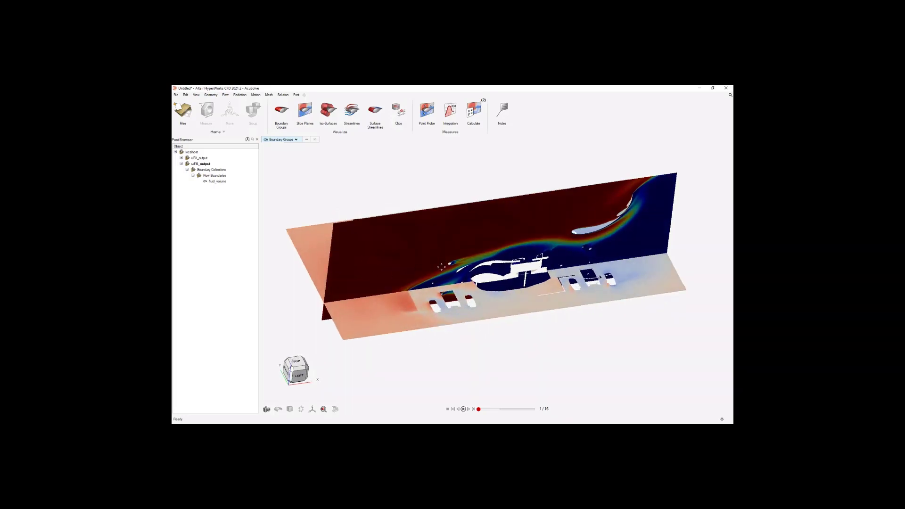
middle_click_drag(441, 267, 439, 278)
right_click_drag(551, 258, 539, 239)
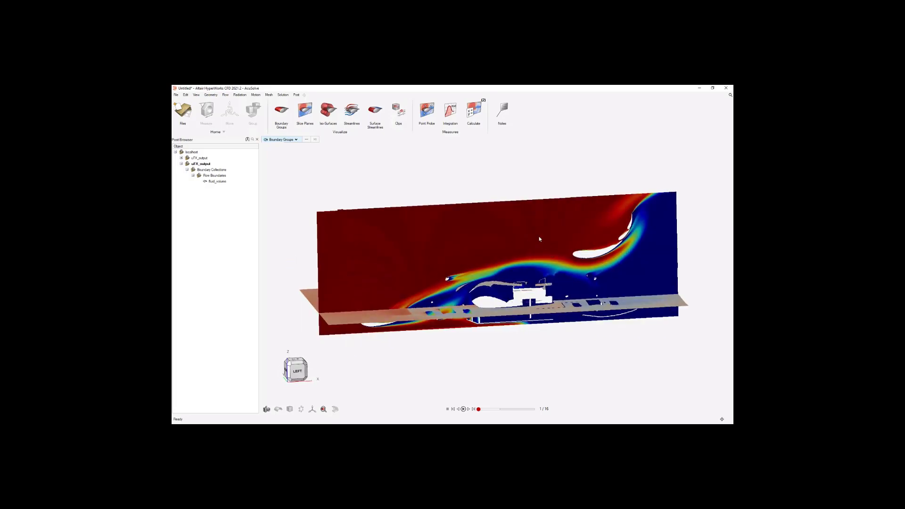
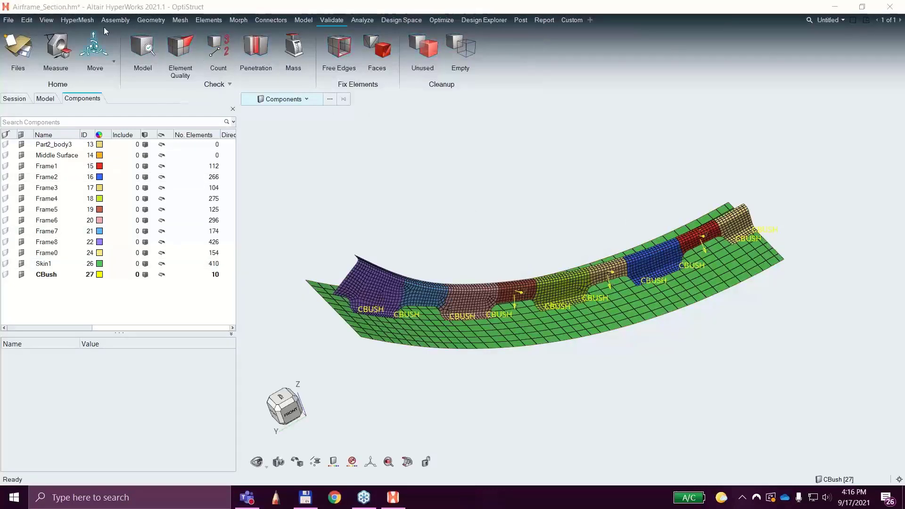
left_click(91, 21)
left_click(115, 20)
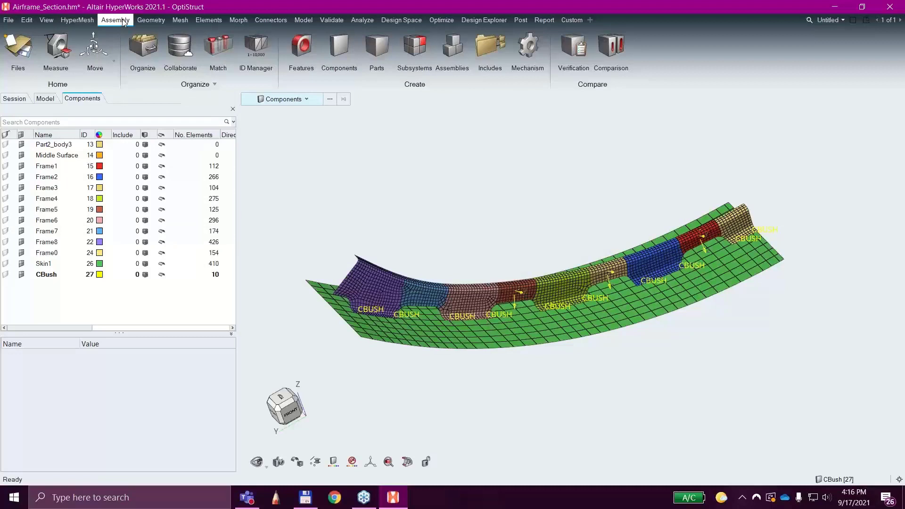
left_click(151, 19)
left_click(180, 20)
left_click(209, 20)
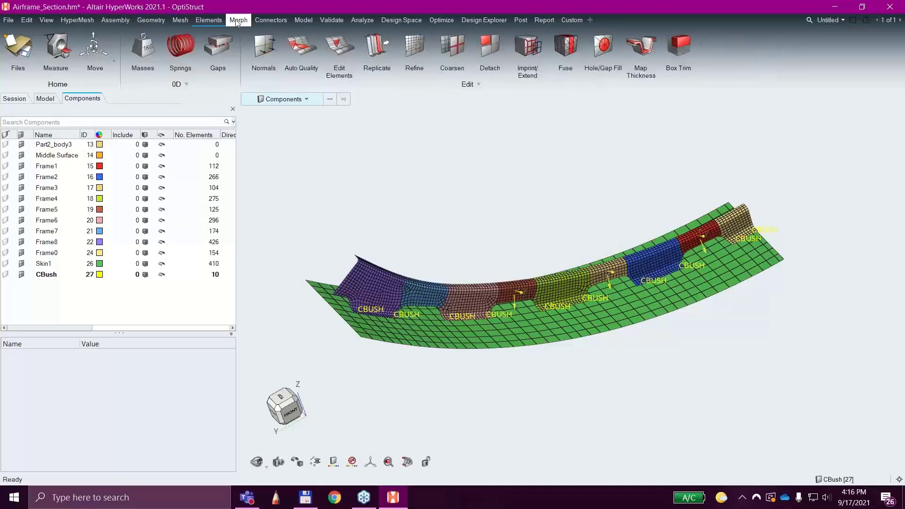
left_click(238, 20)
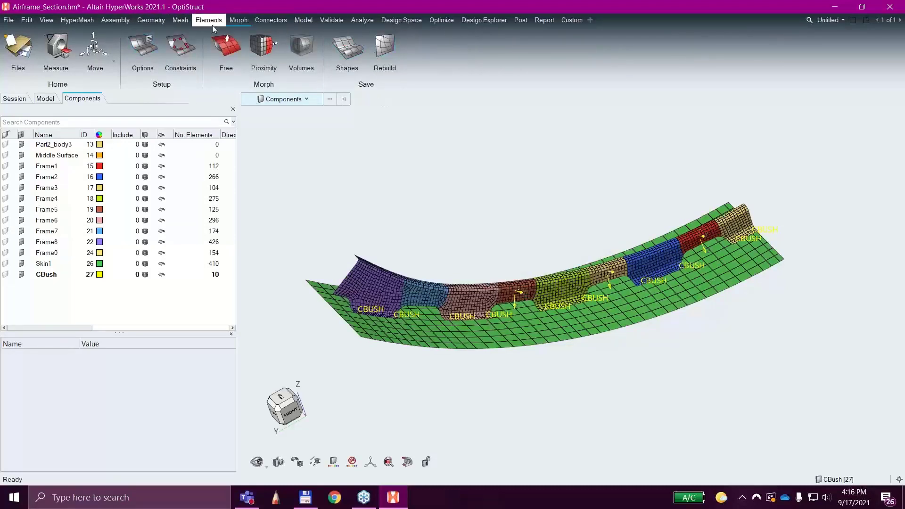
Open the Solids geometry creation tool, look through its Bounding, Sphere and Box options, and exit the tool.
left_click(151, 20)
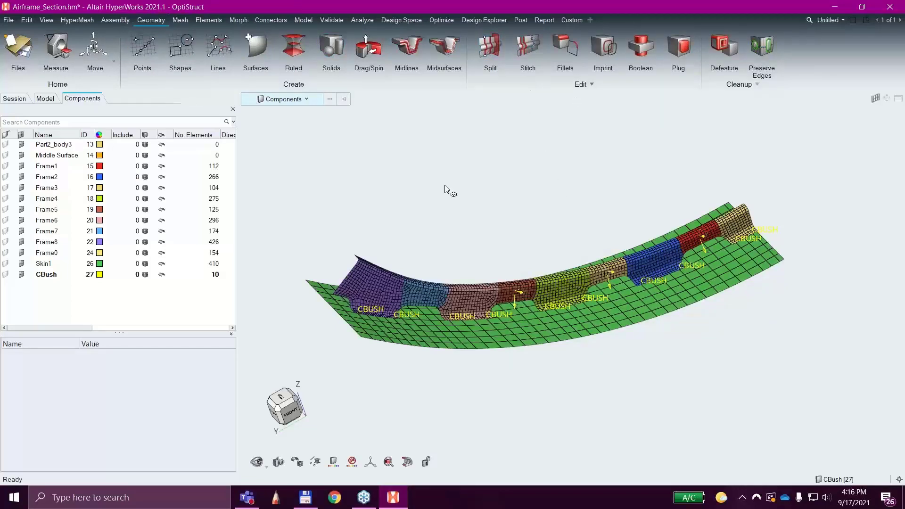
left_click(331, 49)
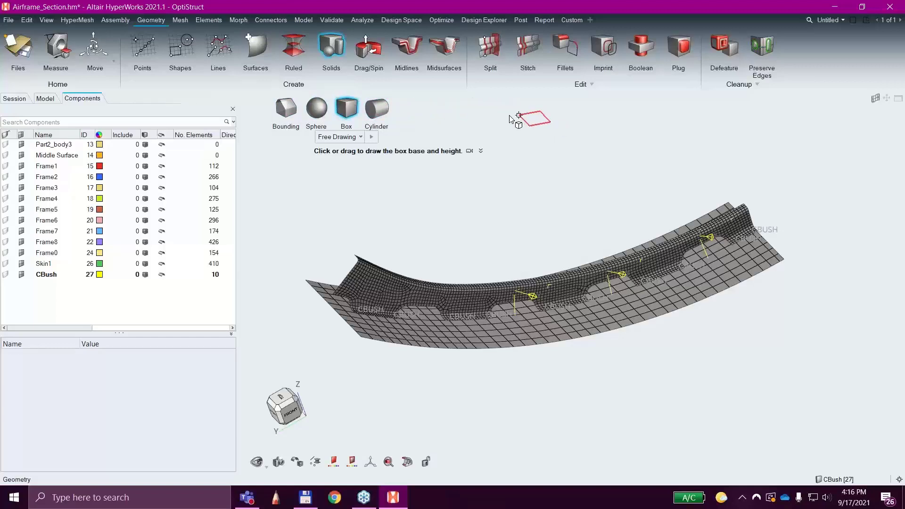
left_click(292, 112)
left_click(318, 111)
left_click(347, 111)
right_click(464, 115)
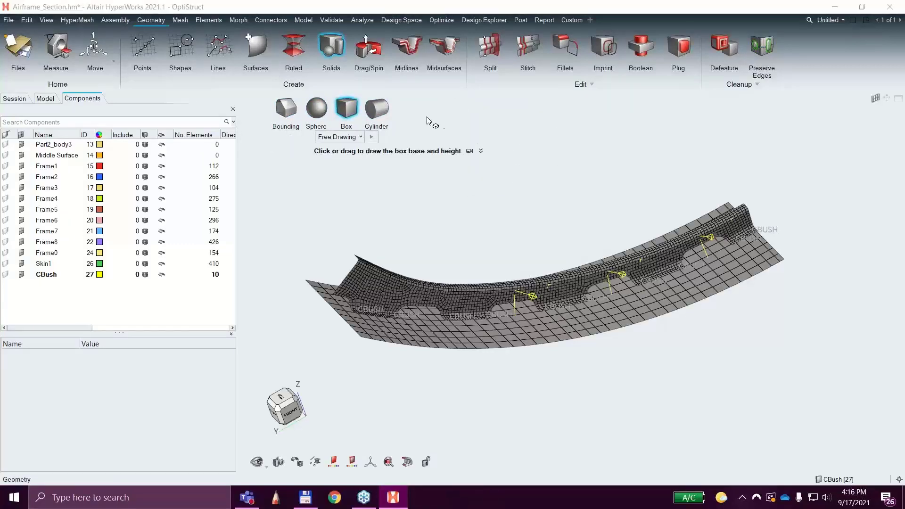
left_click(515, 190)
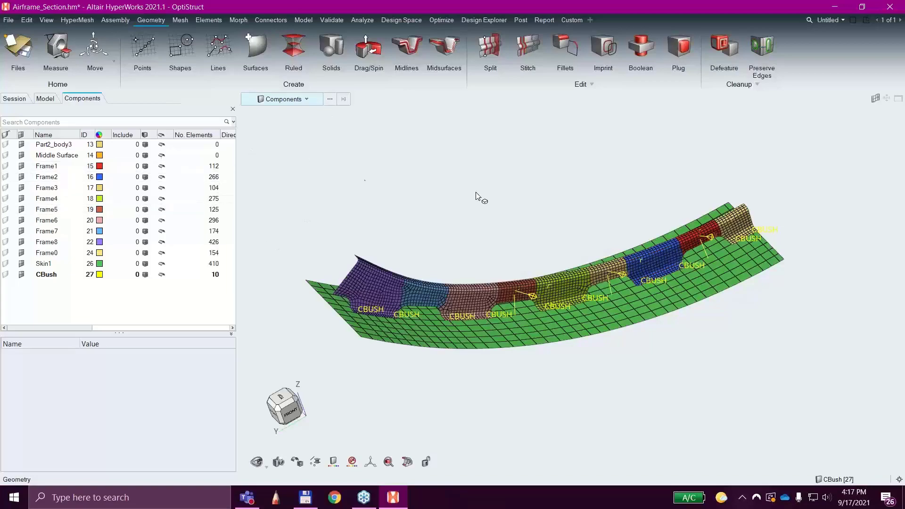
Examine the meshed airframe frames and skin from several viewing angles and at different zoom levels.
left_click_drag(497, 158, 506, 343, "ctrl")
left_click_drag(619, 361, 685, 287, "ctrl")
left_click_drag(668, 259, 634, 264, "ctrl")
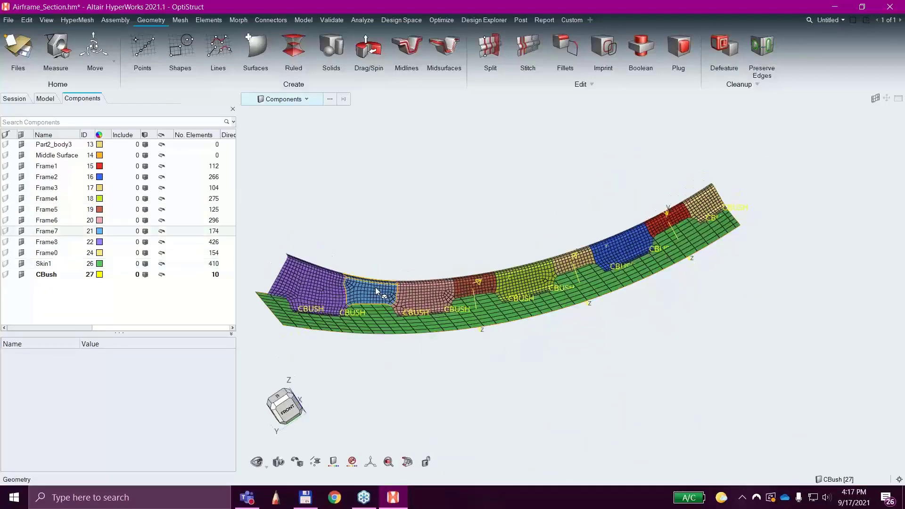
left_click_drag(313, 285, 337, 294, "ctrl")
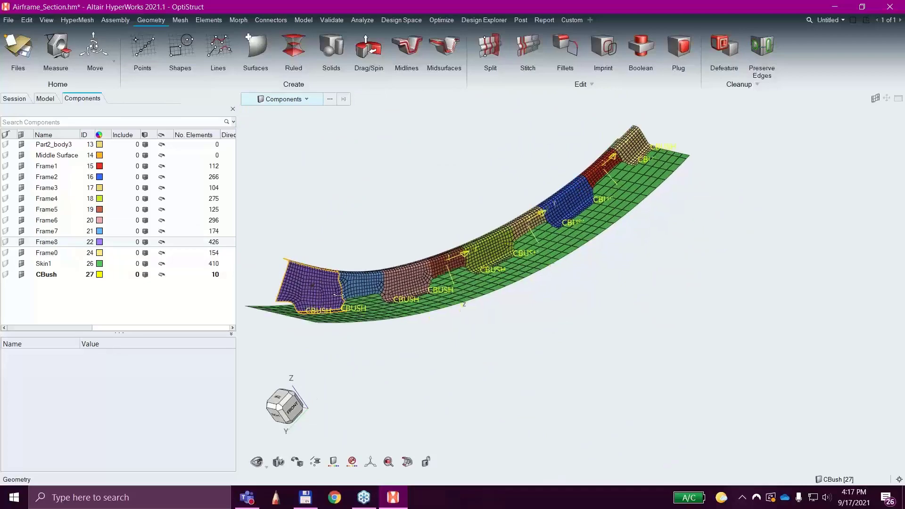
right_click_drag(460, 365, 593, 396, "ctrl")
scroll(480, 335, "up", 3)
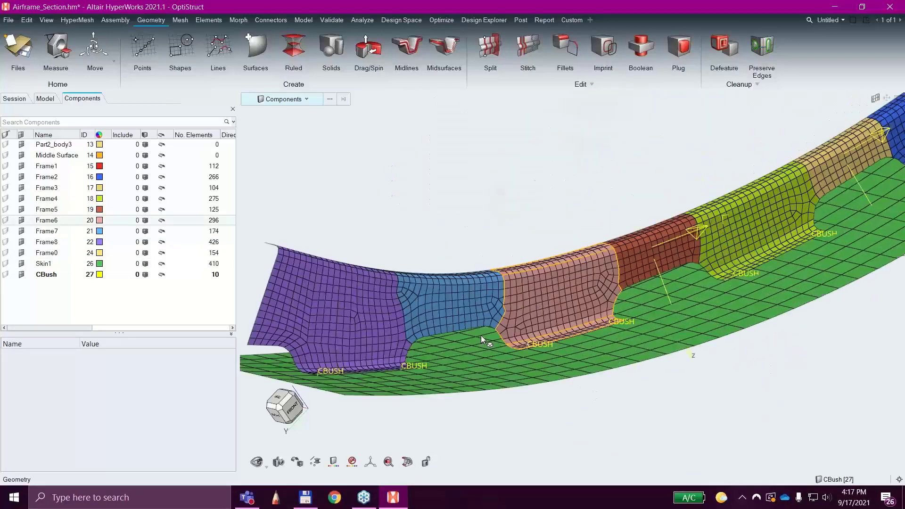
scroll(480, 335, "down", 4)
scroll(405, 332, "up", 2)
scroll(436, 324, "down", 2)
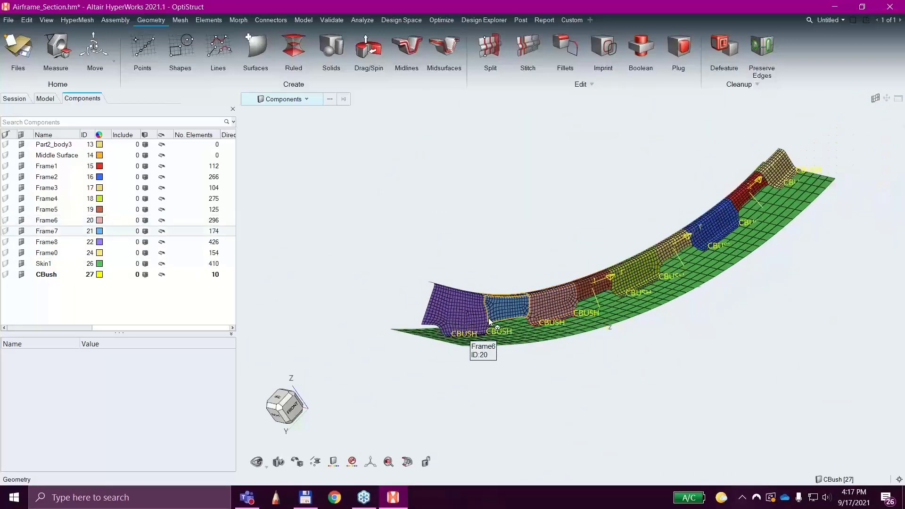
scroll(488, 317, "up", 3)
scroll(427, 311, "up", 2)
scroll(428, 311, "down", 5)
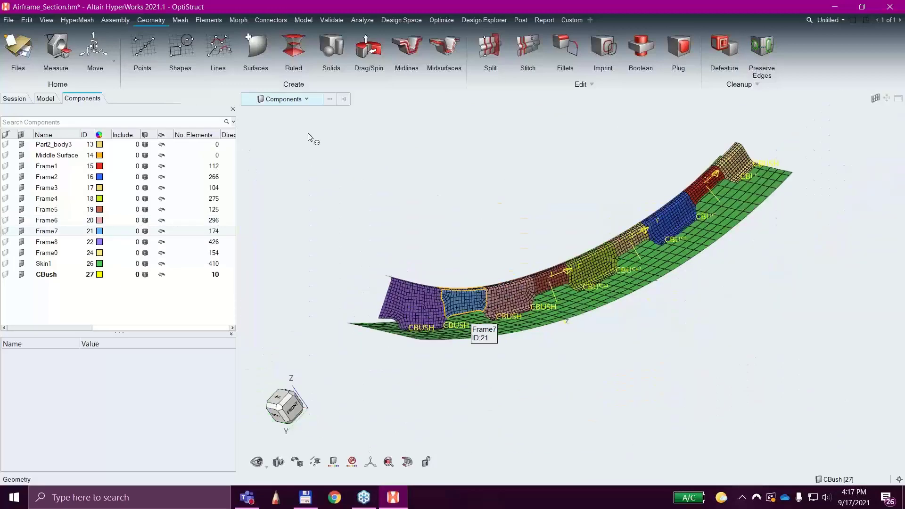
Review the Mouse Controls preferences, including the presets and the right-button action choices, and cancel the dialog.
left_click(5, 21)
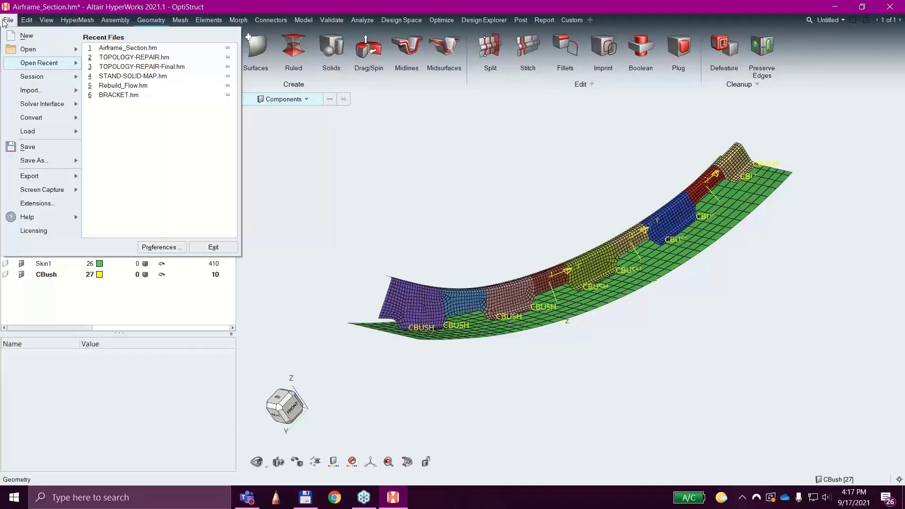
left_click(163, 250)
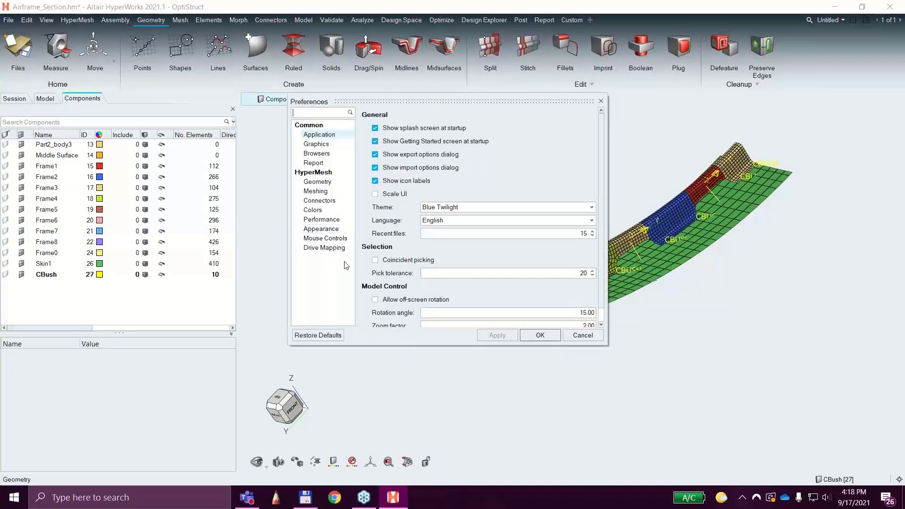
left_click(337, 239)
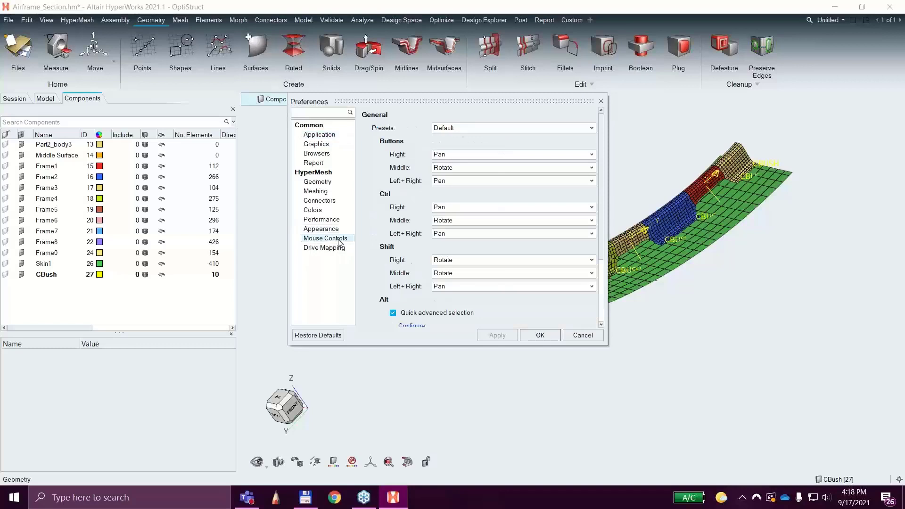
left_click(495, 128)
left_click(493, 128)
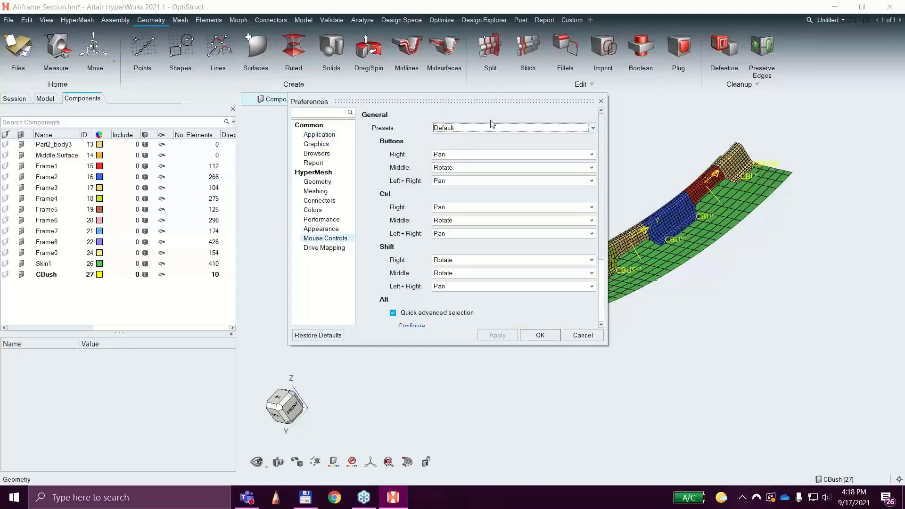
left_click(484, 156)
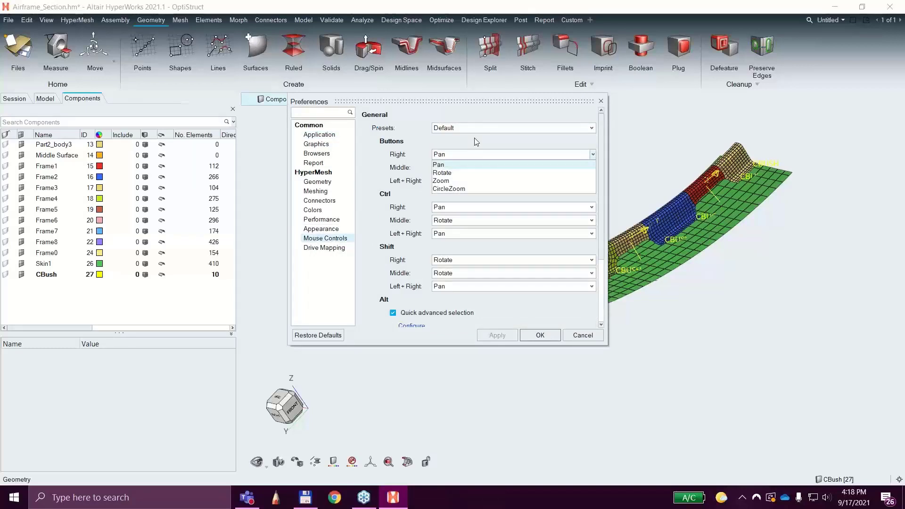
left_click(416, 115)
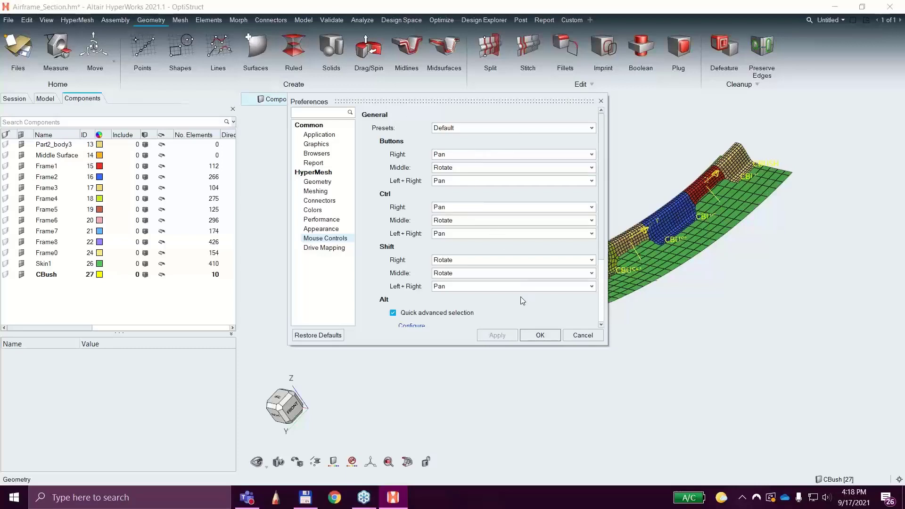
left_click_drag(603, 213, 597, 163)
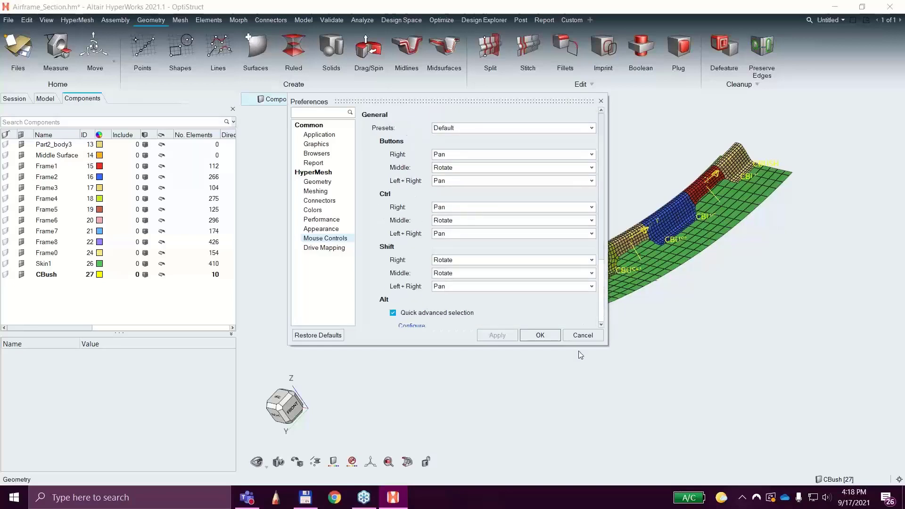
left_click(587, 336)
Go from the model's entity overview to the component list and inspect the properties of Frame2.
middle_click_drag(733, 330, 698, 368)
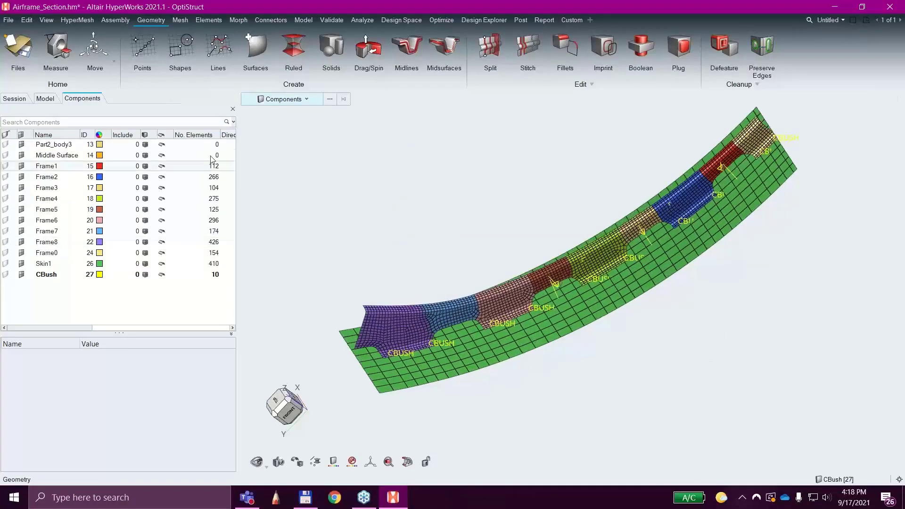
left_click(45, 99)
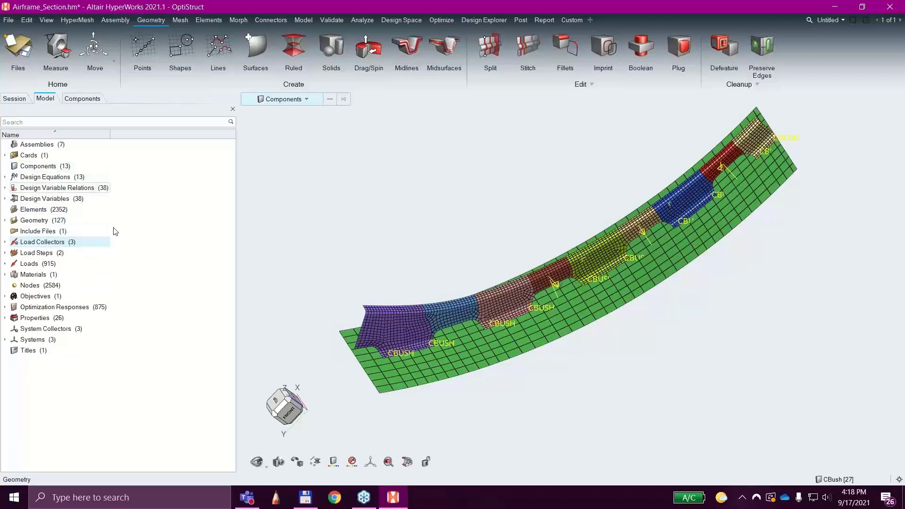
left_click(32, 167)
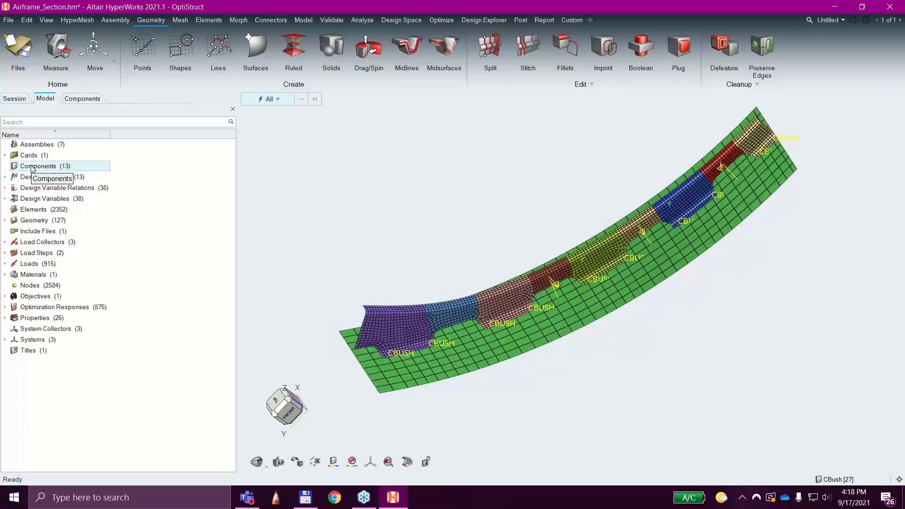
left_click(76, 101)
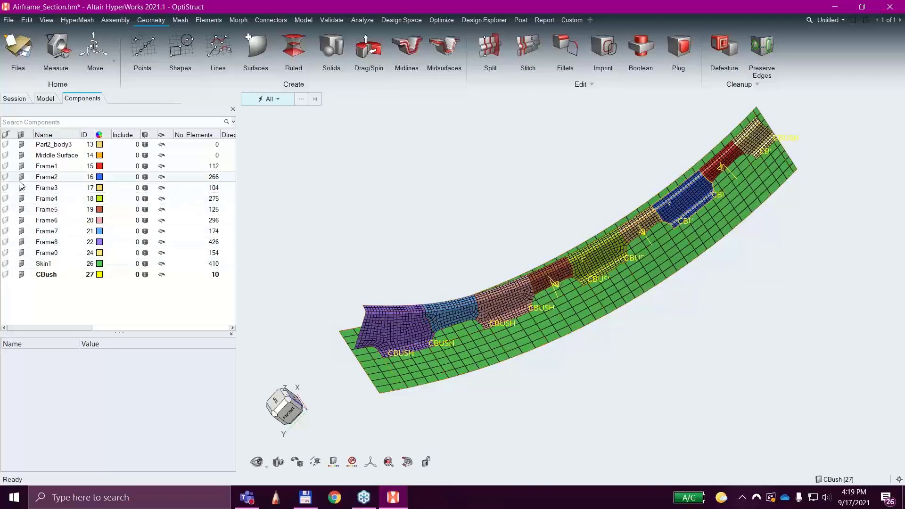
left_click(42, 178)
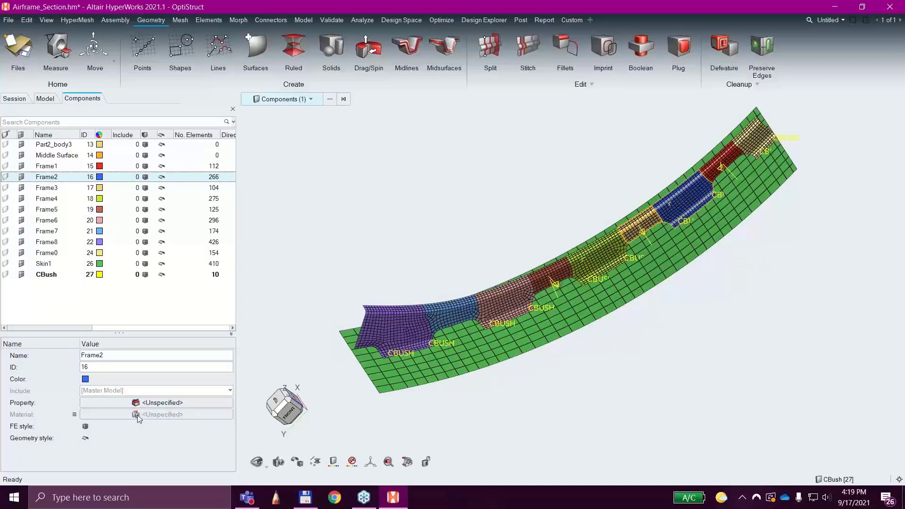
Try to list the model's individual elements from the entity overview.
left_click(45, 98)
left_click(53, 210)
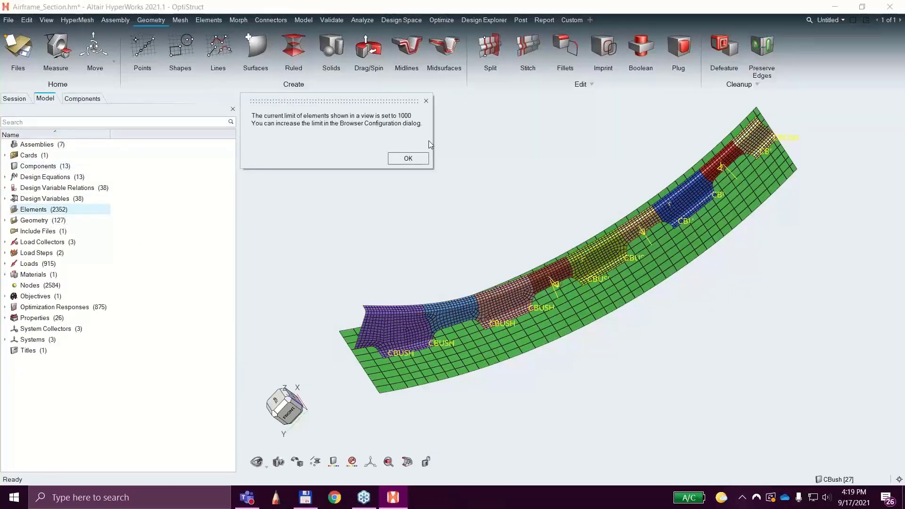
left_click(401, 159)
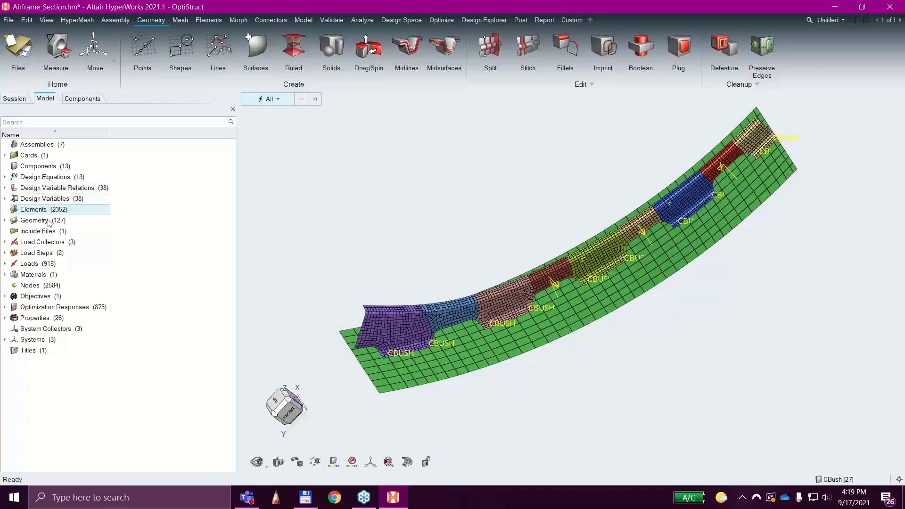
Open the load collector list and go through the properties of SPC, Pressure and Compression.
left_click(43, 243)
double_click(43, 242)
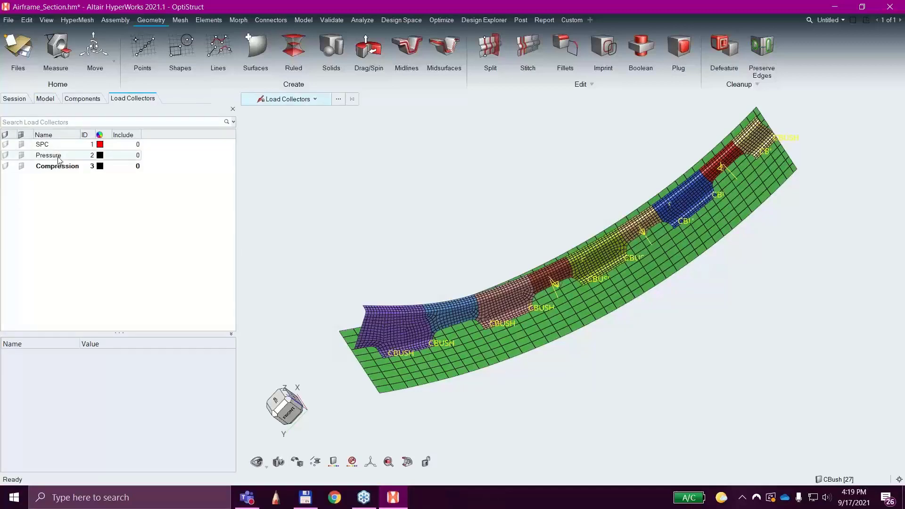
left_click(40, 145)
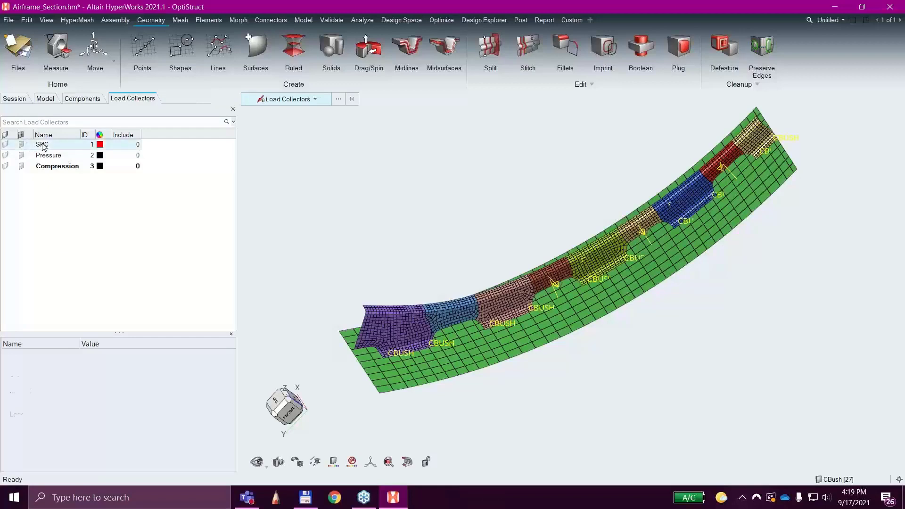
key("Down")
key("Down")
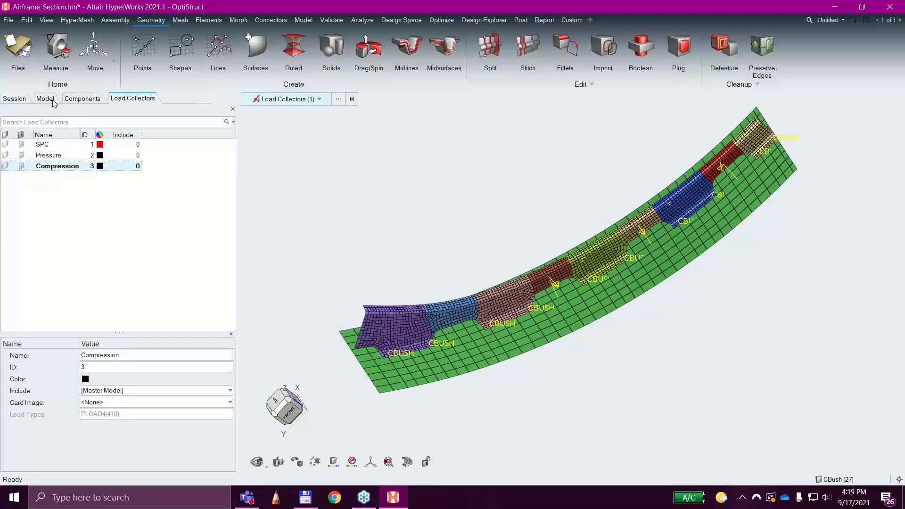
Hide the element meshes of components Frame1, Frame2 and Frame3.
left_click(72, 100)
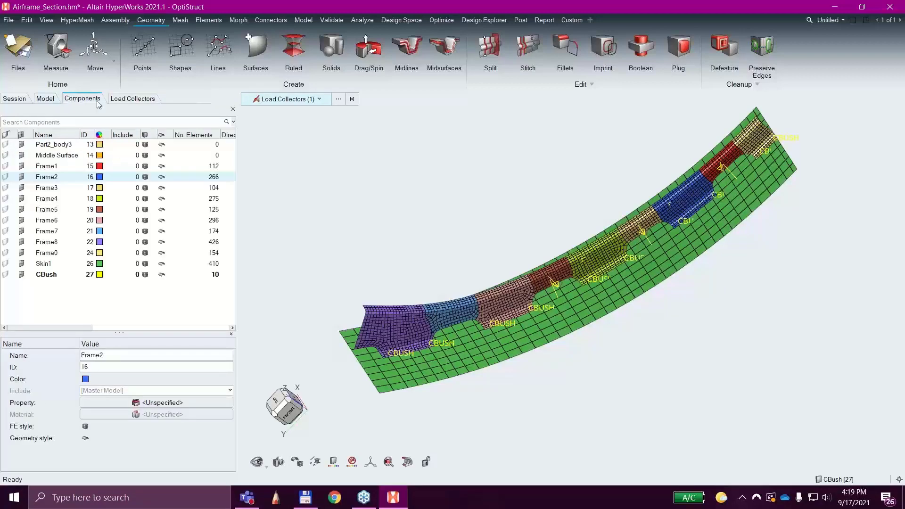
left_click(22, 167)
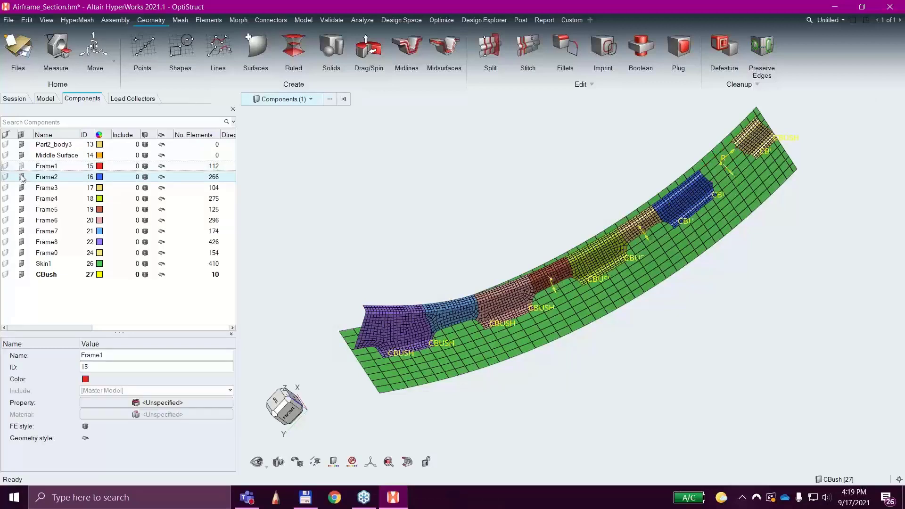
left_click(22, 177)
left_click(22, 189)
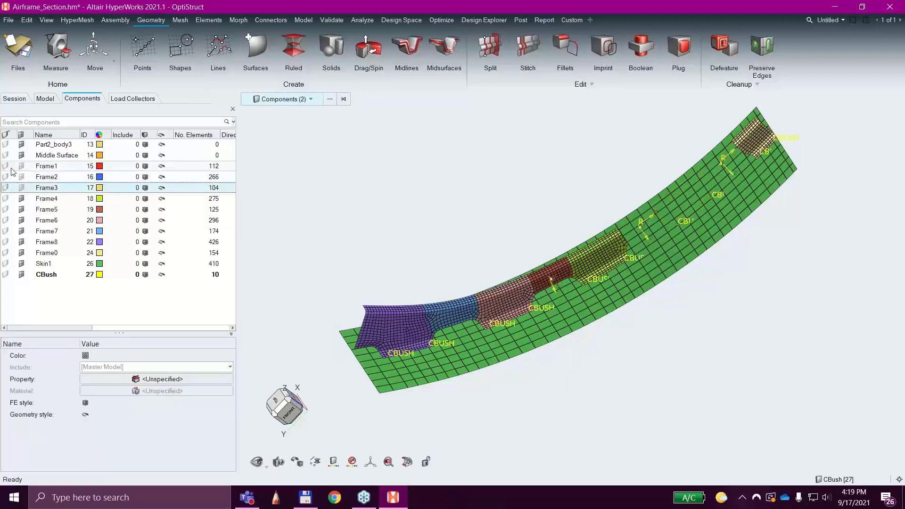
Toggle the geometry display of components Frame1 and Frame2 and show their element meshes again.
left_click(8, 168)
left_click(8, 167)
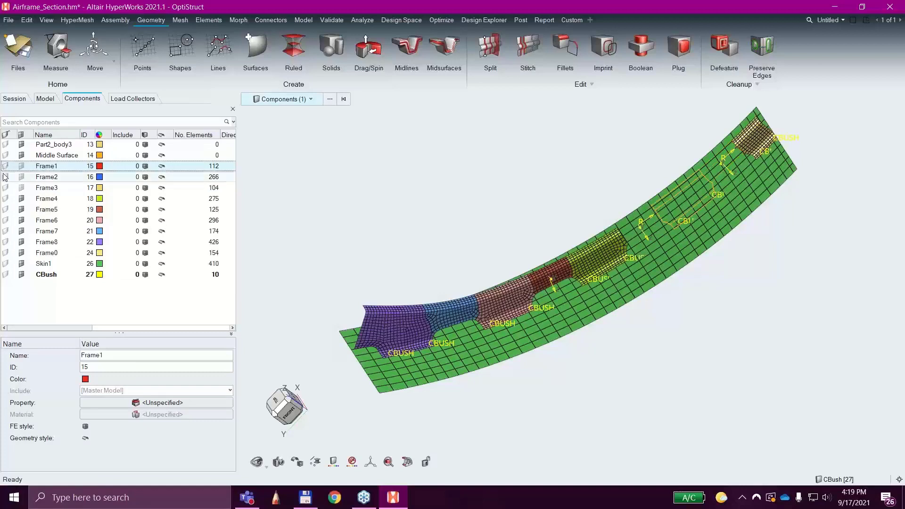
left_click(5, 178)
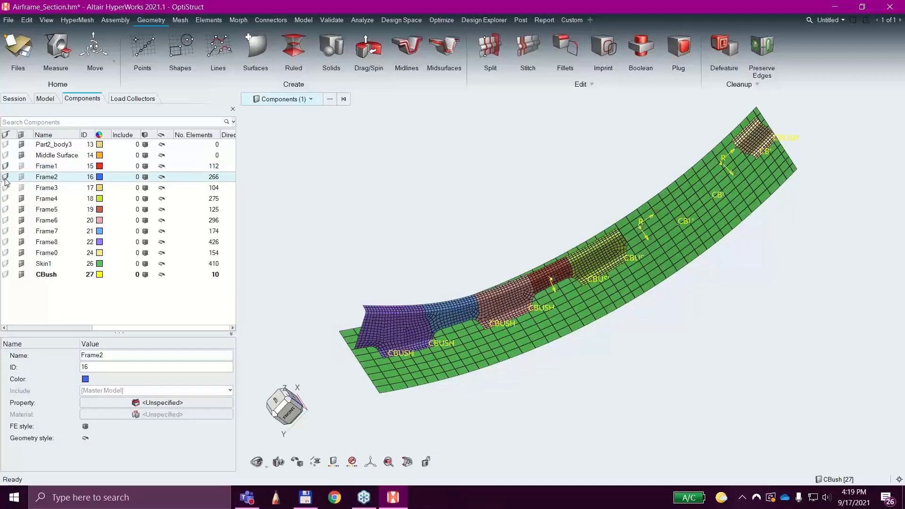
left_click(21, 177)
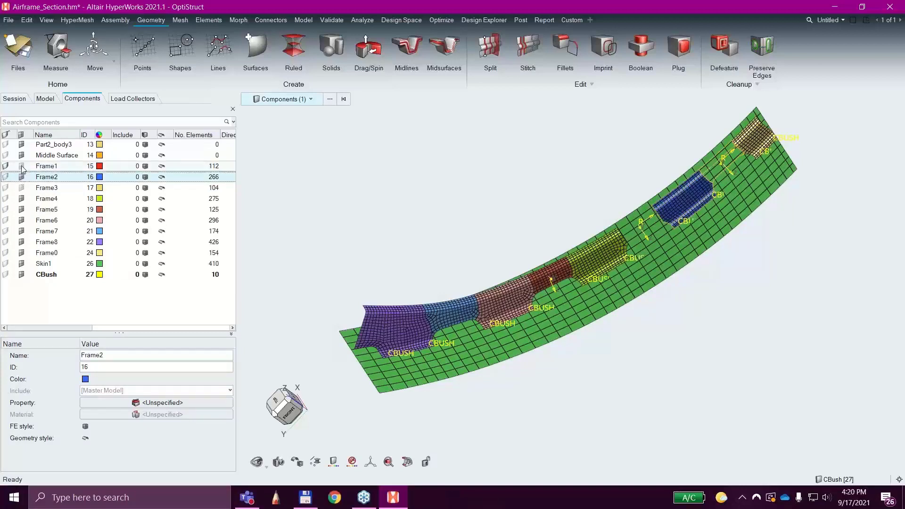
left_click(22, 167)
left_click(7, 167)
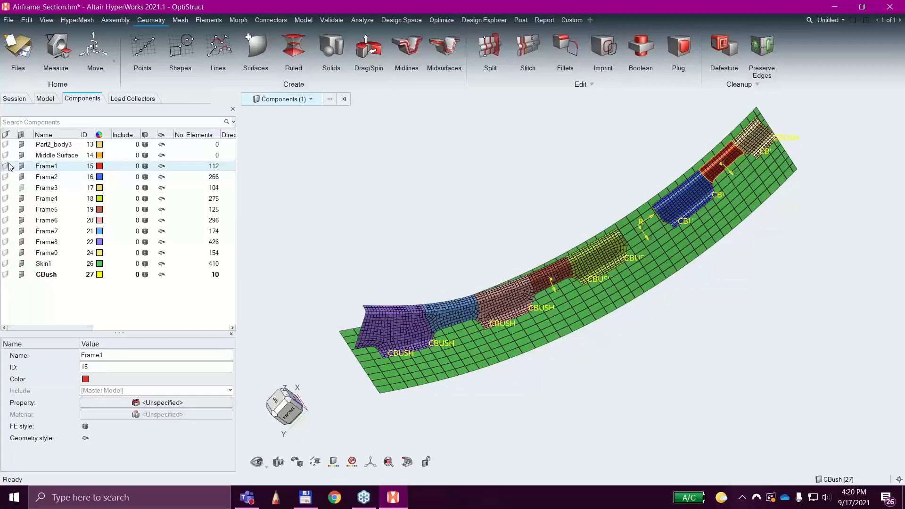
Change the geometry display style of component Part2_body3 and clear the component selection.
right_click(162, 169)
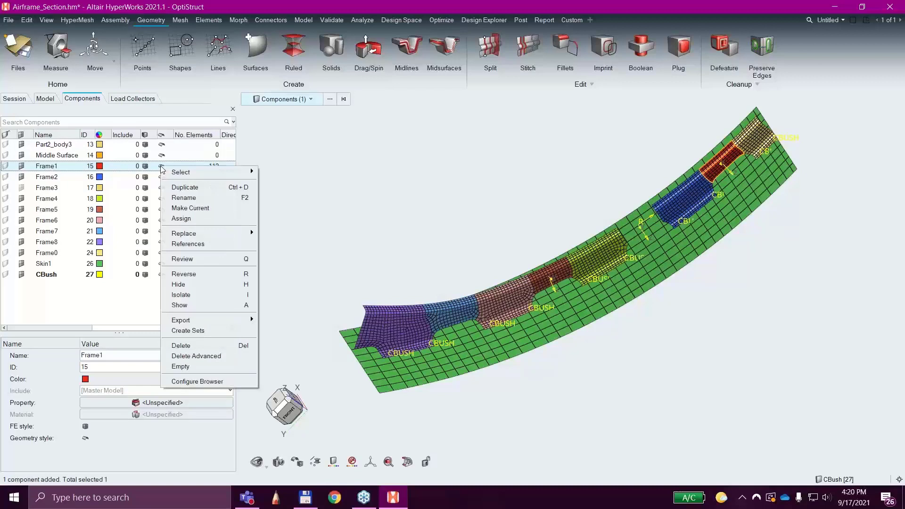
left_click(161, 144)
left_click(155, 140)
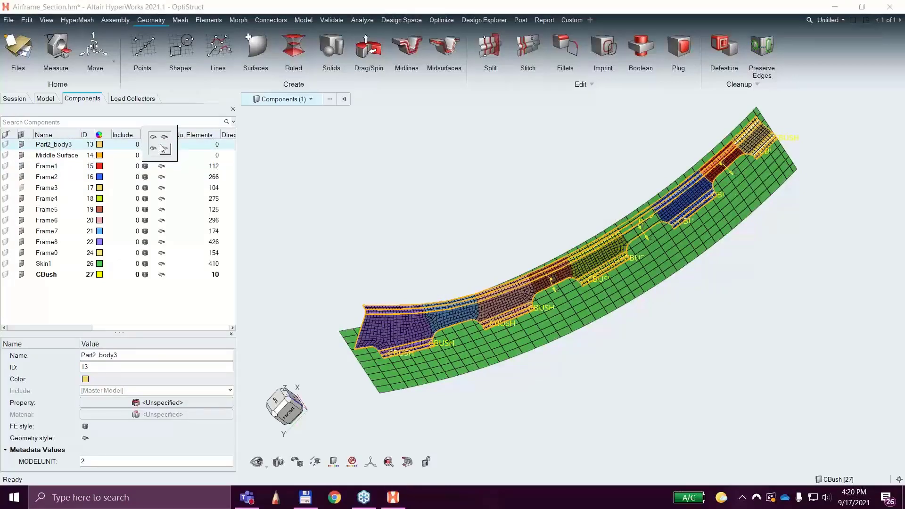
left_click(155, 140)
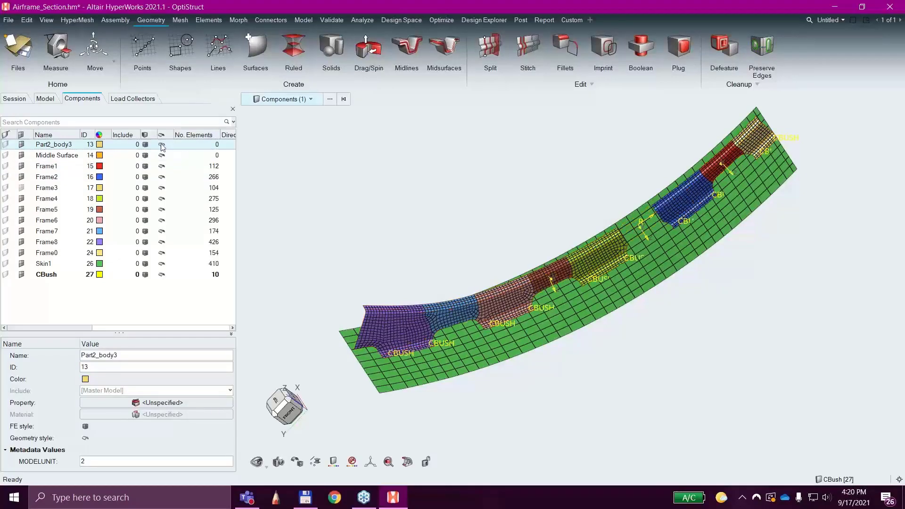
left_click(162, 145)
left_click(171, 140)
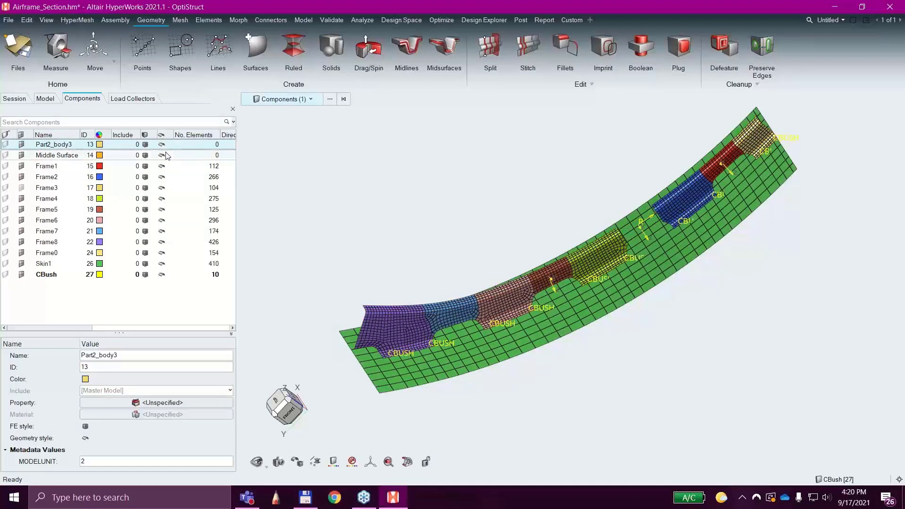
left_click(162, 155)
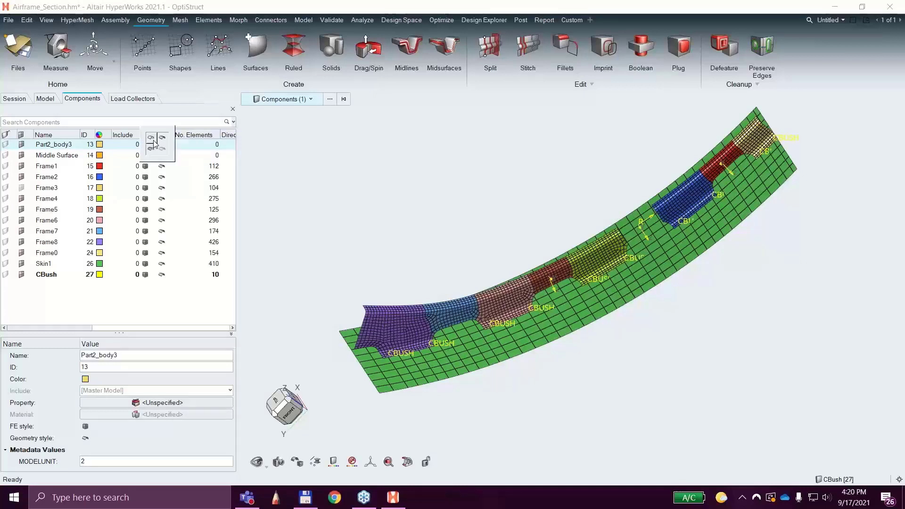
left_click(347, 180)
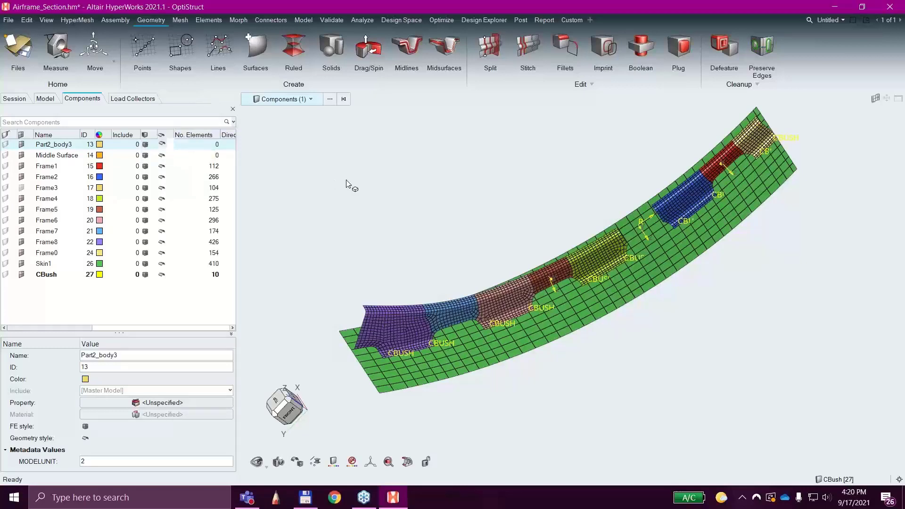
left_click(347, 178)
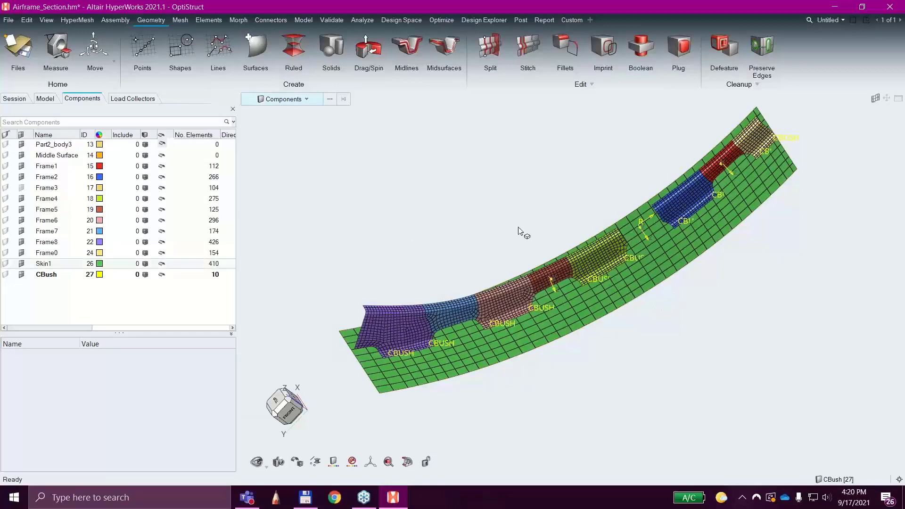
Set the selection type to All, pick component Frame8 in the model and clear the selection.
middle_click_drag(338, 220, 363, 221)
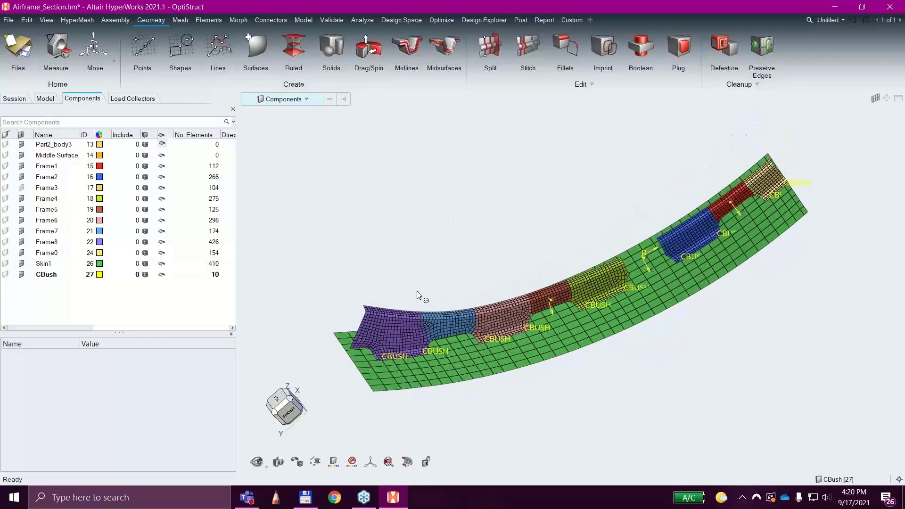
scroll(480, 350, "up", 5)
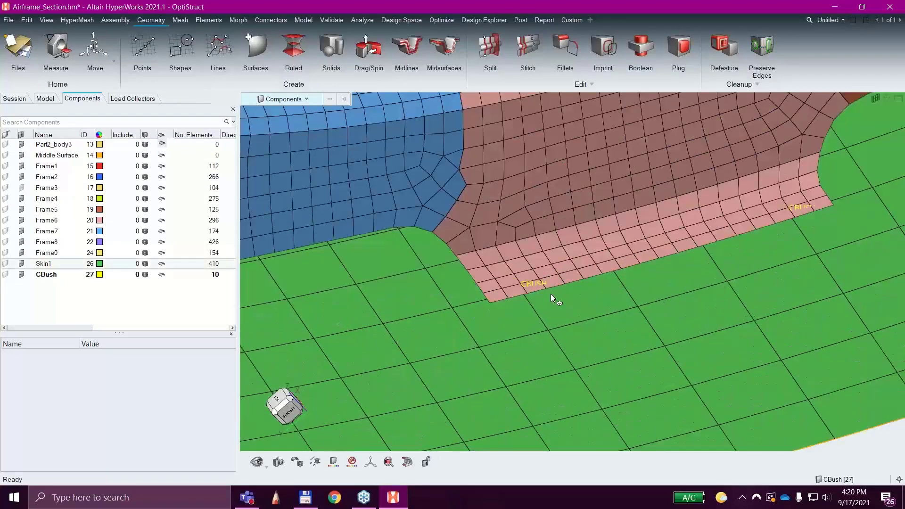
key("f")
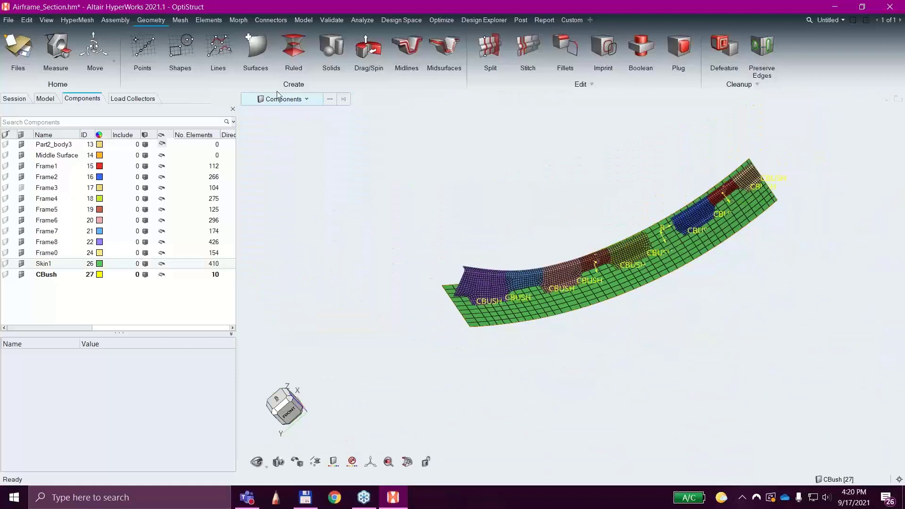
left_click(306, 101)
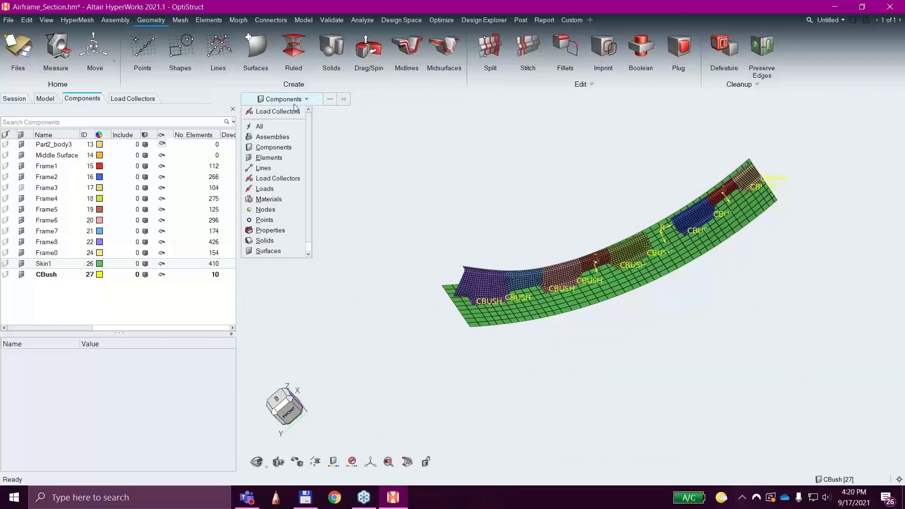
left_click(271, 126)
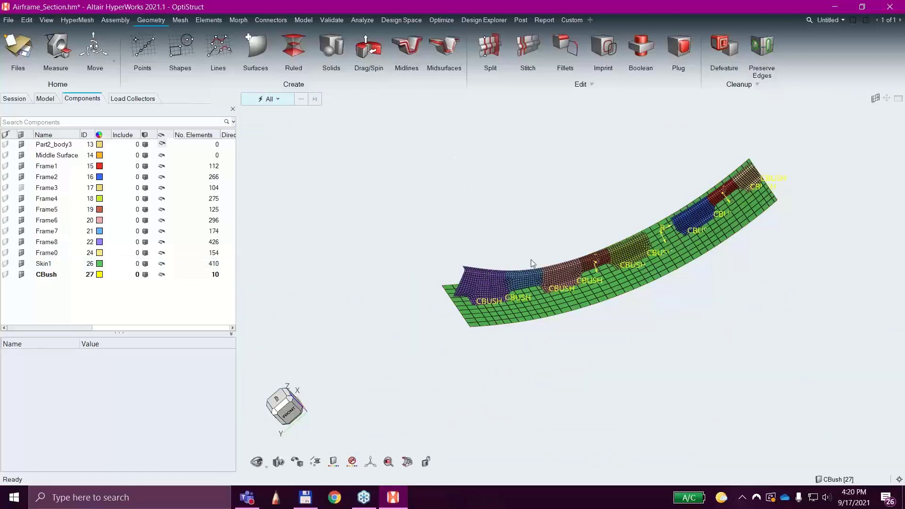
scroll(541, 332, "up", 4)
right_click_drag(486, 370, 609, 420)
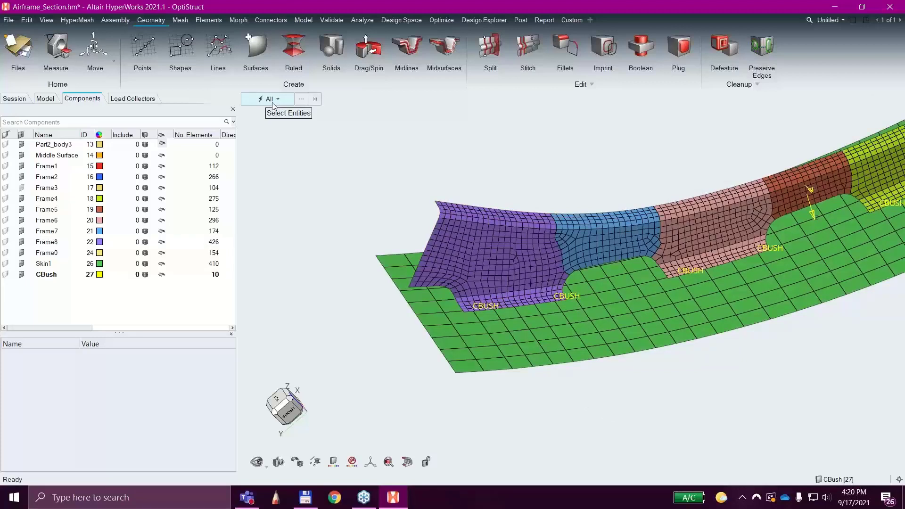
left_click(448, 224)
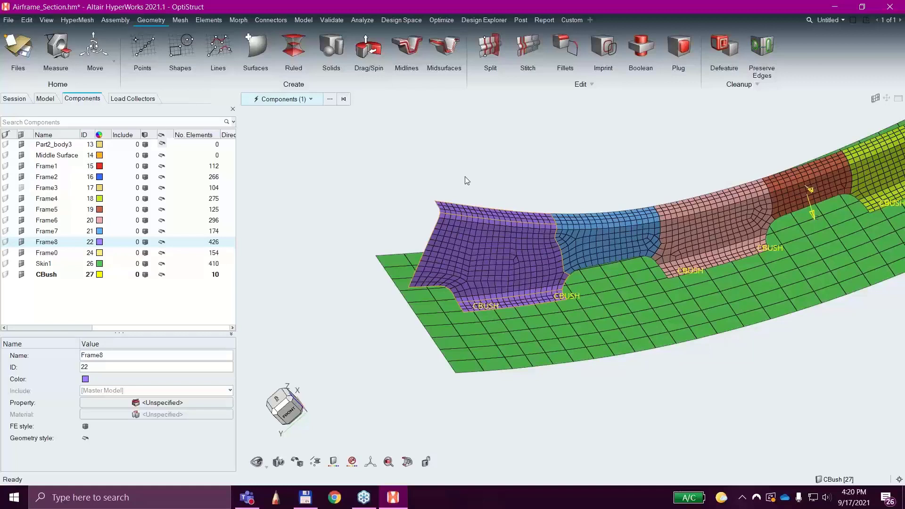
key("Escape")
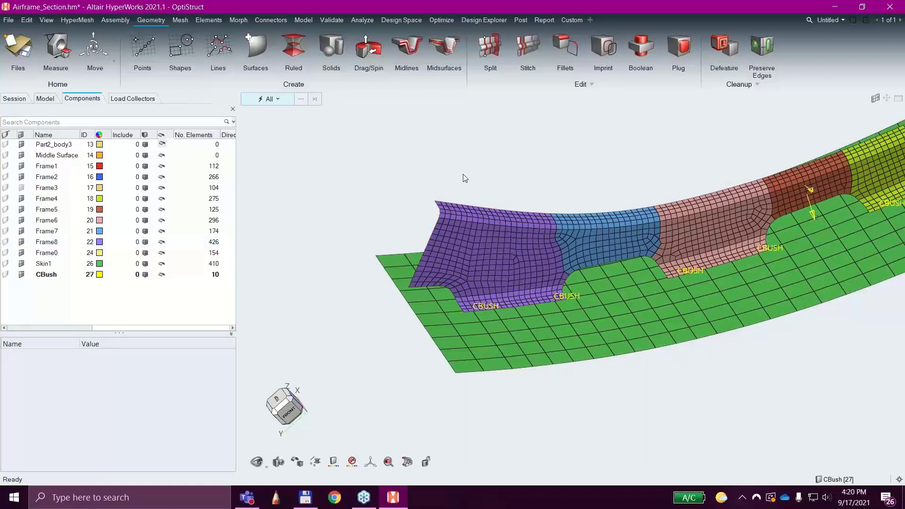
Switch the selection type to elements and pick several individual elements on the Frame8 web.
key("e")
scroll(467, 243, "up", 3)
left_click(456, 231)
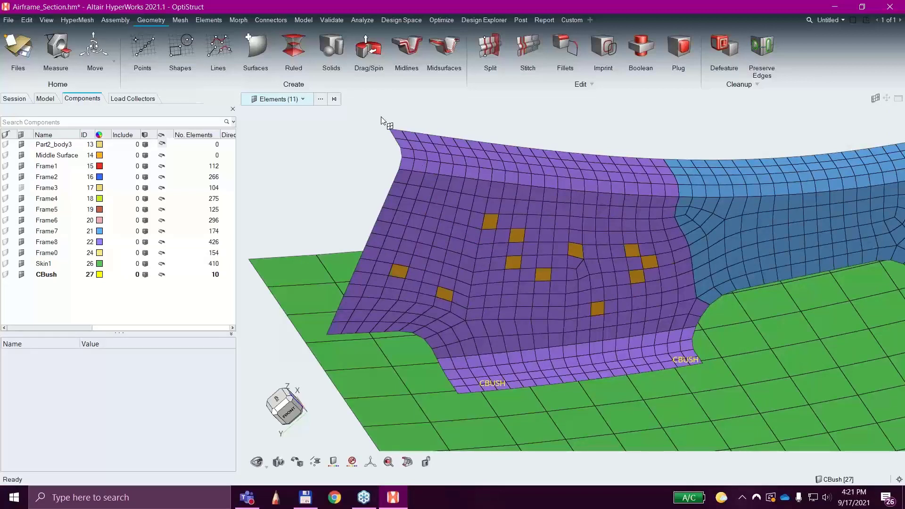
Window-select the elements in the upper outer part of Frame8, including the skin behind, and hide them.
left_click_drag(368, 111, 582, 280)
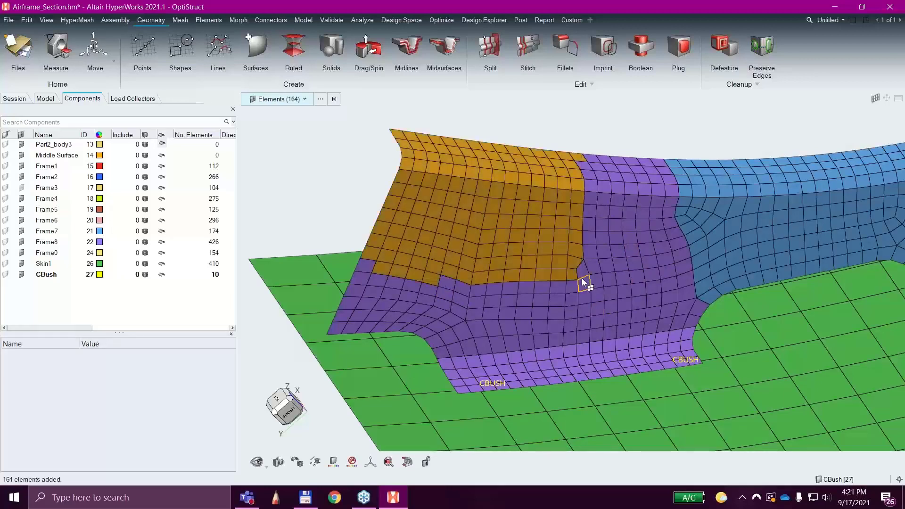
scroll(572, 232, "down", 4)
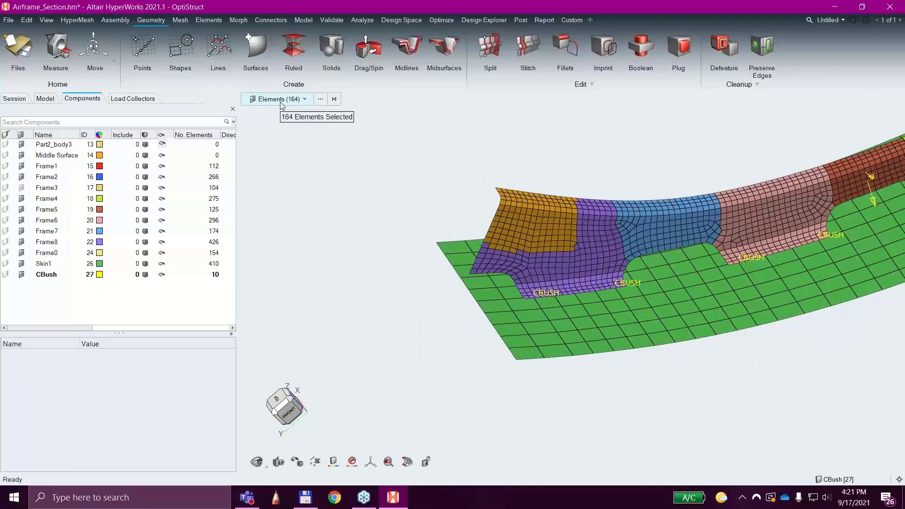
key("h")
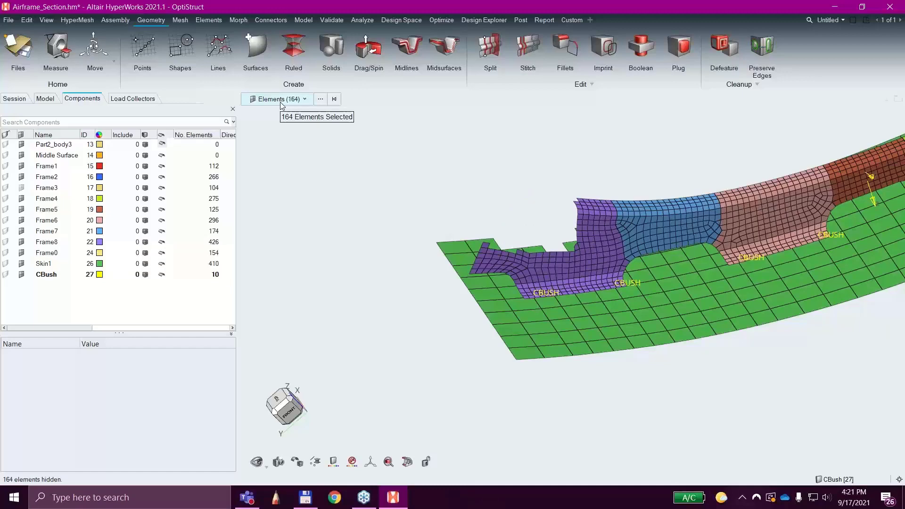
Inspect the gap left by the hidden elements from below the skin and show all elements again.
left_click_drag(495, 215, 481, 174, "ctrl")
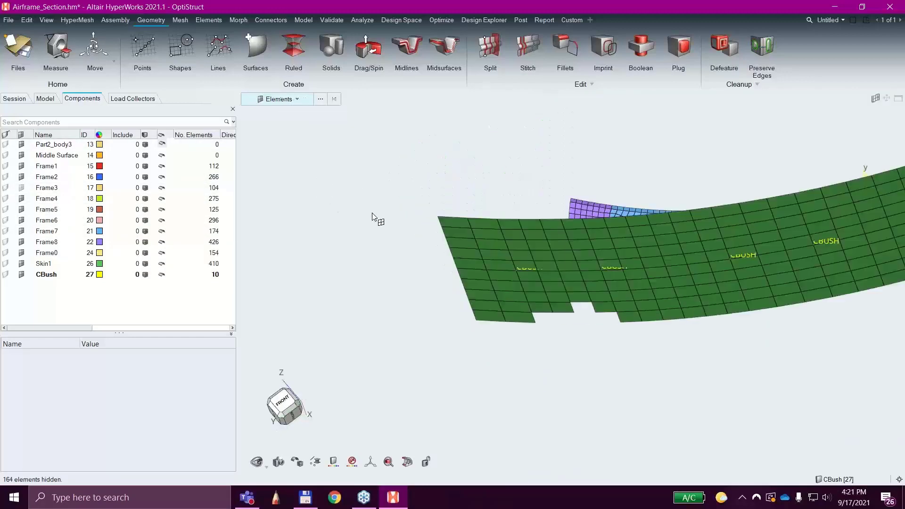
key("a")
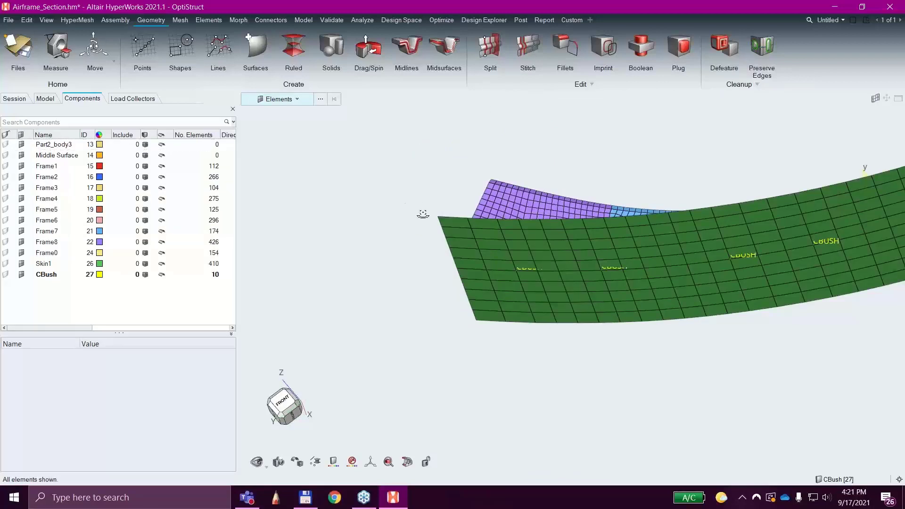
left_click_drag(423, 215, 482, 389, "ctrl")
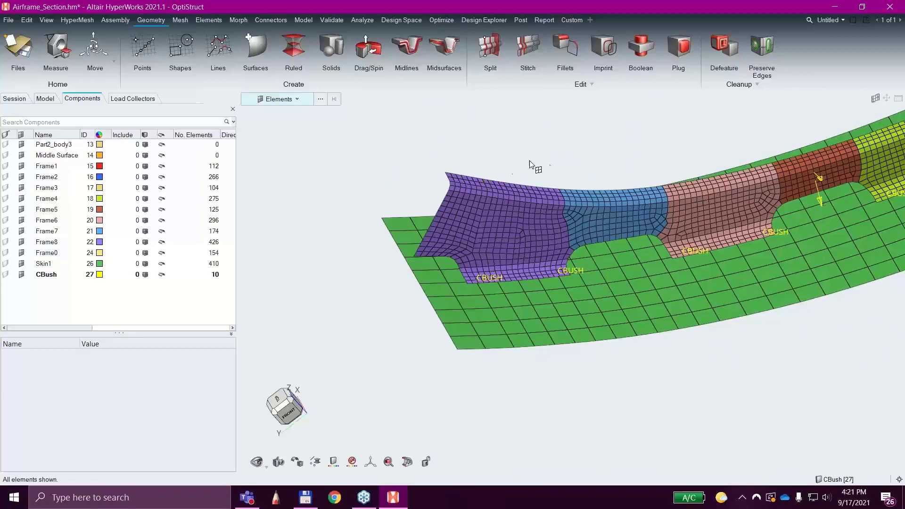
left_click_drag(536, 166, 565, 166, "ctrl")
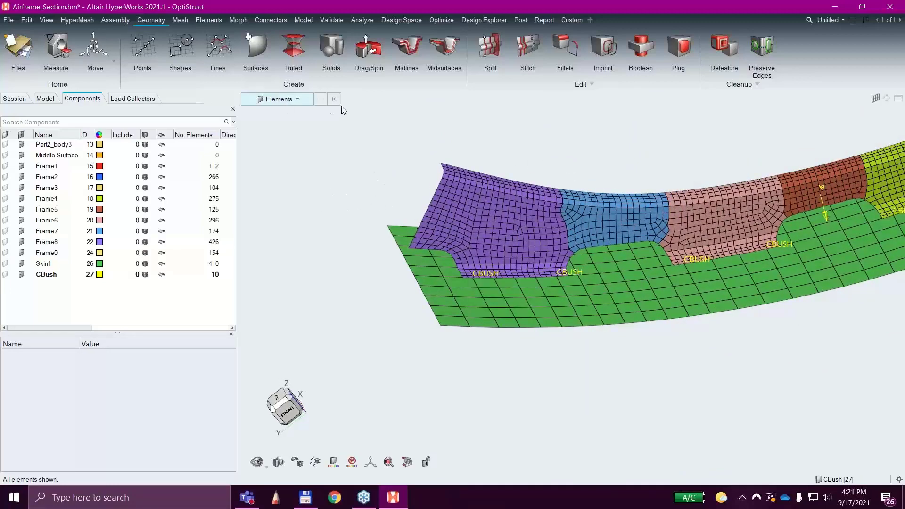
Select component Frame8, convert the selection to its elements and delete them.
left_click(294, 100)
left_click(358, 156)
left_click(499, 214)
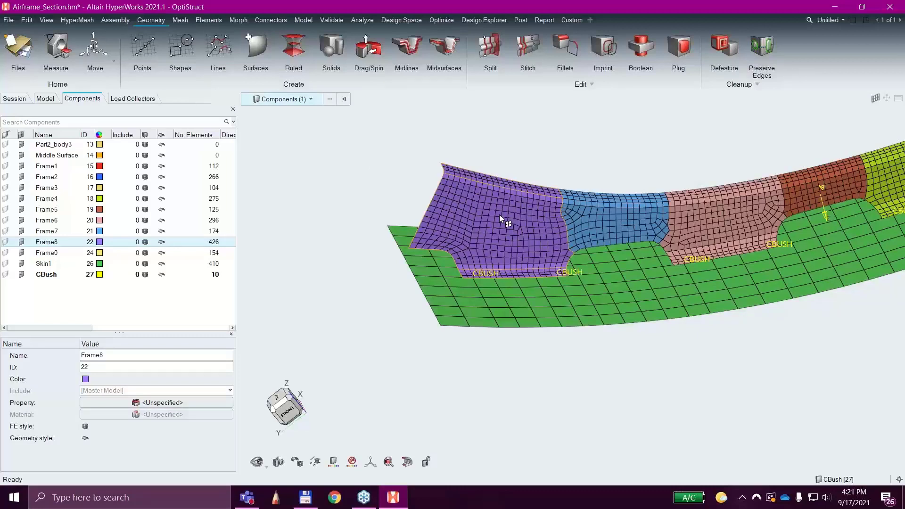
key("e")
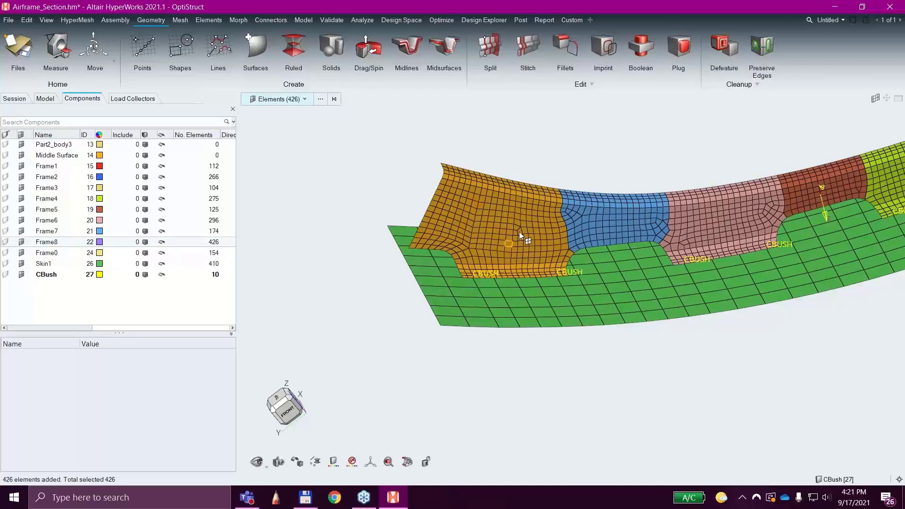
right_click_drag(590, 141, 541, 195, "ctrl")
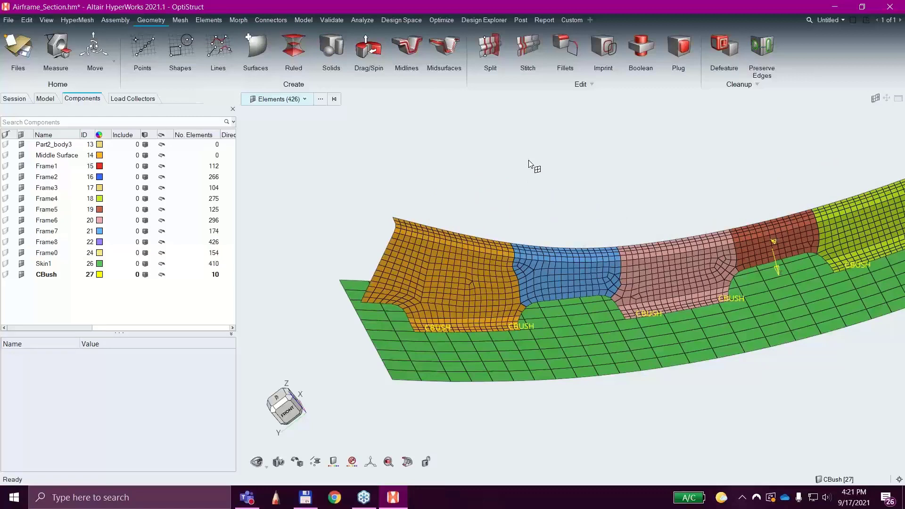
key("Delete")
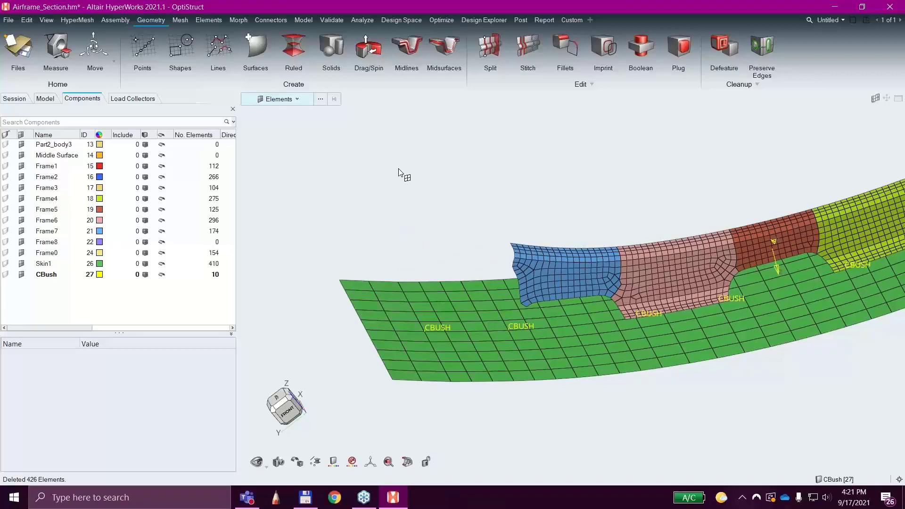
Undo the deletion of the Frame8 elements from the undo history.
left_click(34, 22)
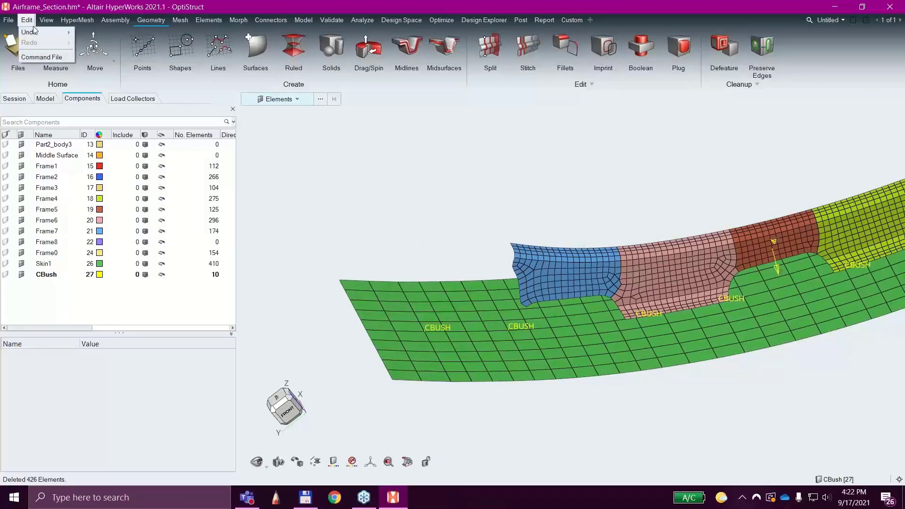
mouse_move(32, 32)
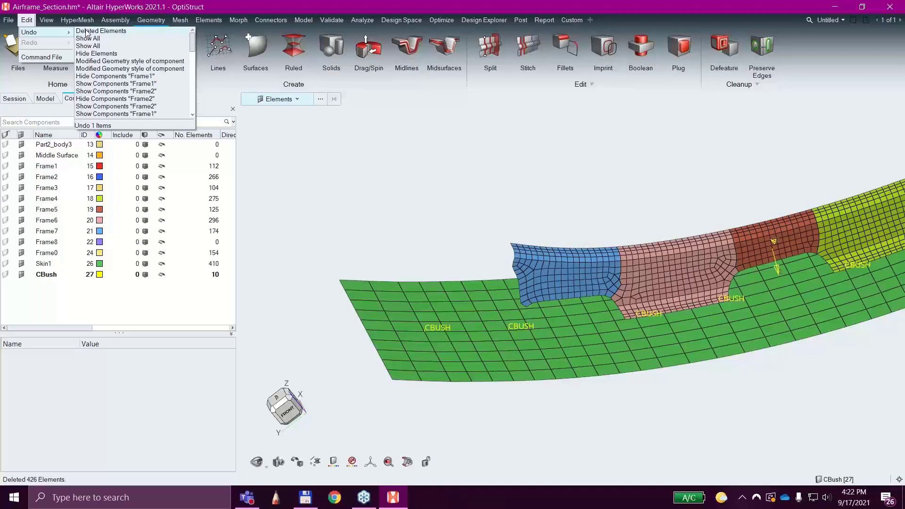
left_click(92, 32)
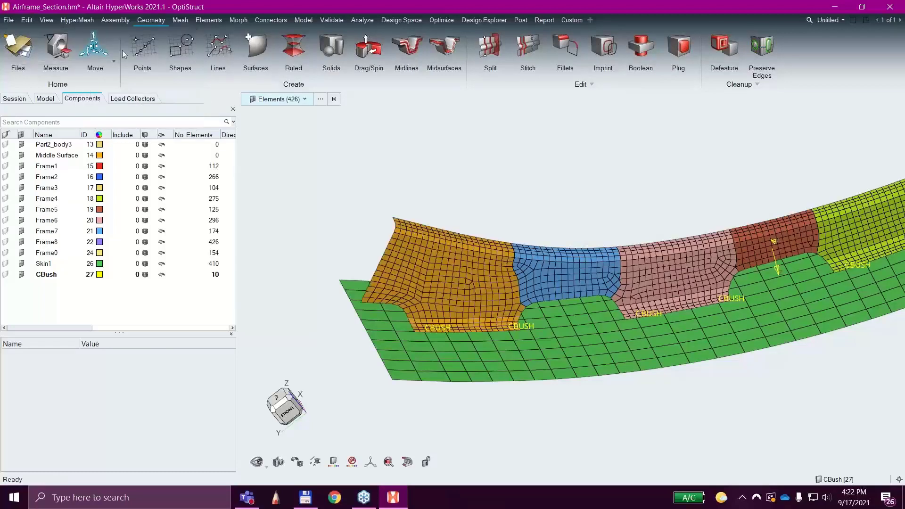
Undo the last eight history entries at once, back through Show Components "Frame2", and clear the component selection.
left_click(28, 21)
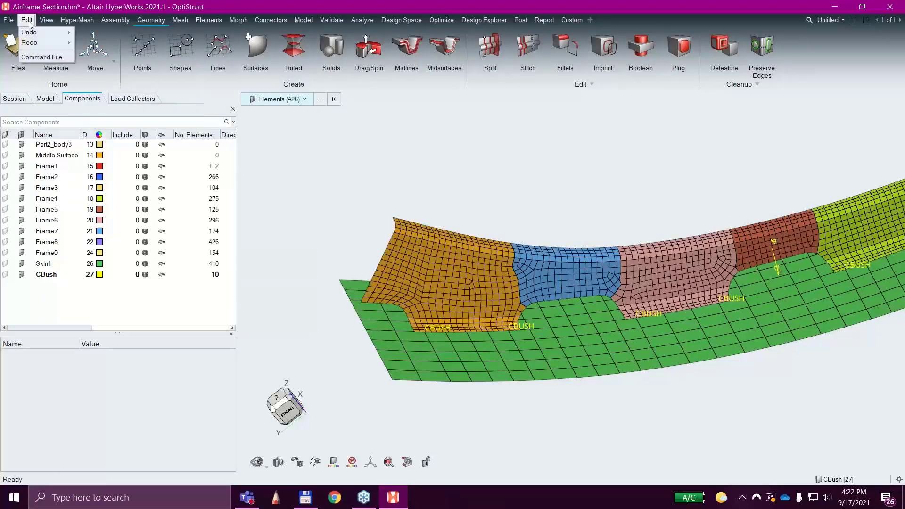
mouse_move(53, 32)
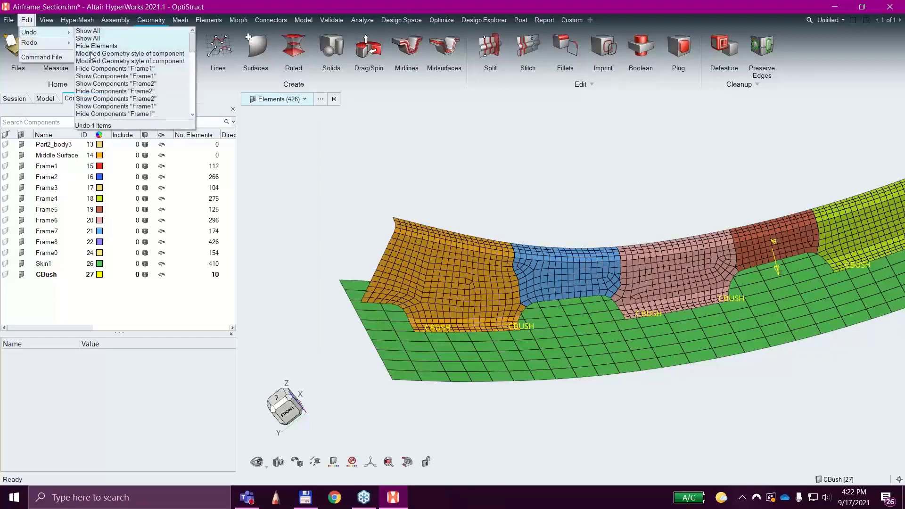
left_click(108, 87)
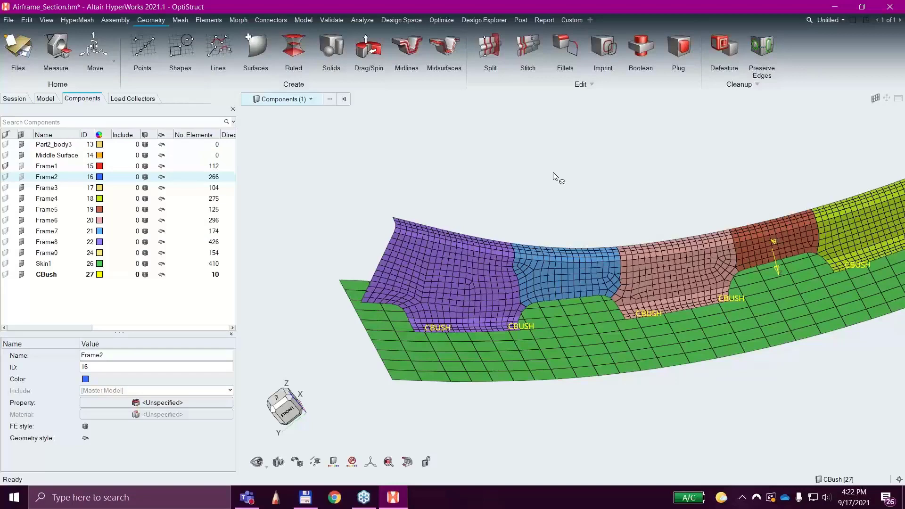
scroll(583, 213, "up", 3)
scroll(584, 214, "down", 3)
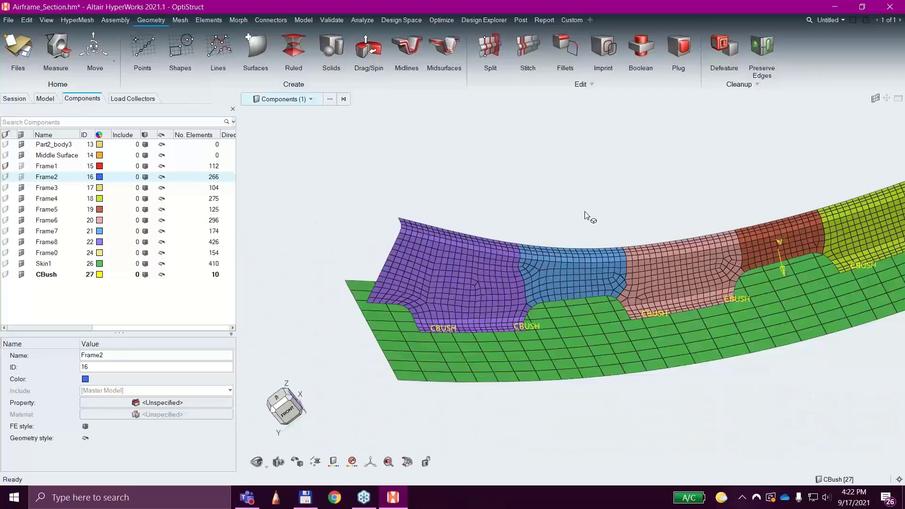
scroll(592, 207, "down", 1)
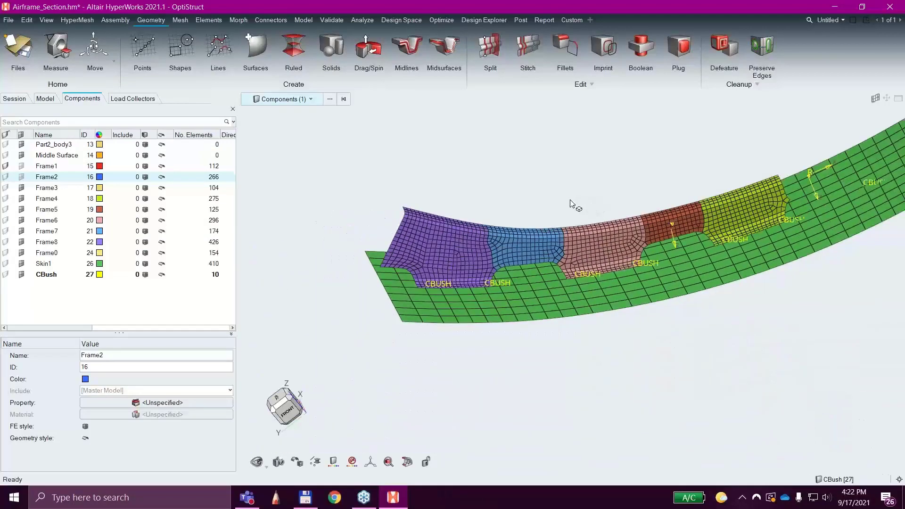
scroll(572, 203, "down", 2)
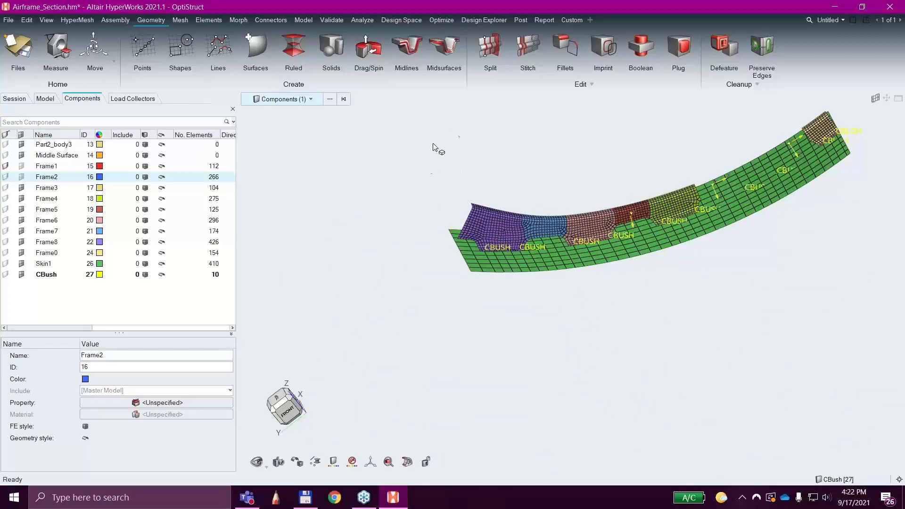
right_click(423, 198)
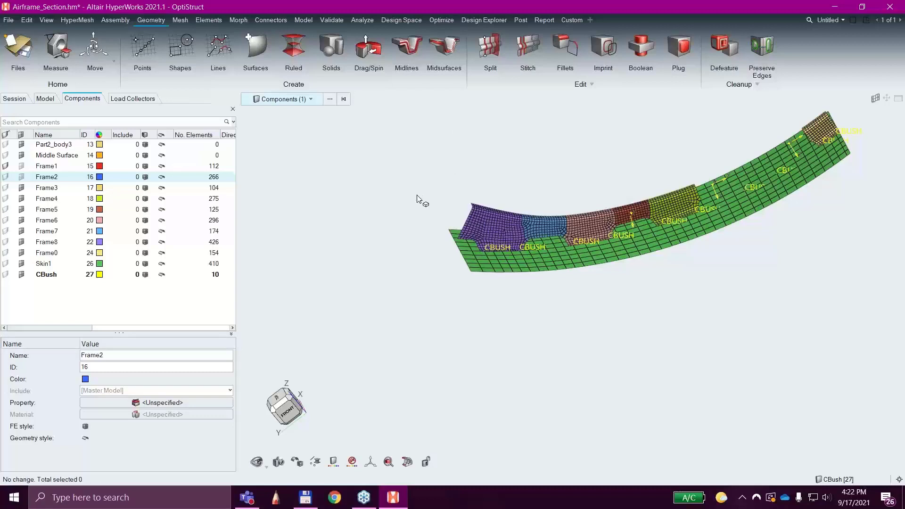
left_click(368, 181)
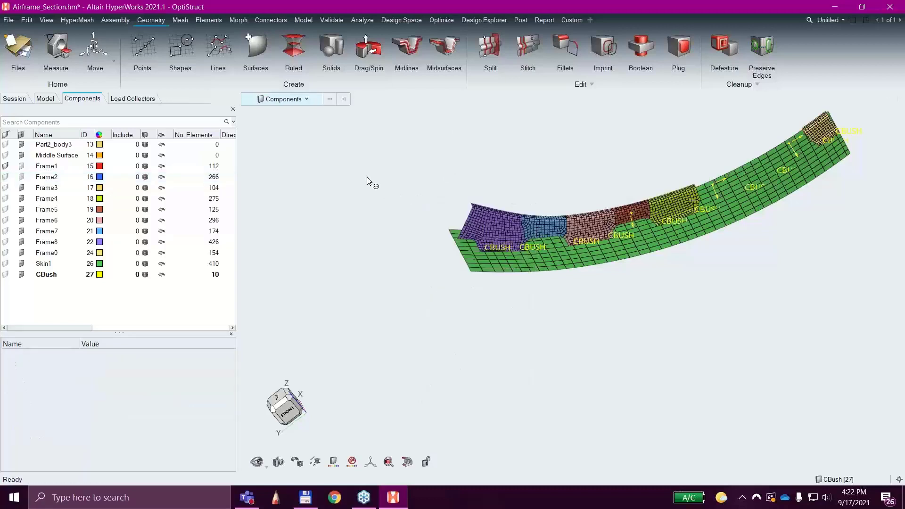
left_click(11, 21)
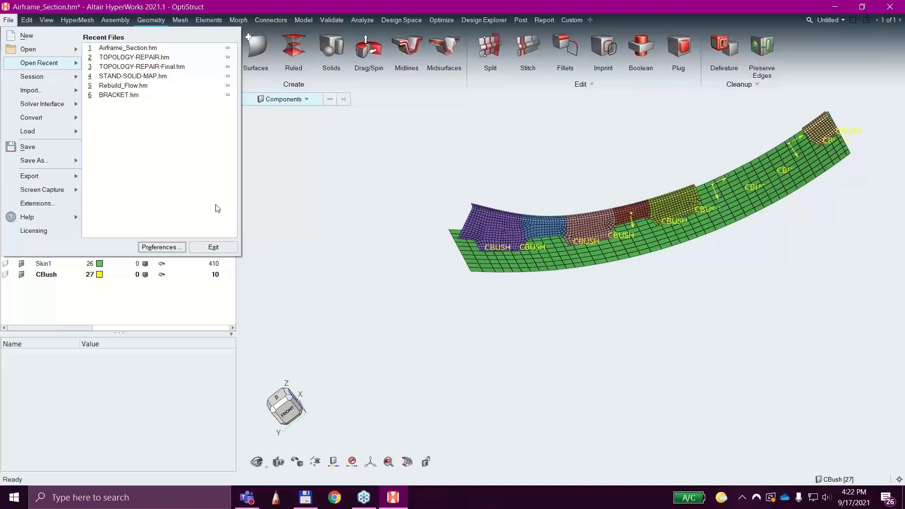
left_click(227, 246)
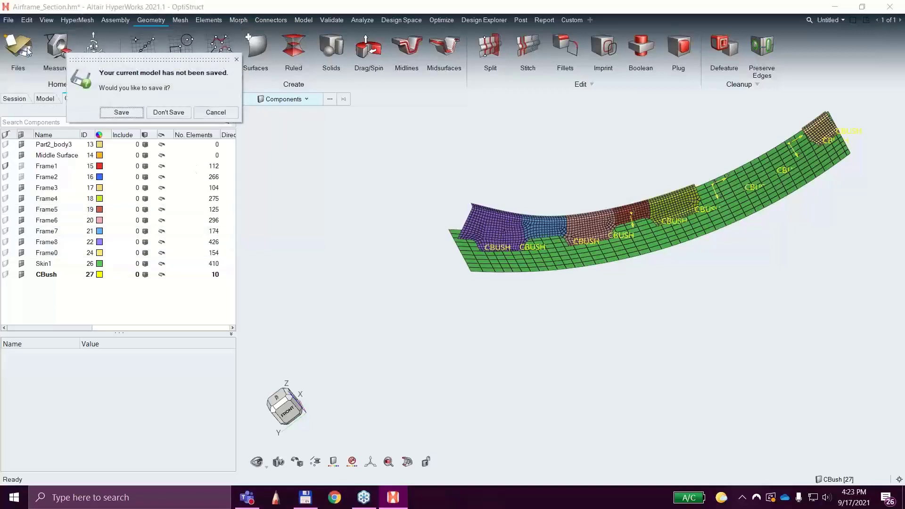
left_click(214, 112)
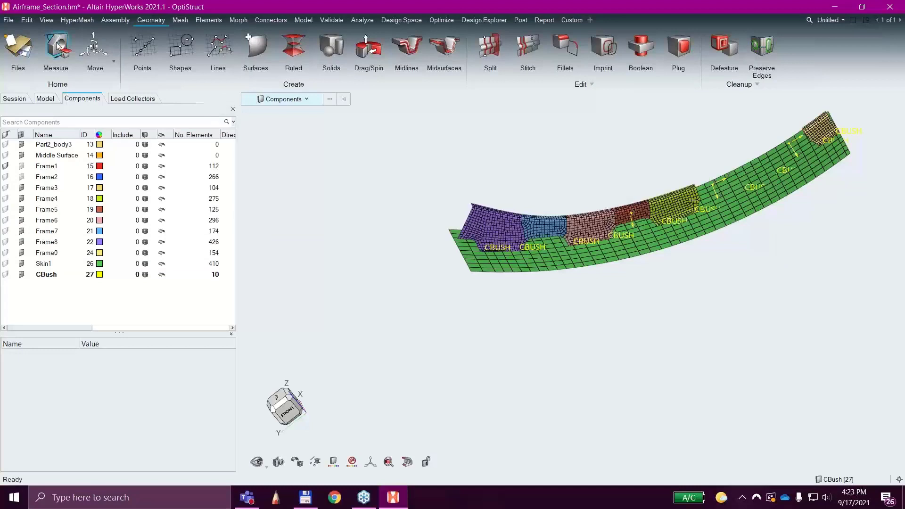
Start opening a geometry model without saving the current one, review the supported CAD file types and cancel.
left_click(9, 20)
mouse_move(43, 50)
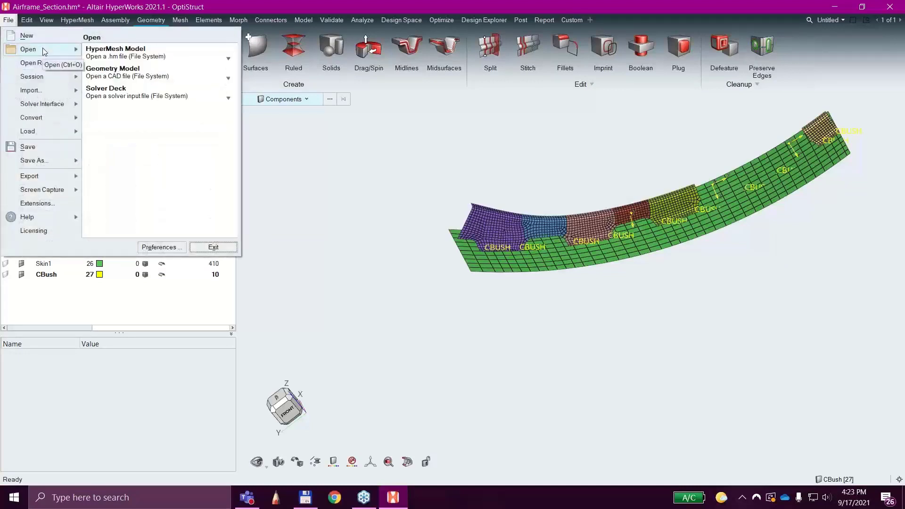
left_click(125, 71)
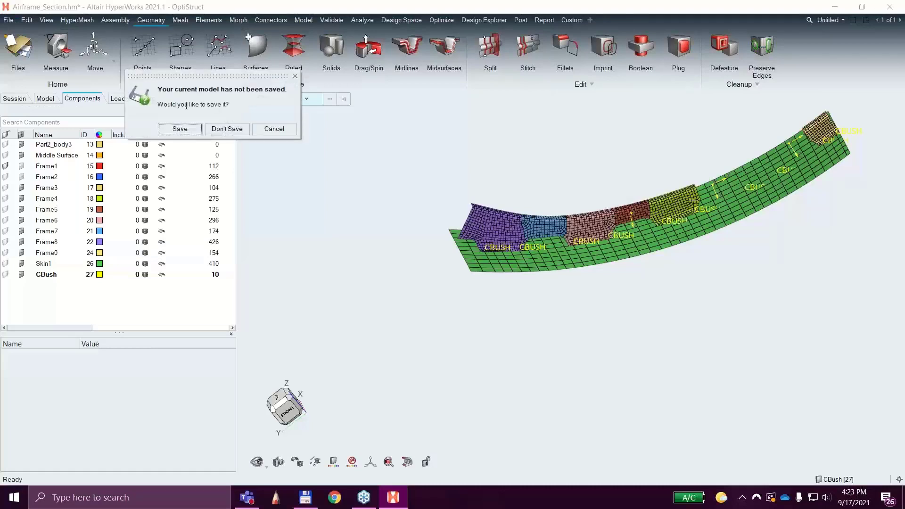
left_click(227, 129)
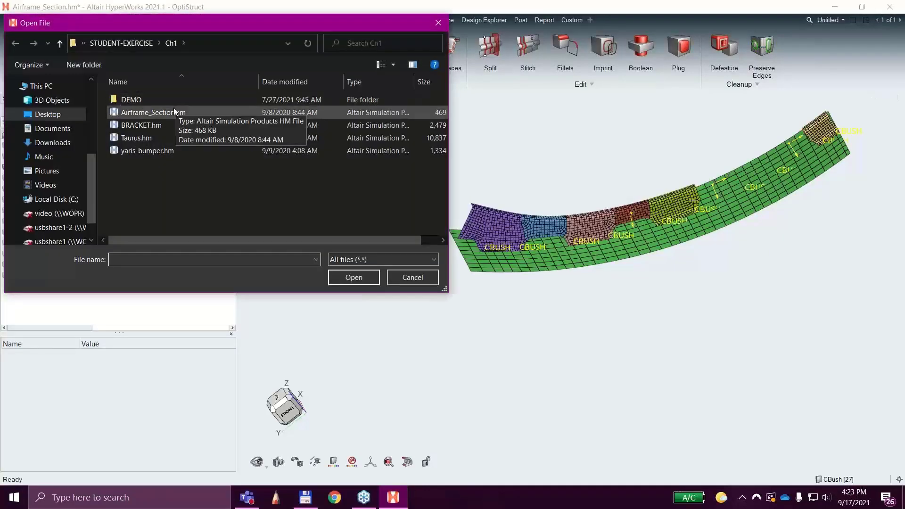
left_click(360, 260)
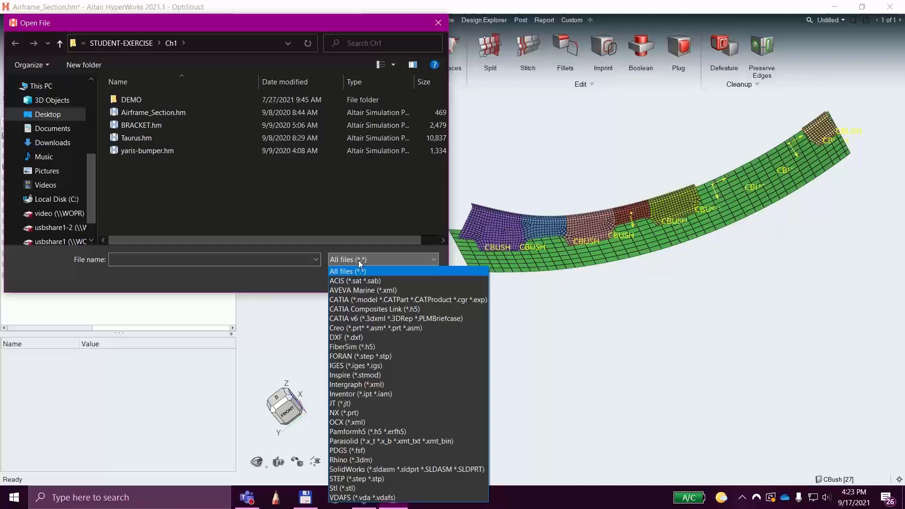
left_click(293, 211)
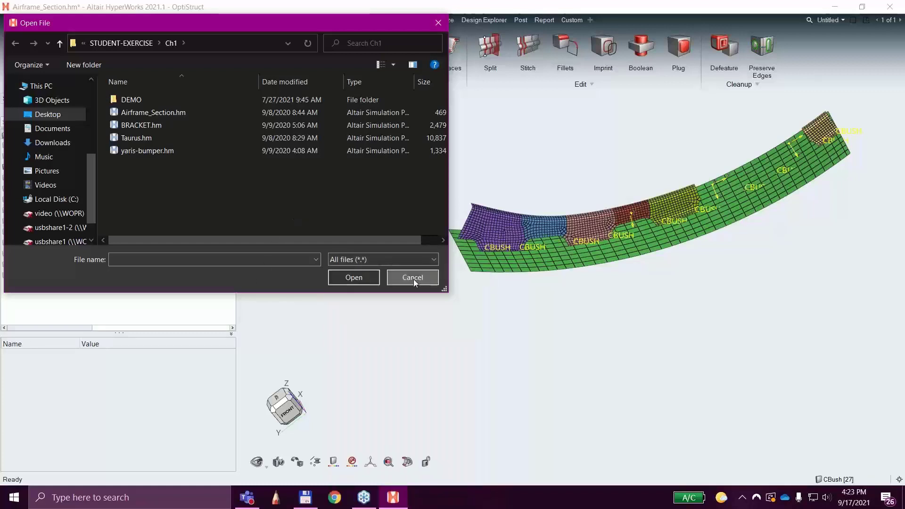
left_click(414, 279)
Open the recent file TOPOLOGY-REPAIR.hm without saving the current model.
left_click(8, 20)
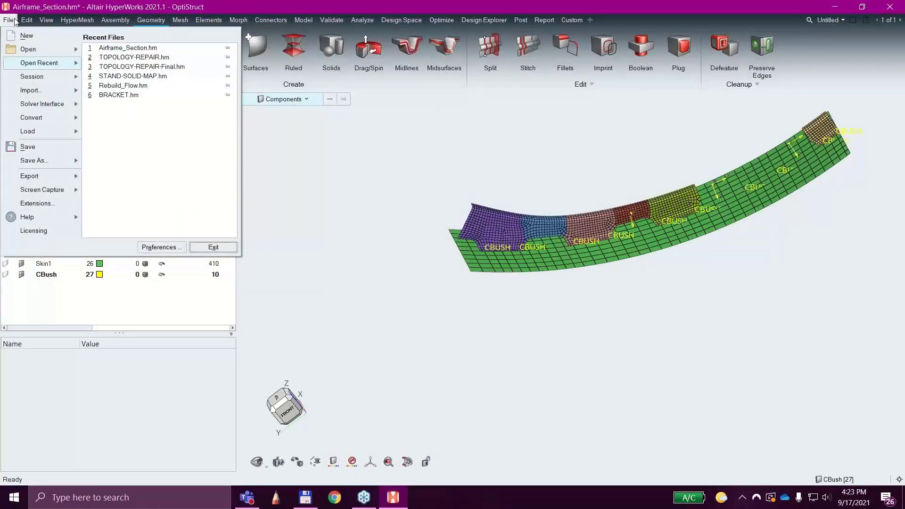
left_click(117, 57)
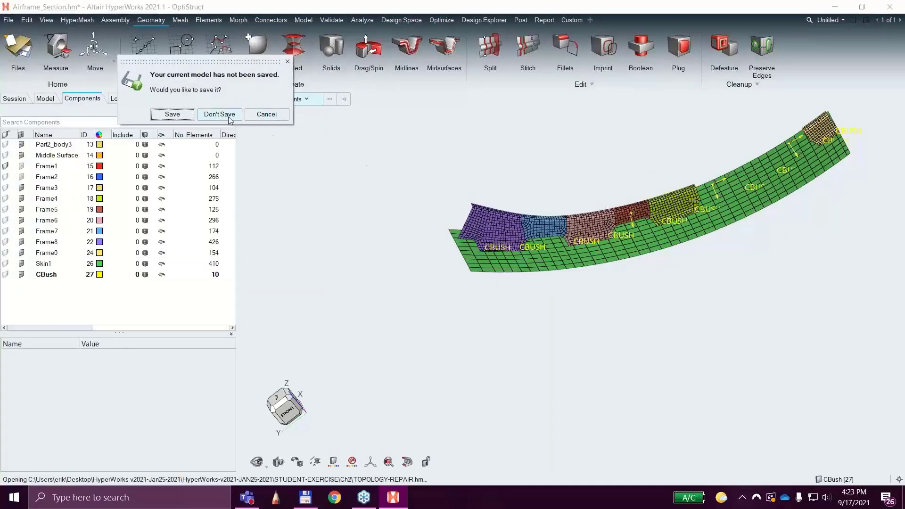
left_click(229, 117)
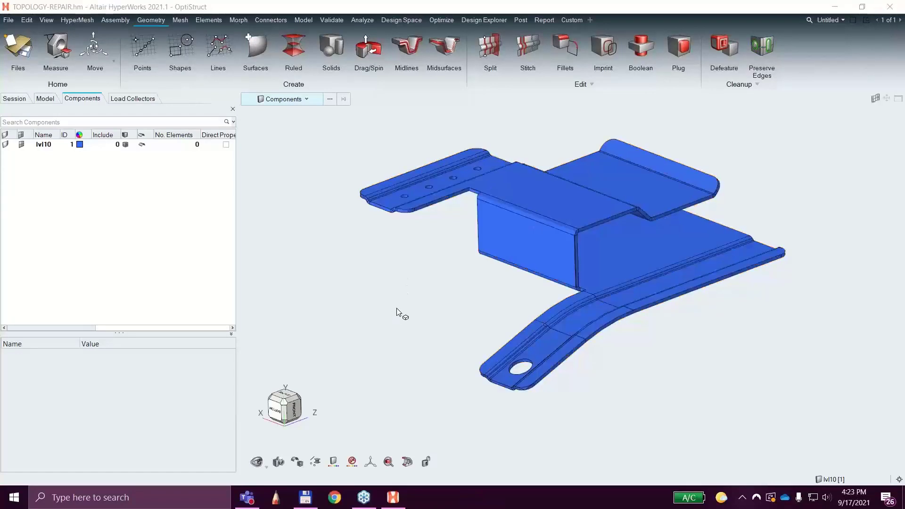
View the sheet-metal bracket from slightly higher angles and toggle the geometry display of component lvl10.
mouse_move(400, 313)
left_mouse_down("ctrl")
mouse_move(466, 318)
mouse_move(494, 273)
mouse_move(481, 307)
mouse_move(433, 327)
left_mouse_up("ctrl")
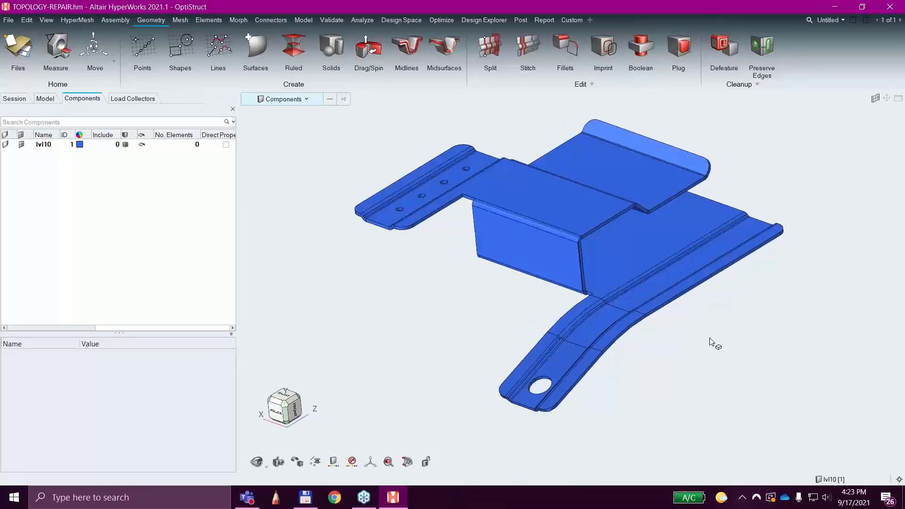
middle_click_drag(709, 338, 720, 348)
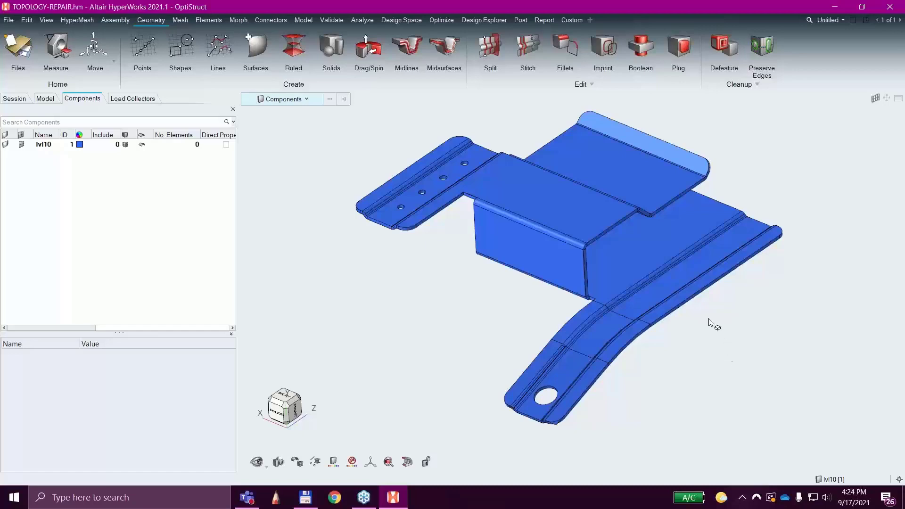
left_click_drag(456, 324, 476, 327, "ctrl")
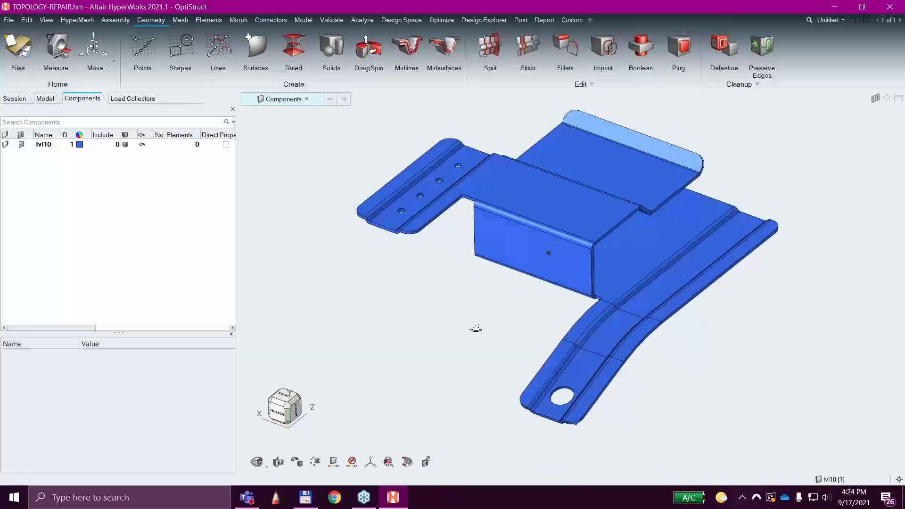
left_click(6, 145)
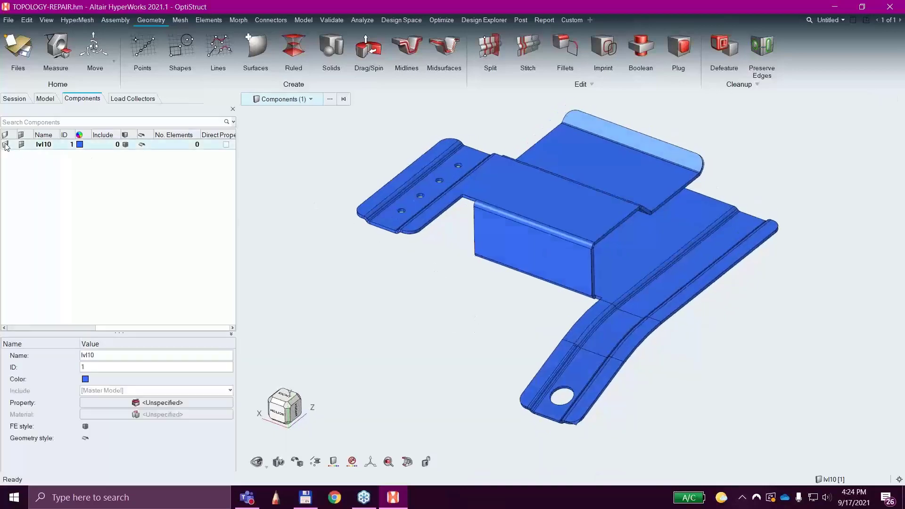
left_click(7, 144)
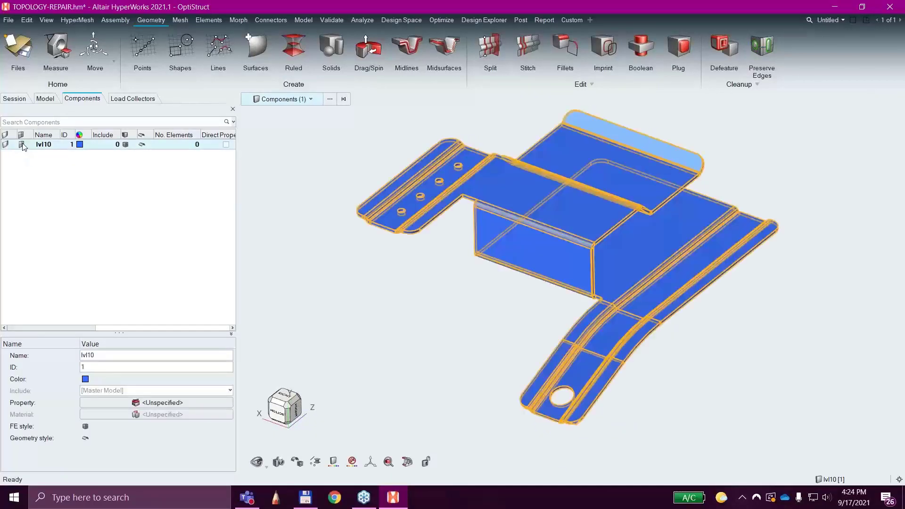
Recolor component lvl10 light orange, replace that with the medium blue standard color and clear the selection.
left_click(81, 144)
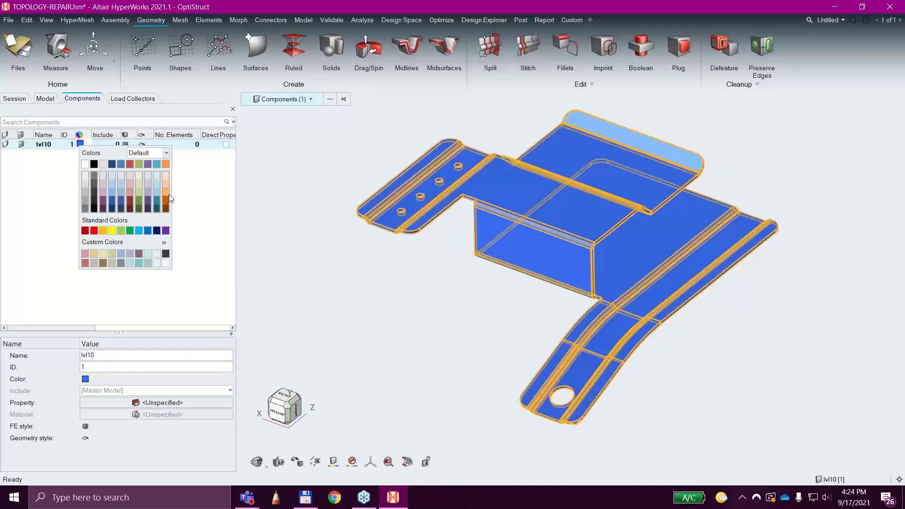
left_click(168, 194)
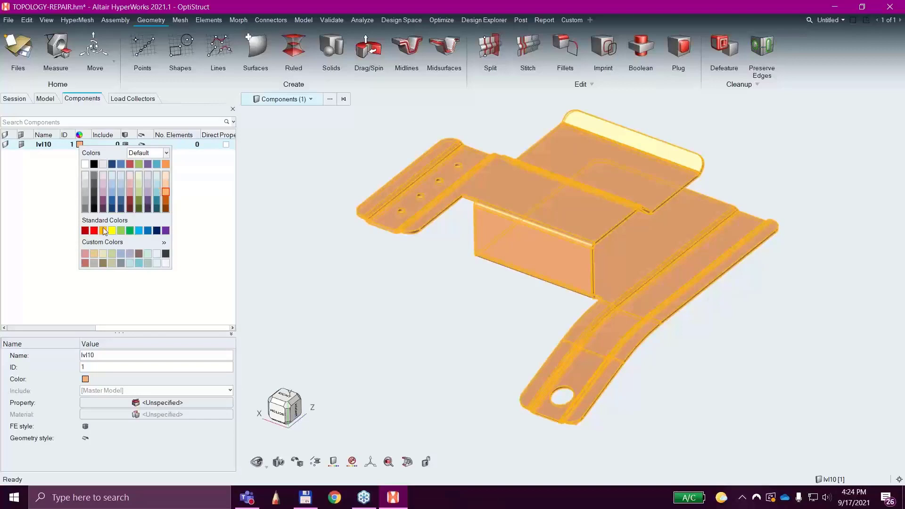
left_click(147, 231)
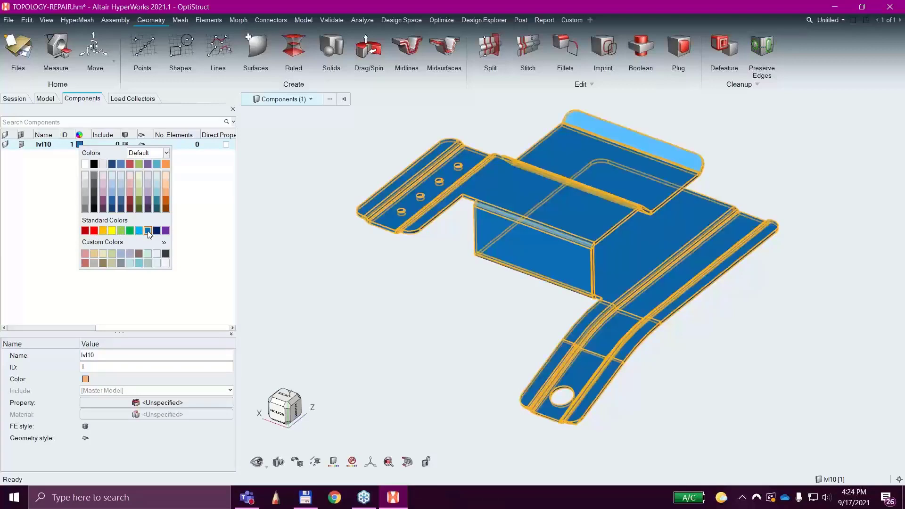
left_click(403, 321)
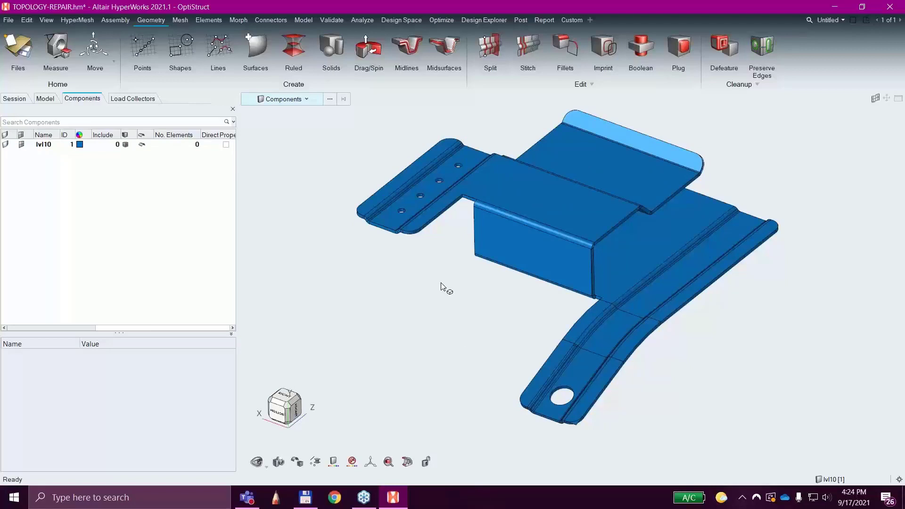
Choose the Automatic geometry color mode, start the Stitch tool to view the bracket's edge topology and exit the tool.
left_click(334, 462)
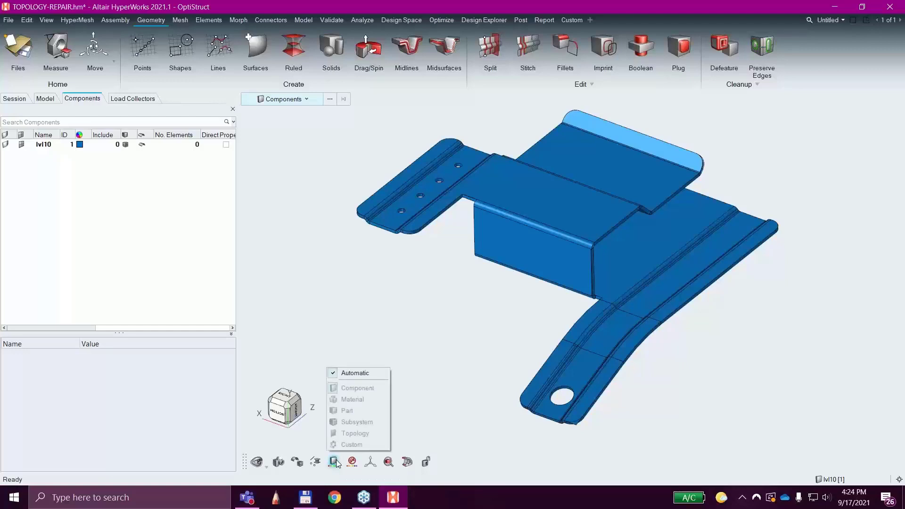
left_click(343, 372)
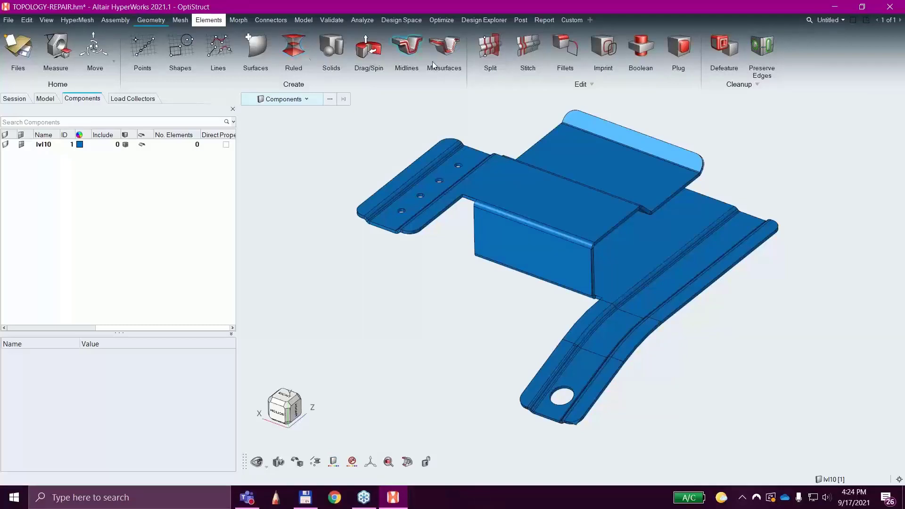
left_click(526, 53)
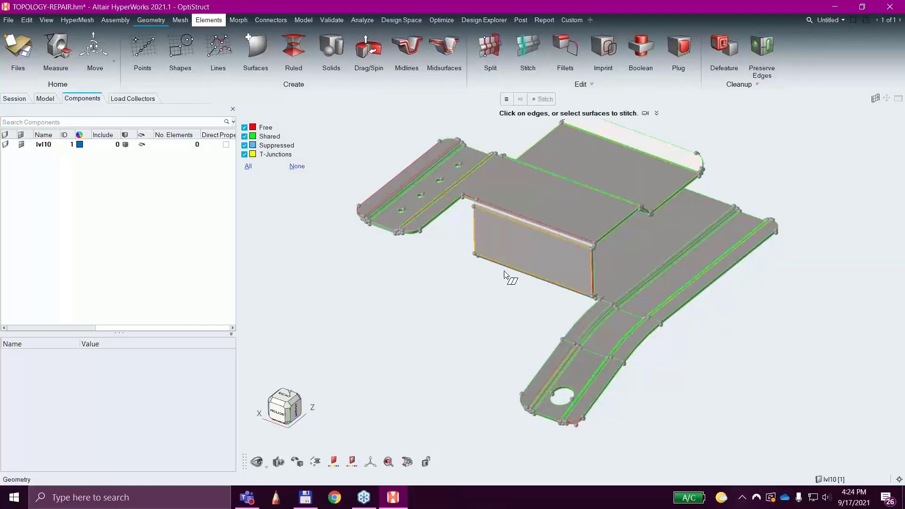
right_click_drag(427, 316, 306, 315)
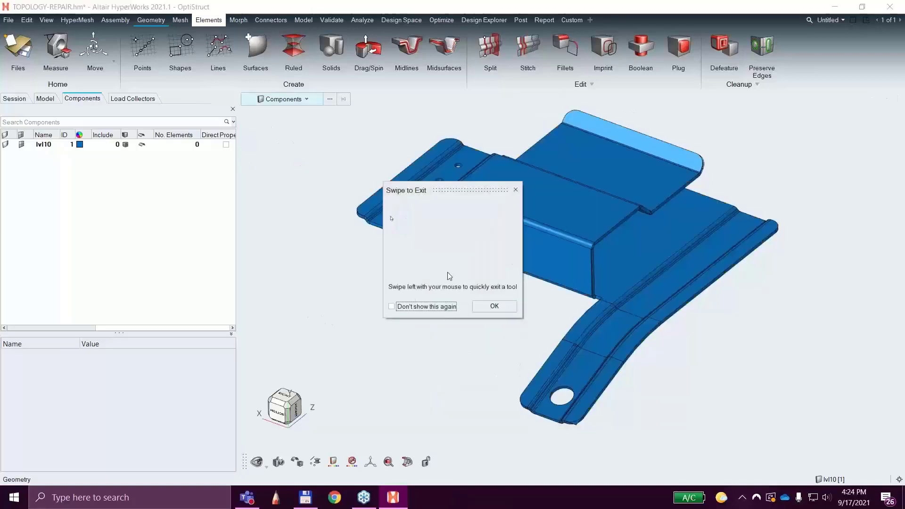
Dismiss the swipe-to-exit hint, turn off the Automatic face color mode and color the geometry by Topology.
left_click(515, 190)
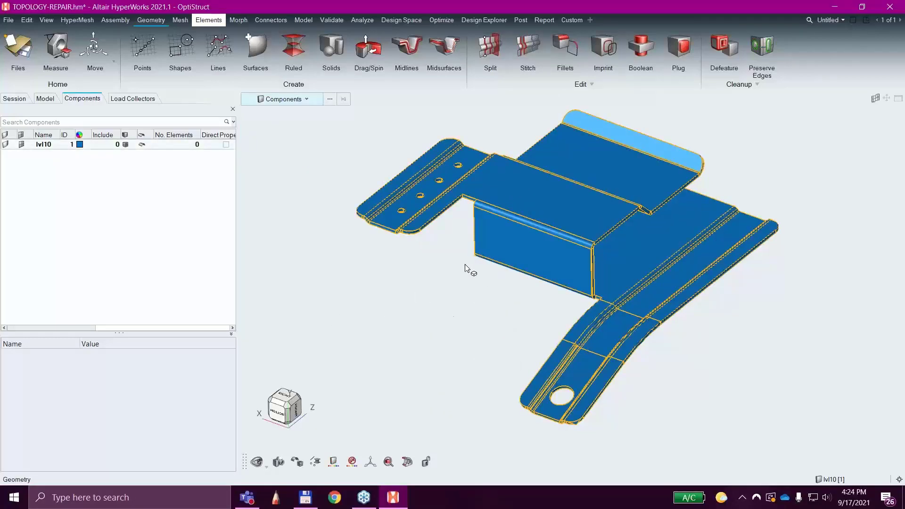
left_click(333, 463)
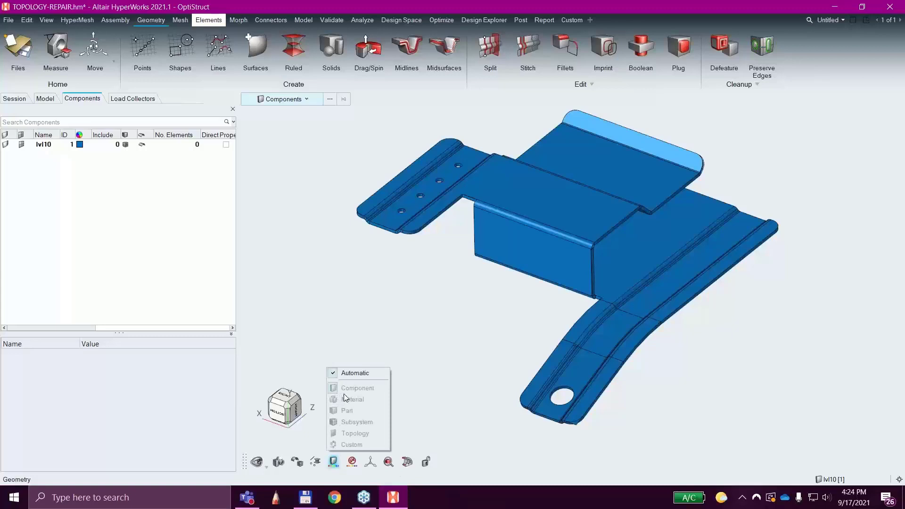
left_click(348, 373)
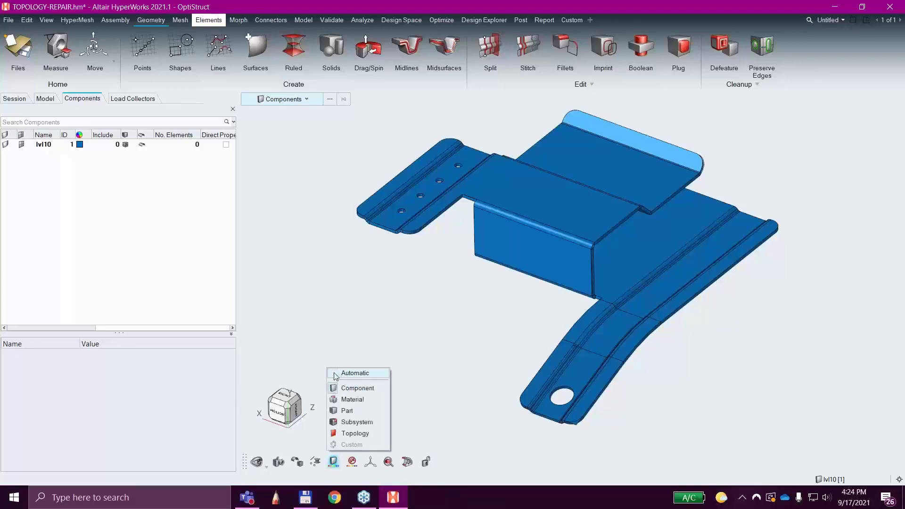
left_click(355, 433)
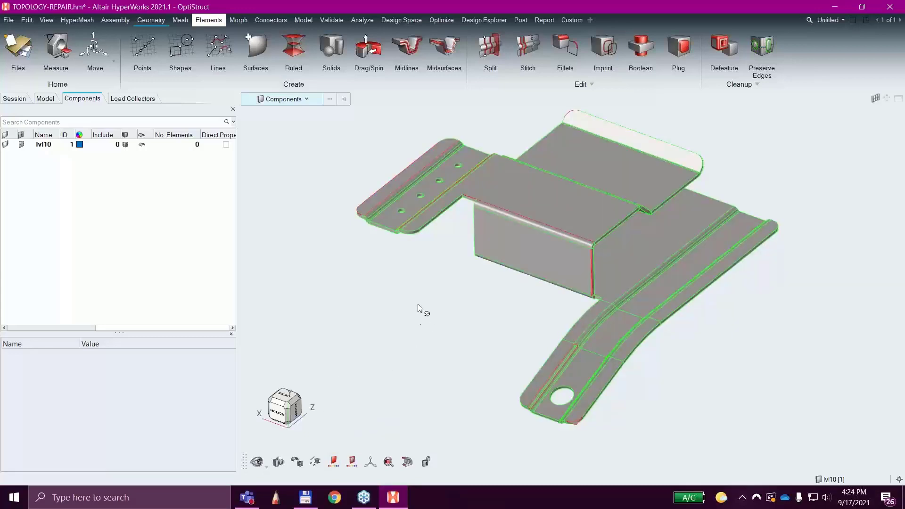
Examine the topology edge colors around the bracket's central box and its bent edges from several angles.
mouse_move(422, 341)
left_mouse_down("ctrl")
mouse_move(501, 323)
mouse_move(531, 289)
mouse_move(503, 333)
mouse_move(450, 356)
mouse_move(427, 324)
mouse_move(416, 344)
left_mouse_up("ctrl")
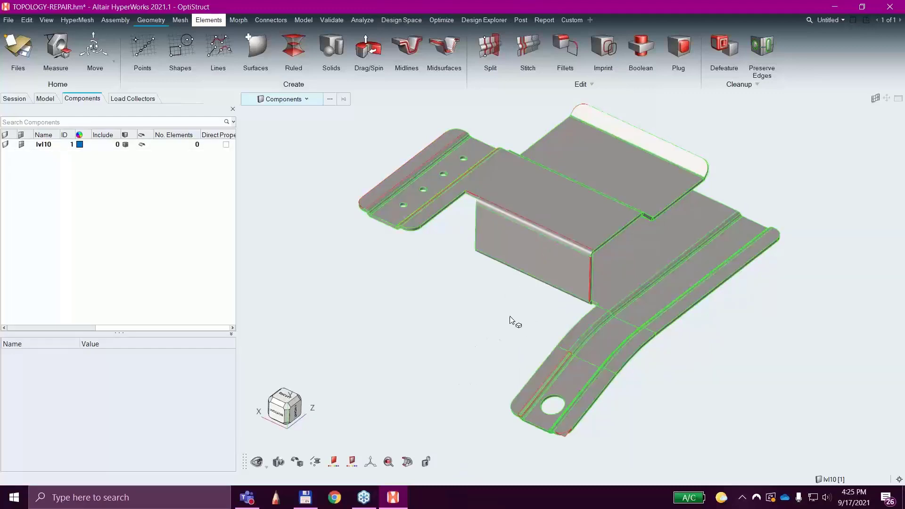
left_click_drag(476, 294, 454, 299, "ctrl")
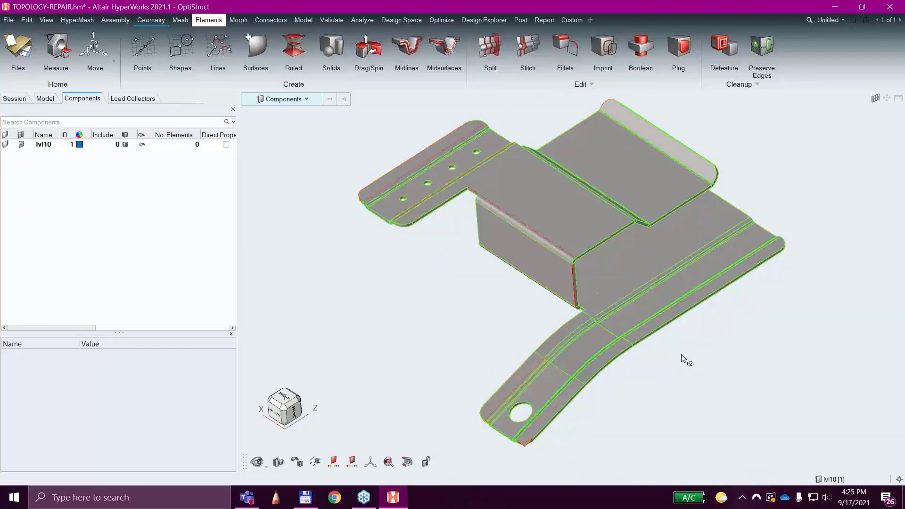
scroll(672, 279, "up", 5)
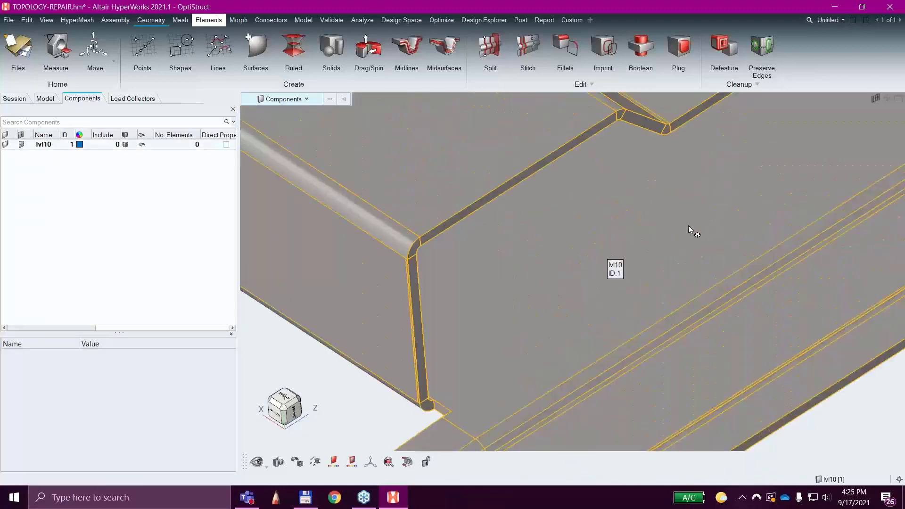
scroll(688, 225, "down", 8)
left_click_drag(430, 291, 519, 296, "ctrl")
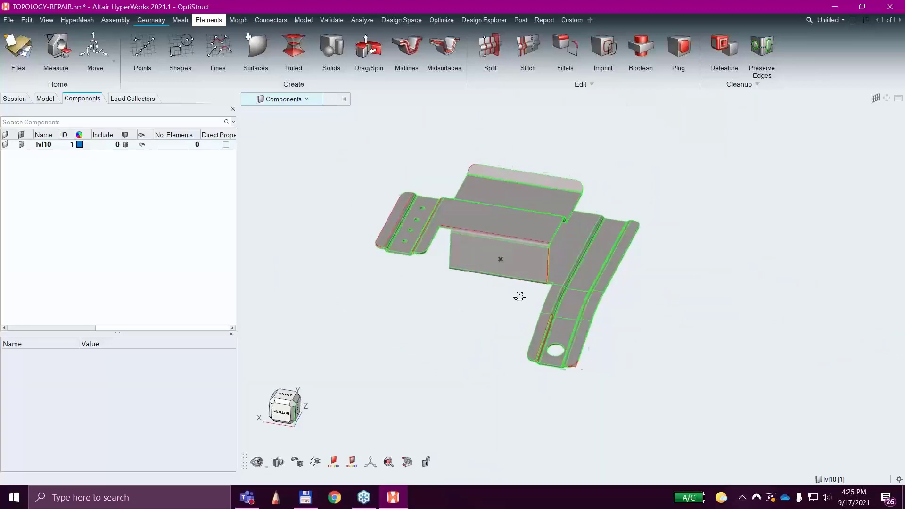
scroll(507, 236, "up", 6)
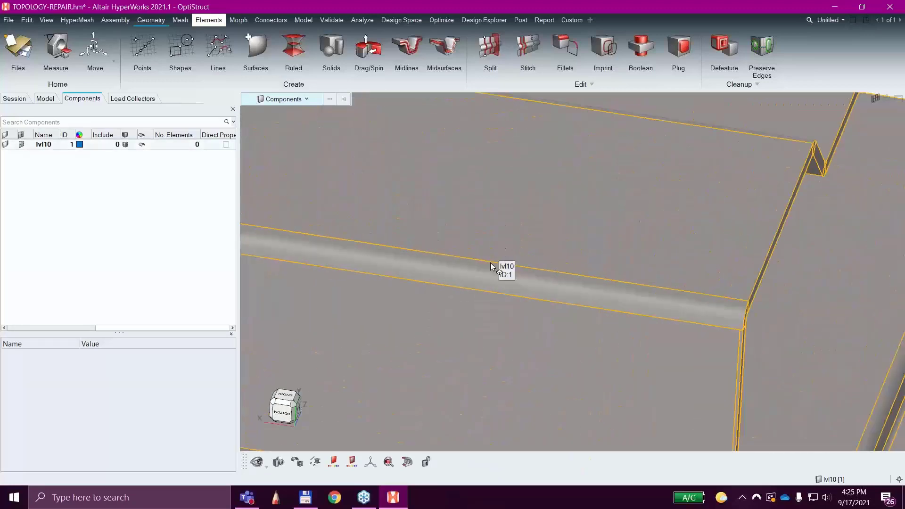
scroll(511, 354, "down", 8)
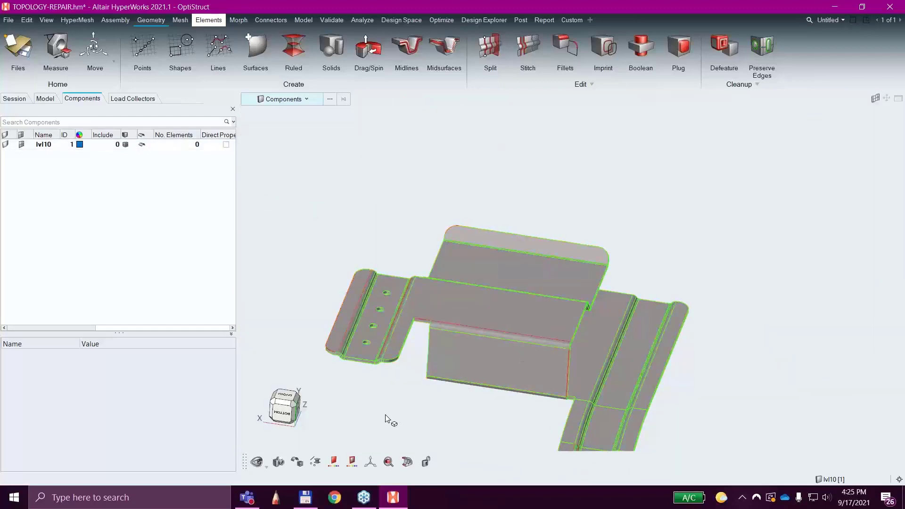
Examine the edges along the flange with the four holes and at its rounded corner up close.
left_click_drag(387, 431, 616, 354, "ctrl")
scroll(545, 232, "up", 5)
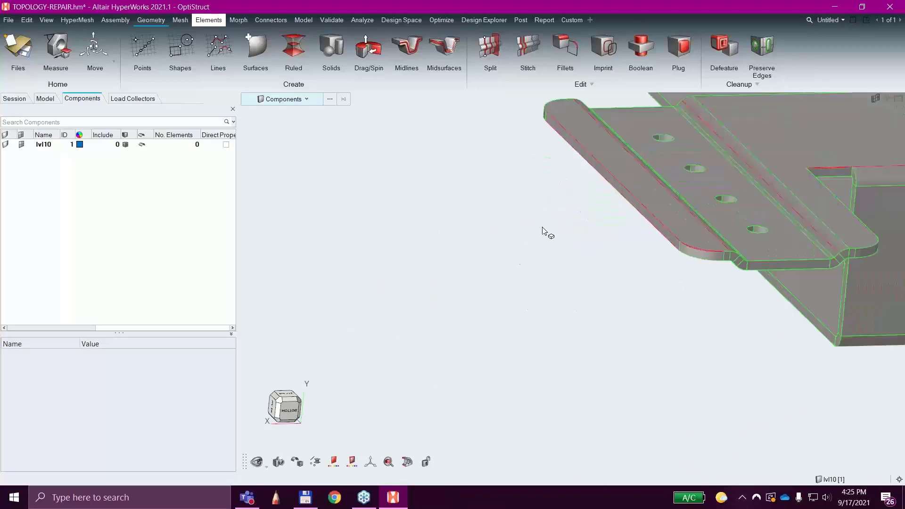
right_click_drag(511, 337, 458, 386)
scroll(522, 323, "up", 4)
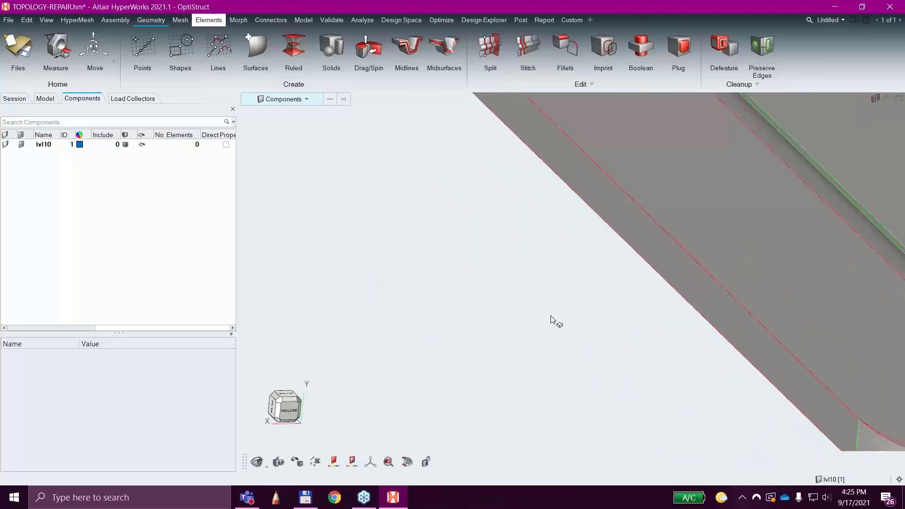
right_click_drag(553, 319, 366, 381)
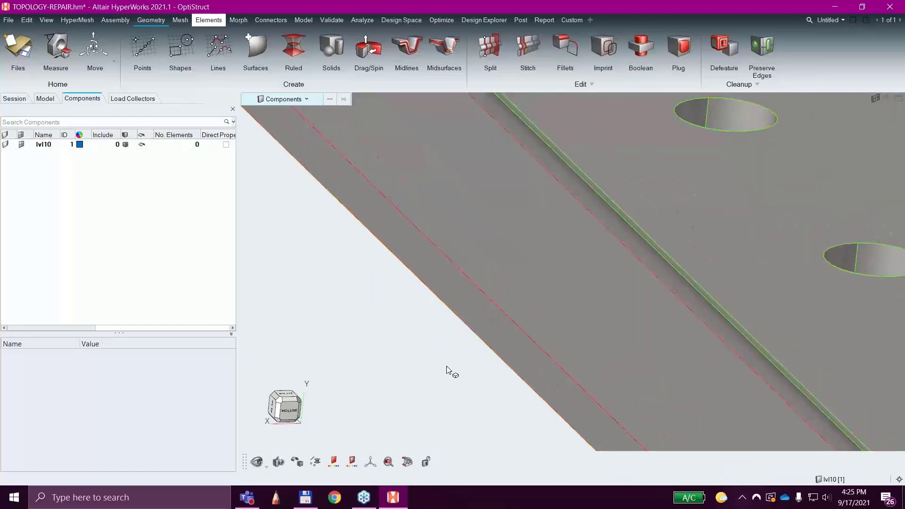
right_click_drag(446, 362, 339, 120)
right_click_drag(642, 317, 554, 307)
scroll(554, 303, "up", 3)
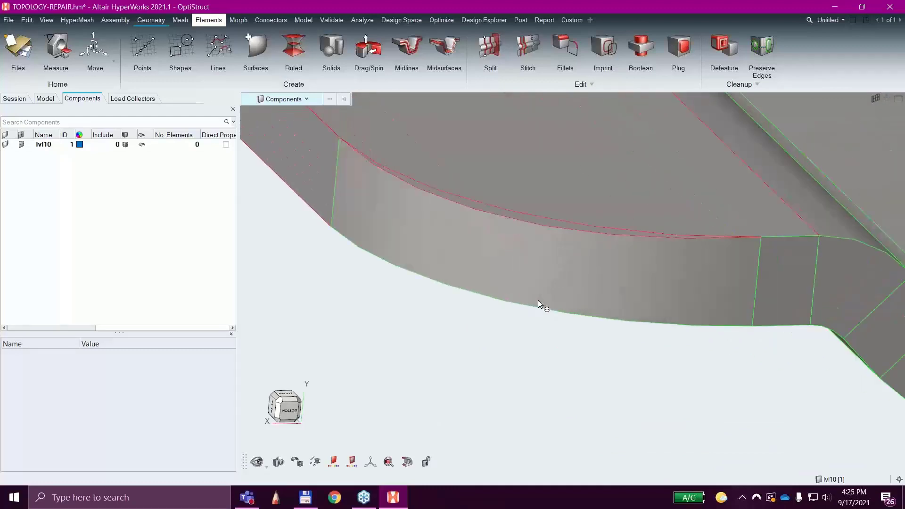
scroll(526, 272, "up", 3)
scroll(529, 395, "down", 8)
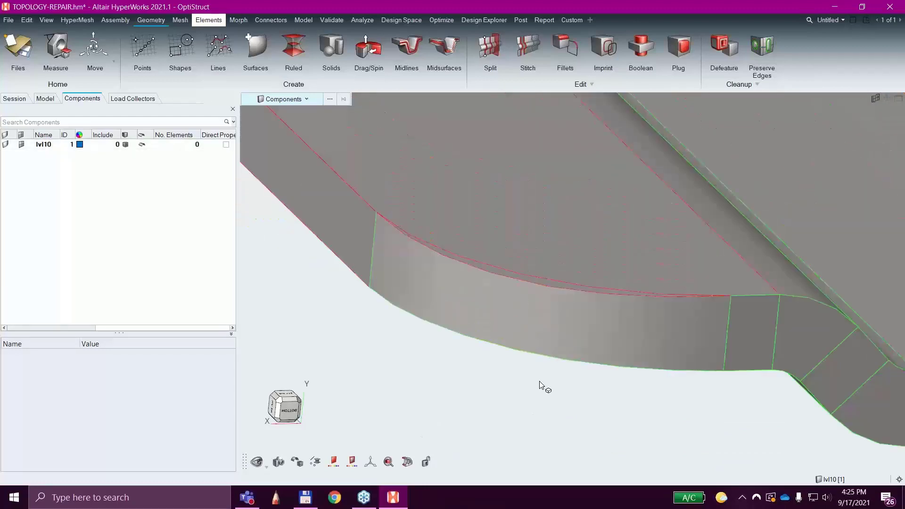
scroll(544, 384, "down", 2)
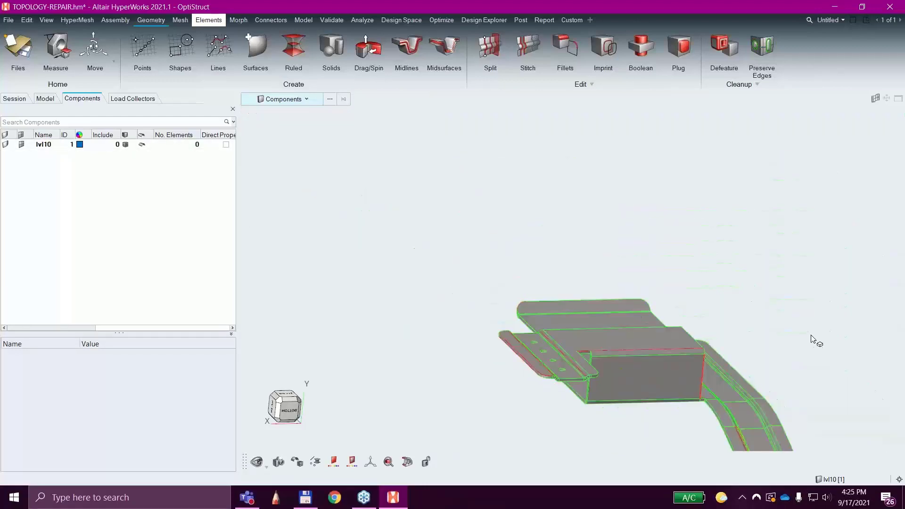
View the whole bracket's edge topology from above and from low side angles.
middle_click_drag(812, 335, 756, 350)
mouse_move(419, 259)
middle_mouse_down()
mouse_move(457, 243)
mouse_move(417, 266)
middle_mouse_up()
mouse_move(790, 246)
middle_mouse_down()
mouse_move(818, 268)
mouse_move(798, 259)
middle_mouse_up()
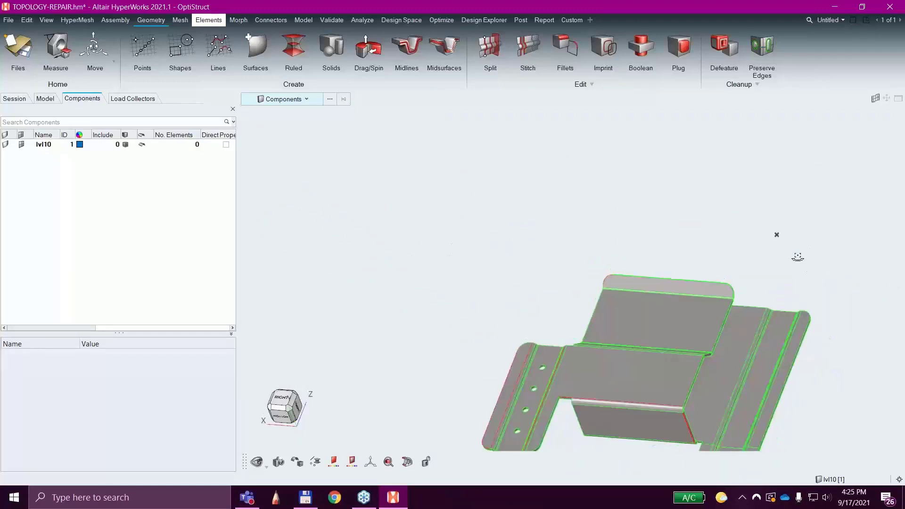
middle_click_drag(596, 389, 527, 399)
right_click_drag(577, 221, 539, 124)
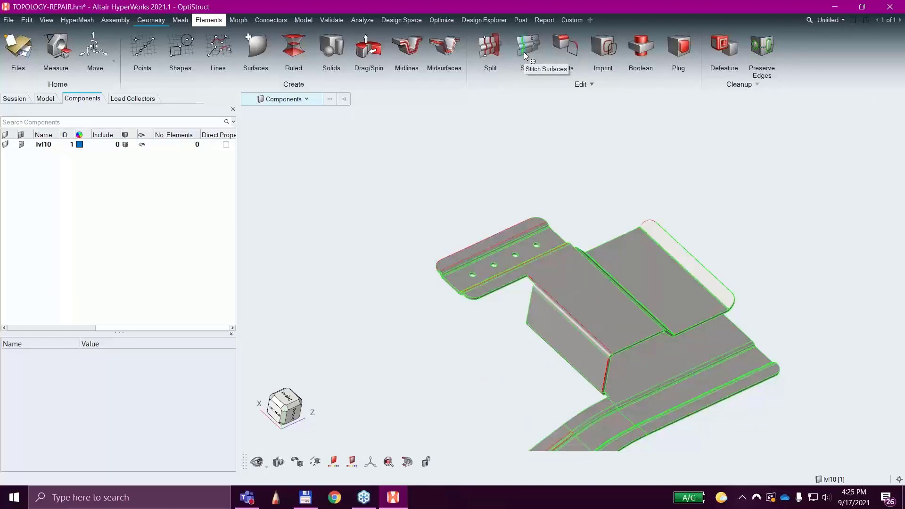
right_click_drag(772, 312, 792, 299)
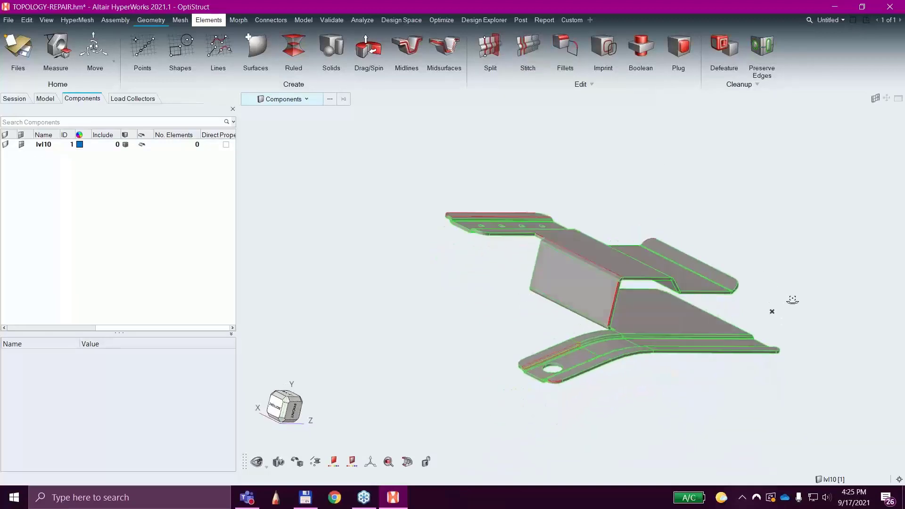
right_click_drag(438, 264, 420, 311)
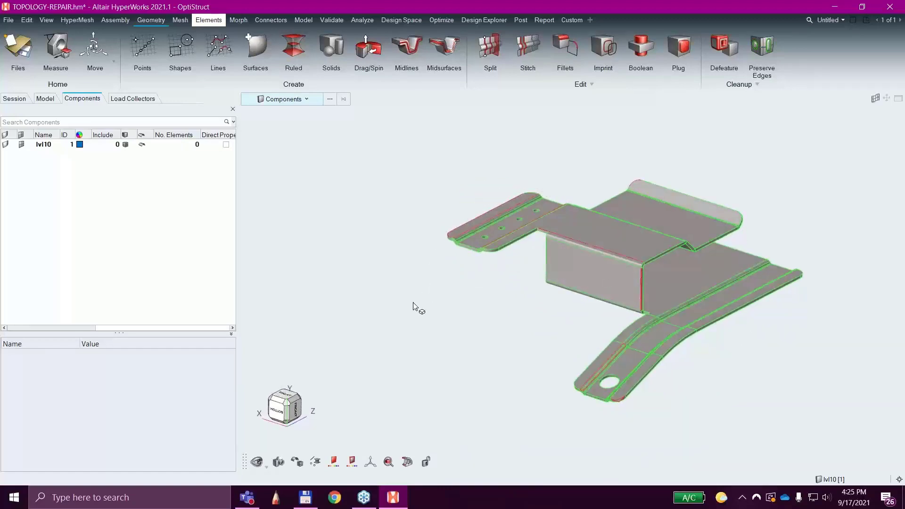
Start the Stitch tool, watch its demonstration clip and read its expanded usage instructions.
left_click(523, 52)
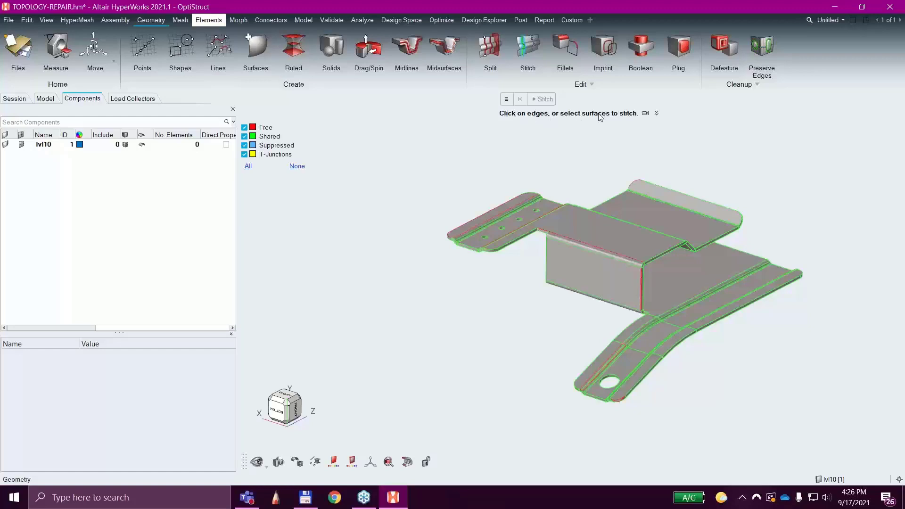
left_click(645, 113)
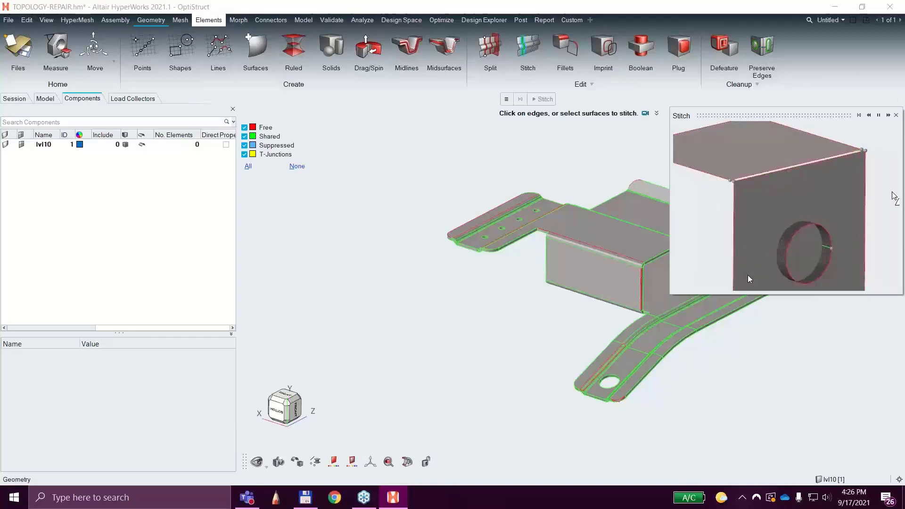
left_click_drag(740, 115, 704, 126)
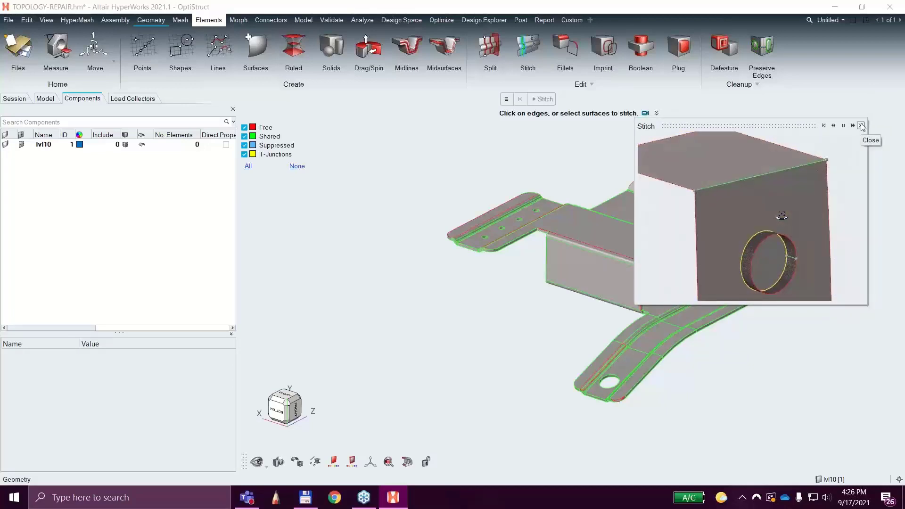
left_click(861, 126)
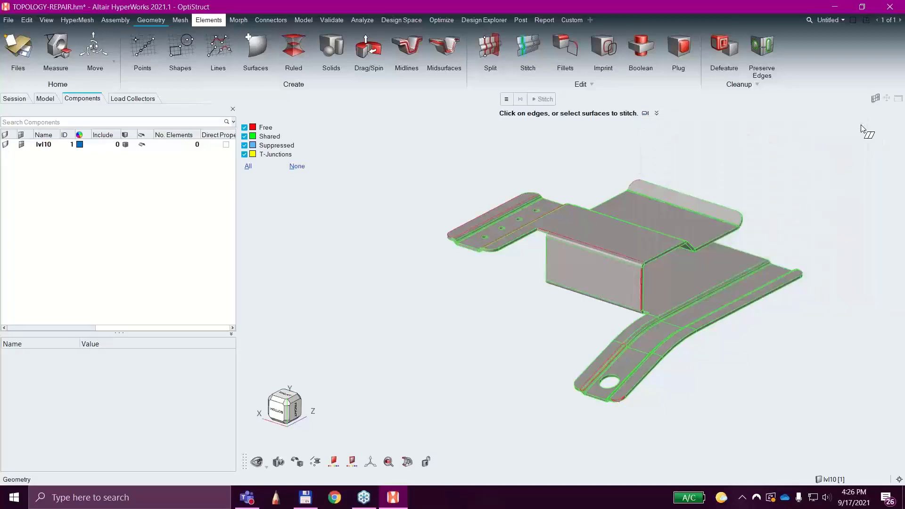
left_click(656, 114)
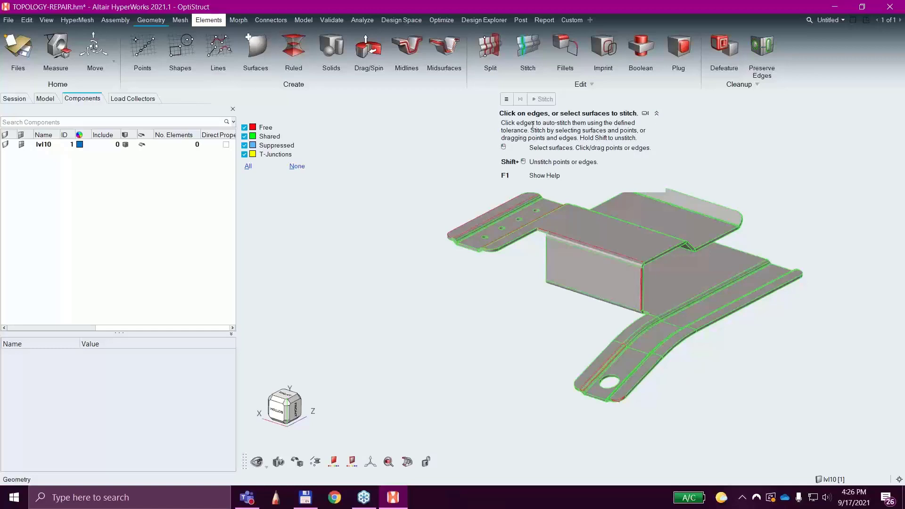
left_click(657, 113)
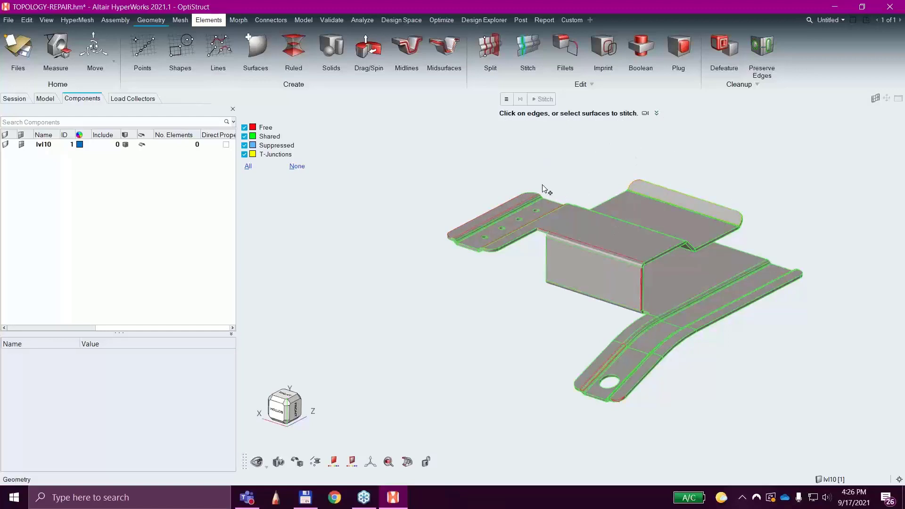
Stitch all surfaces of the bracket and inspect the edges at the rounded corner of the four-hole flange.
left_click_drag(409, 137, 833, 429)
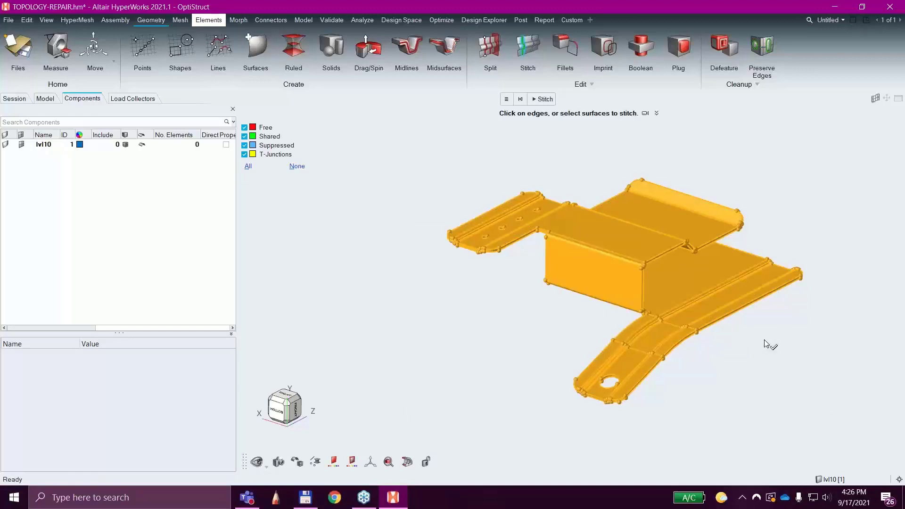
left_click(543, 99)
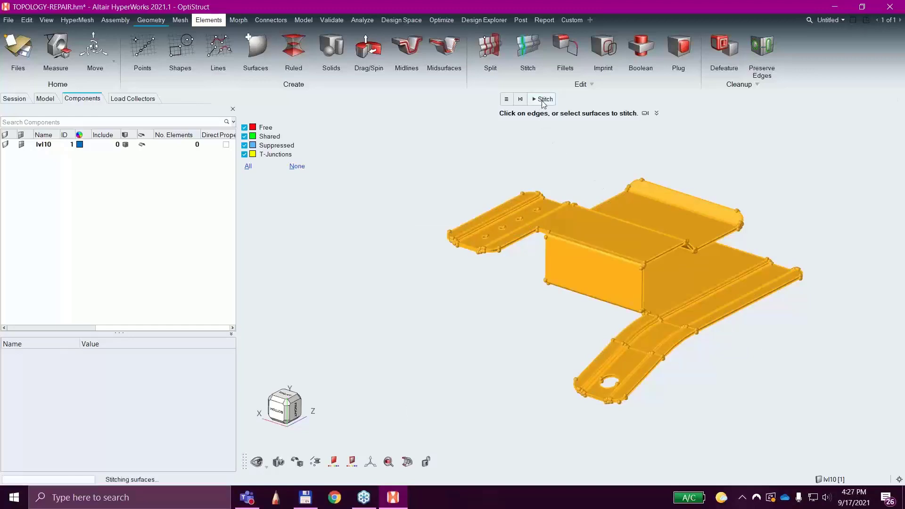
middle_click_drag(515, 285, 526, 325)
scroll(637, 239, "up", 5)
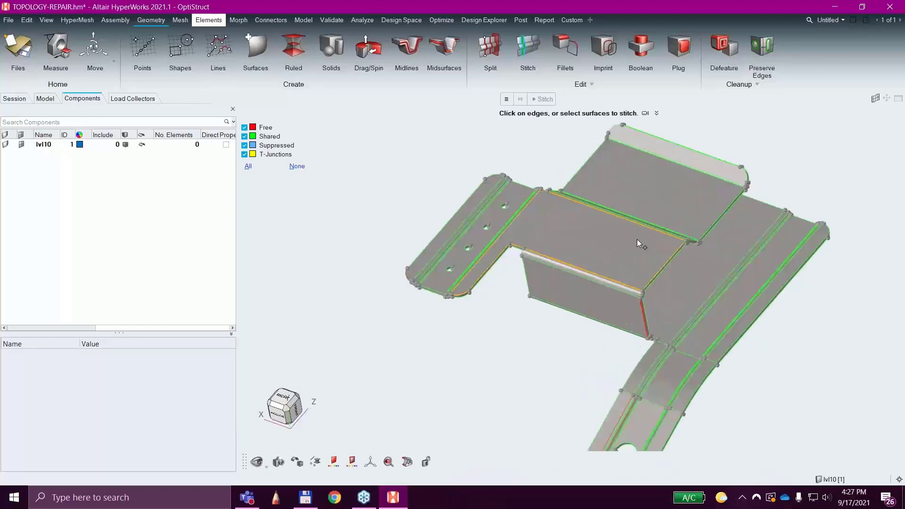
scroll(733, 239, "down", 5)
scroll(482, 318, "up", 6)
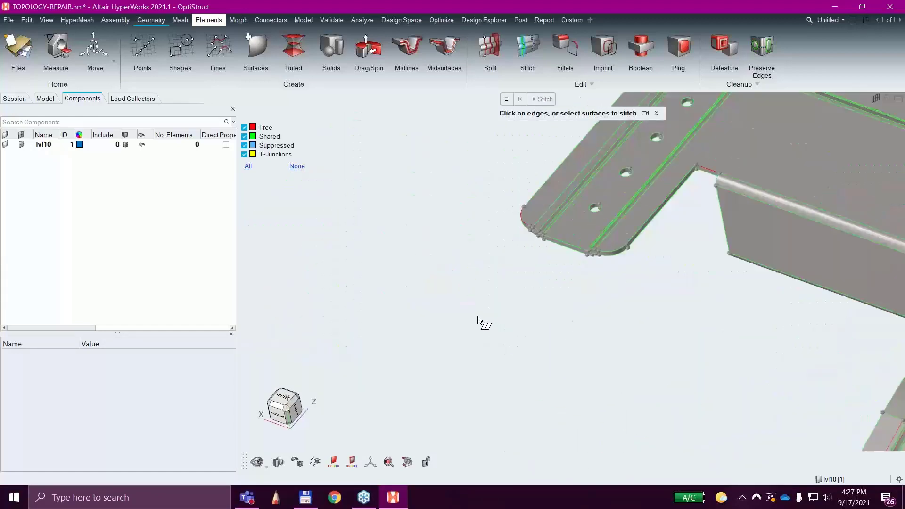
right_click_drag(544, 232, 472, 382)
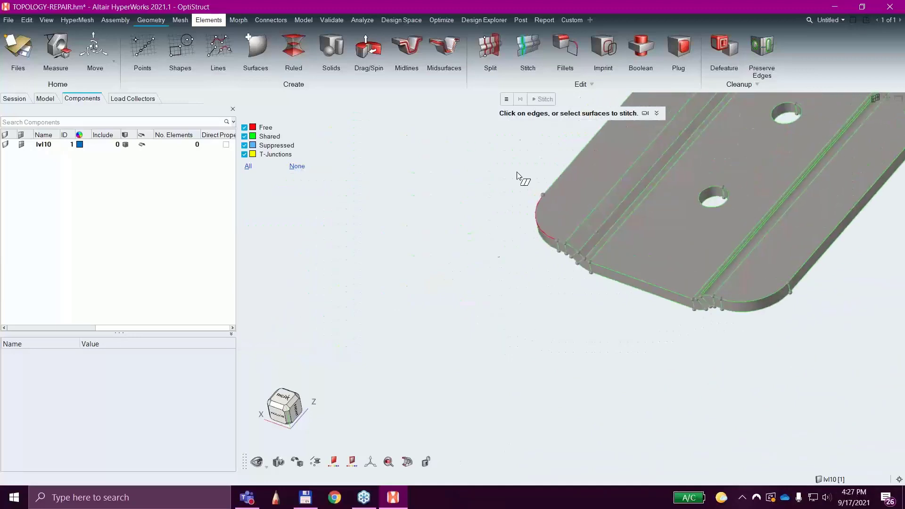
Review the Stitch options for the maximum stitching distance and view the edges at the notch beside the central box.
left_click(507, 99)
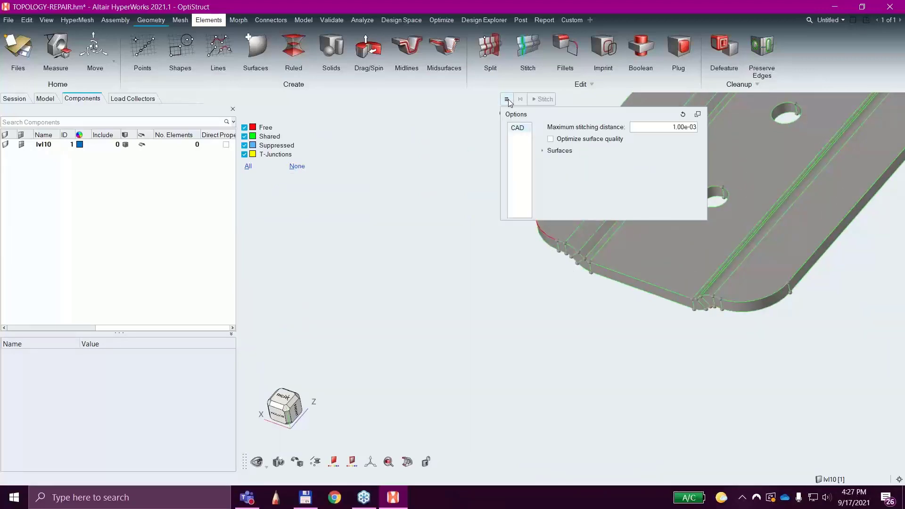
left_click(460, 120)
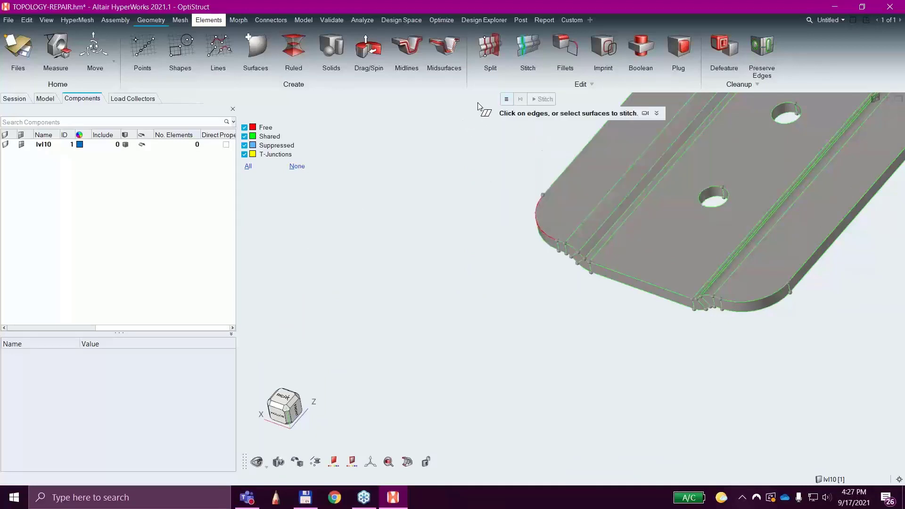
left_click(506, 100)
scroll(579, 330, "down", 4)
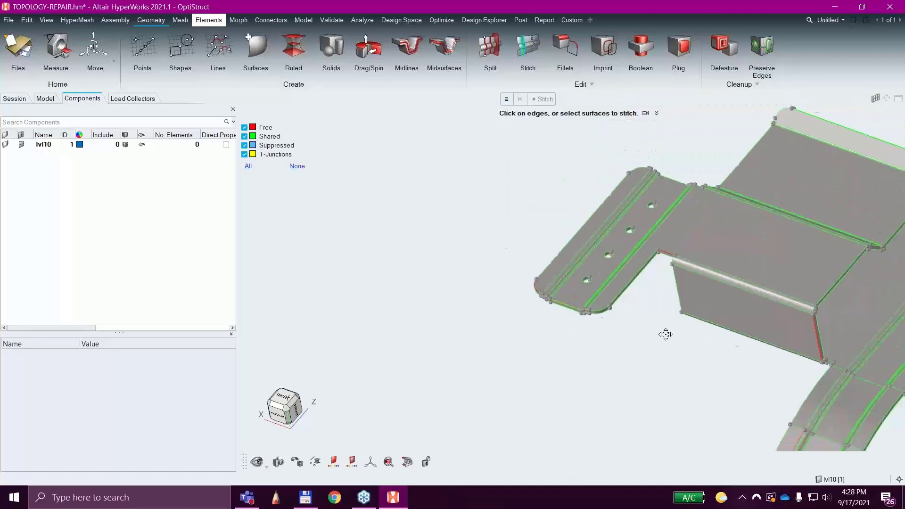
scroll(553, 259, "up", 6)
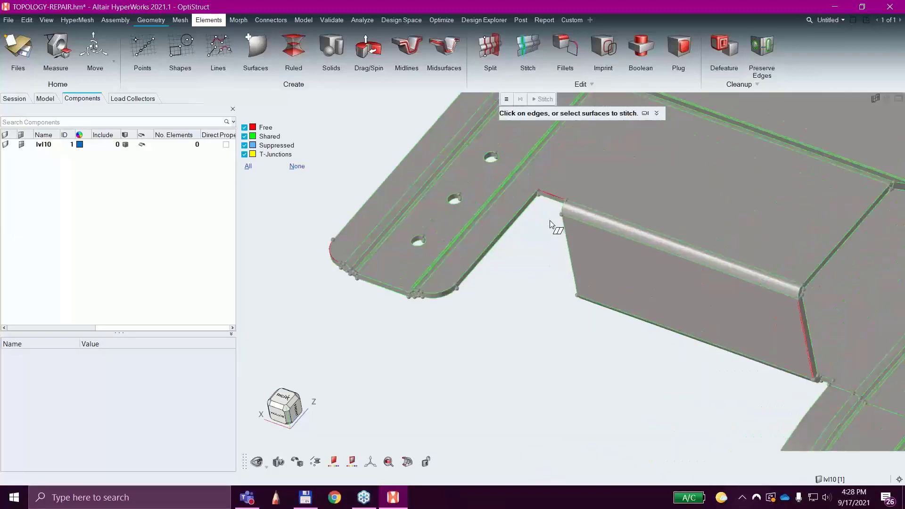
Stitch the two free edges together at the rounded corner of the four-hole flange and leave the Stitch tool.
right_click_drag(599, 316, 733, 274)
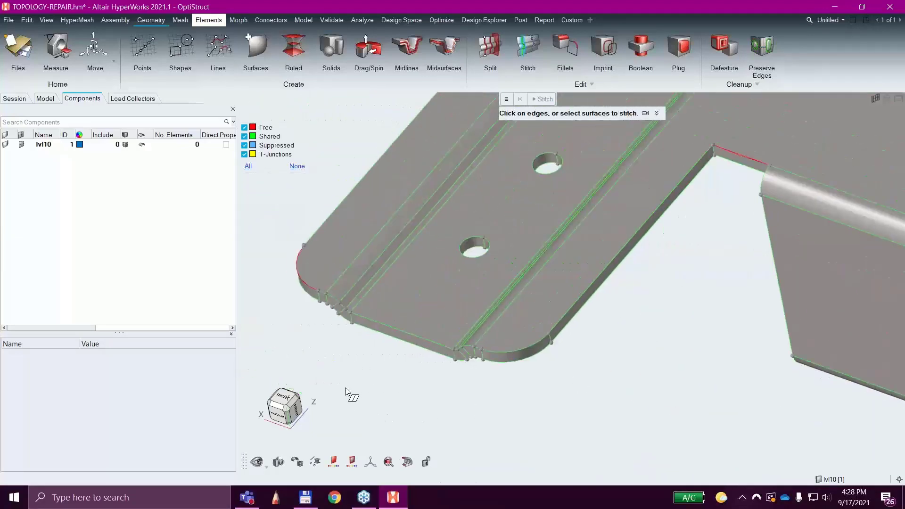
middle_click_drag(352, 379, 410, 349)
middle_click_drag(613, 265, 590, 288)
right_click_drag(401, 345, 751, 150)
scroll(382, 307, "up", 9)
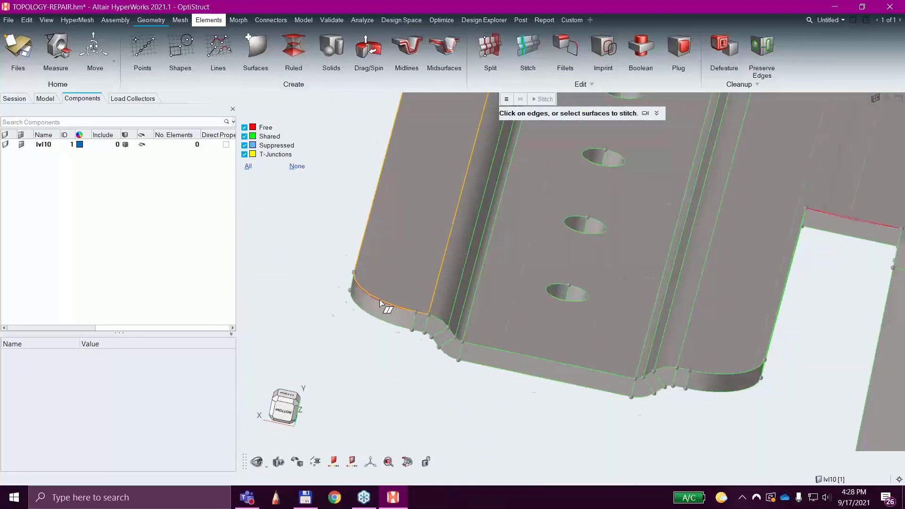
scroll(673, 269, "down", 3)
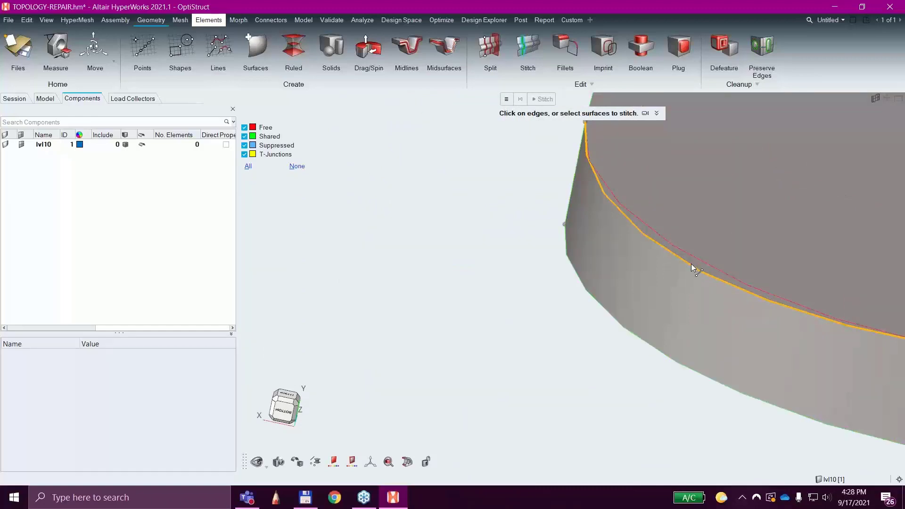
left_click(692, 264)
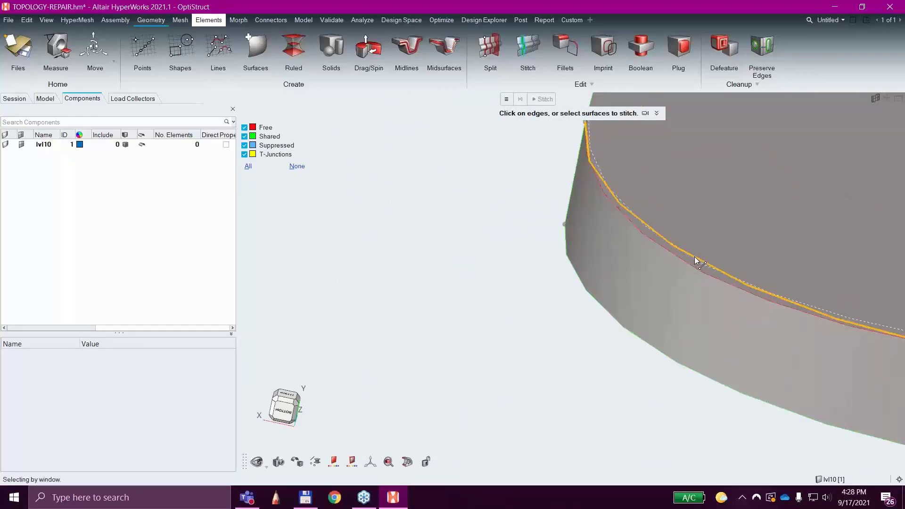
scroll(693, 297, "down", 5)
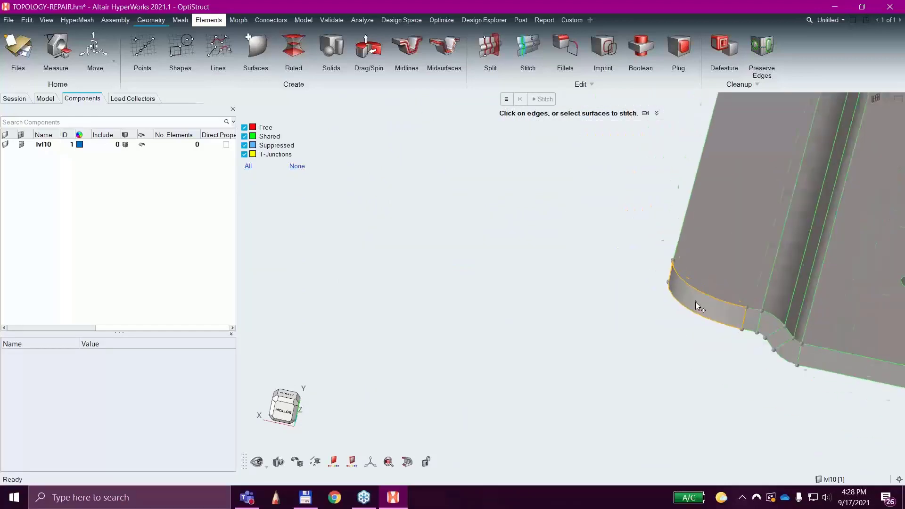
right_click(504, 331)
mouse_move(503, 332)
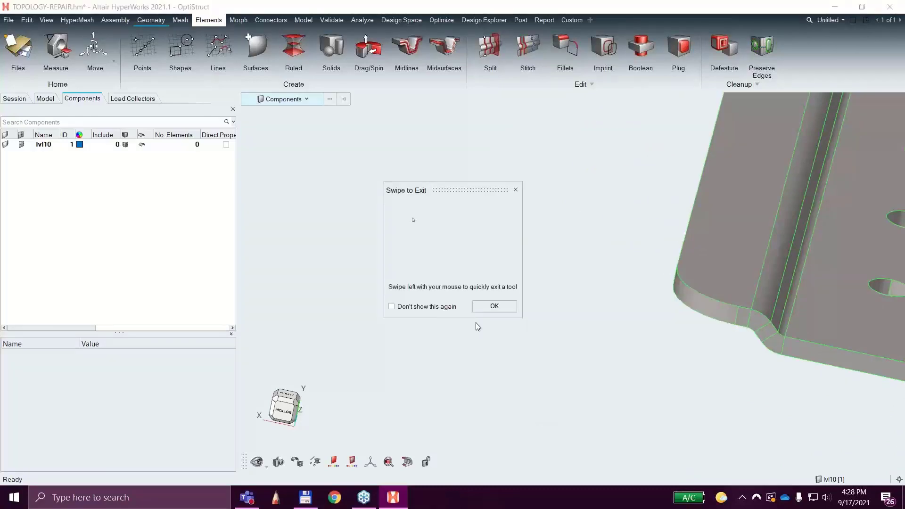
left_click(515, 192)
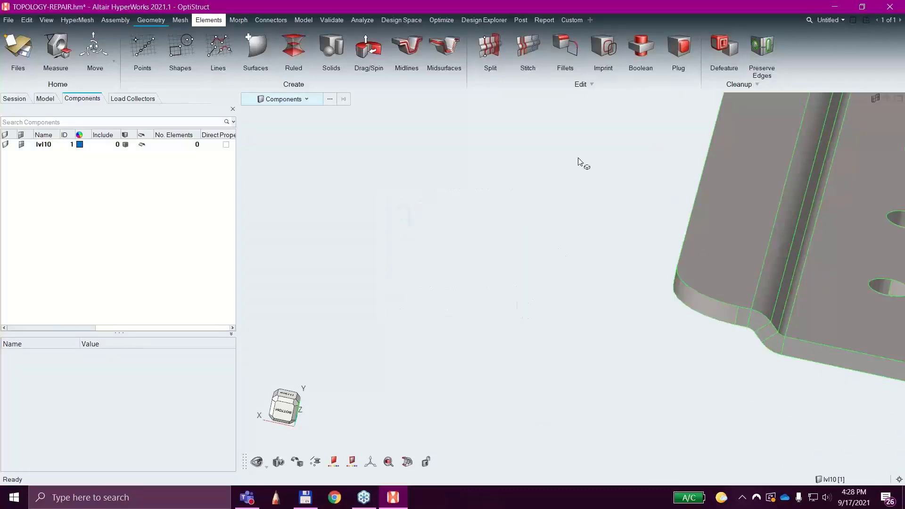
Stitch the free edges together along the notch between the four-hole flange and the central box.
left_click(522, 56)
scroll(461, 369, "up", 6)
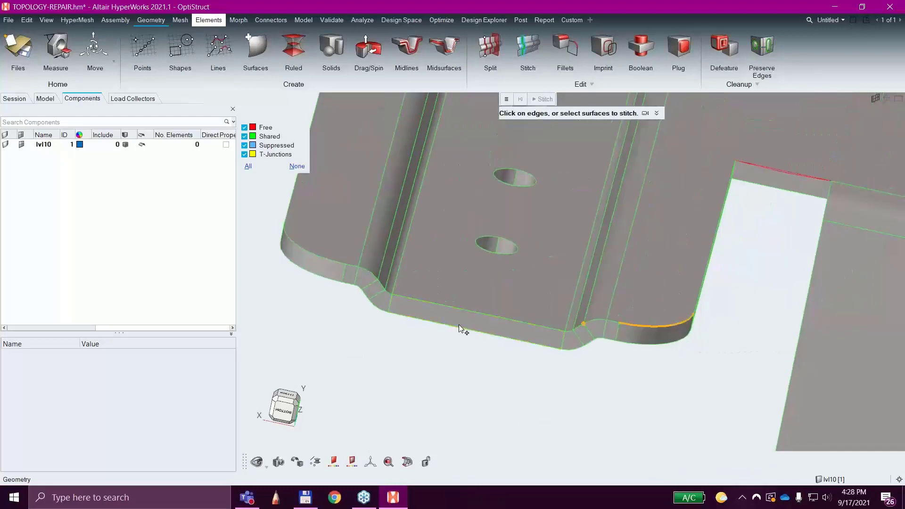
scroll(645, 238, "up", 6)
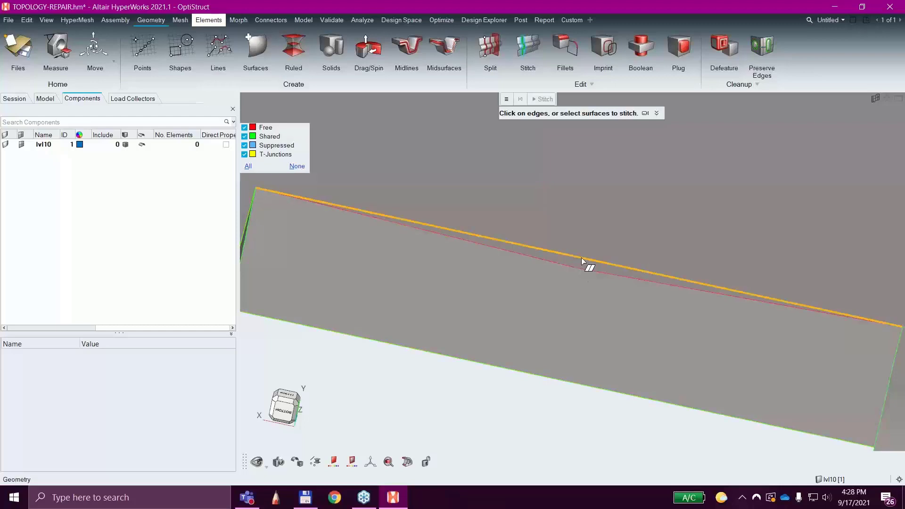
left_click_drag(581, 270, 583, 259)
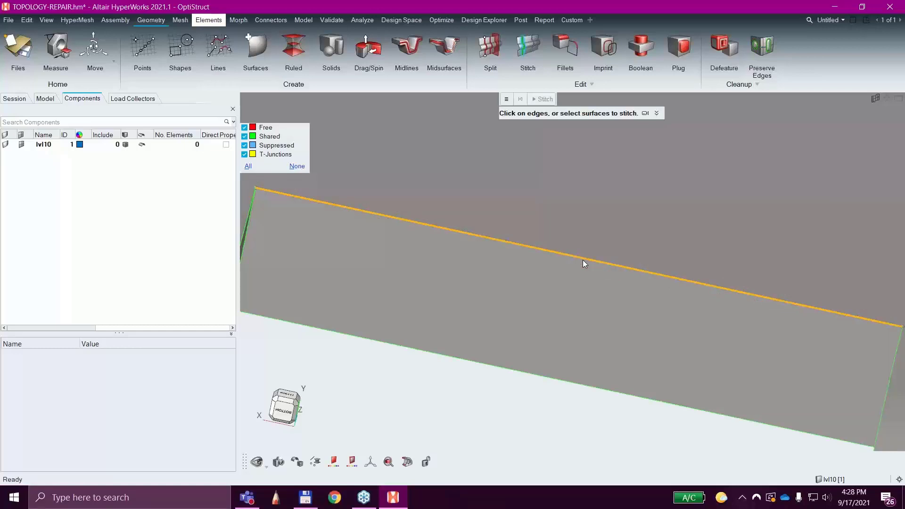
scroll(614, 324, "down", 5)
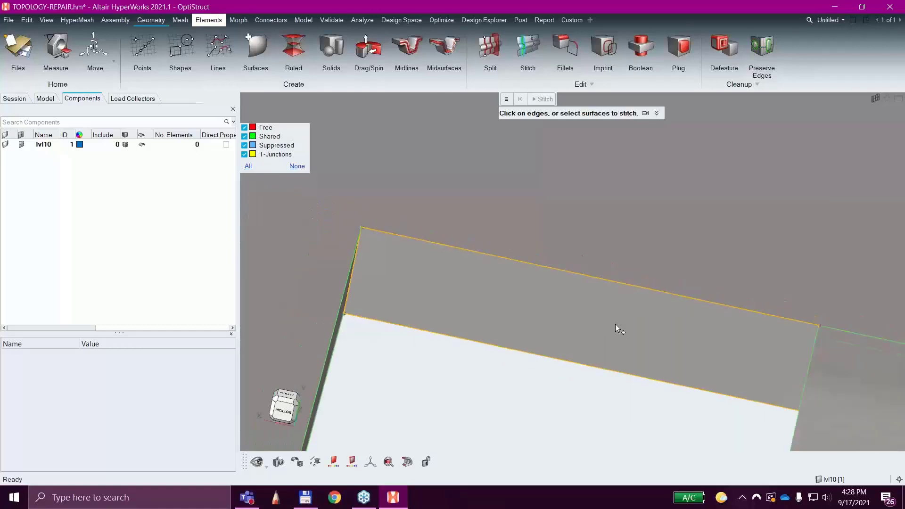
scroll(618, 369, "down", 7)
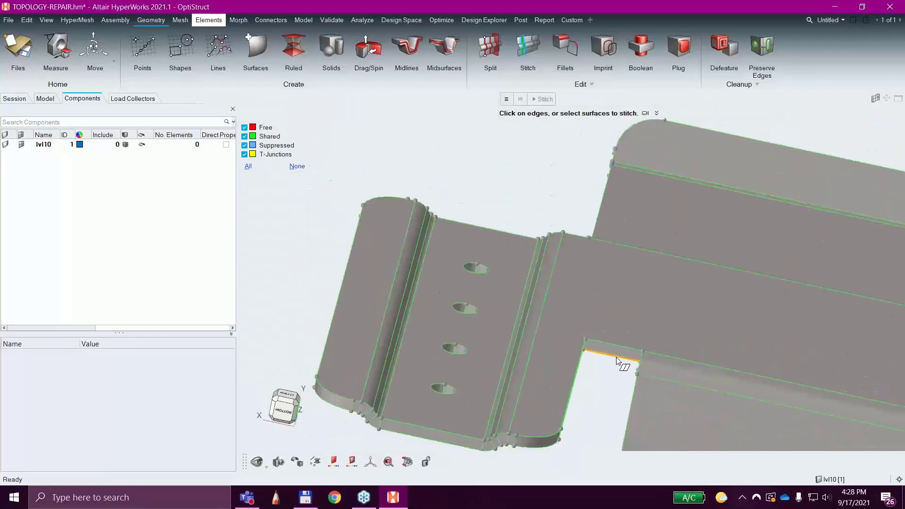
Stitch the free edges together along the end of the central box's side wall, on the side away from the notch.
right_click_drag(630, 349, 595, 210)
right_click_drag(843, 358, 650, 228)
scroll(651, 228, "up", 5)
scroll(722, 307, "up", 3)
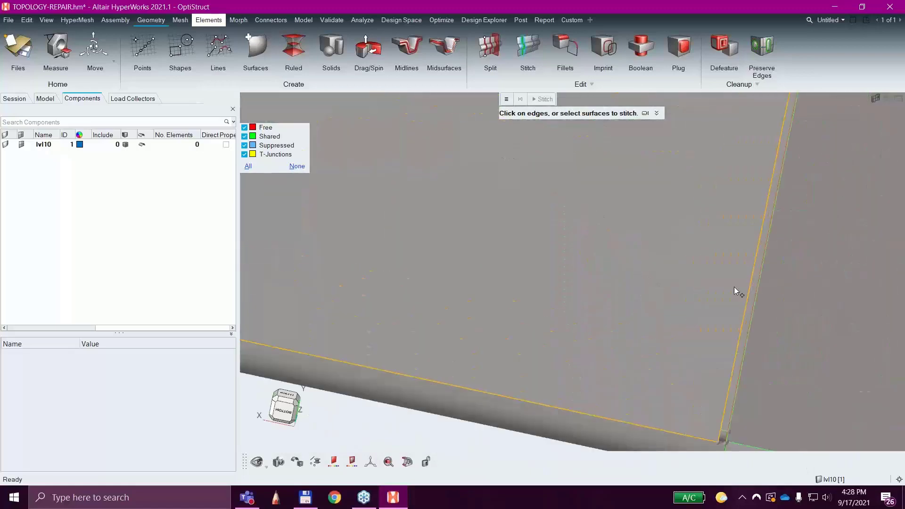
scroll(737, 293, "up", 3)
left_click(756, 322)
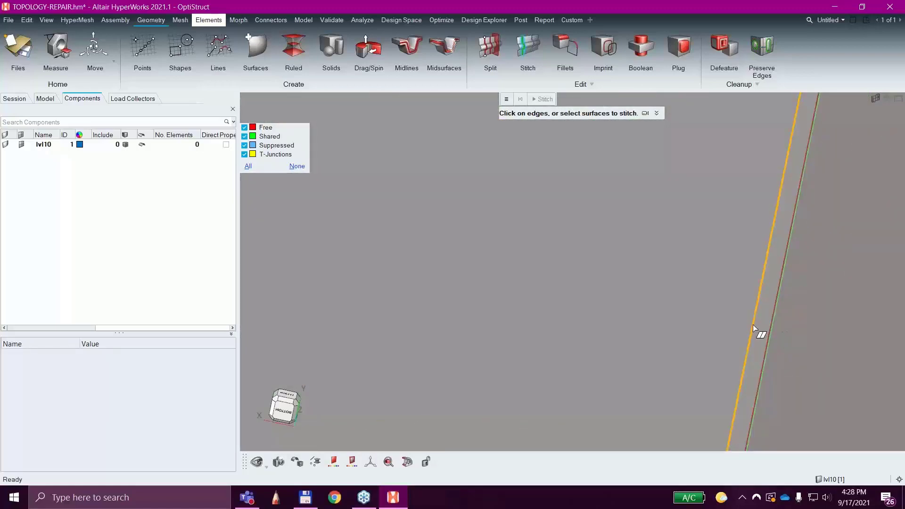
left_click(769, 329)
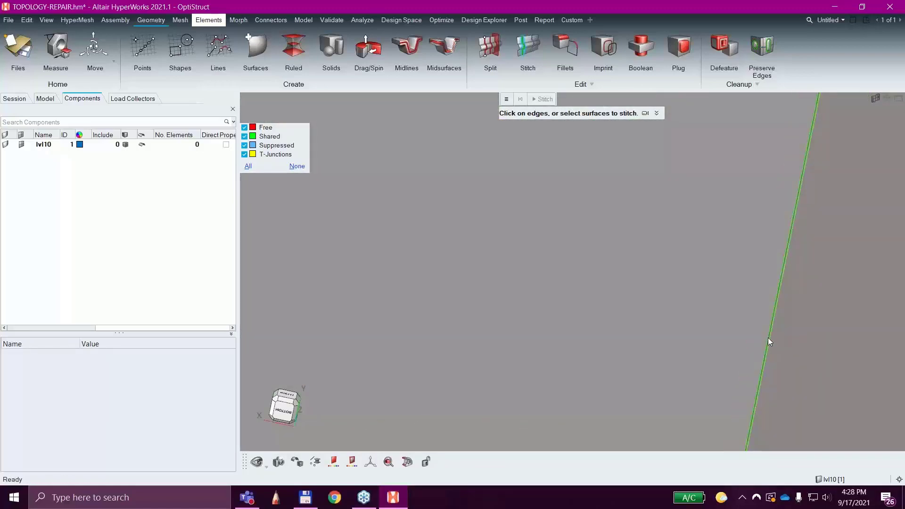
scroll(754, 341, "down", 6)
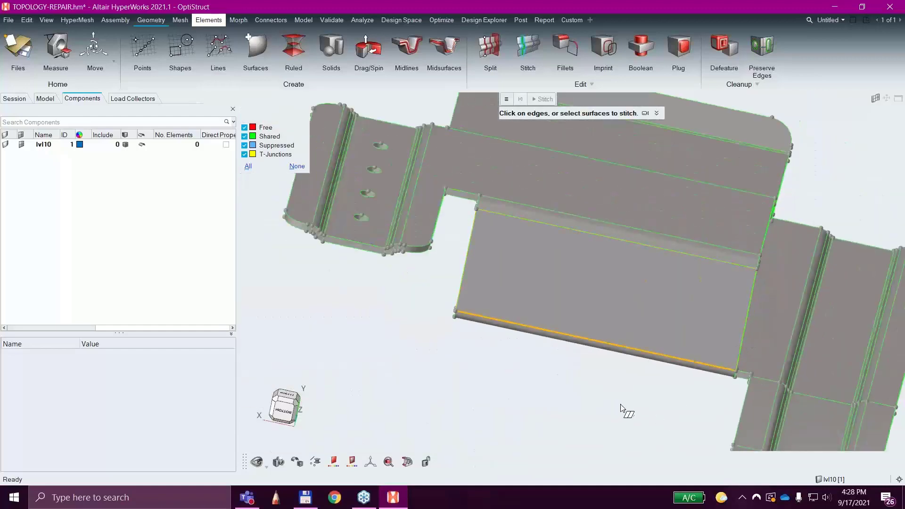
Inspect the corner of the single-hole flange, exit the Stitch tool and turn off its swipe-to-exit tip.
left_click_drag(657, 415, 554, 271, "ctrl")
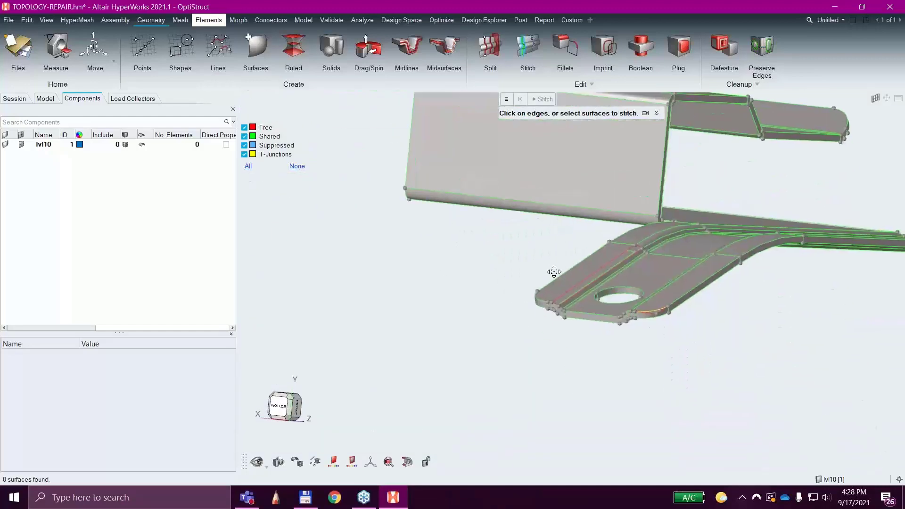
right_click_drag(553, 272, 532, 283, "ctrl")
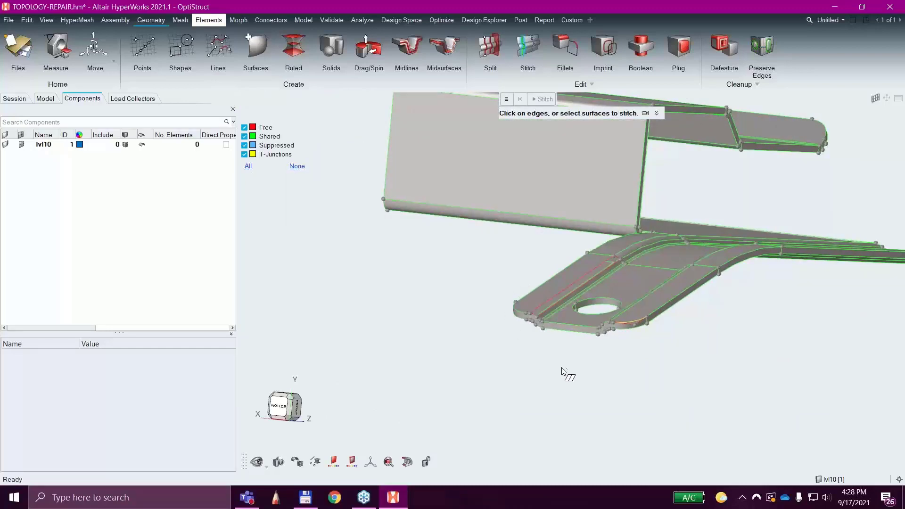
middle_click_drag(654, 333, 673, 367)
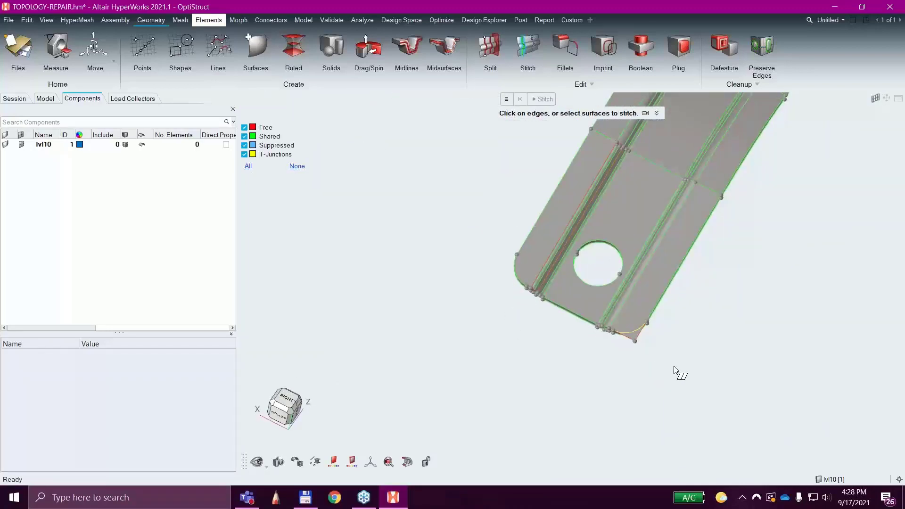
scroll(673, 367, "up", 5)
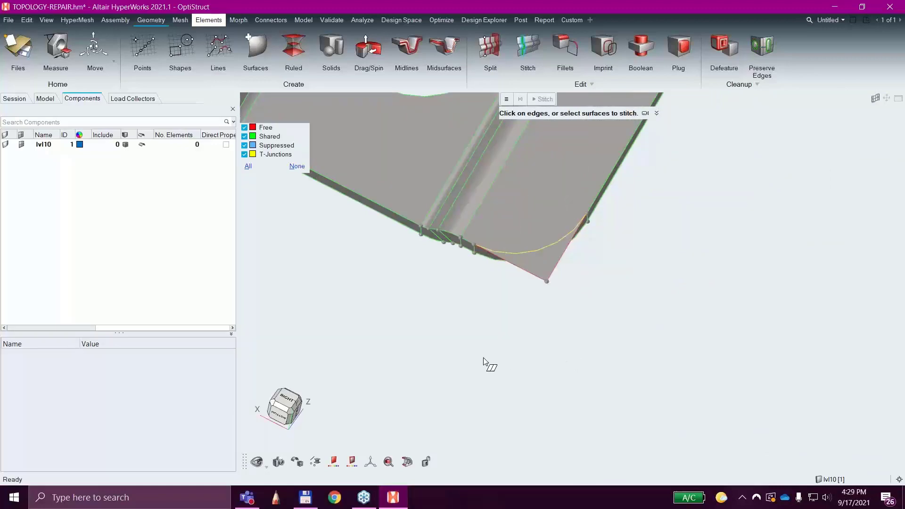
right_click_drag(485, 363, 384, 346)
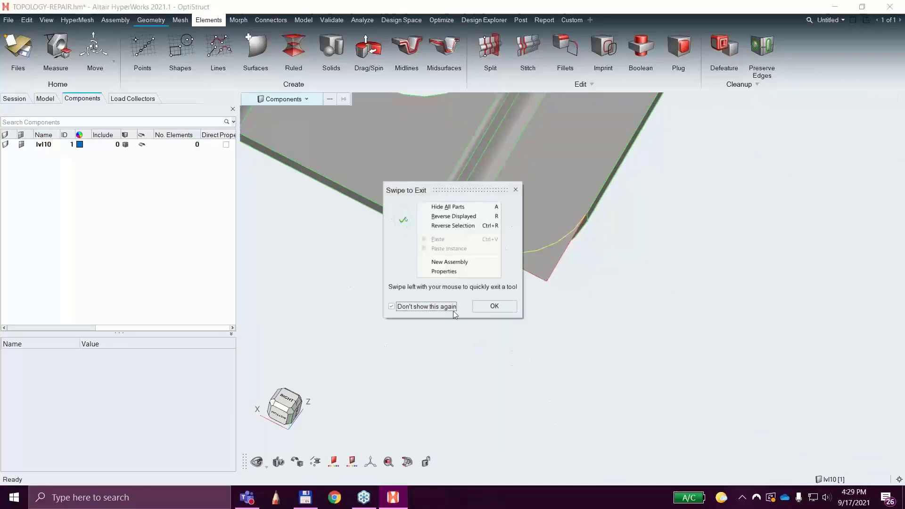
left_click(401, 307)
left_click(494, 306)
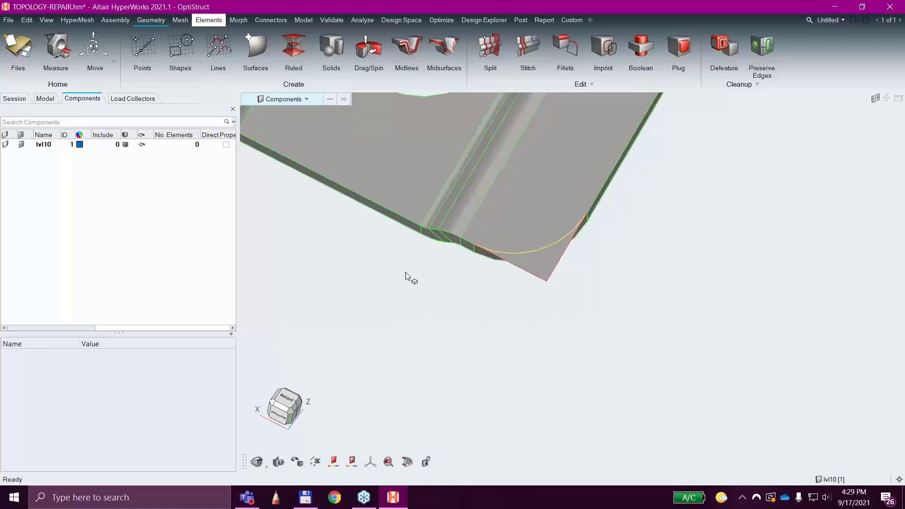
Delete the surplus pointed surface overhanging the rounded corner of the single-hole flange.
key("s")
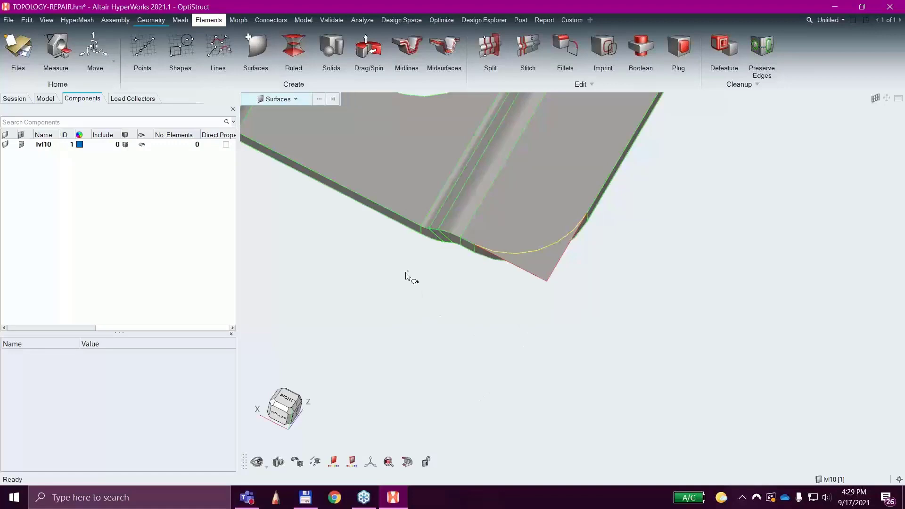
left_click(552, 269)
key("Delete")
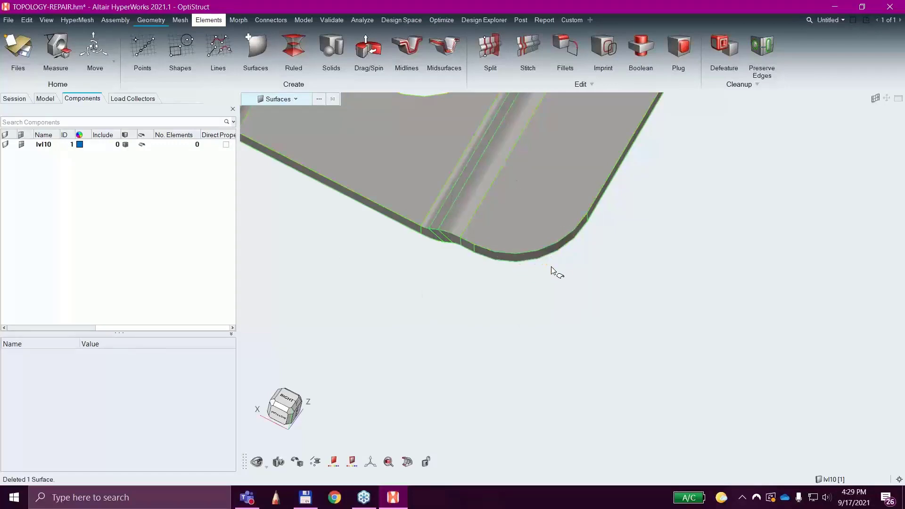
Try to stitch the free edges across the missing surface strip beside the bead on the single-hole flange.
right_click_drag(497, 301, 686, 404, "ctrl")
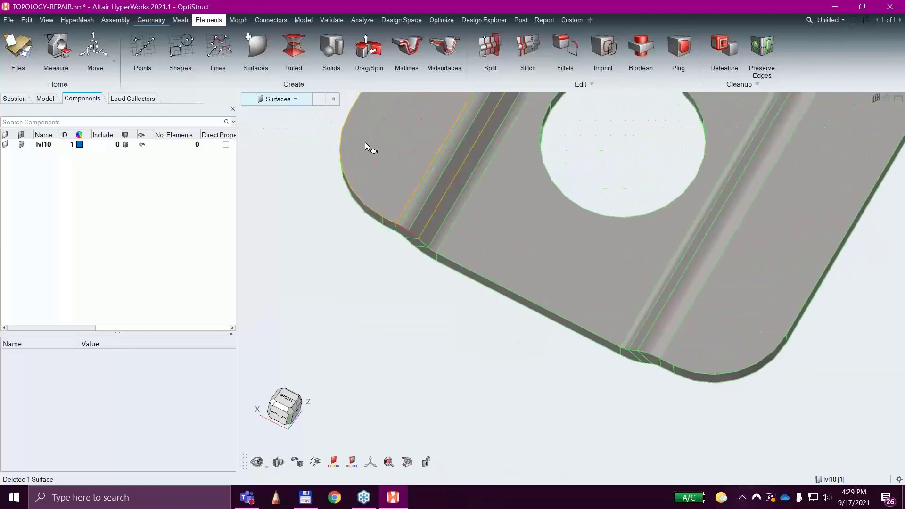
left_click_drag(482, 325, 472, 299, "ctrl")
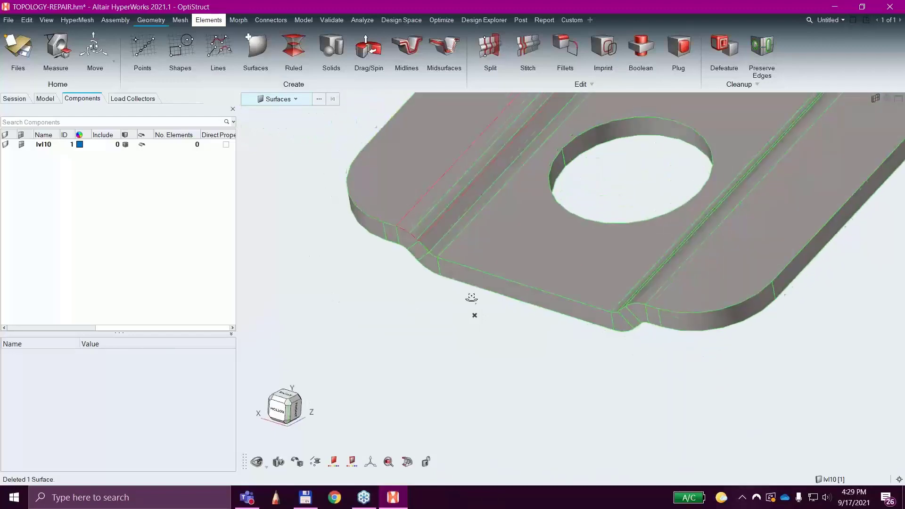
left_click(263, 51)
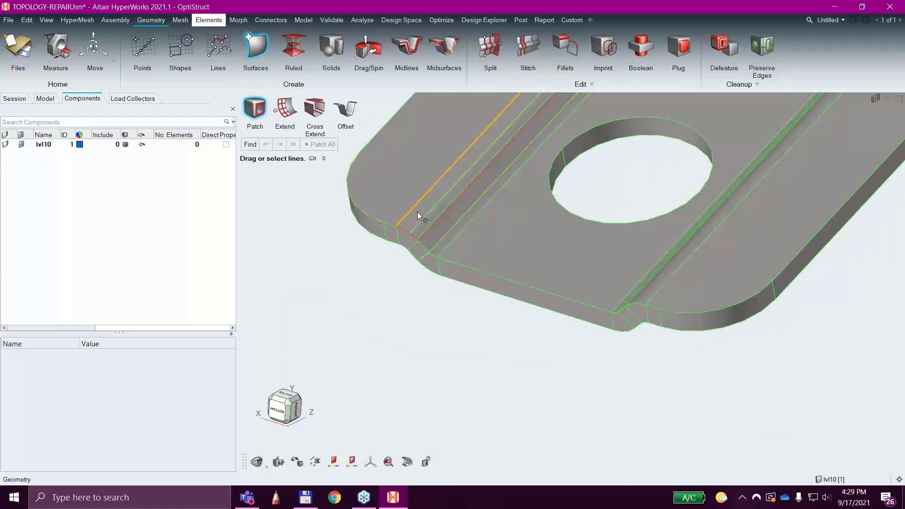
left_click(526, 46)
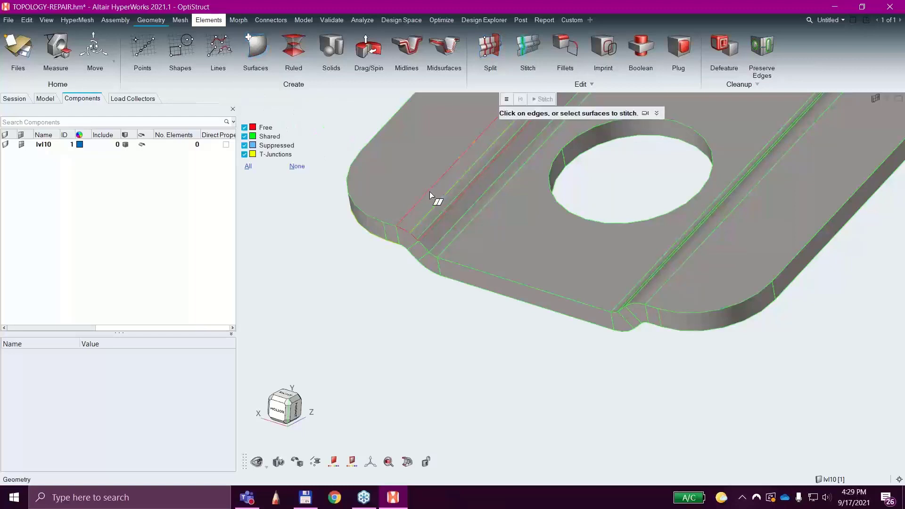
left_click_drag(429, 191, 447, 208)
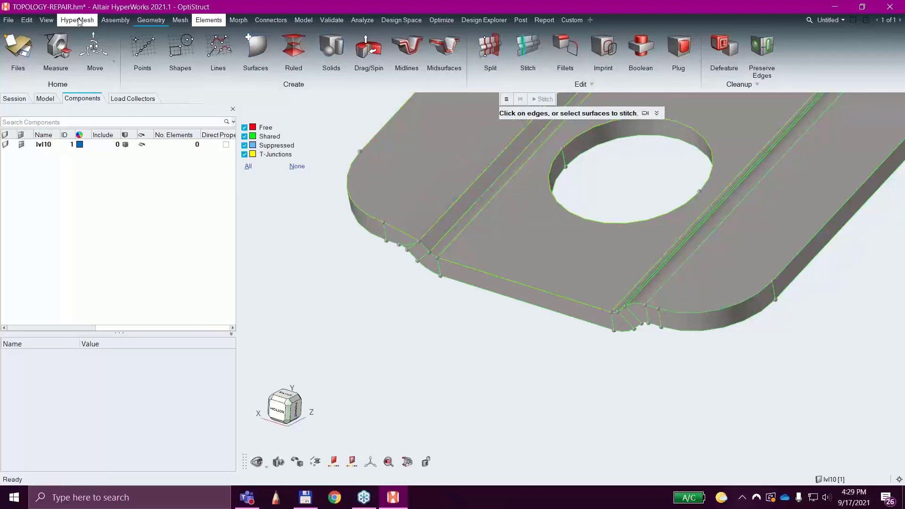
Undo the last edge stitch on the single-hole flange.
left_click(26, 20)
mouse_move(42, 33)
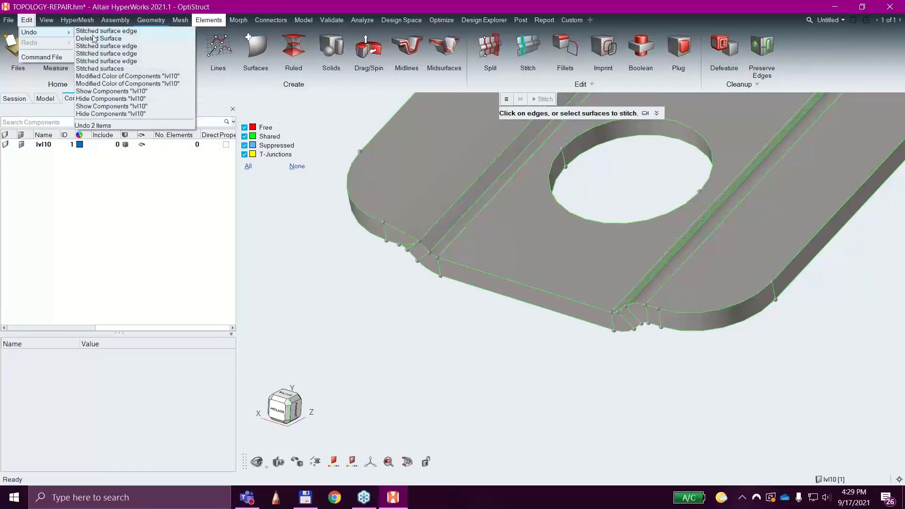
left_click(95, 33)
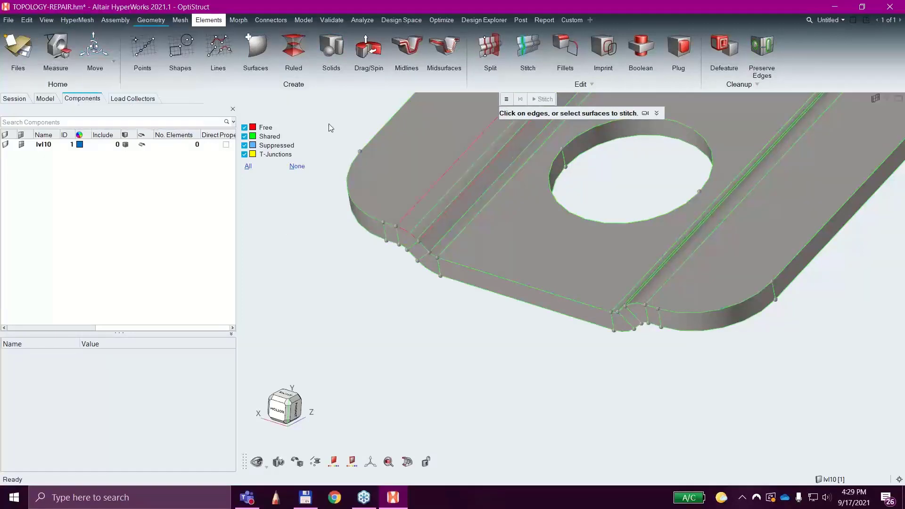
Create a patch surface from the free edges bounding the missing strip beside the bead on the single-hole flange.
left_click(265, 53)
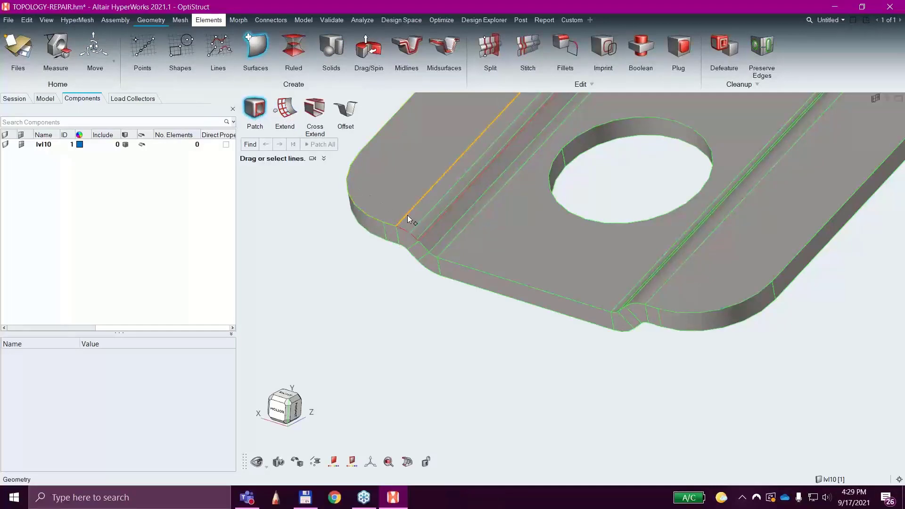
left_click_drag(407, 215, 433, 356)
right_click_drag(433, 356, 326, 456)
scroll(426, 303, "down", 3)
left_click(538, 140)
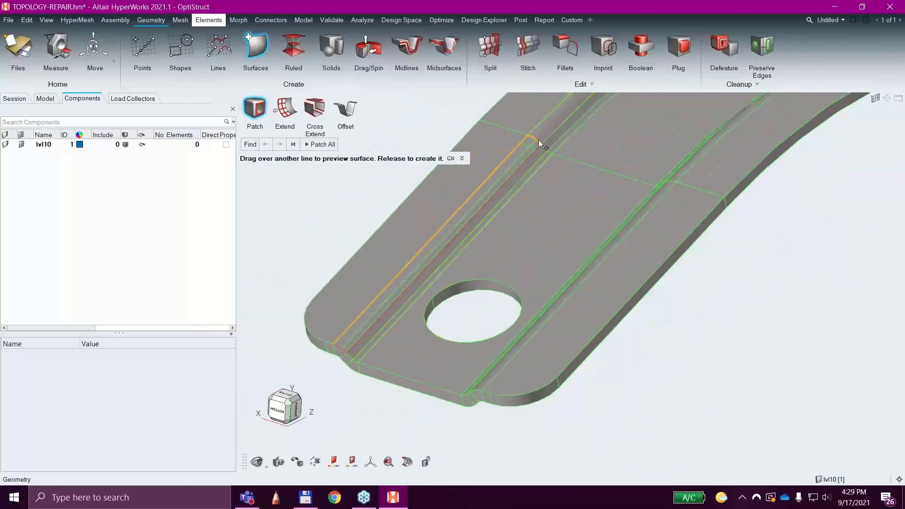
left_click(535, 155)
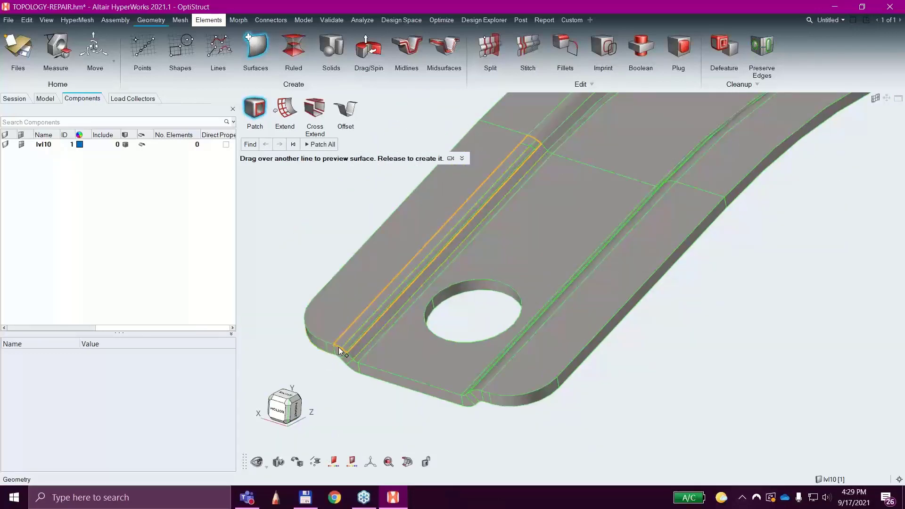
left_click(323, 145)
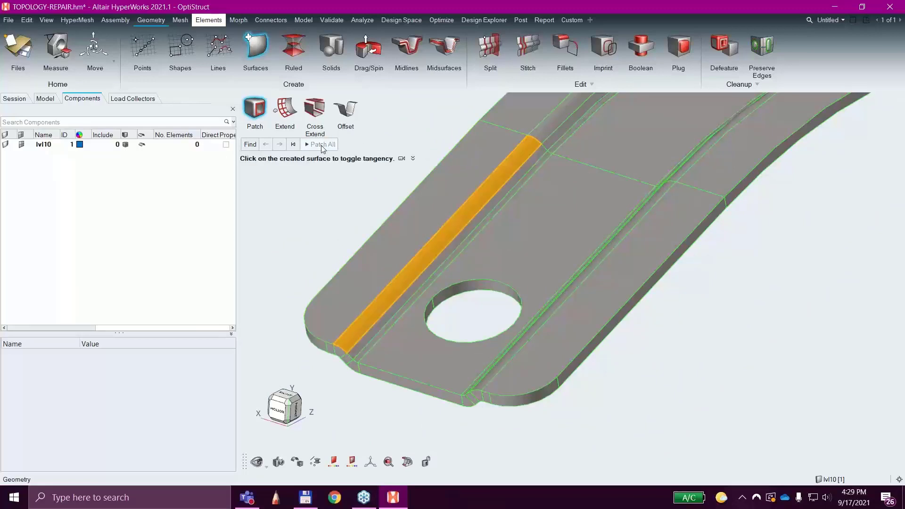
Accept the new patch surface on the single-hole flange and inspect the whole bracket for remaining free edges.
right_click(683, 327)
mouse_move(691, 328)
left_click(661, 344)
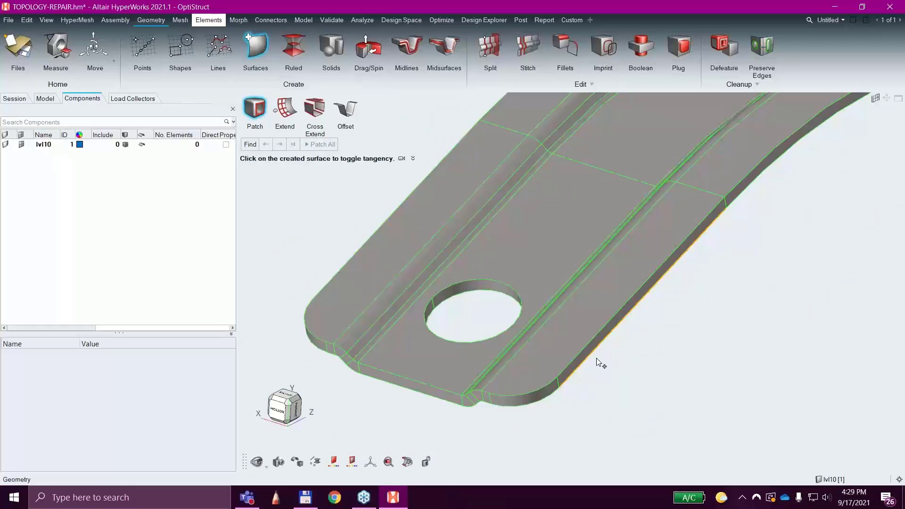
middle_click_drag(636, 338, 503, 305)
scroll(508, 303, "down", 5)
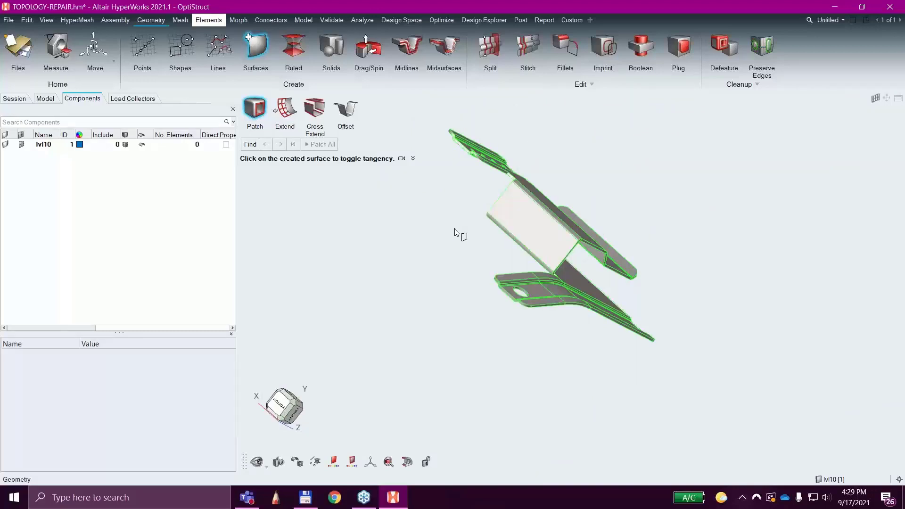
middle_click_drag(461, 234, 779, 314)
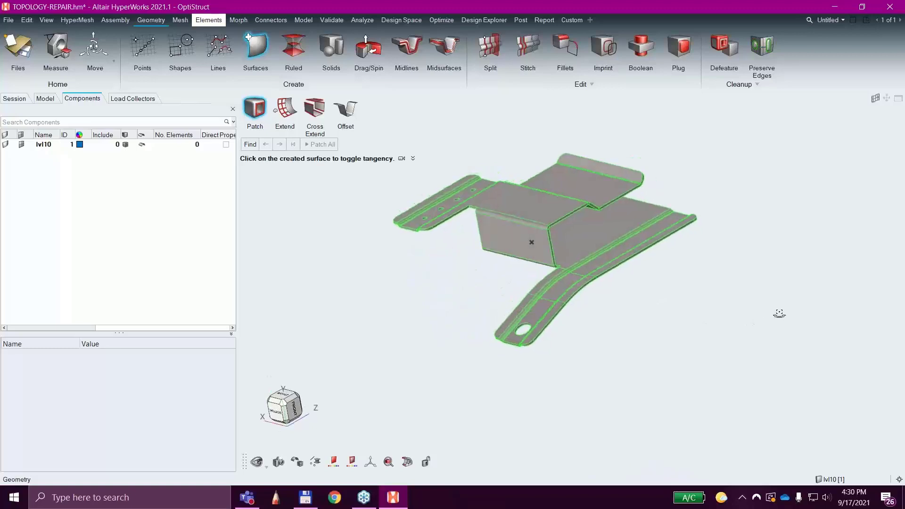
middle_click_drag(476, 272, 491, 303)
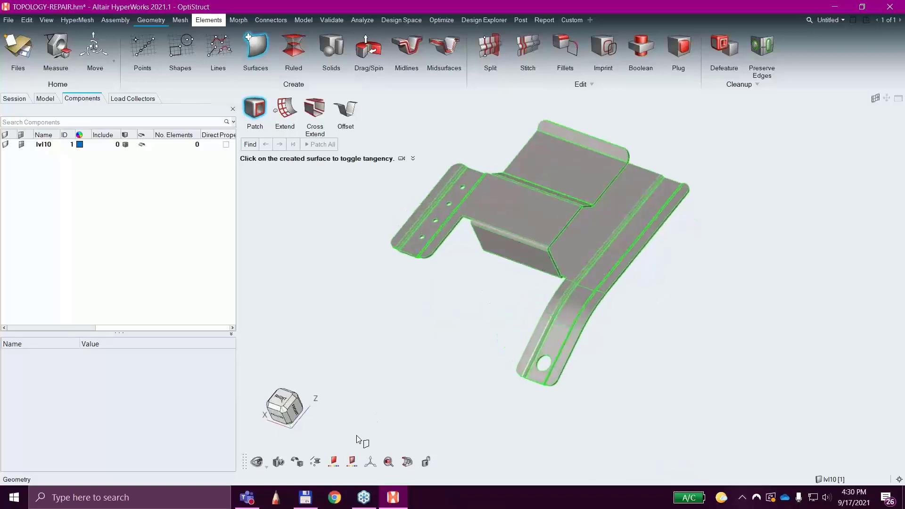
Colour the bracket geometry by Component instead of Topology, and finally set the colouring mode to Automatic.
left_click(352, 461)
left_click(334, 462)
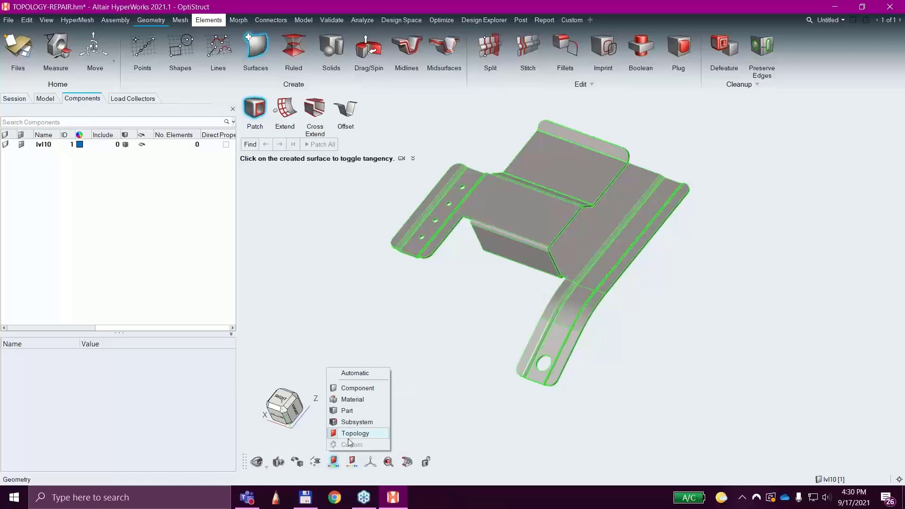
left_click(355, 387)
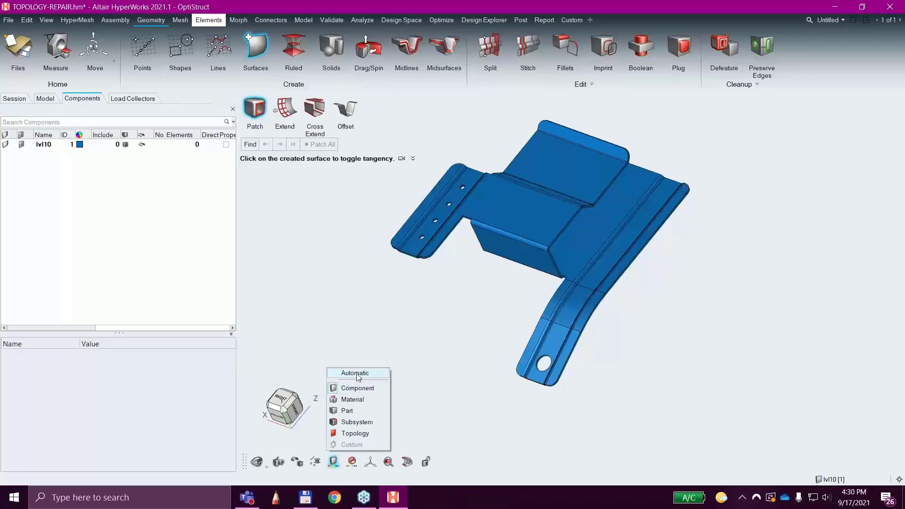
left_click(357, 374)
left_click(338, 308)
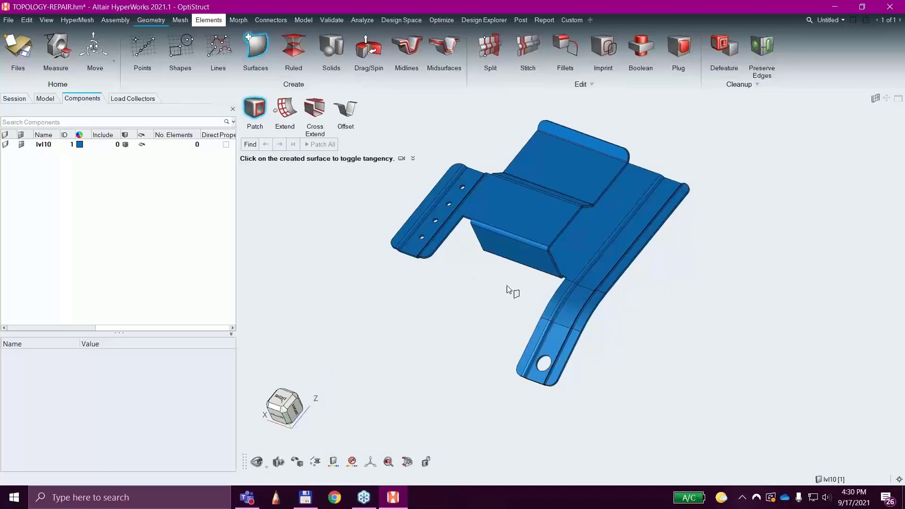
Examine the repaired bracket from several sides in its component colour, including a close look along the long beaded edge.
right_click_drag(478, 307, 495, 278)
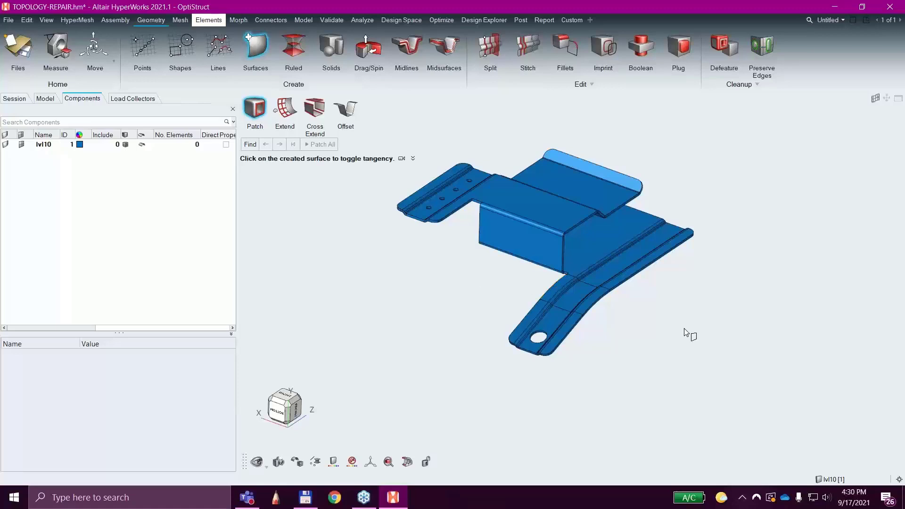
left_click_drag(689, 333, 560, 296, "ctrl")
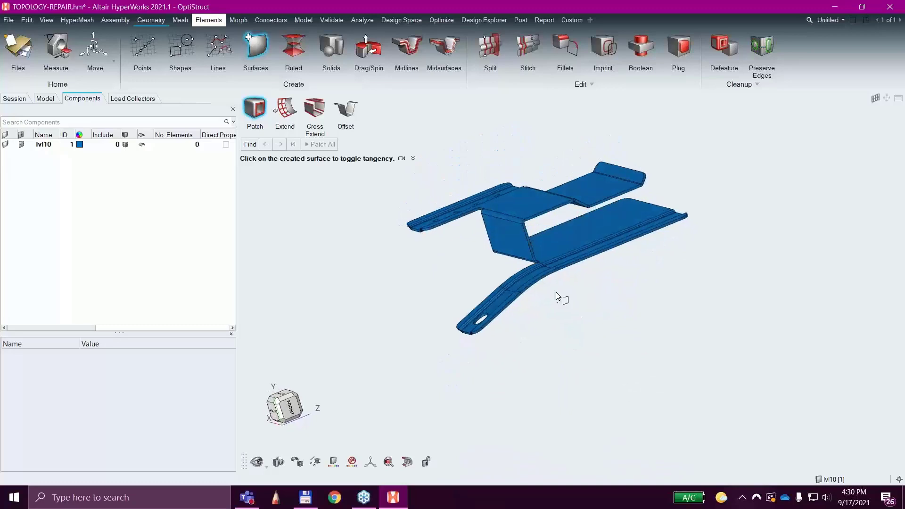
scroll(695, 257, "up", 5)
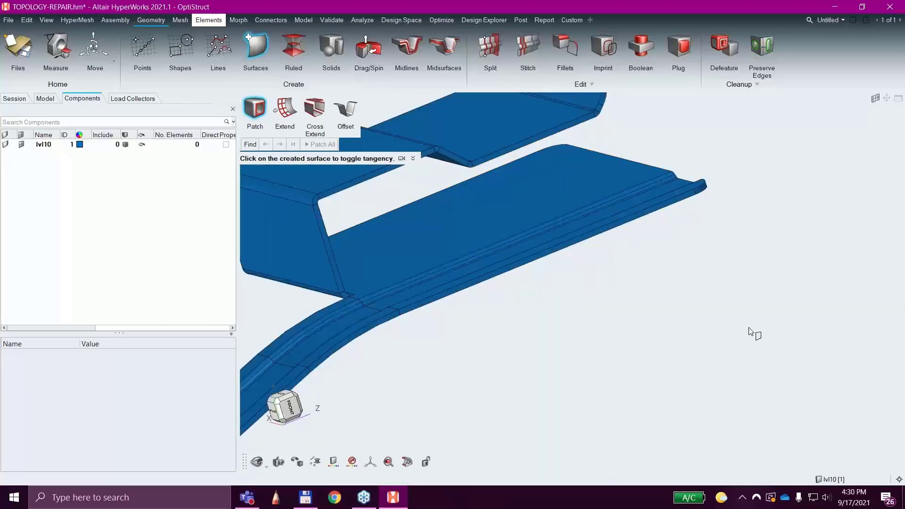
left_click_drag(717, 328, 745, 344, "ctrl")
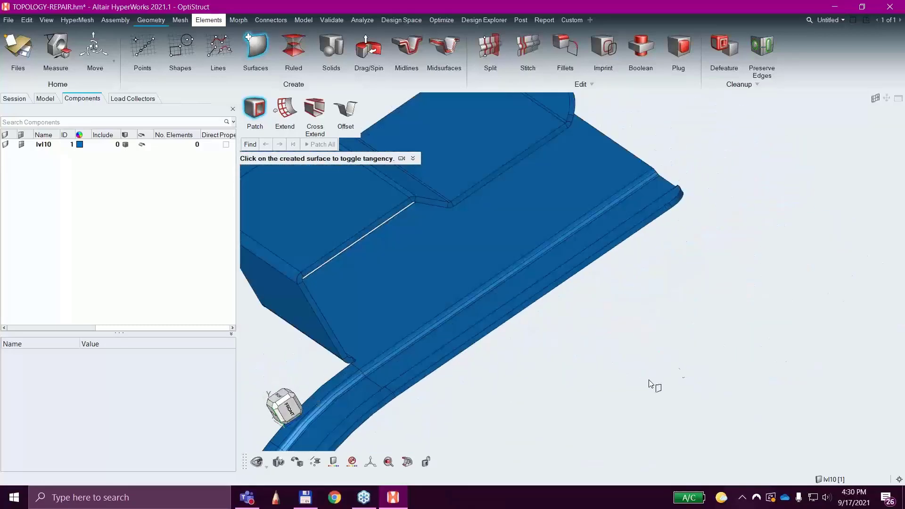
right_click_drag(534, 394, 692, 340, "ctrl")
left_click_drag(372, 354, 432, 350, "ctrl")
scroll(572, 342, "down", 5)
right_click_drag(612, 389, 624, 366, "ctrl")
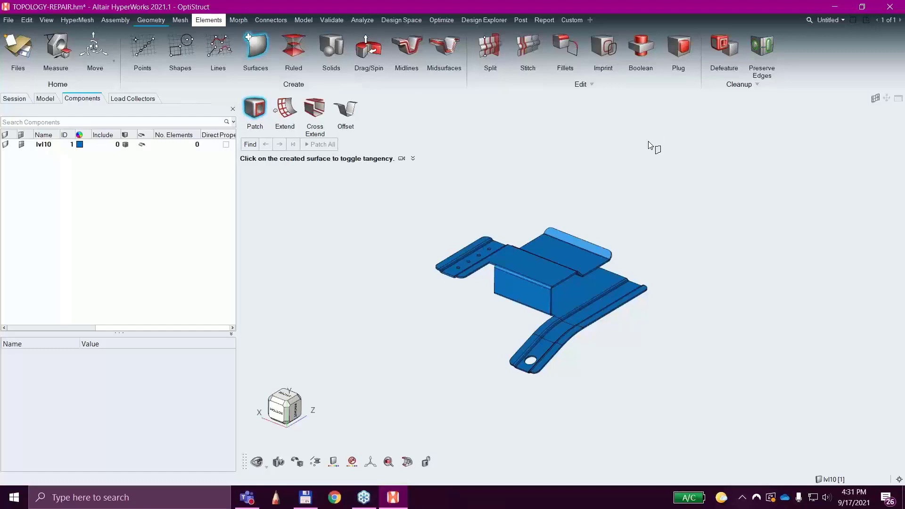
Try to create a tetra mesh of element size 1 from all the bracket's surfaces, and abort the meshing.
left_click(180, 20)
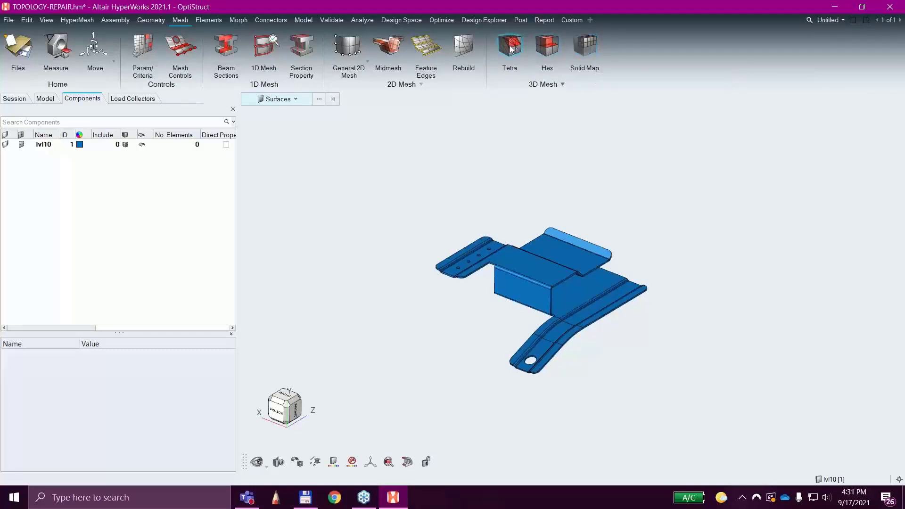
scroll(536, 267, "up", 3)
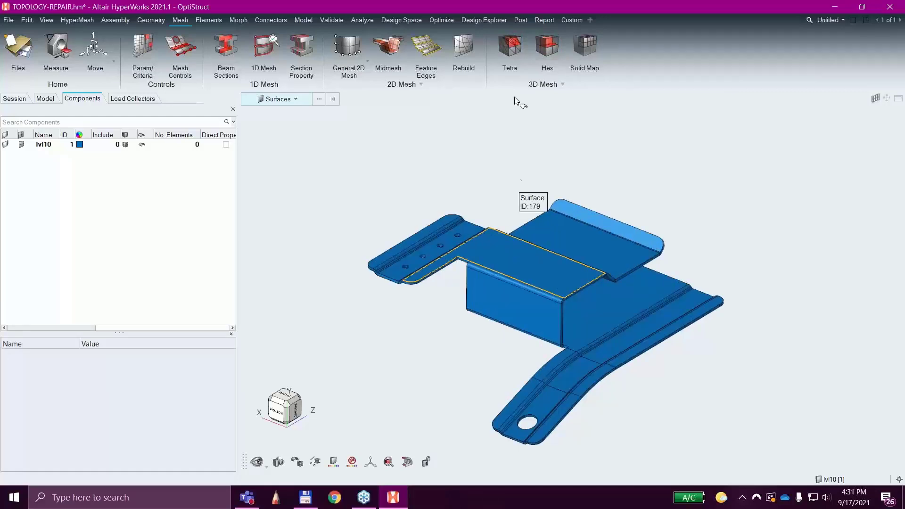
left_click(509, 47)
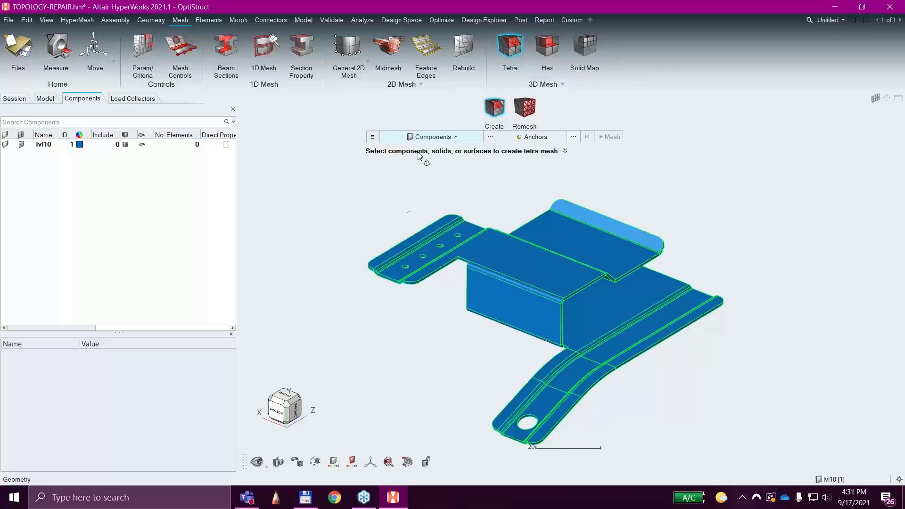
left_click_drag(361, 177, 712, 438, "shift")
left_click(456, 137)
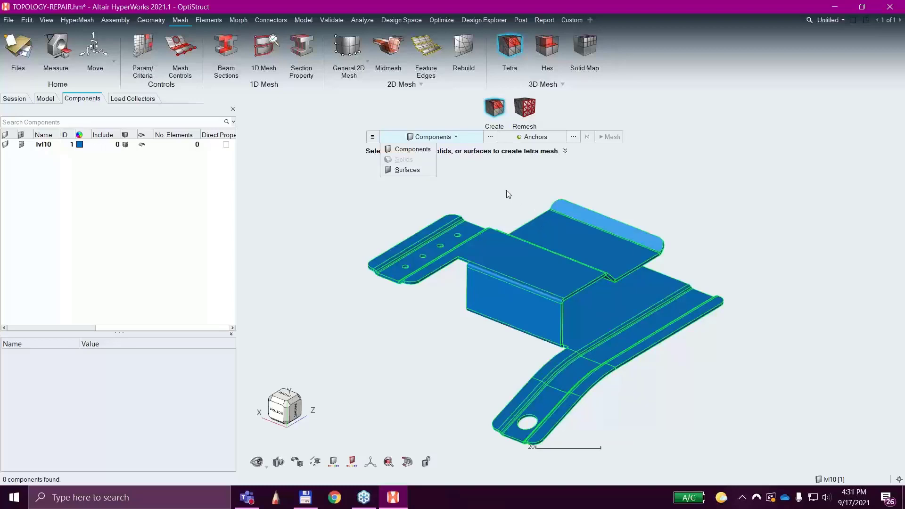
left_click(406, 170)
key("ctrl+a")
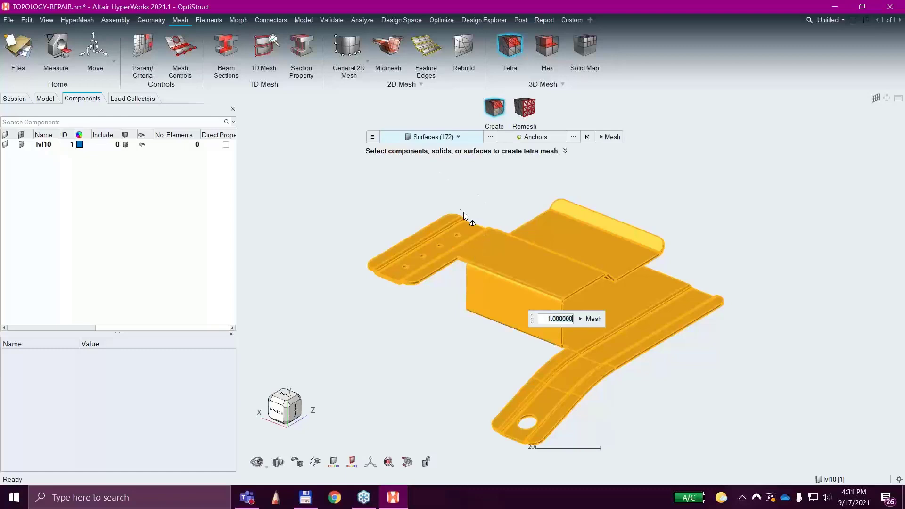
right_click(420, 189)
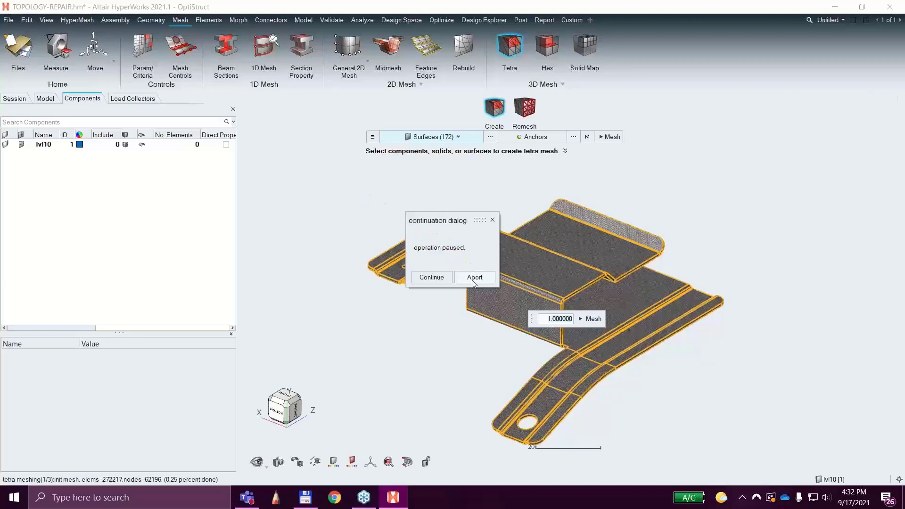
left_click(471, 279)
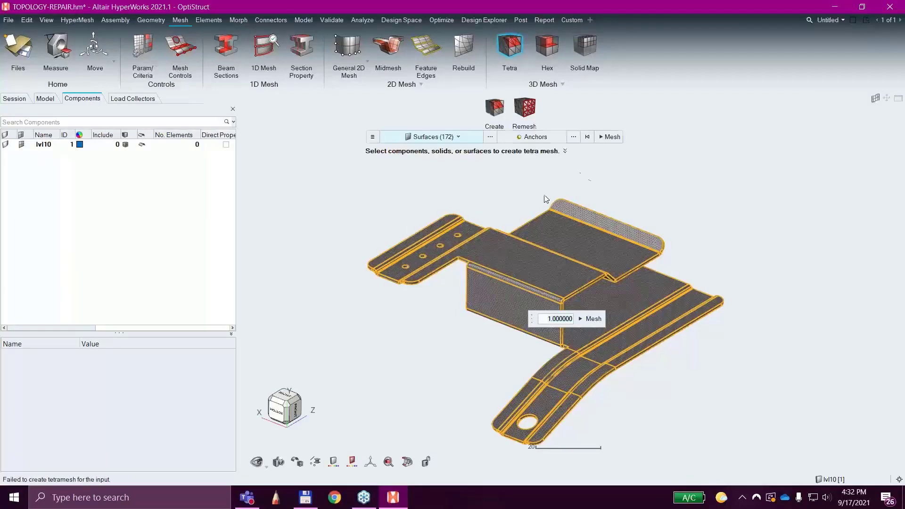
key("Escape")
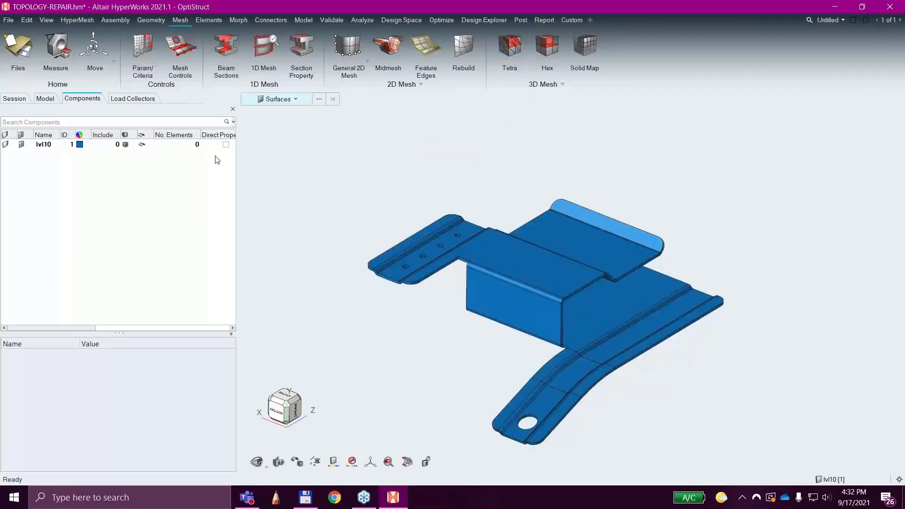
Create a solid from the bracket's connected bounding surfaces with the Bounding tool.
left_click(148, 22)
left_click(330, 47)
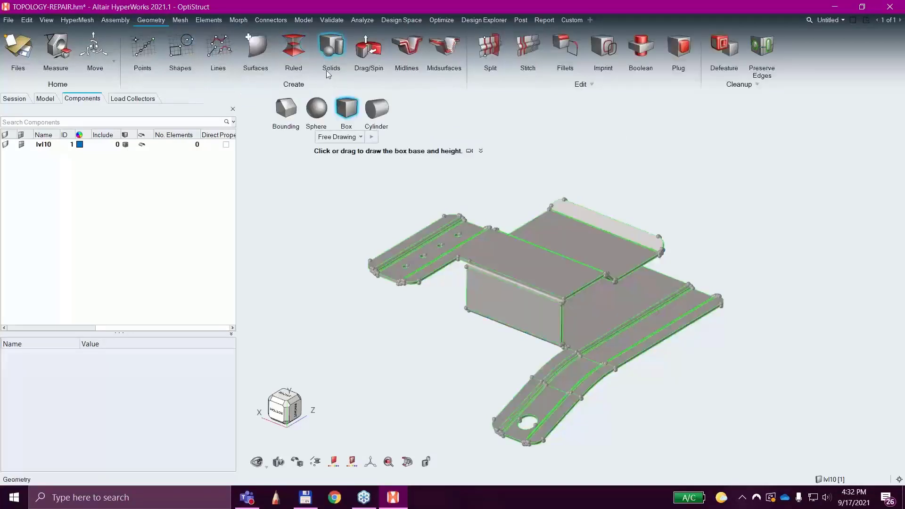
left_click(286, 110)
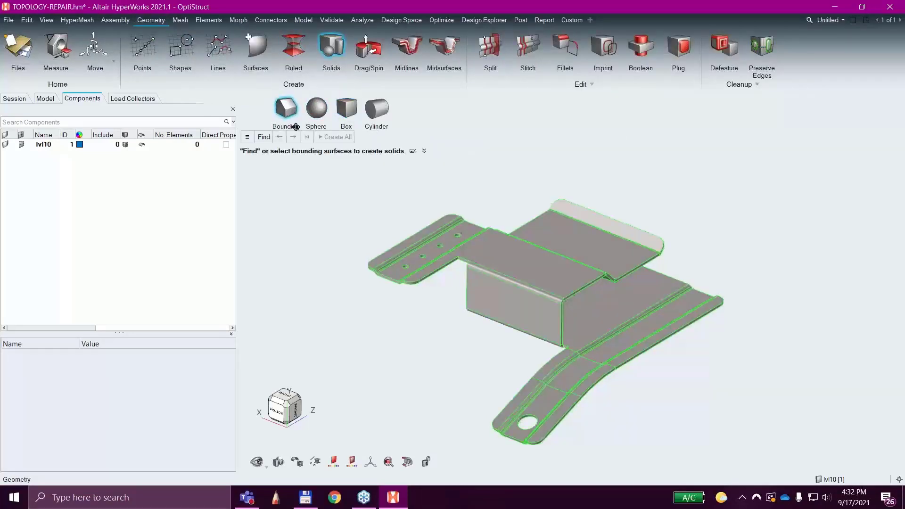
left_click(486, 261)
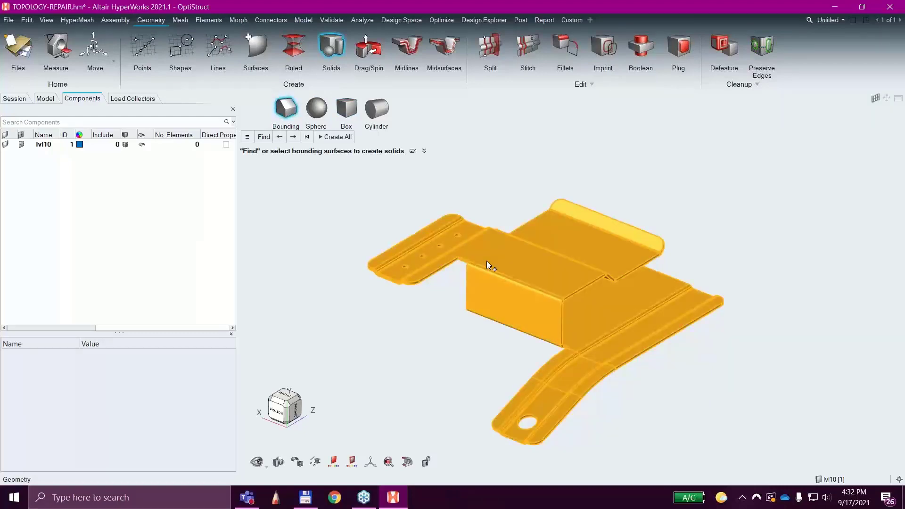
left_click(328, 138)
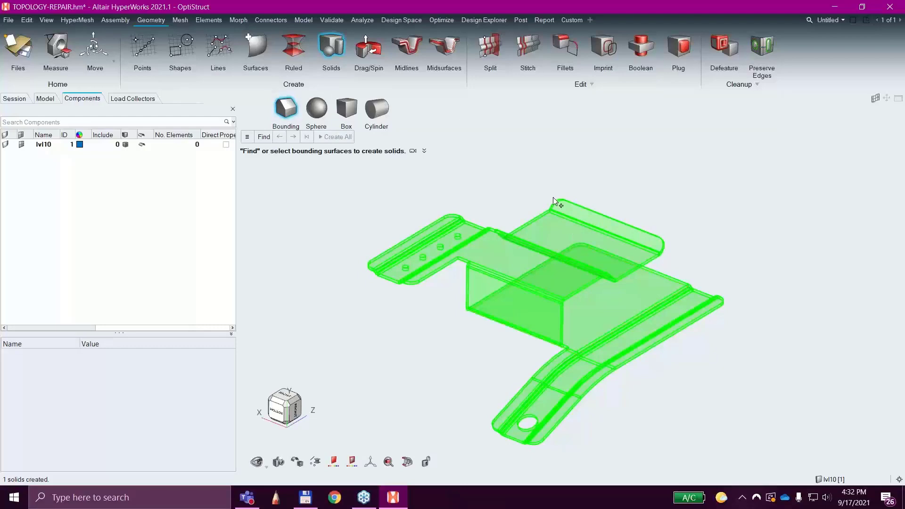
Undo the creation of the bounding solid.
left_click(26, 20)
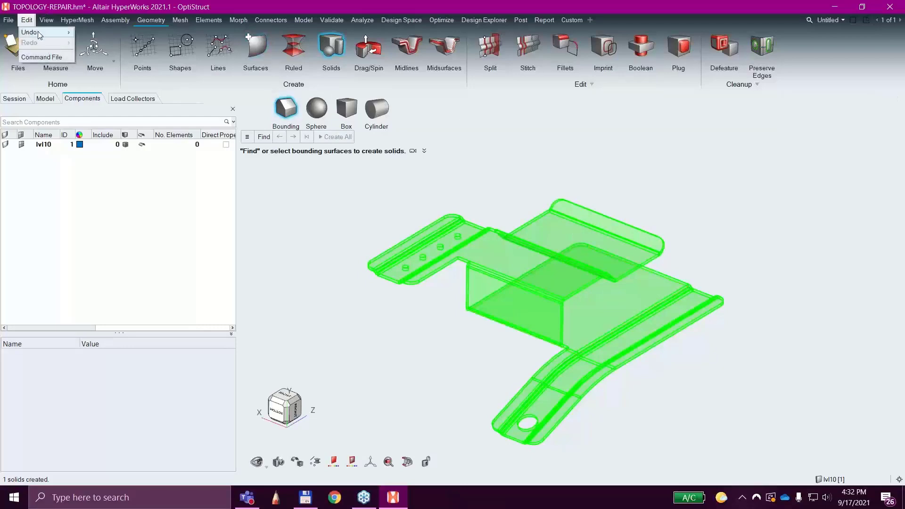
mouse_move(47, 32)
left_click(94, 31)
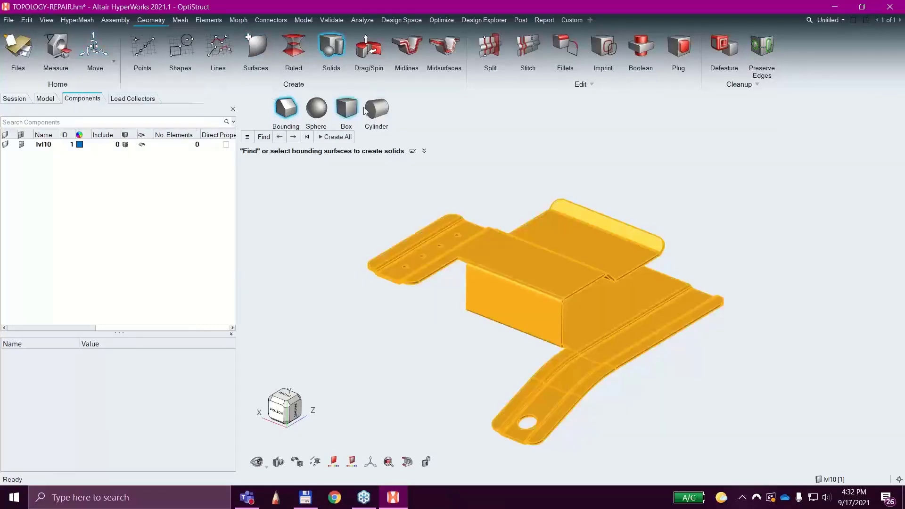
Create a tetra mesh with an element size of 1 from all the bracket's surfaces.
left_click(180, 20)
left_click(510, 46)
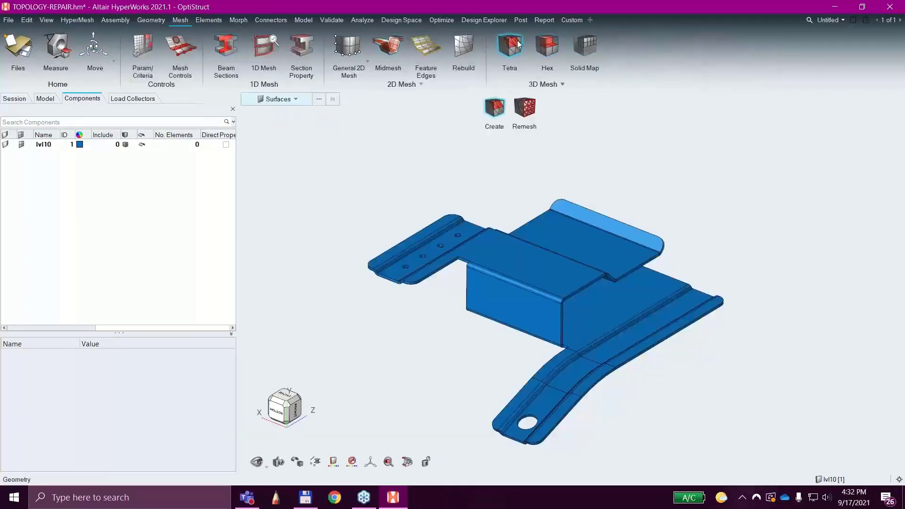
key("ctrl+a")
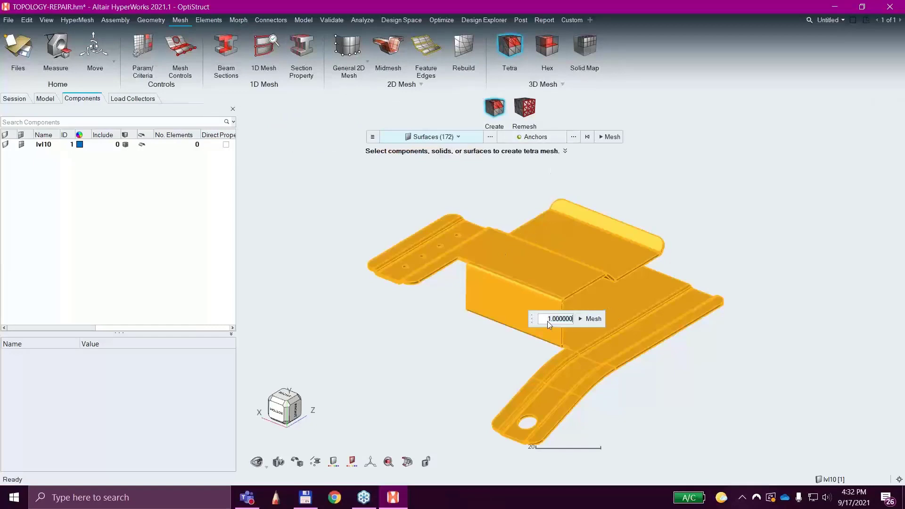
left_click(593, 319)
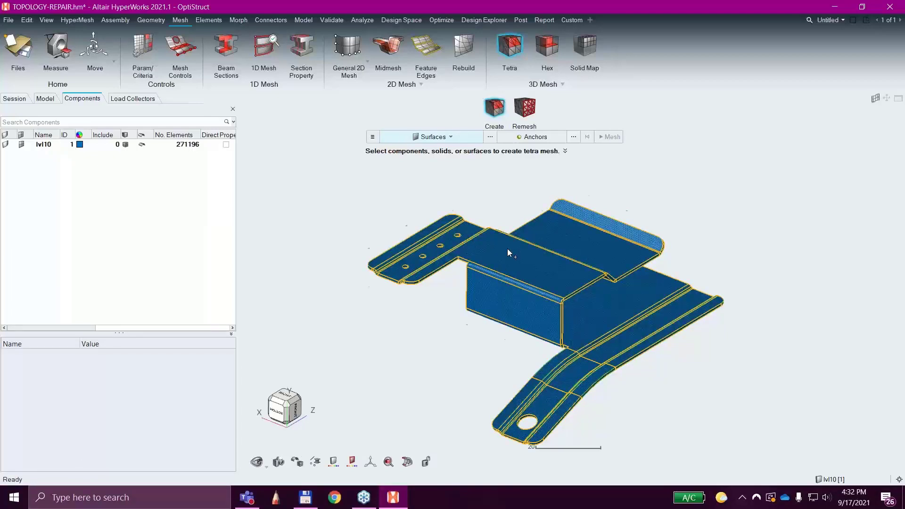
Examine the tetra mesh on the bracket's faces and across the sheet thickness, and leave the Tetra tool.
scroll(535, 241, "up", 9)
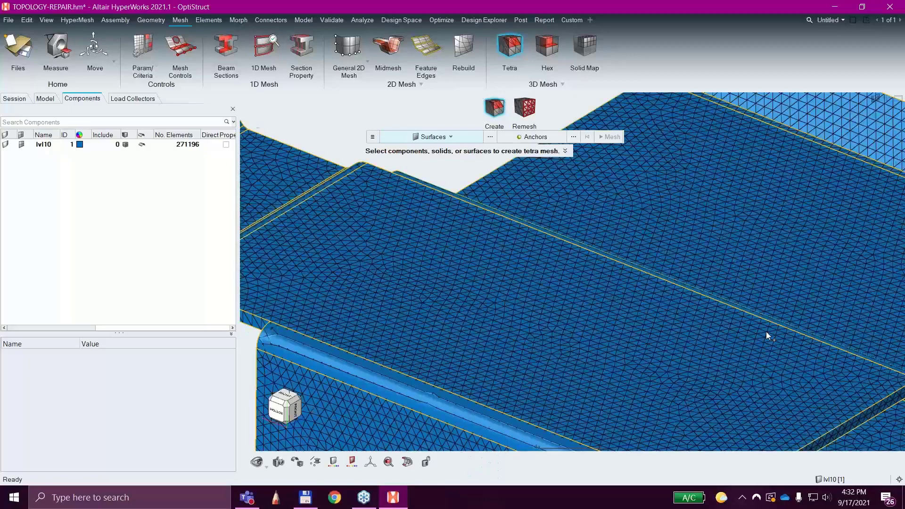
middle_click_drag(765, 332, 718, 329)
right_click_drag(614, 322, 594, 139)
scroll(464, 338, "down", 4)
middle_click_drag(525, 353, 551, 369)
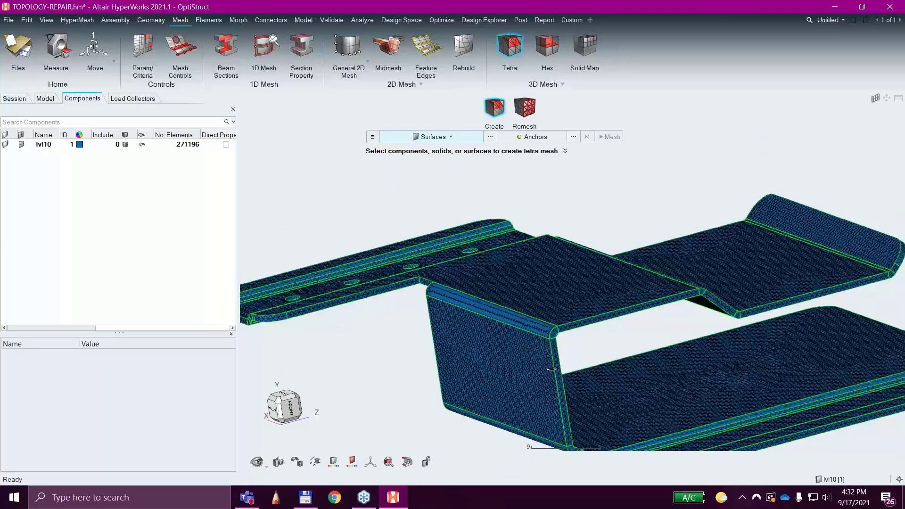
scroll(642, 317, "up", 5)
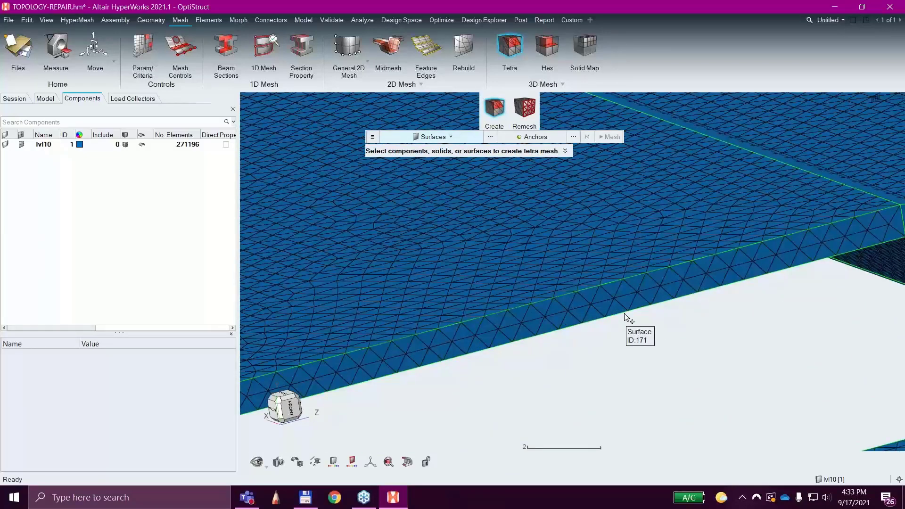
scroll(591, 316, "down", 5)
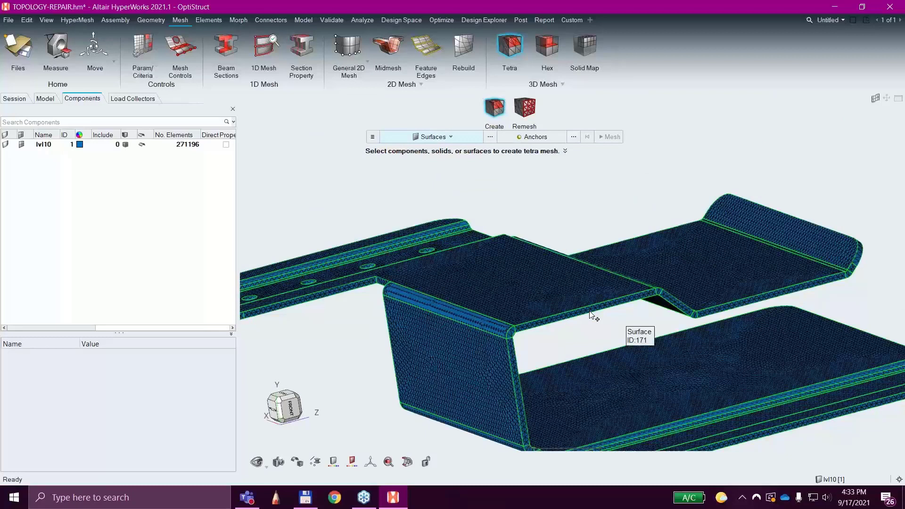
scroll(589, 316, "down", 6)
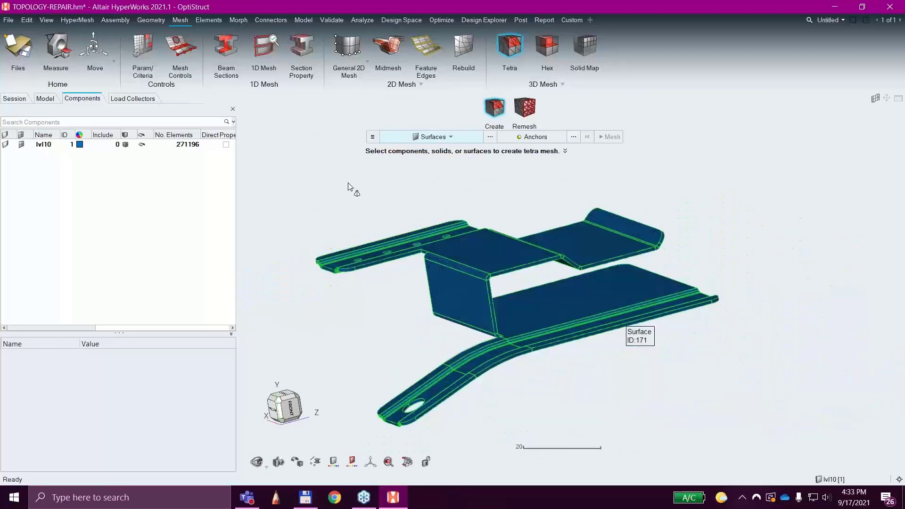
right_click_drag(316, 187, 302, 183)
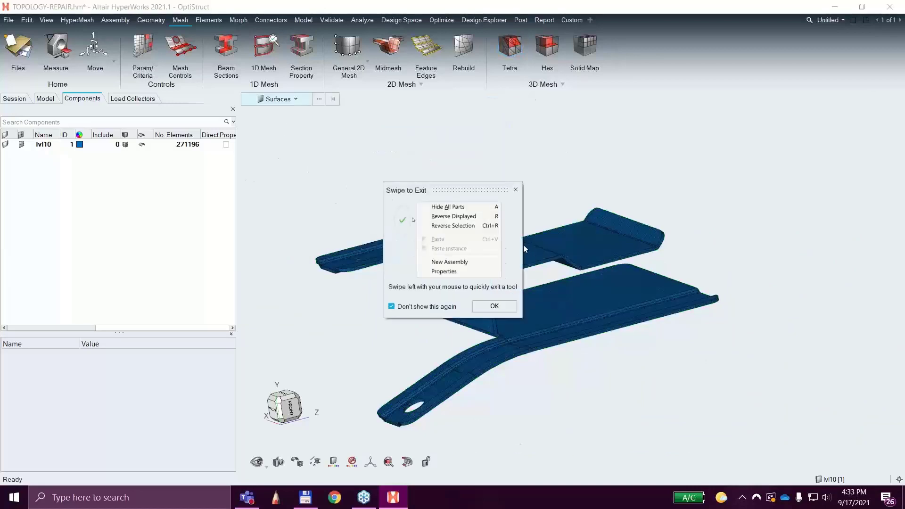
left_click(494, 304)
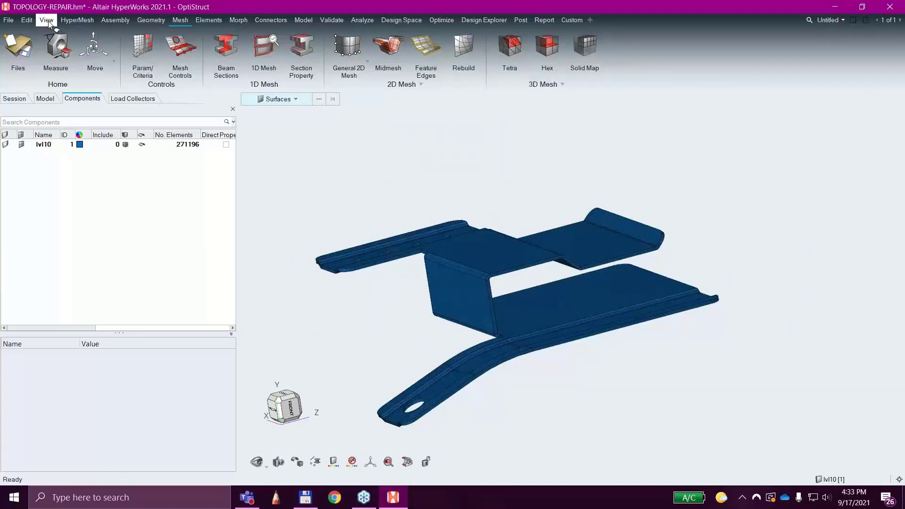
Undo the creation of the tetra mesh on the bracket.
left_click(27, 20)
mouse_move(63, 33)
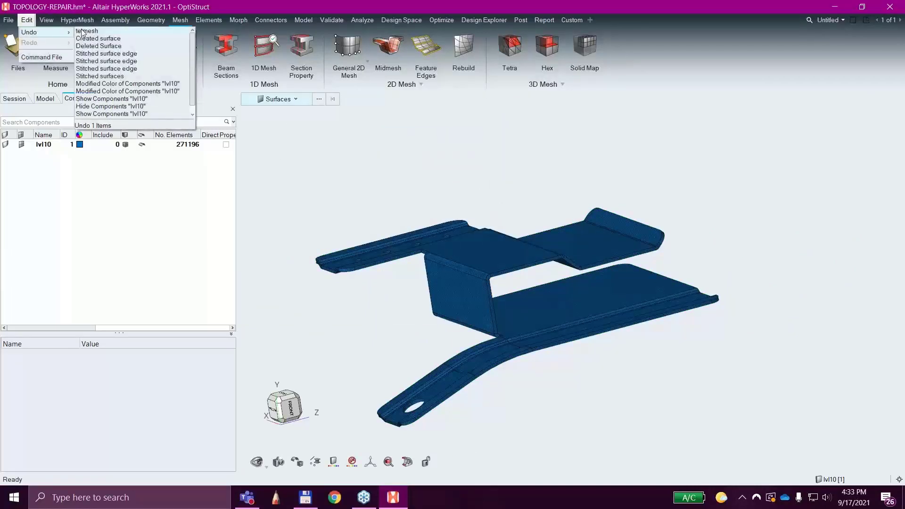
left_click(84, 32)
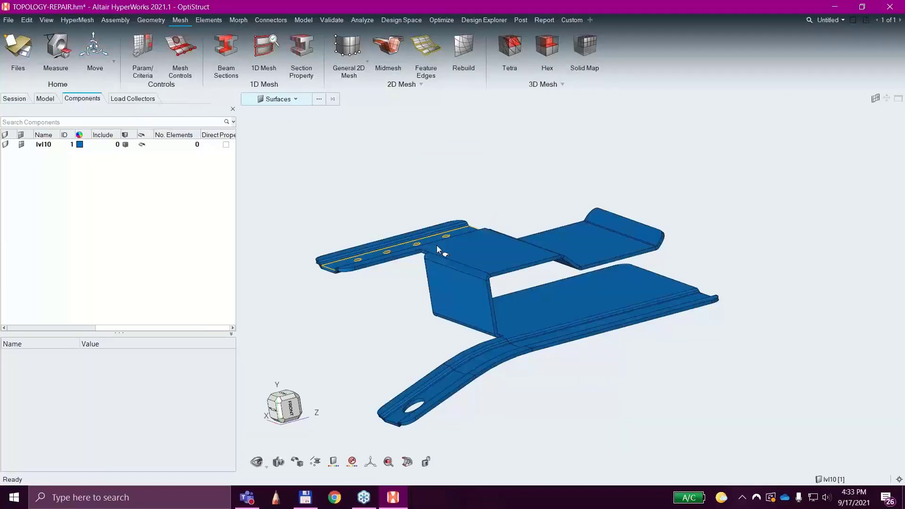
middle_click_drag(415, 308, 441, 326)
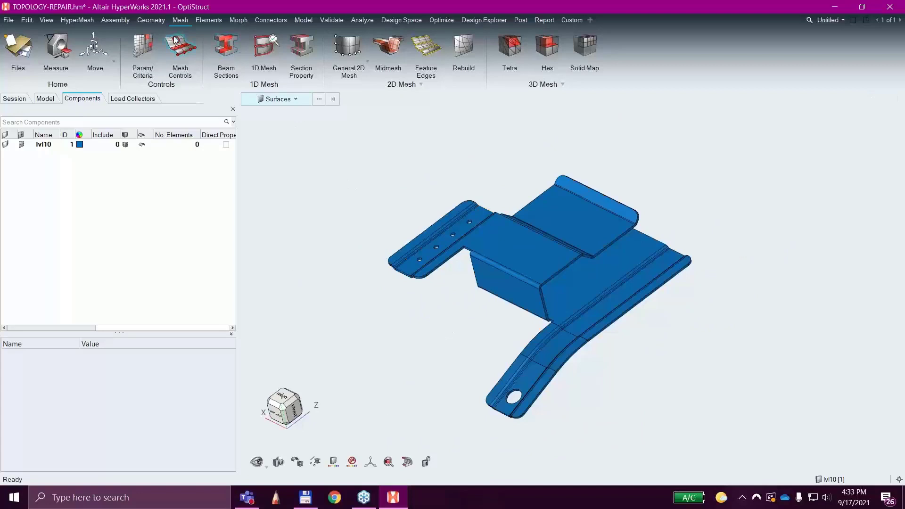
Create a midsurface from all the bracket's surfaces with the automatic Midsurfaces tool.
left_click(152, 20)
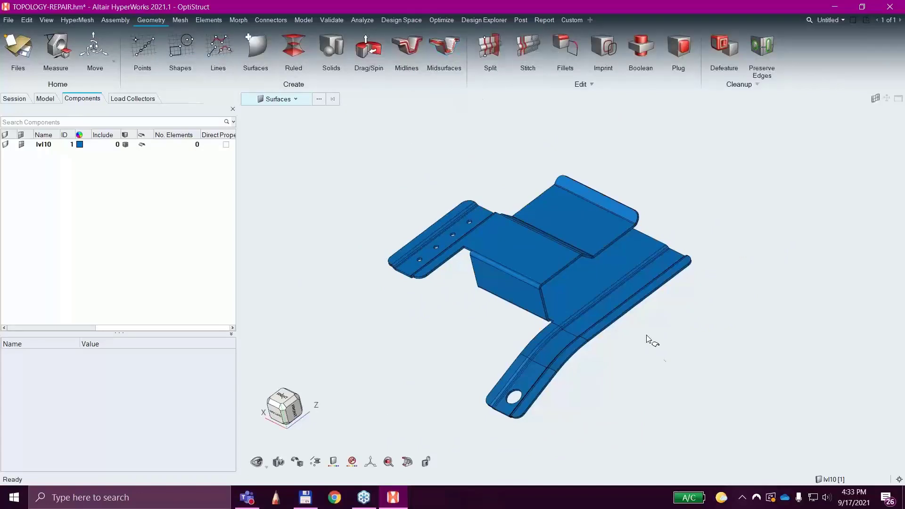
middle_click_drag(597, 445, 529, 432)
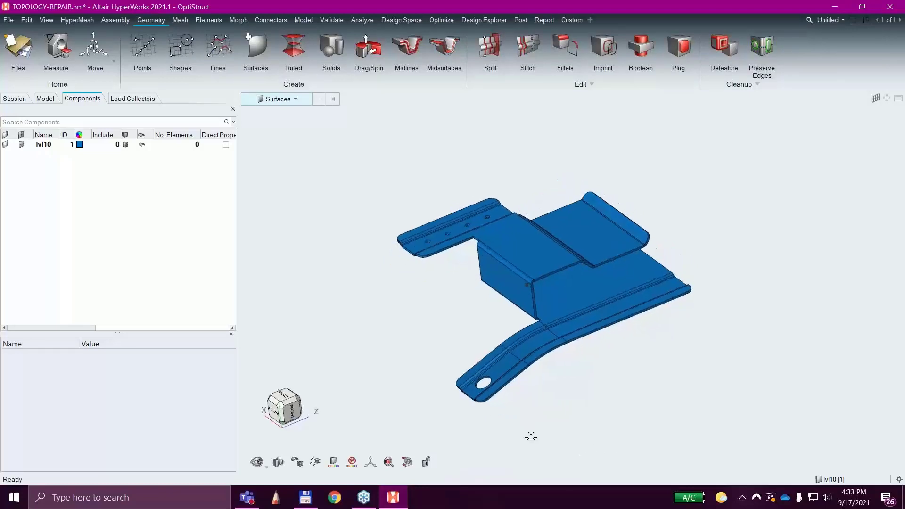
scroll(550, 316, "up", 5)
scroll(550, 315, "up", 5)
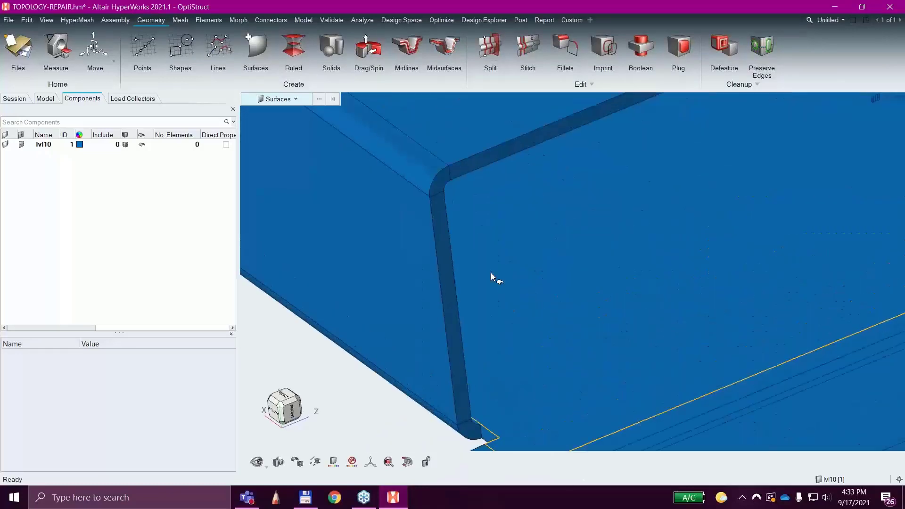
scroll(408, 165, "down", 5)
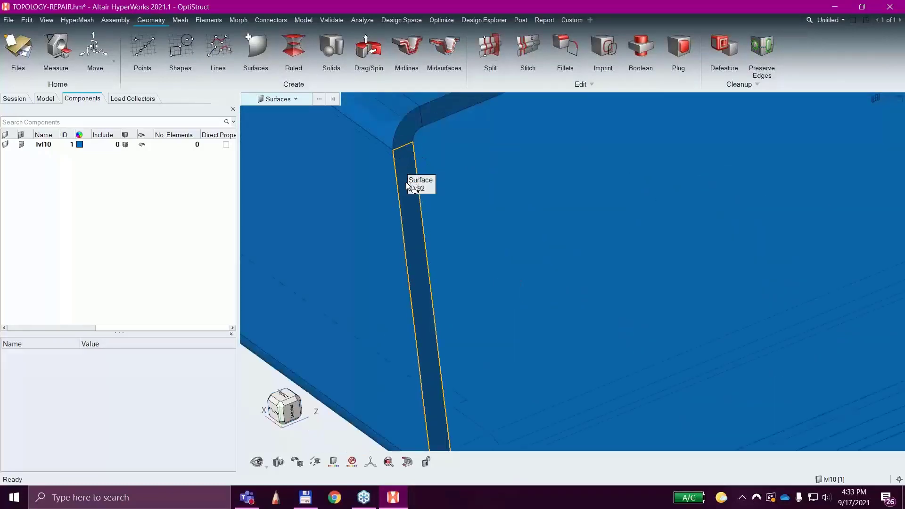
left_click(445, 48)
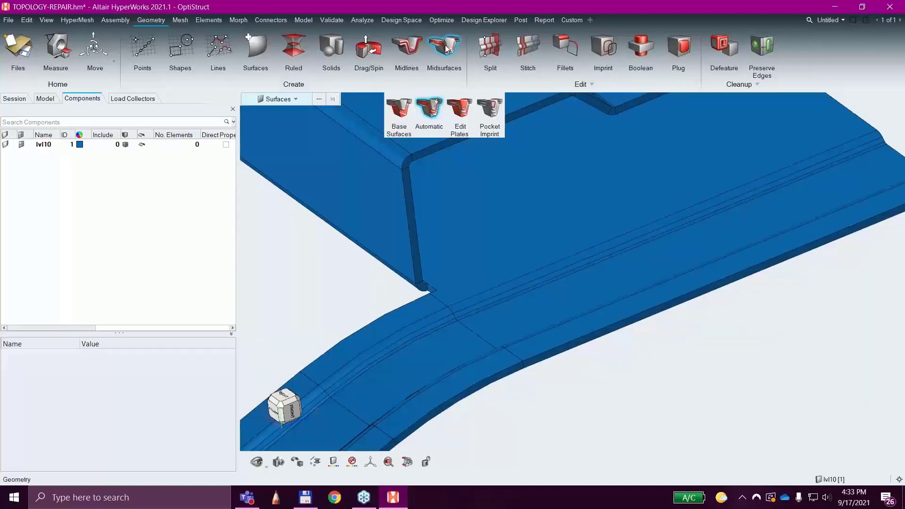
scroll(678, 448, "down", 2)
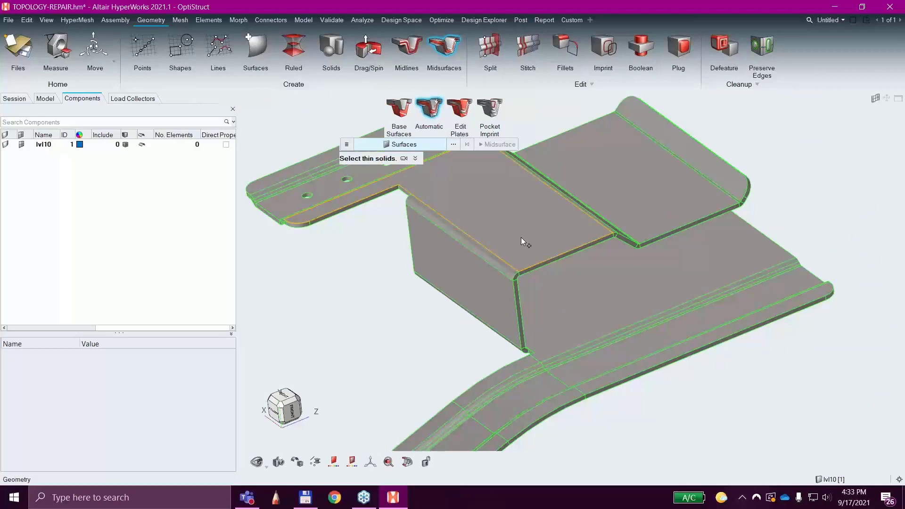
scroll(490, 307, "down", 3)
left_click_drag(385, 214, 659, 402)
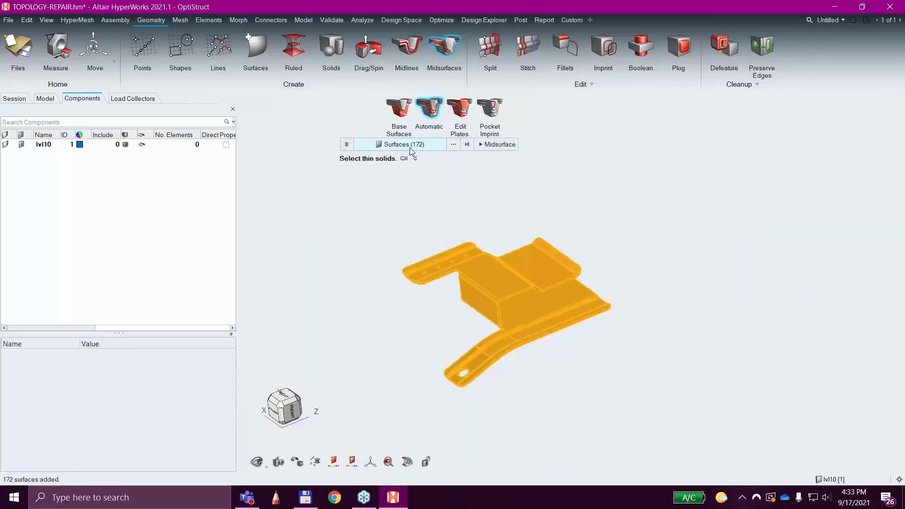
left_click(497, 144)
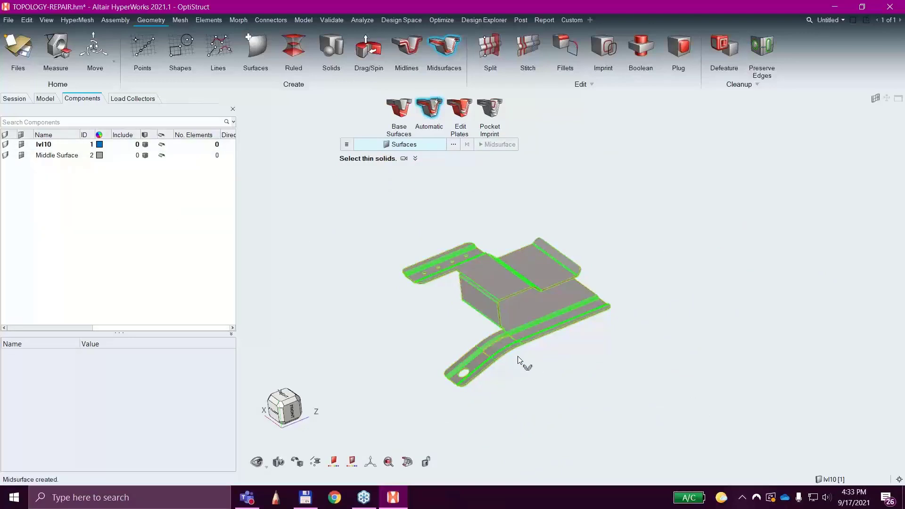
Check the midsurface within the sheet thickness, hide the lvl10 component's geometry and leave the Midsurfaces tool.
scroll(490, 303, "up", 5)
scroll(603, 352, "up", 3)
middle_click_drag(733, 389, 714, 379)
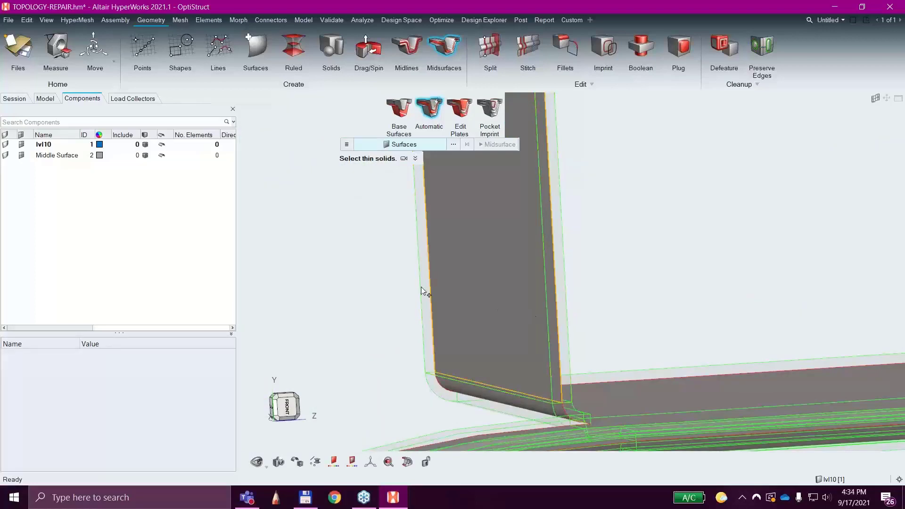
key("f")
scroll(417, 302, "down", 2)
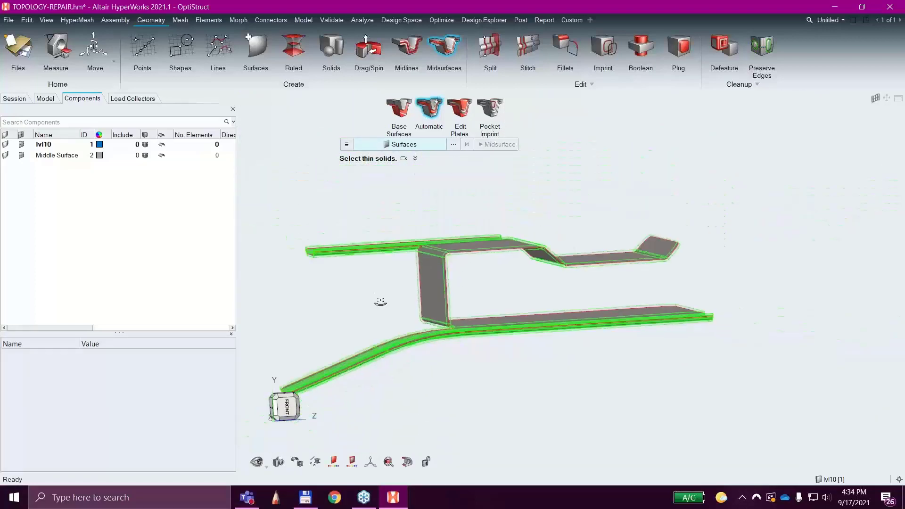
middle_click_drag(380, 301, 424, 321)
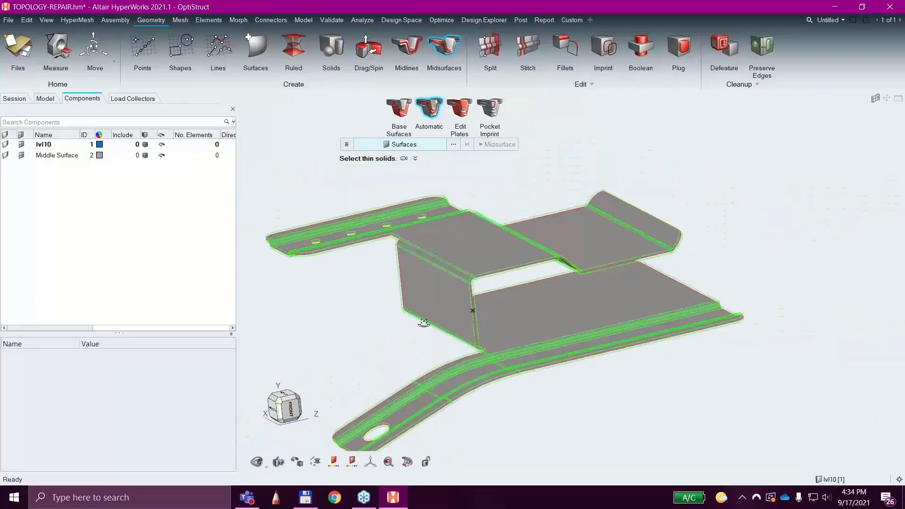
left_click(5, 145)
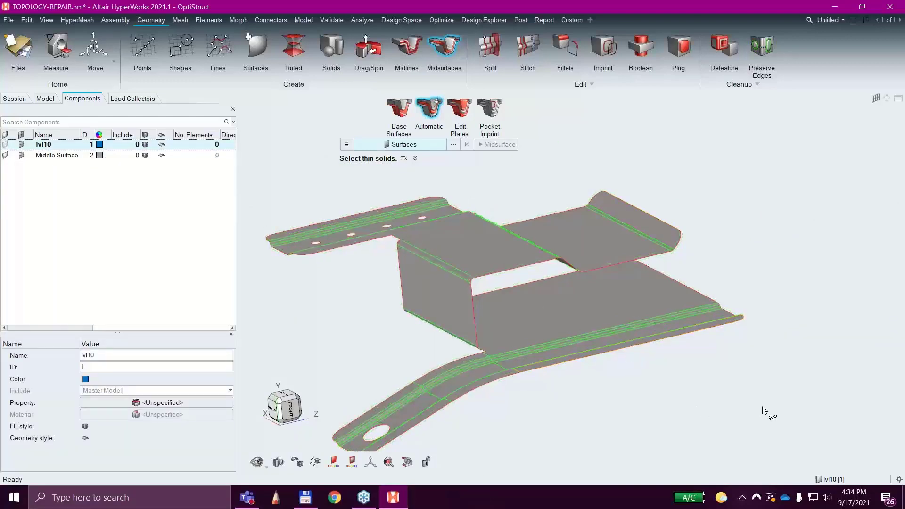
right_click(693, 400)
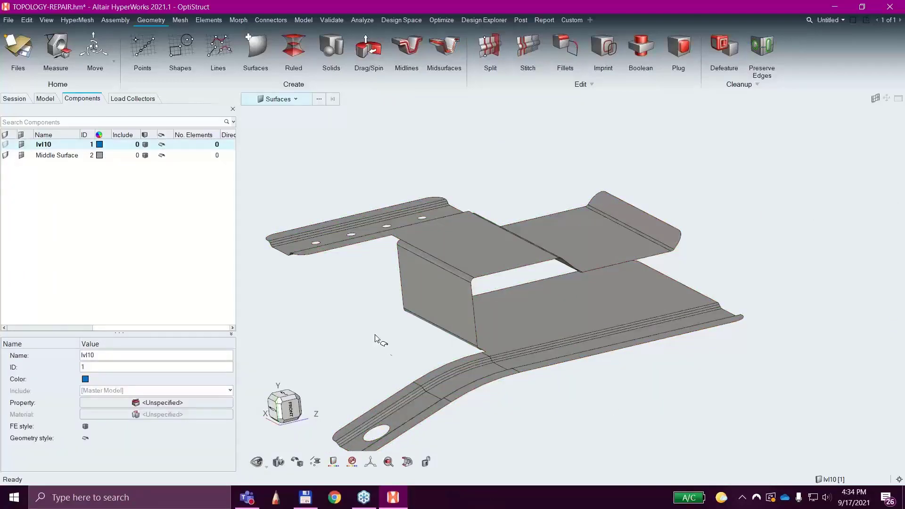
Find the midsurface's fillets with the Defeature Fillets tool, using a minimum radius of 1.
middle_click_drag(375, 338, 391, 362)
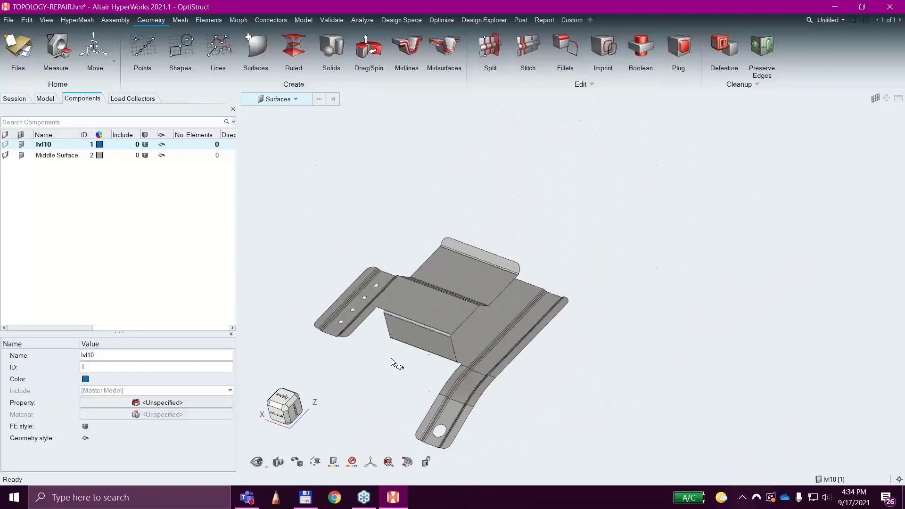
scroll(391, 359, "down", 1)
right_click_drag(392, 359, 426, 338)
scroll(457, 278, "up", 4)
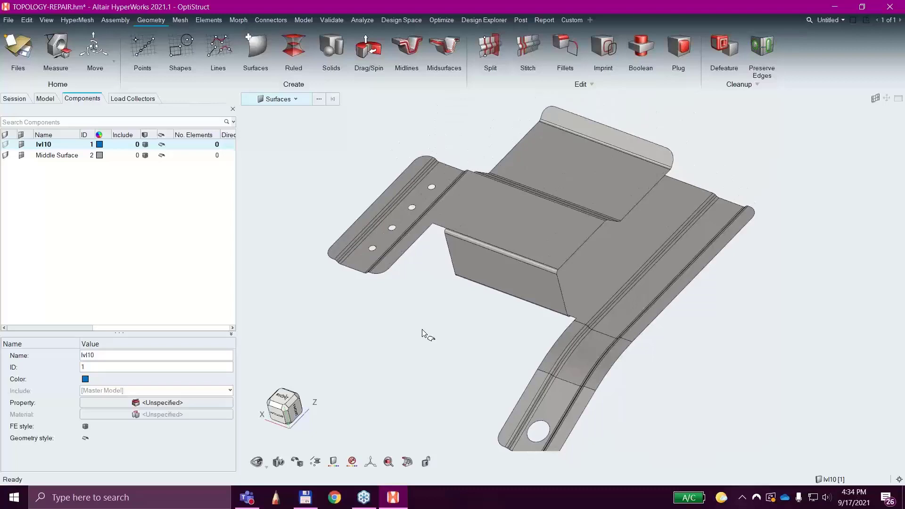
middle_click_drag(364, 337, 363, 314)
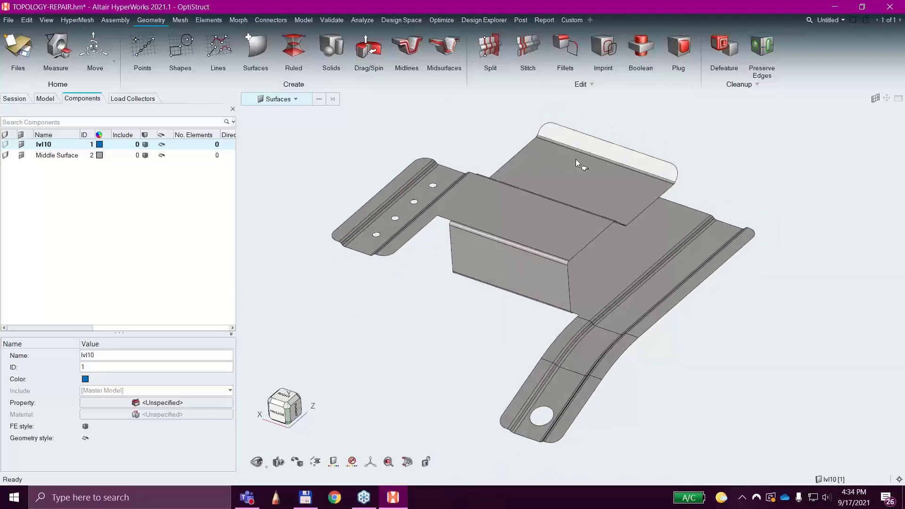
left_click(724, 47)
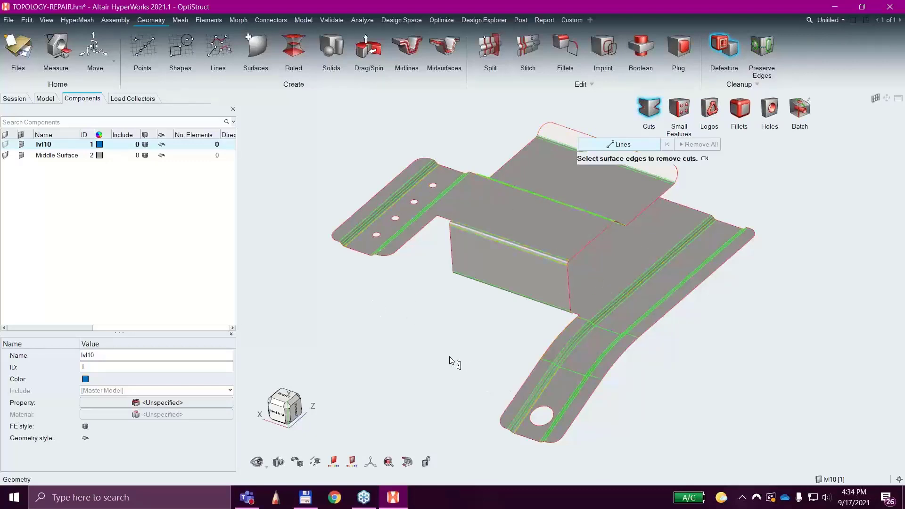
left_click(740, 113)
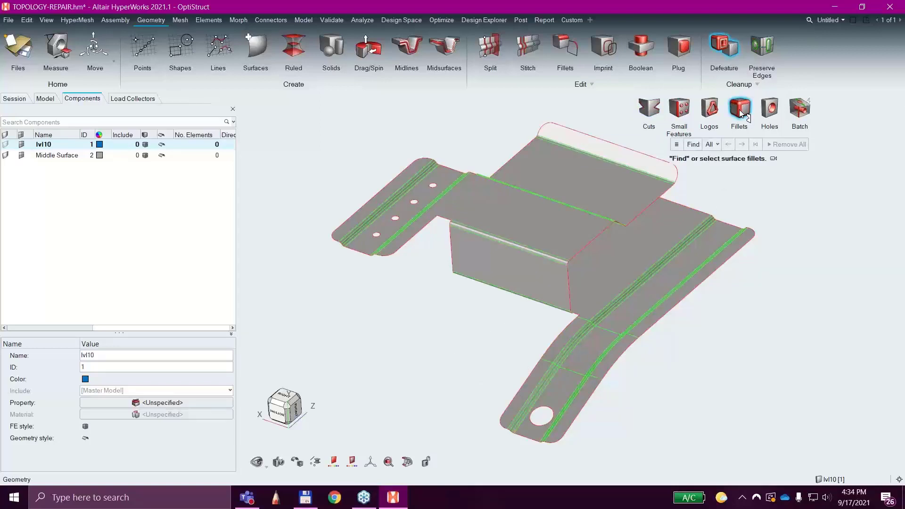
left_click(692, 144)
left_click(677, 144)
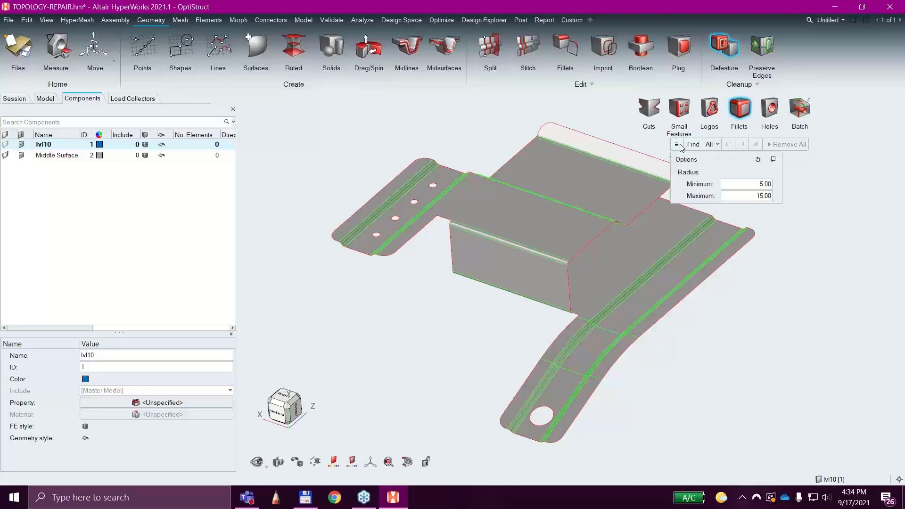
left_click(756, 183)
type("1")
left_click(695, 146)
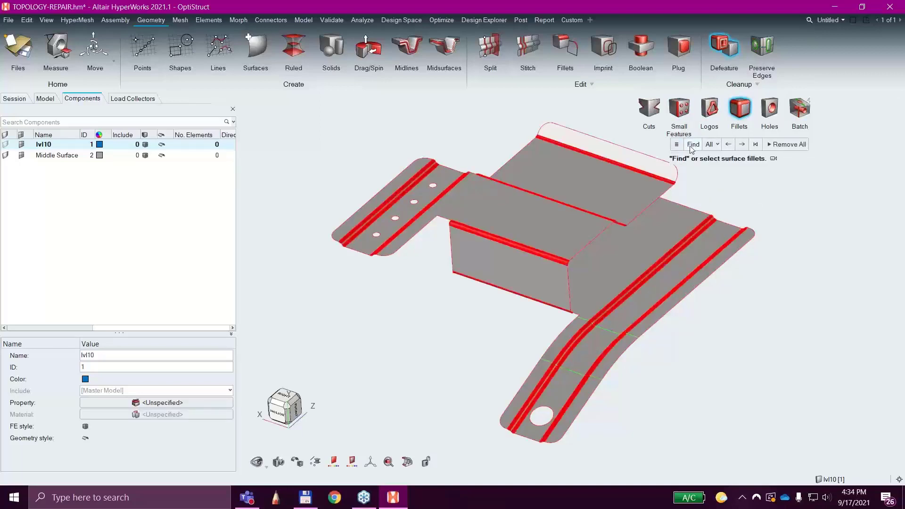
Remove all the found fillets from the midsurface and inspect the sharpened bends.
scroll(581, 263, "up", 5)
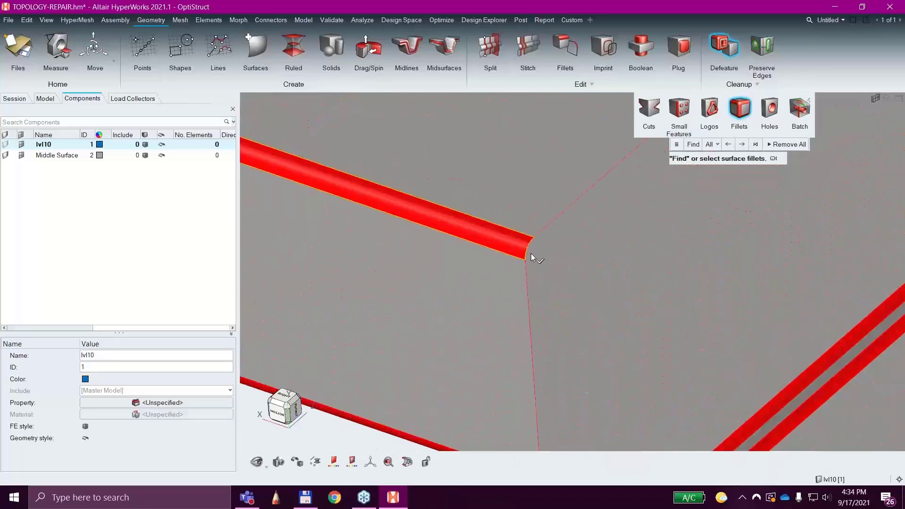
left_click(777, 145)
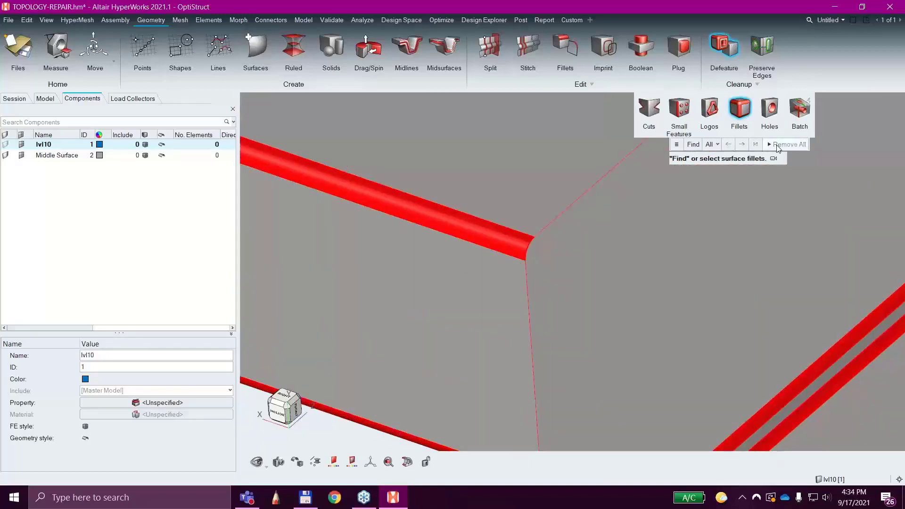
scroll(666, 253, "down", 8)
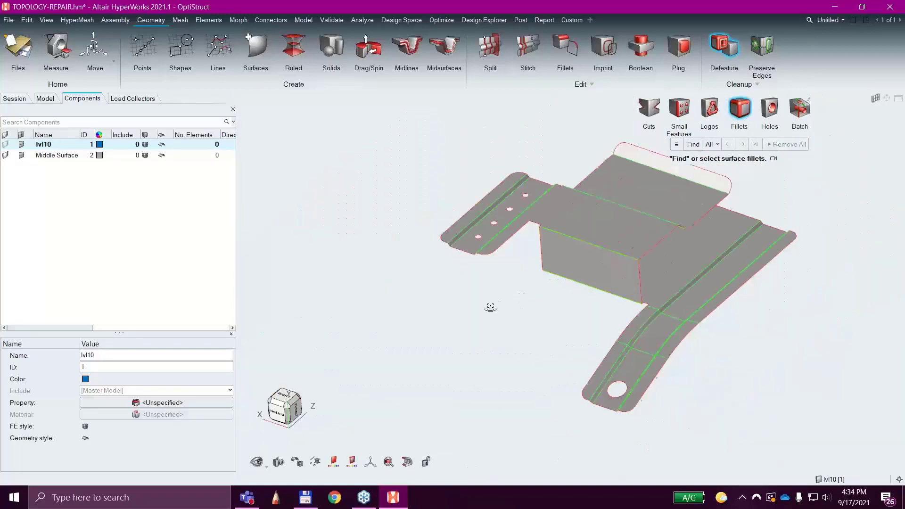
mouse_move(490, 307)
middle_mouse_down()
mouse_move(586, 283)
mouse_move(557, 293)
middle_mouse_up()
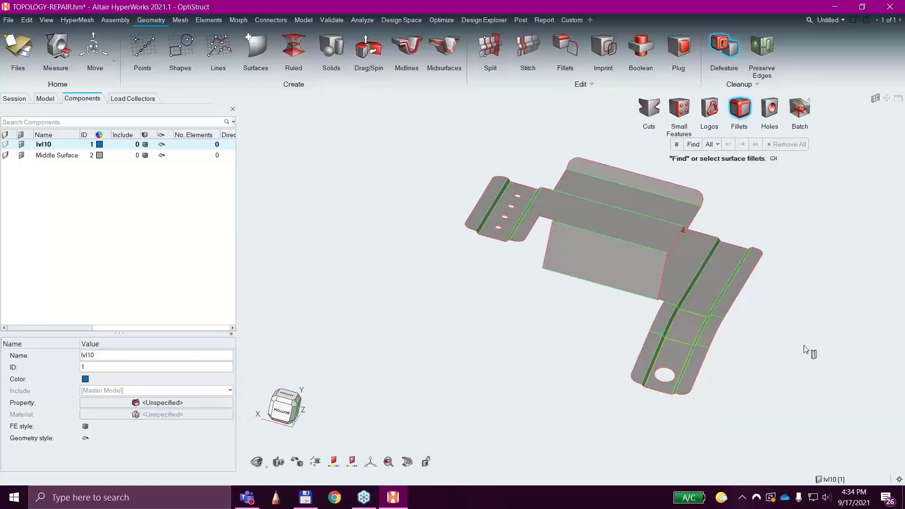
mouse_move(801, 351)
middle_mouse_down()
mouse_move(744, 359)
mouse_move(732, 346)
middle_mouse_up()
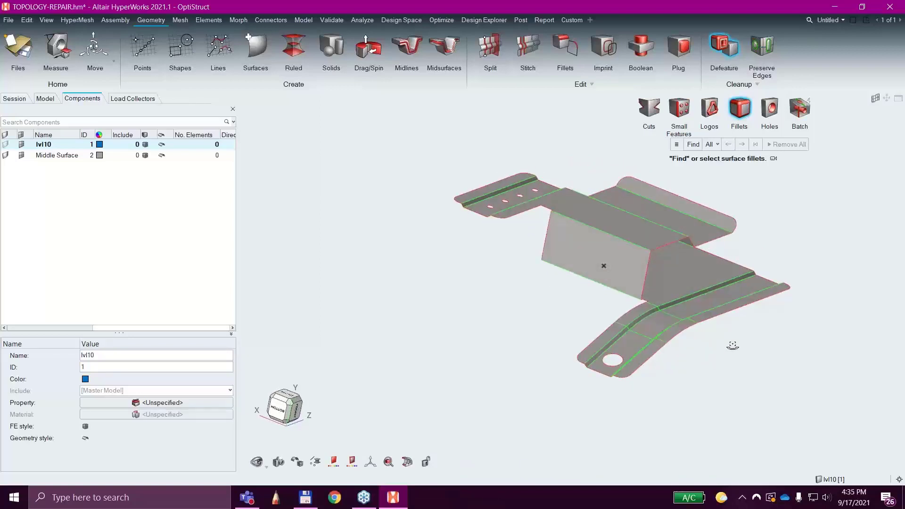
middle_click_drag(529, 287, 497, 325)
right_click_drag(496, 323, 394, 344)
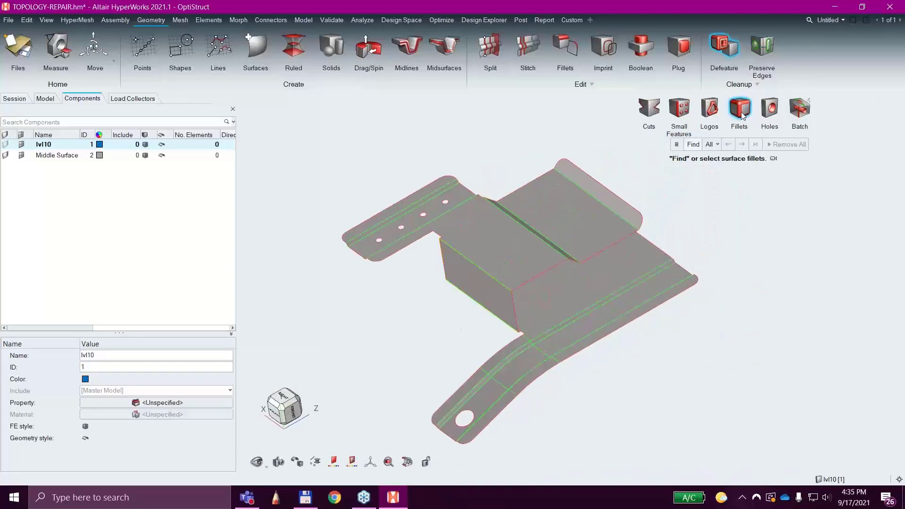
Find the midsurface's holes up to 10 in diameter with the Defeature Holes tool and inspect the small and large holes.
left_click(775, 112)
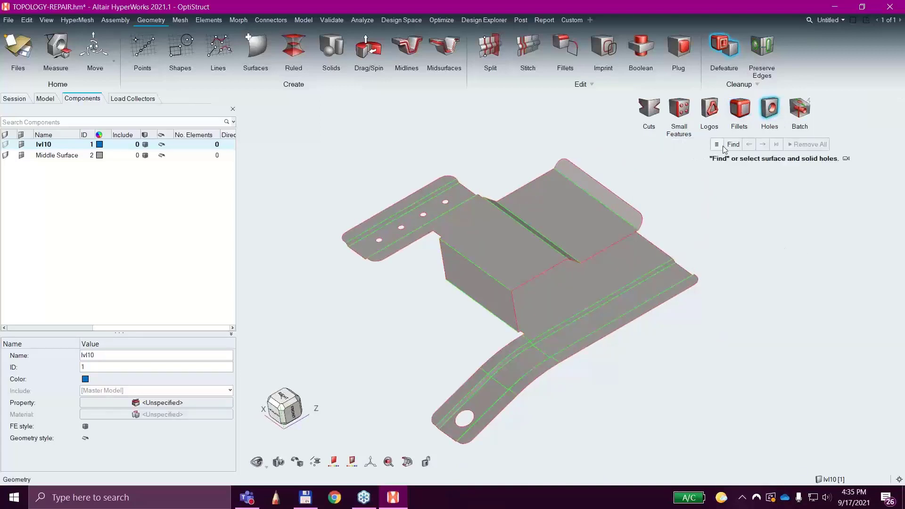
left_click(714, 146)
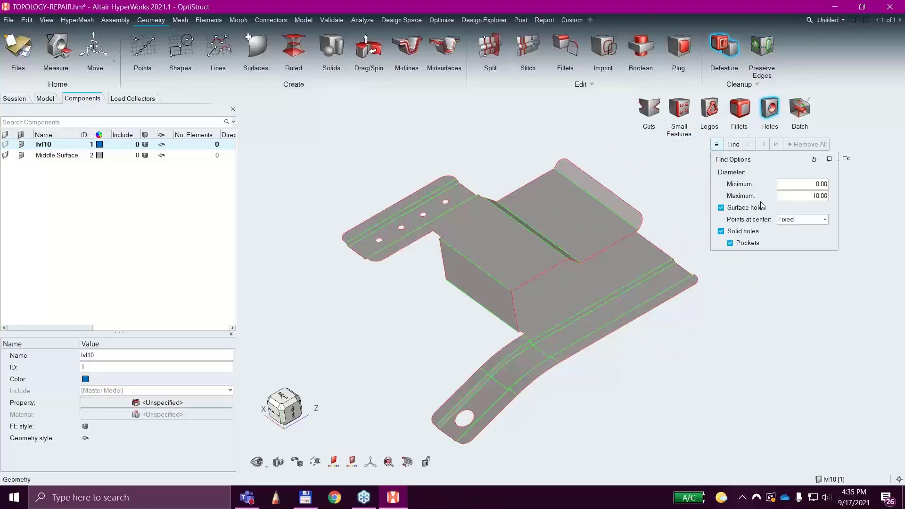
left_click(733, 144)
right_click_drag(395, 329, 488, 289)
scroll(457, 206, "up", 3)
scroll(457, 204, "up", 2)
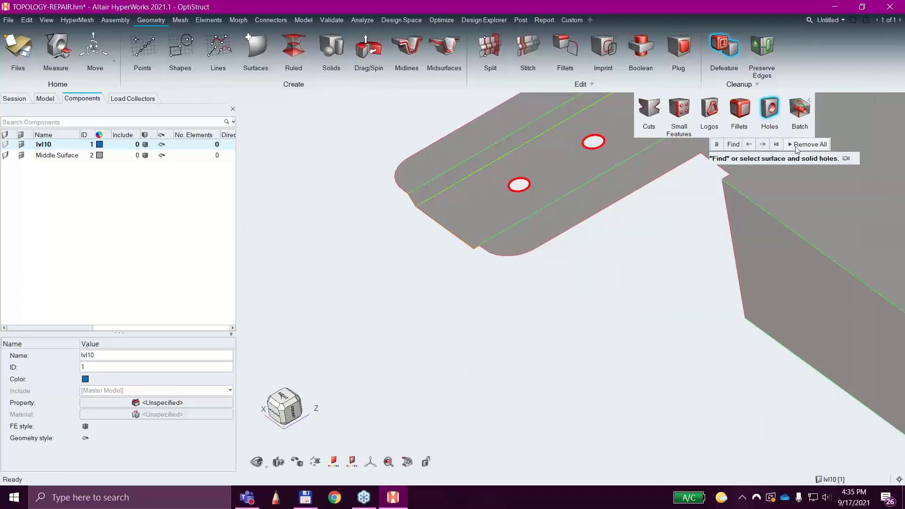
scroll(702, 301, "down", 5)
scroll(542, 264, "up", 5)
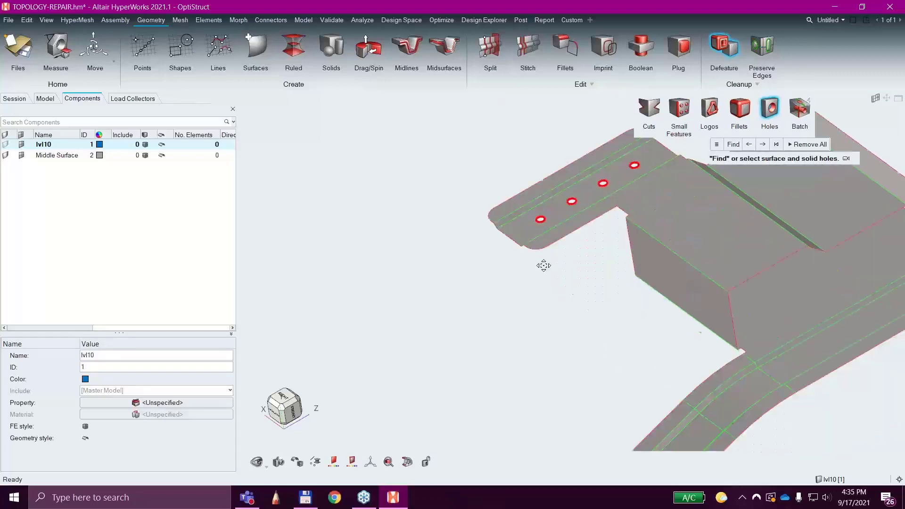
scroll(546, 321, "up", 6)
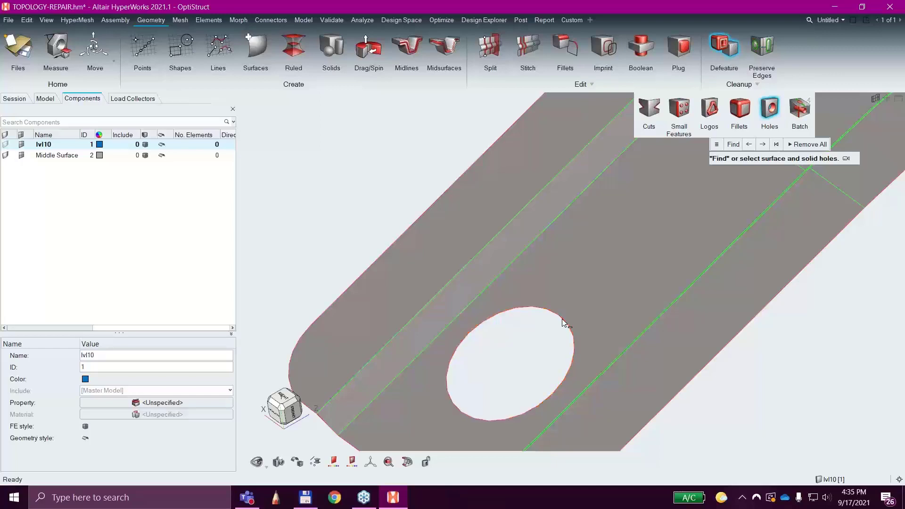
scroll(542, 375, "down", 3)
scroll(542, 375, "down", 5)
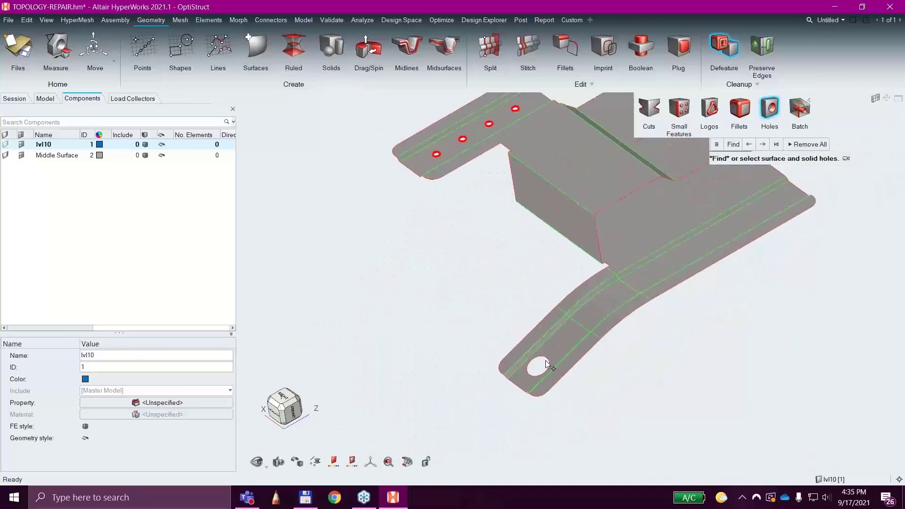
Remove all the found holes from the midsurface and leave the Defeature tool.
left_click(807, 144)
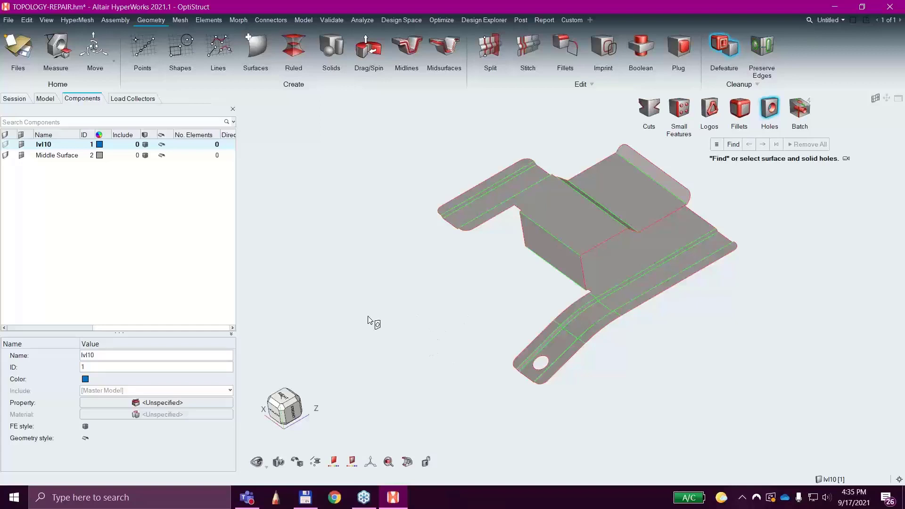
key("Escape")
left_click_drag(448, 348, 512, 346, "ctrl")
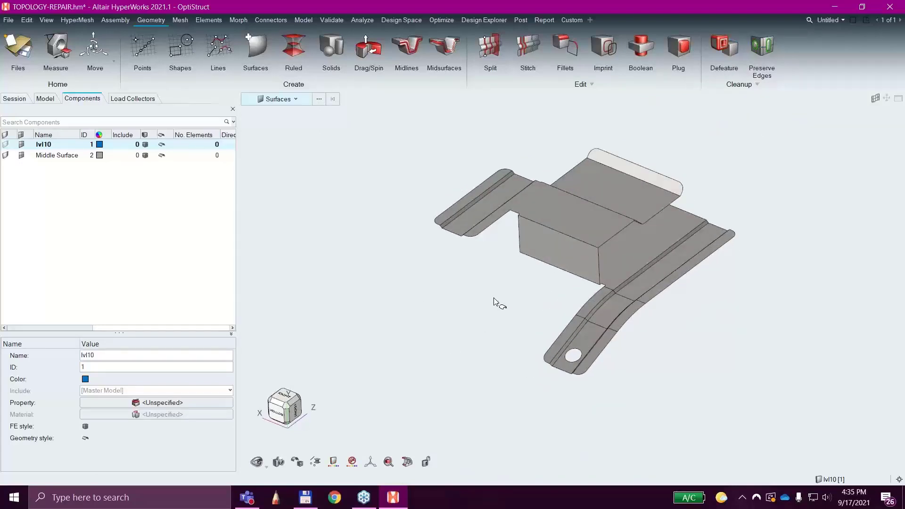
Mesh all the midsurface's surfaces with the General 2D Mesh tool at an element size of 5 and inspect the mesh.
left_click(182, 21)
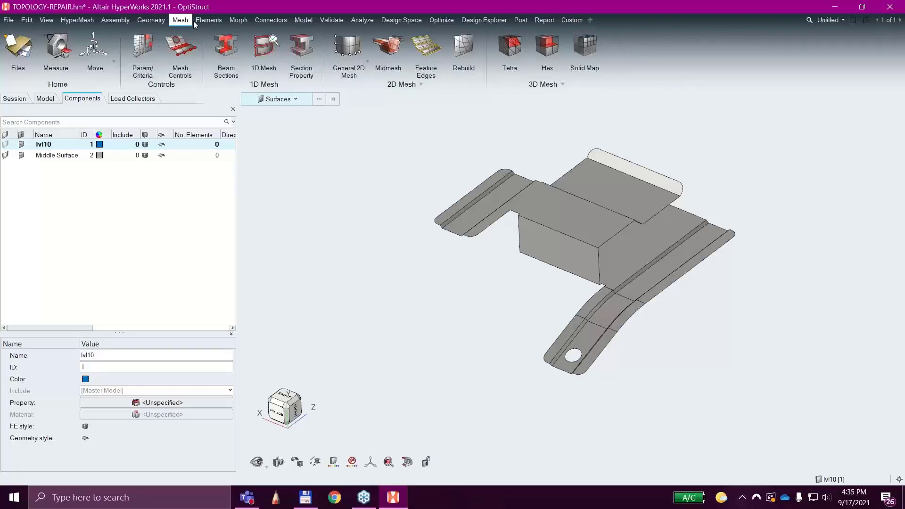
left_click(201, 23)
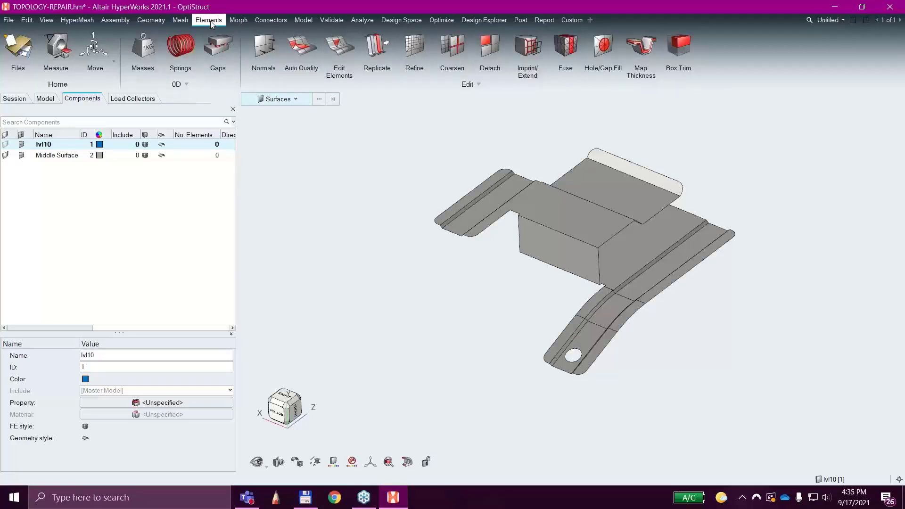
left_click(184, 23)
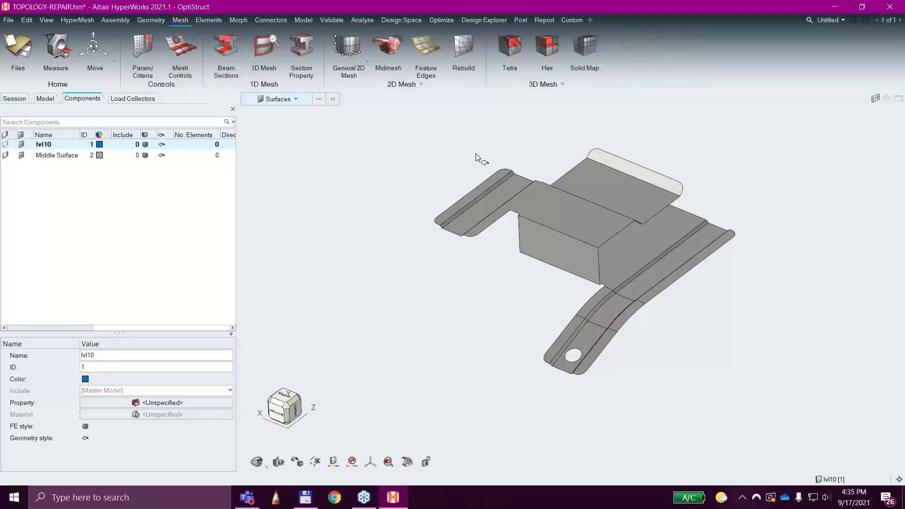
left_click(351, 55)
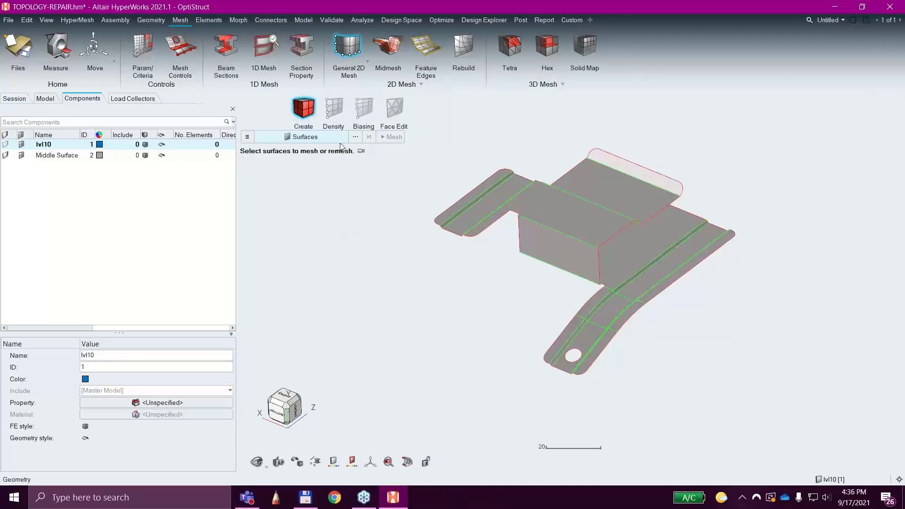
middle_click_drag(391, 294, 398, 308)
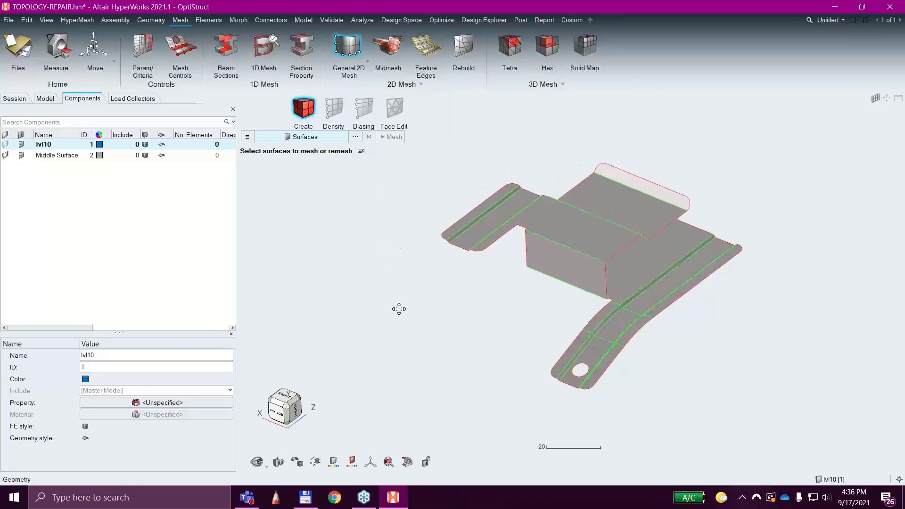
right_click_drag(398, 309, 384, 278)
left_click_drag(422, 142, 721, 431)
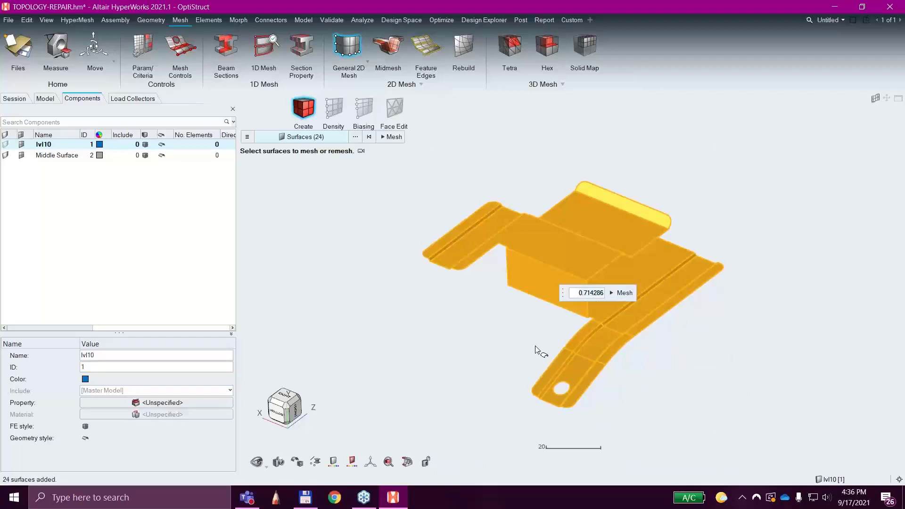
type("5")
left_click(614, 289)
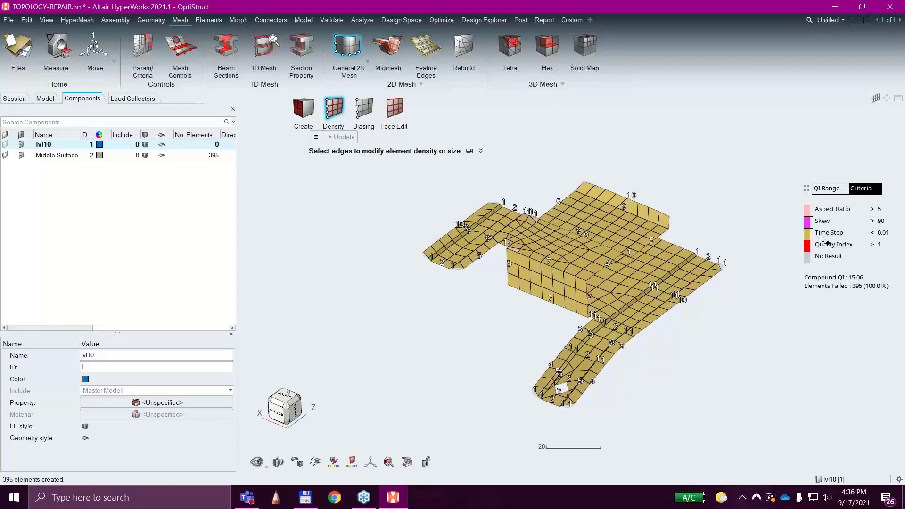
left_click_drag(719, 367, 696, 364, "ctrl")
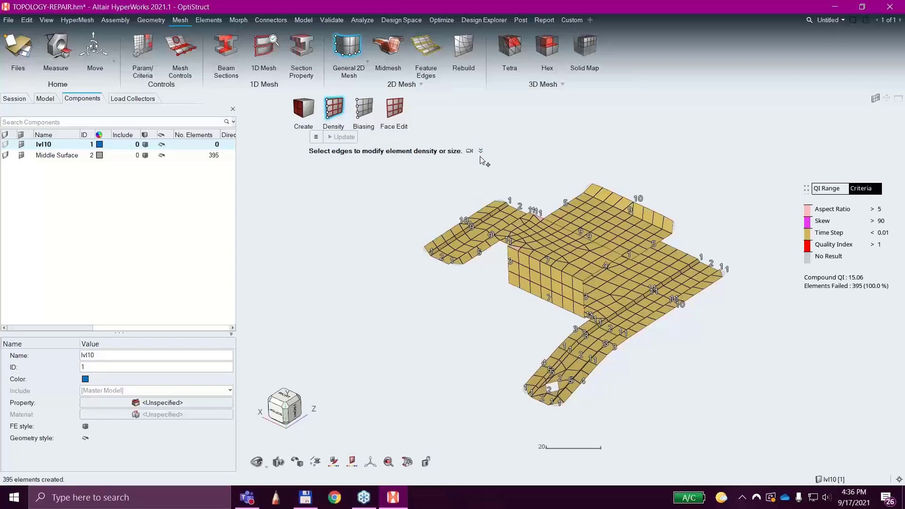
Color the mesh by quality index range and examine the worst and failing elements near the bends.
mouse_move(556, 363)
left_mouse_down("ctrl")
mouse_move(585, 371)
mouse_move(547, 367)
left_mouse_up("ctrl")
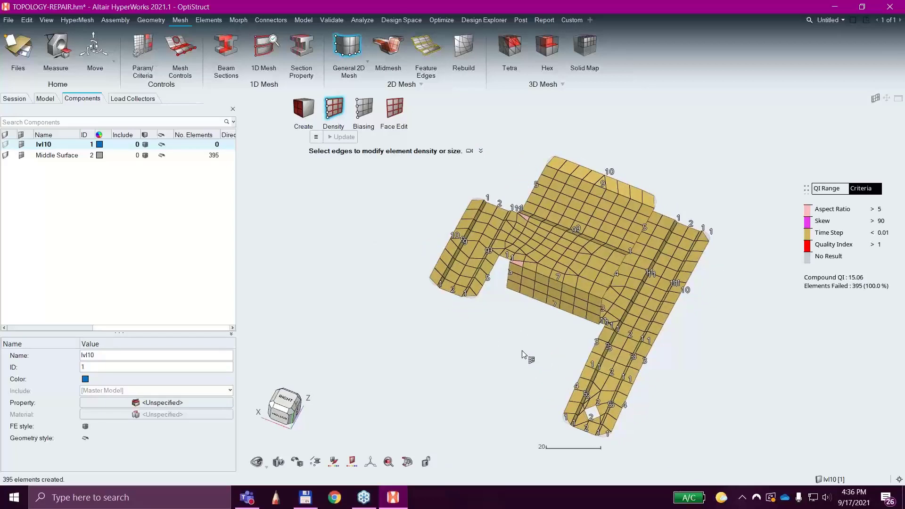
left_click(825, 189)
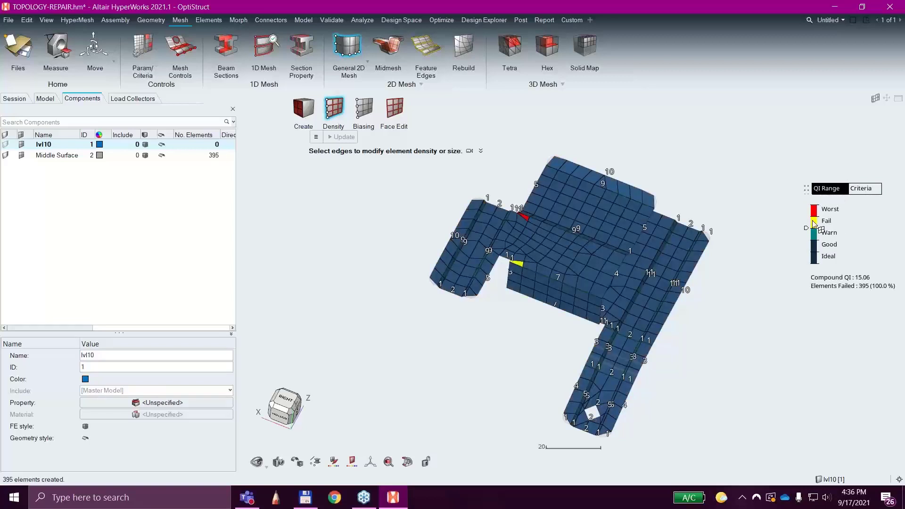
scroll(528, 224, "up", 8)
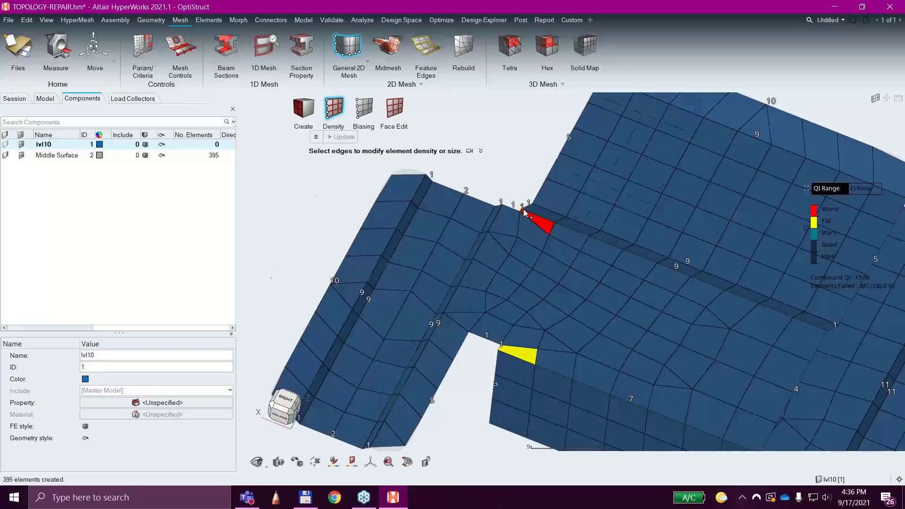
scroll(565, 235, "down", 8)
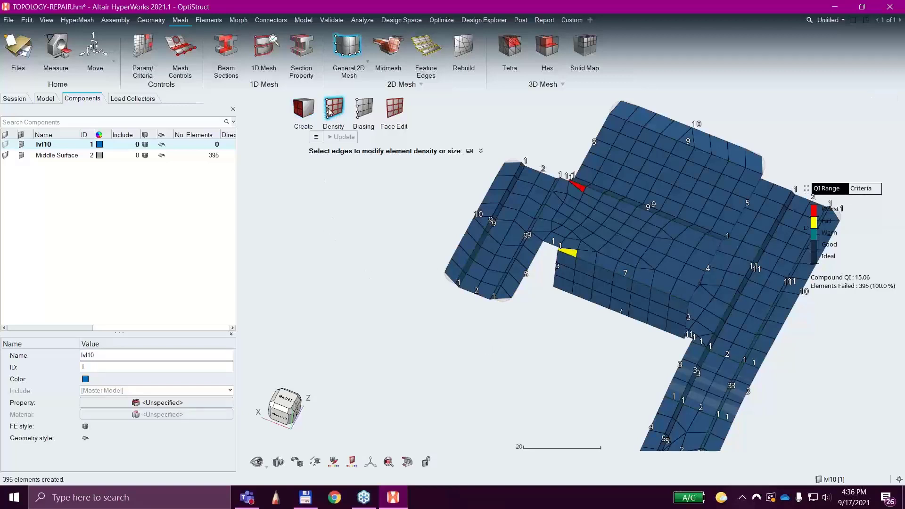
Remesh all the part's surfaces with an element size of 2 and inspect the mesh around the bends.
left_click(305, 113)
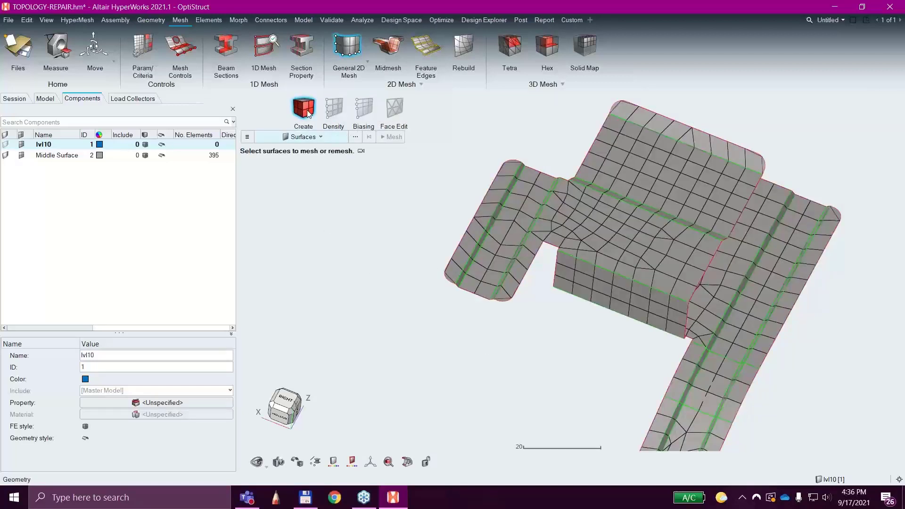
scroll(440, 256, "down", 2)
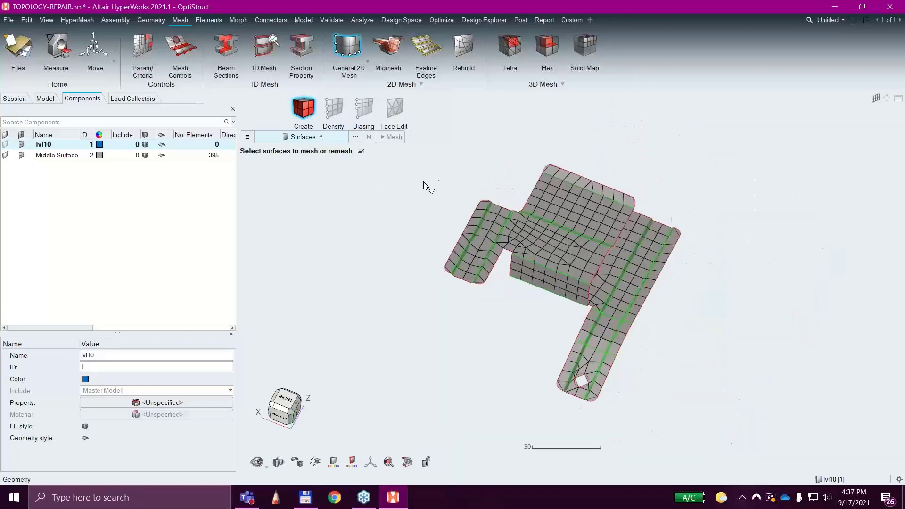
left_click_drag(434, 140, 688, 425, "shift")
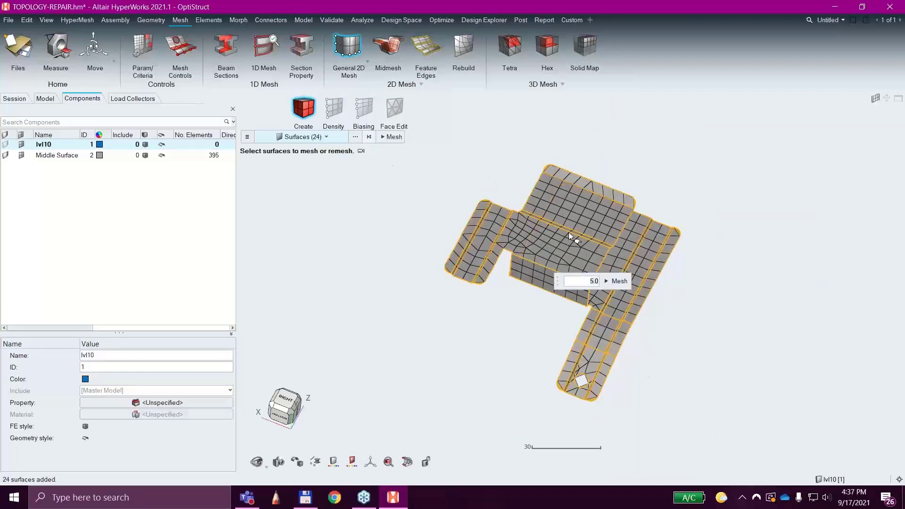
left_click(614, 281)
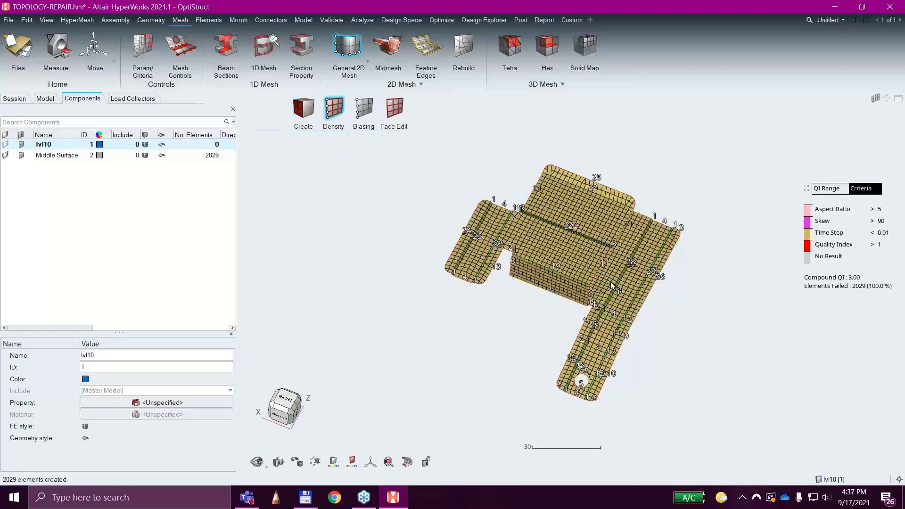
middle_click_drag(533, 324, 510, 221)
scroll(510, 220, "up", 5)
scroll(511, 226, "up", 3)
scroll(523, 255, "down", 3)
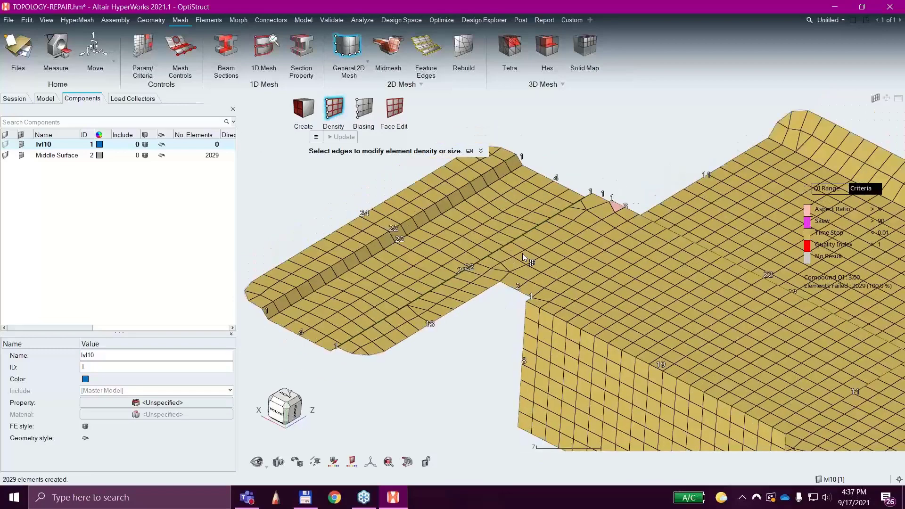
middle_click_drag(607, 262, 561, 227)
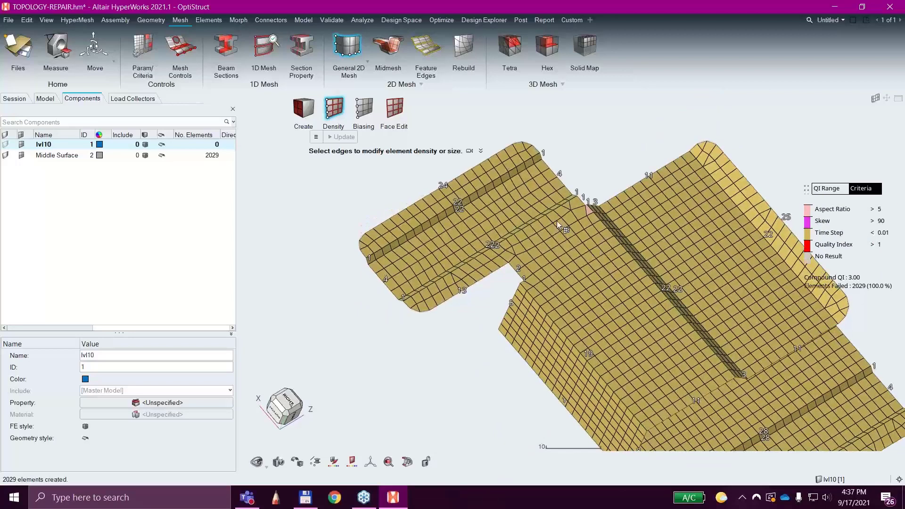
Remesh all the part's surfaces with an element size of 1.0.
left_click(303, 109)
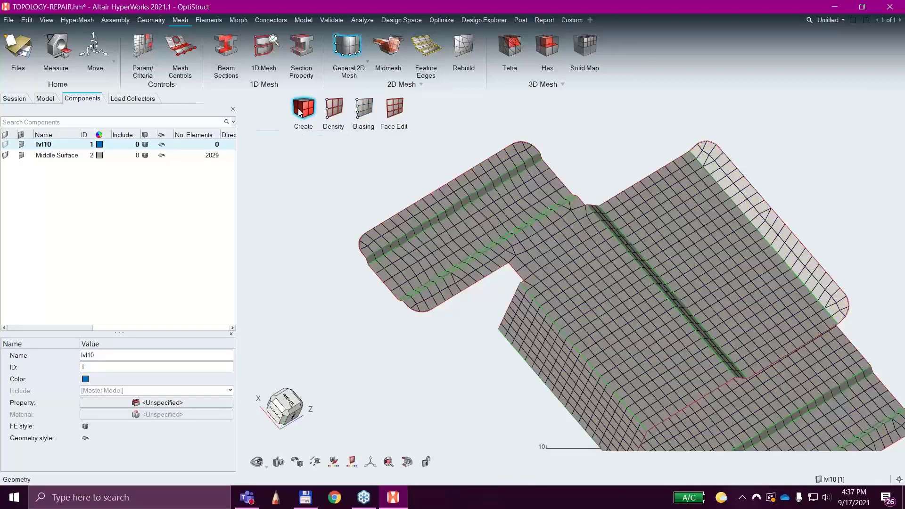
key("f")
left_click_drag(377, 163, 669, 430, "shift")
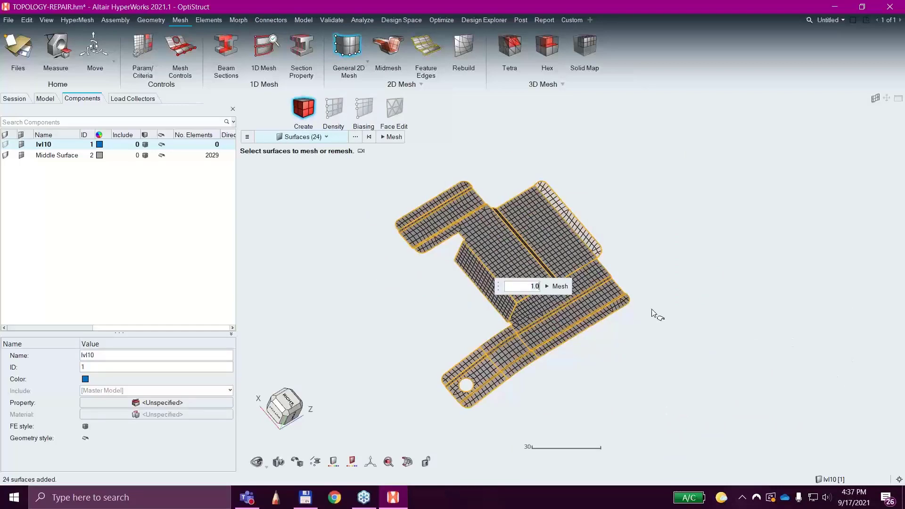
left_click(557, 286)
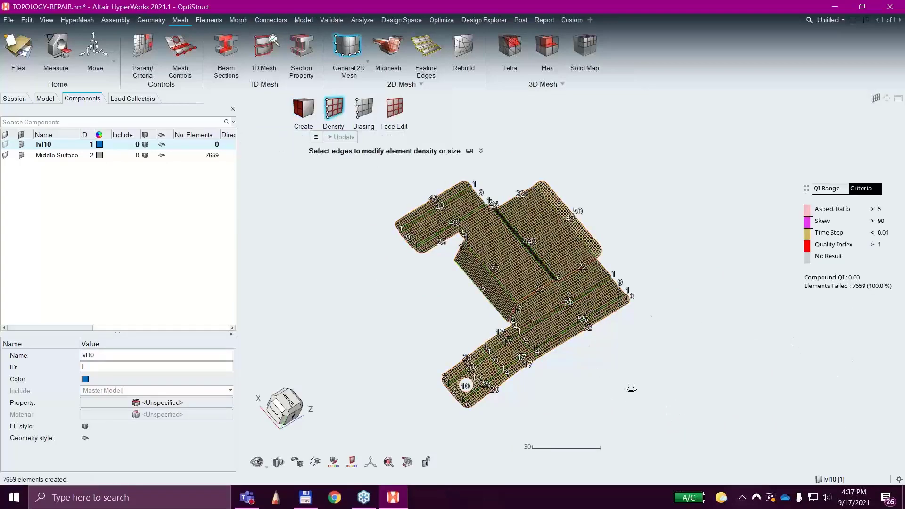
Examine the refined mesh's quality across the whole part by QI range and by criteria, and exit the meshing tool.
middle_click_drag(630, 387, 656, 344)
scroll(495, 298, "up", 4)
scroll(494, 297, "up", 3)
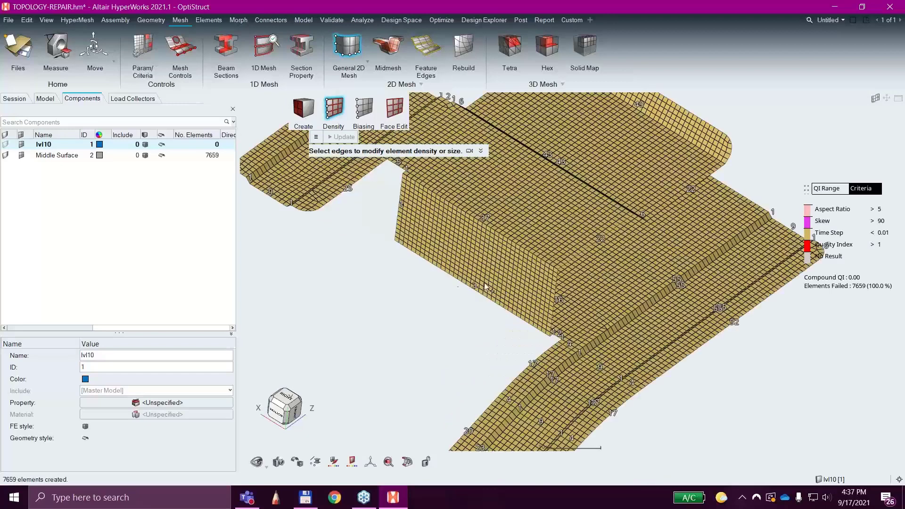
scroll(380, 306, "down", 2)
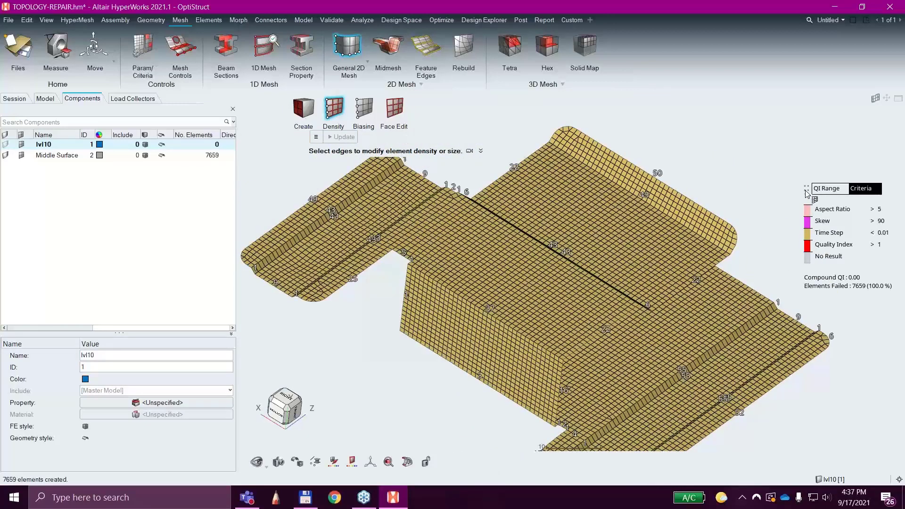
left_click(822, 188)
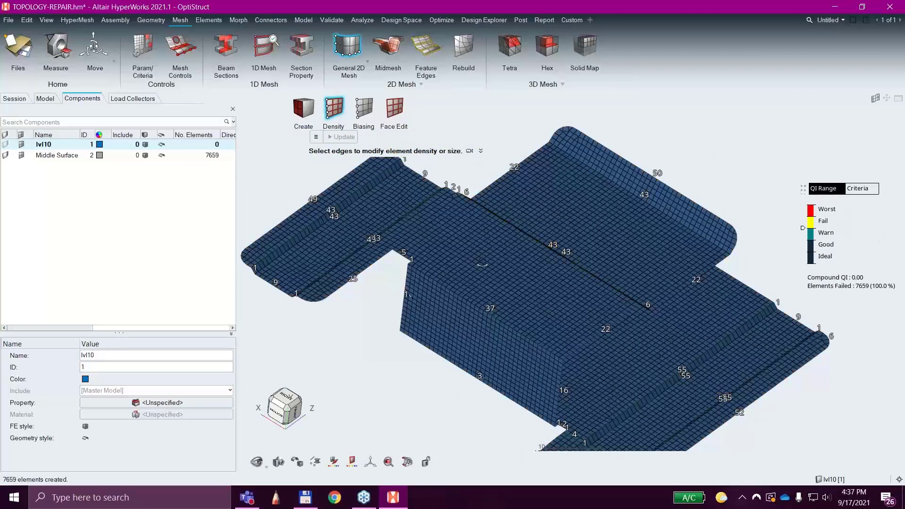
middle_click_drag(483, 255, 466, 246)
right_click_drag(494, 311, 515, 250)
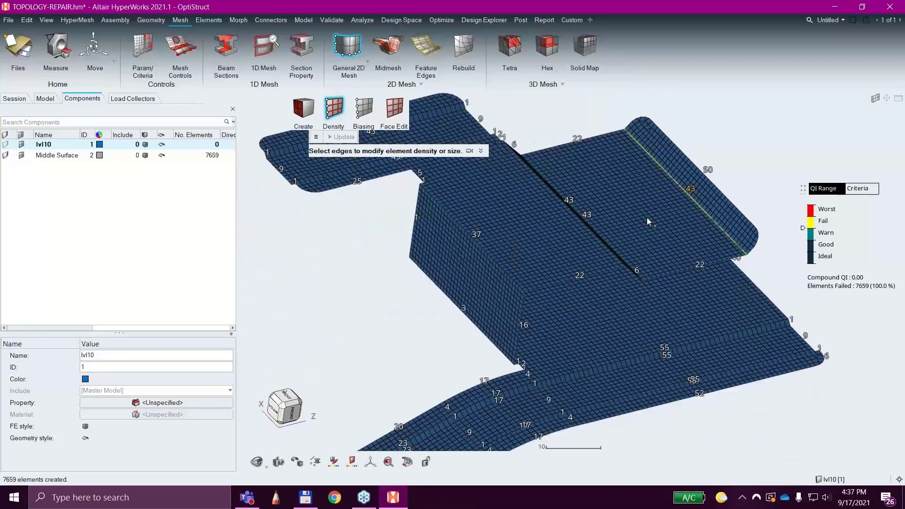
left_click(857, 188)
scroll(673, 302, "down", 3)
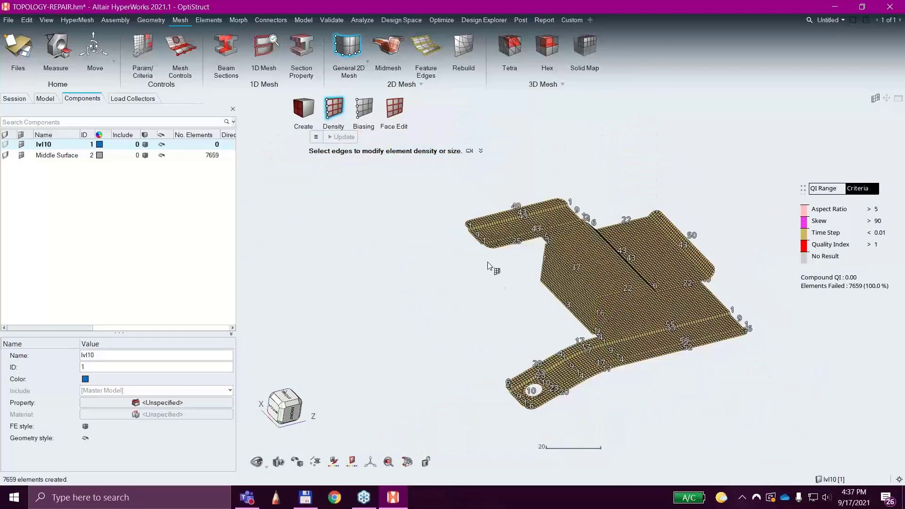
middle_click_drag(492, 263, 441, 289)
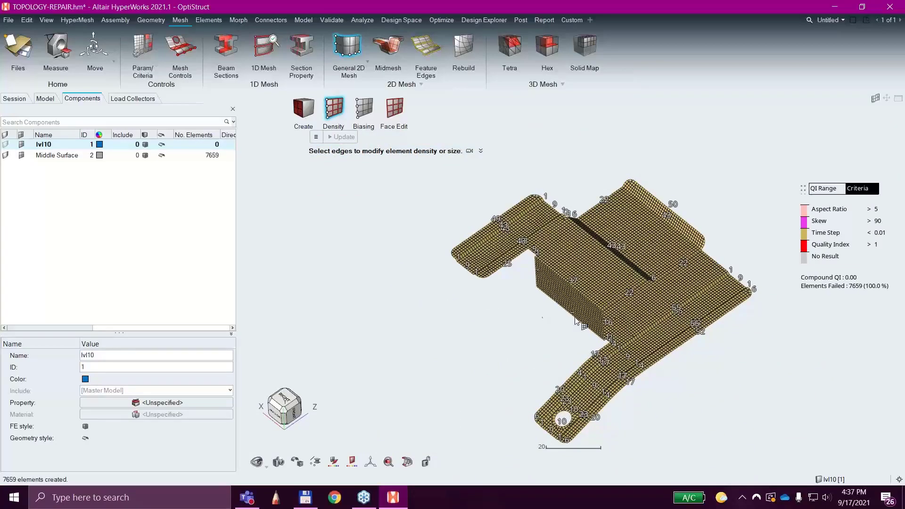
middle_click_drag(732, 358, 729, 384)
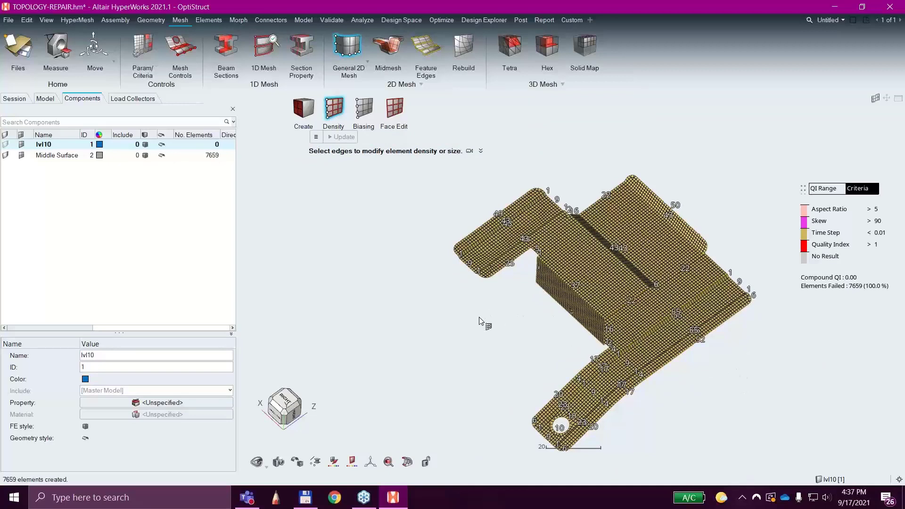
right_click(535, 315)
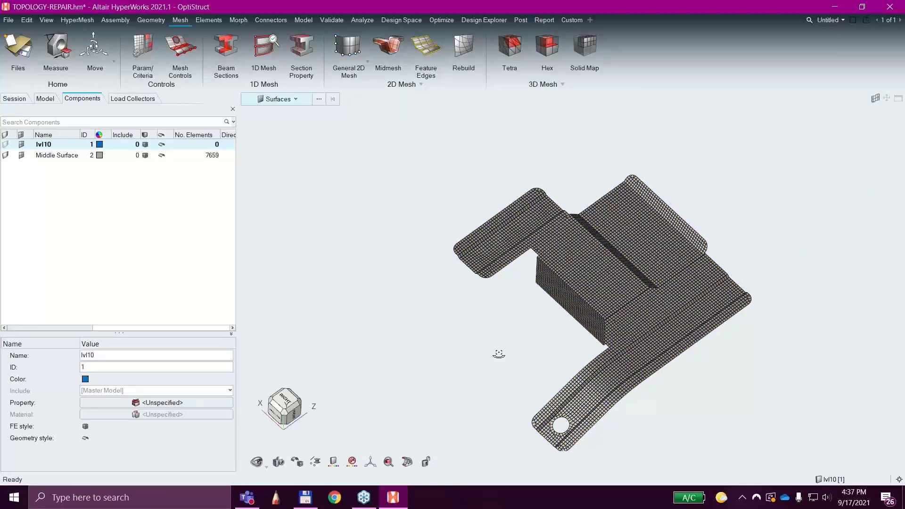
right_click_drag(499, 354, 519, 326)
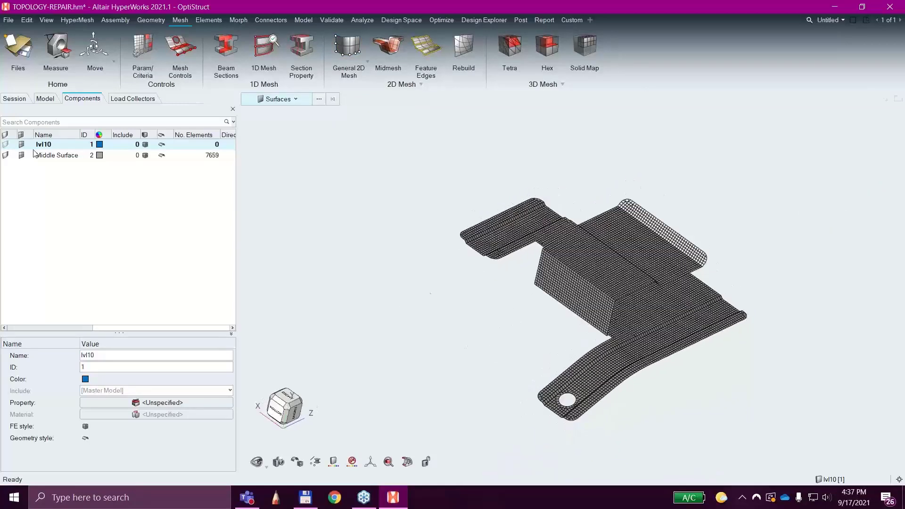
Toggle the Middle Surface component's geometry and mesh display, change its color to teal, and leave both shown.
left_click(36, 155)
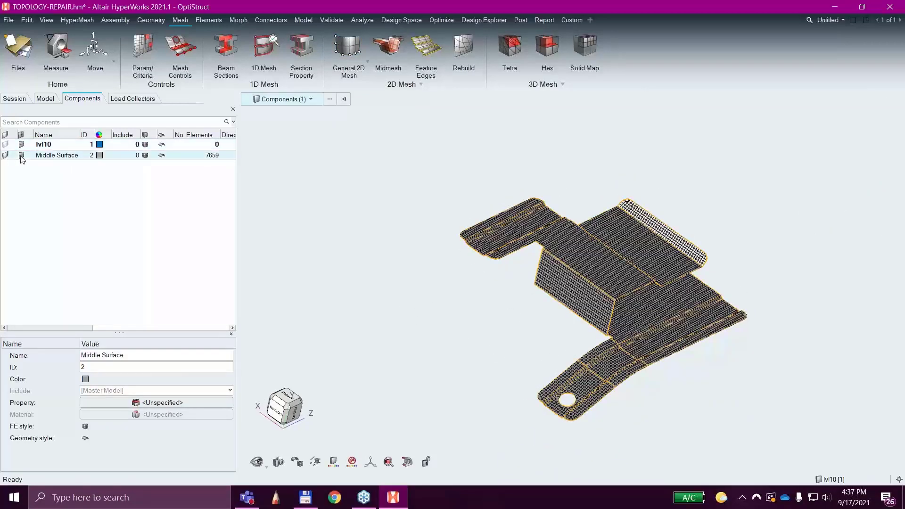
left_click(21, 156)
left_click(6, 155)
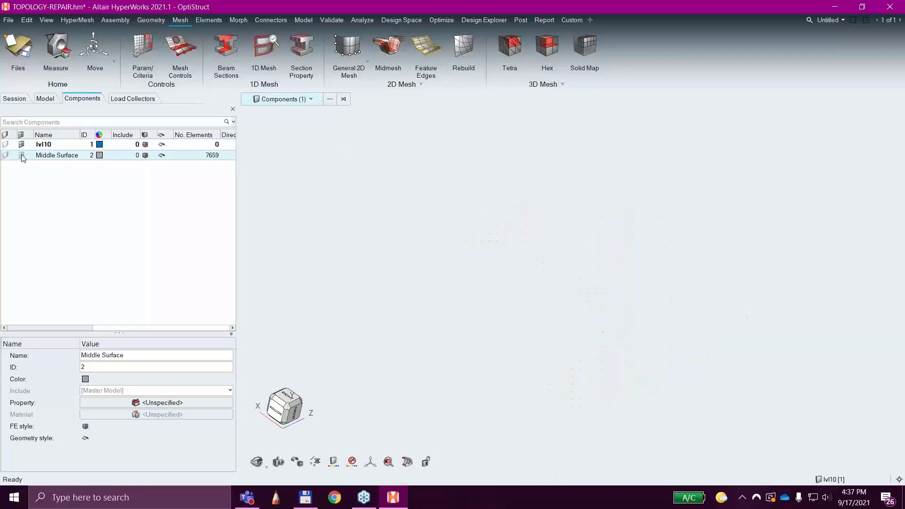
left_click(21, 155)
left_click(100, 155)
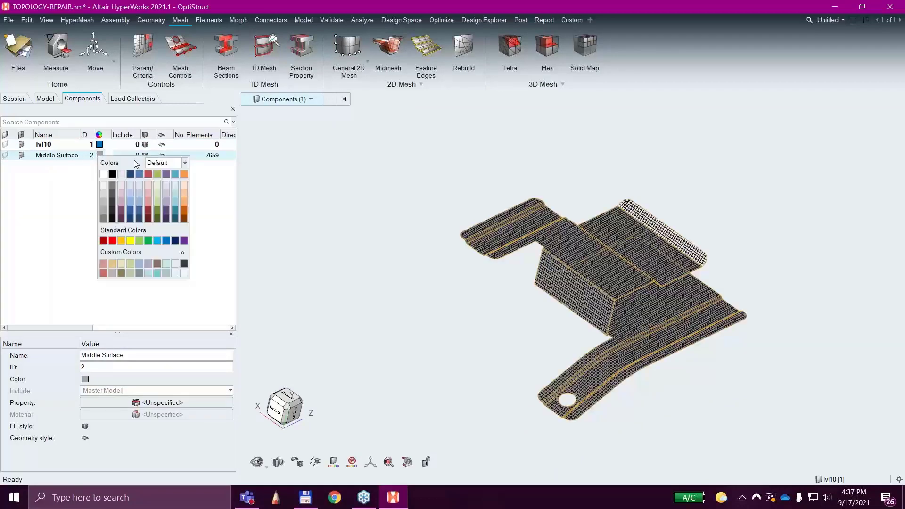
left_click(174, 175)
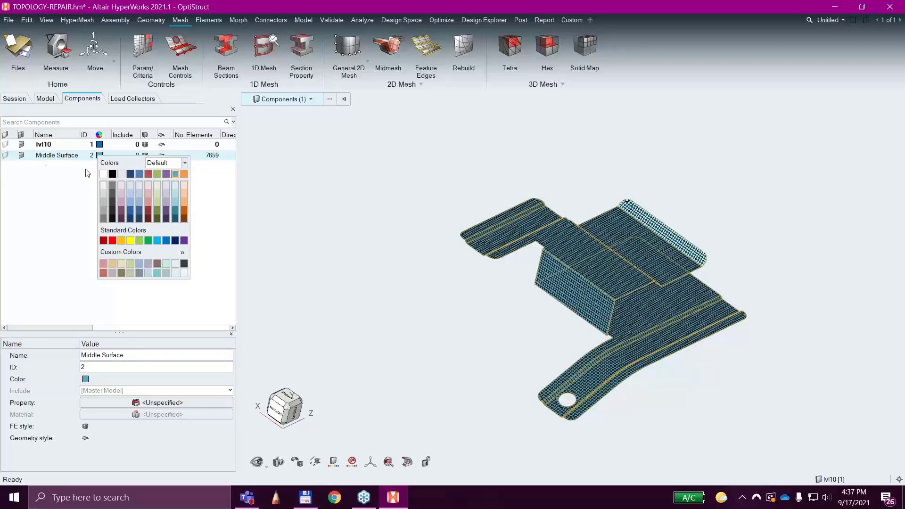
left_click(6, 156)
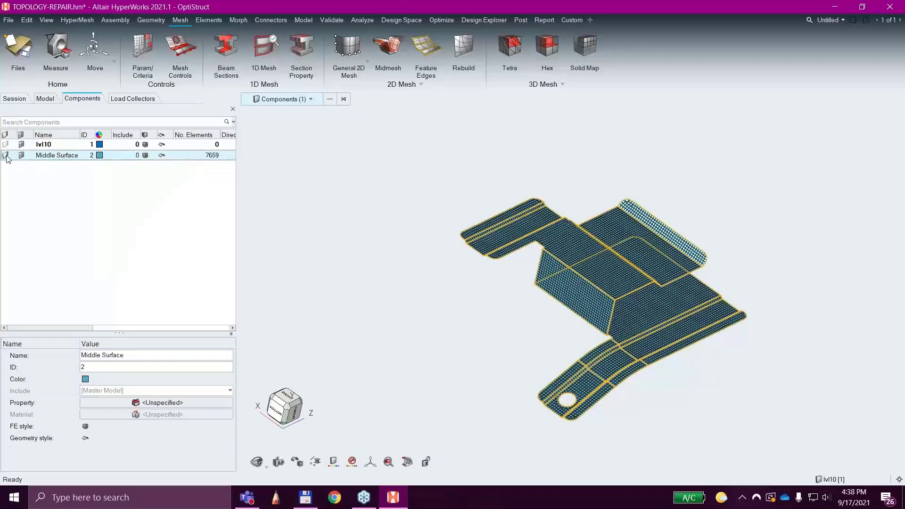
Rename the Middle Surface component as Bracket.
right_click(55, 157)
mouse_move(65, 162)
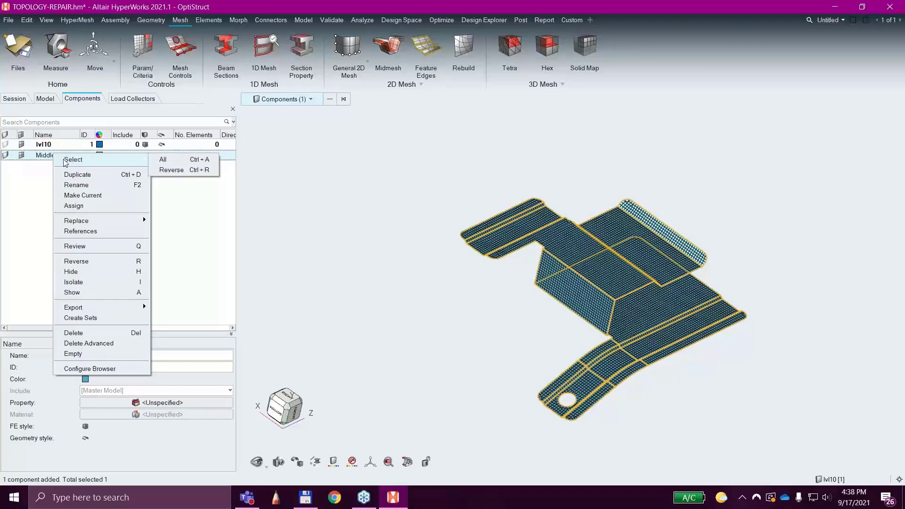
left_click(100, 185)
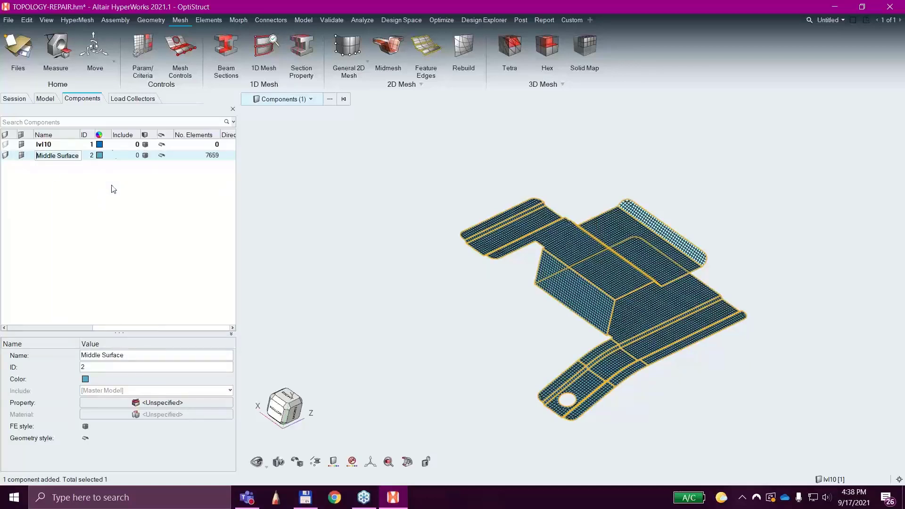
type("Bracket")
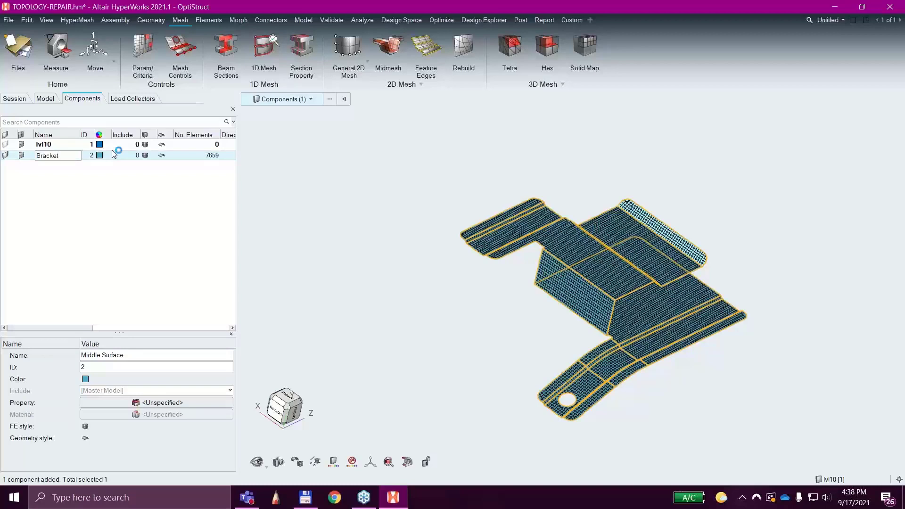
key("Return")
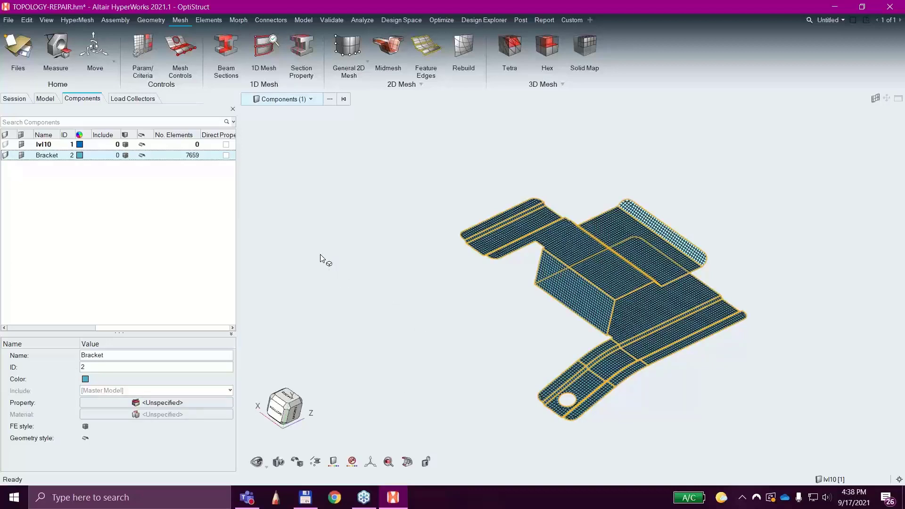
mouse_move(757, 380)
middle_mouse_down()
mouse_move(696, 326)
mouse_move(741, 351)
mouse_move(750, 366)
middle_mouse_up()
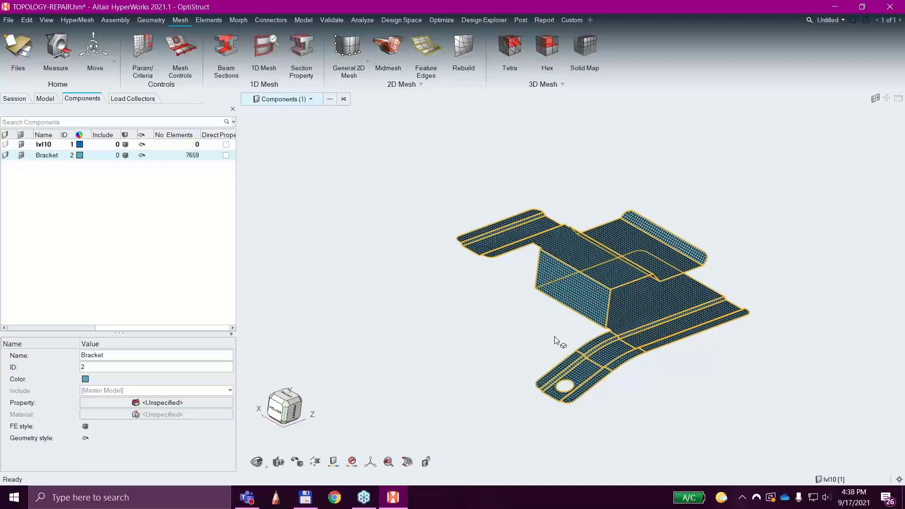
Create a material named Steel with the MAT1 card image.
left_click(46, 100)
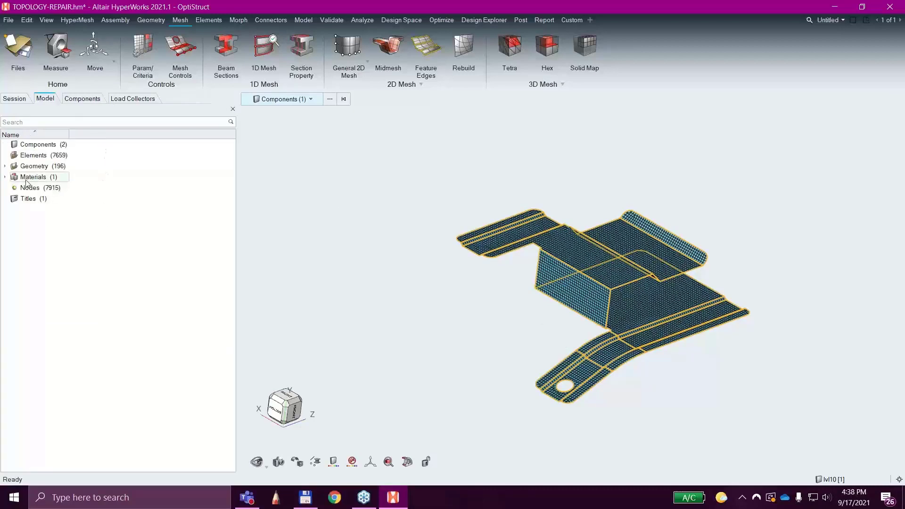
left_click(4, 178)
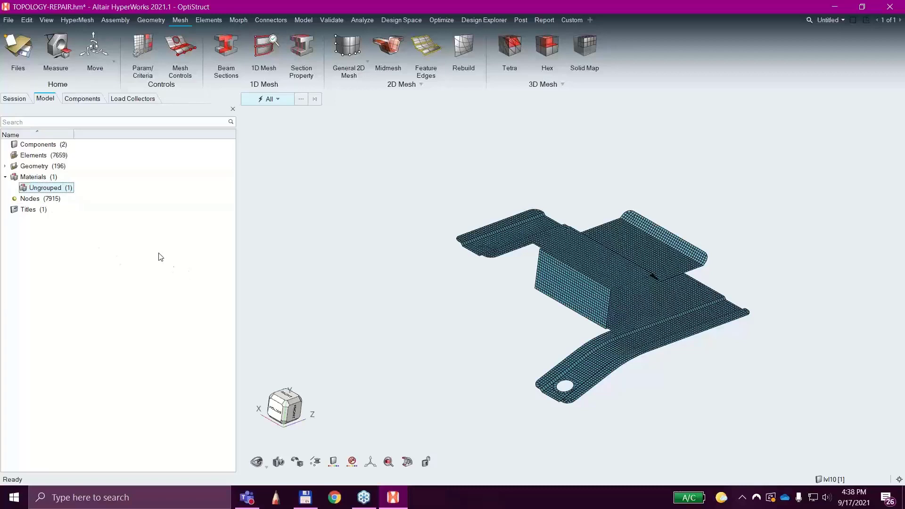
right_click(153, 236)
mouse_move(167, 245)
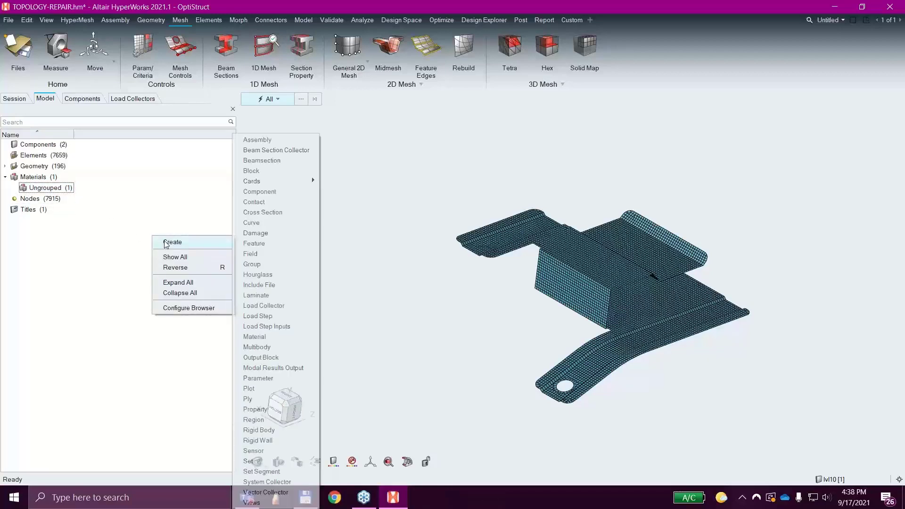
left_click(274, 337)
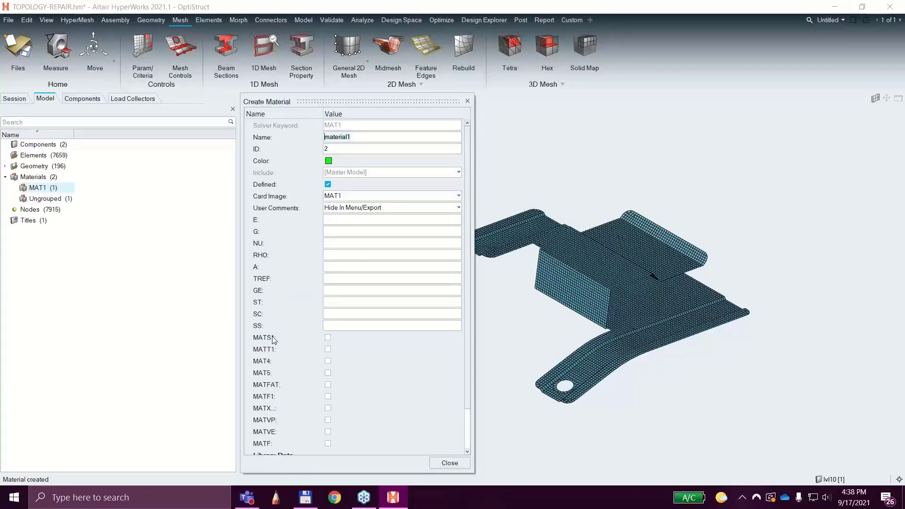
type("Steel")
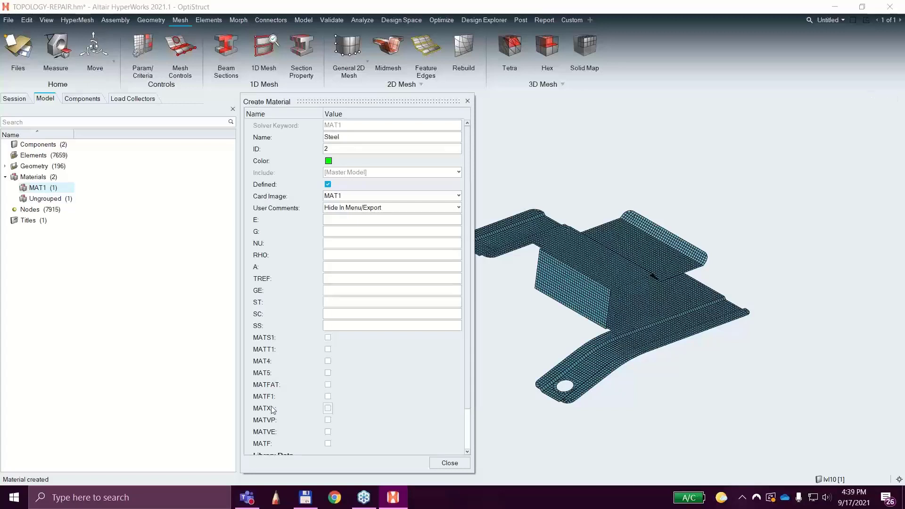
left_click(370, 196)
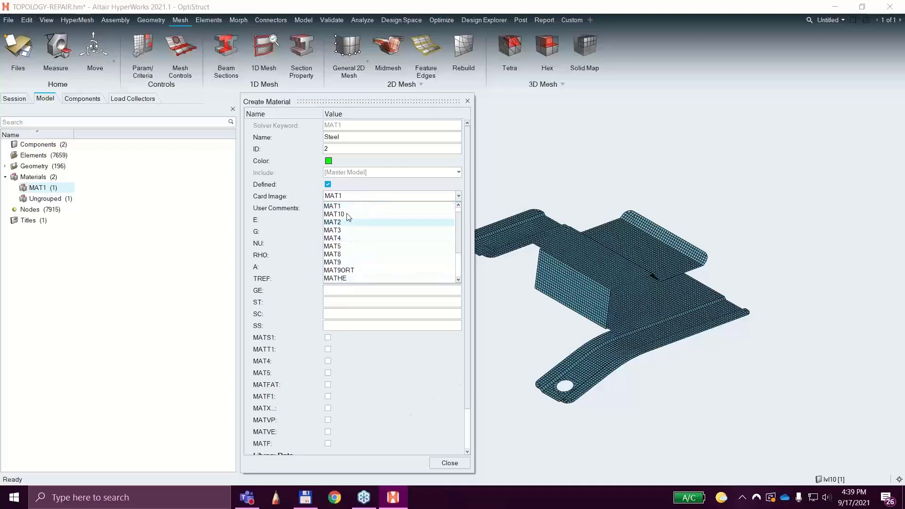
left_click(335, 205)
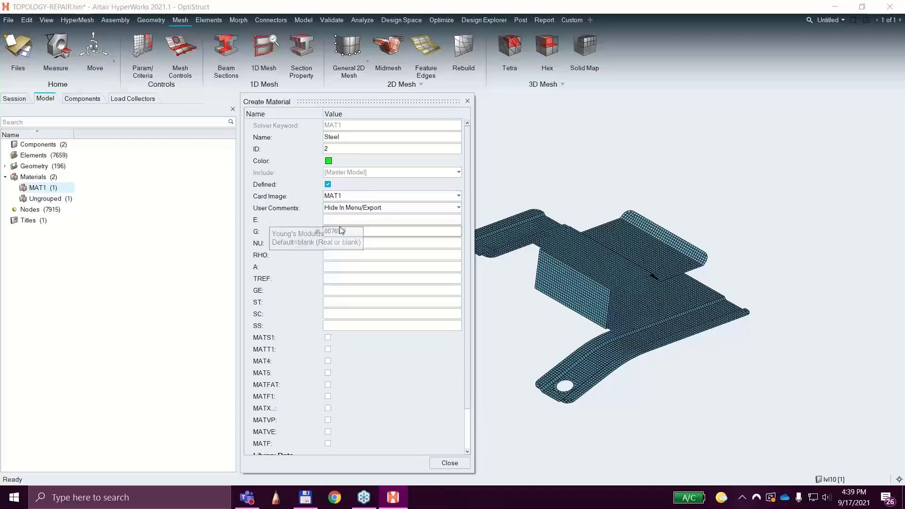
Set the Steel material's Young's modulus E to 210000 and its density RHO to 7.85e-09.
left_click(340, 221)
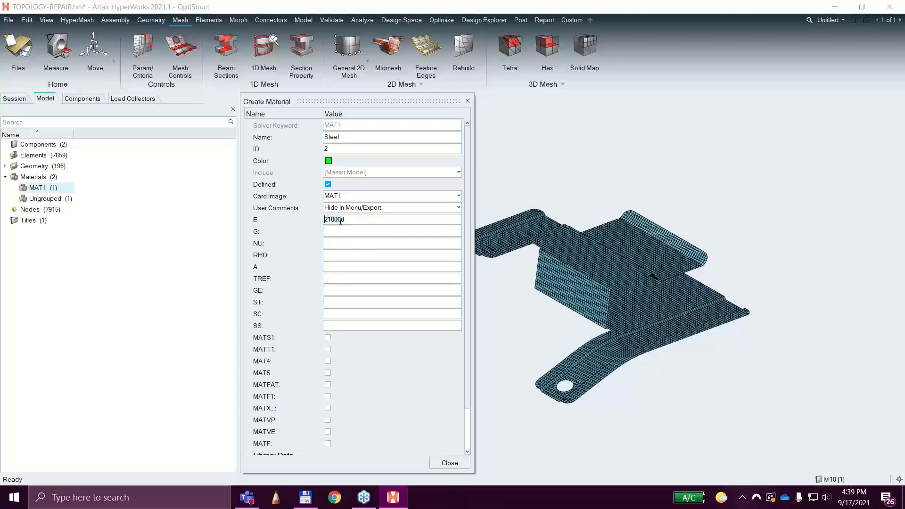
key("Return")
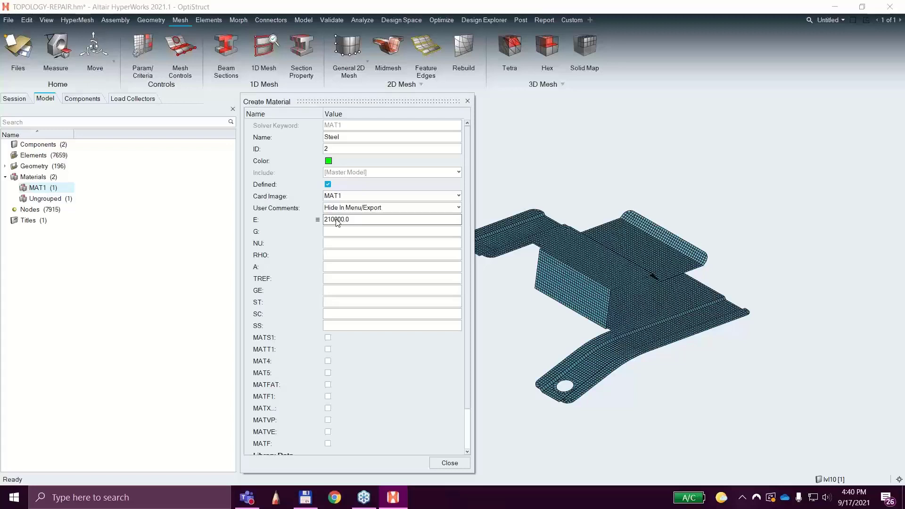
left_click(339, 244)
type("0.3")
left_click(339, 243)
mouse_move(263, 244)
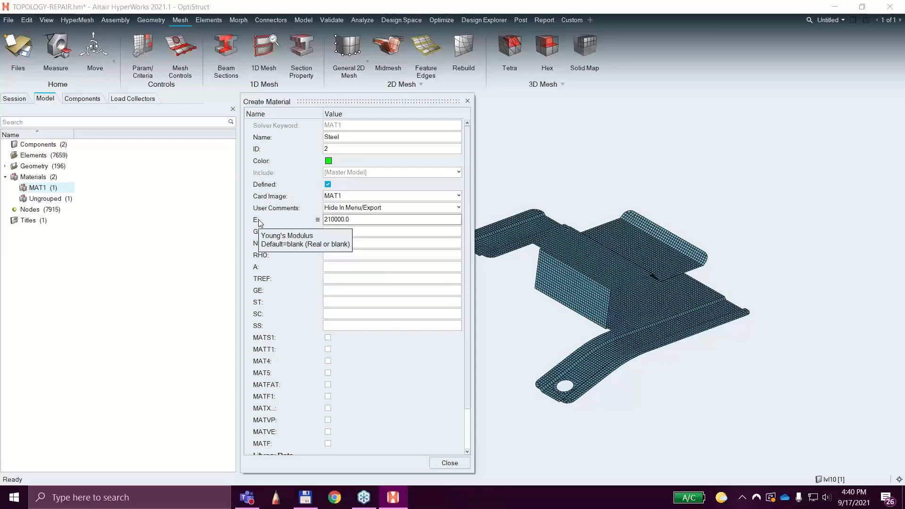
left_click(351, 255)
type("7.85e-09")
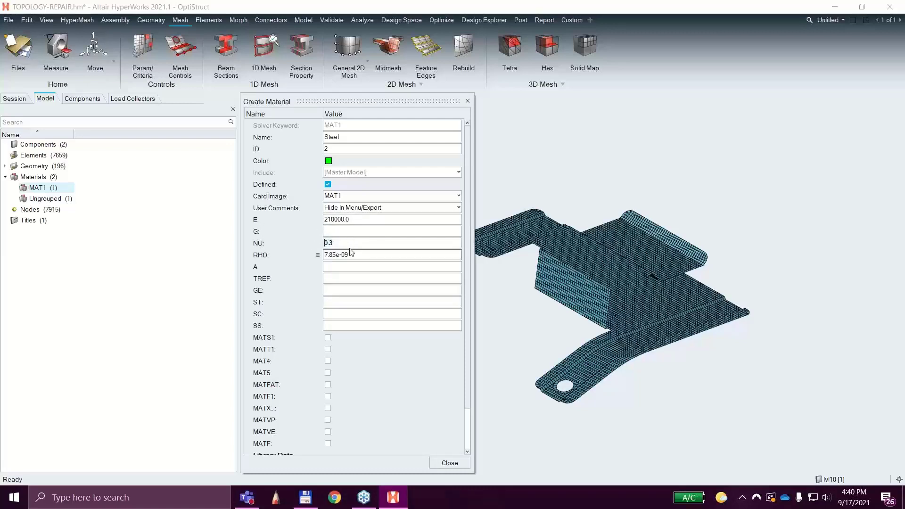
left_click(351, 255)
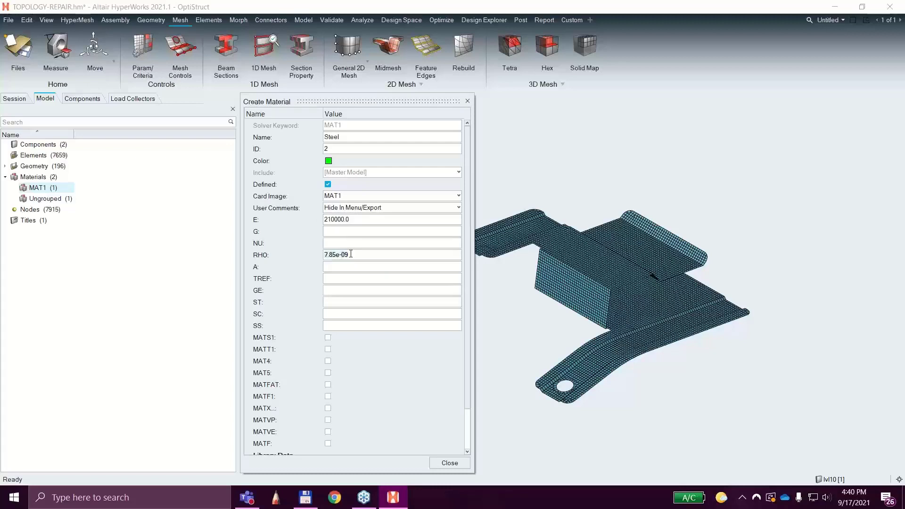
key("Return")
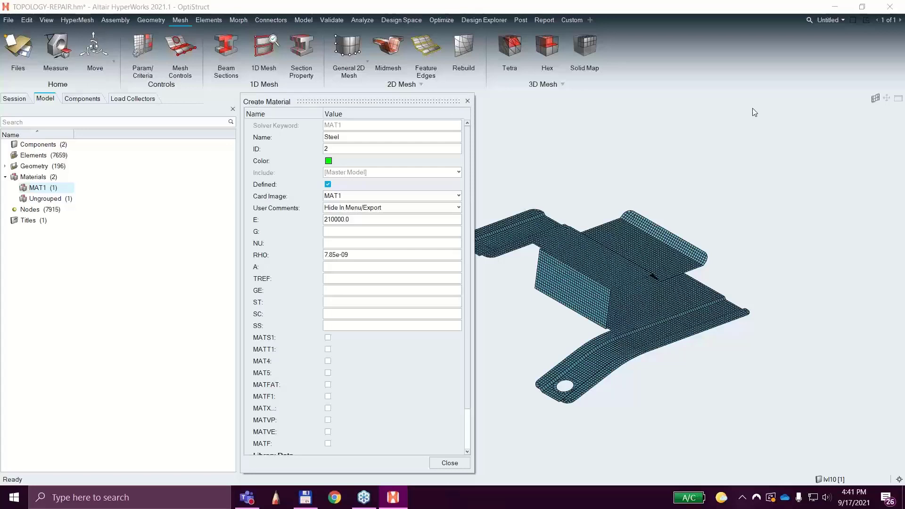
Set the Steel material's Poisson's ratio NU to 0.3 and close the material definition.
left_click(372, 243)
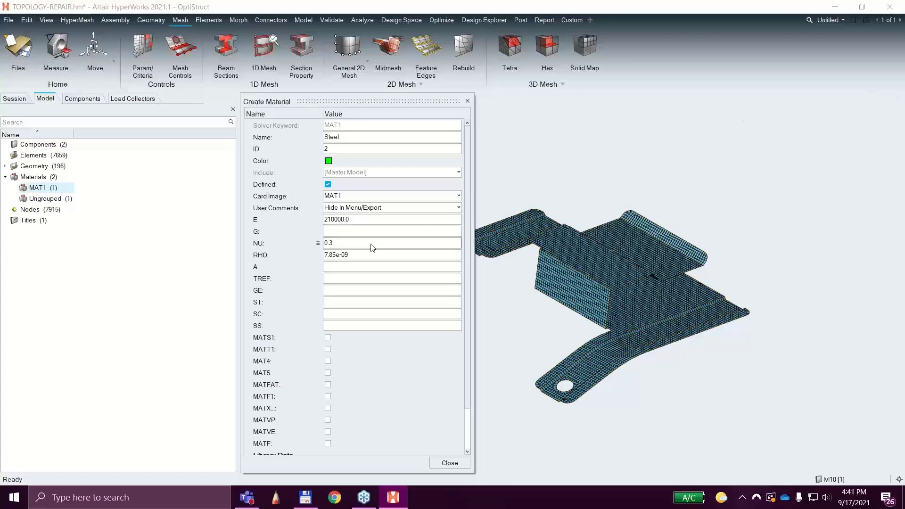
type("0.3")
key("Return")
left_click(468, 102)
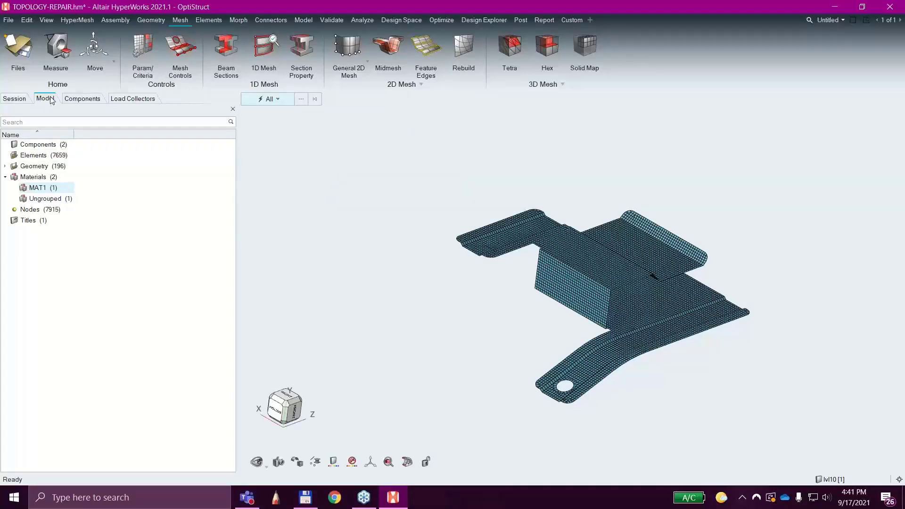
Create a property with the PSHELL card image and enter a thickness T of 1.0.
right_click(83, 287)
mouse_move(113, 290)
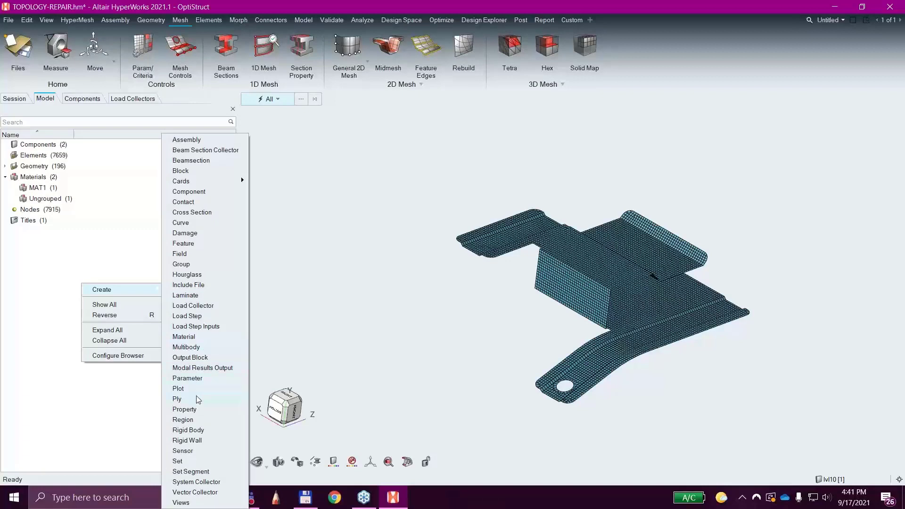
left_click(185, 409)
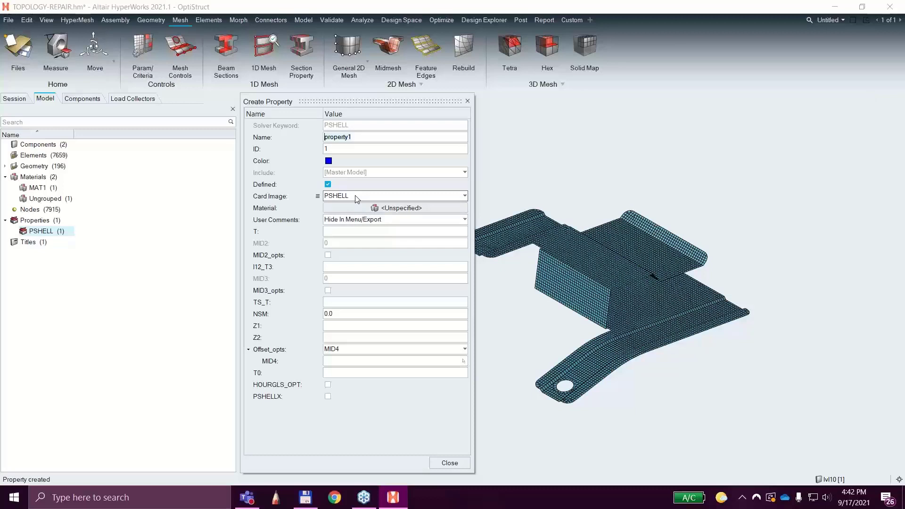
left_click(337, 231)
type("1.0")
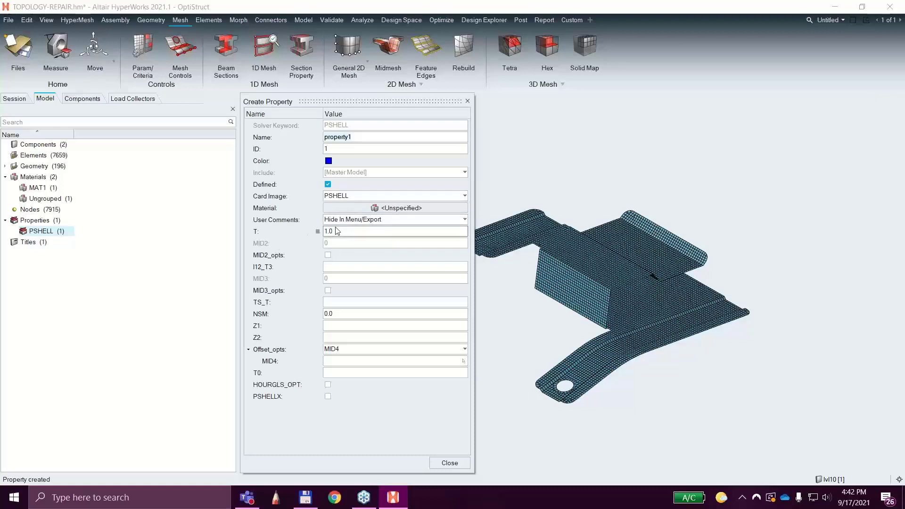
Switch the new property's card image to PSOLID and then back to PSHELL.
left_click(351, 196)
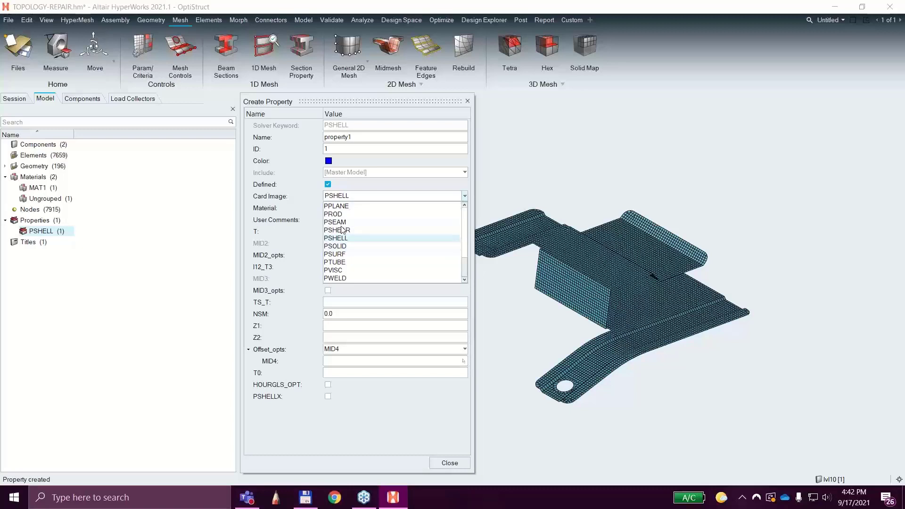
left_click(345, 246)
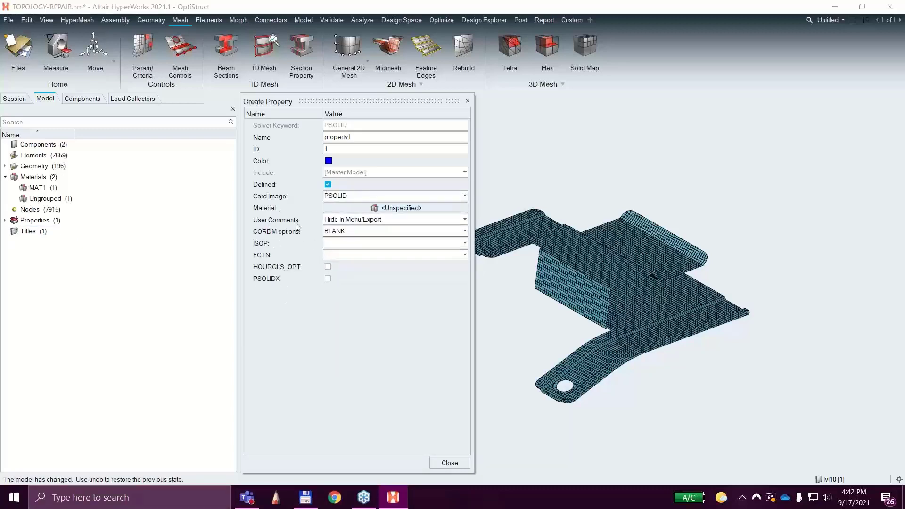
left_click(342, 197)
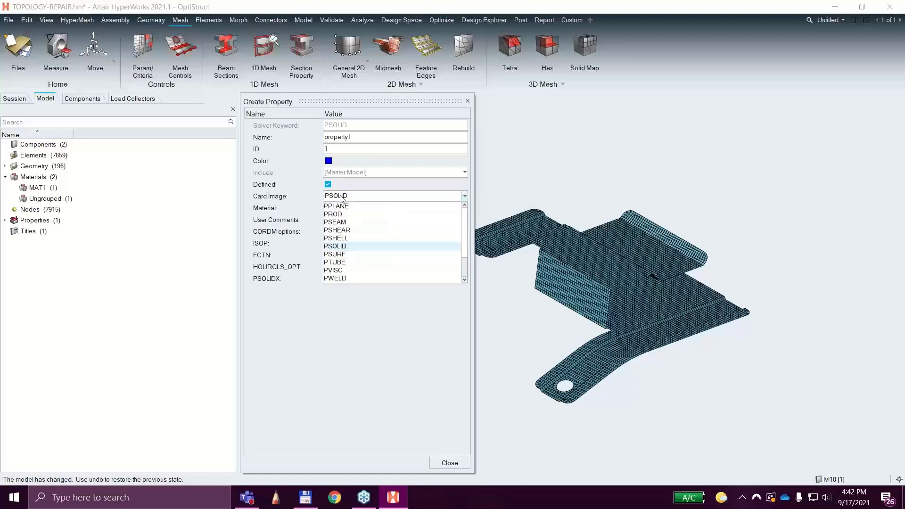
left_click(339, 238)
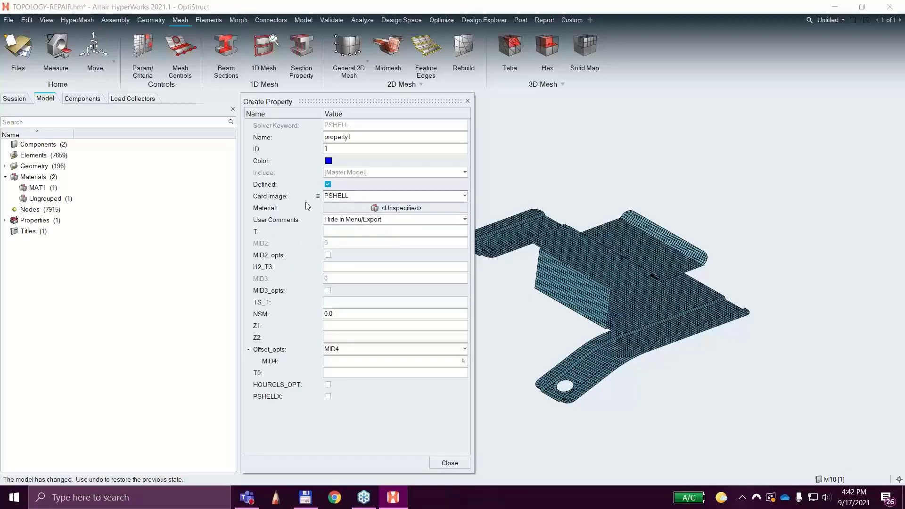
Enter a thickness T of 1.0 for the shell property, close its definition, and expand the model's properties.
left_click(330, 231)
type("1.0")
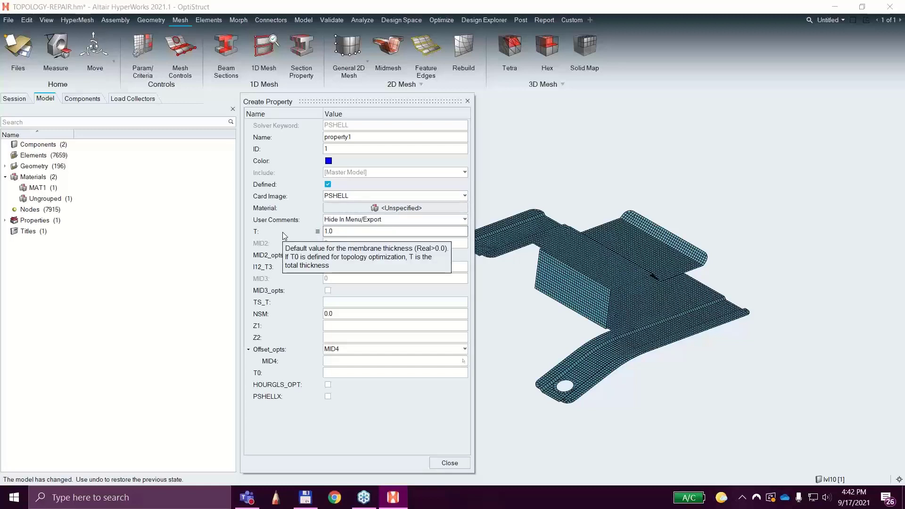
left_click(449, 463)
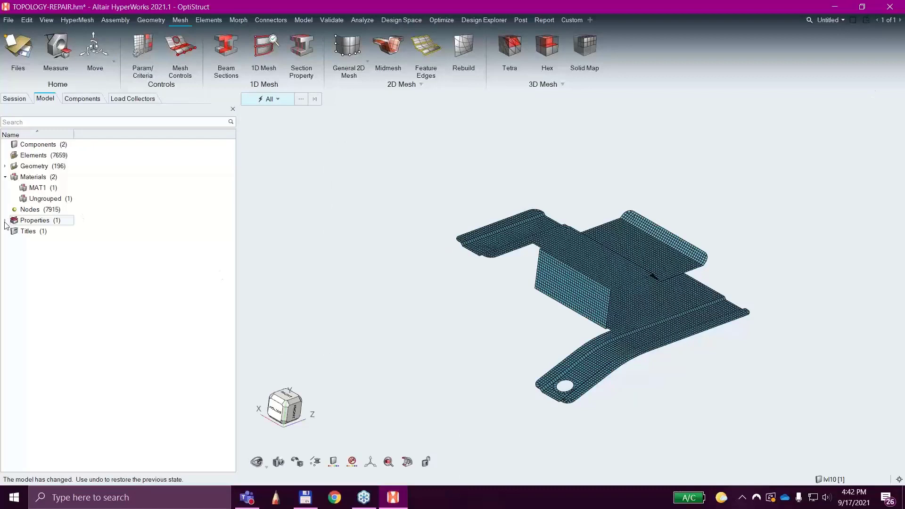
left_click(5, 221)
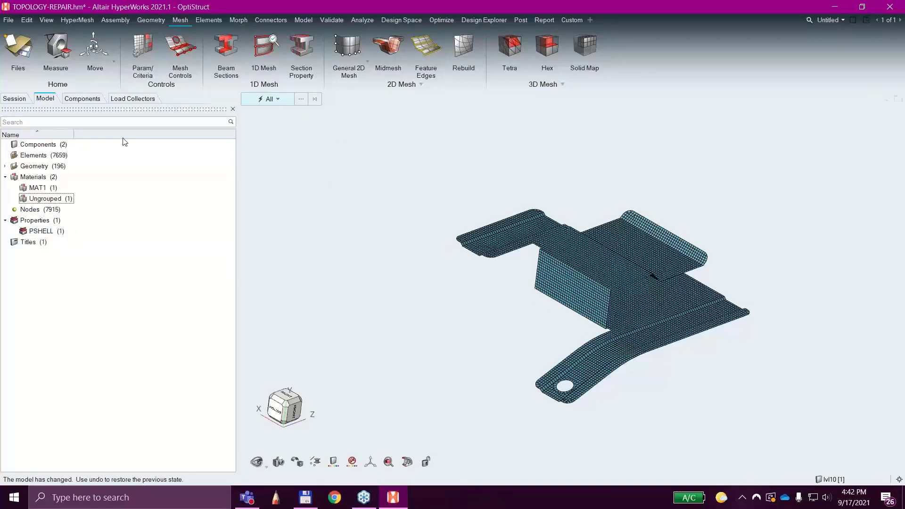
Show the lvl10 component and measure the sheet thickness between two corner points on the bracket's edge.
left_click(79, 99)
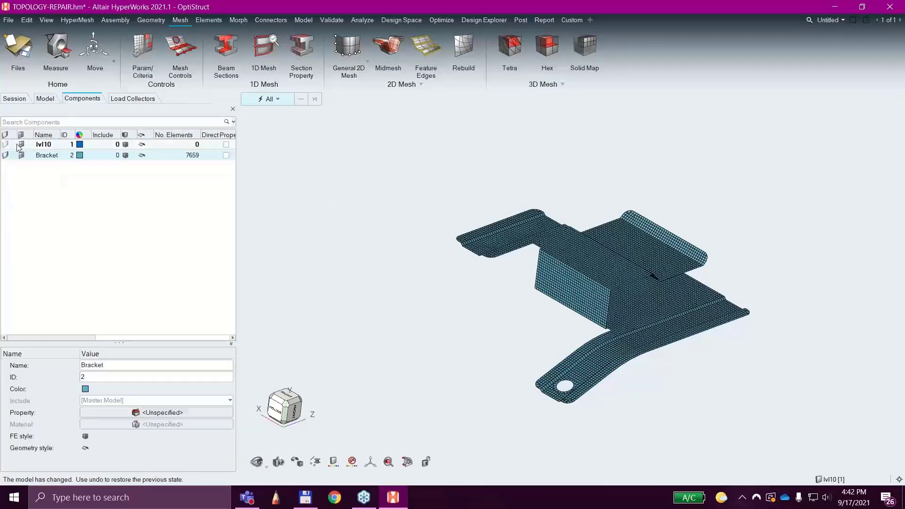
left_click(7, 146)
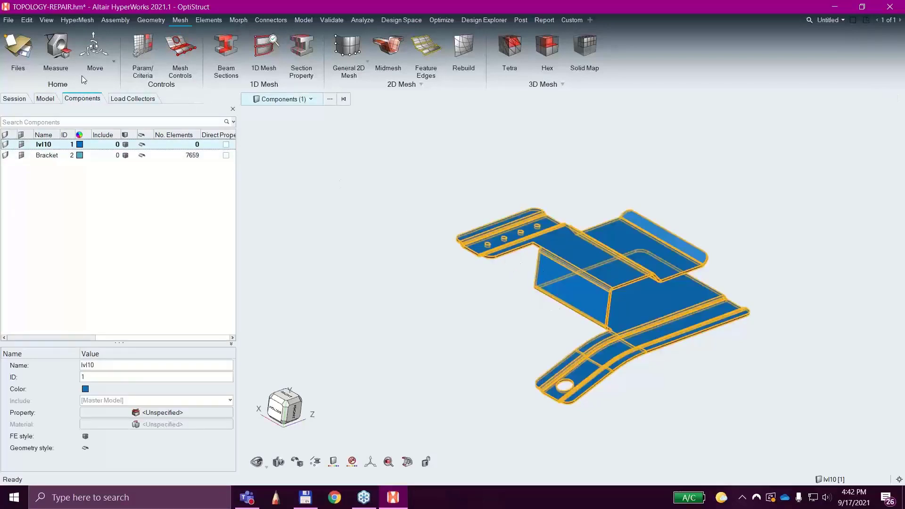
left_click(522, 286)
scroll(512, 275, "up", 6)
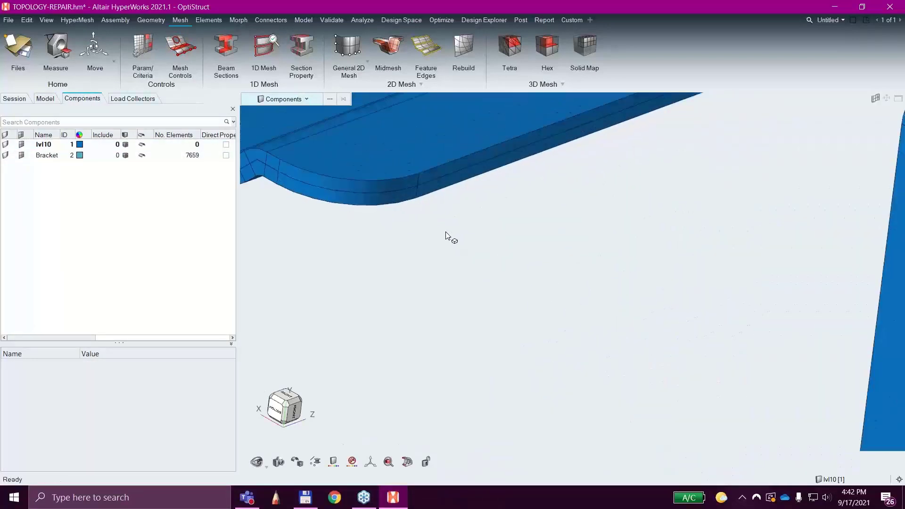
left_click(56, 59)
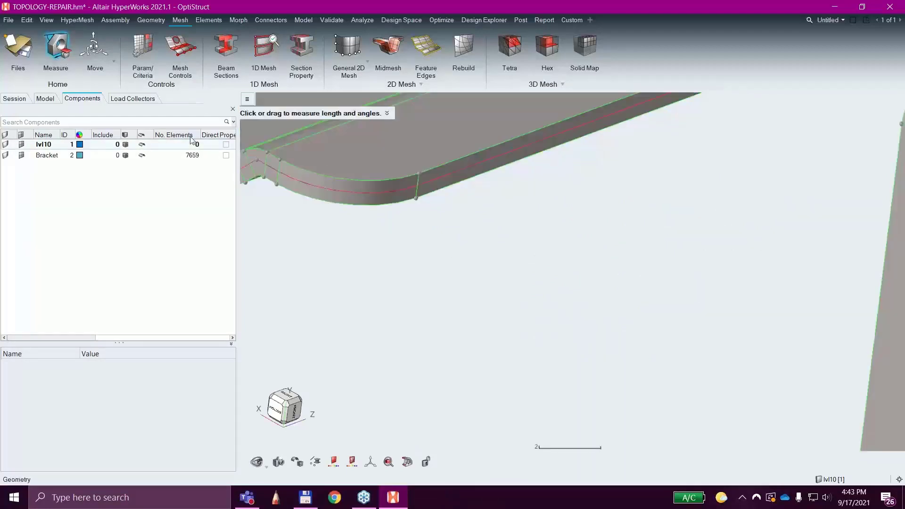
scroll(454, 202, "up", 2)
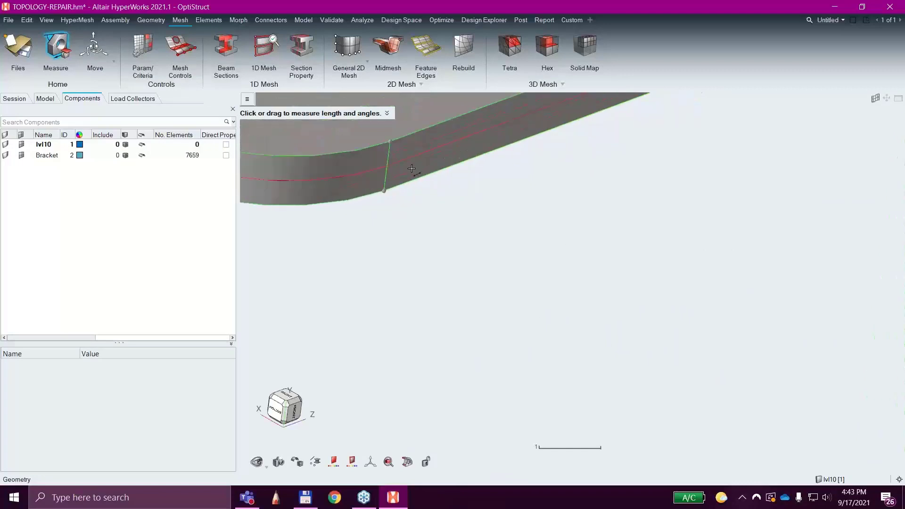
left_click(388, 191)
List the model's properties and set the thickness T of property1 to 0.91.
left_click(45, 98)
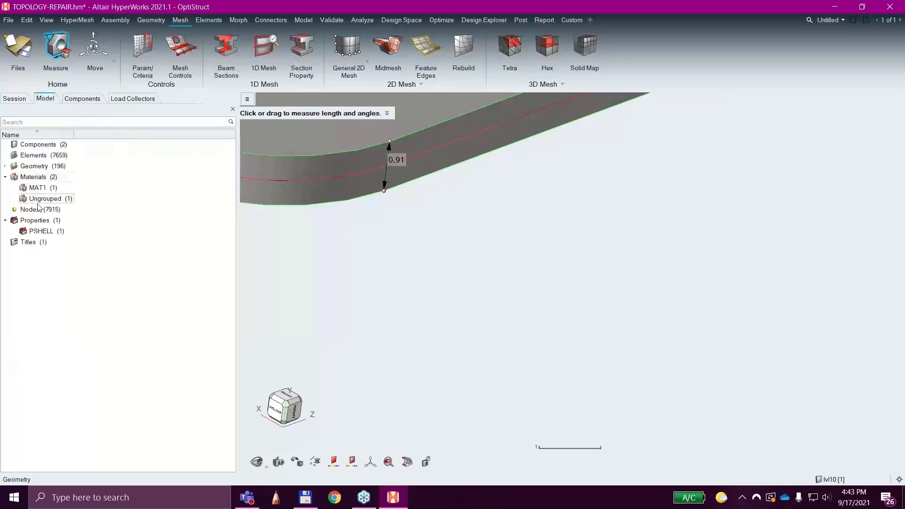
right_click(44, 230)
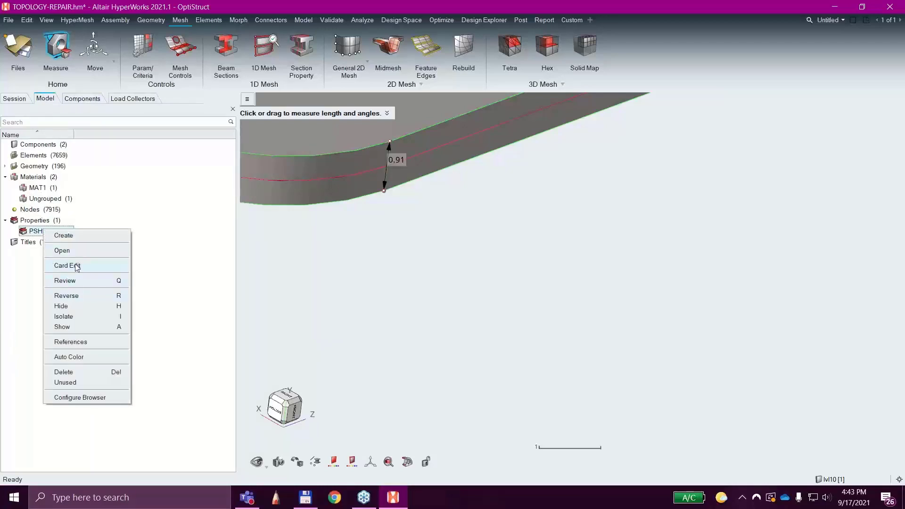
left_click(35, 222)
double_click(35, 221)
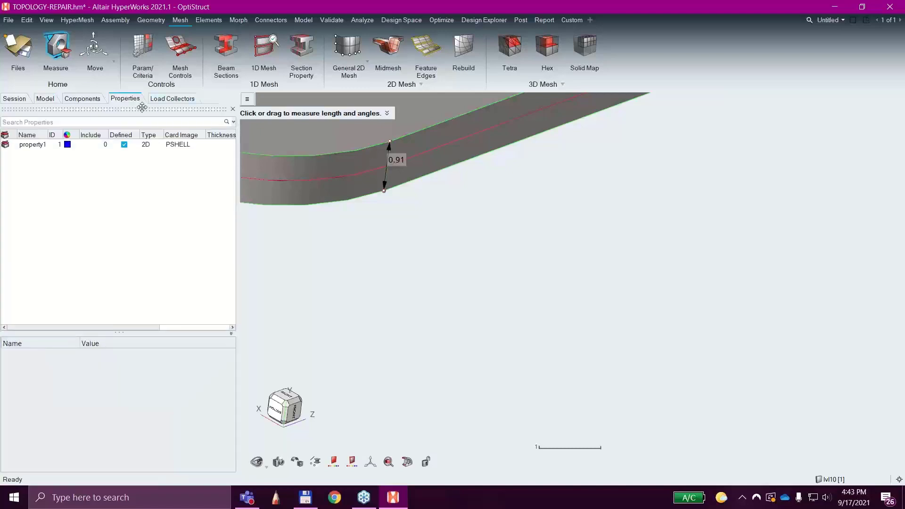
left_click(51, 148)
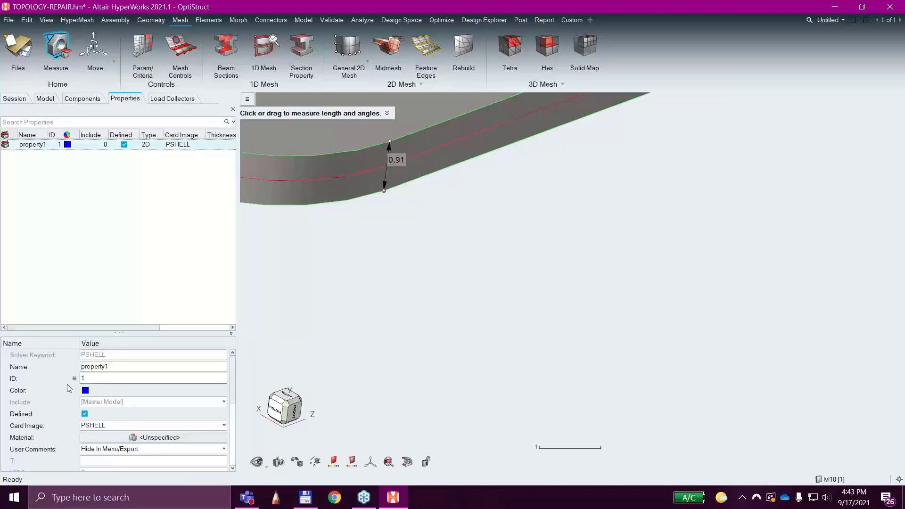
left_click(96, 460)
type("1")
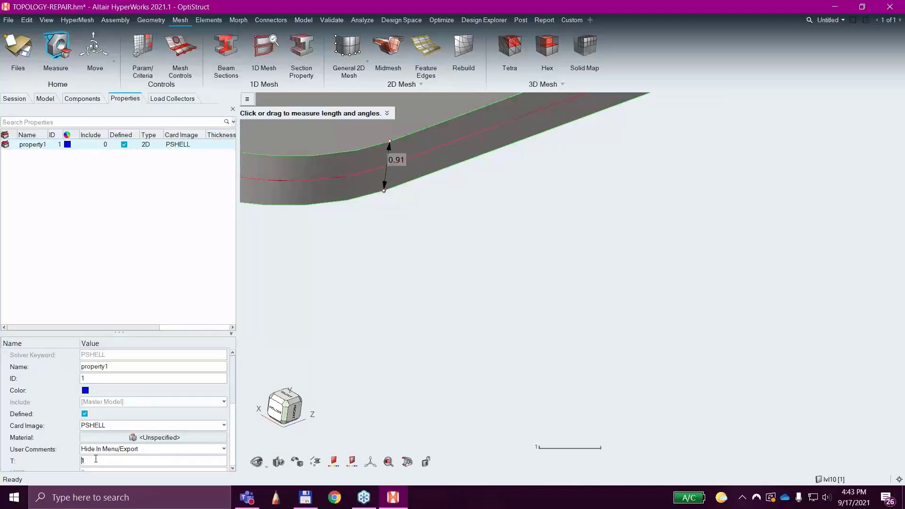
key("BackSpace")
type(".91")
key("Return")
scroll(130, 401, "down", 2)
scroll(129, 402, "up", 1)
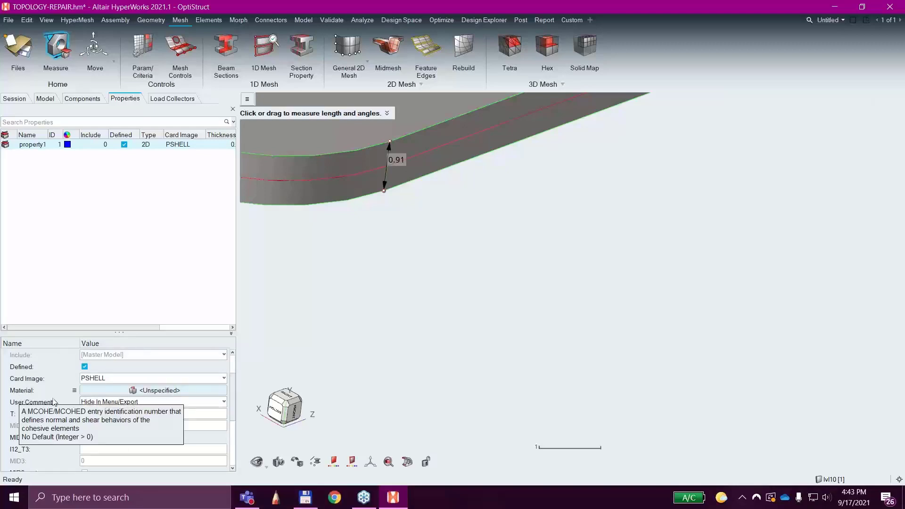
Assign the Steel material to the shell property property1.
left_click(133, 390)
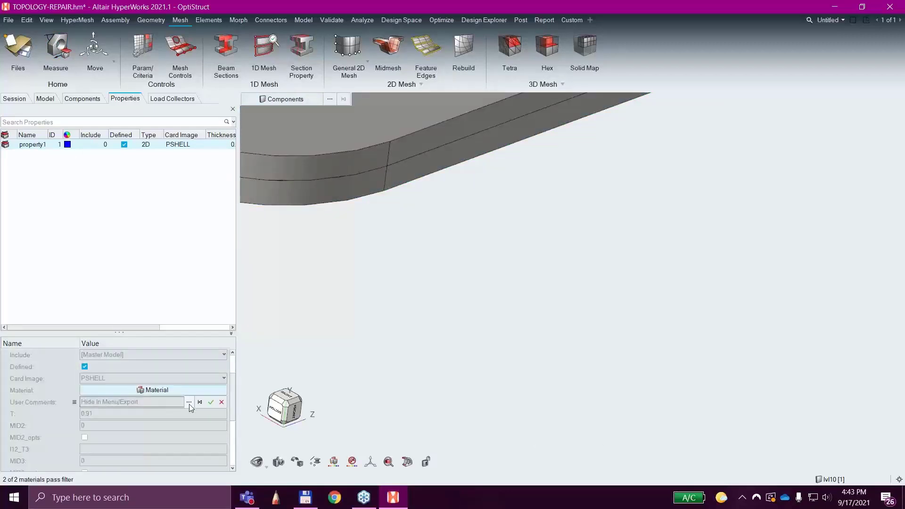
left_click(189, 402)
left_click(149, 366)
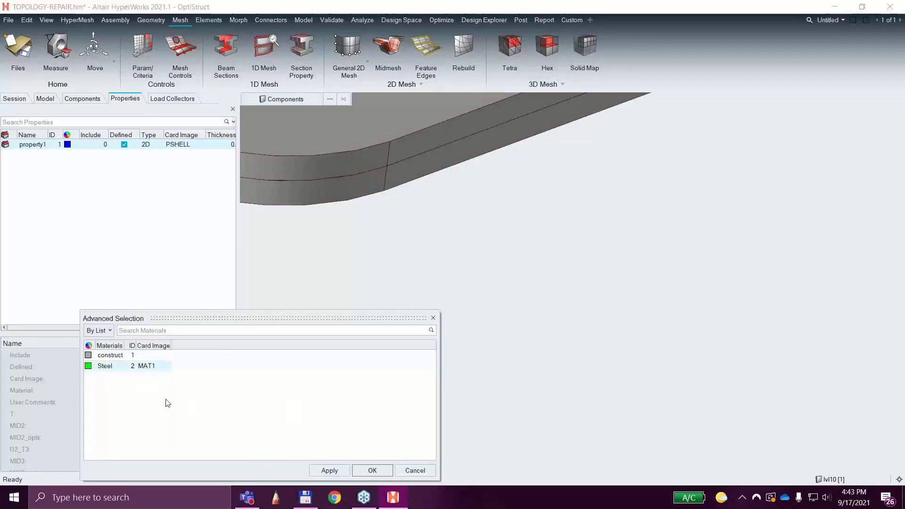
left_click(373, 470)
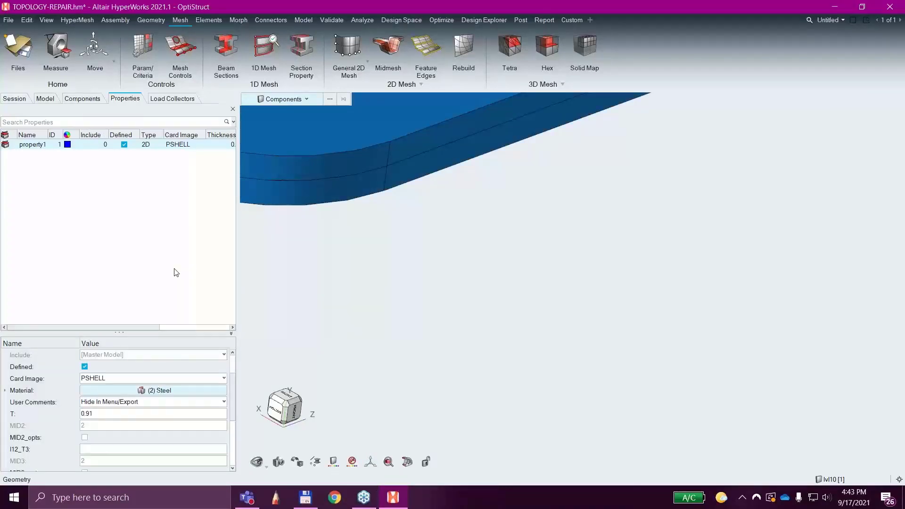
Hide the lvl10 component's geometry and assign property1 to the Bracket component.
scroll(481, 283, "down", 5)
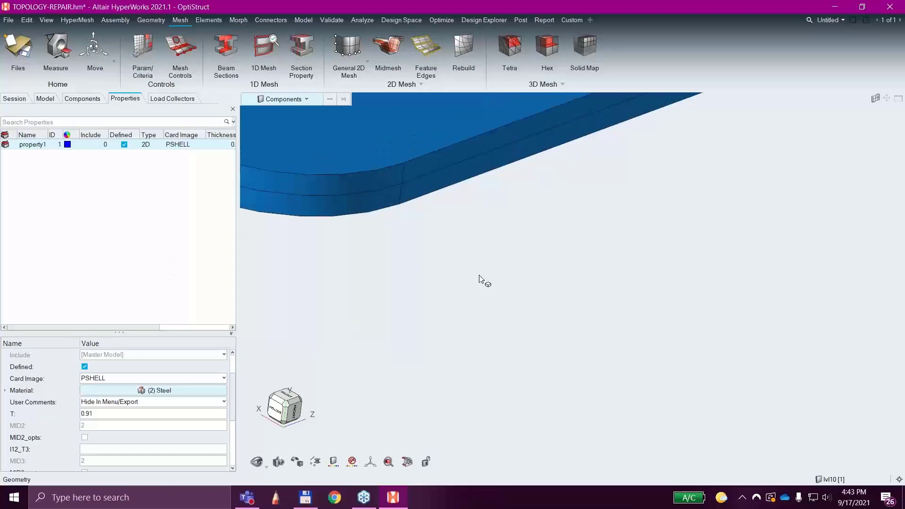
scroll(470, 288, "down", 3)
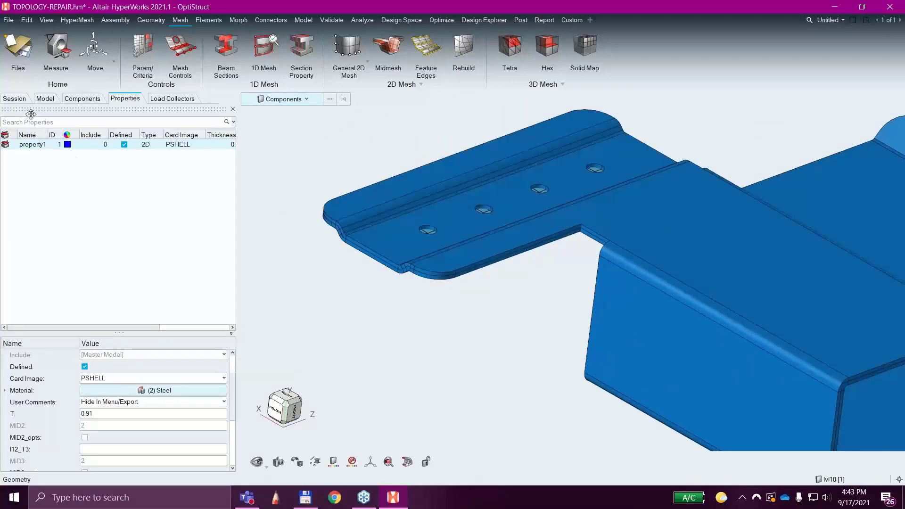
left_click(73, 98)
left_click(6, 145)
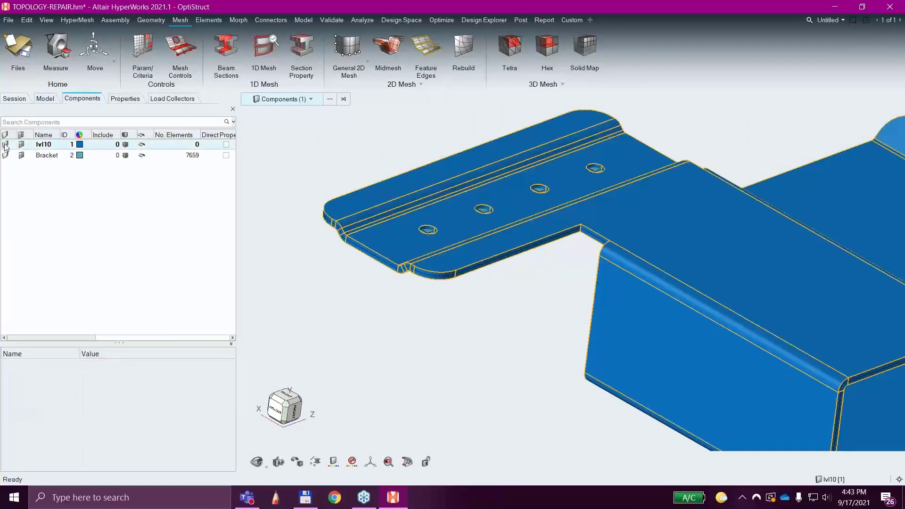
left_click(47, 156)
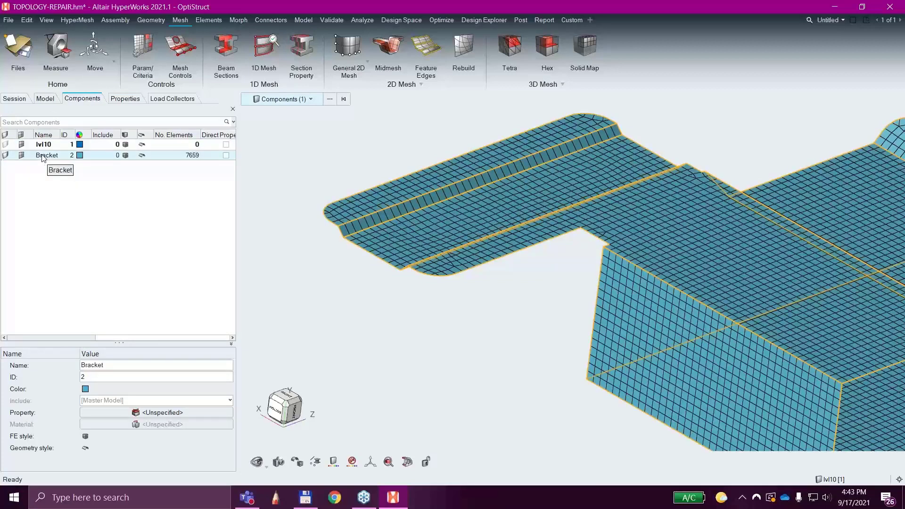
left_click(161, 412)
left_click(196, 424)
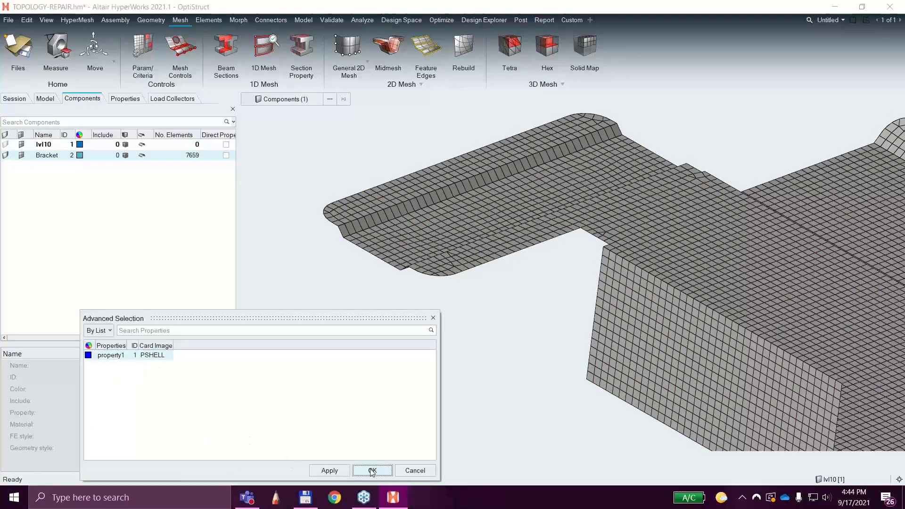
left_click(372, 471)
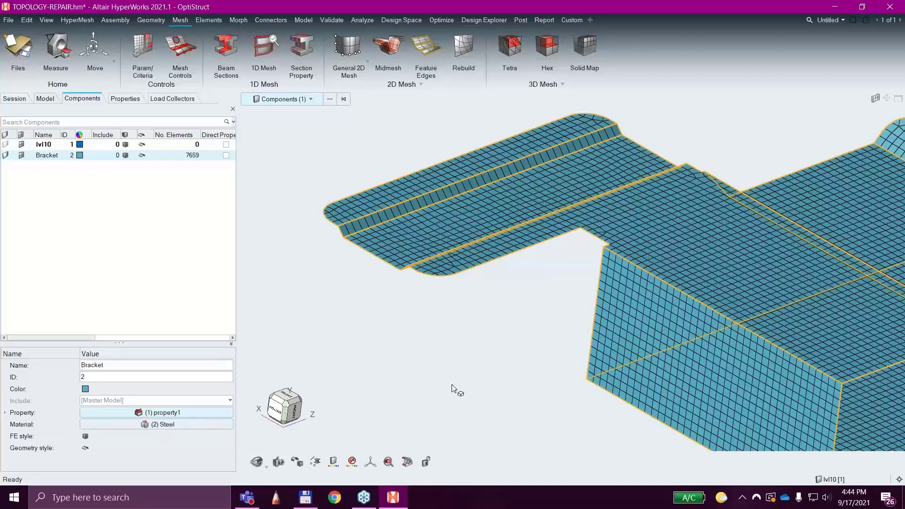
scroll(451, 387, "down", 5)
middle_click_drag(475, 250, 496, 254)
scroll(707, 302, "up", 6)
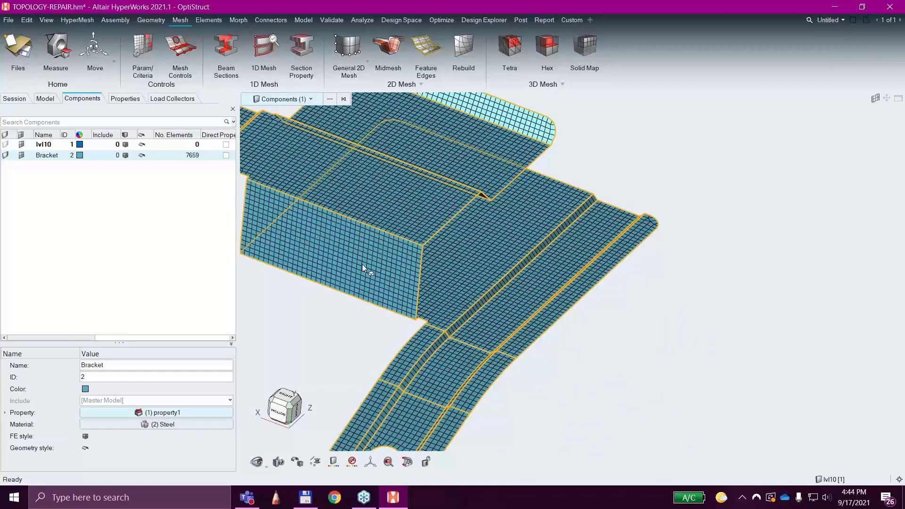
scroll(362, 264, "up", 6)
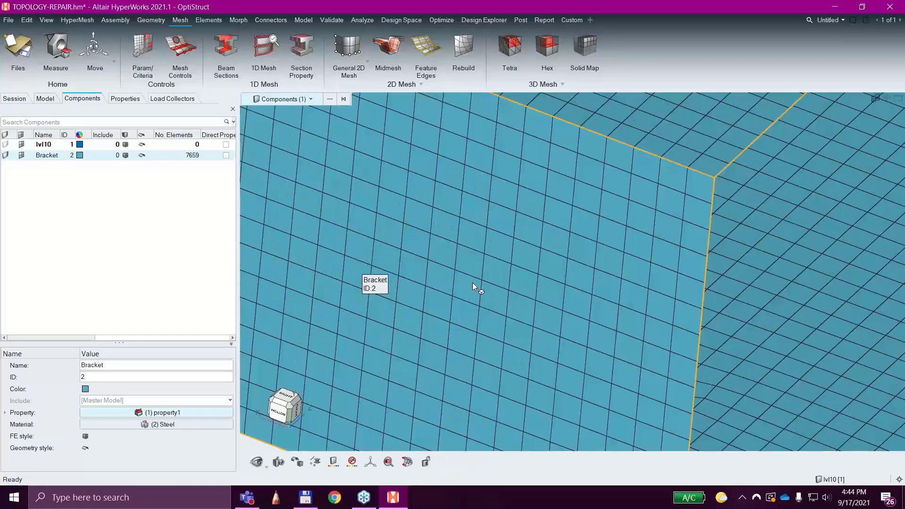
scroll(471, 282, "down", 10)
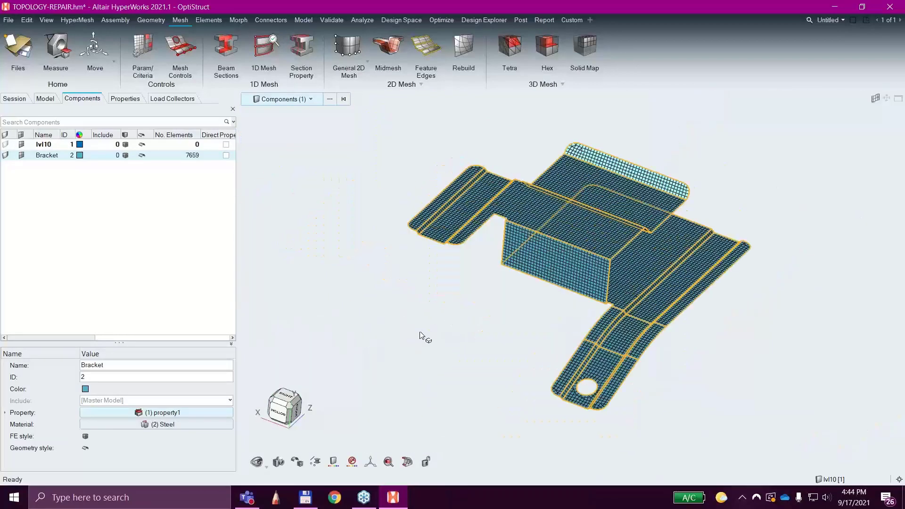
left_click(176, 268)
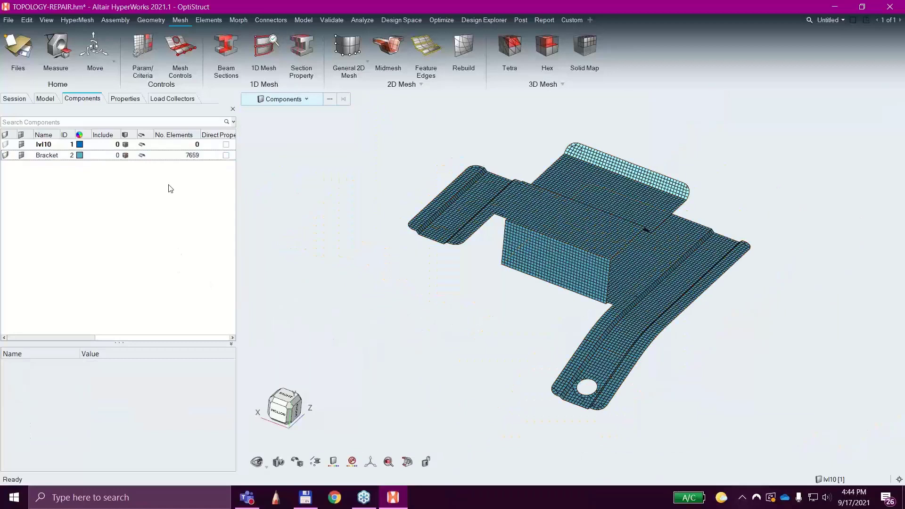
Create a load collector named Loads in blue, without a card image.
left_click(45, 100)
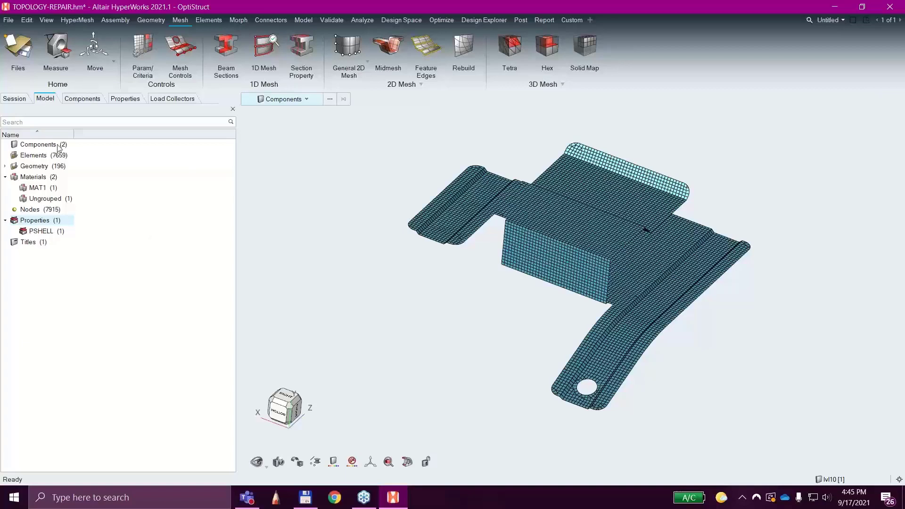
right_click(130, 303)
mouse_move(142, 310)
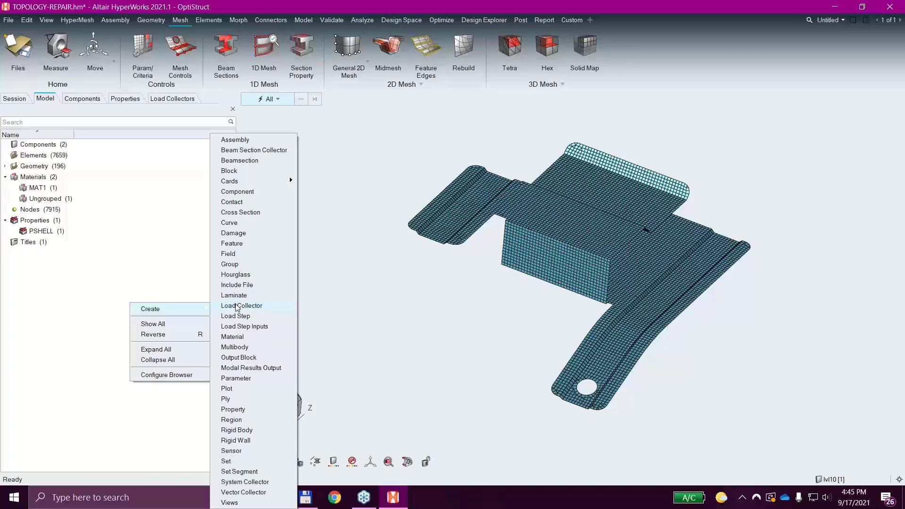
left_click(237, 307)
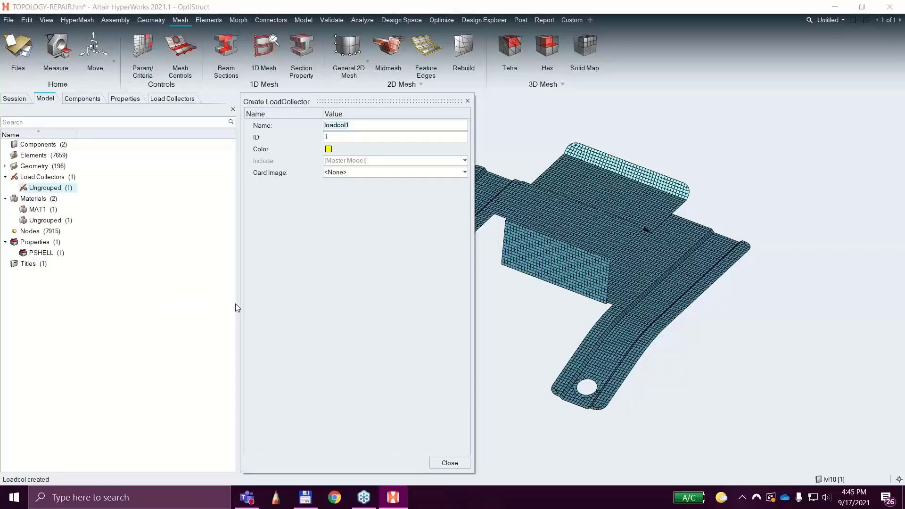
type("Loads")
left_click(328, 148)
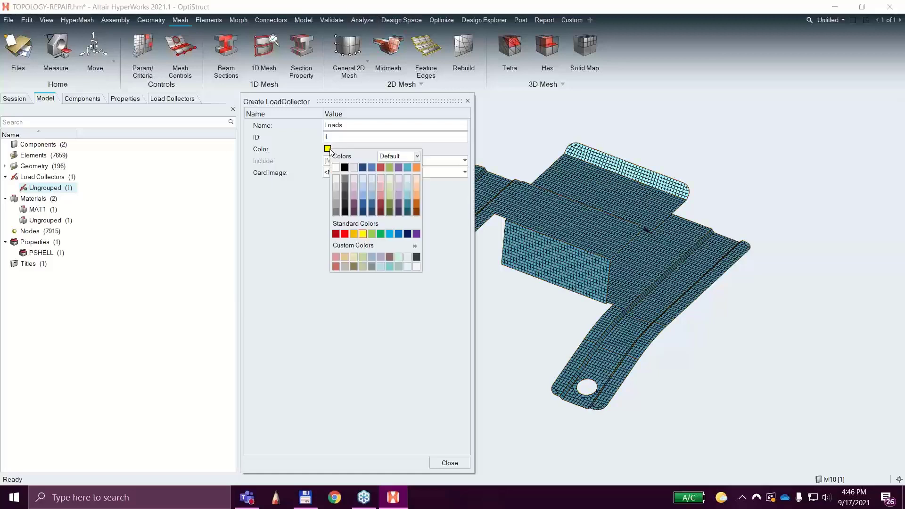
left_click(399, 234)
left_click(307, 278)
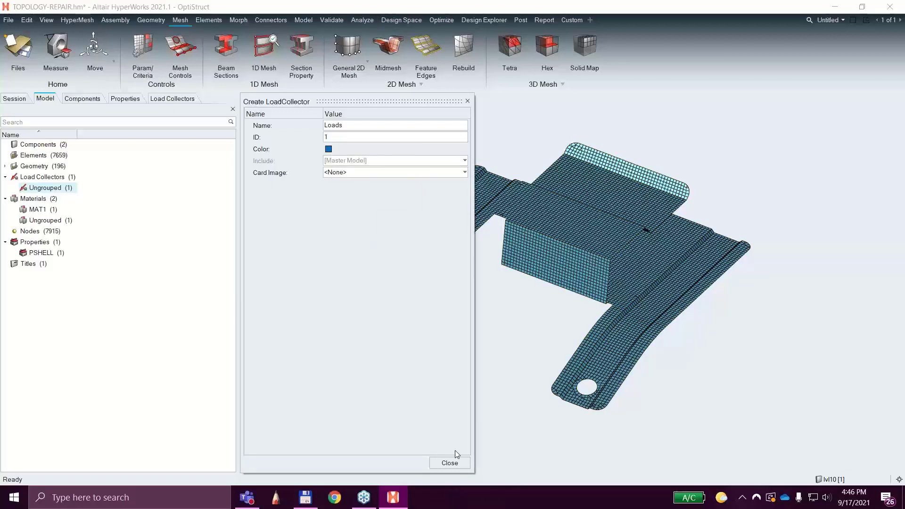
left_click(454, 463)
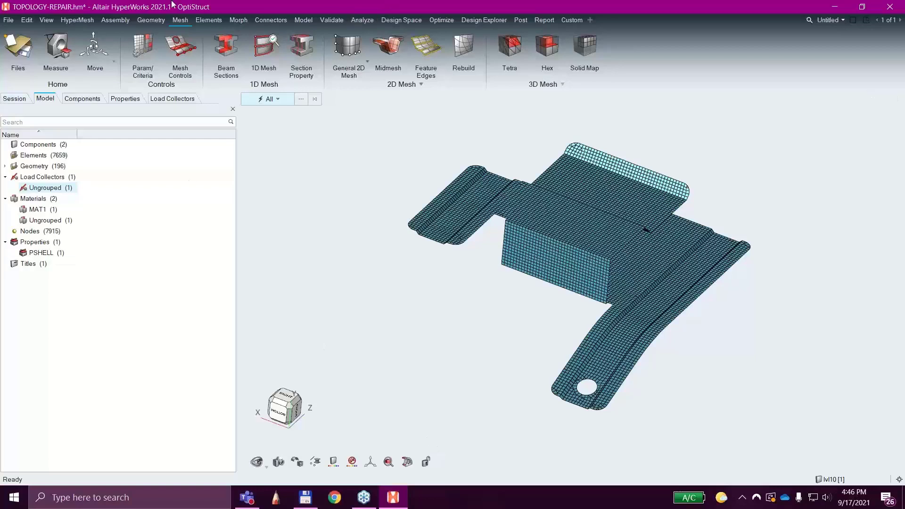
Create a second load collector named Constraints in red, without a card image.
right_click(168, 292)
mouse_move(188, 298)
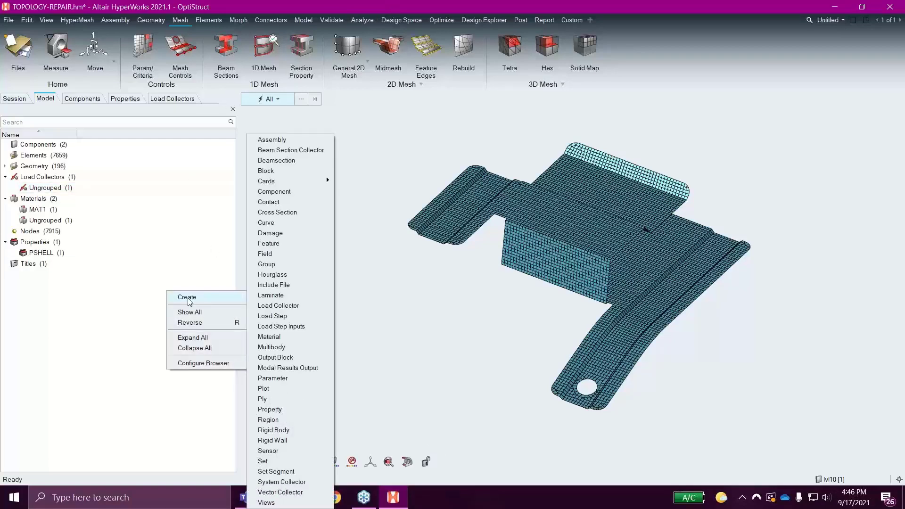
left_click(265, 306)
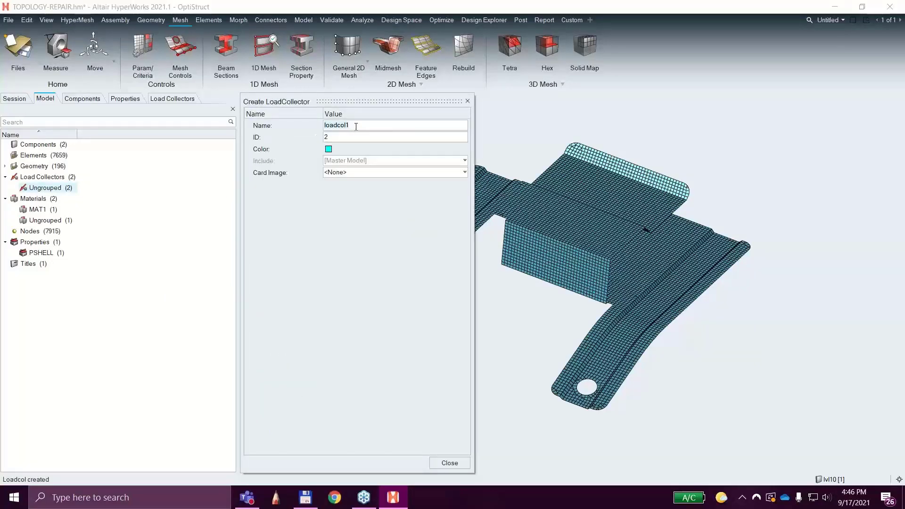
left_click(328, 149)
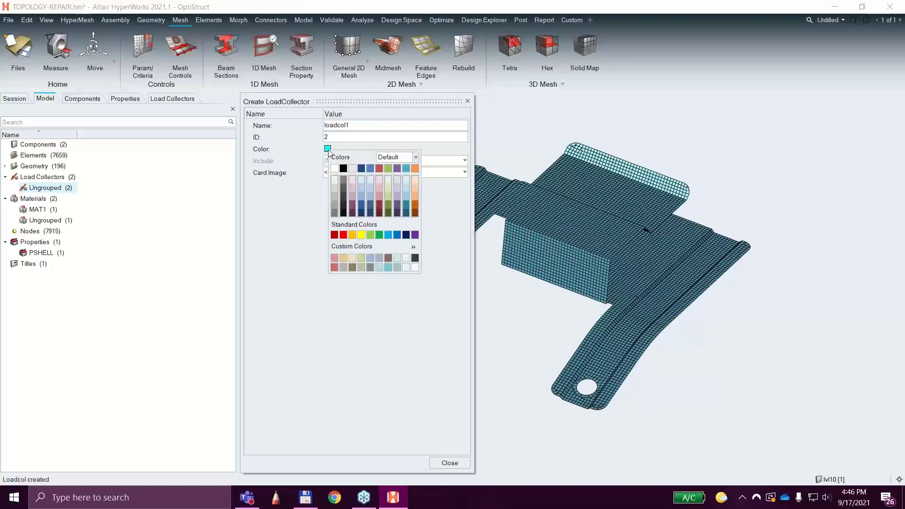
left_click(343, 236)
left_click(284, 229)
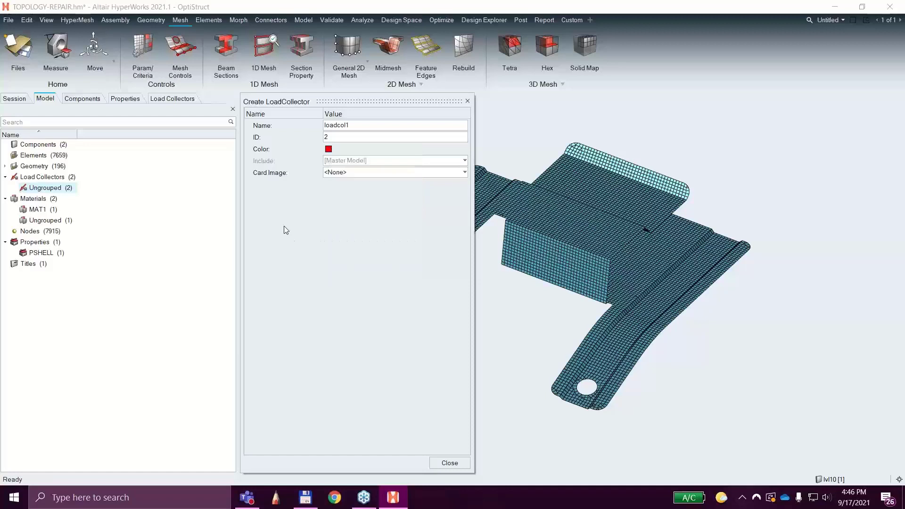
double_click(364, 126)
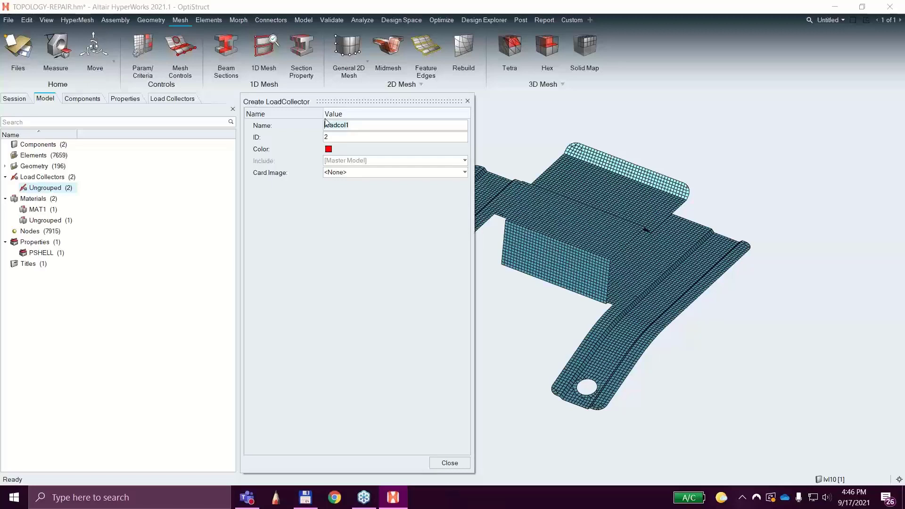
key("BackSpace")
type("constraints")
left_click(449, 463)
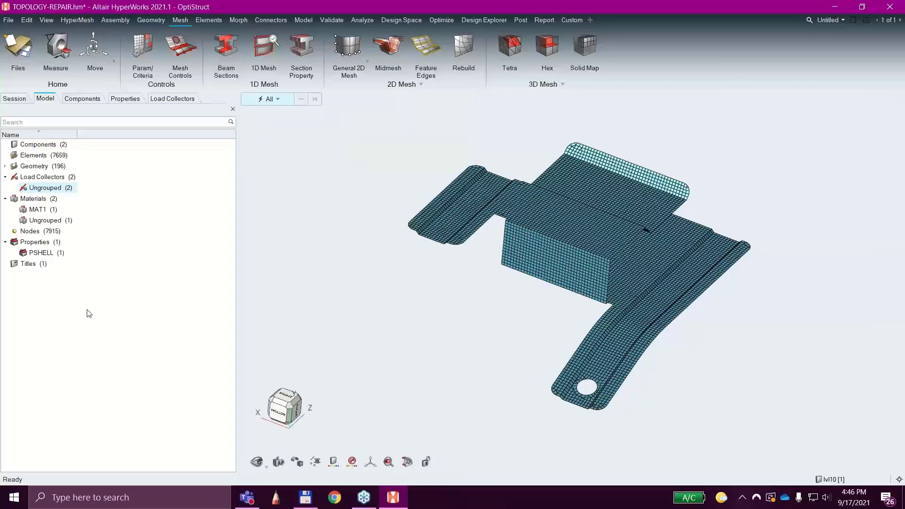
List the model's load collectors.
left_click(6, 178)
left_click(5, 177)
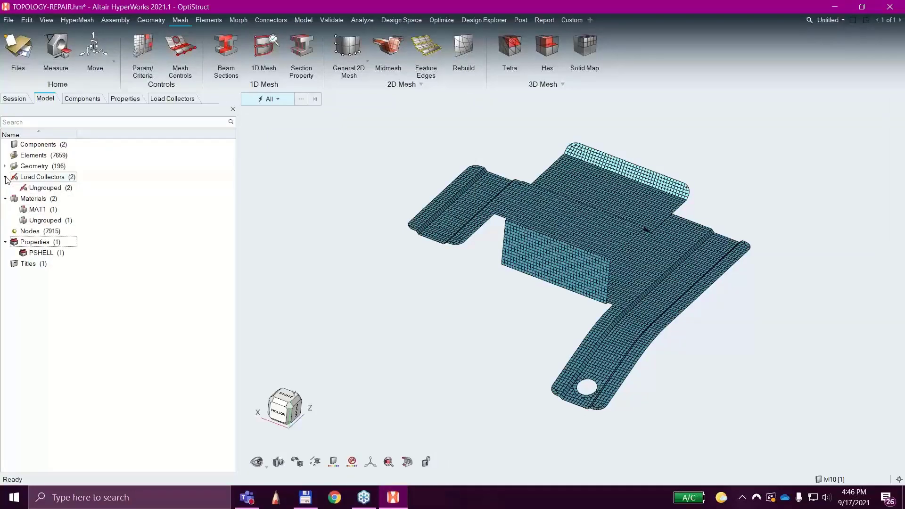
double_click(61, 179)
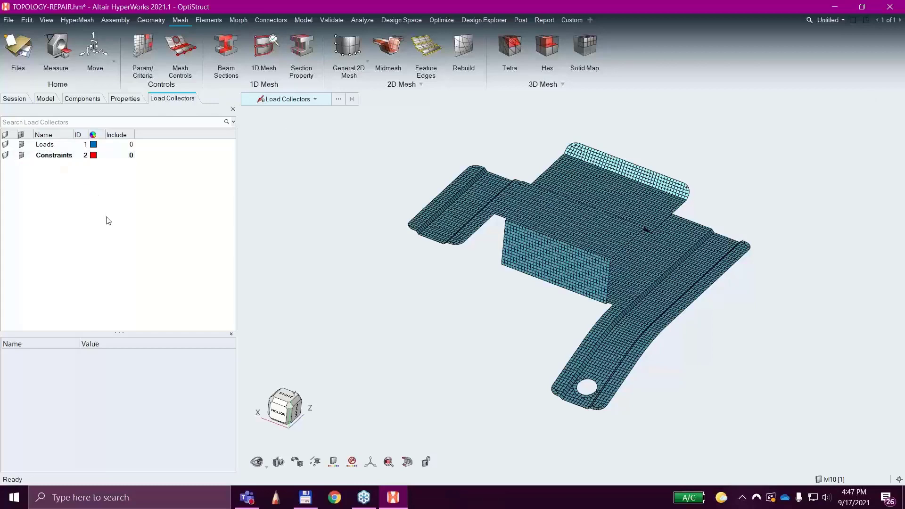
Start creating constraints on nodes and select all nodes on the bracket's raised rear flange by face.
left_click(364, 20)
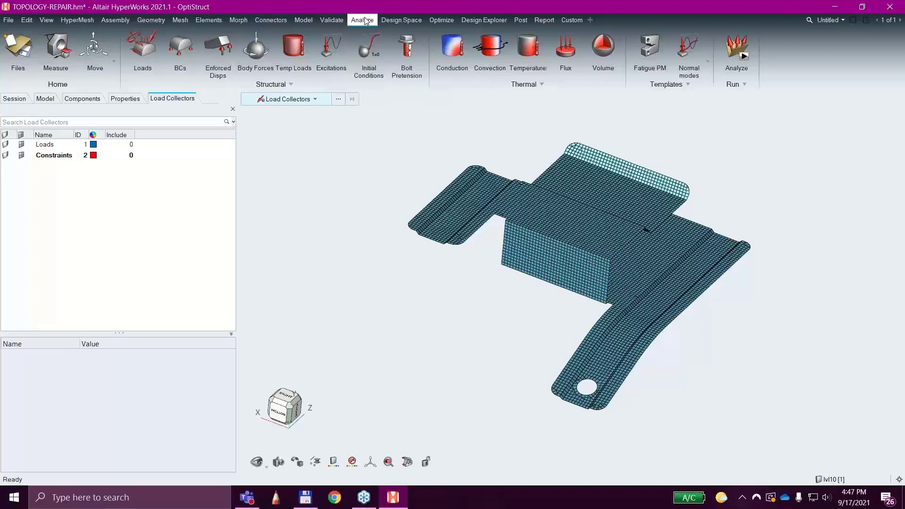
left_click(180, 60)
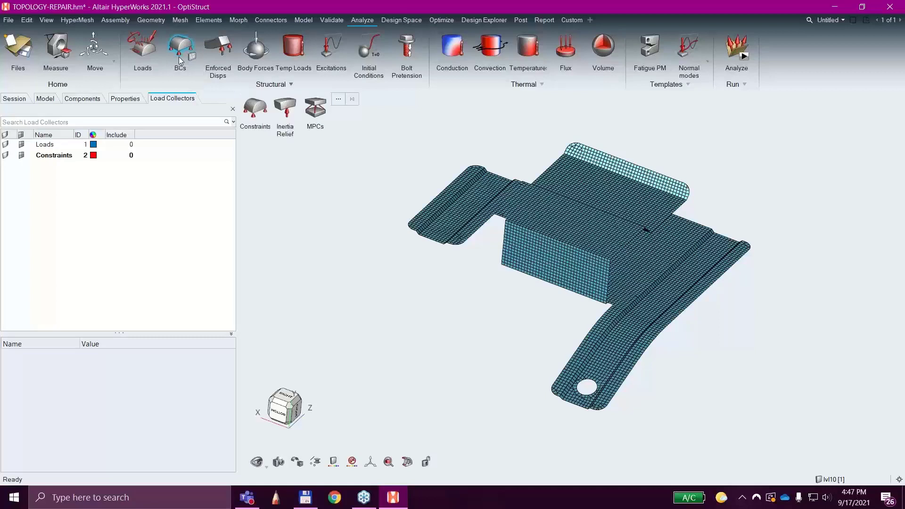
left_click(255, 116)
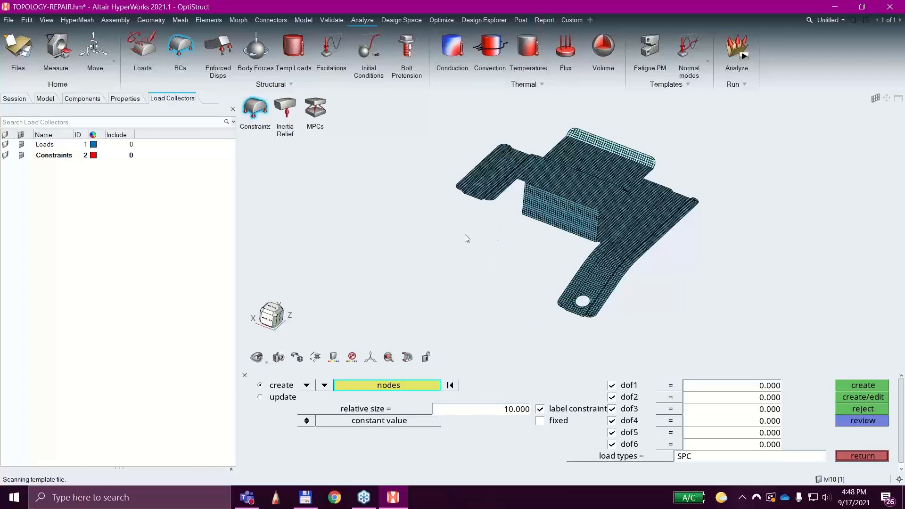
scroll(462, 224, "up", 5)
right_click_drag(485, 230, 425, 272)
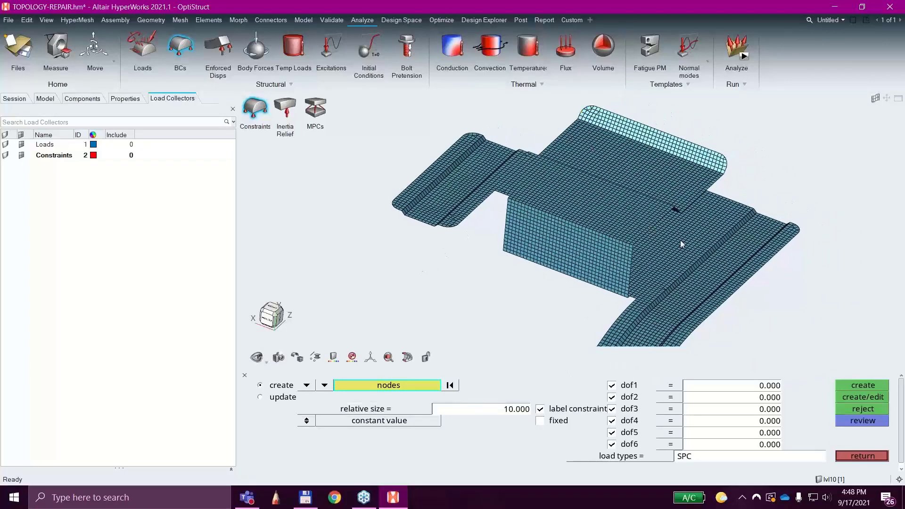
scroll(607, 158, "up", 5)
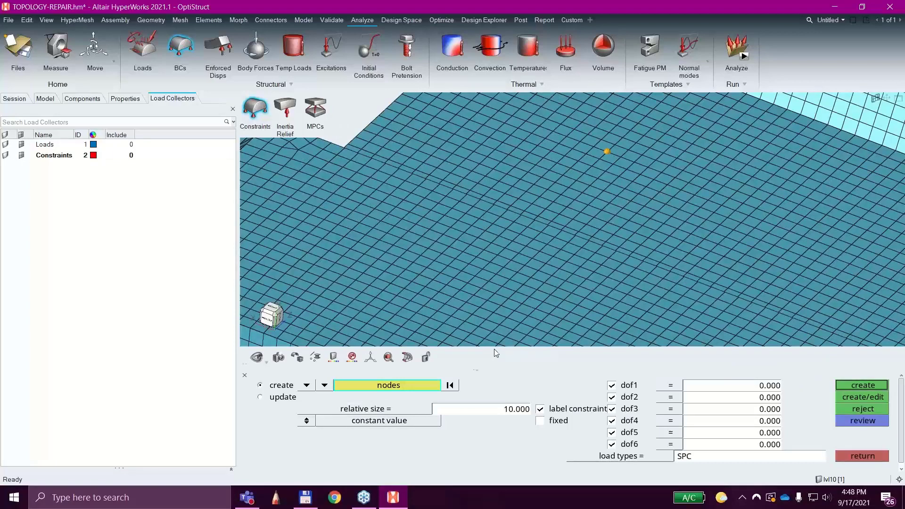
left_click(403, 386)
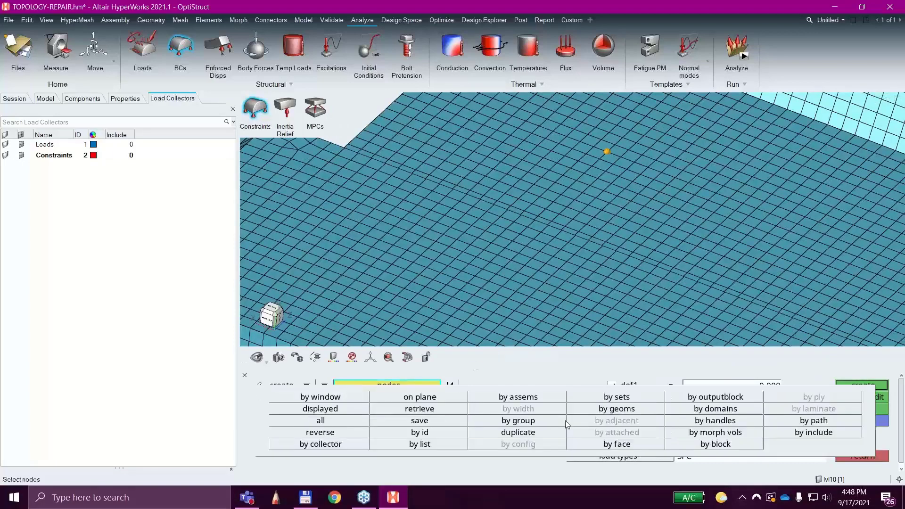
left_click(631, 446)
scroll(702, 261, "down", 5)
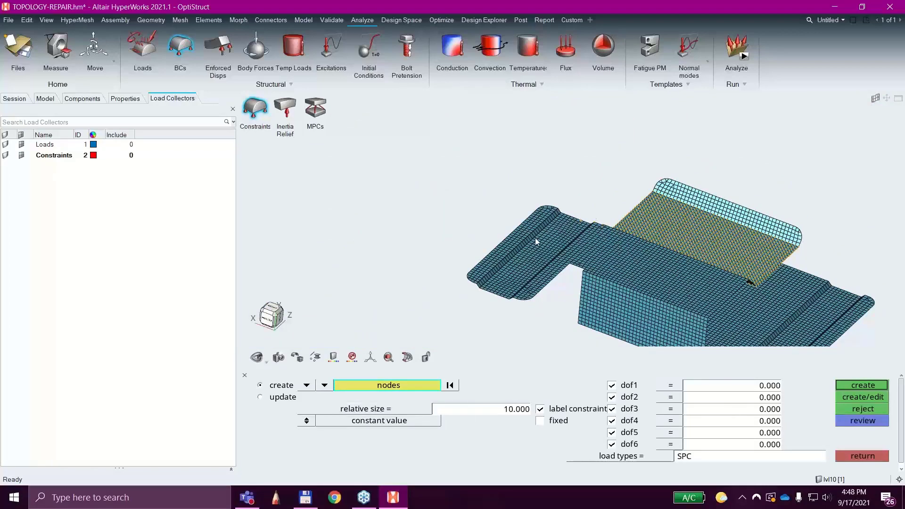
Add the side arm's nodes to the selection by face and create SPC constraints with dof1 to dof6 fixed at 0.000.
scroll(537, 251, "up", 3)
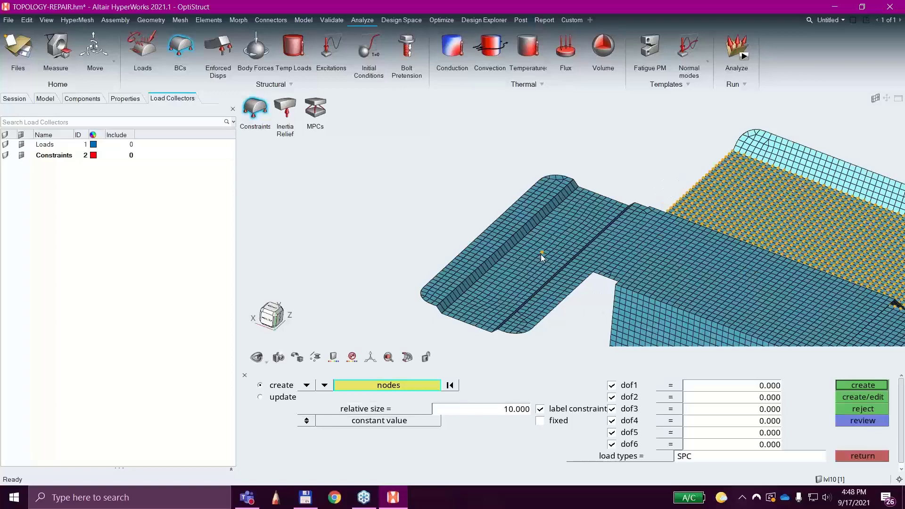
left_click(395, 387)
left_click(648, 442)
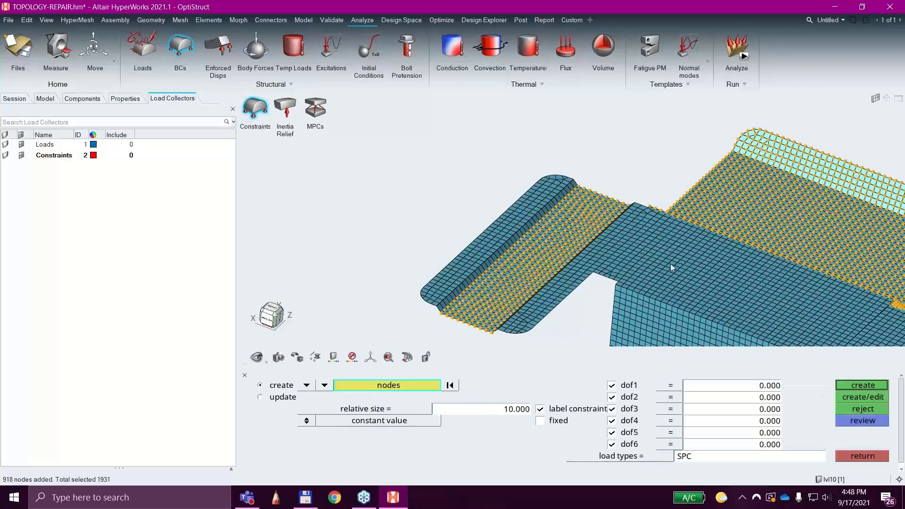
scroll(677, 248, "down", 4)
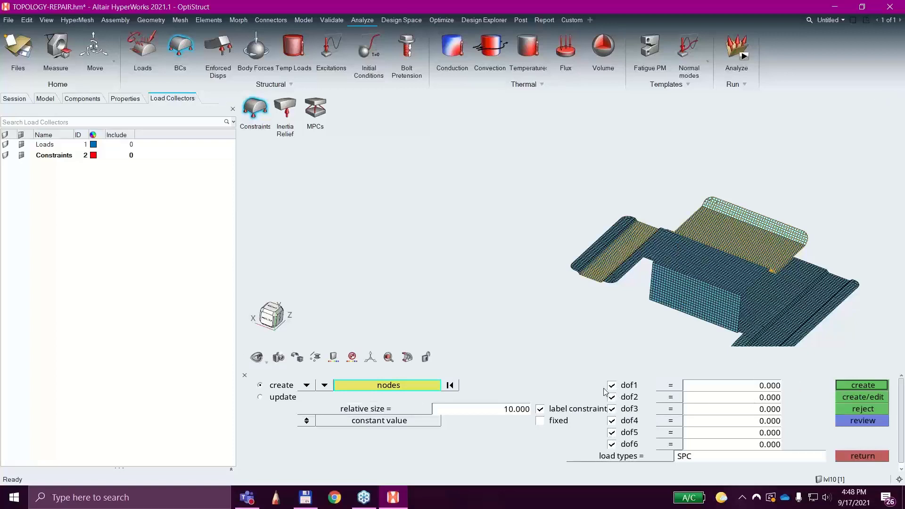
left_click(886, 386)
Toggle the display of the Constraints collector off and on and inspect the constraints on the bracket's faces.
scroll(581, 271, "up", 3)
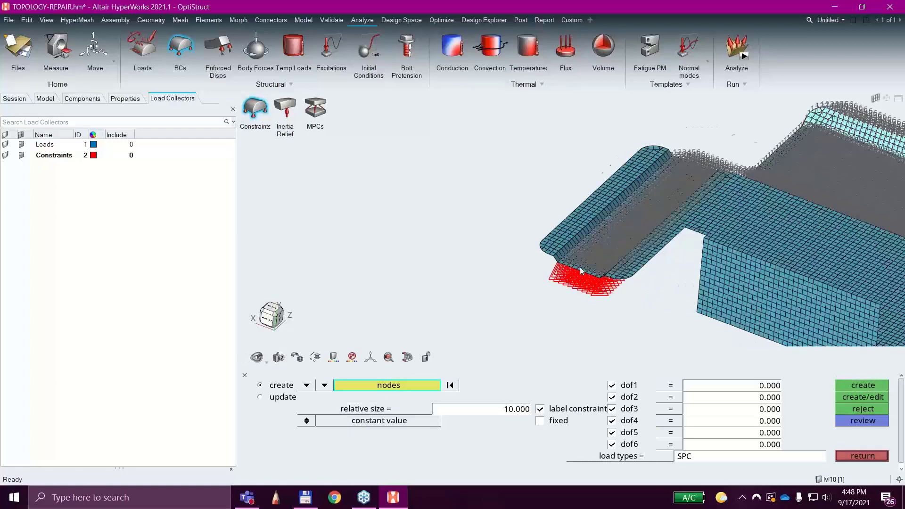
scroll(581, 271, "up", 3)
scroll(581, 271, "down", 4)
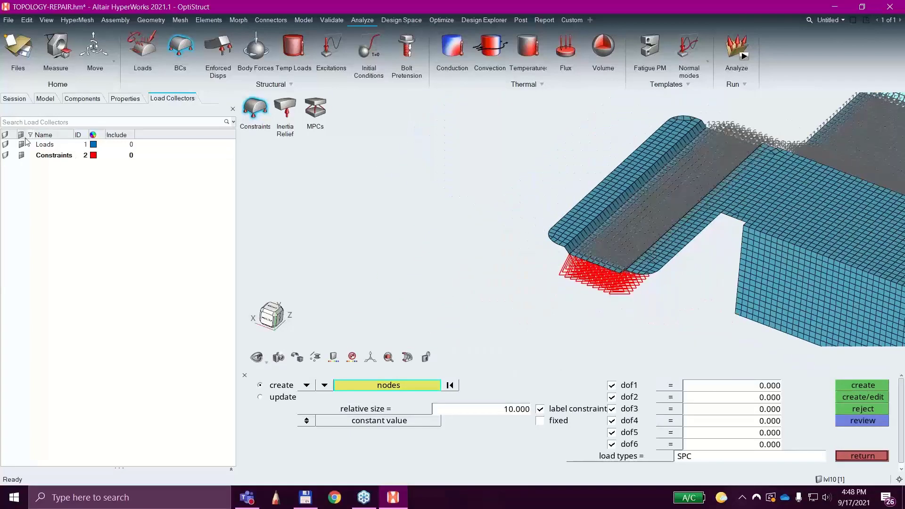
left_click(21, 155)
left_click(21, 156)
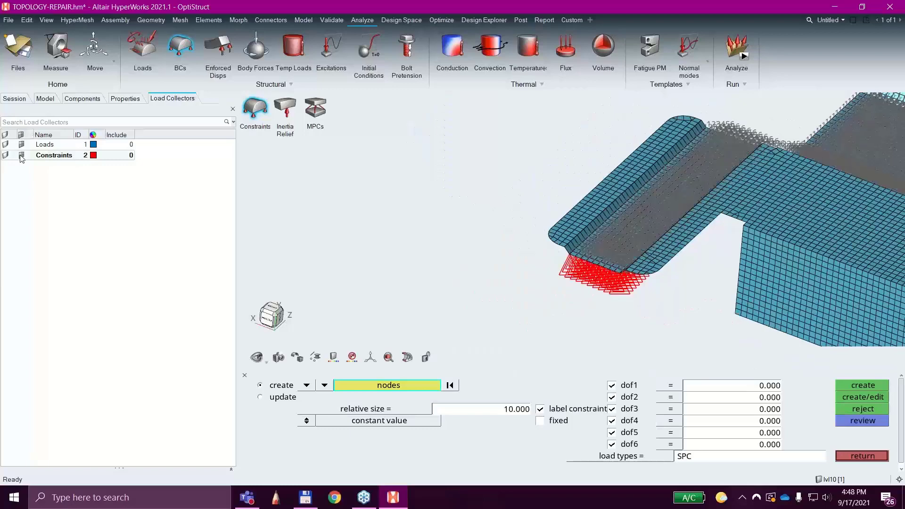
left_click(21, 156)
left_click(21, 156)
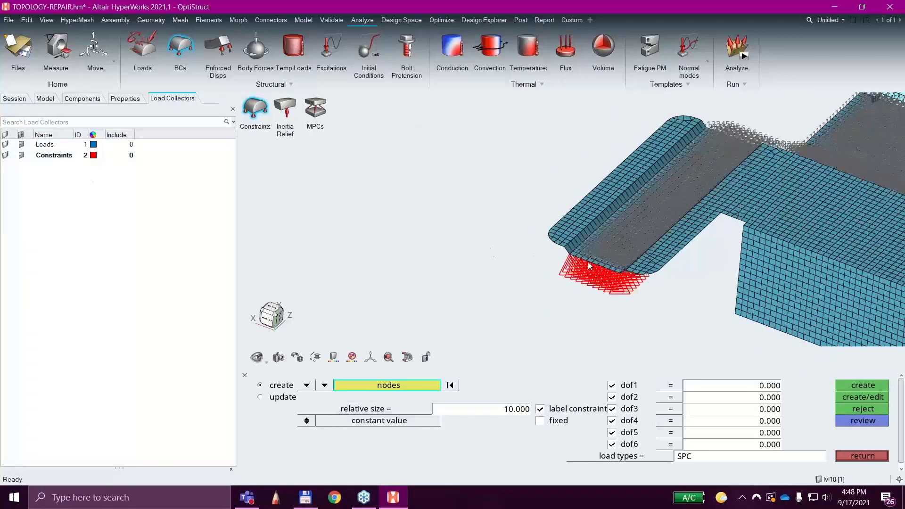
left_click_drag(589, 264, 592, 223, "ctrl")
scroll(592, 222, "down", 3)
right_click_drag(623, 259, 558, 215, "ctrl")
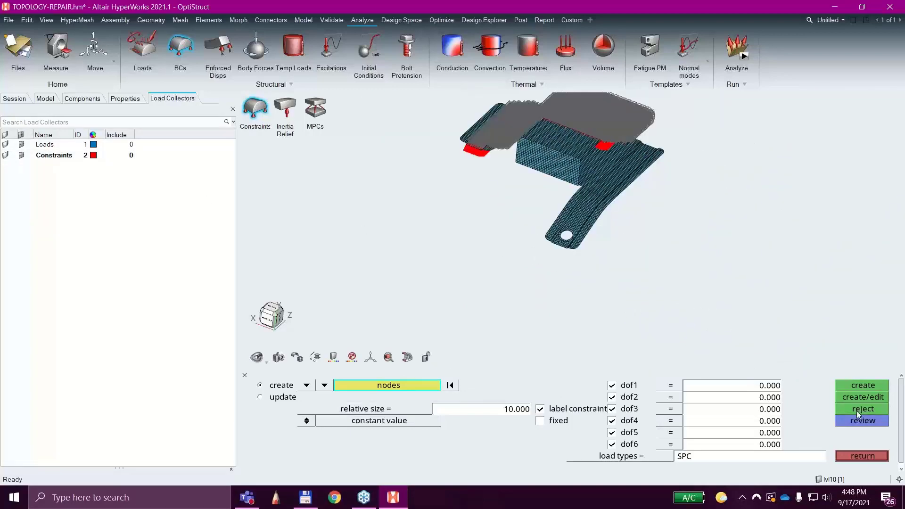
left_click(862, 456)
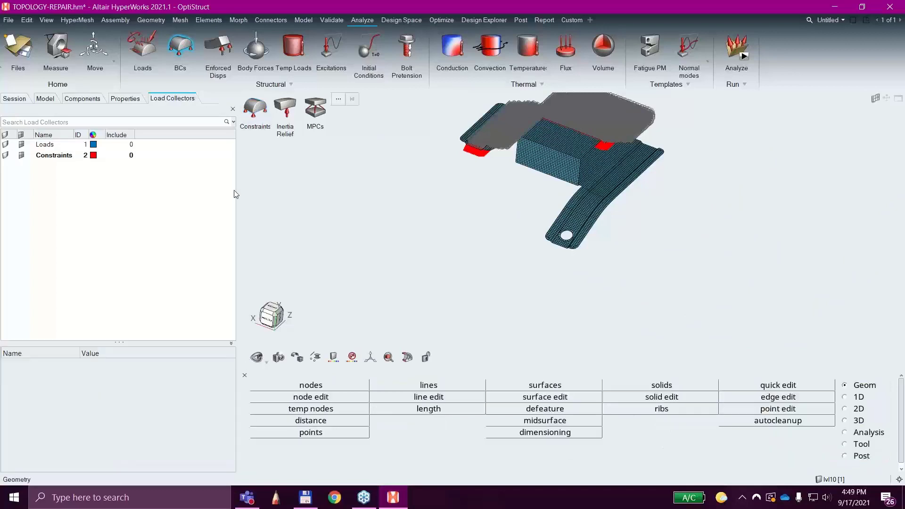
Make the Loads collector current and start creating forces, picking a first node on the edge of the arm's round hole.
right_click(44, 147)
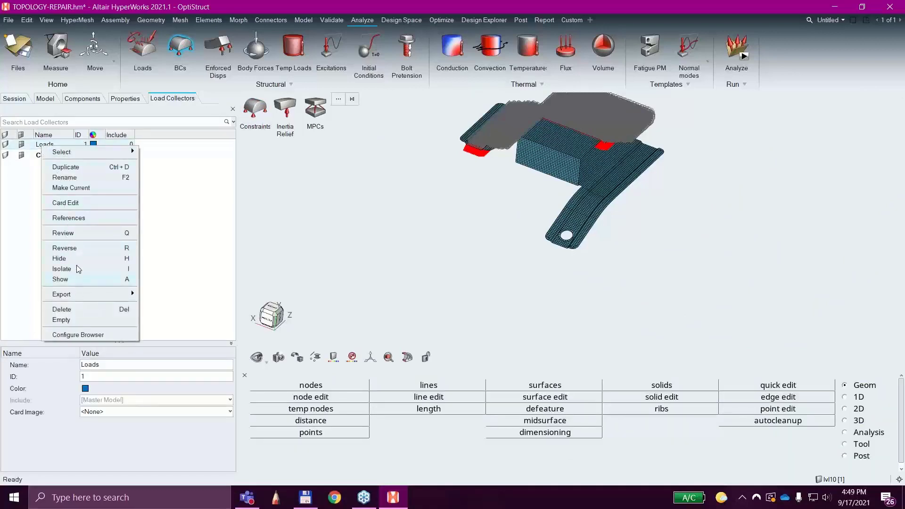
left_click(71, 189)
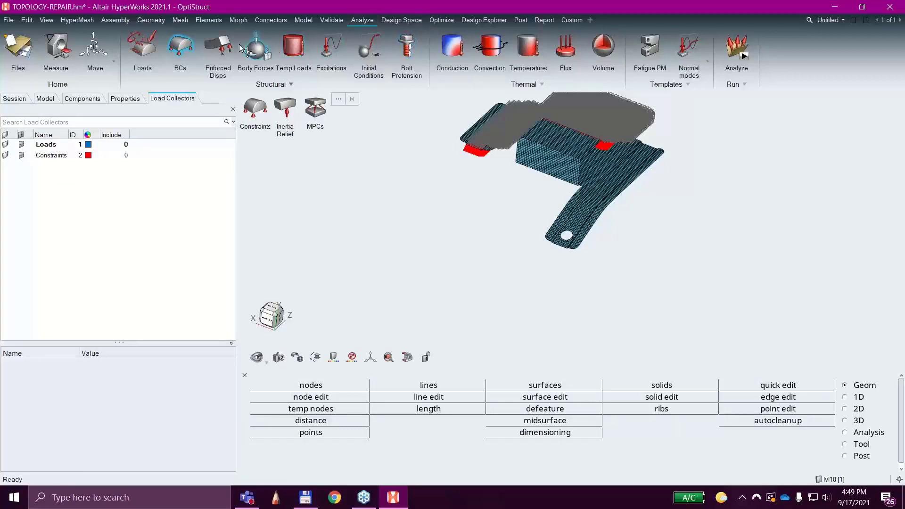
left_click(153, 43)
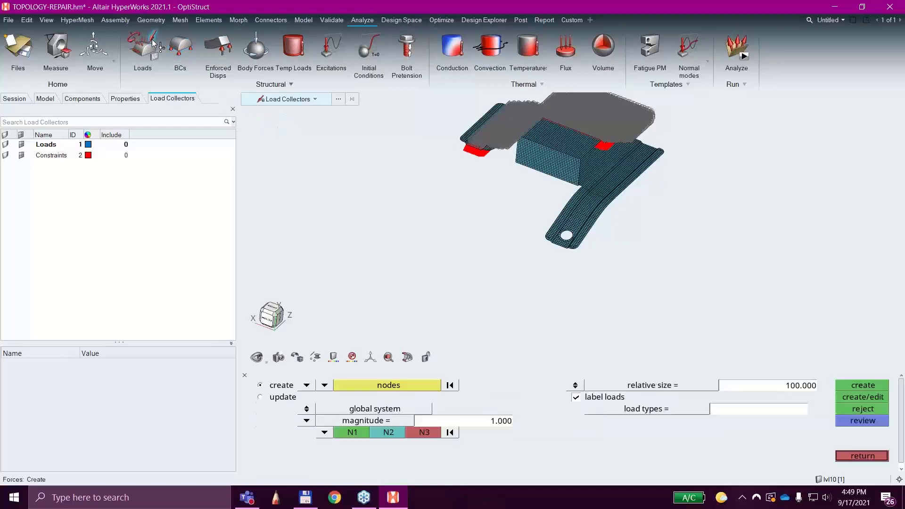
scroll(575, 264, "up", 5)
scroll(549, 212, "up", 4)
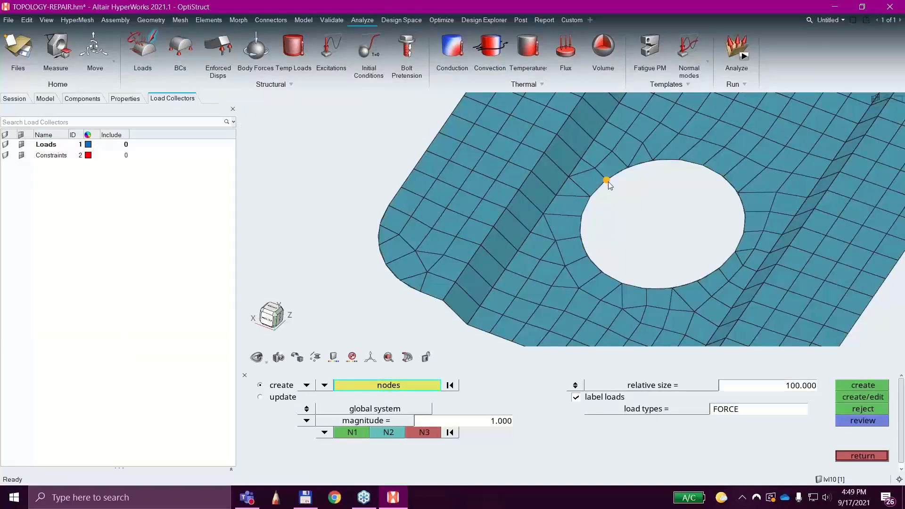
left_click(607, 181)
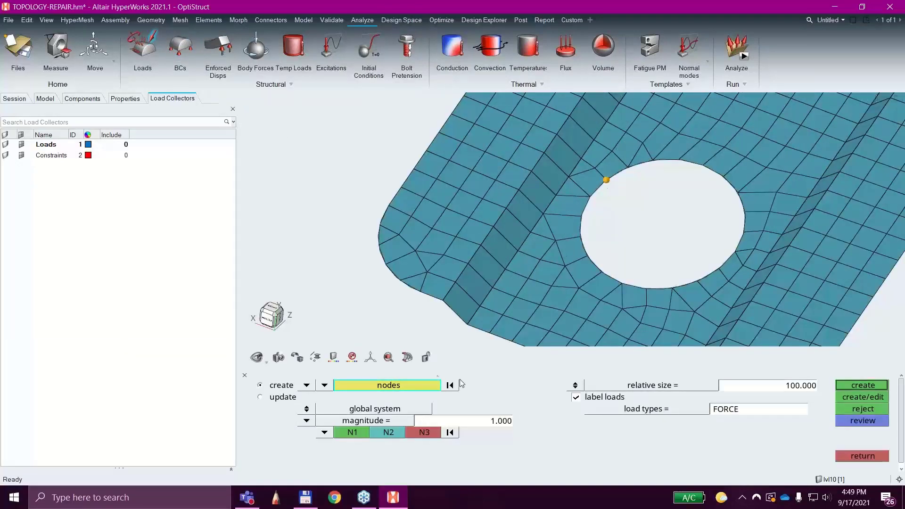
Select the remaining nodes around the full edge of the round hole by path.
left_click(411, 387)
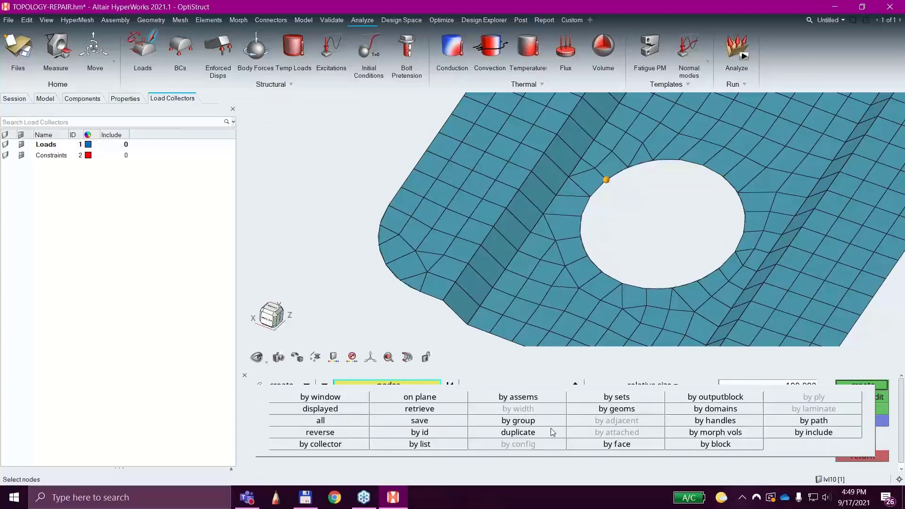
left_click(792, 421)
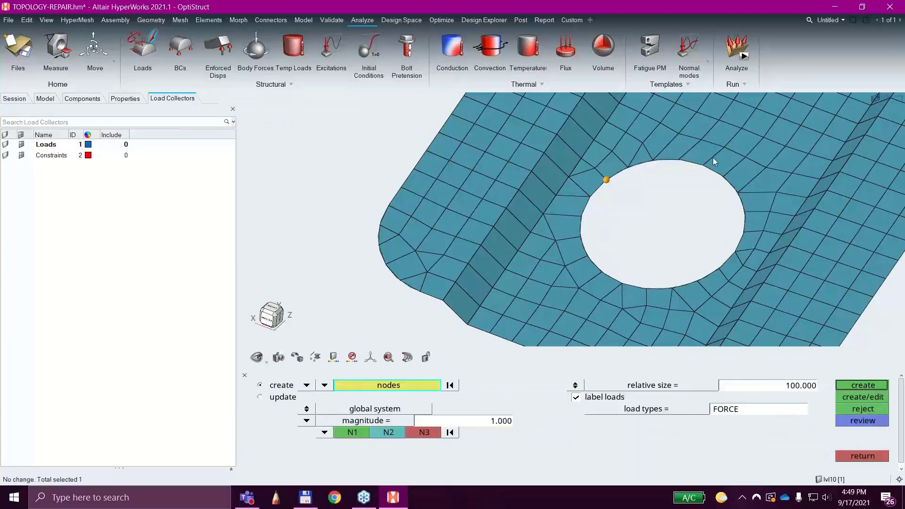
left_click(722, 177)
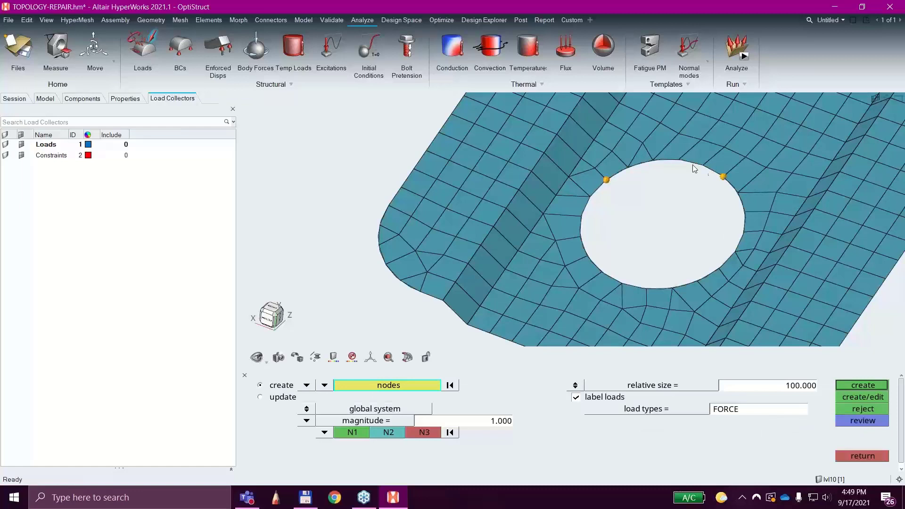
left_click(656, 161)
left_click(601, 272)
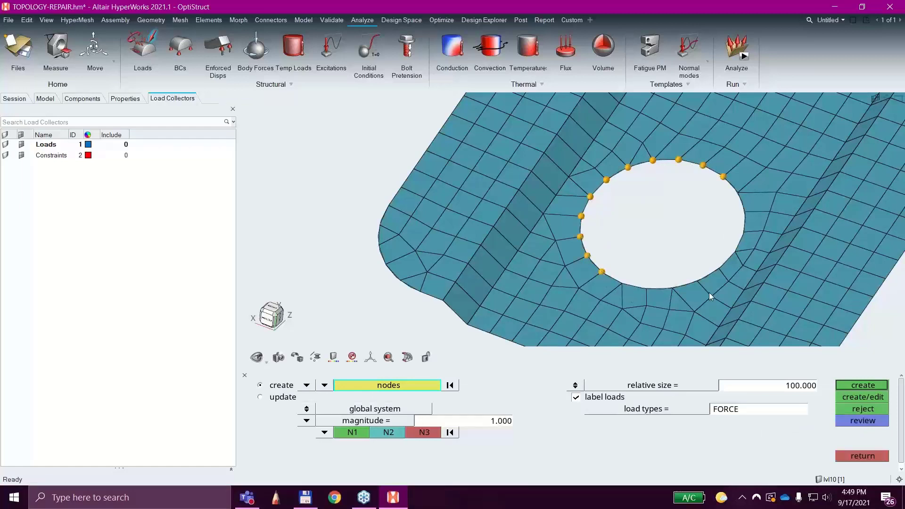
left_click(718, 269)
left_click(737, 193)
Create forces on the hole's edge nodes along the y-axis with a magnitude of -10.
left_click(324, 432)
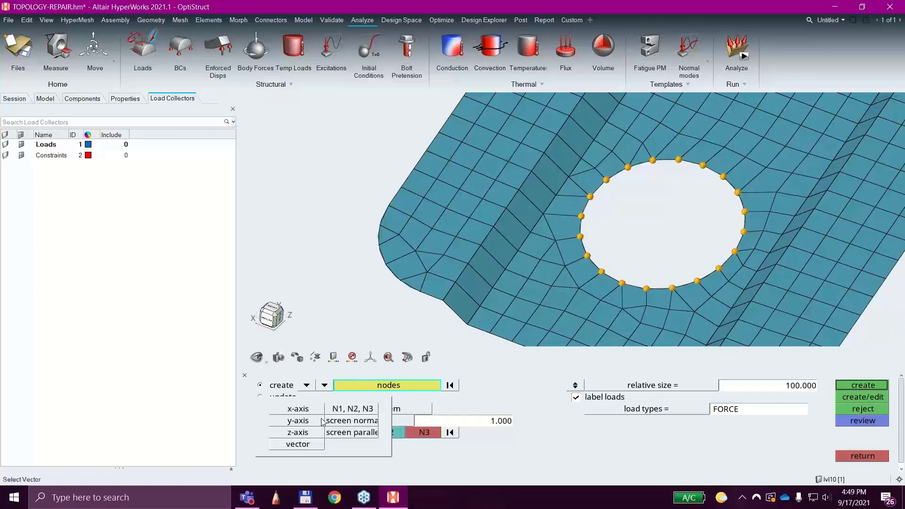
left_click(309, 420)
mouse_move(363, 319)
left_mouse_down("ctrl")
mouse_move(370, 309)
mouse_move(349, 297)
mouse_move(357, 306)
left_mouse_up("ctrl")
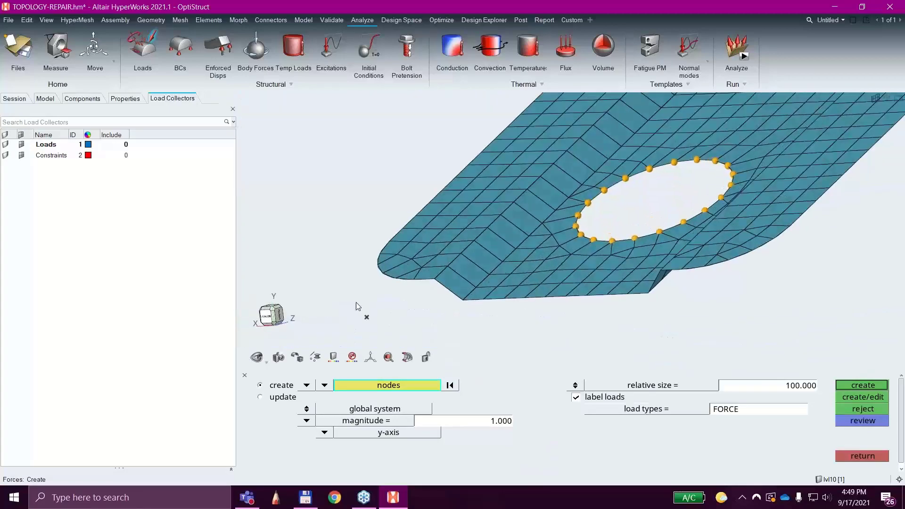
left_click(458, 425)
key("BackSpace")
key("Return")
left_click(872, 386)
scroll(692, 295, "down", 5)
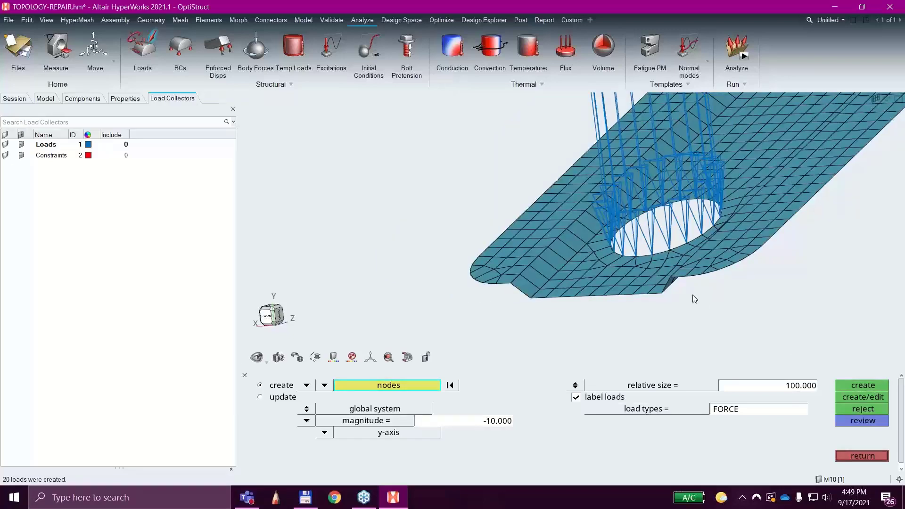
scroll(691, 298, "down", 3)
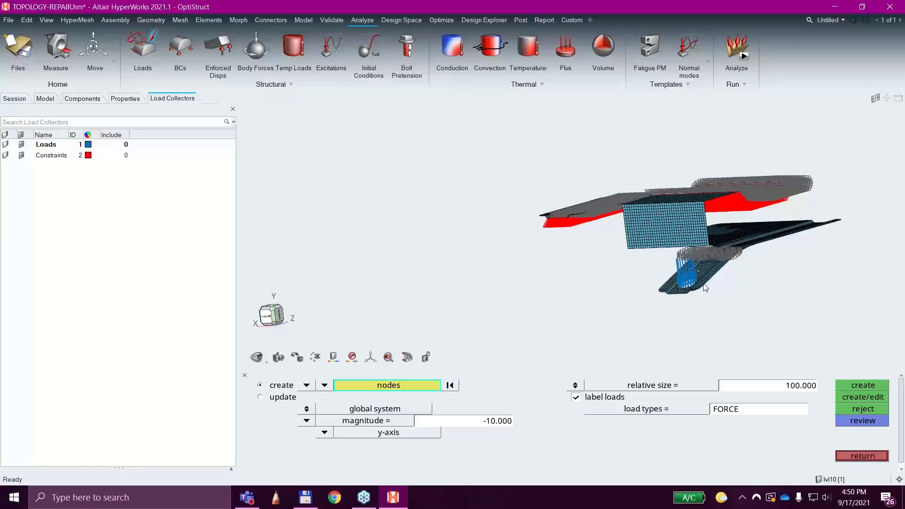
left_click(863, 456)
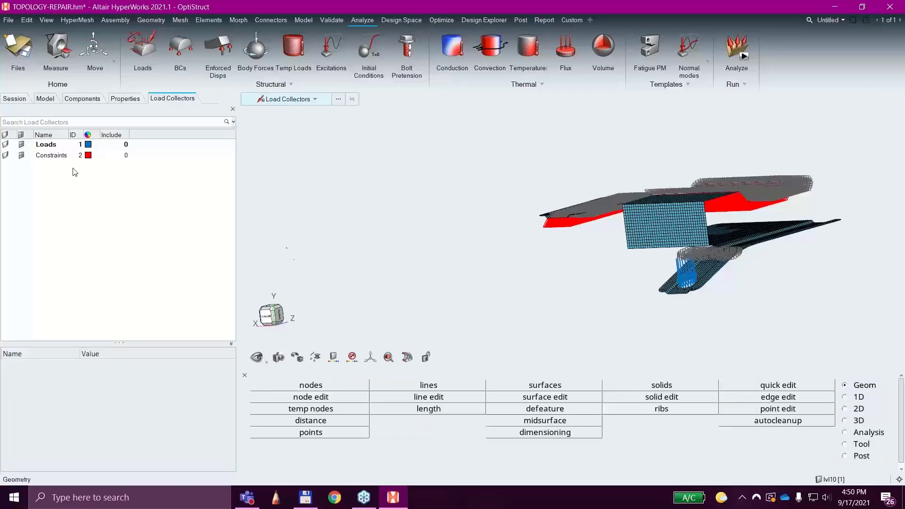
Create a load step in the model and set its analysis type to Linear Static.
left_click(51, 100)
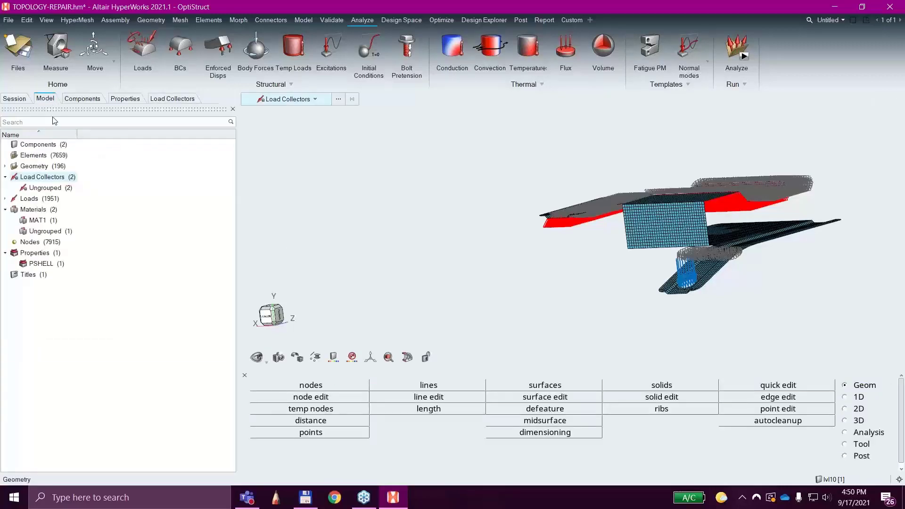
right_click(137, 287)
mouse_move(151, 288)
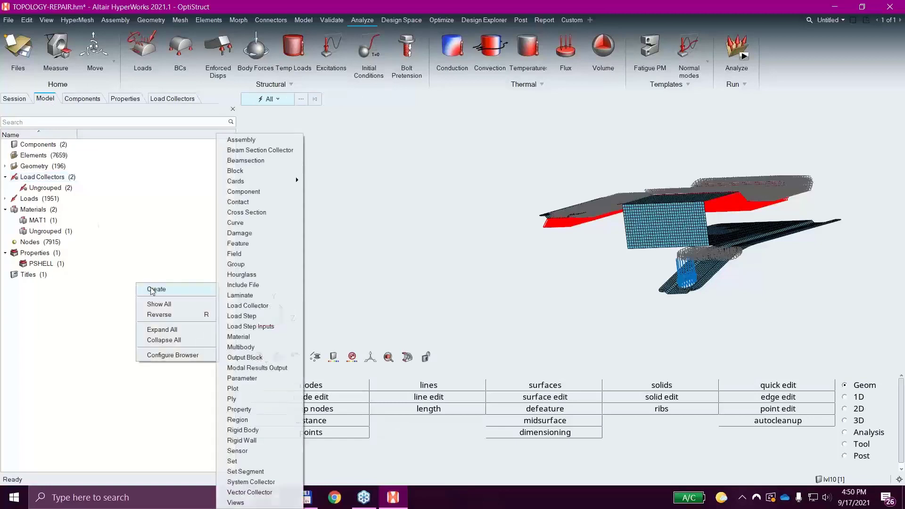
left_click(245, 316)
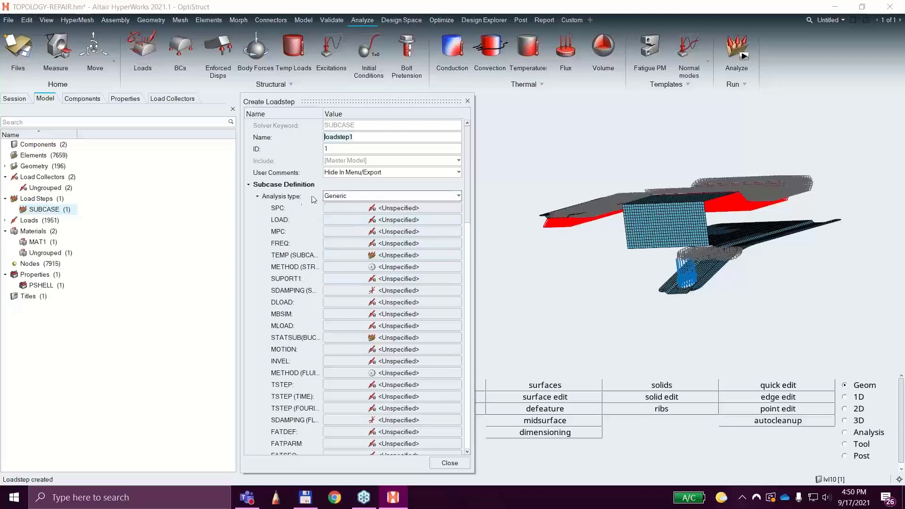
left_click(344, 196)
scroll(346, 211, "up", 4)
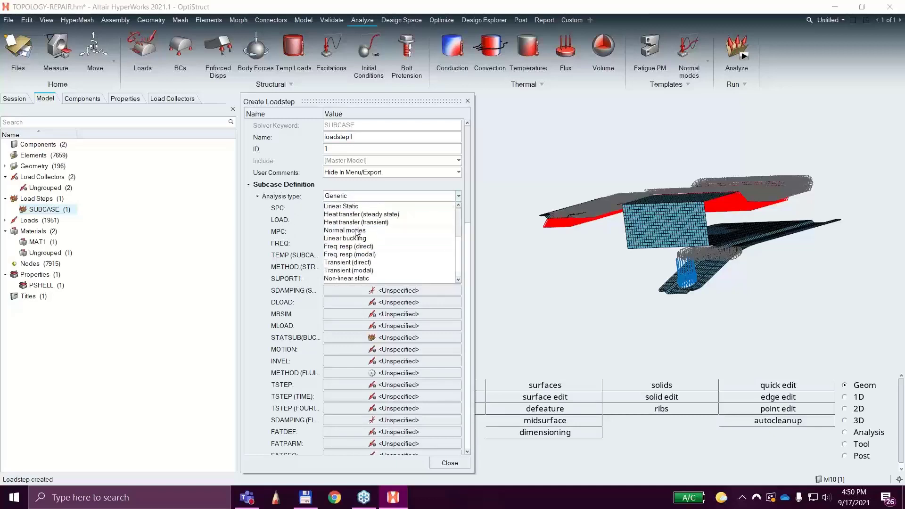
left_click(335, 208)
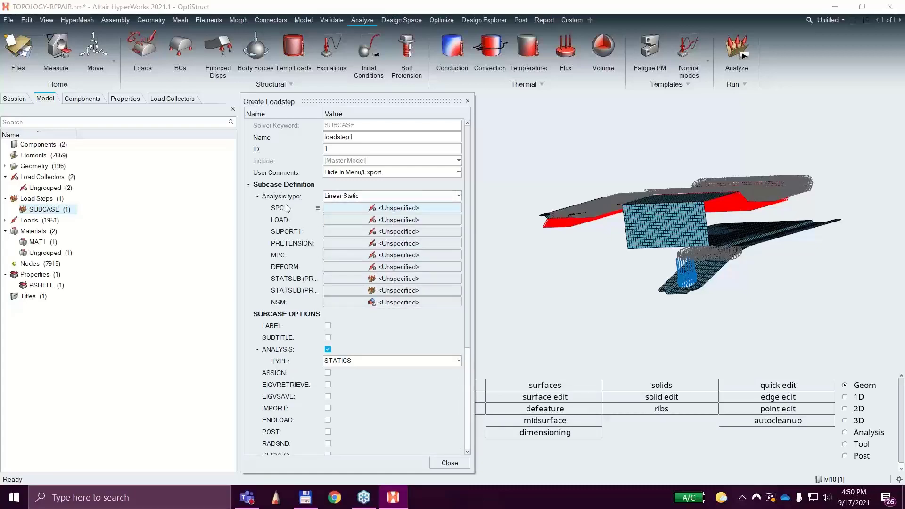
Assign the Constraints collector as the load step's SPC and the Loads collector as its LOAD.
left_click(381, 208)
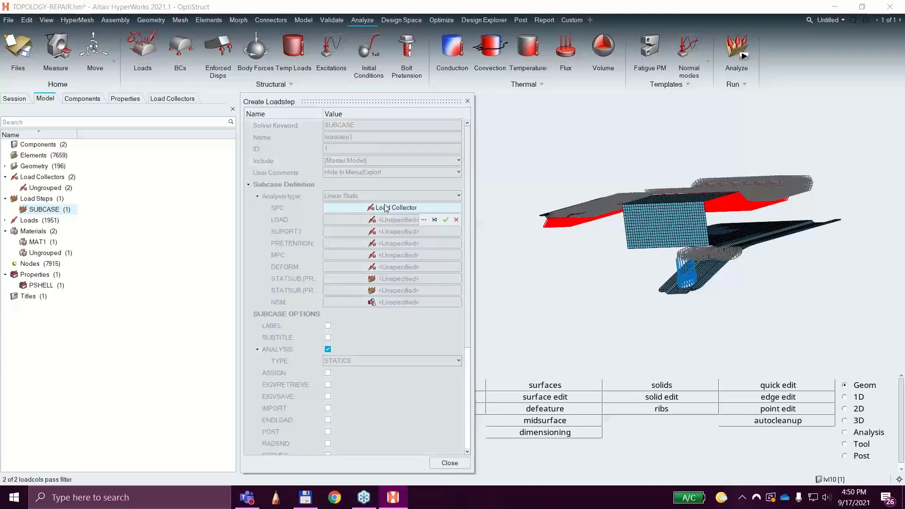
left_click(424, 219)
left_click(365, 272)
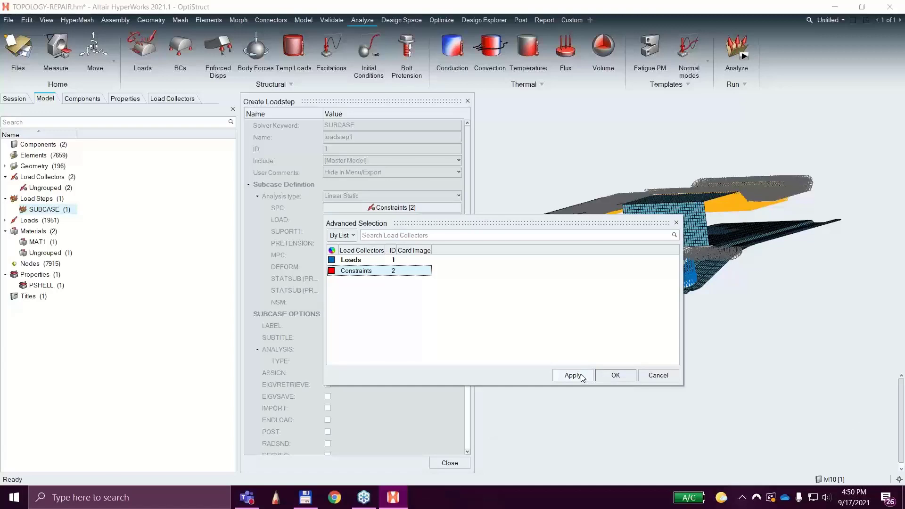
left_click(616, 375)
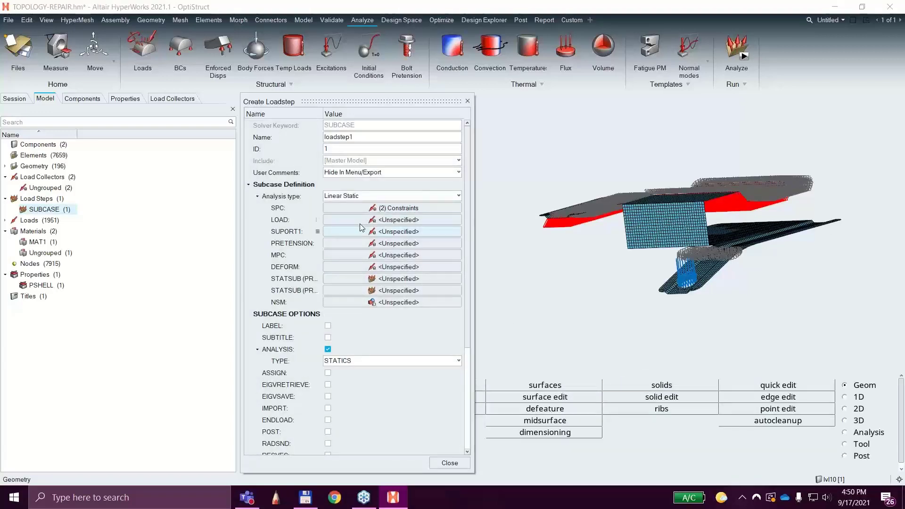
left_click(384, 221)
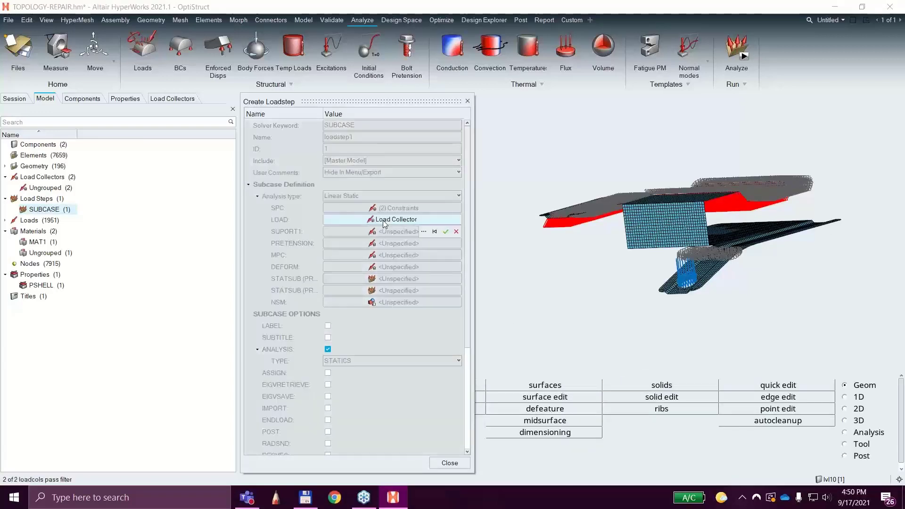
left_click(424, 232)
left_click(355, 272)
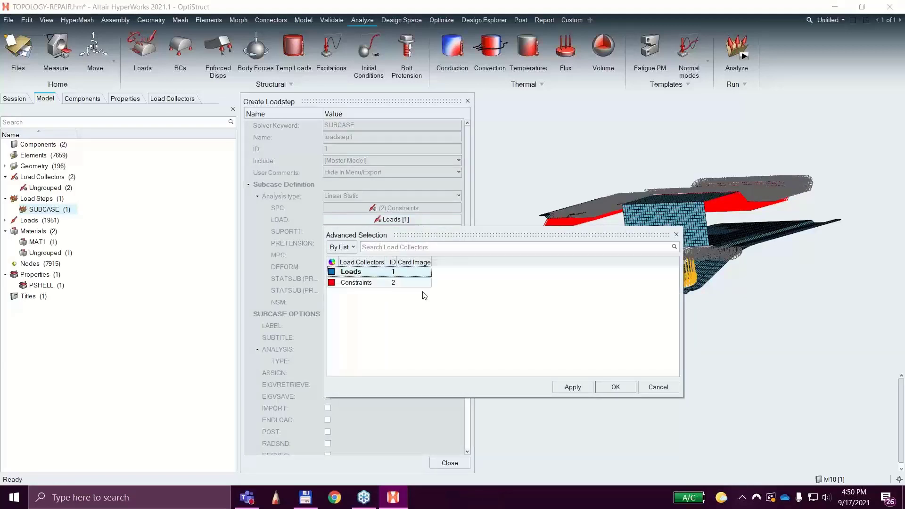
left_click(615, 387)
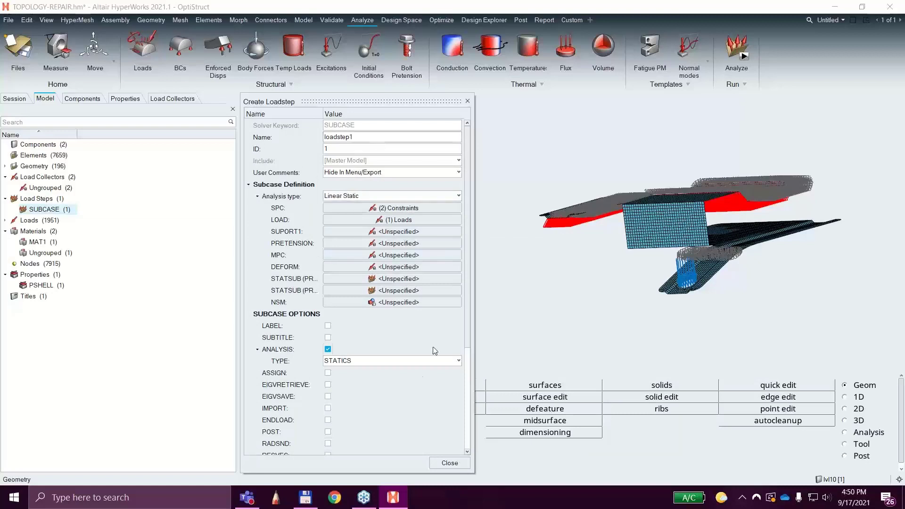
left_click(450, 463)
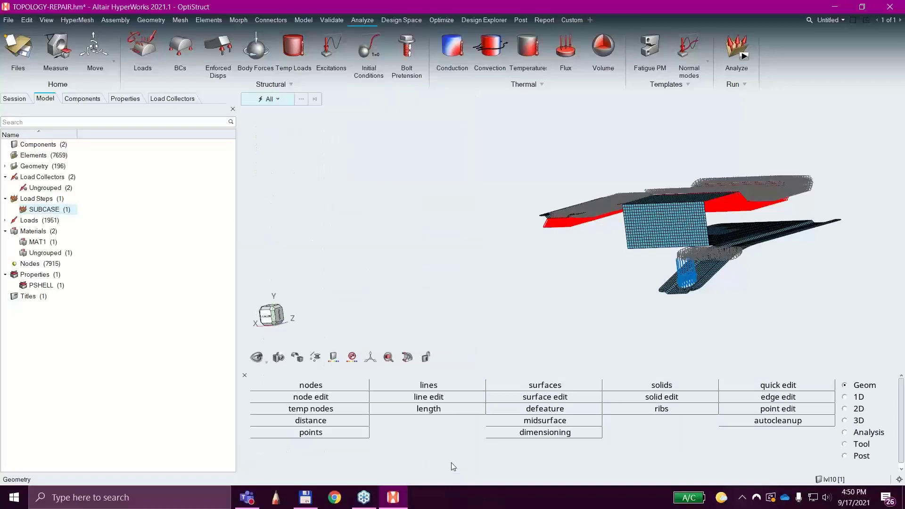
Save the HyperMesh model as TOPOLOGY-REPAIR.hm in the Webinar Folder on the Desktop.
left_click(9, 20)
left_click(30, 90)
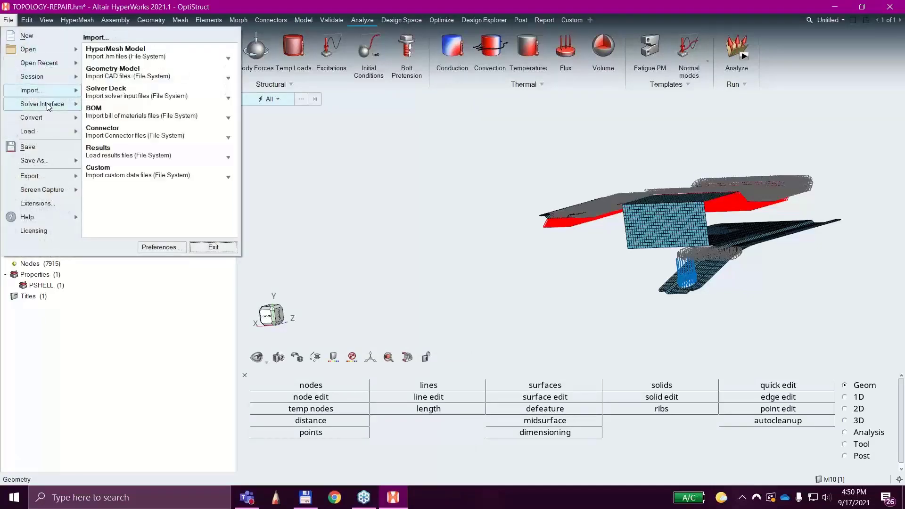
mouse_move(56, 160)
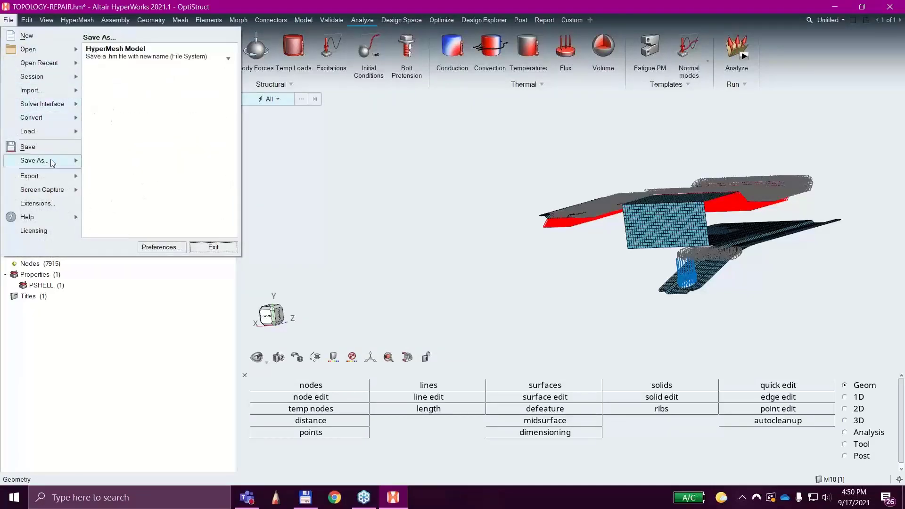
left_click(146, 54)
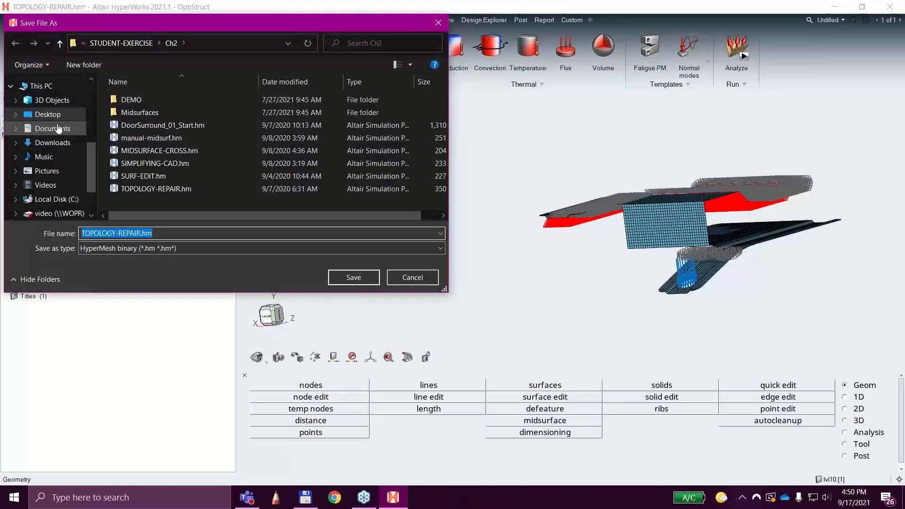
left_click(48, 114)
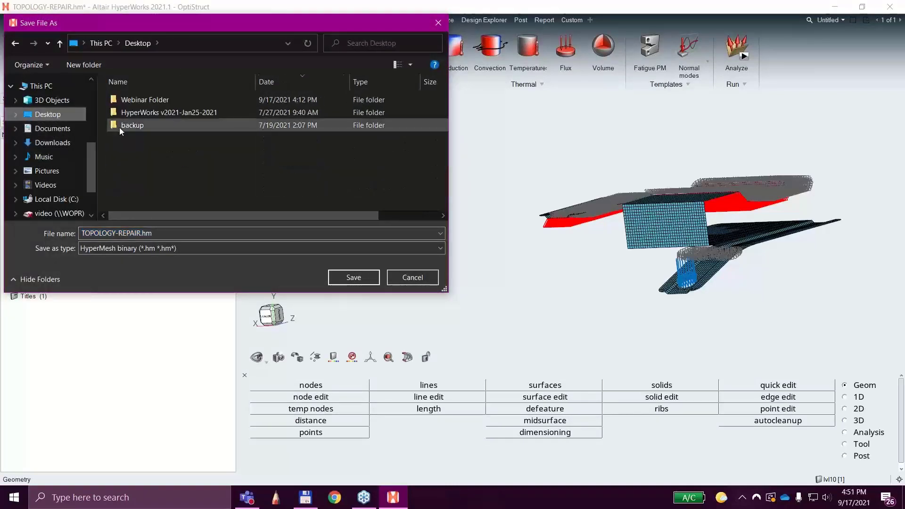
left_click(137, 100)
double_click(136, 99)
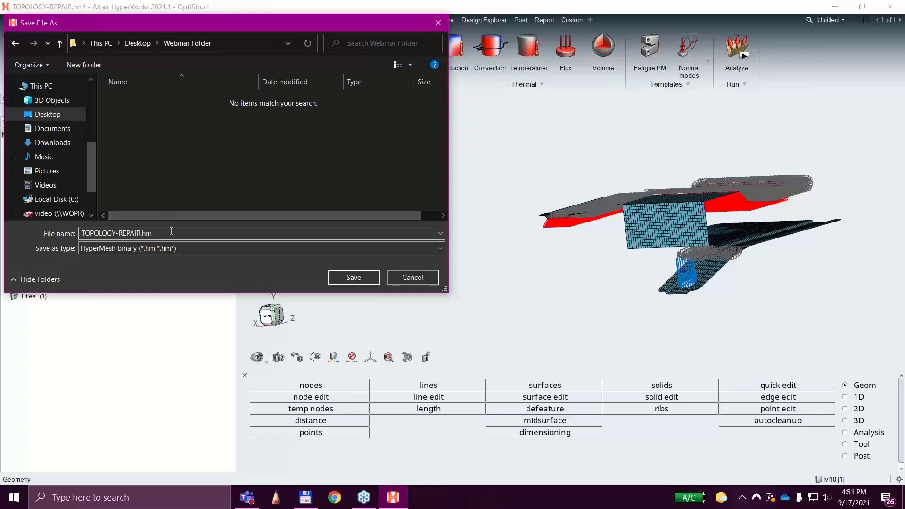
left_click(351, 278)
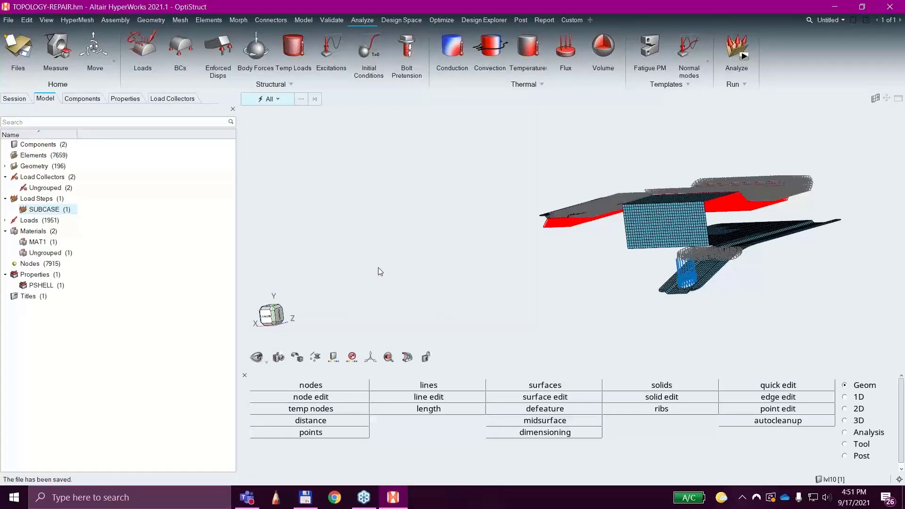
Run the OptiStruct analysis on TOPOLOGY-REPAIR.fem and open its results from the solver view.
left_click(743, 57)
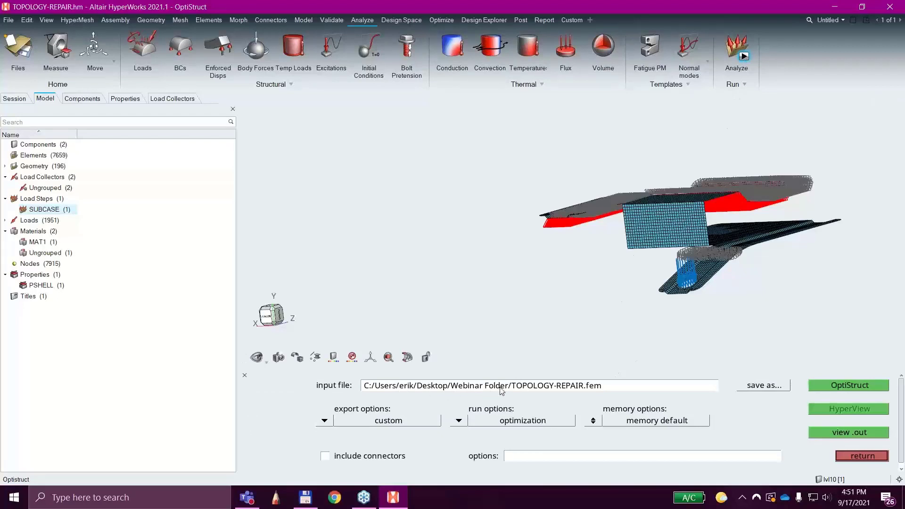
left_click(852, 385)
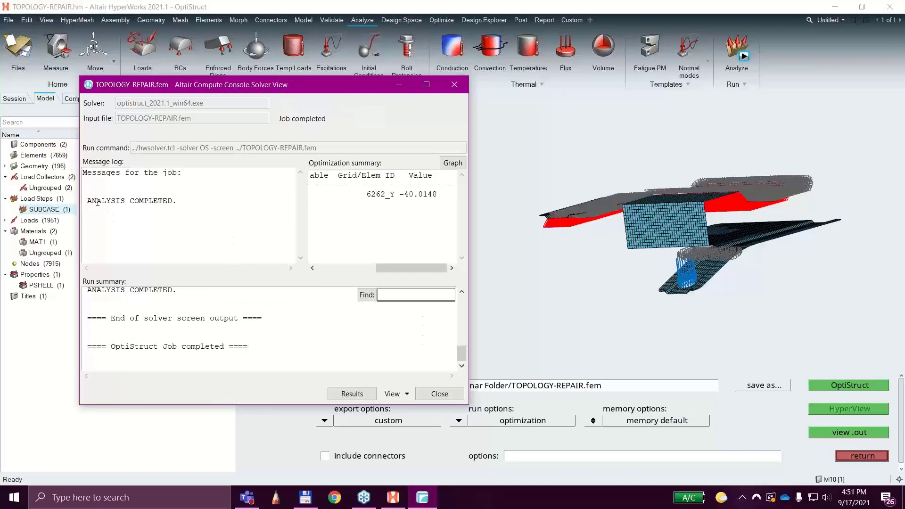
left_click(358, 395)
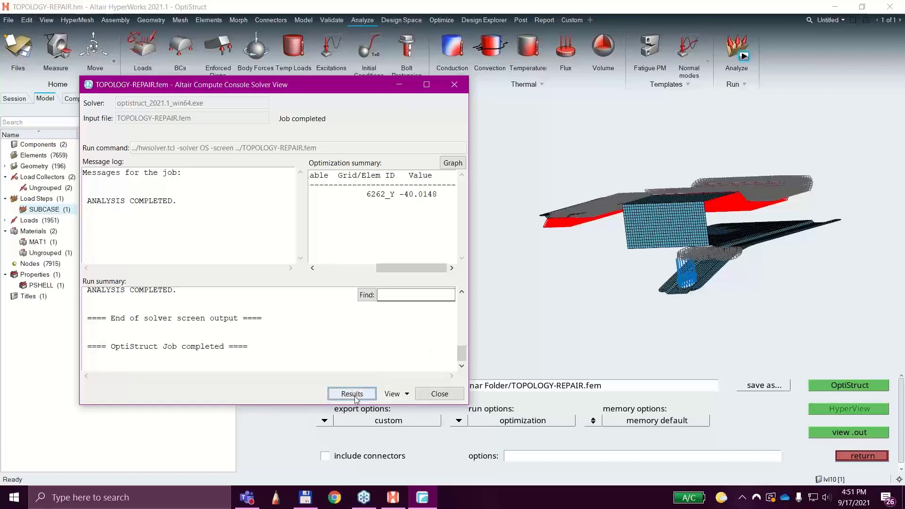
left_click(435, 394)
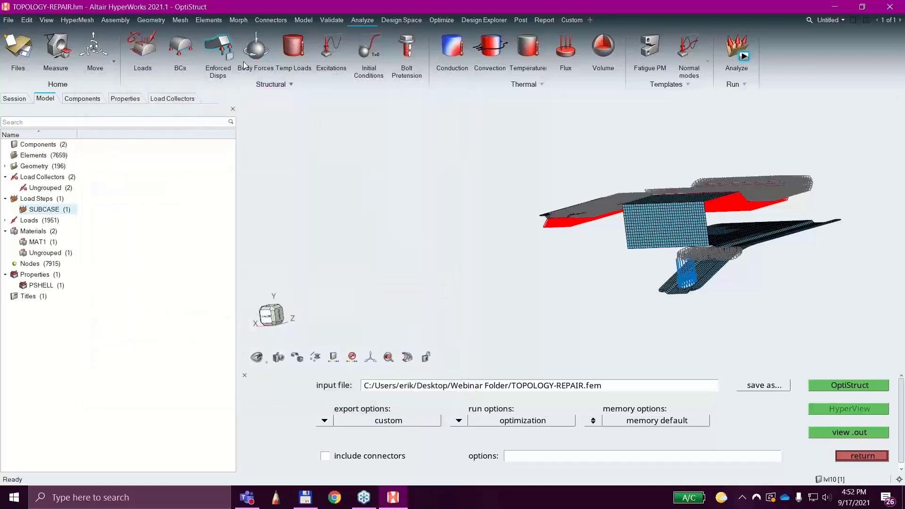
Split the page into two side-by-side windows, centre the meshed bracket in its window and activate the empty one.
left_click(853, 22)
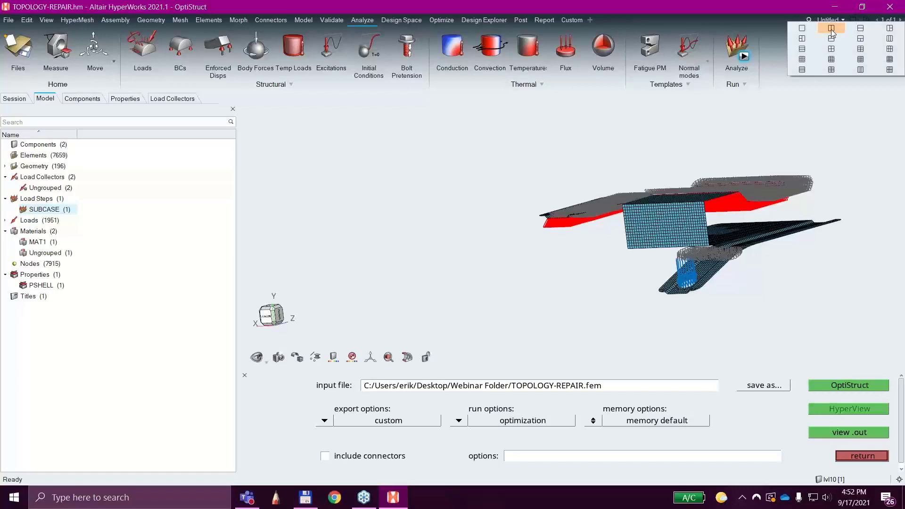
left_click(832, 32)
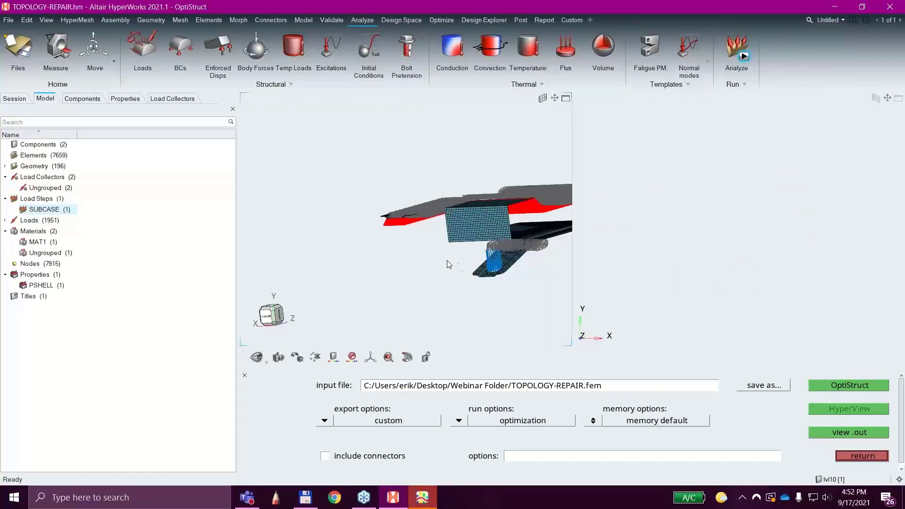
right_click_drag(447, 262, 358, 270)
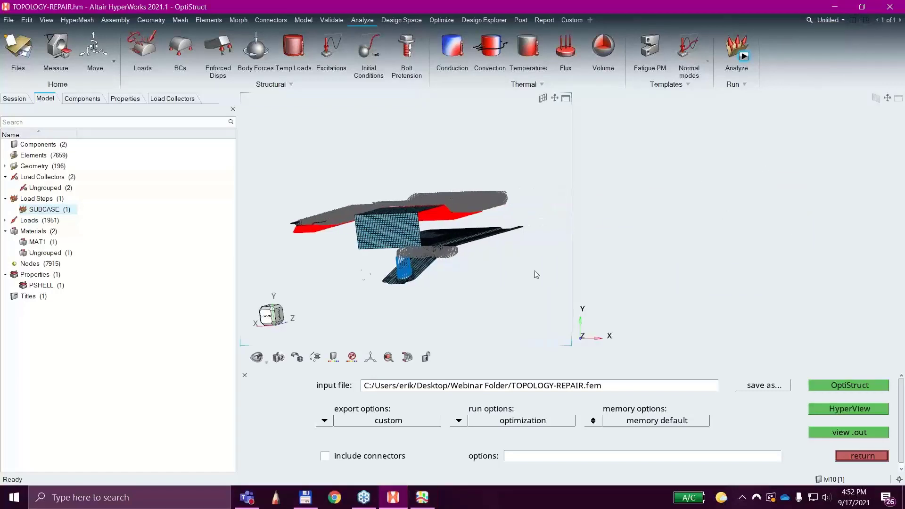
left_click(693, 230)
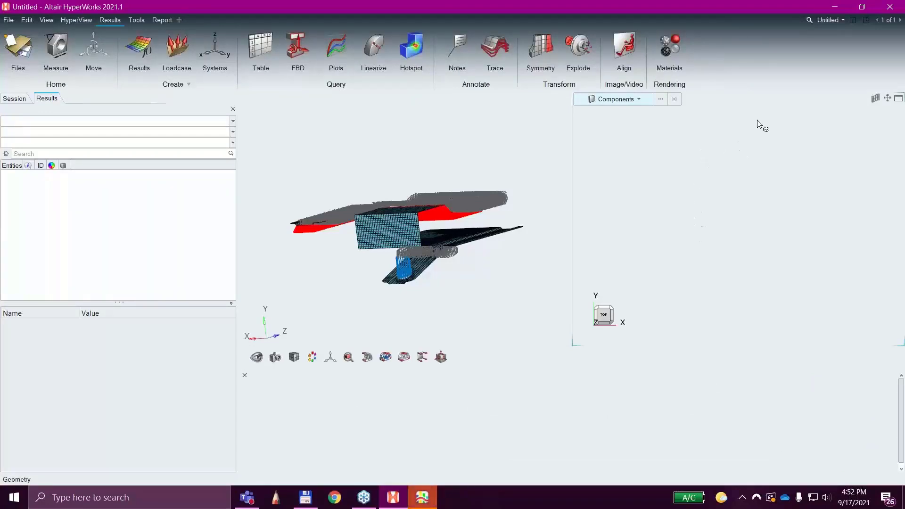
left_click(79, 20)
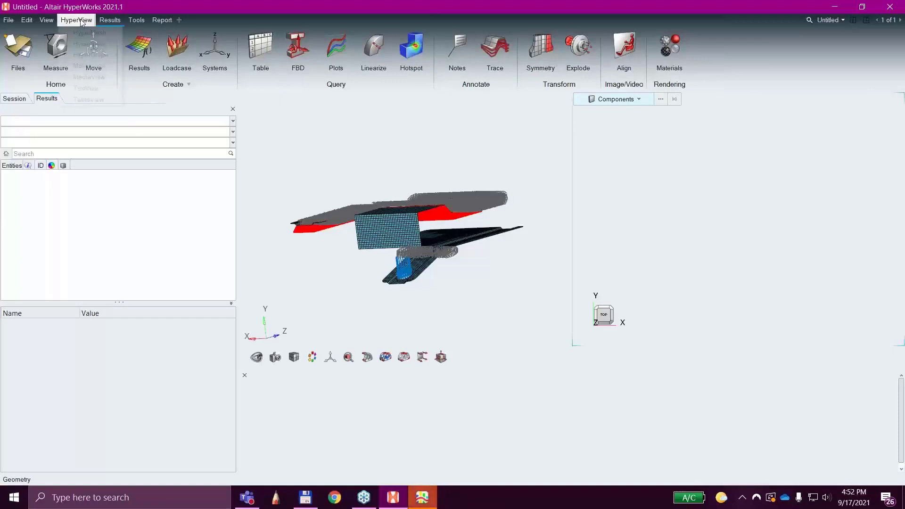
left_click(202, 7)
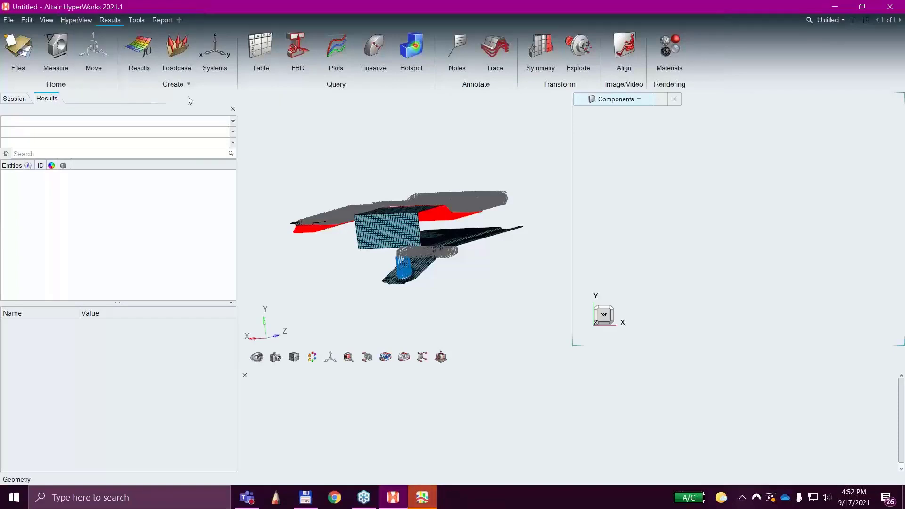
left_click(233, 121)
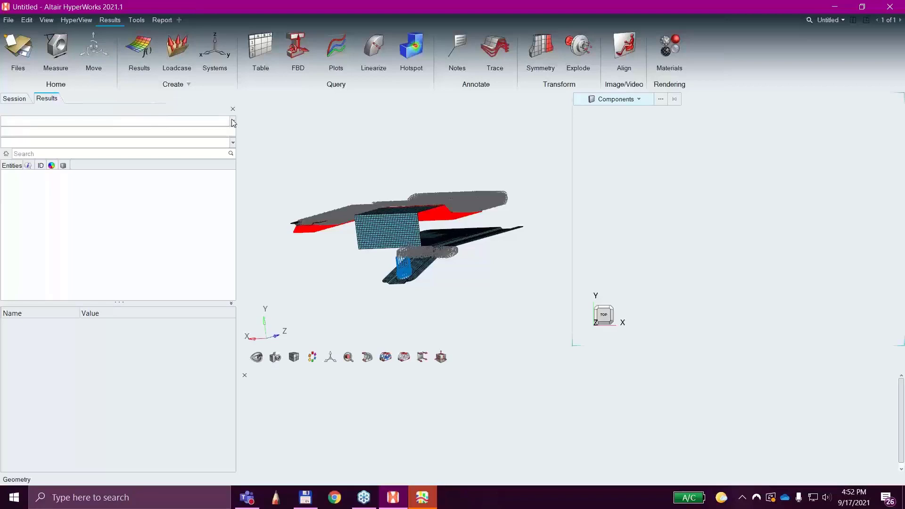
left_click(174, 134)
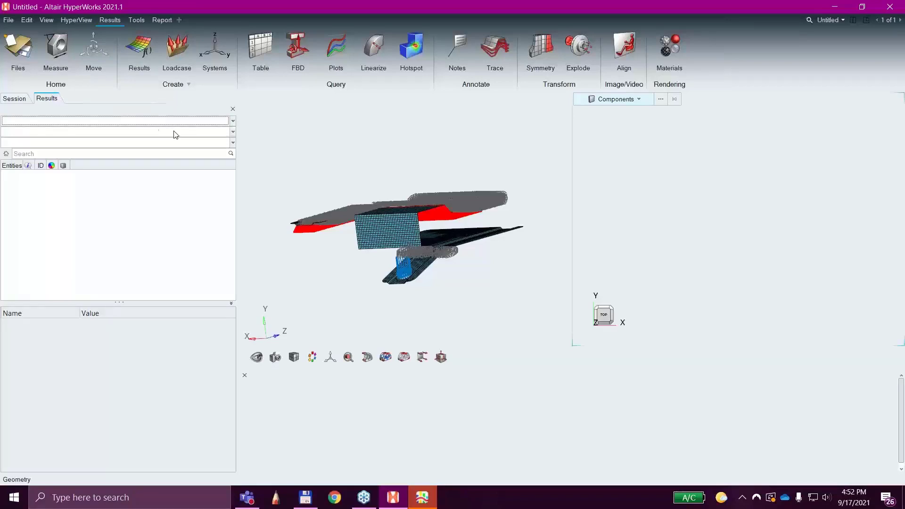
left_click(140, 48)
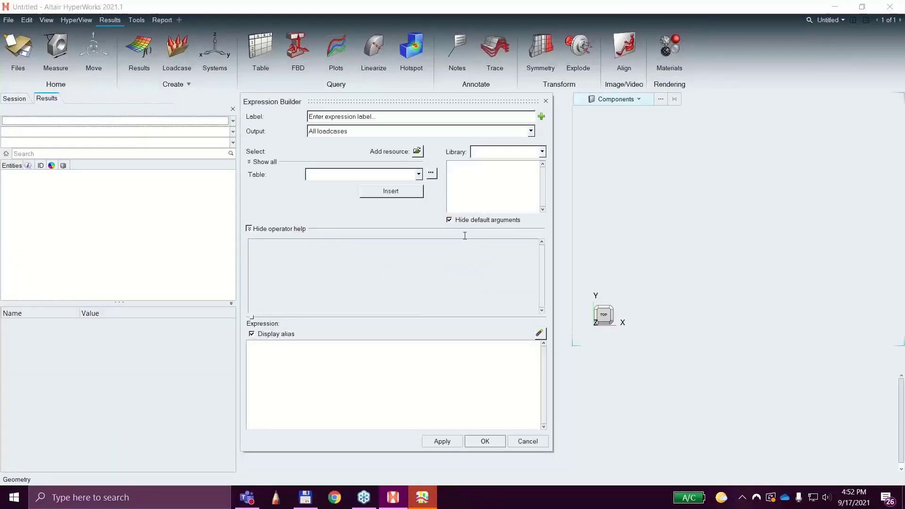
left_click(528, 441)
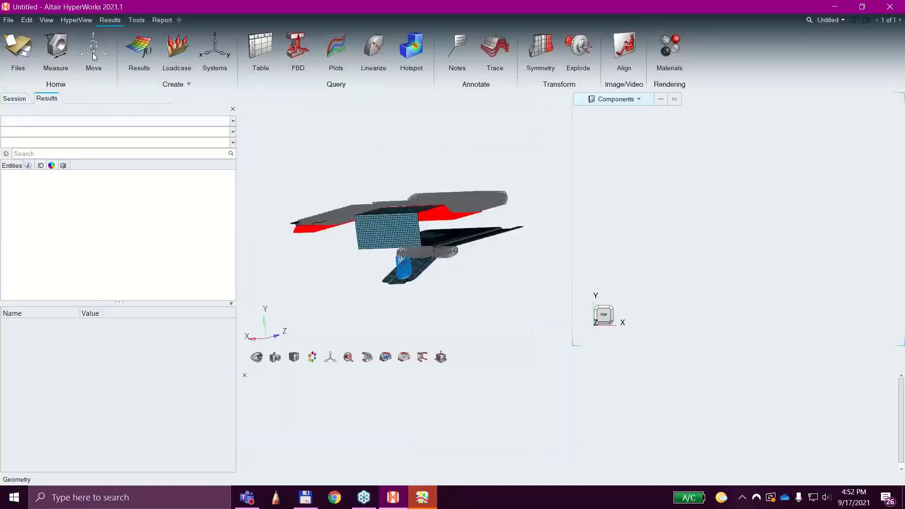
Load TOPOLOGY-REPAIR.h3d from the Desktop's Webinar Folder as both model and results in the empty window.
left_click(21, 47)
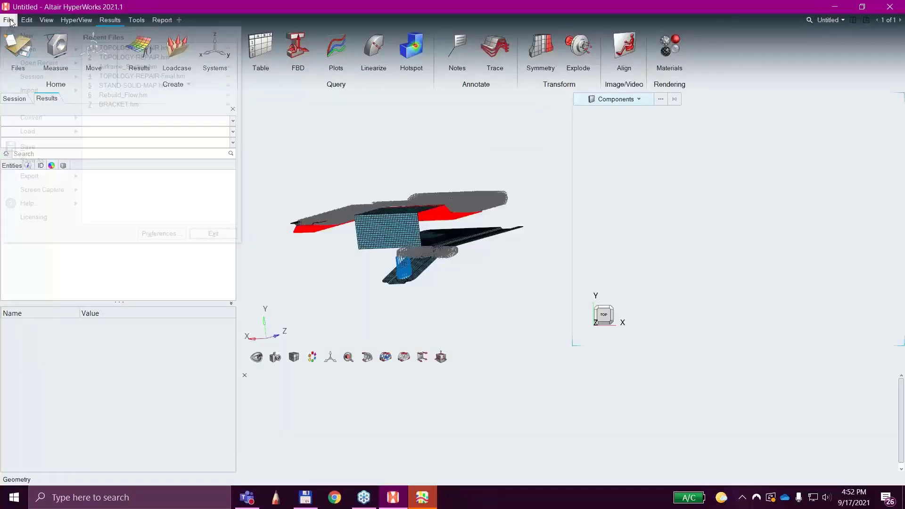
mouse_move(49, 49)
left_click(93, 53)
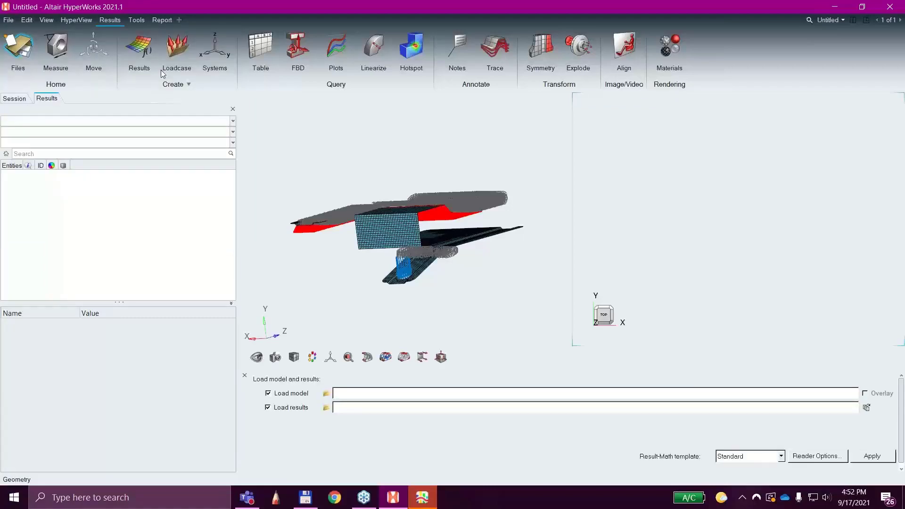
left_click(327, 393)
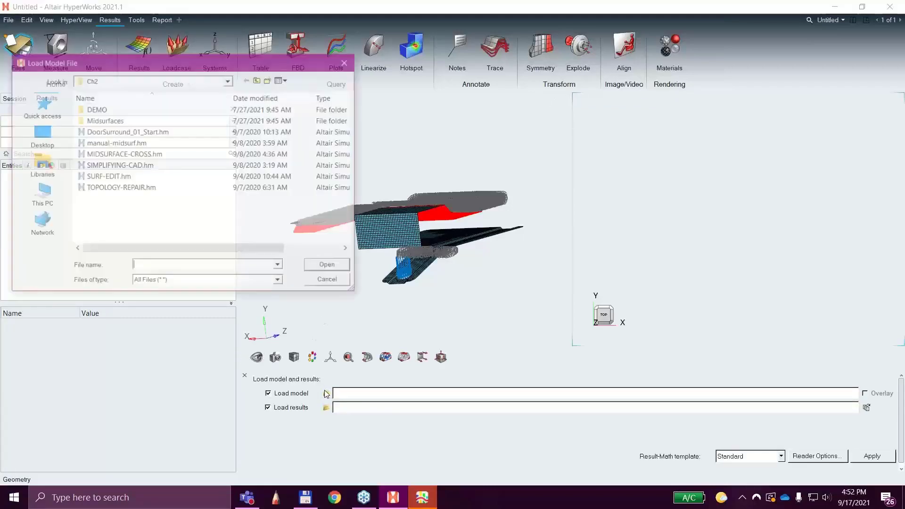
left_click(49, 139)
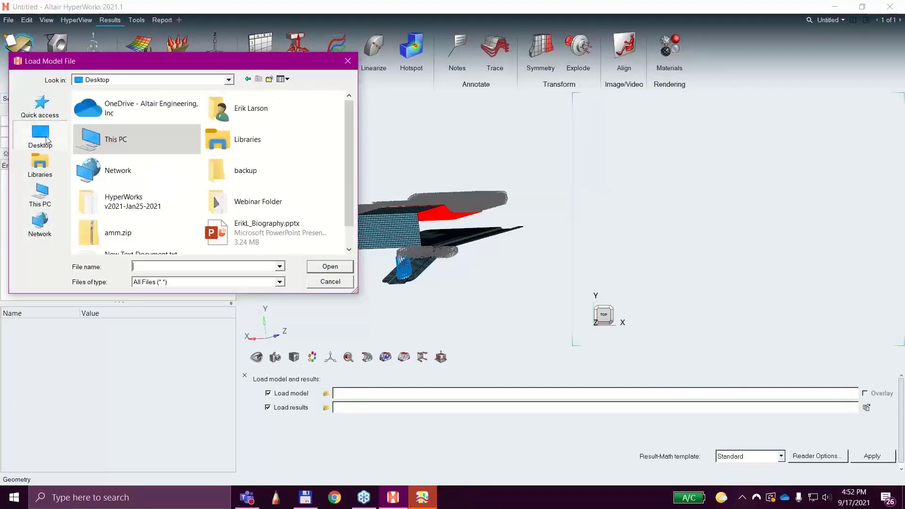
double_click(248, 204)
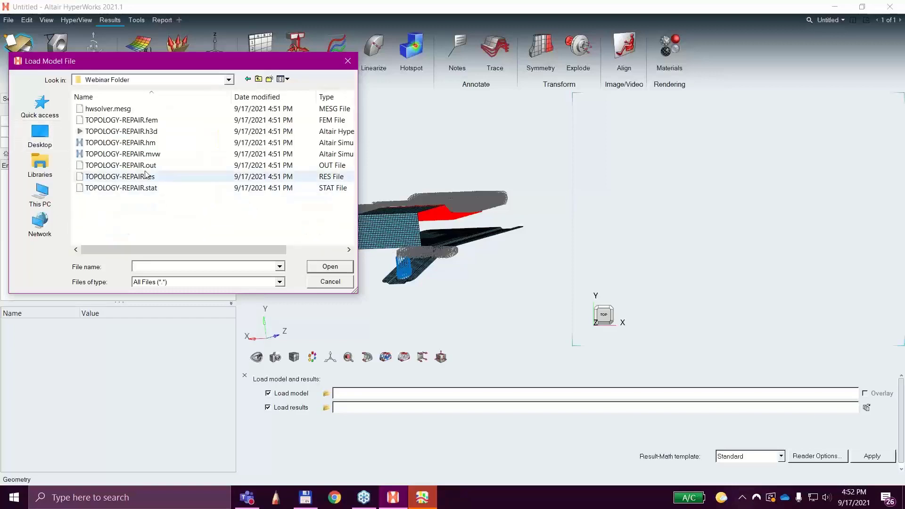
left_click(144, 133)
double_click(144, 132)
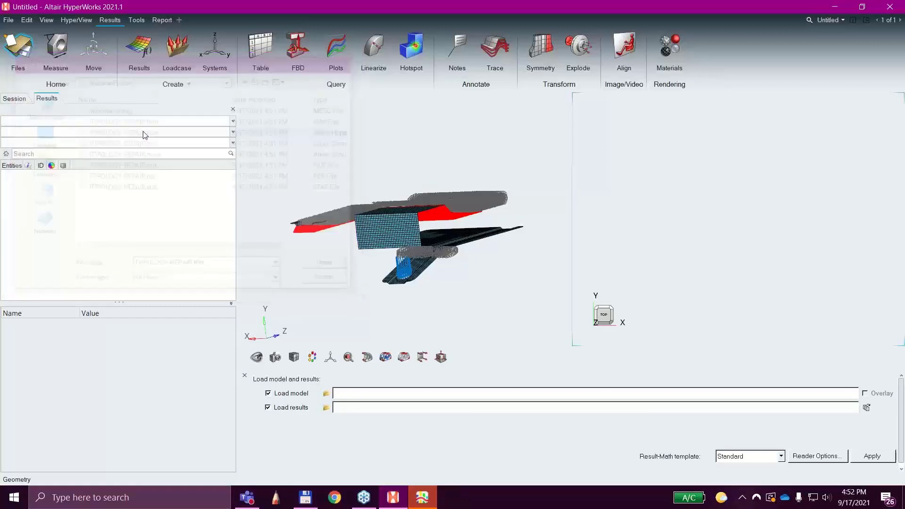
left_click(871, 456)
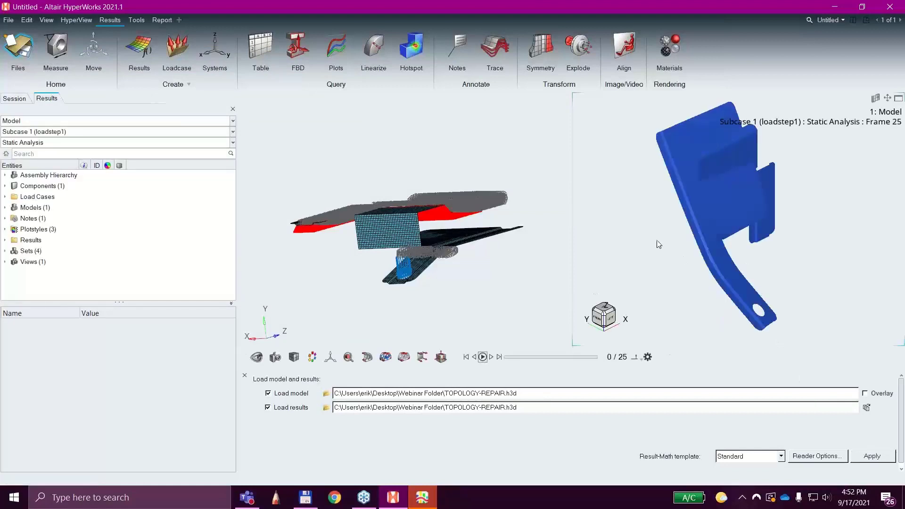
Play the static analysis animation of the bracket, viewed from the side.
left_click_drag(658, 244, 721, 199, "ctrl")
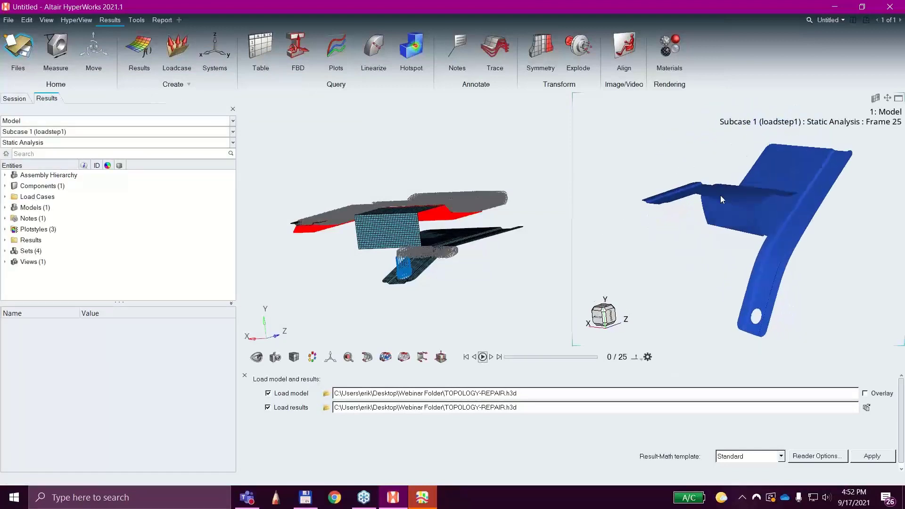
left_click(482, 357)
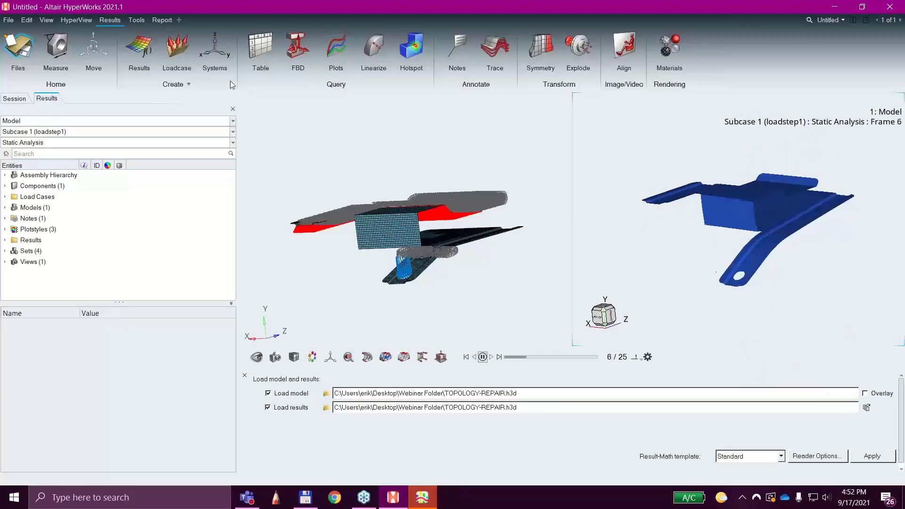
Try to define a derived result for all loadcases from Element Stresses (2D & 3D) using the vonMises component.
left_click(139, 47)
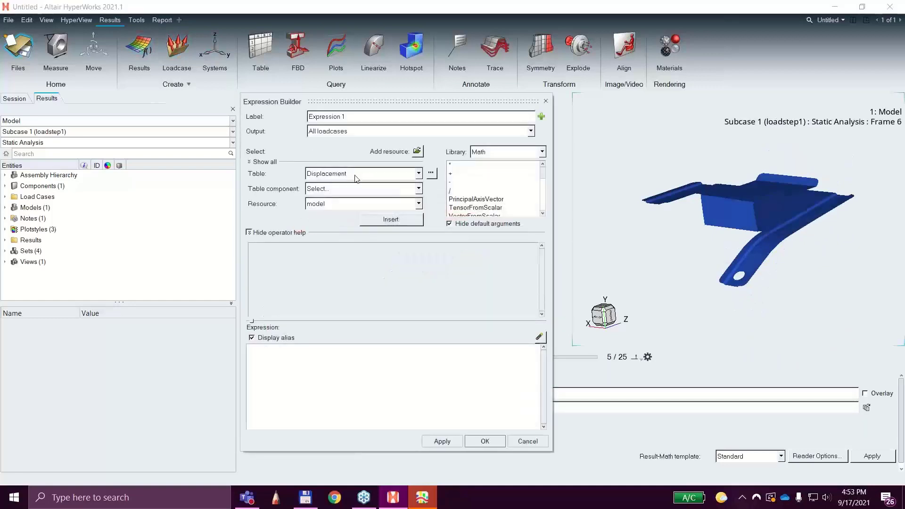
left_click(356, 178)
left_click(363, 193)
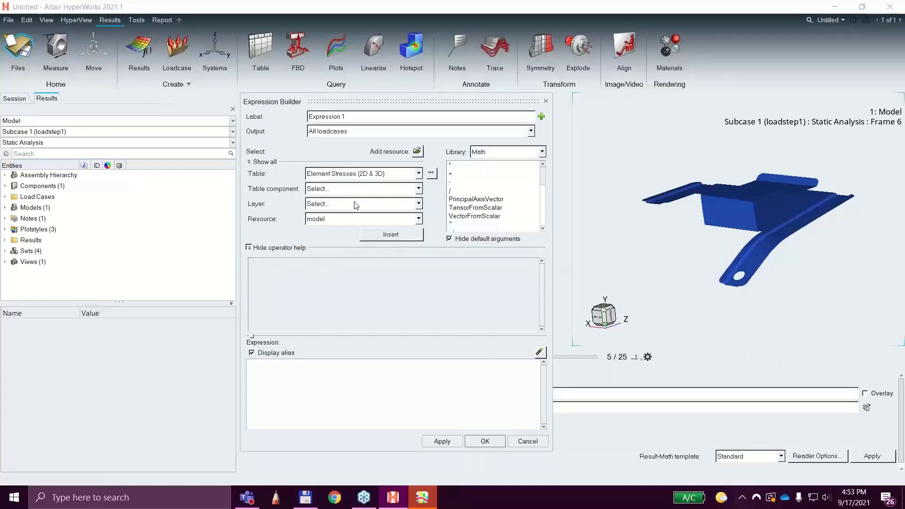
left_click(356, 204)
left_click(356, 203)
left_click(351, 189)
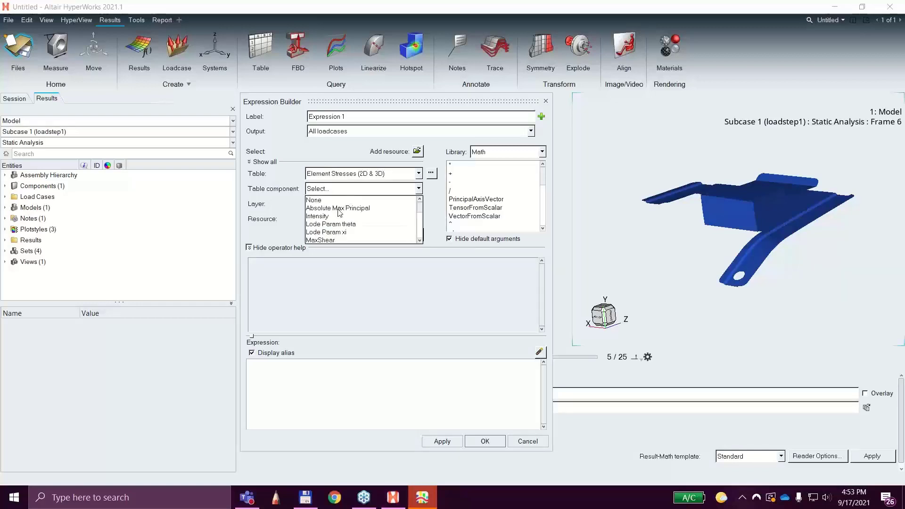
scroll(338, 232, "down", 5)
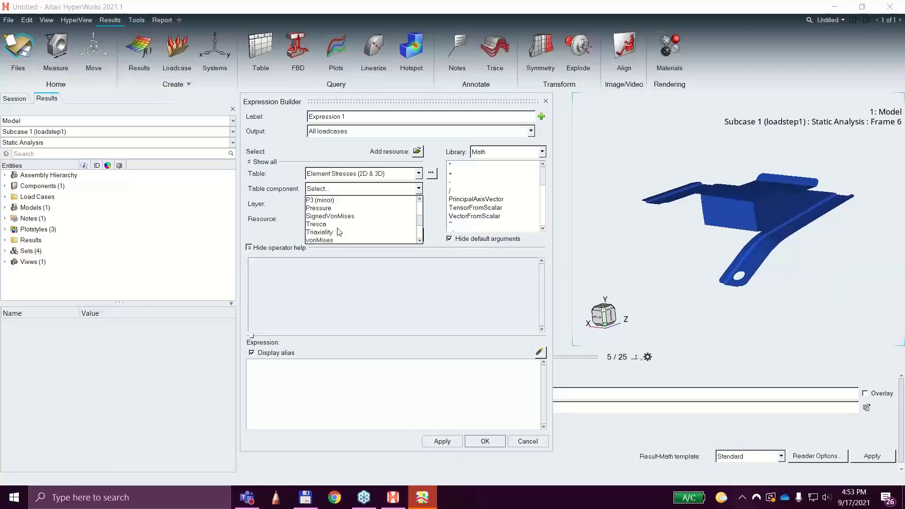
left_click(330, 208)
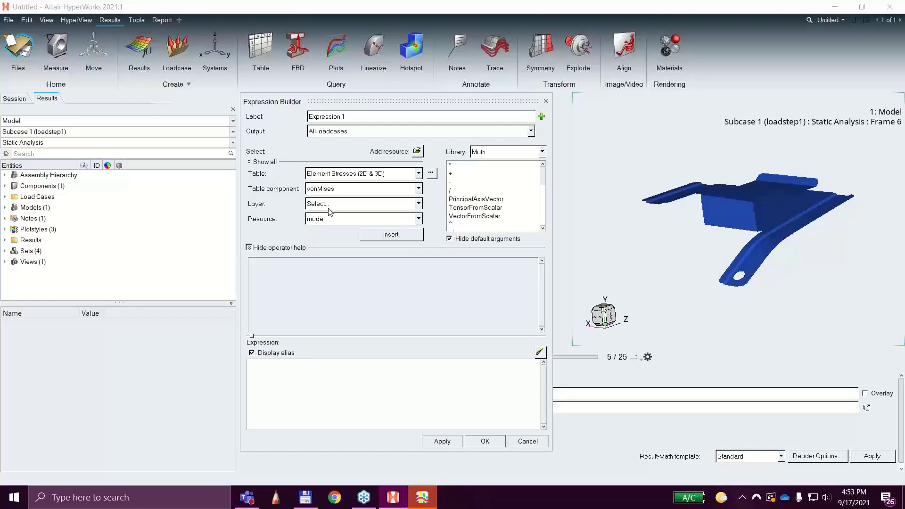
left_click(331, 204)
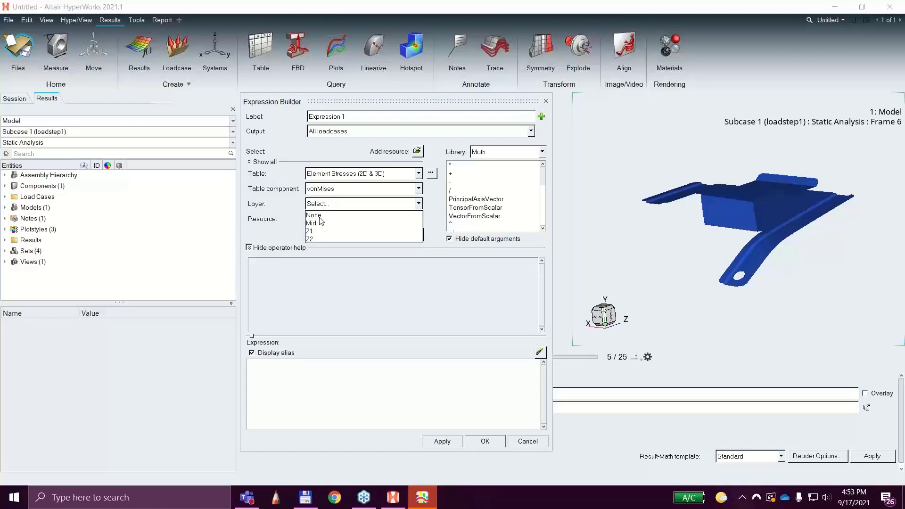
left_click(449, 442)
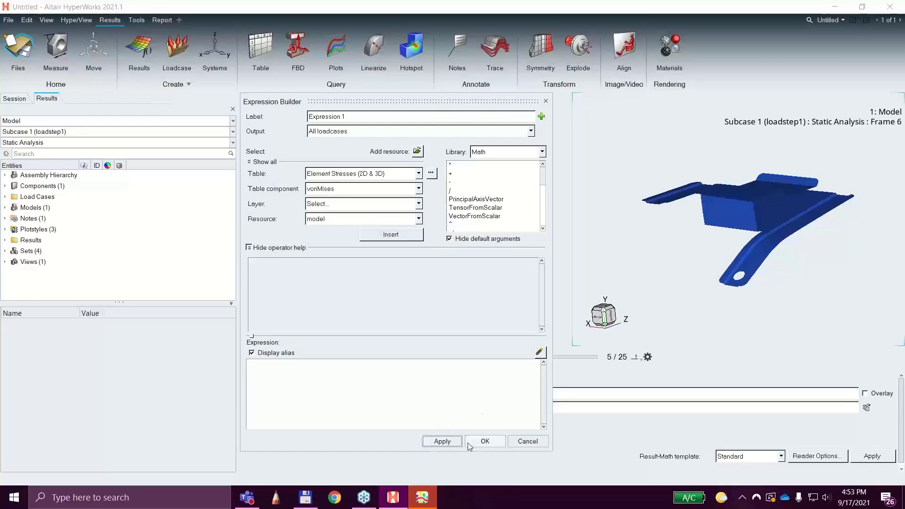
left_click(490, 446)
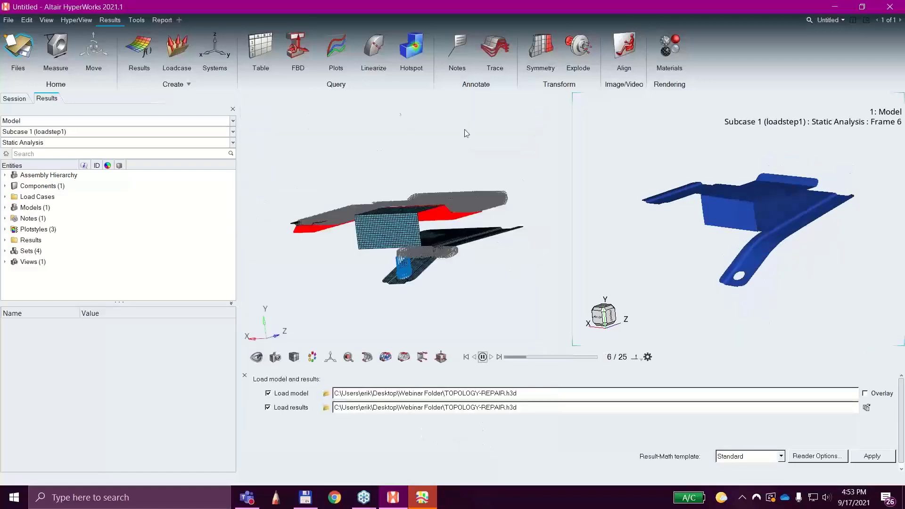
Try to build a result expression from Element Stresses (2D & 3D), vonMises component and Mid layer, then discard it.
left_click(141, 48)
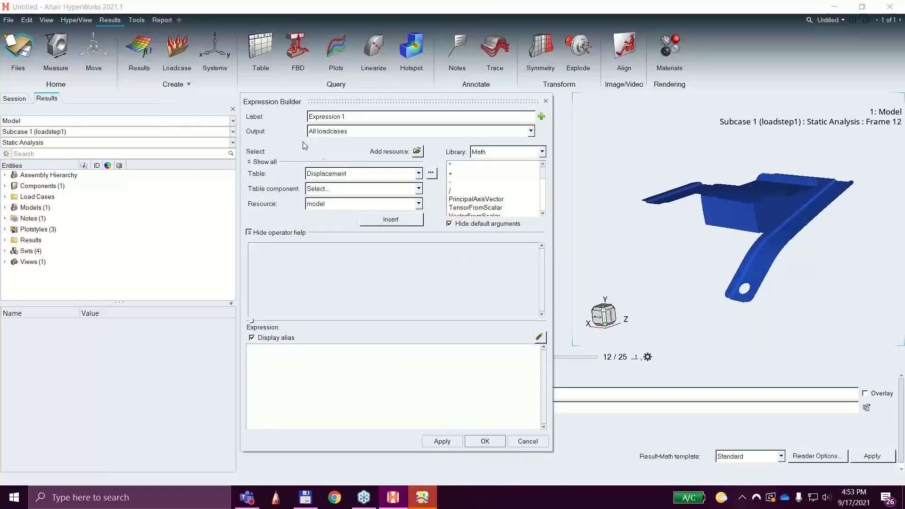
left_click(334, 175)
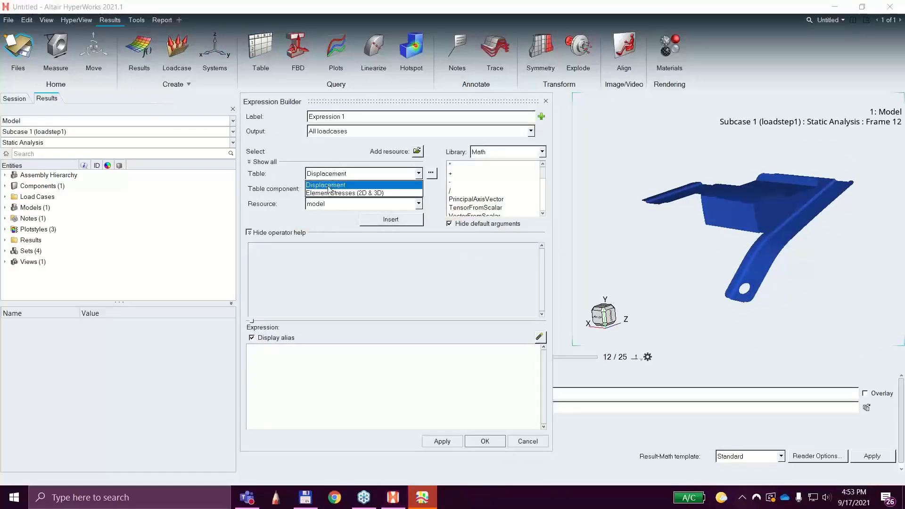
left_click(331, 192)
left_click(320, 190)
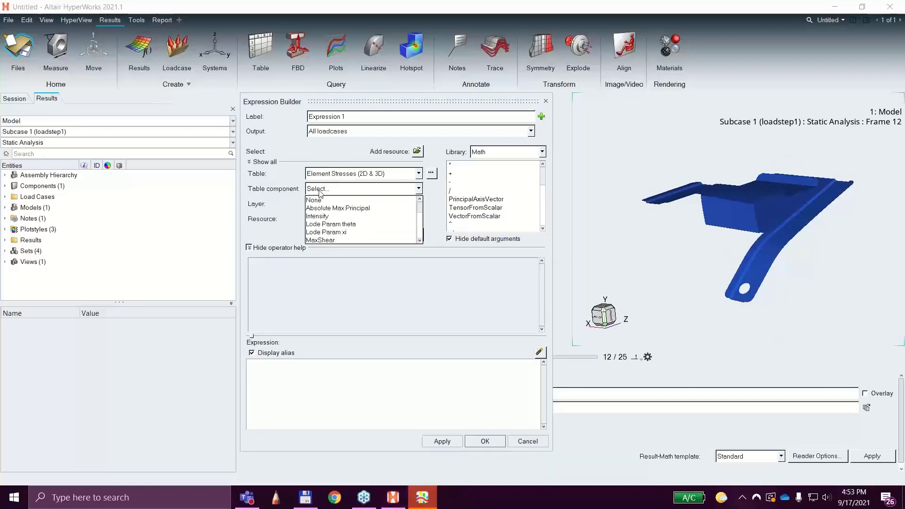
scroll(323, 228, "down", 3)
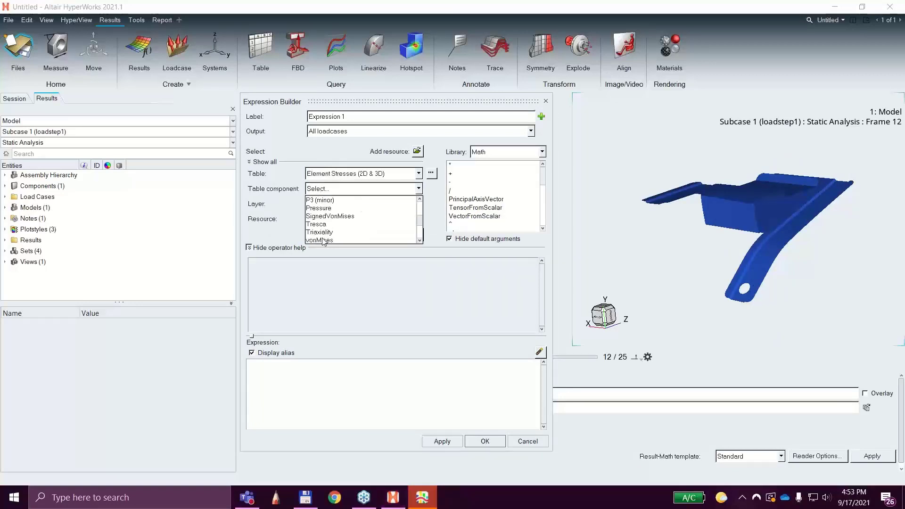
left_click(322, 240)
left_click(324, 205)
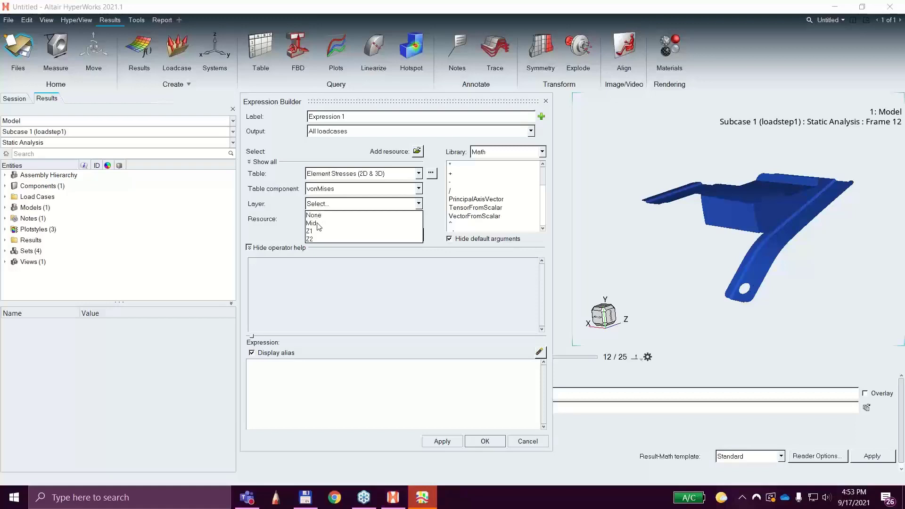
left_click(316, 224)
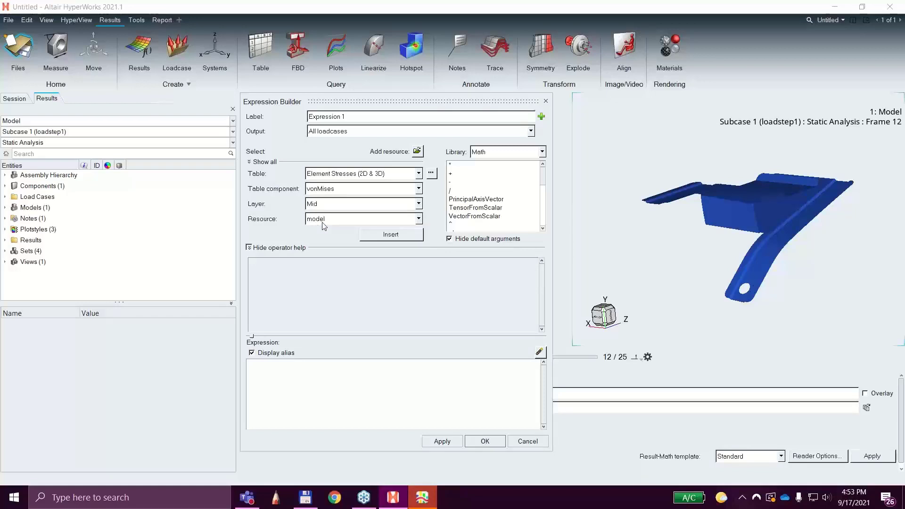
left_click(386, 239)
left_click(478, 439)
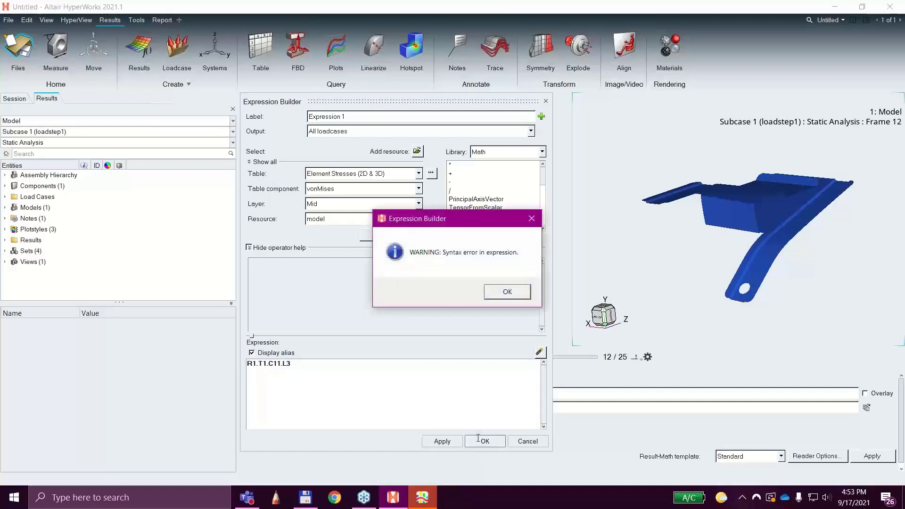
left_click(498, 292)
left_click(485, 441)
left_click(490, 293)
left_click(536, 443)
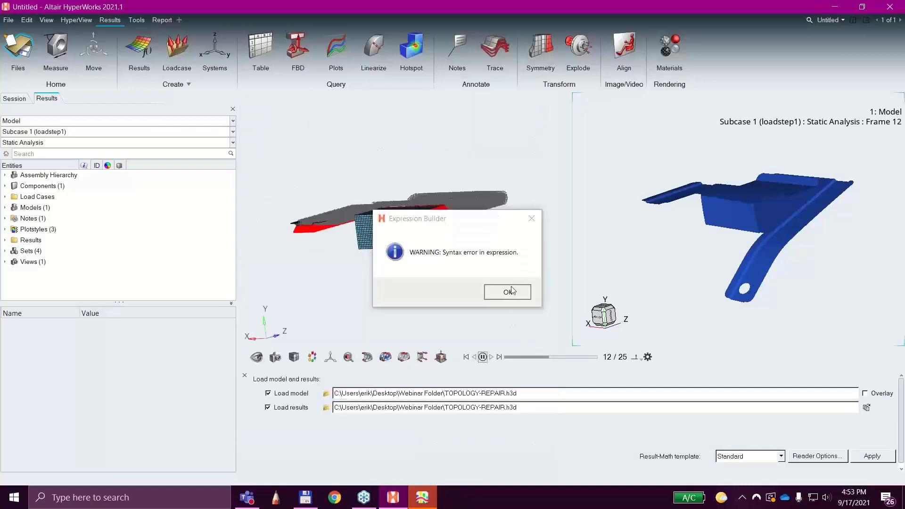
Contour the bracket results with Element Stresses (2D & 3D), vonMises component and Max layers.
left_click(385, 357)
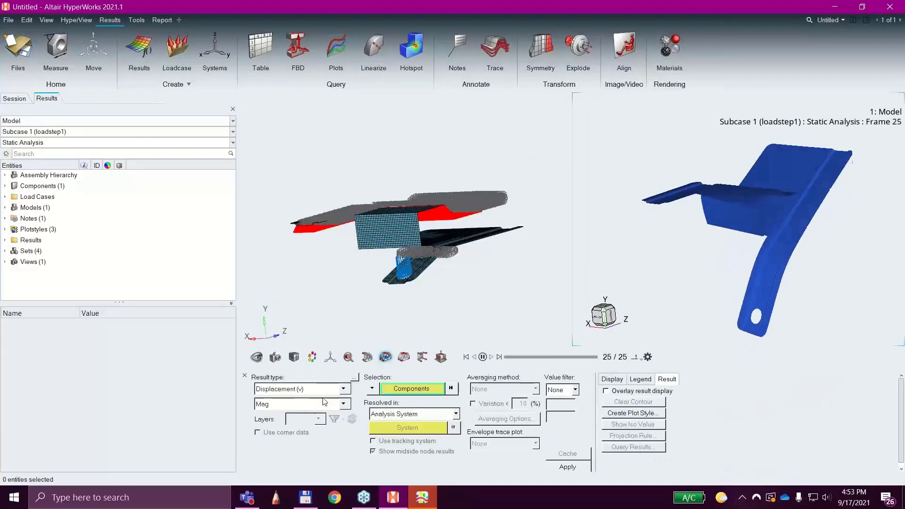
left_click(301, 389)
left_click(288, 405)
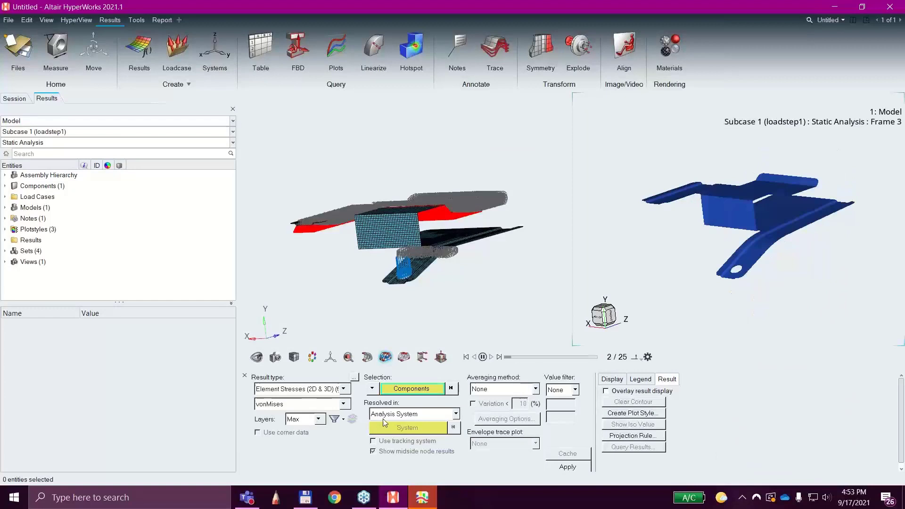
left_click(560, 466)
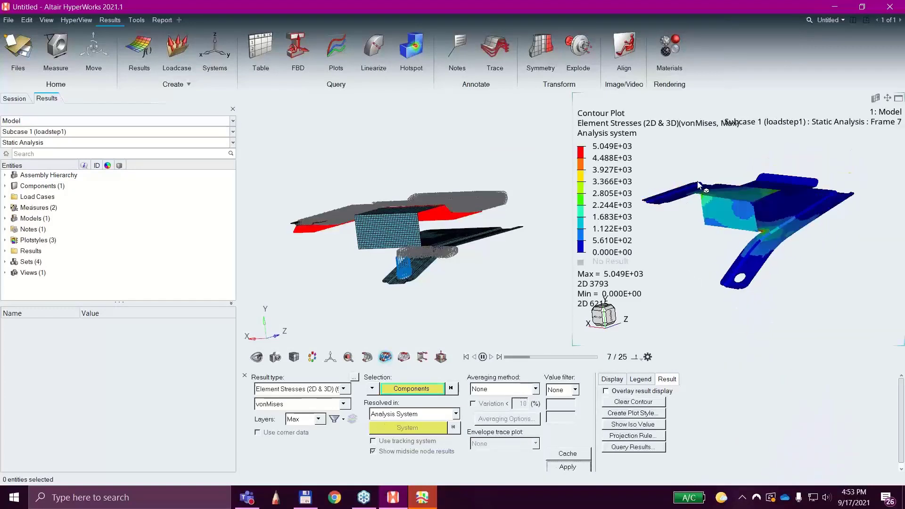
Set the stress contour's averaging method to Simple and apply it to the bracket.
middle_click_drag(697, 185, 724, 236)
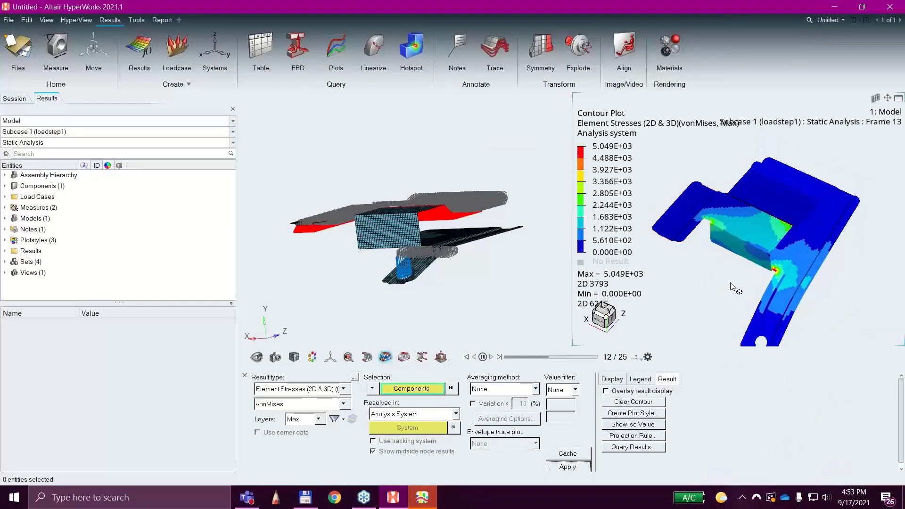
left_click(500, 389)
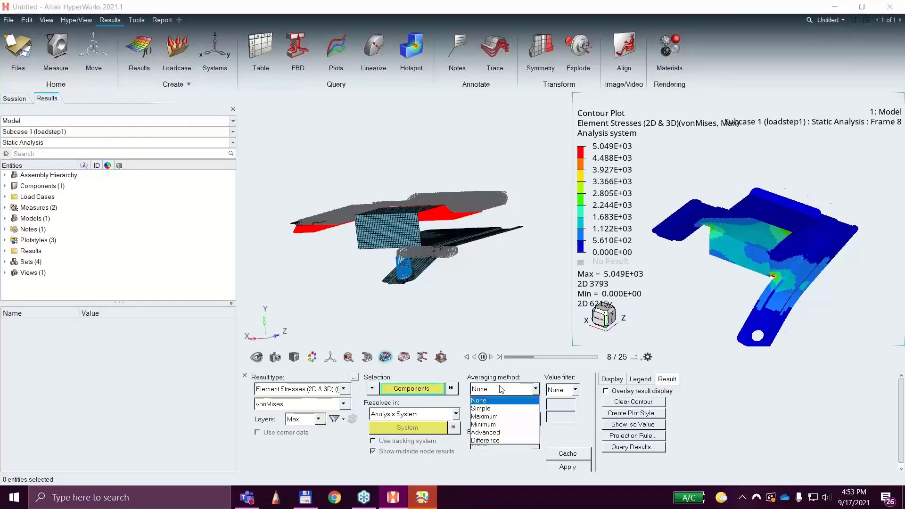
left_click(480, 408)
left_click(584, 466)
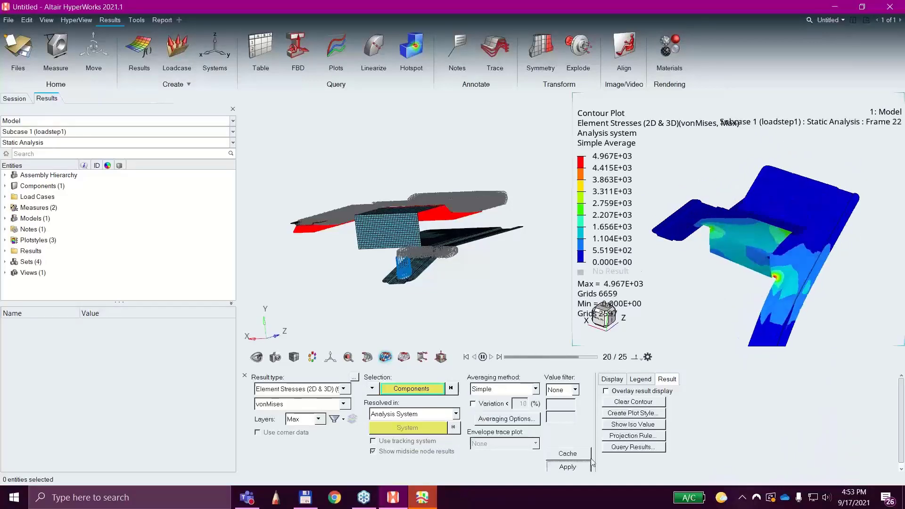